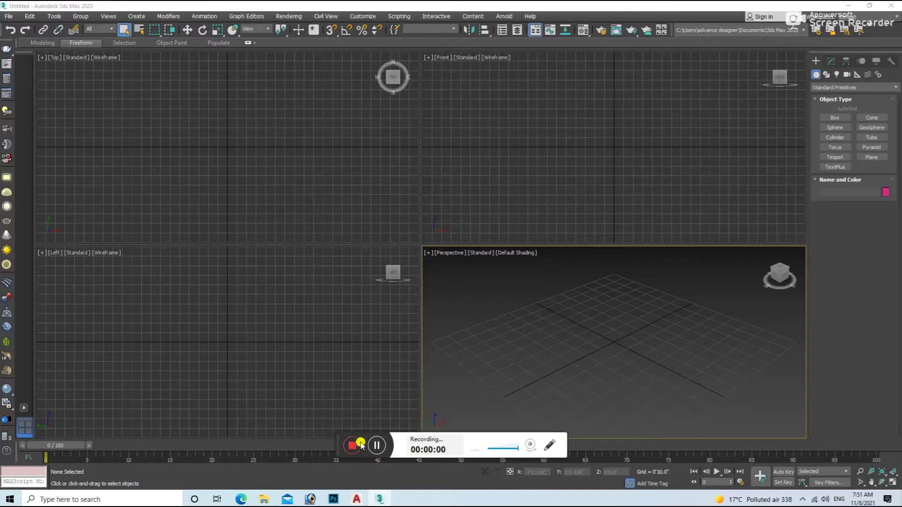
# Step: Import the room plan DWG from the D:\3d g\ff folder into the scene
pyautogui.click(10, 17)
pyautogui.click(106, 155)
pyautogui.click(27, 159)
pyautogui.doubleClick(236, 125)
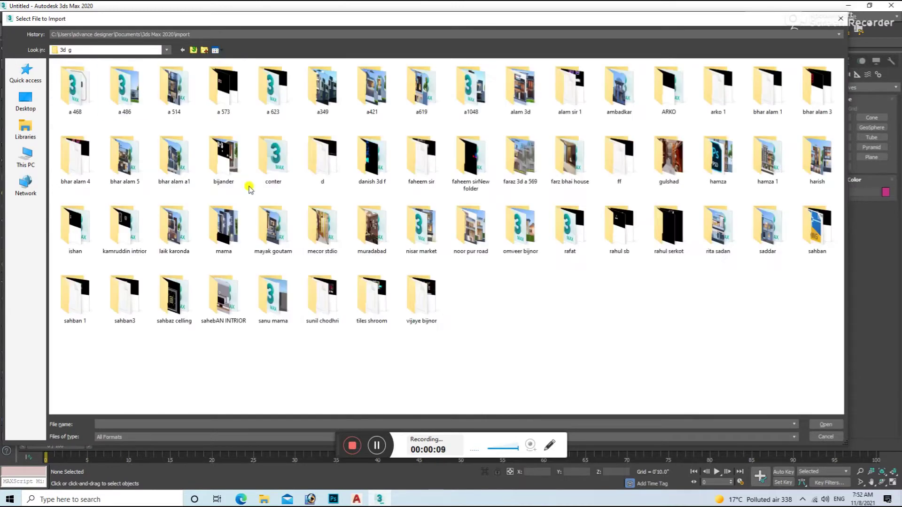
pyautogui.doubleClick(603, 161)
pyautogui.doubleClick(75, 87)
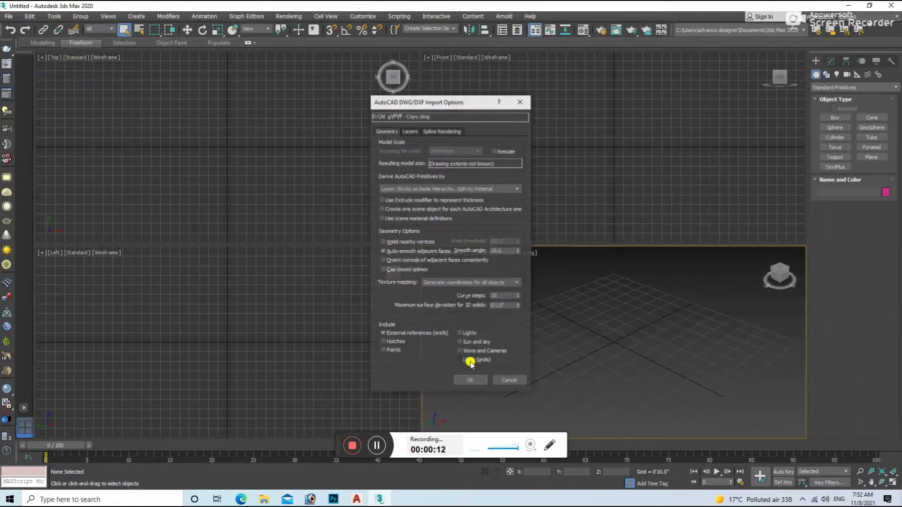
pyautogui.click(468, 377)
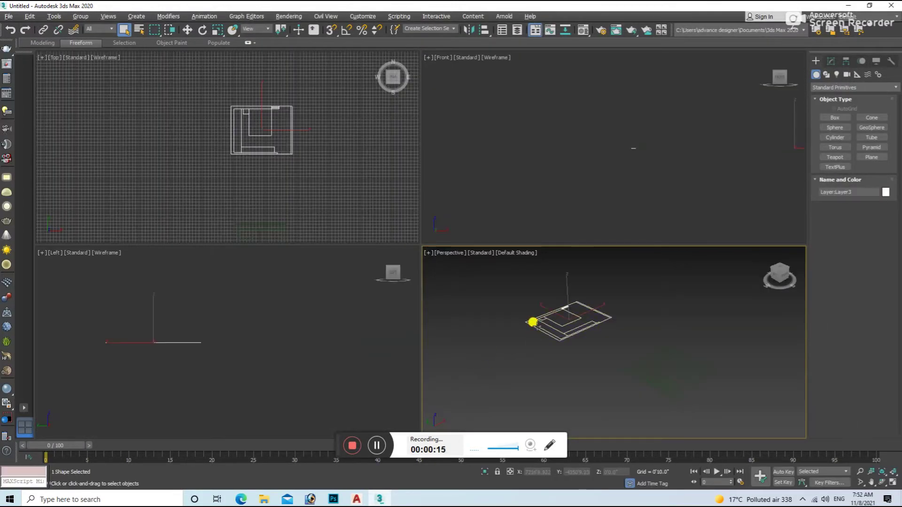
# Step: Maximize the Top view, frame the imported plan, and start saving the scene
pyautogui.hotkey('alt', 'w')
pyautogui.press('t')
pyautogui.press('z')
pyautogui.scroll(-3, 494, 293)
pyautogui.press('w')
pyautogui.hotkey('ctrl', 's')
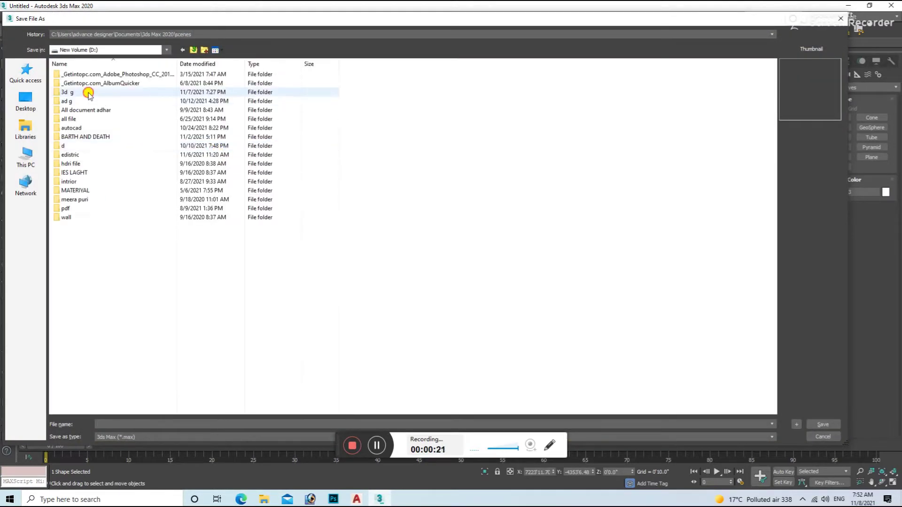
# Step: Save the scene as m1.max in the 3d g\ff folder
pyautogui.doubleClick(89, 93)
pyautogui.doubleClick(704, 169)
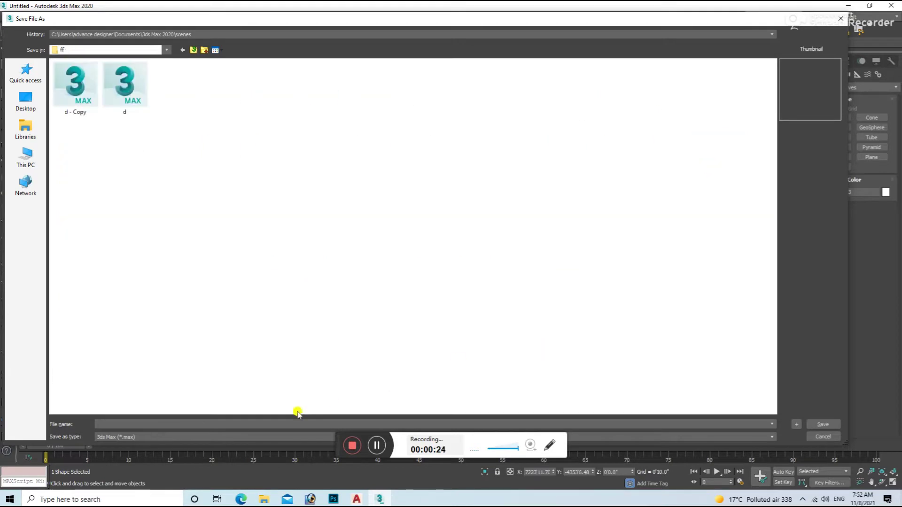
pyautogui.click(264, 423)
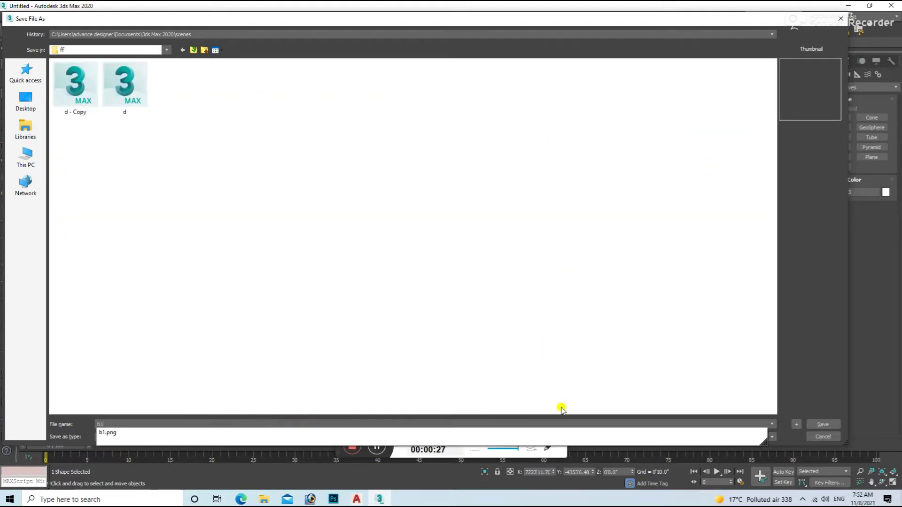
pyautogui.click(822, 424)
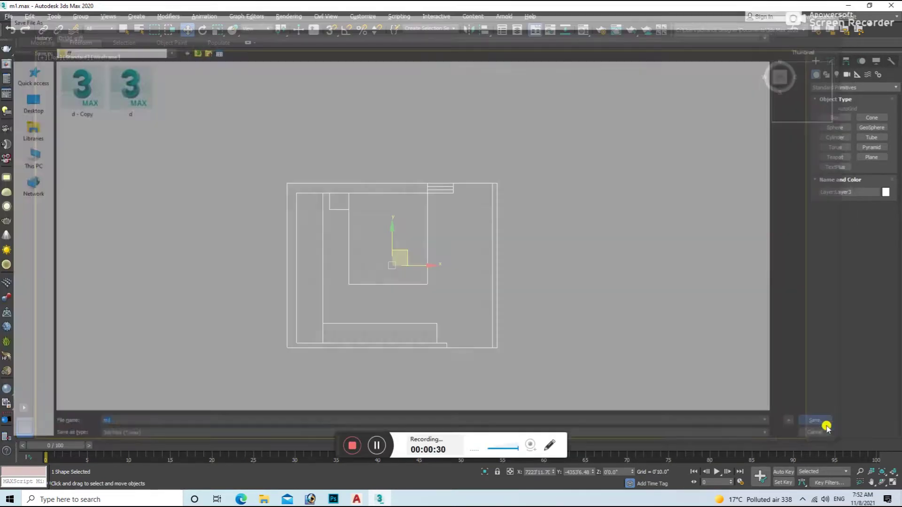
# Step: Dismiss the corruption warning and begin rotating the wardrobe elevation shape
pyautogui.click(557, 211)
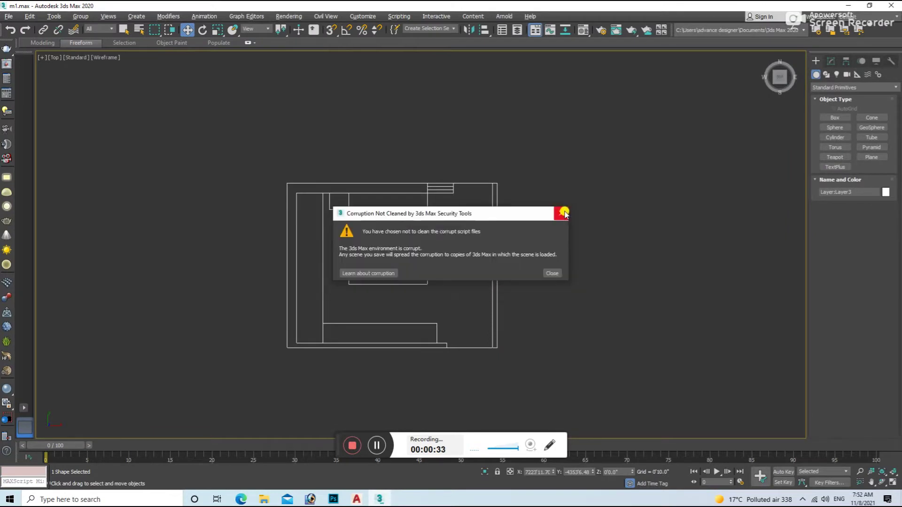
pyautogui.click(564, 211)
pyautogui.scroll(-3, 492, 292)
pyautogui.scroll(-3, 455, 313)
pyautogui.press('e')
pyautogui.moveTo(455, 311); pyautogui.dragTo(453, 285)
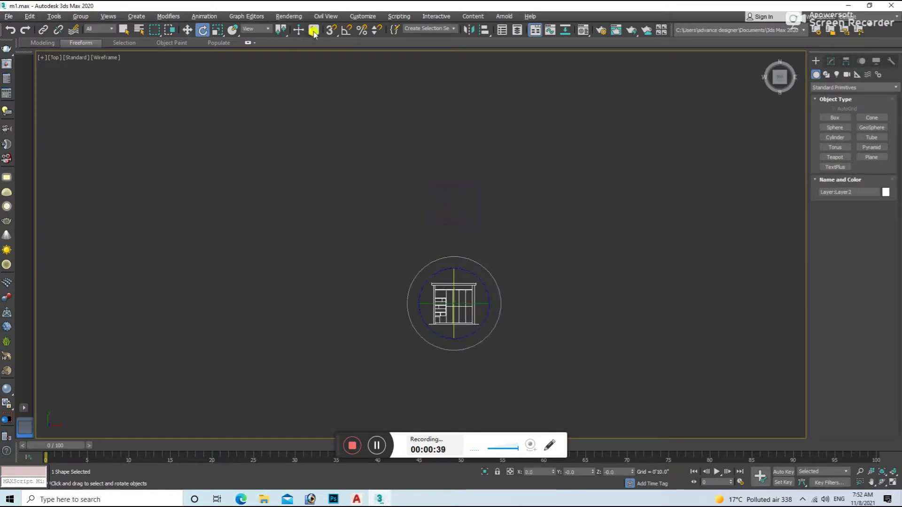
# Step: Set the angle snap and snap-move the elevation shape to a point on the plan
pyautogui.rightClick(345, 27)
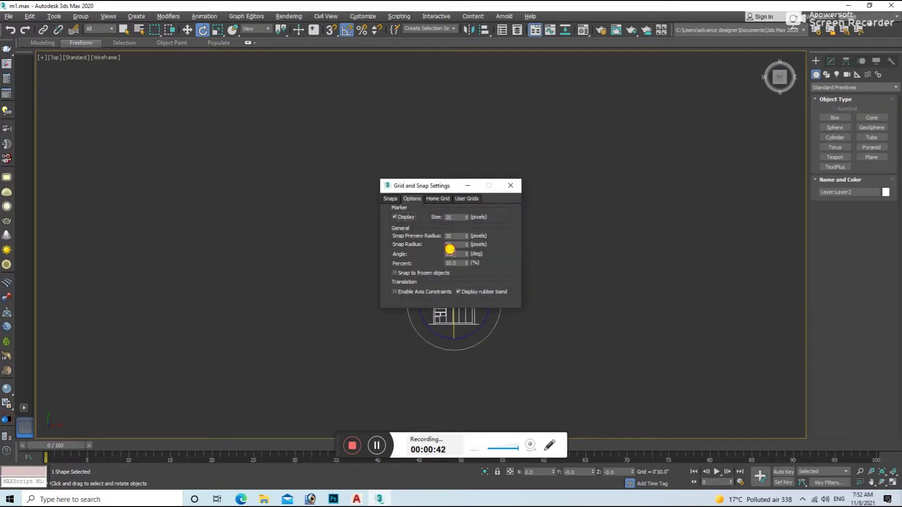
pyautogui.click(511, 185)
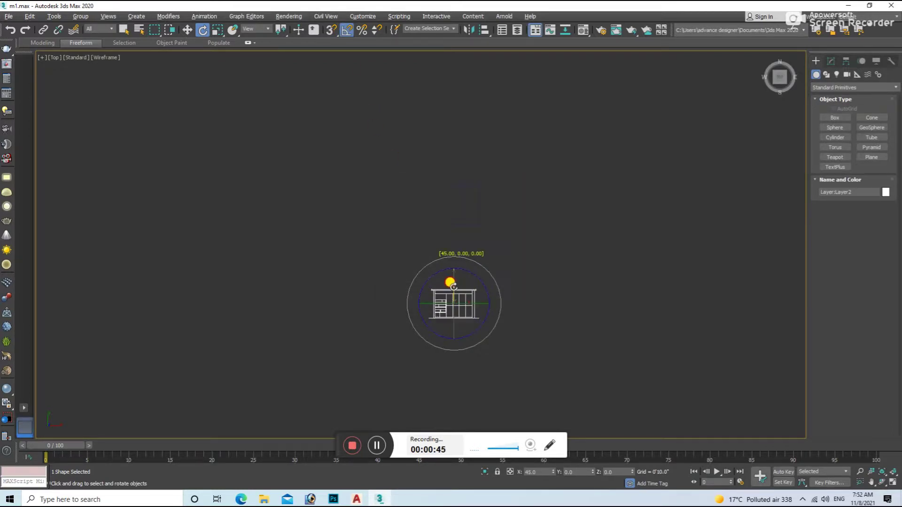
pyautogui.press('w')
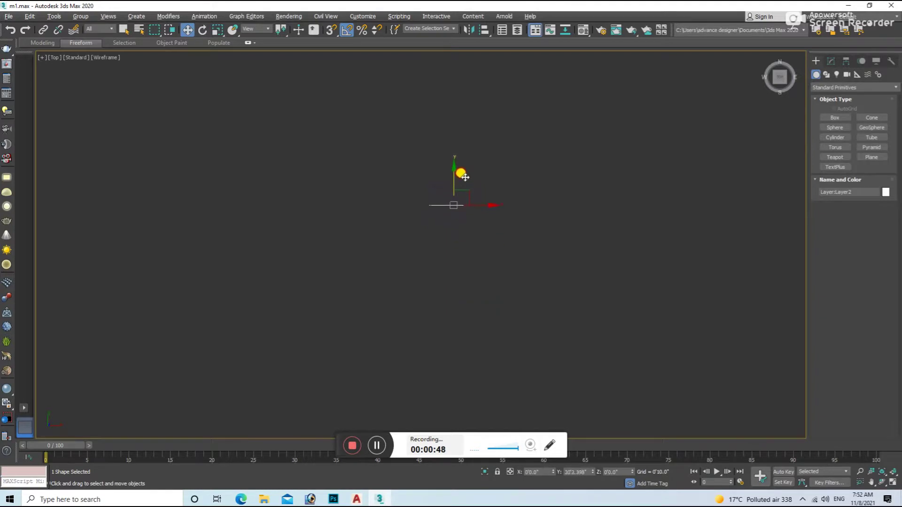
pyautogui.keyDown('alt'); pyautogui.moveTo(466, 177); pyautogui.dragTo(465, 175, button='middle'); pyautogui.keyUp('alt')
pyautogui.scroll(-5, 465, 176)
pyautogui.press('s')
pyautogui.moveTo(420, 248); pyautogui.dragTo(378, 133)
# Step: In Front view, rotate the wardrobe elevation upright and snap it to the wall midpoint
pyautogui.press('f')
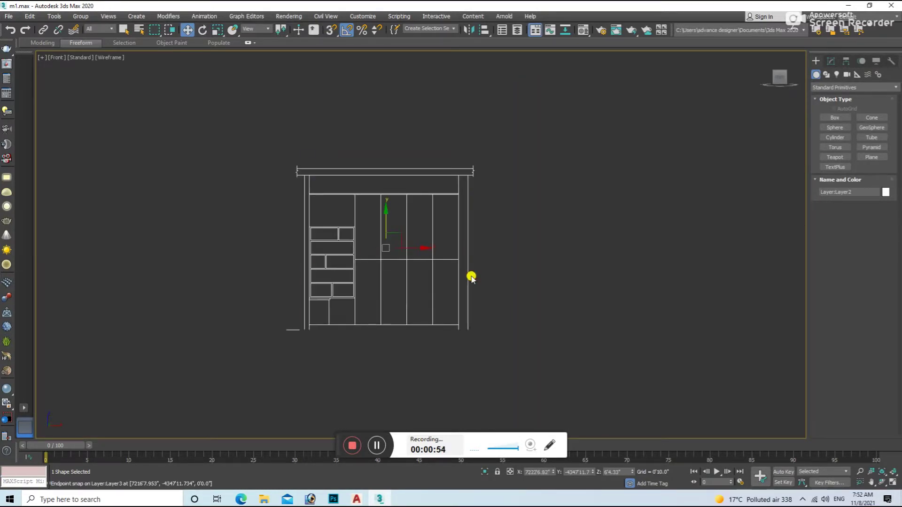
pyautogui.click(471, 278)
pyautogui.click(462, 318)
pyautogui.moveTo(459, 322)
pyautogui.keyDown('alt'); pyautogui.mouseDown(button='middle')
pyautogui.moveTo(486, 363)
pyautogui.moveTo(429, 328)
pyautogui.moveTo(380, 257)
pyautogui.mouseUp(button='middle'); pyautogui.keyUp('alt')
pyautogui.moveTo(382, 275); pyautogui.dragTo(383, 268)
pyautogui.press('w')
pyautogui.press('s')
pyautogui.moveTo(347, 347); pyautogui.dragTo(238, 348)
# Step: Shift the elevation left without snaps, check it edge-on, then undo in Top view
pyautogui.press('s')
pyautogui.keyDown('alt'); pyautogui.moveTo(237, 349); pyautogui.dragTo(308, 336, button='middle'); pyautogui.keyUp('alt')
pyautogui.scroll(3, 228, 336)
pyautogui.keyDown('alt'); pyautogui.moveTo(228, 336); pyautogui.dragTo(308, 337, button='middle'); pyautogui.keyUp('alt')
pyautogui.press('t')
pyautogui.hotkey('ctrl', 'z')
pyautogui.hotkey('ctrl', 'z')
pyautogui.hotkey('ctrl', 'z')
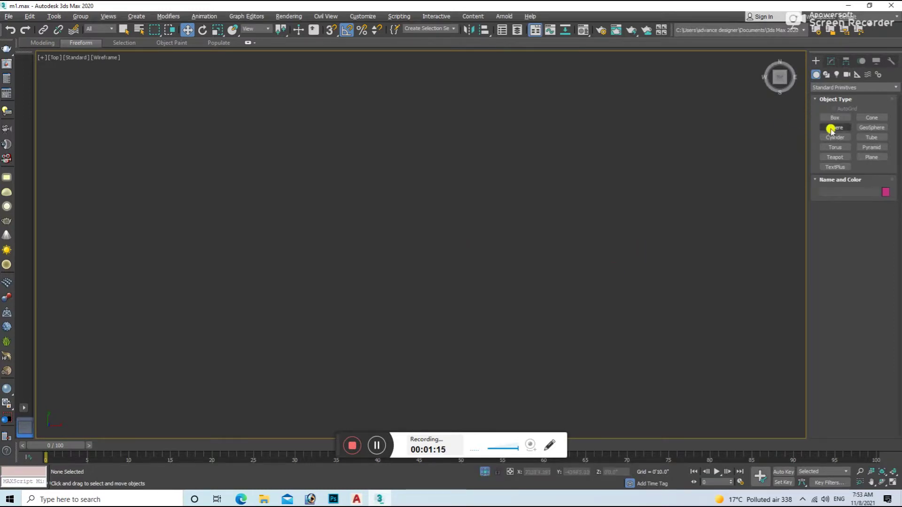
# Step: Draw a thin box along the plan edge and set its height to about 12 feet
pyautogui.click(835, 117)
pyautogui.moveTo(345, 178); pyautogui.dragTo(367, 324)
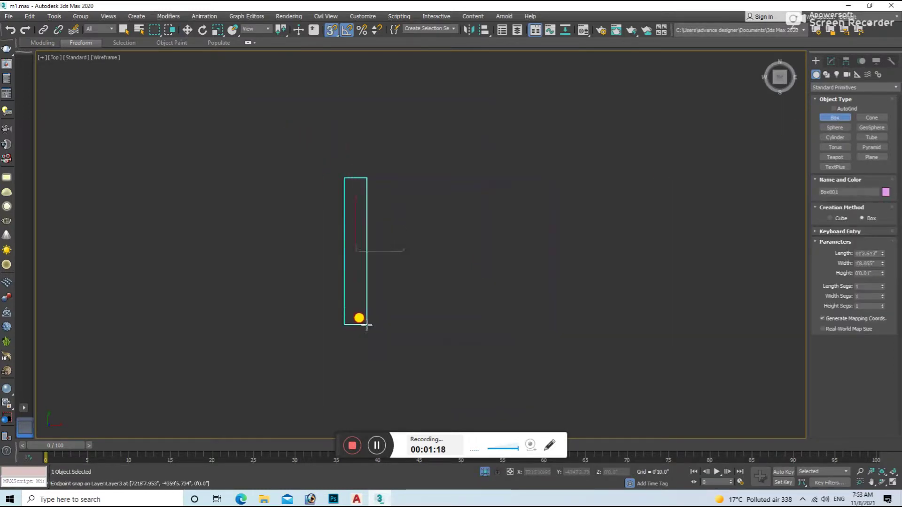
pyautogui.press('w')
pyautogui.press('s')
pyautogui.click(830, 61)
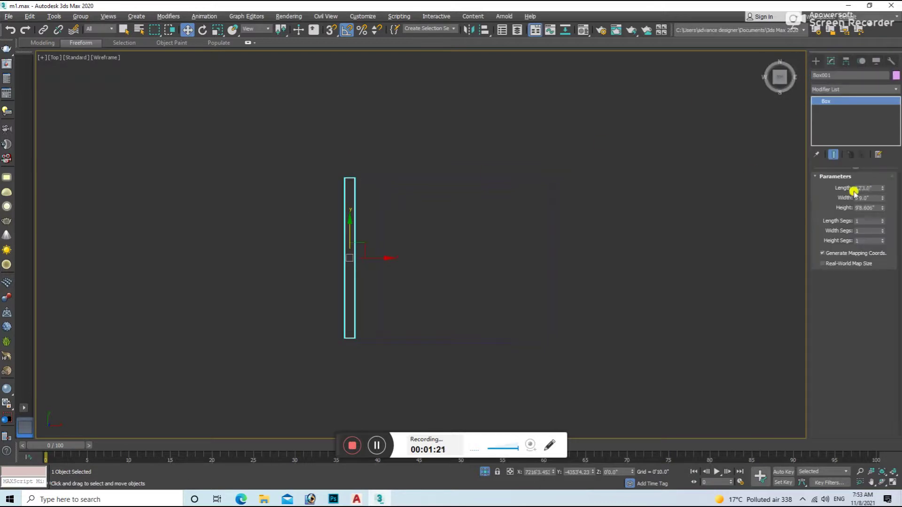
pyautogui.keyDown('alt'); pyautogui.moveTo(746, 210); pyautogui.dragTo(553, 169, button='middle'); pyautogui.keyUp('alt')
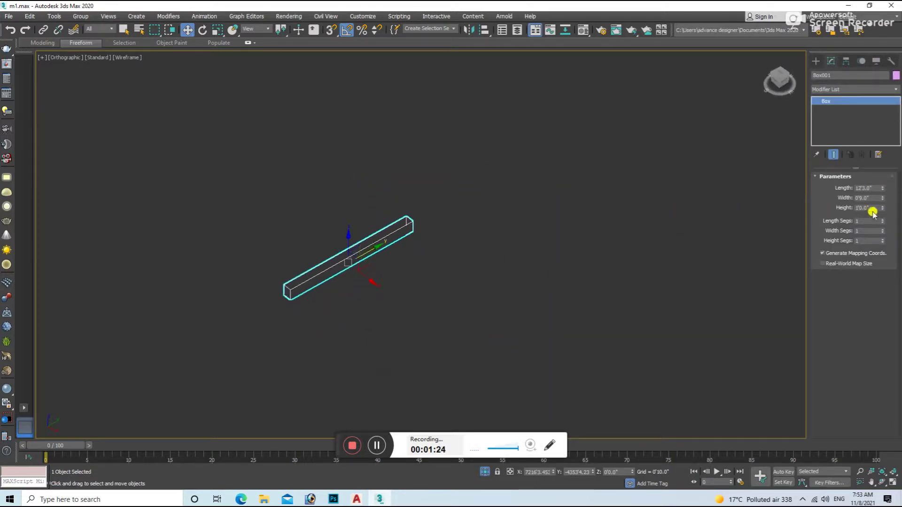
pyautogui.write('0')
pyautogui.press('Return')
# Step: Convert the wall box to an editable poly and adjust its vertices
pyautogui.rightClick(528, 221)
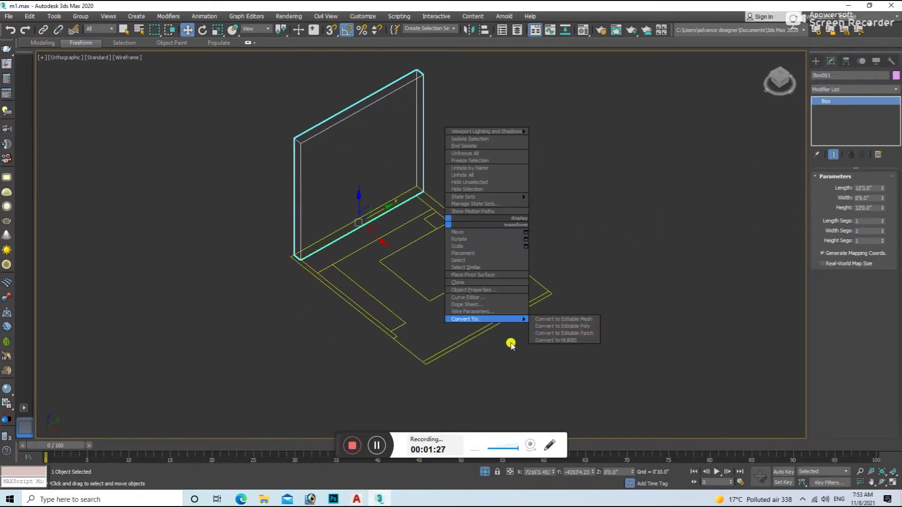
pyautogui.click(576, 328)
pyautogui.press('1')
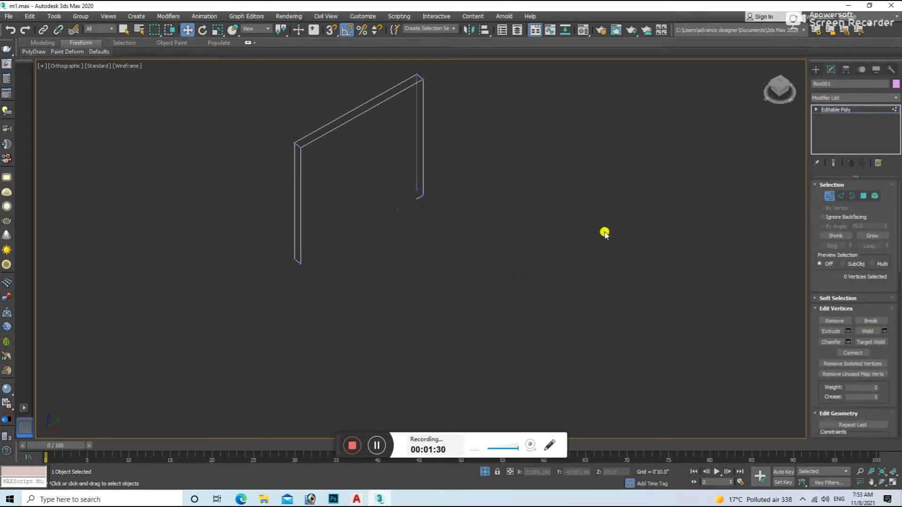
pyautogui.press('t')
pyautogui.scroll(10, 430, 263)
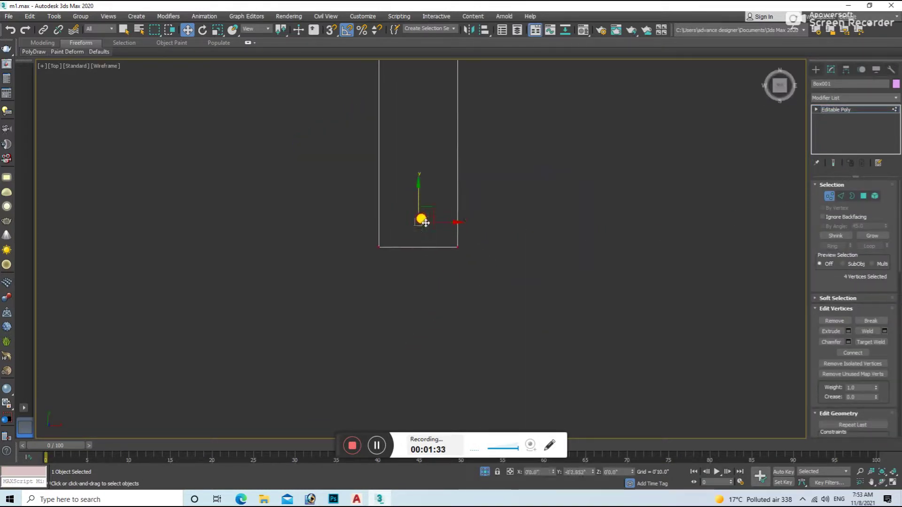
pyautogui.click(834, 197)
pyautogui.keyDown('alt'); pyautogui.moveTo(554, 210); pyautogui.dragTo(631, 260, button='middle'); pyautogui.keyUp('alt')
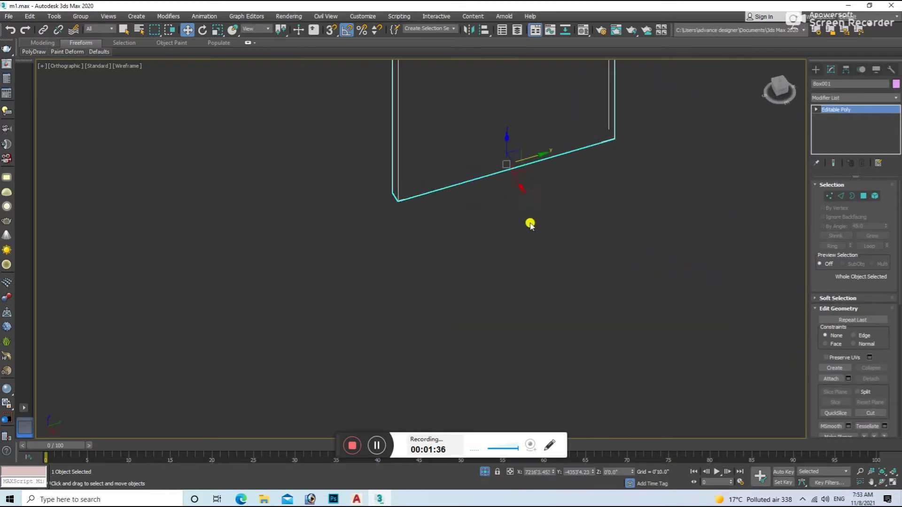
pyautogui.press('r')
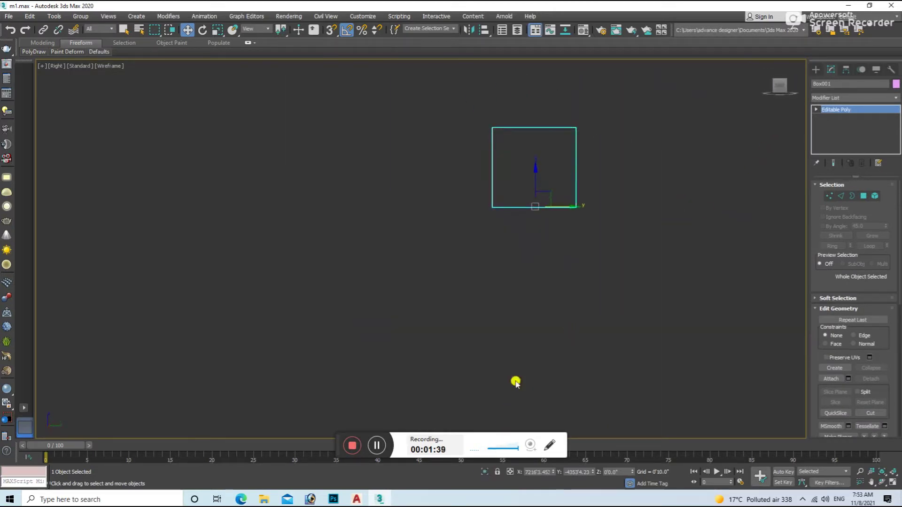
pyautogui.scroll(4, 555, 171)
pyautogui.click(529, 221)
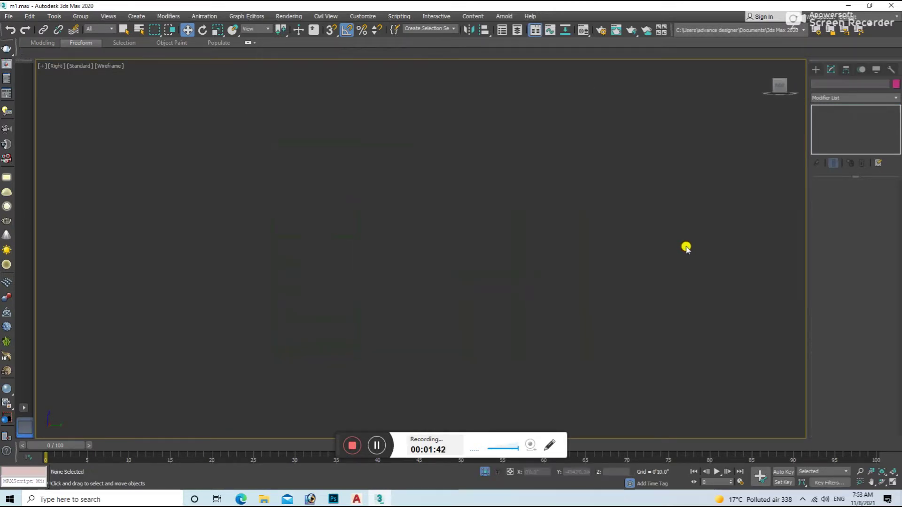
# Step: Draw a snapped rectangle spline over the wardrobe outline in the Right view
pyautogui.click(815, 70)
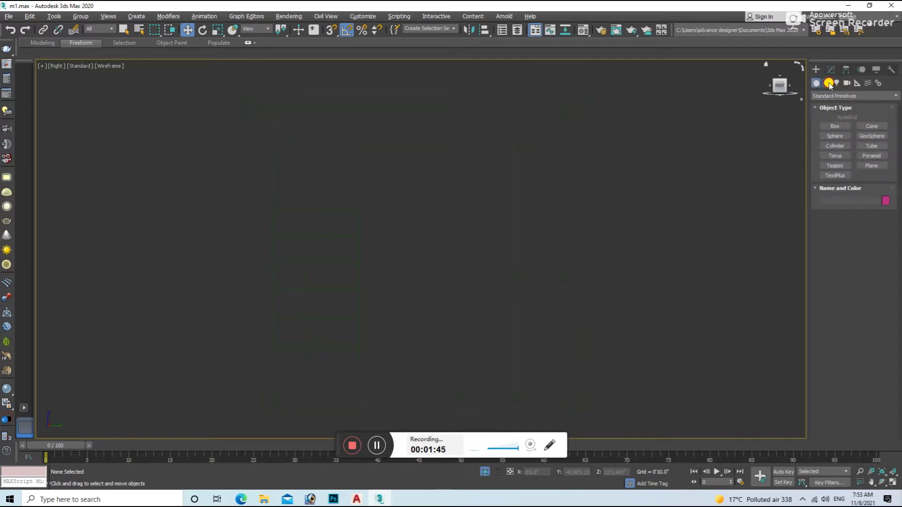
pyautogui.click(829, 83)
pyautogui.click(872, 134)
pyautogui.press('s')
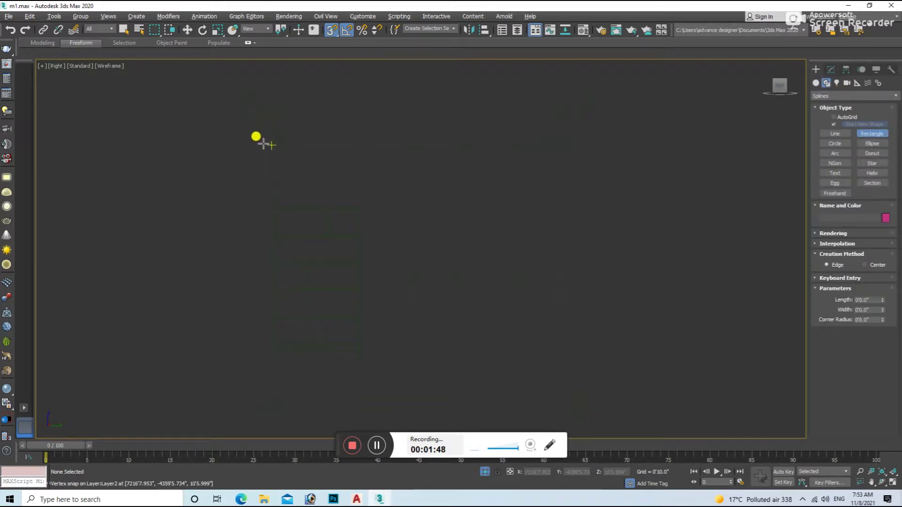
pyautogui.moveTo(271, 145); pyautogui.dragTo(562, 411)
pyautogui.press('s')
pyautogui.press('w')
# Step: Extrude the rectangle into a solid red block about 20 inches deep
pyautogui.click(831, 69)
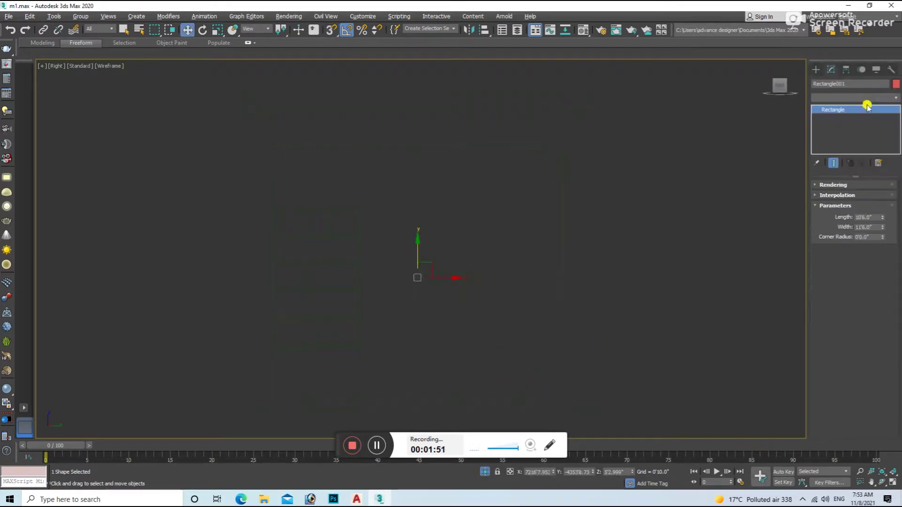
pyautogui.click(867, 98)
pyautogui.click(836, 268)
pyautogui.keyDown('alt'); pyautogui.moveTo(453, 209); pyautogui.dragTo(805, 211, button='middle'); pyautogui.keyUp('alt')
pyautogui.write('10')
pyautogui.press('Return')
pyautogui.press('Return')
pyautogui.moveTo(625, 249)
pyautogui.keyDown('alt'); pyautogui.mouseDown(button='middle')
pyautogui.moveTo(403, 256)
pyautogui.moveTo(441, 265)
pyautogui.mouseUp(button='middle'); pyautogui.keyUp('alt')
pyautogui.press('F3')
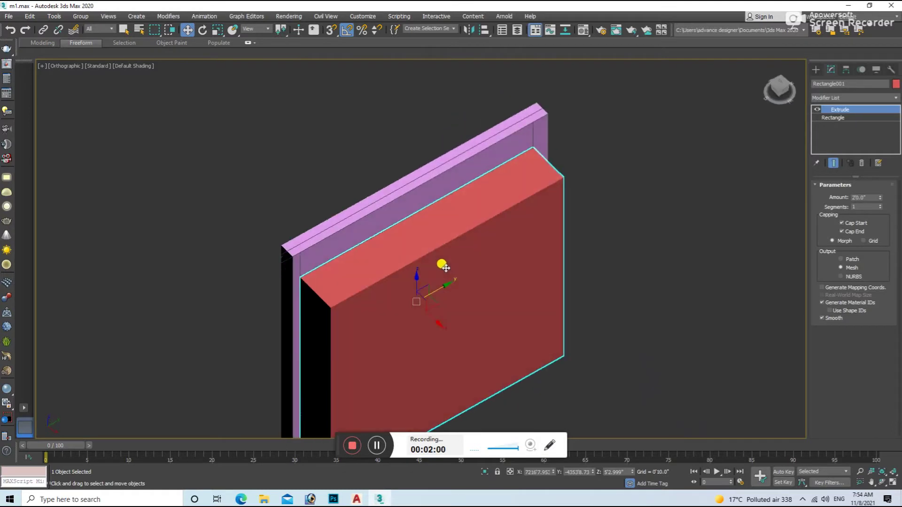
# Step: Inspect the slab from the Top view, trying a smaller extrusion depth and undoing it
pyautogui.press('t')
pyautogui.press('z')
pyautogui.scroll(3, 434, 256)
pyautogui.press('F3')
pyautogui.scroll(3, 437, 254)
pyautogui.scroll(1, 429, 220)
pyautogui.moveTo(880, 198); pyautogui.dragTo(885, 210)
pyautogui.hotkey('ctrl', 'z')
# Step: Reselect the red slab, frame it front-on, and select the wardrobe outline shape
pyautogui.moveTo(517, 245)
pyautogui.keyDown('alt'); pyautogui.mouseDown(button='middle')
pyautogui.moveTo(465, 255)
pyautogui.moveTo(479, 270)
pyautogui.moveTo(602, 312)
pyautogui.mouseUp(button='middle'); pyautogui.keyUp('alt')
pyautogui.press('F3')
pyautogui.scroll(3, 372, 262)
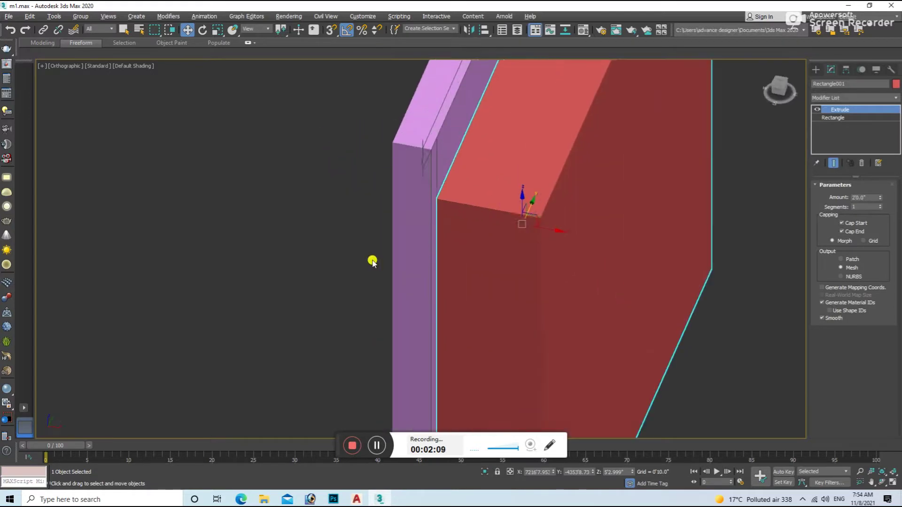
pyautogui.click(372, 262)
pyautogui.click(462, 256)
pyautogui.keyDown('alt'); pyautogui.moveTo(461, 256); pyautogui.dragTo(492, 261, button='middle'); pyautogui.keyUp('alt')
pyautogui.press('z')
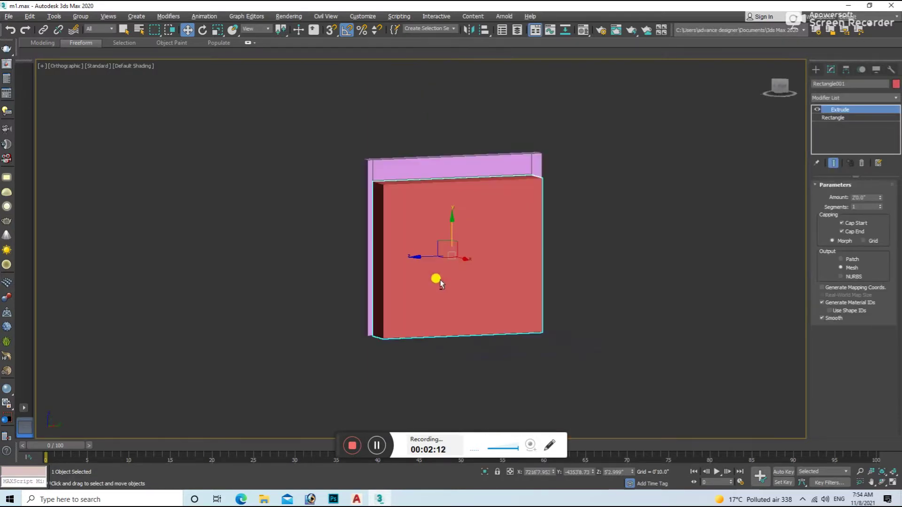
pyautogui.click(780, 88)
pyautogui.press('F3')
pyautogui.click(372, 210)
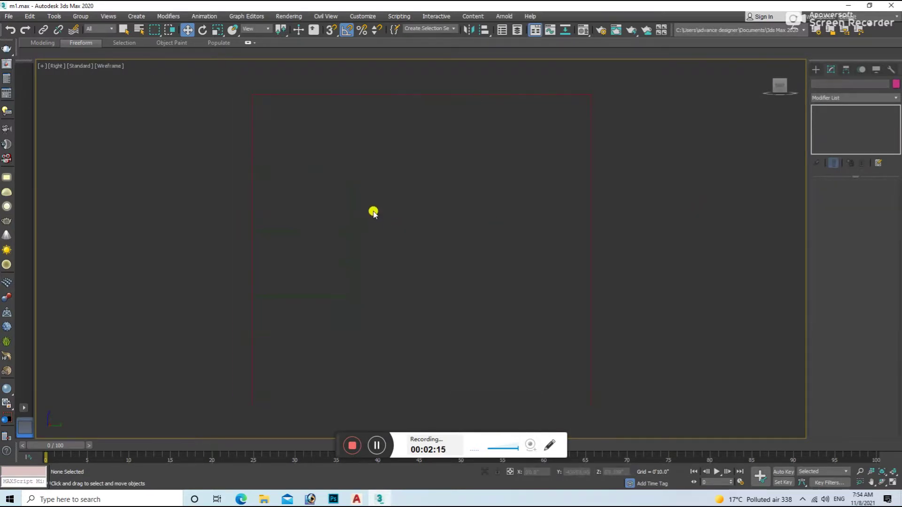
# Step: Draw a snapped rectangle from the cabinet corner and add an Extrude modifier
pyautogui.press('F3')
pyautogui.press('F3')
pyautogui.click(816, 70)
pyautogui.click(827, 83)
pyautogui.click(872, 133)
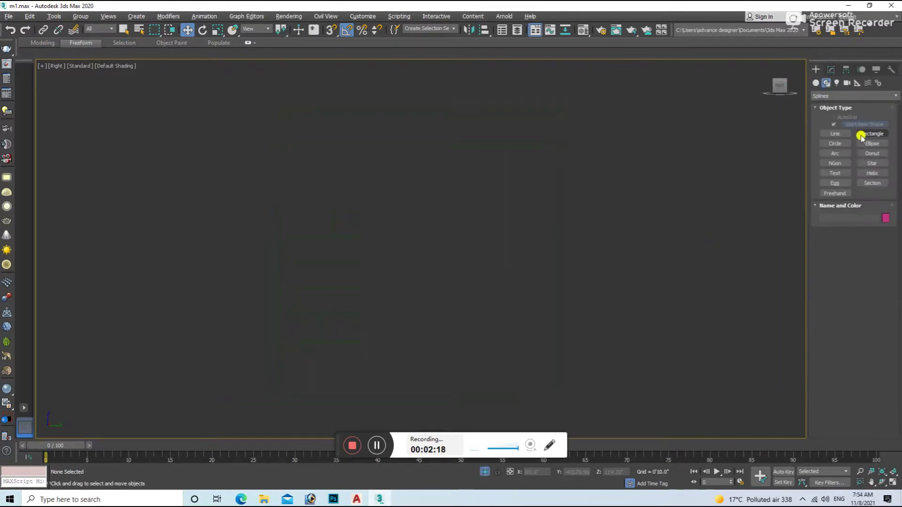
pyautogui.press('s')
pyautogui.moveTo(271, 198); pyautogui.dragTo(386, 371)
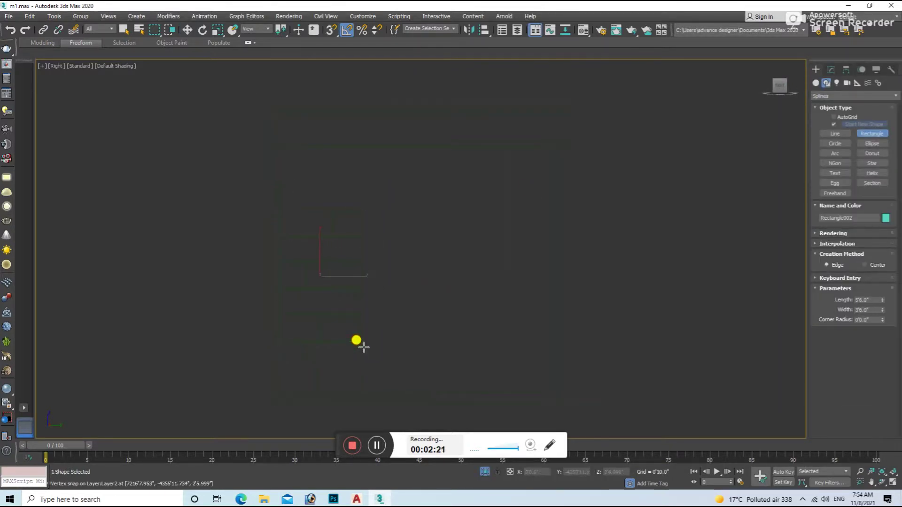
pyautogui.press('w')
pyautogui.click(831, 69)
pyautogui.click(896, 97)
pyautogui.click(841, 263)
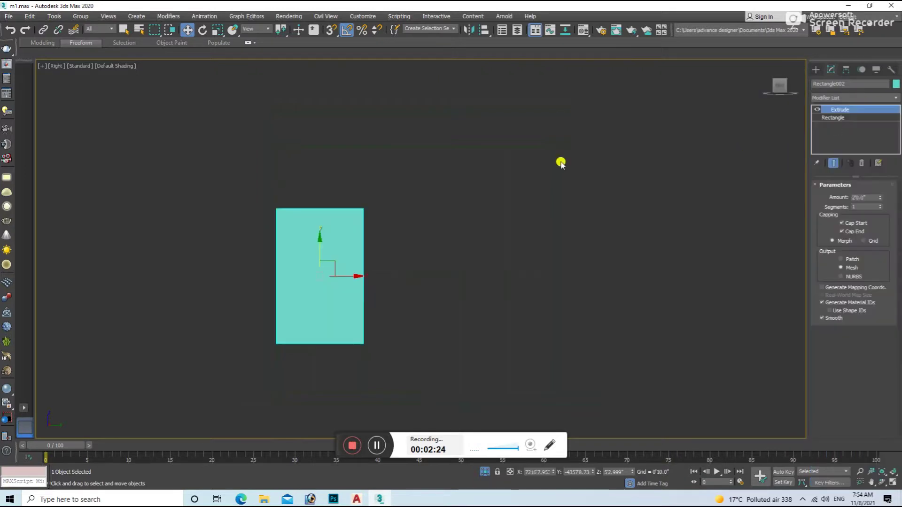
# Step: Deepen the cyan box and make a clone copy of it
pyautogui.keyDown('alt'); pyautogui.moveTo(561, 163); pyautogui.dragTo(708, 212, button='middle'); pyautogui.keyUp('alt')
pyautogui.moveTo(880, 189); pyautogui.dragTo(880, 169)
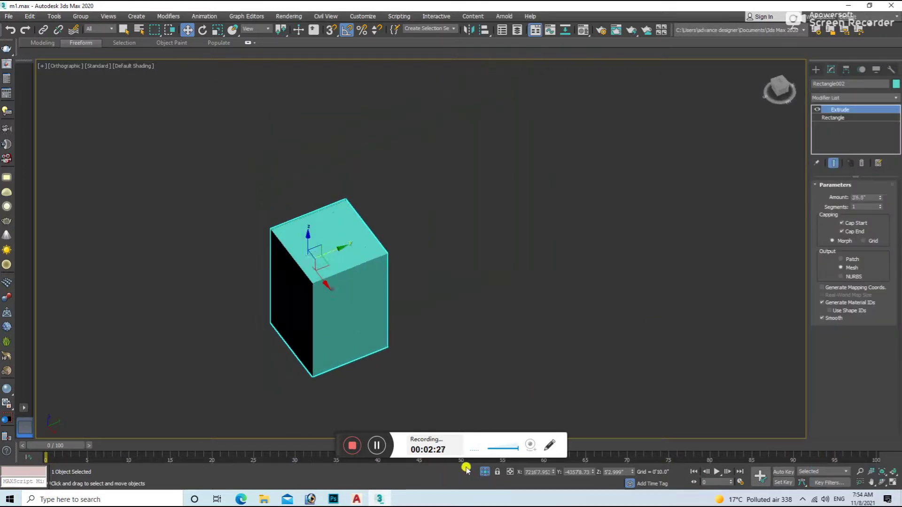
pyautogui.scroll(3, 393, 268)
pyautogui.scroll(2, 297, 289)
pyautogui.moveTo(293, 274)
pyautogui.keyDown('alt'); pyautogui.mouseDown(button='middle')
pyautogui.moveTo(290, 246)
pyautogui.moveTo(307, 271)
pyautogui.mouseUp(button='middle'); pyautogui.keyUp('alt')
pyautogui.keyDown('shift'); pyautogui.moveTo(263, 256); pyautogui.dragTo(488, 342); pyautogui.keyUp('shift')
pyautogui.click(442, 289)
# Step: Subtract the box copy from the red wall with a ProBoolean compound object
pyautogui.click(439, 149)
pyautogui.click(817, 71)
pyautogui.click(846, 96)
pyautogui.click(826, 121)
pyautogui.click(867, 166)
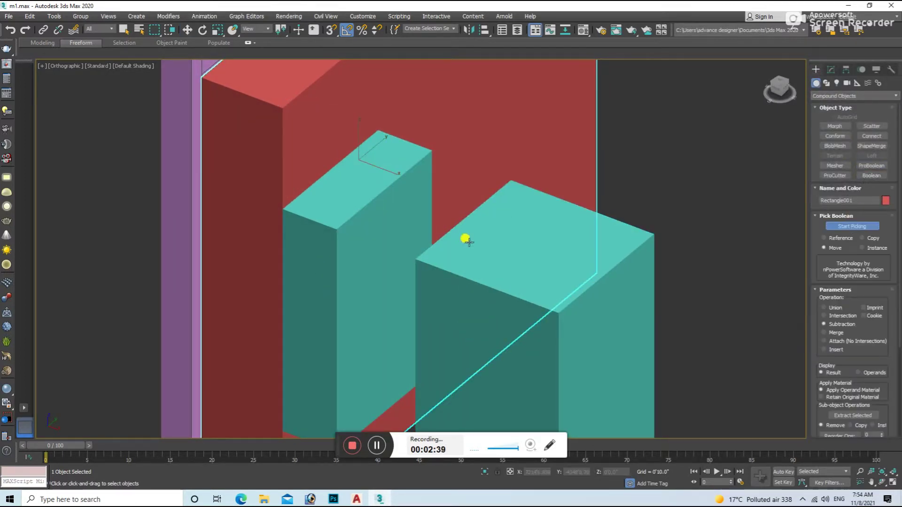
pyautogui.click(648, 244)
pyautogui.click(501, 278)
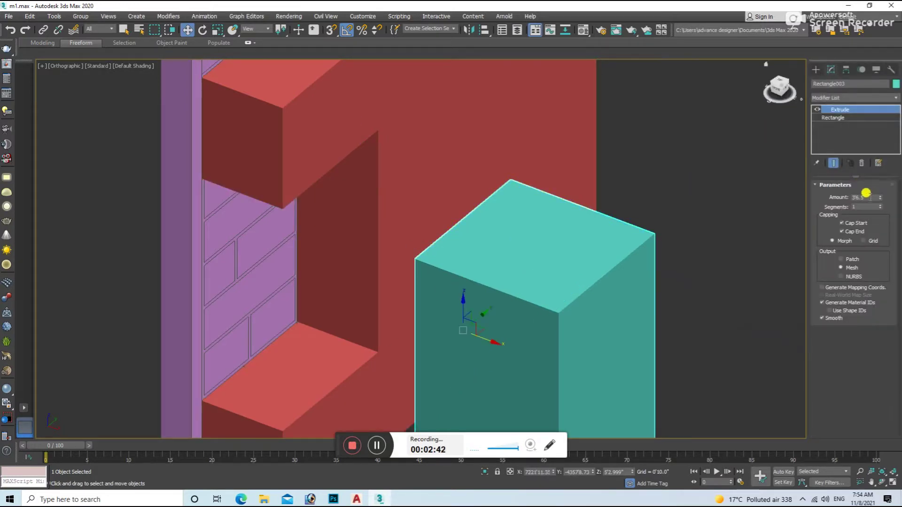
# Step: Set the cyan box's Extrude amount to 20 and move it into the wall opening
pyautogui.write('20')
pyautogui.press('Return')
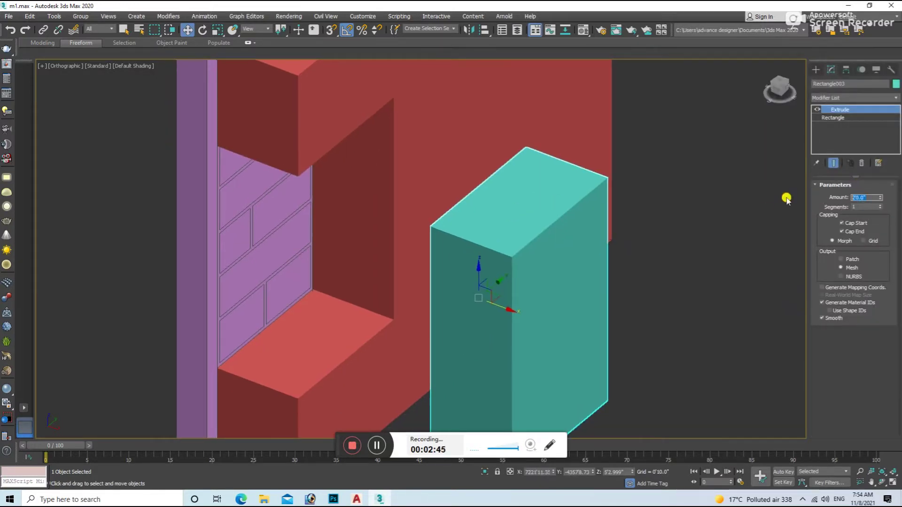
pyautogui.moveTo(509, 285); pyautogui.dragTo(277, 209)
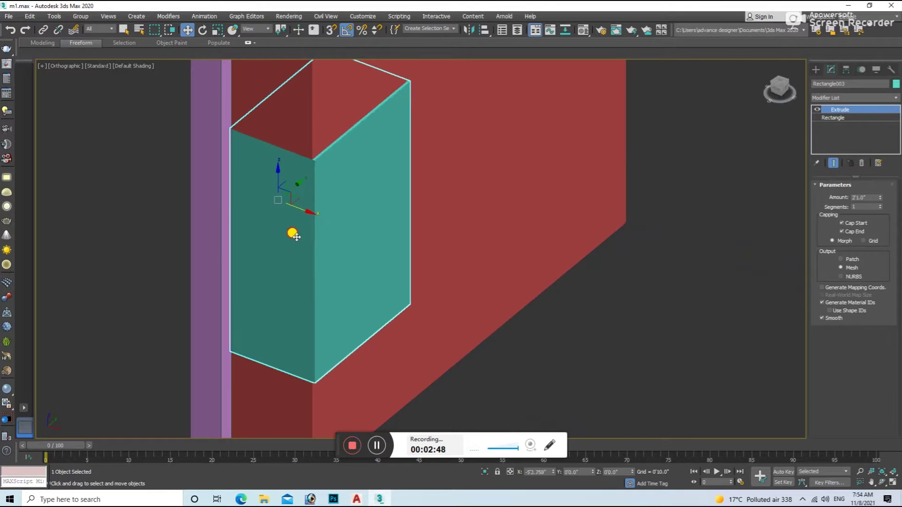
pyautogui.scroll(3, 280, 212)
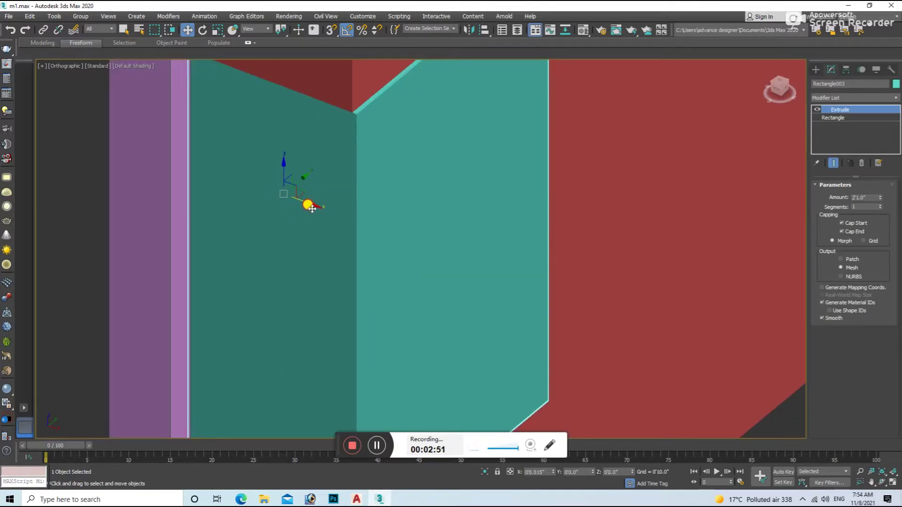
pyautogui.scroll(-3, 312, 208)
pyautogui.click(786, 88)
pyautogui.scroll(-3, 496, 268)
# Step: Select the cabinet outline shape in wireframe and begin another rectangle
pyautogui.press('F3')
pyautogui.click(474, 242)
pyautogui.scroll(1, 642, 314)
pyautogui.click(642, 313)
pyautogui.click(816, 69)
pyautogui.click(872, 134)
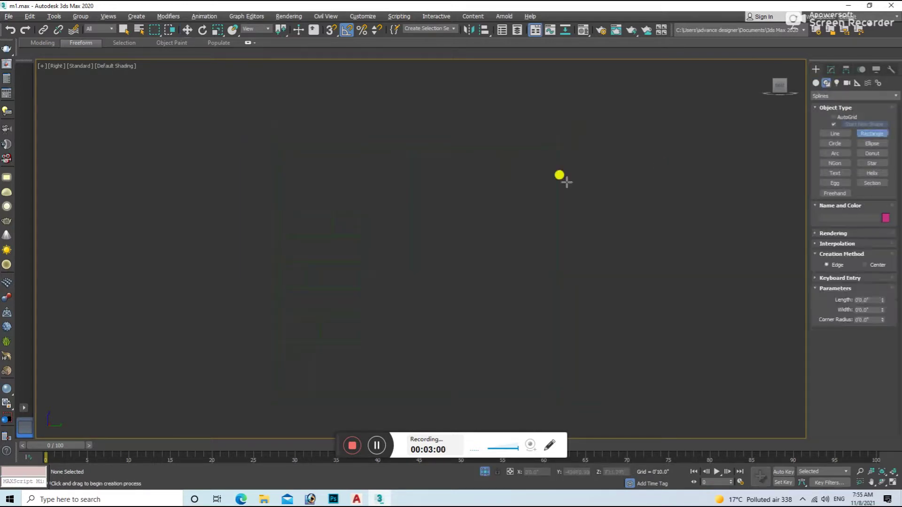
# Step: Draw the shelf compartment rectangles inside the cyan cabinet outline
pyautogui.moveTo(274, 213); pyautogui.dragTo(398, 269)
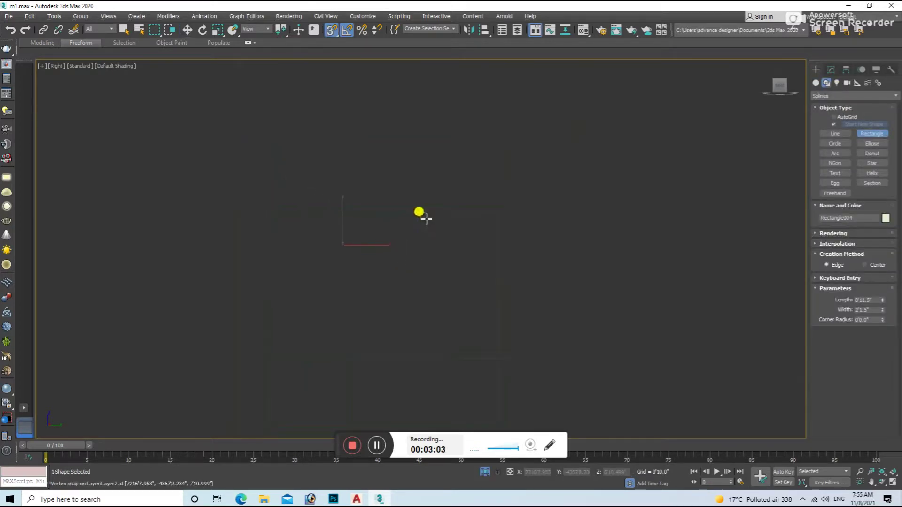
pyautogui.moveTo(474, 346); pyautogui.dragTo(467, 352)
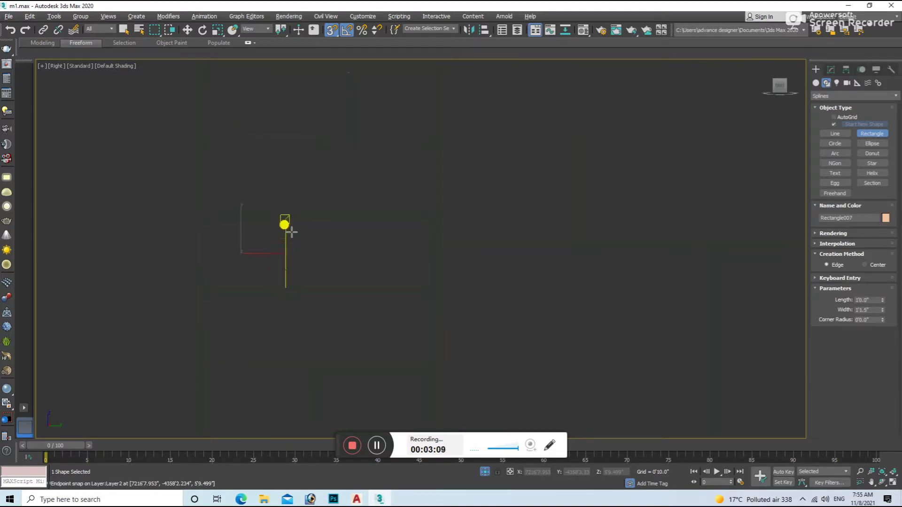
pyautogui.moveTo(338, 240); pyautogui.dragTo(338, 240)
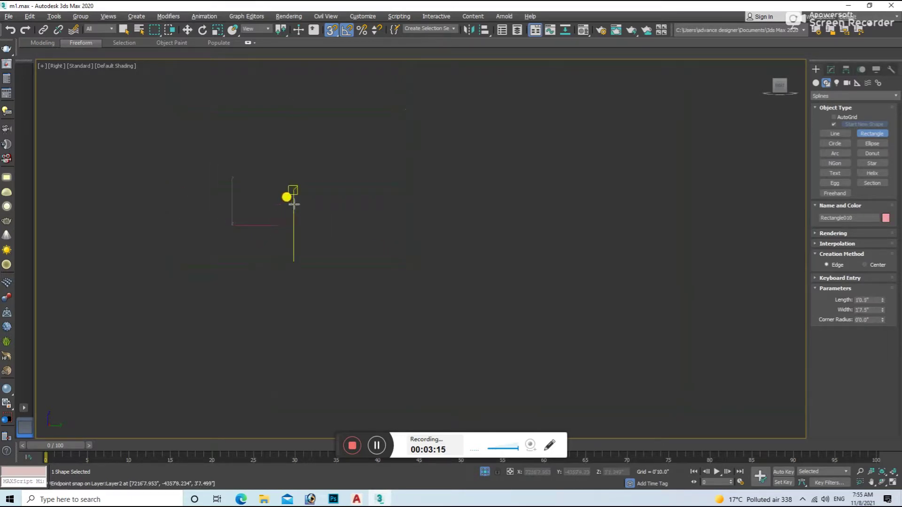
pyautogui.moveTo(405, 262); pyautogui.dragTo(405, 261)
pyautogui.press('w')
# Step: Select all the compartment rectangles and extrude them 21 inches into solid blocks
pyautogui.moveTo(284, 191); pyautogui.dragTo(343, 179)
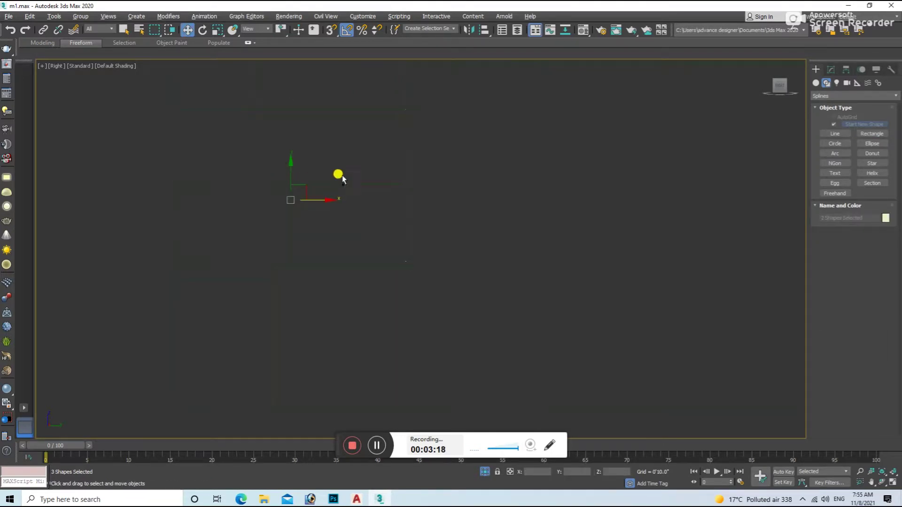
pyautogui.moveTo(282, 252); pyautogui.dragTo(332, 240)
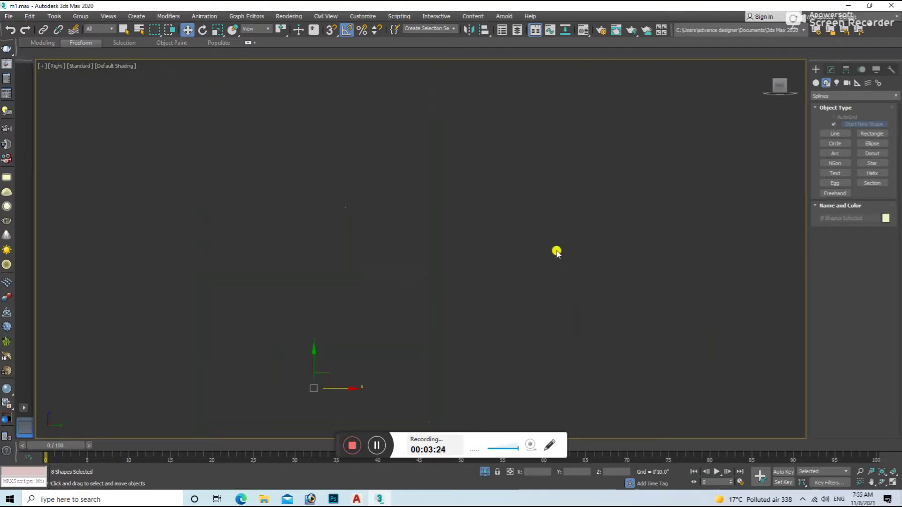
pyautogui.click(832, 70)
pyautogui.click(870, 98)
pyautogui.click(846, 264)
pyautogui.keyDown('alt'); pyautogui.moveTo(642, 151); pyautogui.dragTo(423, 282, button='middle'); pyautogui.keyUp('alt')
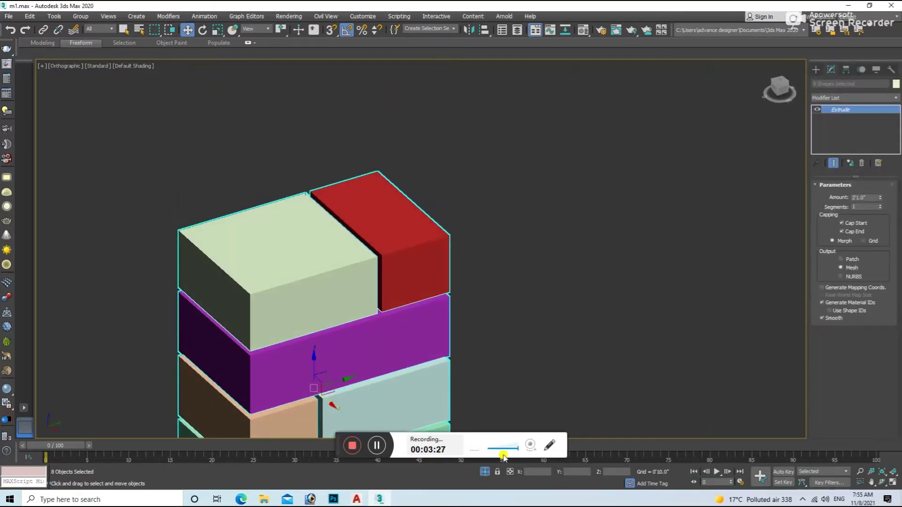
pyautogui.scroll(5, 419, 323)
pyautogui.keyDown('alt'); pyautogui.moveTo(423, 323); pyautogui.dragTo(374, 286, button='middle'); pyautogui.keyUp('alt')
# Step: Select the cyan cabinet box and start a ProBoolean compound object on it
pyautogui.click(282, 283)
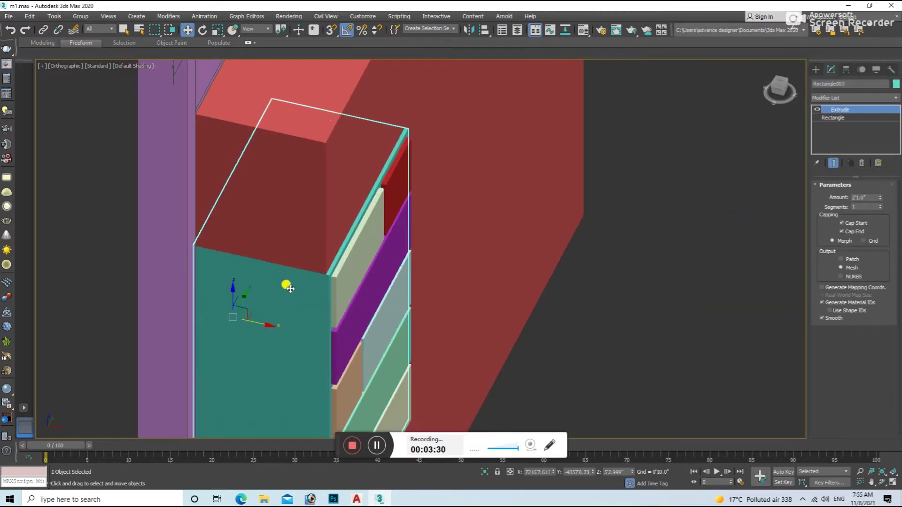
pyautogui.click(813, 74)
pyautogui.click(854, 96)
pyautogui.click(832, 113)
pyautogui.click(872, 166)
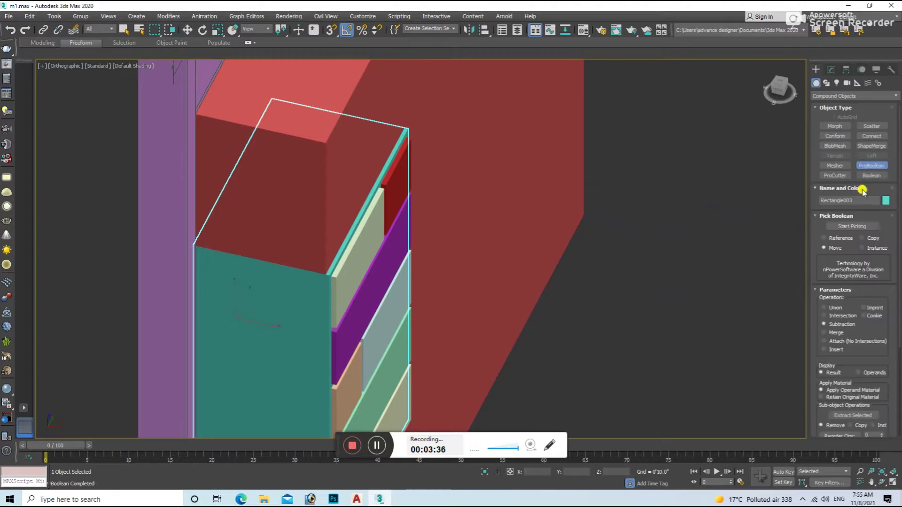
# Step: Subtract the red, purple, grey-blue, light-green, beige and other coloured blocks from the cabinet
pyautogui.click(859, 227)
pyautogui.click(401, 210)
pyautogui.click(365, 246)
pyautogui.click(372, 284)
pyautogui.click(382, 306)
pyautogui.scroll(-2, 380, 361)
pyautogui.click(377, 243)
pyautogui.click(364, 327)
pyautogui.press('w')
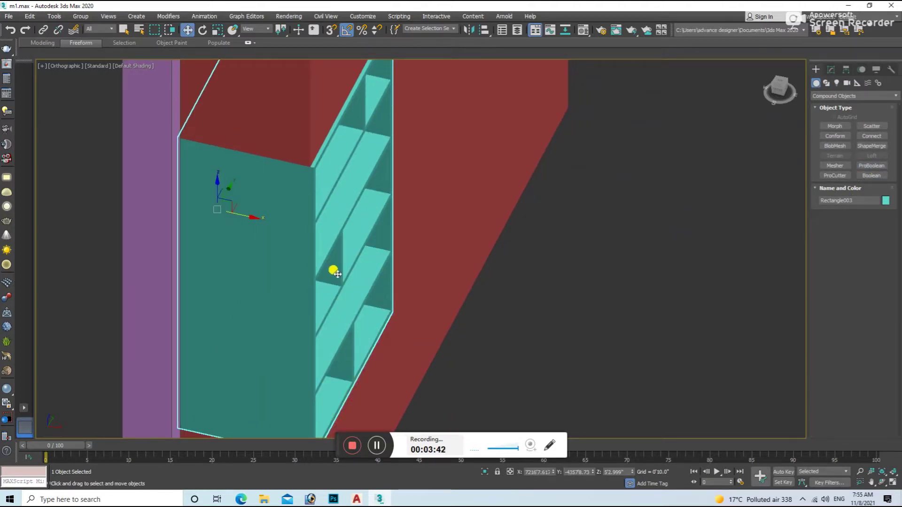
# Step: Orbit around the wall and shelf unit to inspect the hollow compartments
pyautogui.moveTo(352, 245)
pyautogui.keyDown('alt'); pyautogui.mouseDown(button='middle')
pyautogui.moveTo(287, 257)
pyautogui.moveTo(358, 266)
pyautogui.moveTo(359, 288)
pyautogui.moveTo(401, 304)
pyautogui.moveTo(412, 295)
pyautogui.mouseUp(button='middle'); pyautogui.keyUp('alt')
pyautogui.click(407, 307)
pyautogui.moveTo(358, 326)
pyautogui.keyDown('alt'); pyautogui.mouseDown(button='middle')
pyautogui.moveTo(386, 342)
pyautogui.moveTo(376, 333)
pyautogui.moveTo(368, 339)
pyautogui.moveTo(388, 326)
pyautogui.mouseUp(button='middle'); pyautogui.keyUp('alt')
pyautogui.scroll(3, 388, 314)
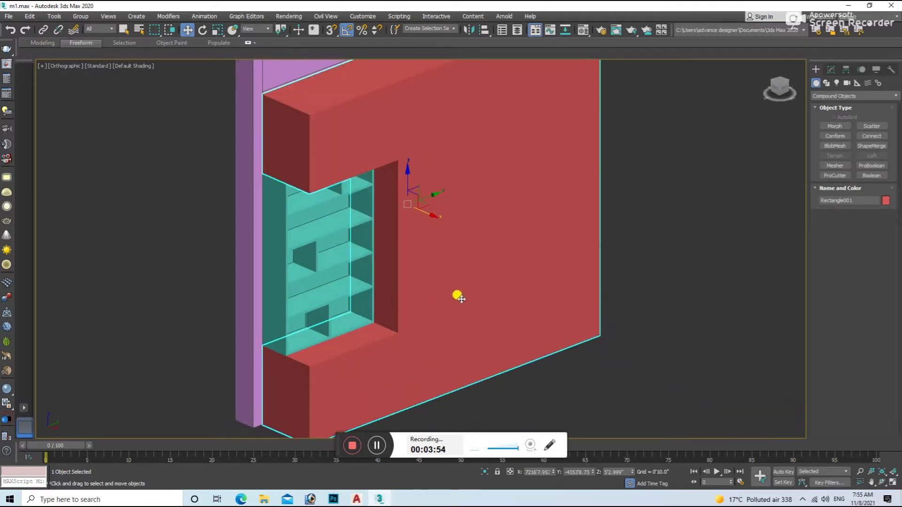
pyautogui.scroll(-3, 459, 297)
pyautogui.moveTo(458, 297)
pyautogui.keyDown('alt'); pyautogui.mouseDown(button='middle')
pyautogui.moveTo(316, 316)
pyautogui.moveTo(376, 314)
pyautogui.moveTo(425, 342)
pyautogui.mouseUp(button='middle'); pyautogui.keyUp('alt')
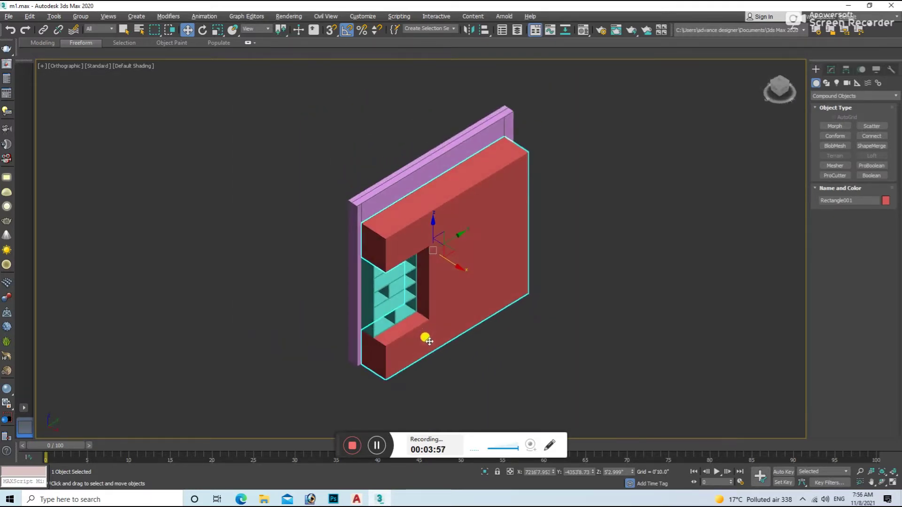
pyautogui.scroll(3, 405, 315)
pyautogui.click(358, 266)
pyautogui.moveTo(359, 267)
pyautogui.keyDown('alt'); pyautogui.mouseDown(button='middle')
pyautogui.moveTo(376, 298)
pyautogui.moveTo(387, 298)
pyautogui.mouseUp(button='middle'); pyautogui.keyUp('alt')
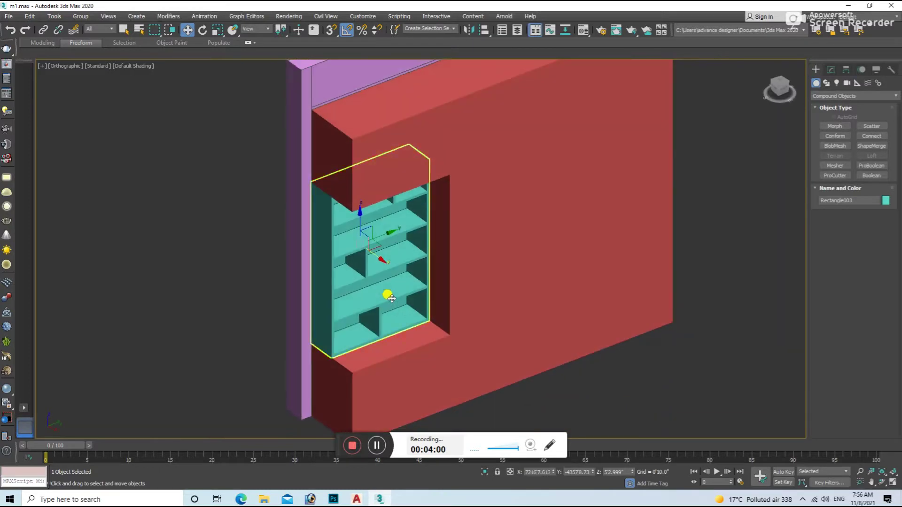
pyautogui.press('f')
pyautogui.click(779, 85)
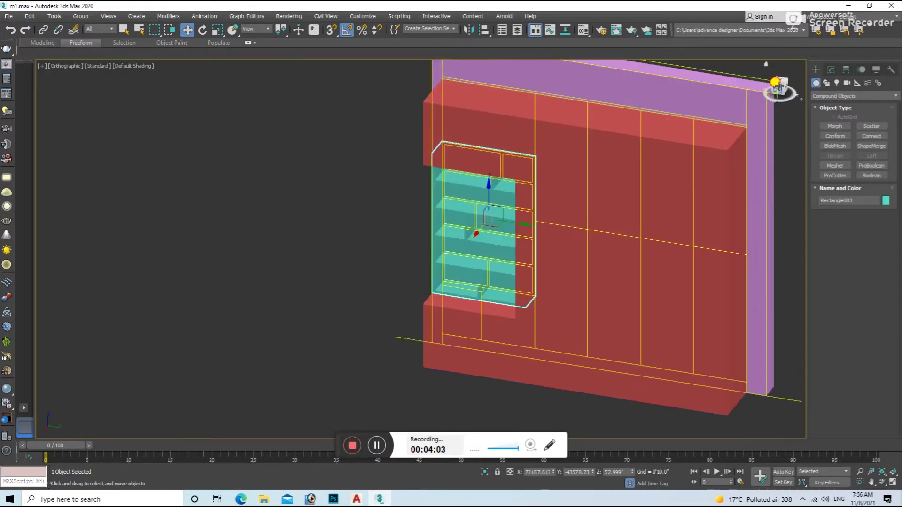
# Step: Draw a rectangle over the wardrobe outline in the right-side wireframe view
pyautogui.click(774, 89)
pyautogui.press('F3')
pyautogui.scroll(-3, 590, 266)
pyautogui.scroll(-3, 539, 306)
pyautogui.click(752, 256)
pyautogui.click(826, 83)
pyautogui.click(872, 133)
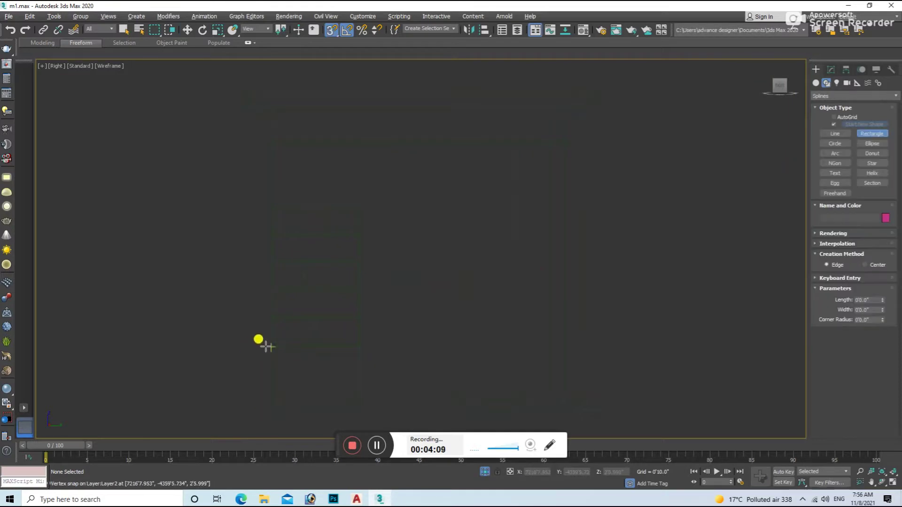
pyautogui.moveTo(272, 346); pyautogui.dragTo(365, 414)
pyautogui.click(830, 69)
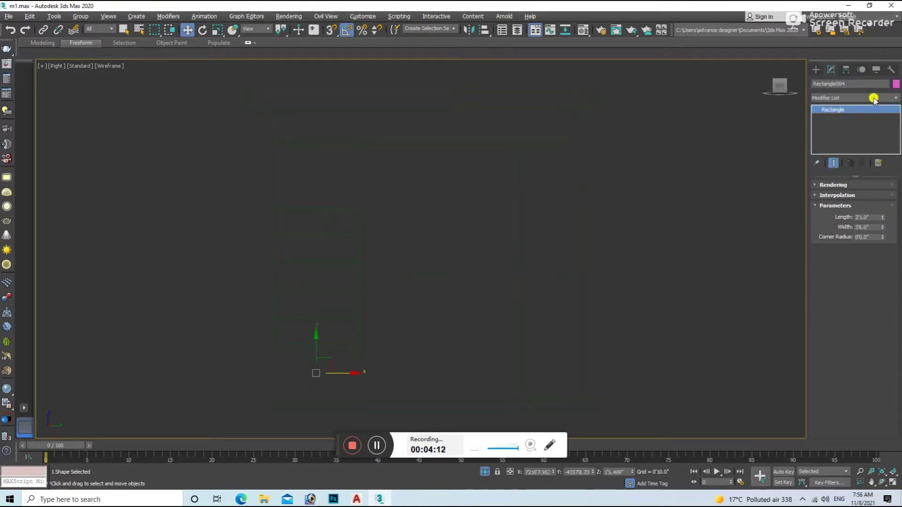
# Step: Scale the shelf unit wider so it fills the wall opening
pyautogui.click(352, 306)
pyautogui.moveTo(352, 306)
pyautogui.keyDown('alt'); pyautogui.mouseDown(button='middle')
pyautogui.moveTo(485, 475)
pyautogui.moveTo(477, 331)
pyautogui.moveTo(426, 339)
pyautogui.mouseUp(button='middle'); pyautogui.keyUp('alt')
pyautogui.click(385, 355)
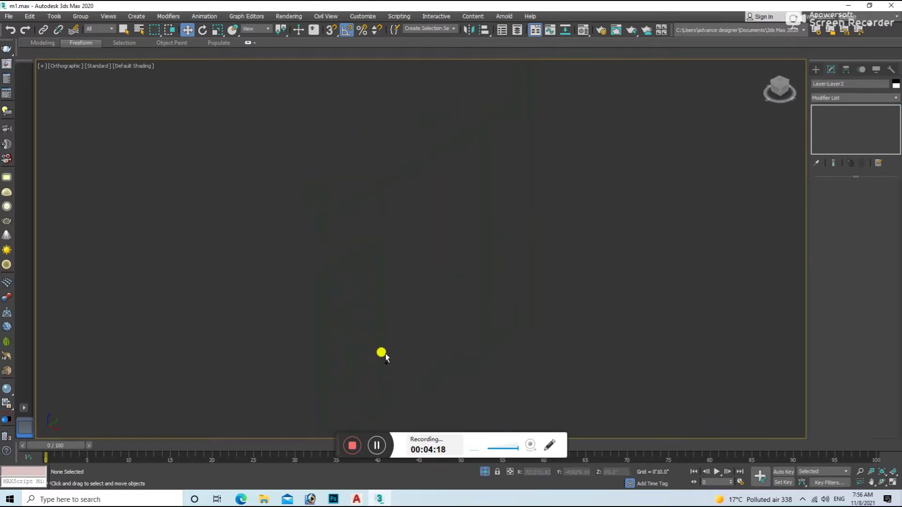
pyautogui.click(373, 316)
pyautogui.press('r')
pyautogui.moveTo(386, 344); pyautogui.dragTo(407, 343)
pyautogui.moveTo(407, 342)
pyautogui.keyDown('alt'); pyautogui.mouseDown(button='middle')
pyautogui.moveTo(451, 345)
pyautogui.moveTo(453, 329)
pyautogui.mouseUp(button='middle'); pyautogui.keyUp('alt')
pyautogui.press('w')
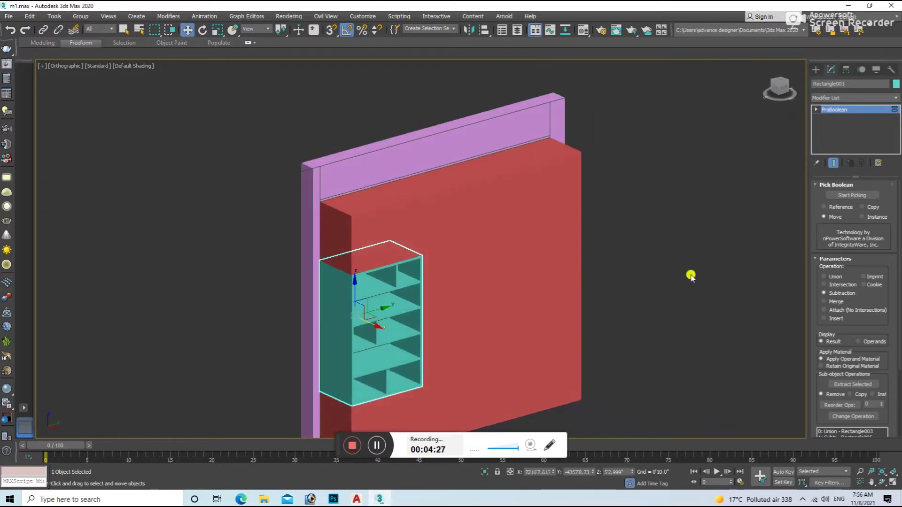
# Step: Select the leftover outline shape, frame it in Top view and delete it
pyautogui.click(528, 329)
pyautogui.moveTo(529, 328)
pyautogui.keyDown('alt'); pyautogui.mouseDown(button='middle')
pyautogui.moveTo(525, 312)
pyautogui.moveTo(506, 331)
pyautogui.moveTo(495, 298)
pyautogui.moveTo(542, 381)
pyautogui.mouseUp(button='middle'); pyautogui.keyUp('alt')
pyautogui.scroll(-5, 517, 324)
pyautogui.click(543, 382)
pyautogui.press('t')
pyautogui.press('z')
pyautogui.press('Delete')
pyautogui.click(814, 71)
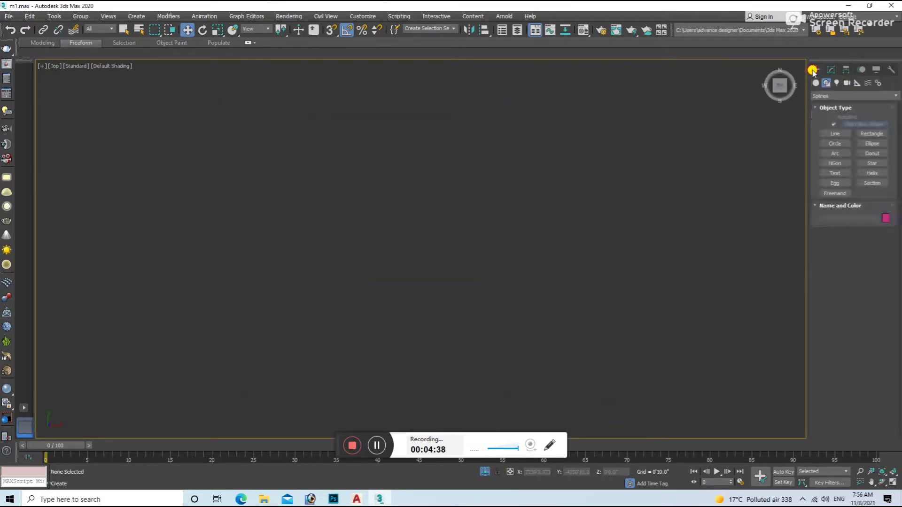
# Step: Draw a thin wall rectangle along the room's top edge and extrude it 120 inches
pyautogui.click(867, 134)
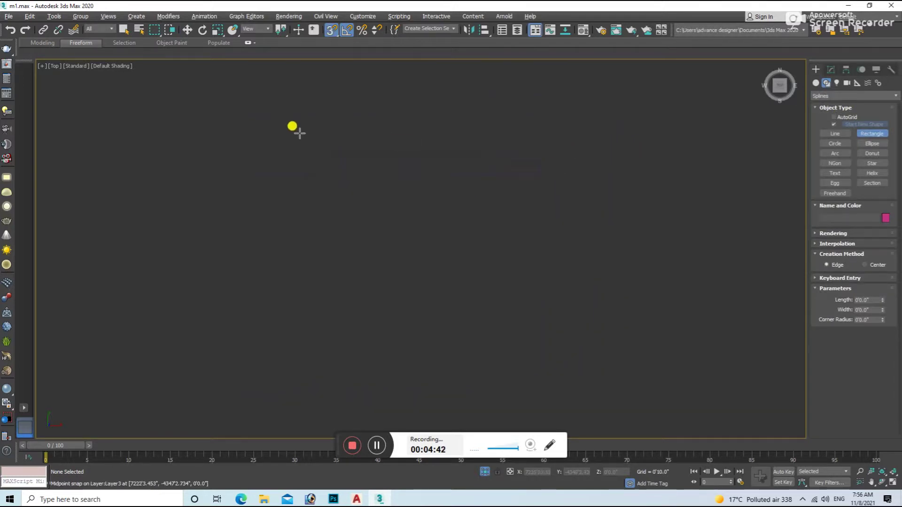
pyautogui.moveTo(229, 155); pyautogui.dragTo(621, 174)
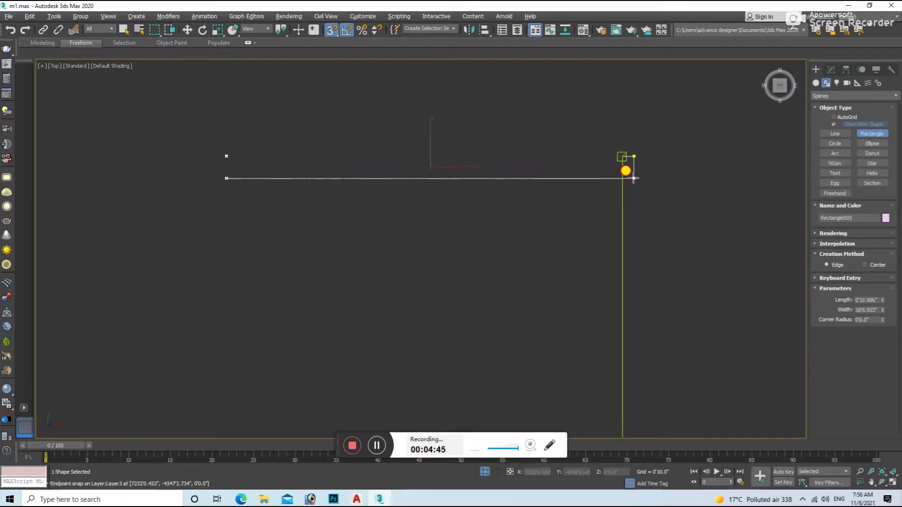
pyautogui.press('w')
pyautogui.click(831, 70)
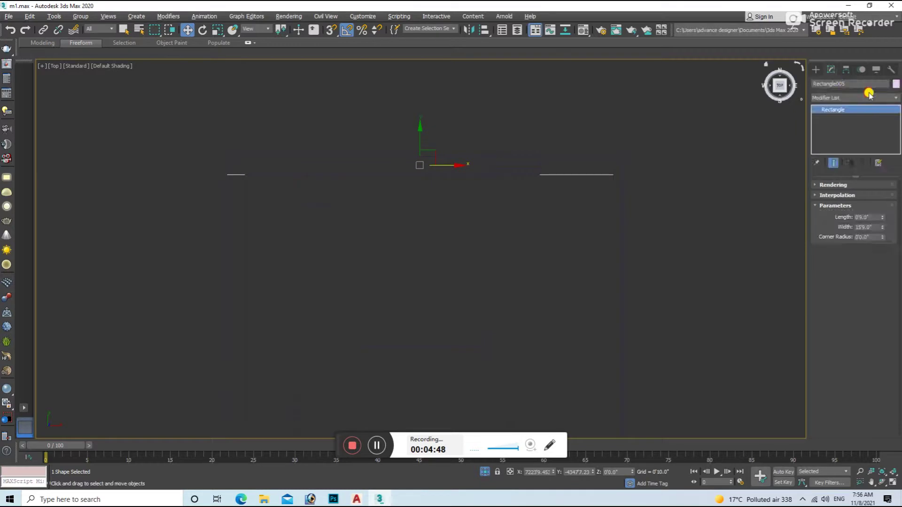
pyautogui.click(854, 97)
pyautogui.click(854, 115)
pyautogui.keyDown('alt'); pyautogui.moveTo(571, 169); pyautogui.dragTo(616, 375, button='middle'); pyautogui.keyUp('alt')
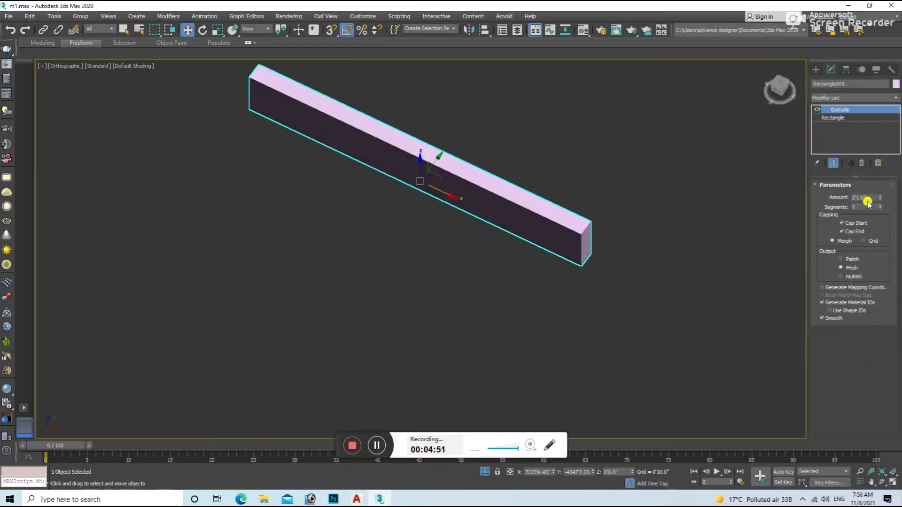
pyautogui.write('20')
pyautogui.press('Return')
# Step: Convert the wall to Editable Poly and stretch its right-end vertices in Top view
pyautogui.scroll(-2, 569, 331)
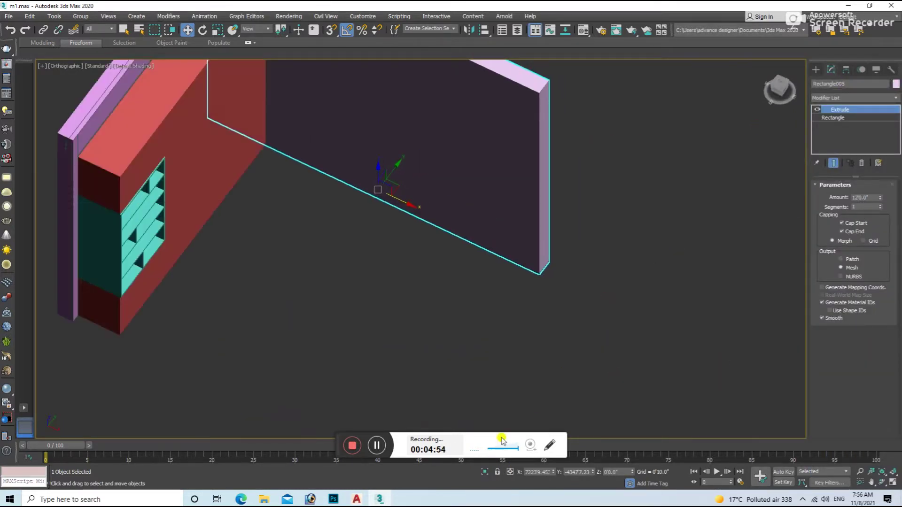
pyautogui.scroll(-3, 568, 330)
pyautogui.rightClick(529, 237)
pyautogui.click(651, 344)
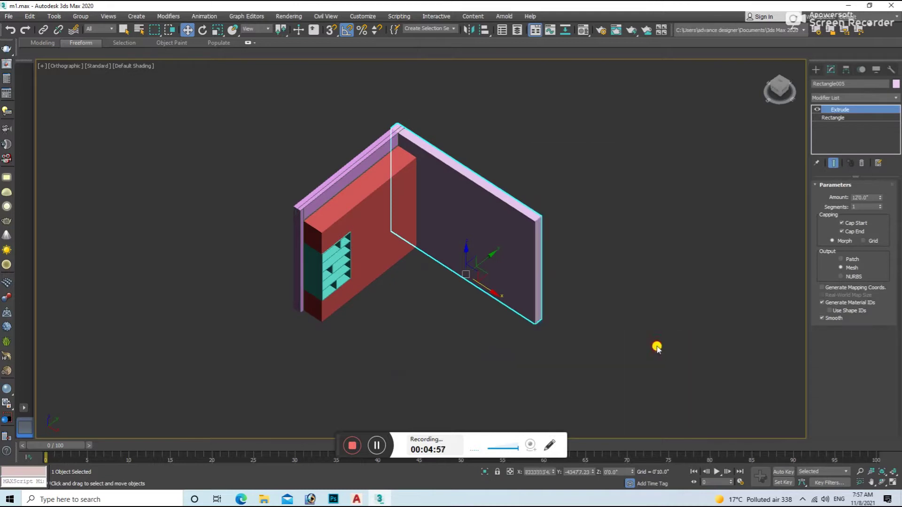
pyautogui.press('t')
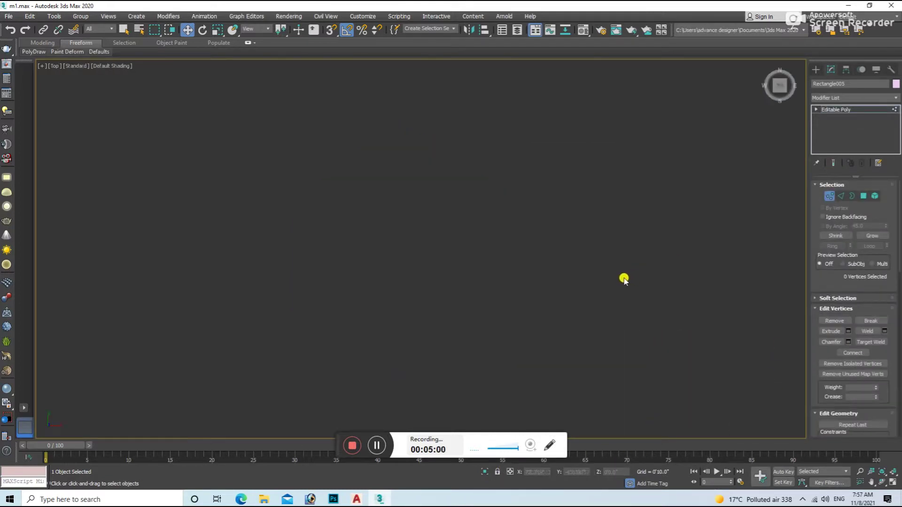
pyautogui.press('F3')
pyautogui.moveTo(710, 241)
pyautogui.mouseDown()
pyautogui.moveTo(641, 306)
pyautogui.moveTo(624, 304)
pyautogui.mouseUp()
pyautogui.scroll(3, 632, 305)
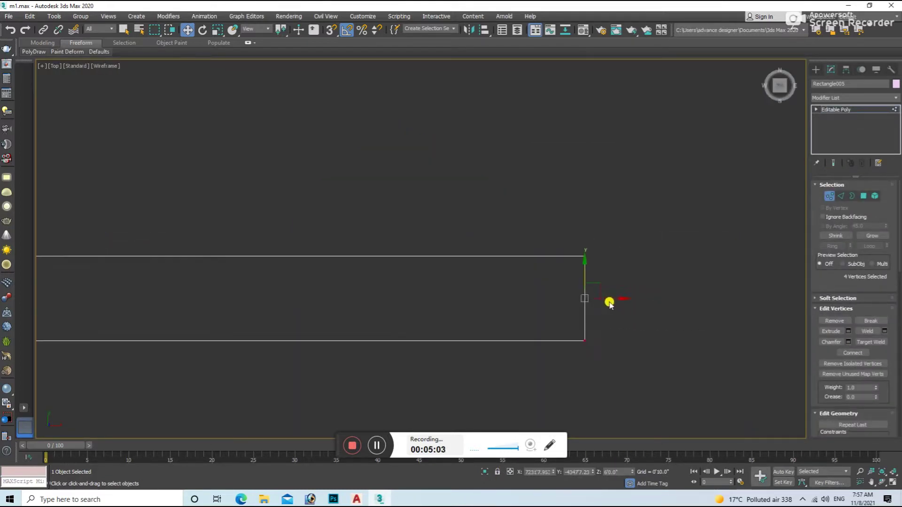
pyautogui.scroll(3, 646, 303)
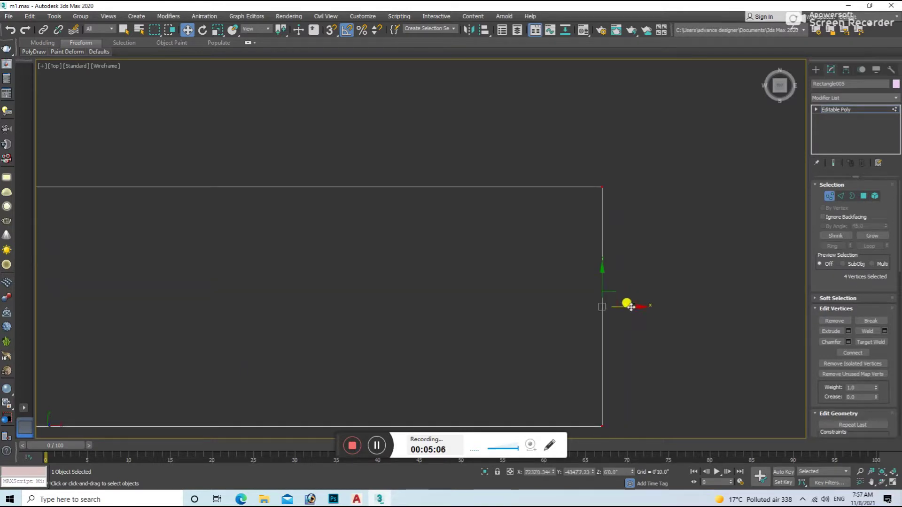
# Step: Exit vertex editing and orbit in shaded mode to check the new wall
pyautogui.click(825, 198)
pyautogui.press('F3')
pyautogui.keyDown('alt'); pyautogui.moveTo(553, 203); pyautogui.dragTo(602, 252, button='middle'); pyautogui.keyUp('alt')
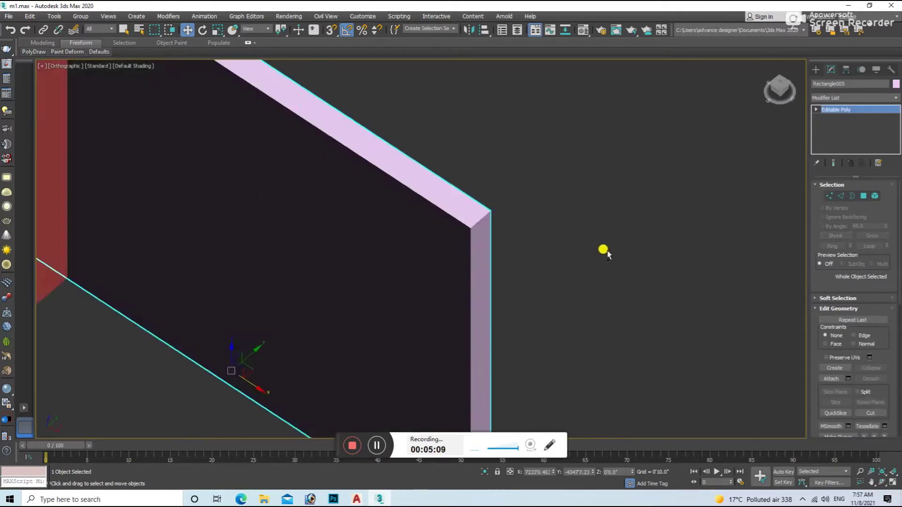
pyautogui.scroll(-5, 630, 314)
pyautogui.click(567, 342)
# Step: Draw a snapped rectangle along the plan's right edge for the right wall
pyautogui.press('t')
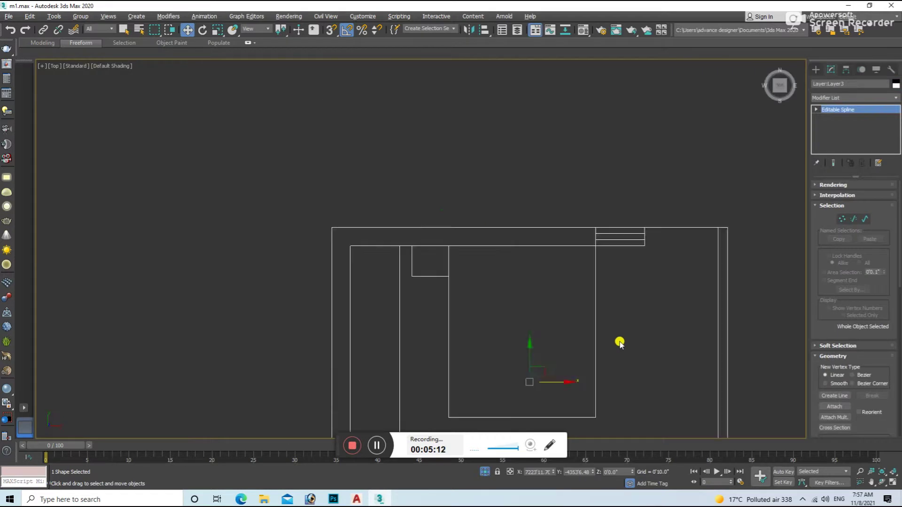
pyautogui.press('Delete')
pyautogui.click(816, 69)
pyautogui.click(872, 134)
pyautogui.press('s')
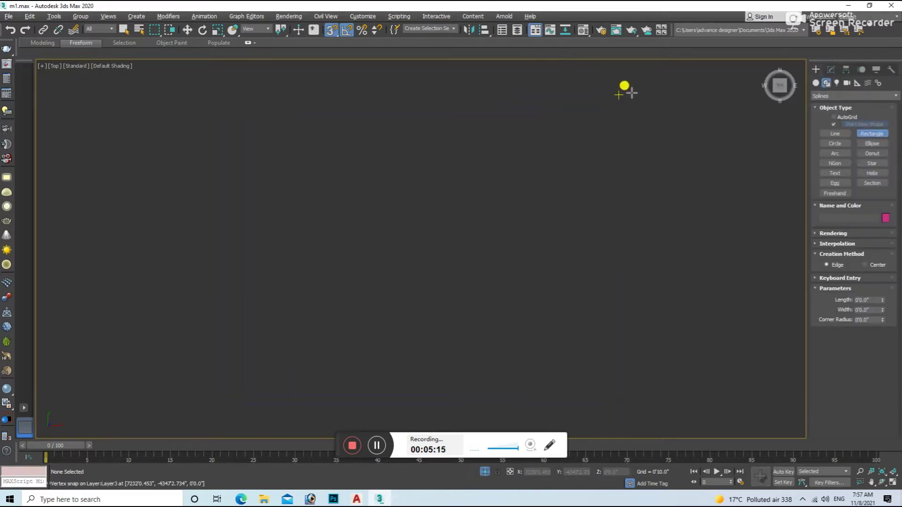
pyautogui.moveTo(631, 90); pyautogui.dragTo(608, 331)
pyautogui.rightClick(615, 314)
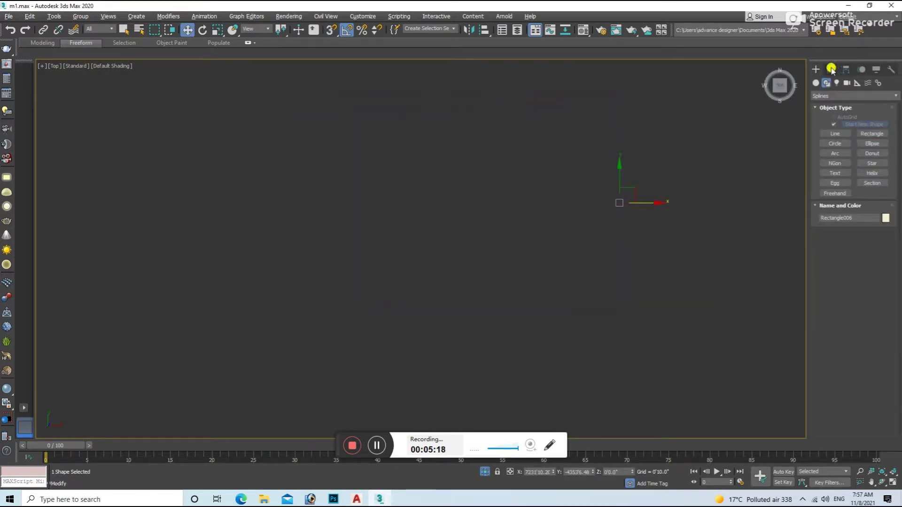
# Step: Extrude the right wall rectangle into a wall panel
pyautogui.click(830, 70)
pyautogui.click(886, 98)
pyautogui.click(841, 155)
pyautogui.keyDown('alt'); pyautogui.moveTo(739, 177); pyautogui.dragTo(636, 308, button='middle'); pyautogui.keyUp('alt')
pyautogui.moveTo(506, 471)
pyautogui.keyDown('alt'); pyautogui.mouseDown(button='middle')
pyautogui.moveTo(590, 228)
pyautogui.moveTo(745, 291)
pyautogui.moveTo(519, 364)
pyautogui.mouseUp(button='middle'); pyautogui.keyUp('alt')
pyautogui.click(519, 364)
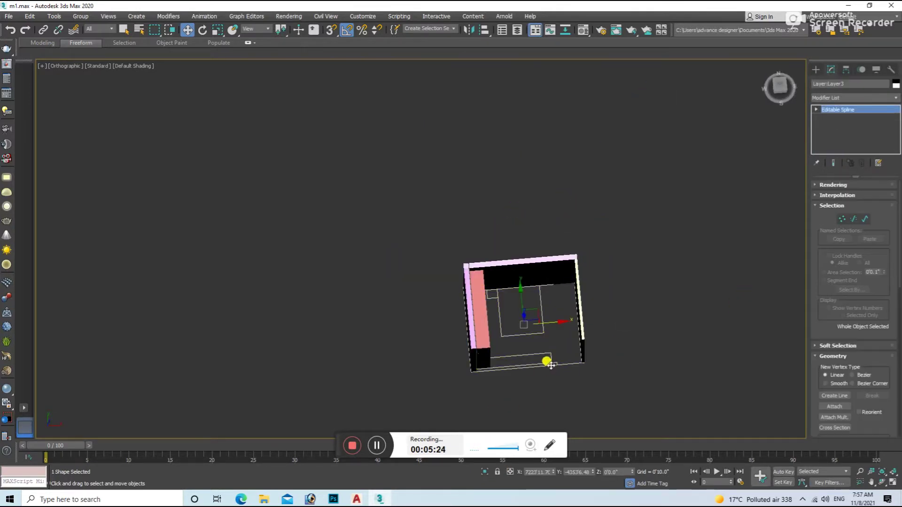
pyautogui.press('t')
# Step: Draw a snapped thin rectangle along the bottom edge and extrude it into a wall
pyautogui.click(816, 69)
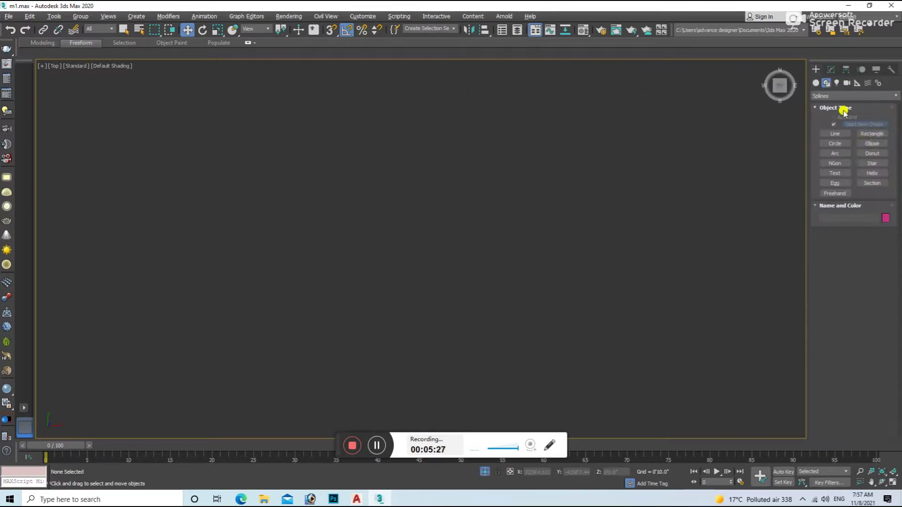
pyautogui.click(872, 134)
pyautogui.press('s')
pyautogui.moveTo(221, 400); pyautogui.dragTo(610, 395)
pyautogui.press('s')
pyautogui.press('w')
pyautogui.click(832, 69)
pyautogui.click(884, 96)
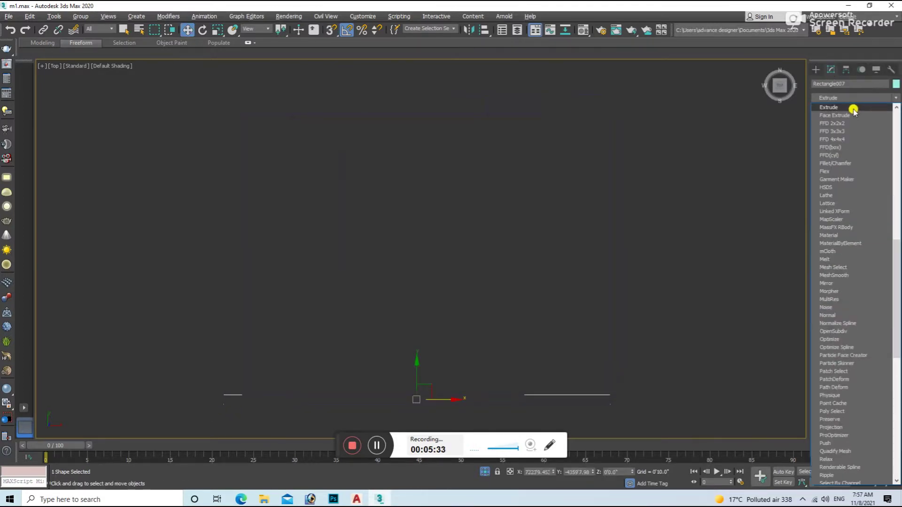
pyautogui.click(853, 111)
# Step: Convert the bottom wall to Editable Poly and stretch its right-end vertices
pyautogui.rightClick(769, 303)
pyautogui.click(799, 407)
pyautogui.click(830, 196)
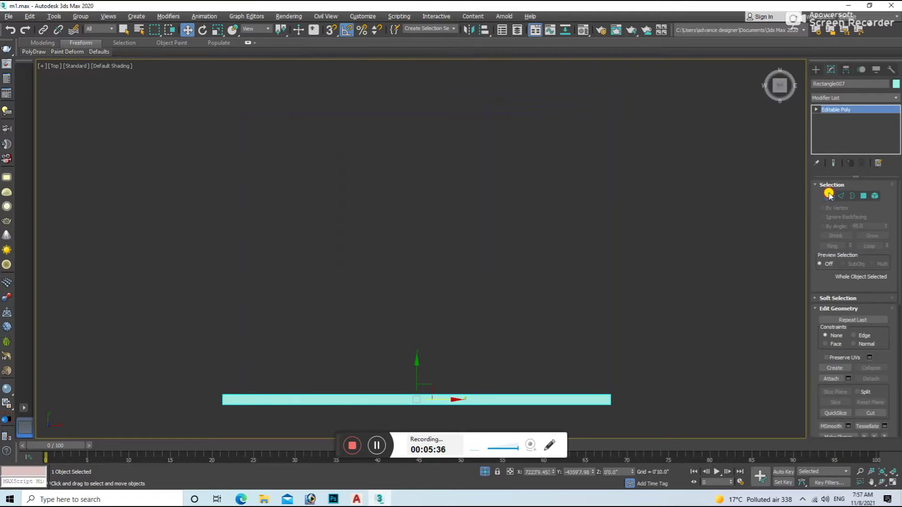
pyautogui.moveTo(602, 388); pyautogui.dragTo(610, 409)
pyautogui.scroll(5, 613, 408)
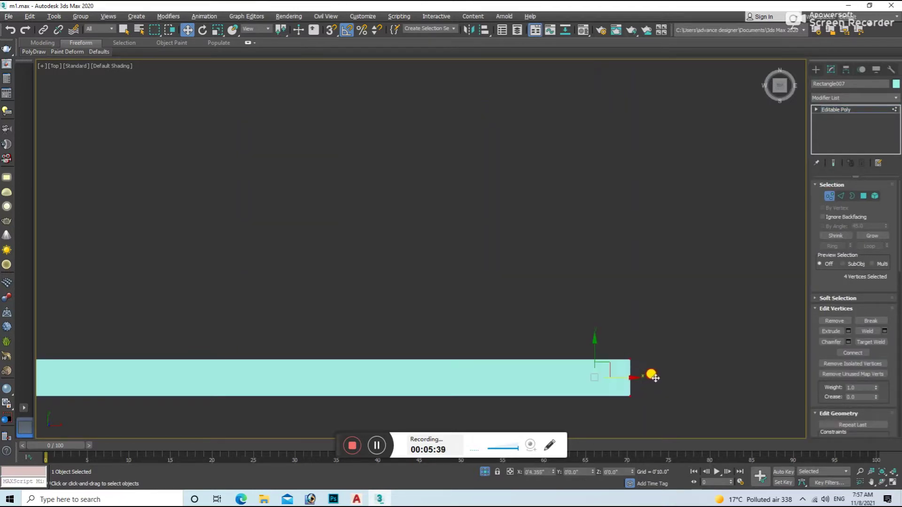
pyautogui.scroll(5, 602, 405)
pyautogui.click(826, 196)
# Step: Orbit in wireframe and shaded display to inspect the fully enclosed room
pyautogui.keyDown('alt'); pyautogui.moveTo(568, 252); pyautogui.dragTo(558, 246, button='middle'); pyautogui.keyUp('alt')
pyautogui.press('F3')
pyautogui.scroll(-5, 558, 246)
pyautogui.press('F3')
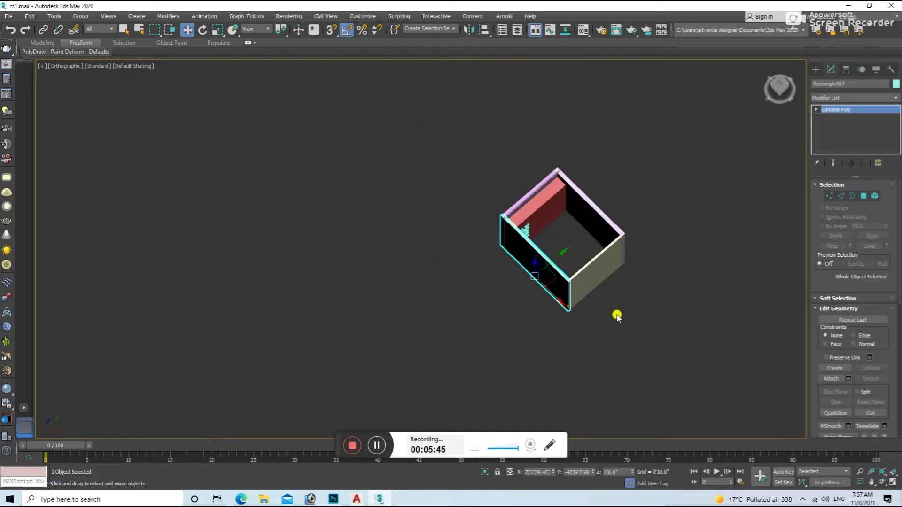
pyautogui.scroll(4, 611, 305)
pyautogui.click(603, 293)
# Step: Draw a snapped rectangle over the whole room in Top view and extrude it into a floor slab
pyautogui.press('t')
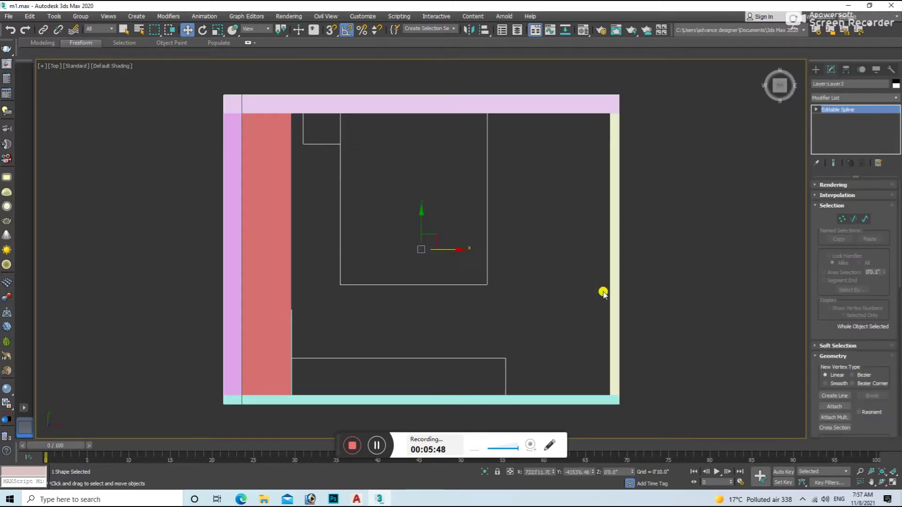
pyautogui.click(669, 301)
pyautogui.click(814, 69)
pyautogui.click(872, 134)
pyautogui.press('s')
pyautogui.moveTo(224, 95); pyautogui.dragTo(622, 403)
pyautogui.press('s')
pyautogui.click(832, 69)
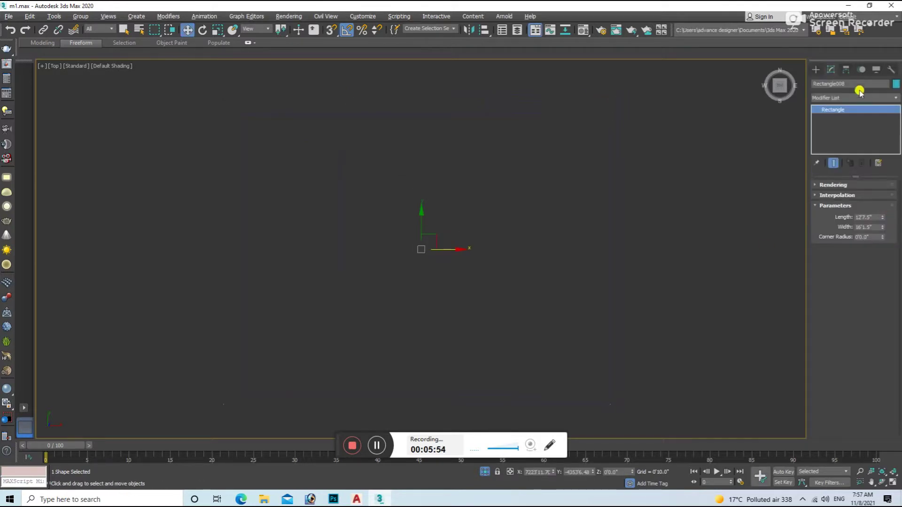
pyautogui.click(856, 97)
pyautogui.click(878, 196)
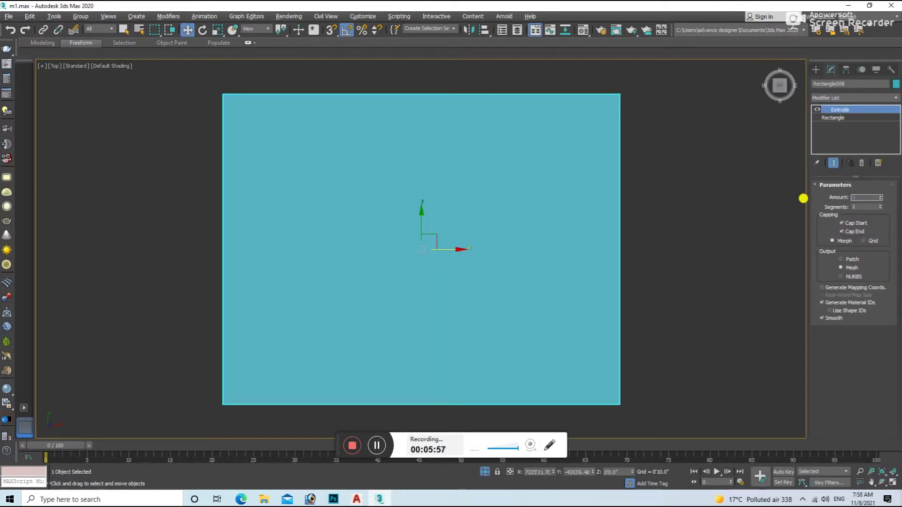
# Step: In wireframe, select the wardrobe outline and turn the view to the Right side
pyautogui.moveTo(635, 277)
pyautogui.keyDown('alt'); pyautogui.mouseDown(button='middle')
pyautogui.moveTo(559, 288)
pyautogui.moveTo(640, 319)
pyautogui.mouseUp(button='middle'); pyautogui.keyUp('alt')
pyautogui.click(640, 318)
pyautogui.scroll(5, 438, 196)
pyautogui.scroll(-5, 438, 196)
pyautogui.press('F3')
pyautogui.scroll(4, 361, 140)
pyautogui.scroll(-1, 371, 150)
pyautogui.click(348, 82)
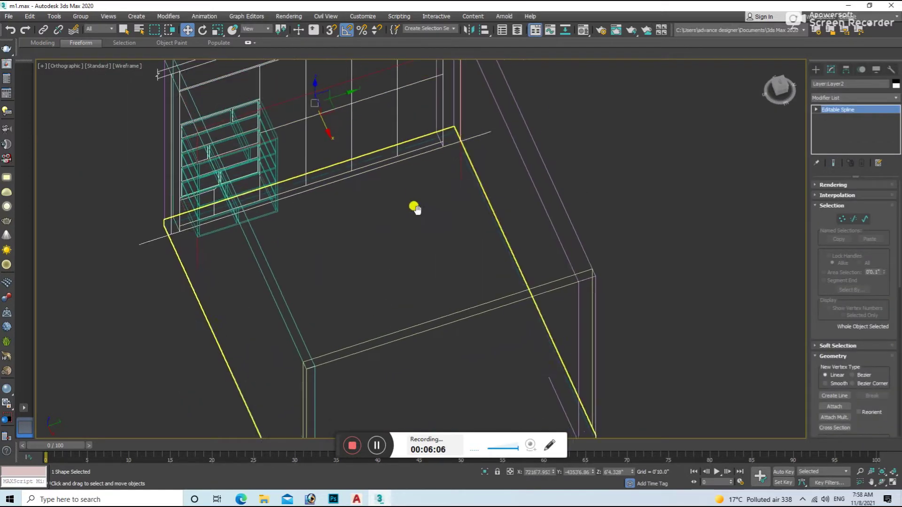
pyautogui.click(780, 97)
pyautogui.click(752, 157)
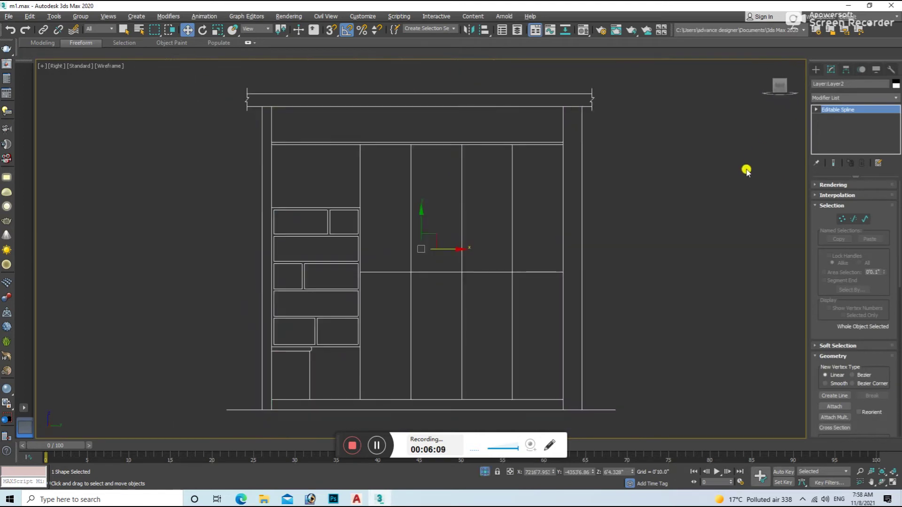
# Step: Draw a snapped rail rectangle on the wardrobe and extrude it one inch thick
pyautogui.click(818, 74)
pyautogui.click(873, 133)
pyautogui.press('s')
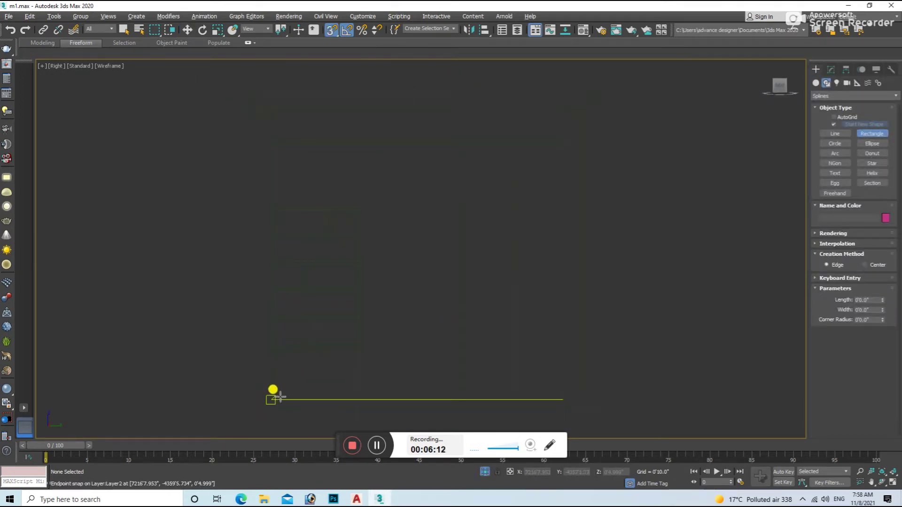
pyautogui.click(832, 69)
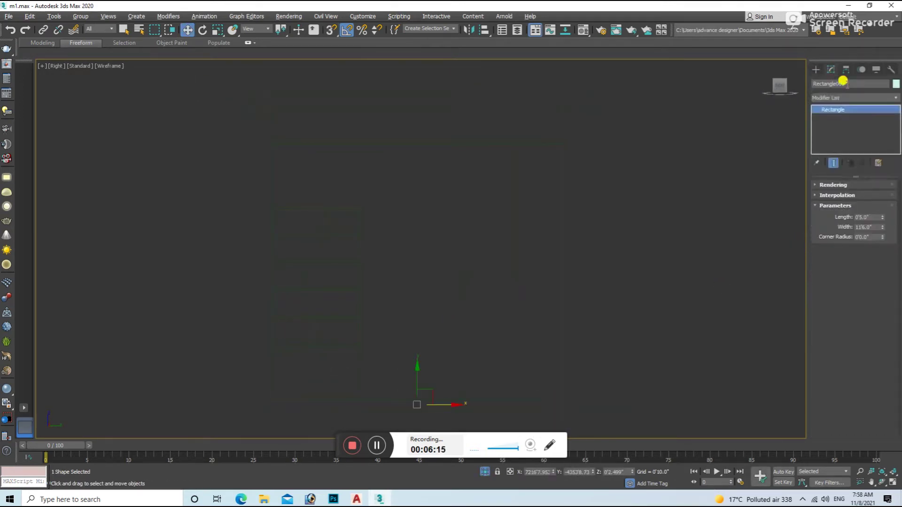
pyautogui.click(855, 97)
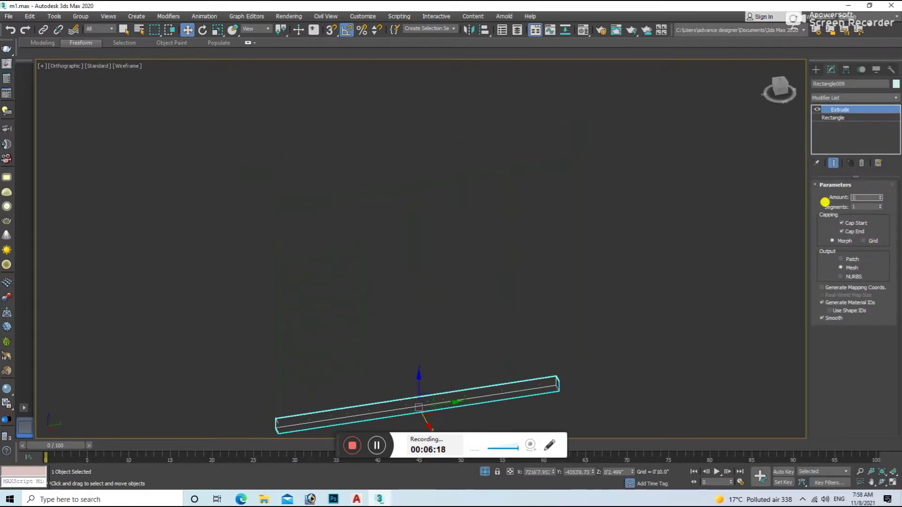
pyautogui.press('Return')
pyautogui.press('F3')
pyautogui.scroll(3, 479, 361)
pyautogui.scroll(3, 431, 376)
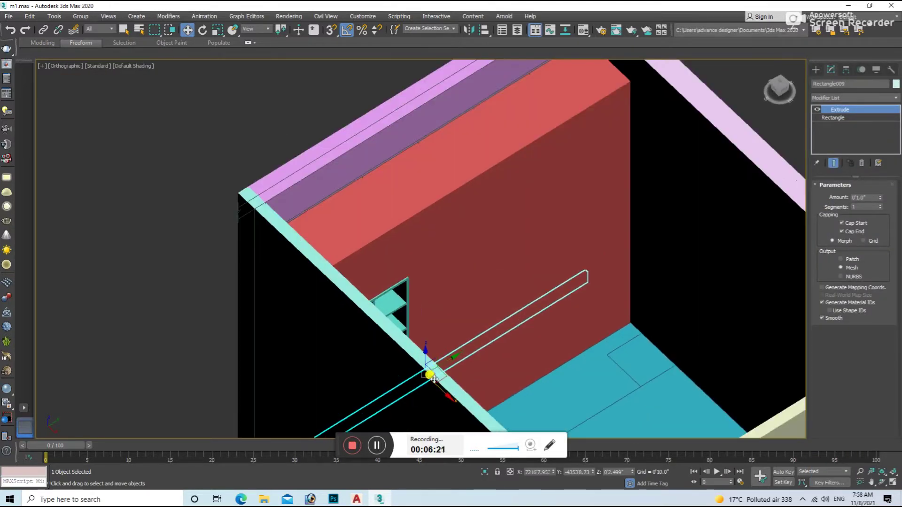
pyautogui.scroll(5, 534, 387)
pyautogui.scroll(-2, 523, 295)
pyautogui.scroll(-5, 534, 359)
# Step: Rotate-clone the rail 90 degrees and move the copy to the wall's right edge
pyautogui.press('e')
pyautogui.keyDown('shift'); pyautogui.moveTo(488, 337); pyautogui.dragTo(483, 328); pyautogui.keyUp('shift')
pyautogui.click(457, 292)
pyautogui.press('w')
pyautogui.moveTo(457, 292); pyautogui.dragTo(439, 300, button='middle')
pyautogui.moveTo(497, 315)
pyautogui.mouseDown()
pyautogui.moveTo(639, 258)
pyautogui.moveTo(685, 228)
pyautogui.mouseUp()
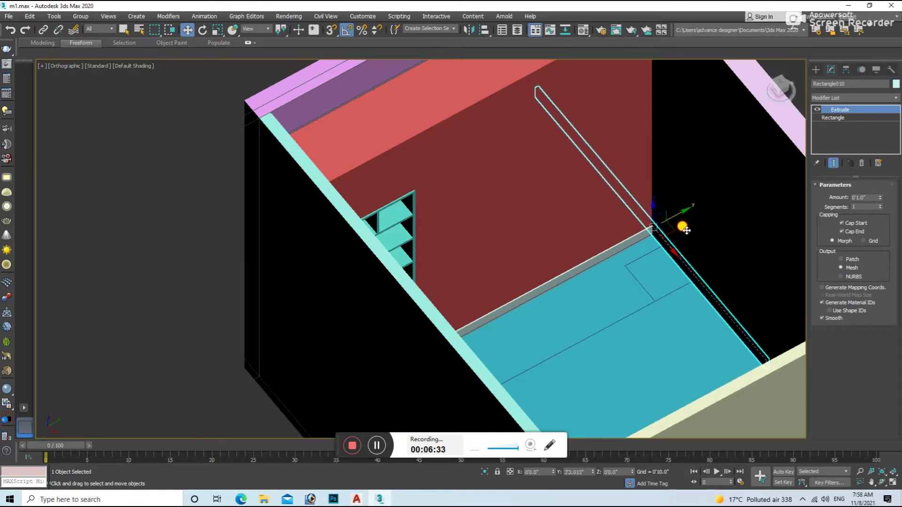
pyautogui.scroll(3, 684, 231)
pyautogui.scroll(-1, 649, 228)
pyautogui.scroll(2, 631, 238)
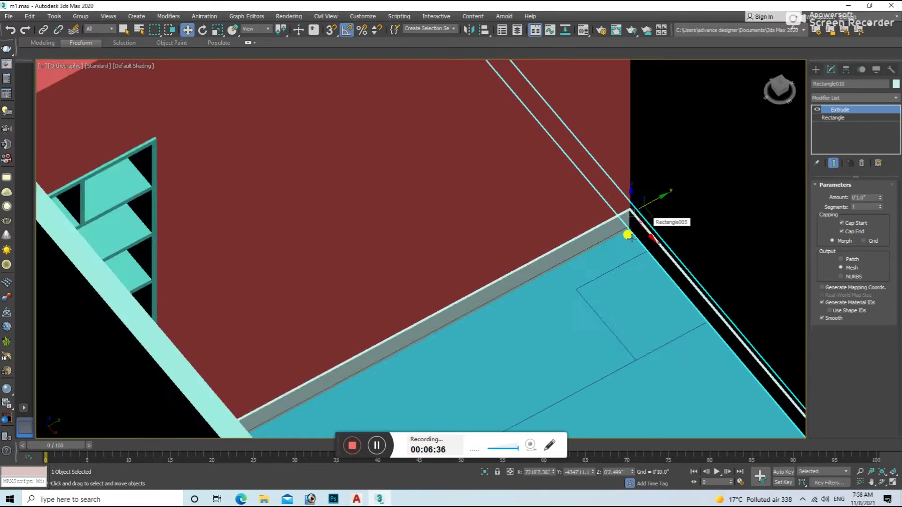
pyautogui.scroll(-5, 631, 238)
pyautogui.keyDown('alt'); pyautogui.moveTo(631, 238); pyautogui.dragTo(434, 276, button='middle'); pyautogui.keyUp('alt')
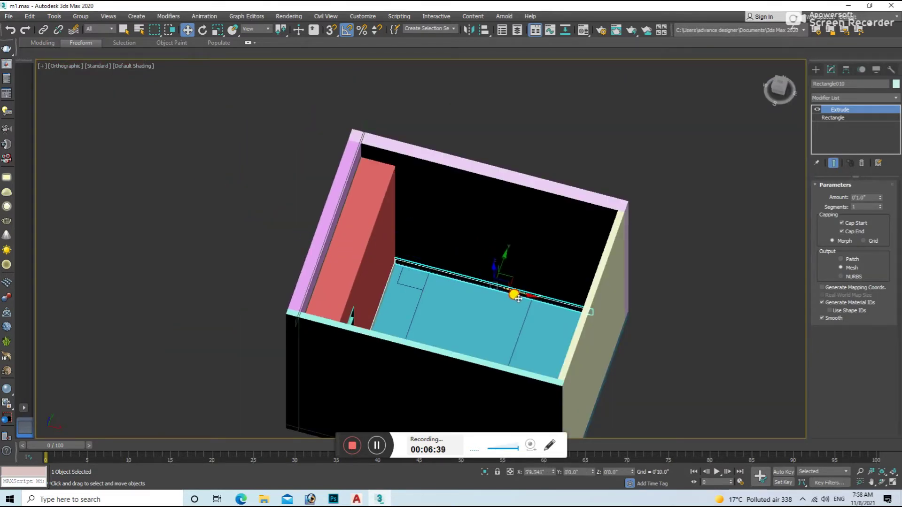
# Step: Convert the bar to Editable Poly and enter vertex editing
pyautogui.keyDown('alt'); pyautogui.moveTo(513, 300); pyautogui.dragTo(534, 302, button='middle'); pyautogui.keyUp('alt')
pyautogui.rightClick(568, 291)
pyautogui.moveTo(606, 388)
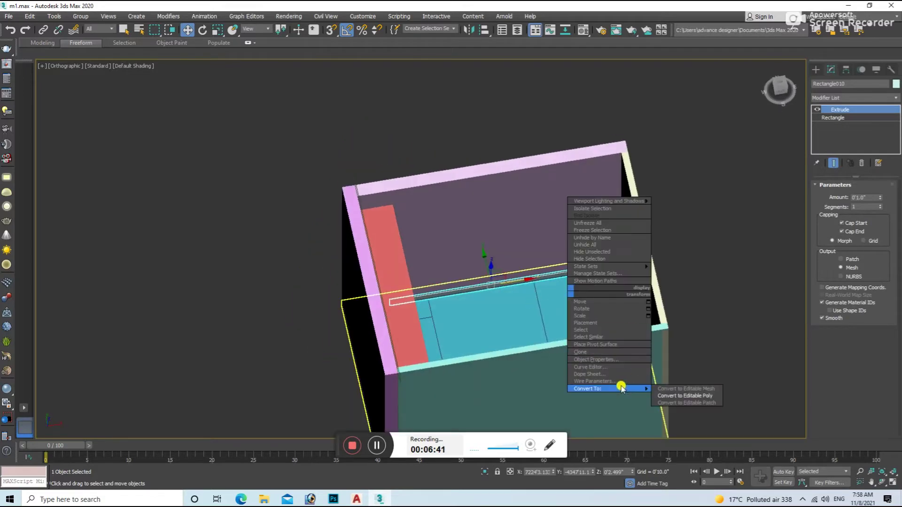
pyautogui.click(694, 396)
pyautogui.click(830, 196)
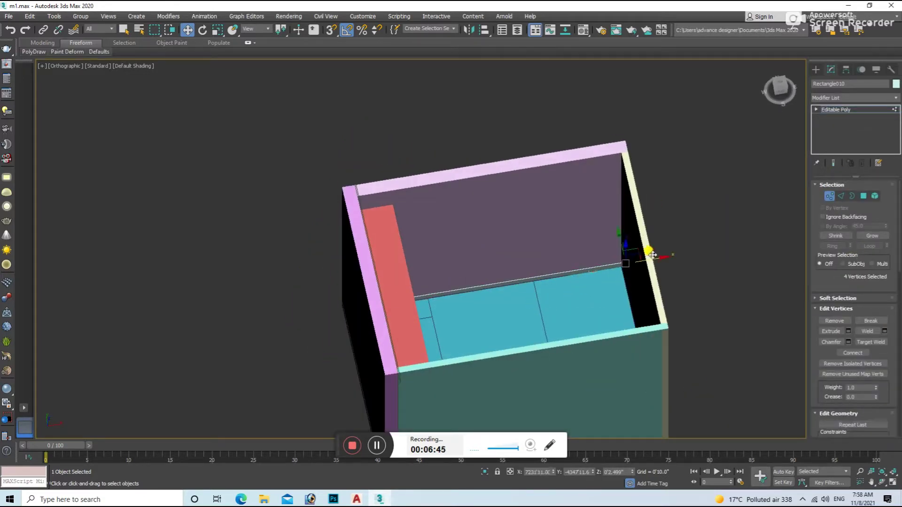
pyautogui.keyDown('alt'); pyautogui.moveTo(517, 324); pyautogui.dragTo(491, 328, button='middle'); pyautogui.keyUp('alt')
pyautogui.scroll(5, 363, 215)
# Step: Clone the second cyan bar and move the copy across the cabinet
pyautogui.click(359, 288)
pyautogui.scroll(2, 400, 342)
pyautogui.keyDown('shift'); pyautogui.moveTo(401, 342); pyautogui.dragTo(458, 301); pyautogui.keyUp('shift')
pyautogui.click(459, 296)
pyautogui.scroll(-5, 455, 282)
pyautogui.keyDown('alt'); pyautogui.moveTo(455, 282); pyautogui.dragTo(478, 298, button='middle'); pyautogui.keyUp('alt')
pyautogui.scroll(3, 477, 298)
pyautogui.moveTo(472, 311); pyautogui.dragTo(655, 258)
pyautogui.scroll(5, 656, 260)
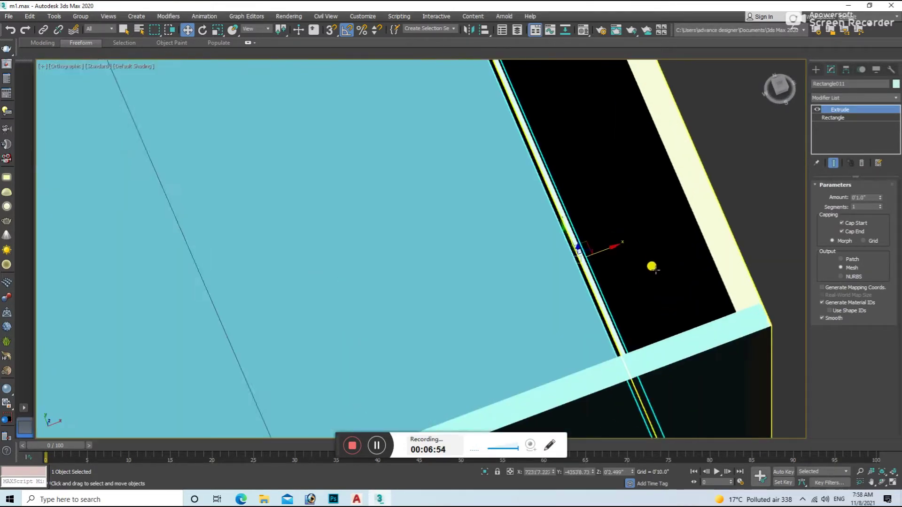
pyautogui.moveTo(657, 262); pyautogui.dragTo(535, 304, button='middle')
pyautogui.hotkey('shift', 'z')
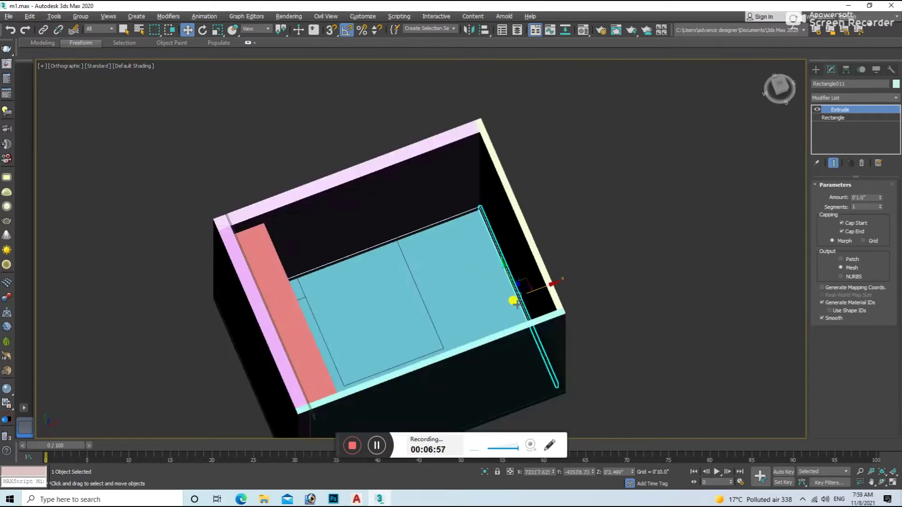
pyautogui.hotkey('ctrl', 'd')
# Step: Clone bar Rectangle010 and nudge the copy against the cabinet edge
pyautogui.scroll(5, 390, 326)
pyautogui.click(346, 295)
pyautogui.scroll(-4, 357, 301)
pyautogui.keyDown('alt'); pyautogui.moveTo(357, 301); pyautogui.dragTo(398, 329, button='middle'); pyautogui.keyUp('alt')
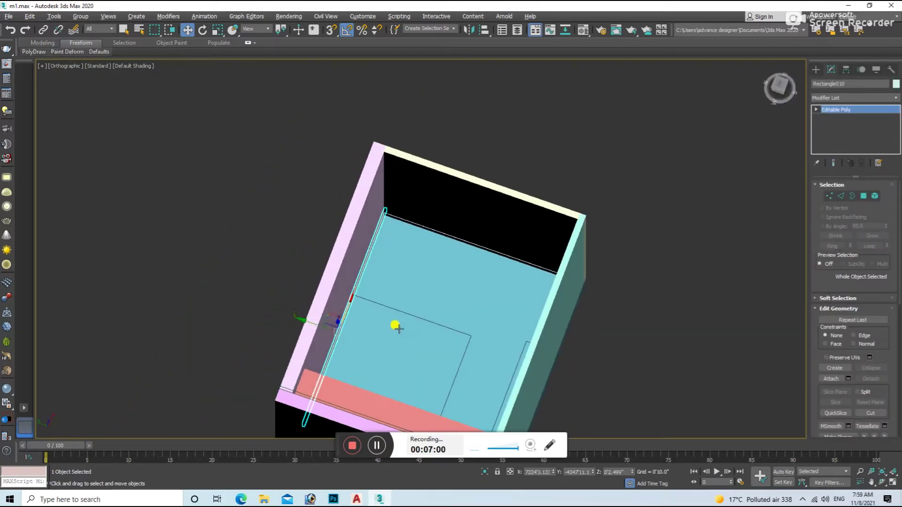
pyautogui.keyDown('shift'); pyautogui.moveTo(315, 323); pyautogui.dragTo(458, 369); pyautogui.keyUp('shift')
pyautogui.click(457, 289)
pyautogui.hotkey('shift', 'z')
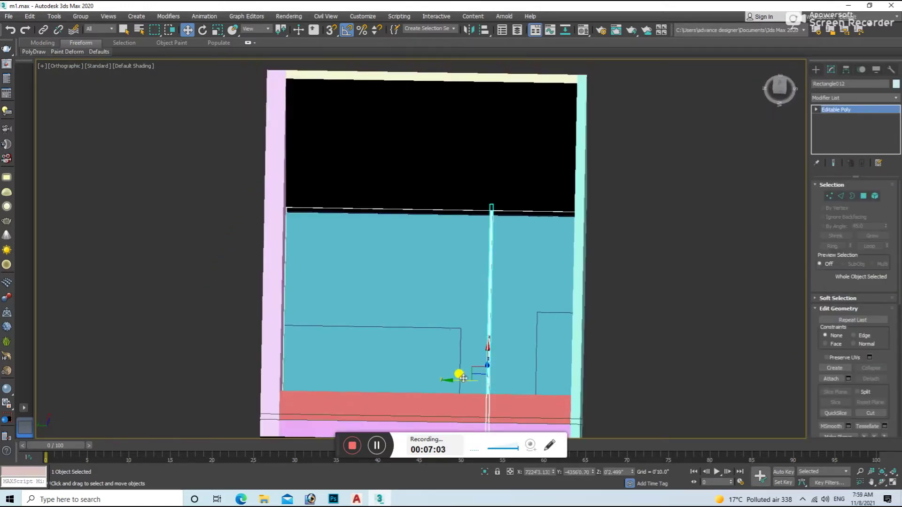
pyautogui.scroll(3, 463, 378)
pyautogui.keyDown('alt'); pyautogui.moveTo(558, 375); pyautogui.dragTo(625, 374, button='middle'); pyautogui.keyUp('alt')
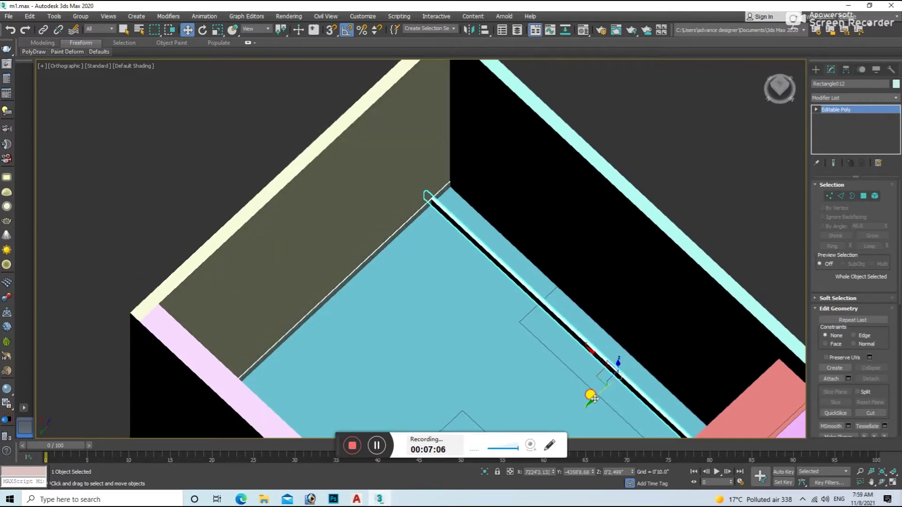
pyautogui.moveTo(615, 387); pyautogui.dragTo(617, 386)
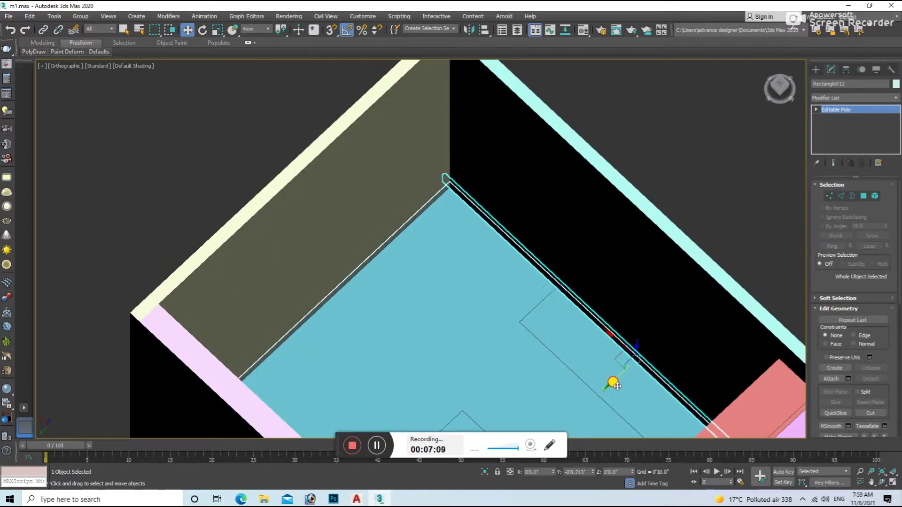
pyautogui.scroll(-5, 617, 386)
pyautogui.click(624, 367)
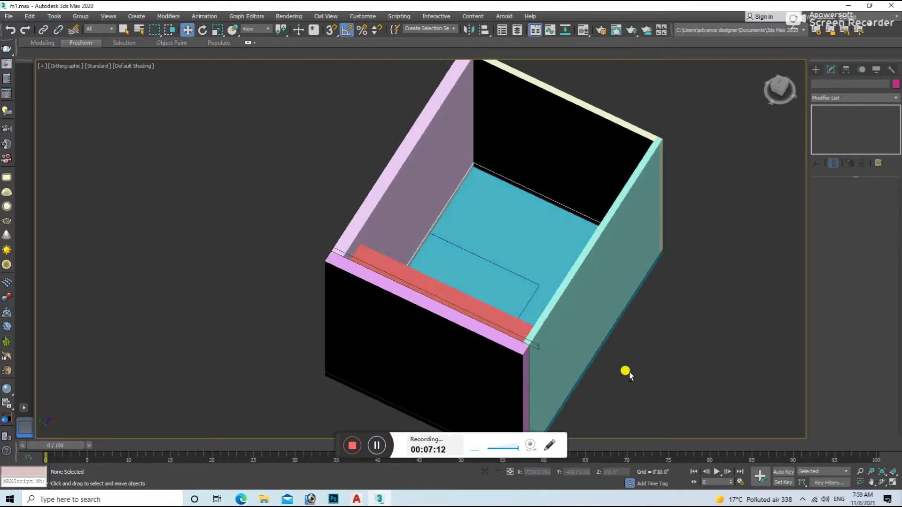
pyautogui.scroll(4, 602, 358)
# Step: In Top view, dismiss the corruption warning and select the inner floor outline
pyautogui.press('t')
pyautogui.scroll(-5, 625, 372)
pyautogui.press('F3')
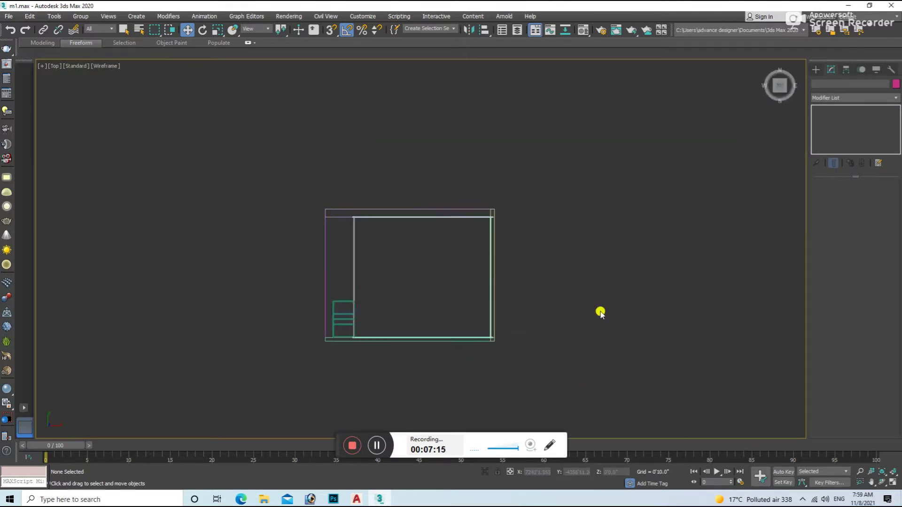
pyautogui.click(566, 199)
pyautogui.click(438, 288)
pyautogui.scroll(3, 435, 284)
pyautogui.scroll(-3, 436, 284)
pyautogui.press('F3')
pyautogui.moveTo(436, 283)
pyautogui.keyDown('alt'); pyautogui.mouseDown(button='middle')
pyautogui.moveTo(403, 334)
pyautogui.moveTo(393, 188)
pyautogui.mouseUp(button='middle'); pyautogui.keyUp('alt')
# Step: Select the wall outline drawing, switch to Right view and begin a Line spline
pyautogui.press('F3')
pyautogui.click(475, 145)
pyautogui.press('F3')
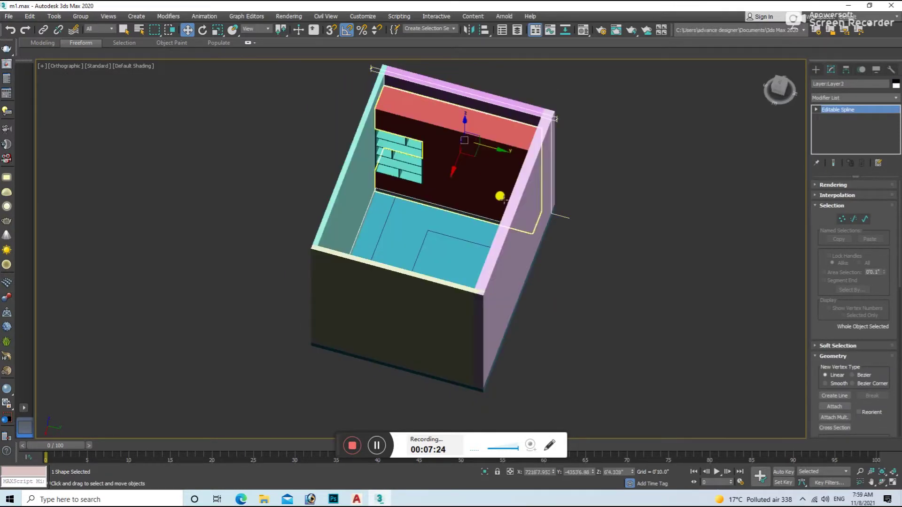
pyautogui.click(778, 92)
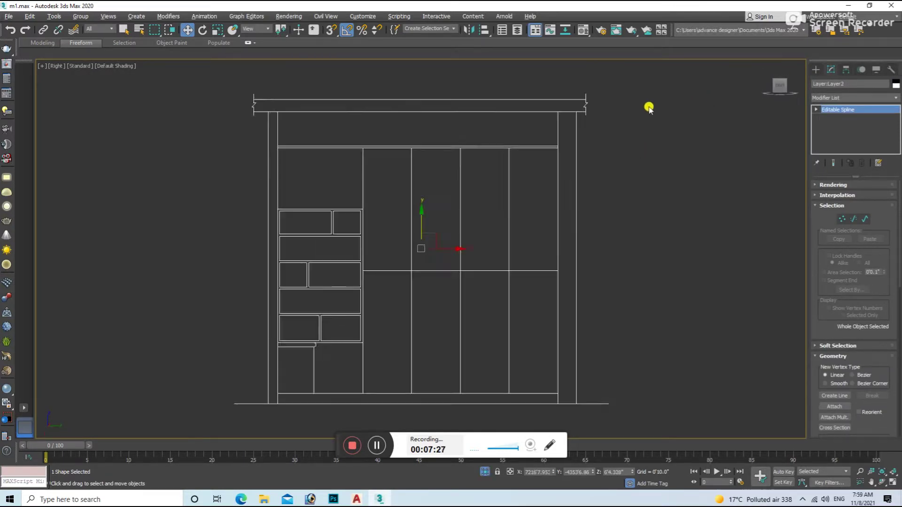
pyautogui.click(819, 73)
pyautogui.click(836, 134)
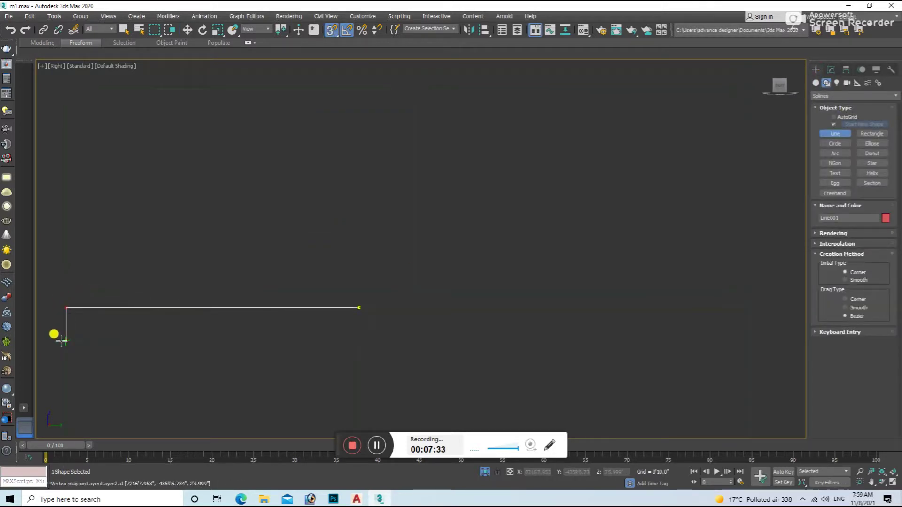
# Step: Finish the straight line and add an arc forming the rounded right end
pyautogui.rightClick(357, 338)
pyautogui.click(836, 153)
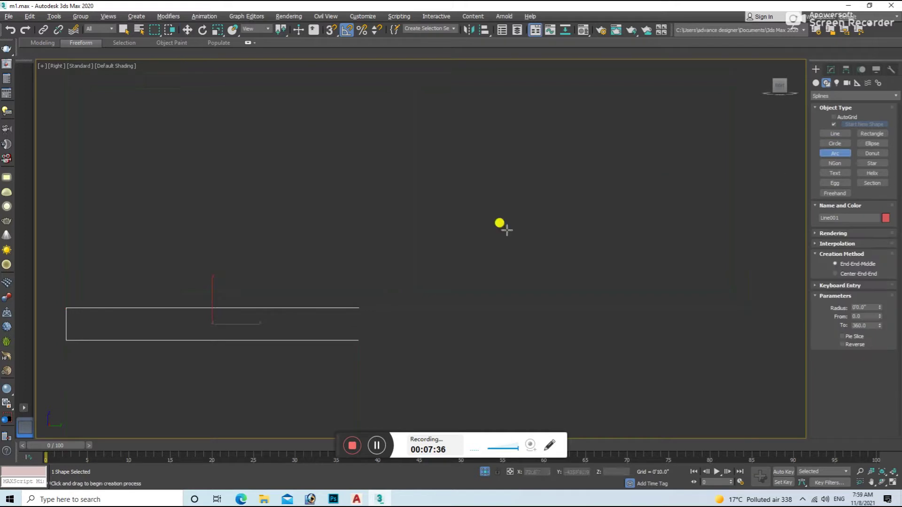
pyautogui.click(362, 328)
pyautogui.rightClick(339, 302)
pyautogui.press('z')
# Step: Convert the line shape to an Editable Spline
pyautogui.rightClick(641, 278)
pyautogui.moveTo(676, 378)
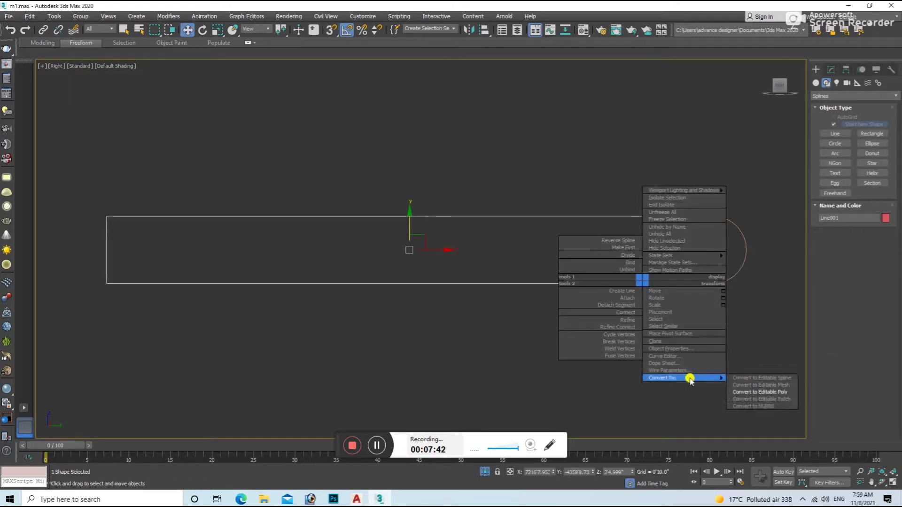
pyautogui.click(752, 378)
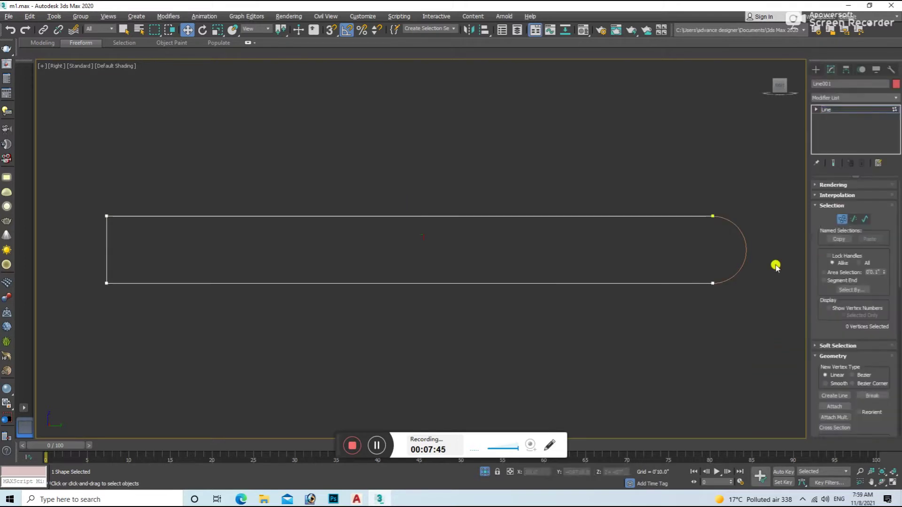
pyautogui.click(840, 220)
pyautogui.rightClick(745, 292)
pyautogui.click(722, 310)
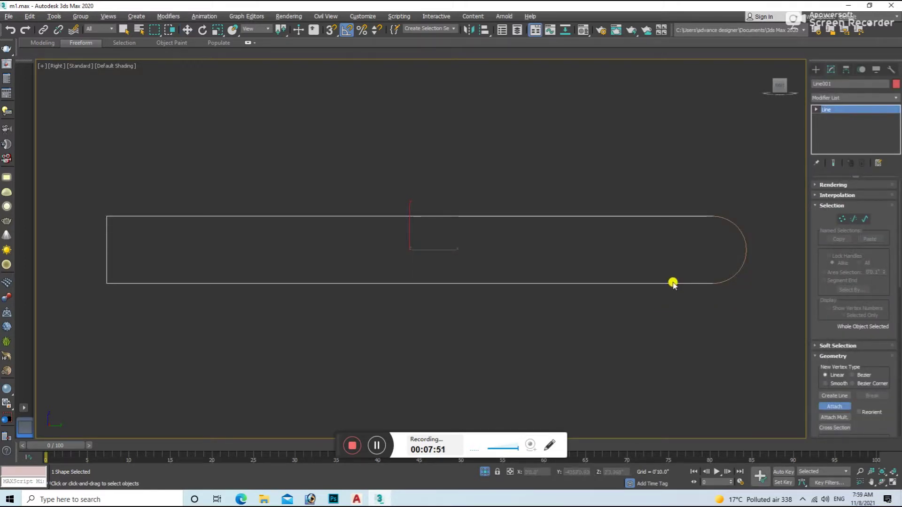
# Step: Attach the arc to the line and select the vertices where they meet
pyautogui.press('1')
pyautogui.click(714, 283)
pyautogui.moveTo(714, 283); pyautogui.dragTo(685, 312)
pyautogui.rightClick(749, 357)
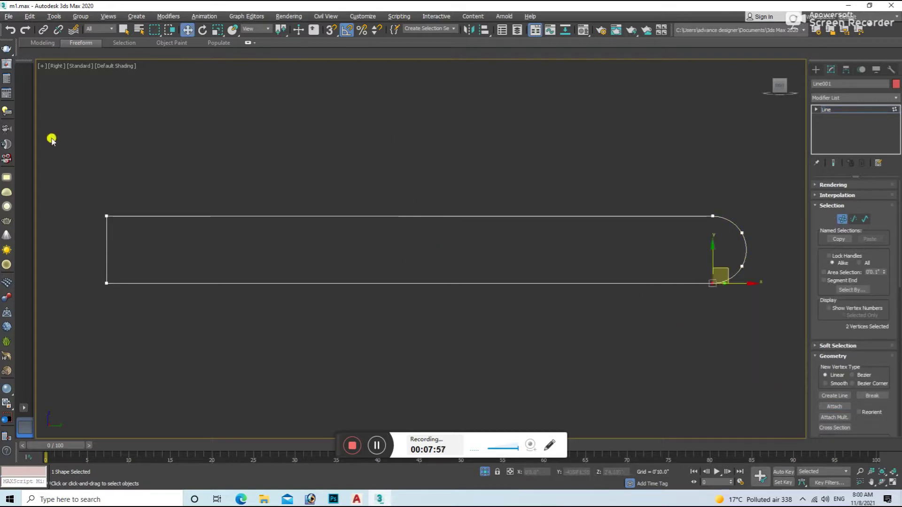
pyautogui.scroll(-3, 871, 365)
pyautogui.scroll(-3, 846, 294)
pyautogui.scroll(-2, 856, 235)
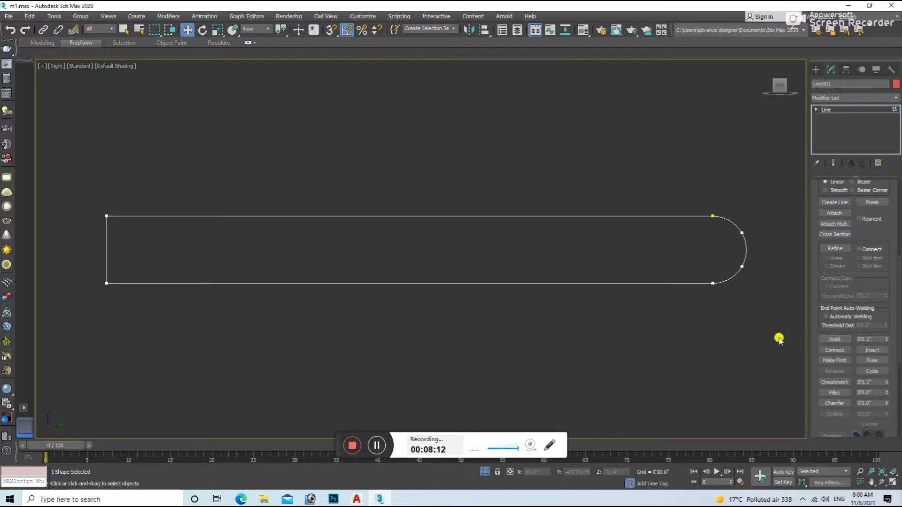
pyautogui.scroll(2, 851, 375)
pyautogui.scroll(2, 849, 361)
pyautogui.scroll(2, 848, 348)
pyautogui.scroll(2, 847, 347)
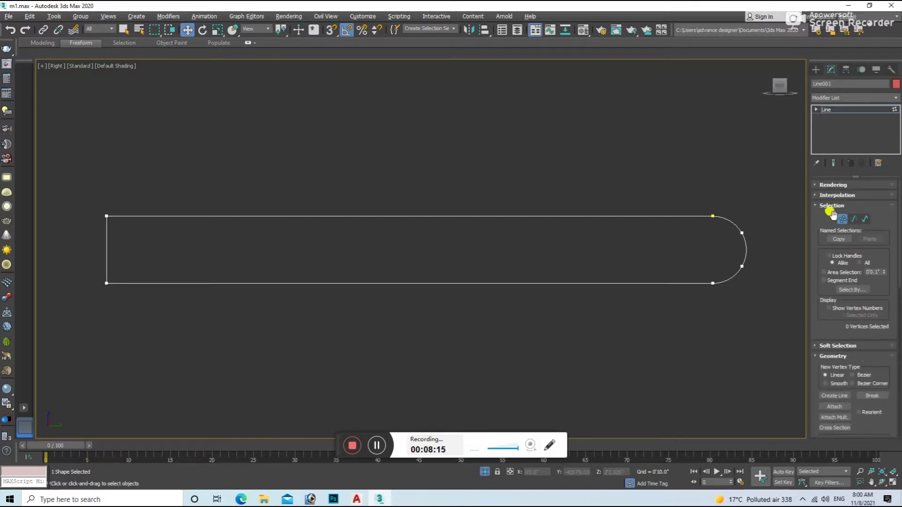
# Step: Apply an Extrude modifier to the rounded outline and raise its amount to about 10'9"
pyautogui.click(840, 218)
pyautogui.moveTo(725, 286); pyautogui.dragTo(665, 322, button='middle')
pyautogui.click(853, 91)
pyautogui.press('e')
pyautogui.click(854, 104)
pyautogui.keyDown('alt'); pyautogui.moveTo(598, 252); pyautogui.dragTo(611, 268, button='middle'); pyautogui.keyUp('alt')
pyautogui.moveTo(881, 199); pyautogui.dragTo(691, 350)
# Step: Inspect the extruded bar in wireframe Top view, then return to shaded display
pyautogui.press('t')
pyautogui.press('F3')
pyautogui.scroll(-2, 496, 360)
pyautogui.scroll(-3, 529, 367)
pyautogui.scroll(-2, 443, 315)
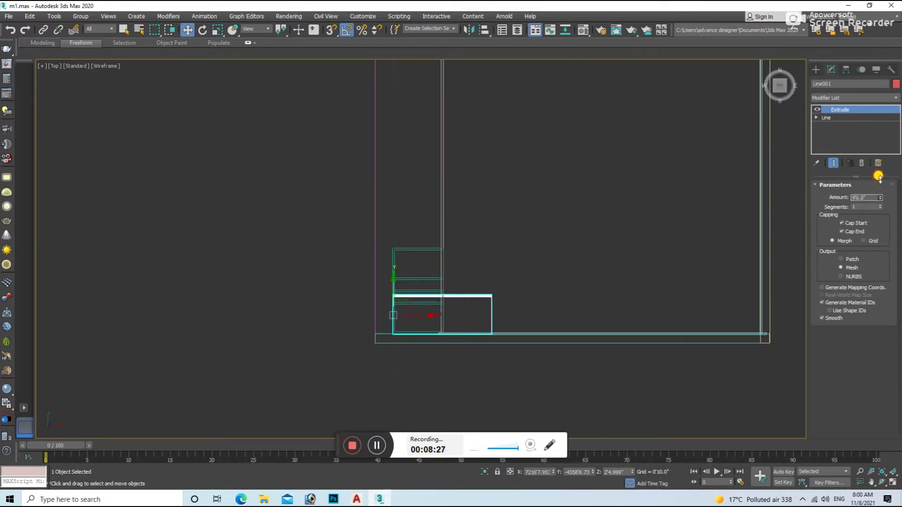
pyautogui.scroll(3, 640, 311)
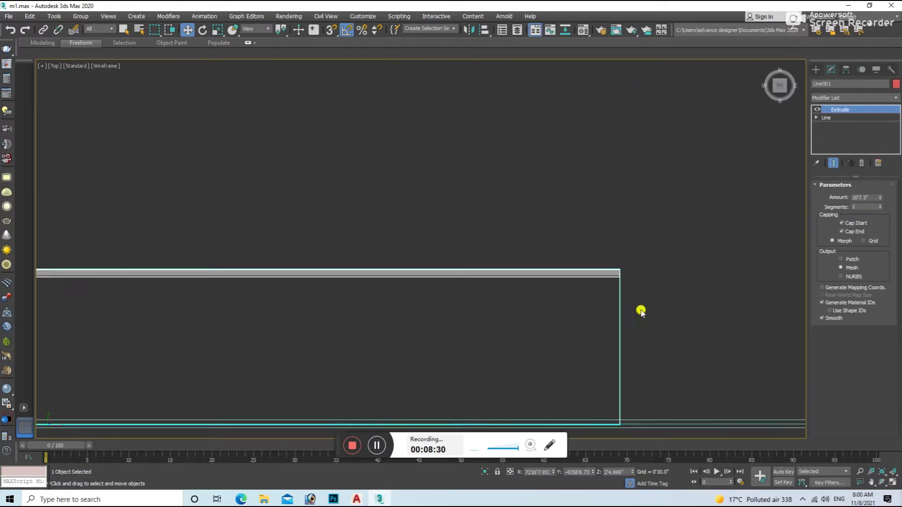
pyautogui.scroll(2, 631, 303)
pyautogui.click(737, 207)
pyautogui.press('F3')
# Step: Select the red beam and frame it in the Front view
pyautogui.moveTo(737, 207)
pyautogui.keyDown('alt'); pyautogui.mouseDown(button='middle')
pyautogui.moveTo(582, 224)
pyautogui.moveTo(433, 298)
pyautogui.moveTo(184, 317)
pyautogui.moveTo(298, 322)
pyautogui.moveTo(336, 203)
pyautogui.mouseUp(button='middle'); pyautogui.keyUp('alt')
pyautogui.click(337, 204)
pyautogui.press('z')
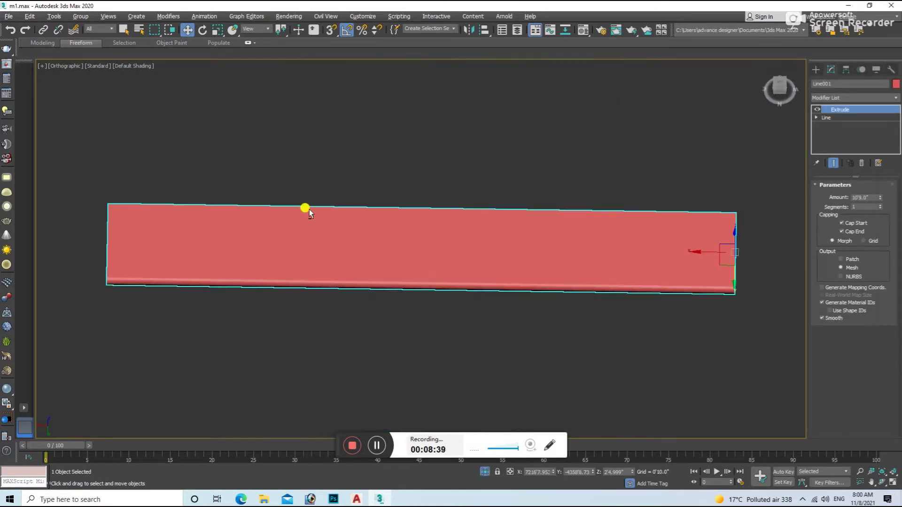
pyautogui.press('f')
pyautogui.press('z')
pyautogui.click(639, 241)
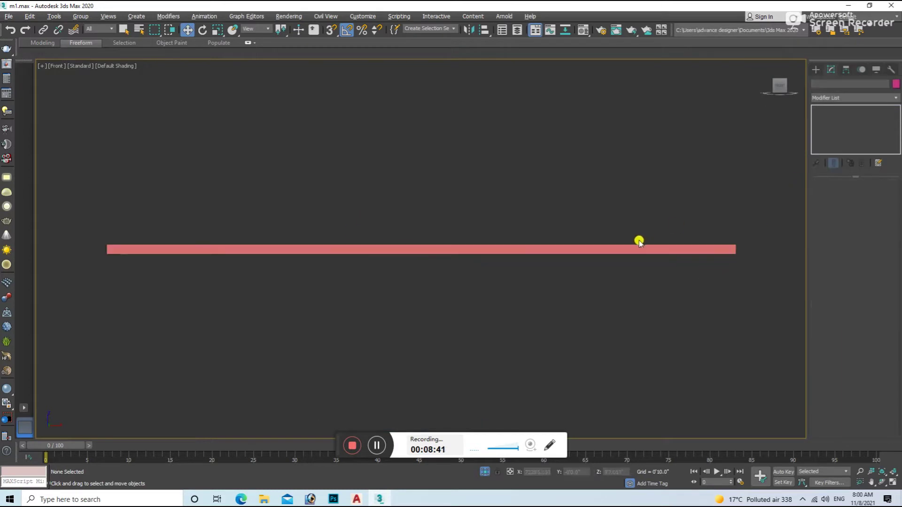
# Step: Draw a snapped standard-primitive box starting from the red beam's left end
pyautogui.click(812, 71)
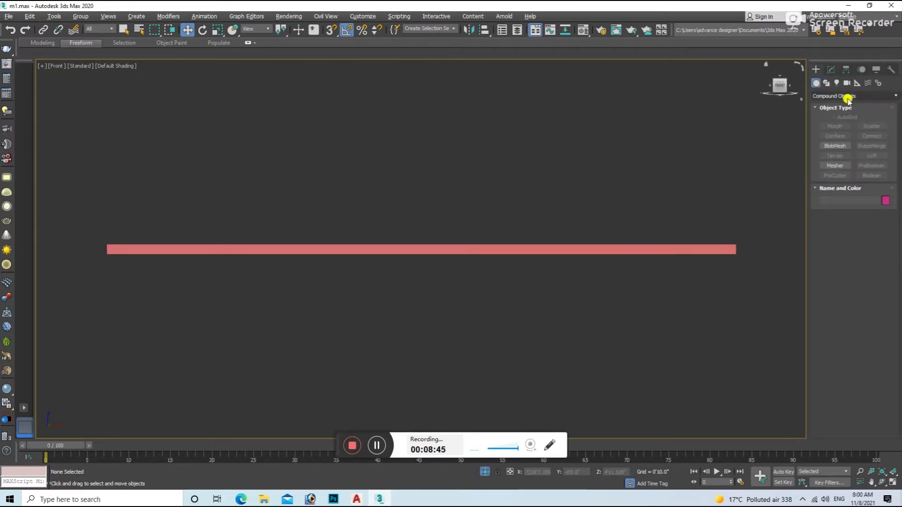
pyautogui.click(848, 97)
pyautogui.click(845, 106)
pyautogui.click(835, 126)
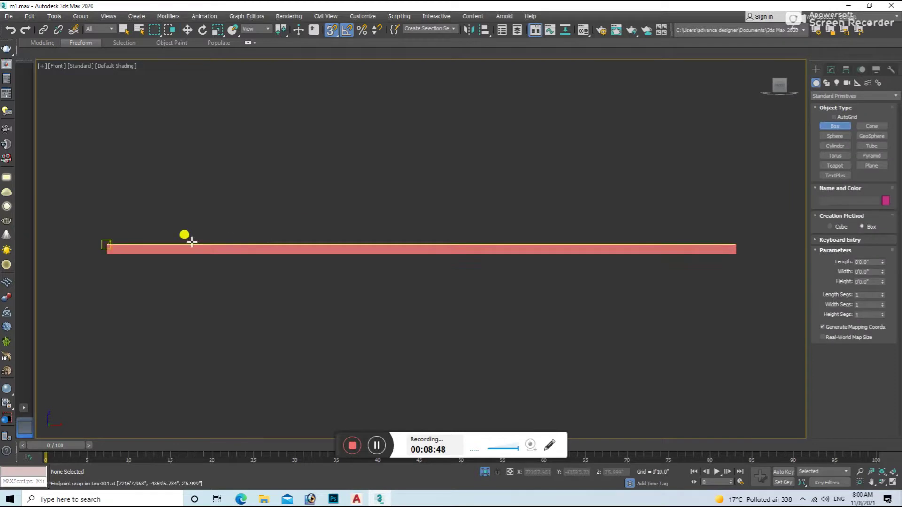
pyautogui.press('s')
pyautogui.moveTo(107, 244); pyautogui.dragTo(141, 344)
pyautogui.click(141, 340)
# Step: Resize the box into a thin board 2'6" long, 1" wide, with reduced height
pyautogui.moveTo(174, 294)
pyautogui.keyDown('alt'); pyautogui.mouseDown(button='middle')
pyautogui.moveTo(252, 290)
pyautogui.moveTo(403, 323)
pyautogui.mouseUp(button='middle'); pyautogui.keyUp('alt')
pyautogui.press('w')
pyautogui.click(831, 69)
pyautogui.moveTo(881, 214); pyautogui.dragTo(884, 238)
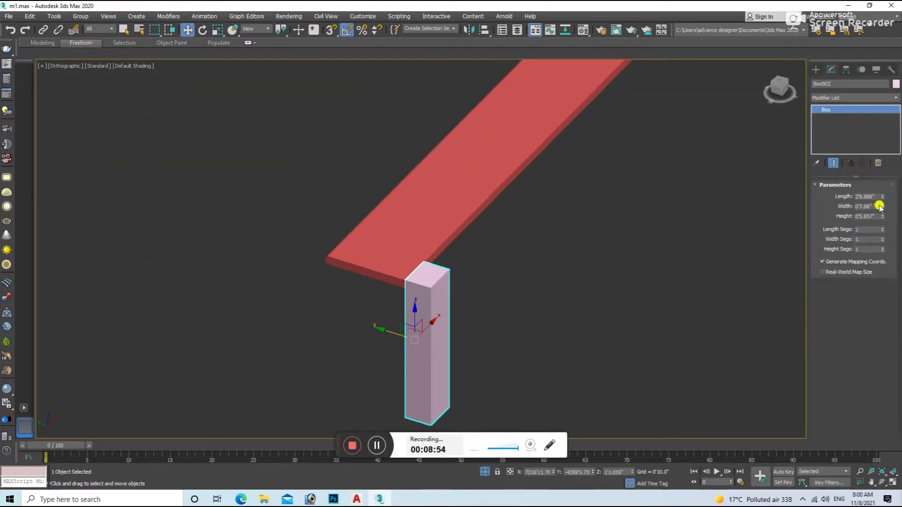
pyautogui.moveTo(879, 207); pyautogui.dragTo(872, 215)
pyautogui.press('Return')
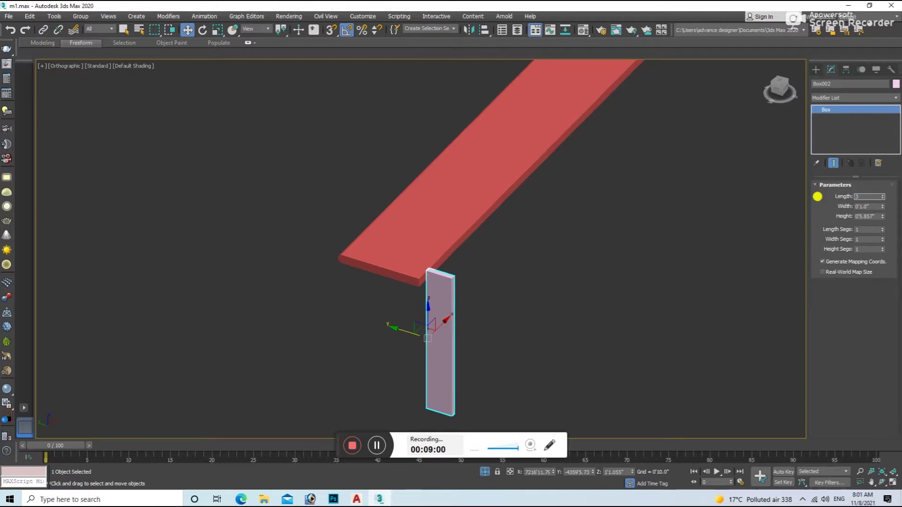
pyautogui.press('Return')
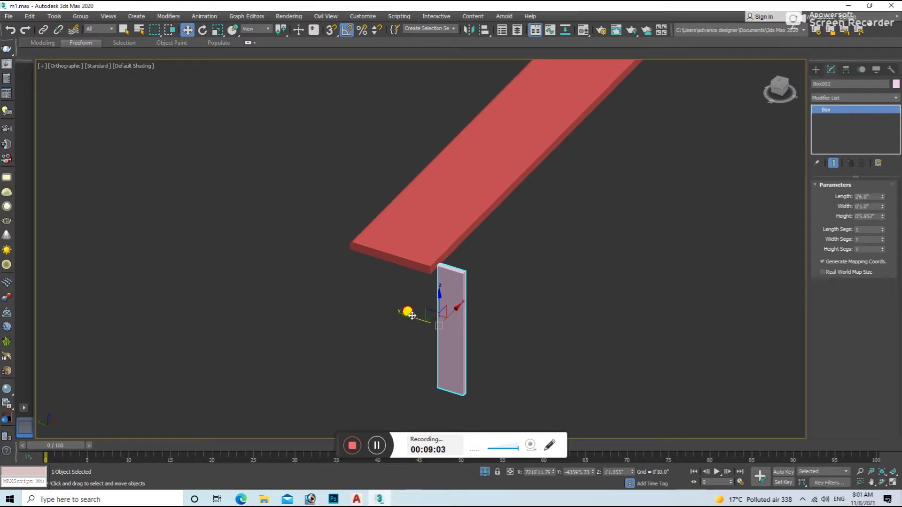
# Step: Orbit around the board to a shaded angled view and open its quad menu
pyautogui.moveTo(413, 315); pyautogui.dragTo(346, 296, button='middle')
pyautogui.press('t')
pyautogui.scroll(-3, 458, 252)
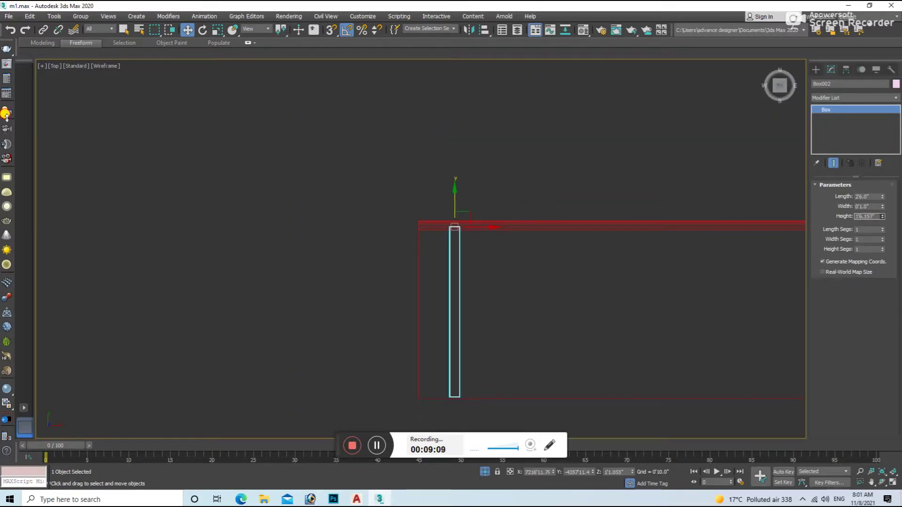
pyautogui.keyDown('alt'); pyautogui.moveTo(508, 296); pyautogui.dragTo(528, 294, button='middle'); pyautogui.keyUp('alt')
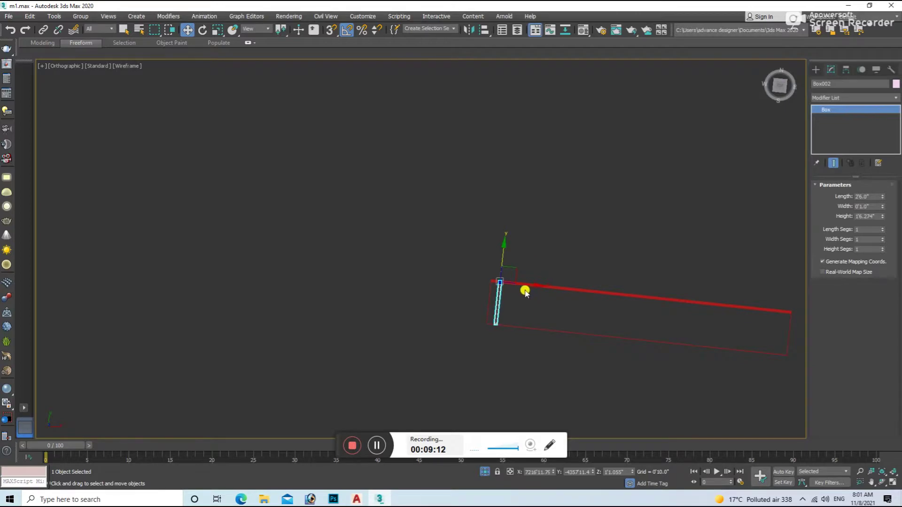
pyautogui.keyDown('alt'); pyautogui.moveTo(778, 346); pyautogui.dragTo(630, 483, button='middle'); pyautogui.keyUp('alt')
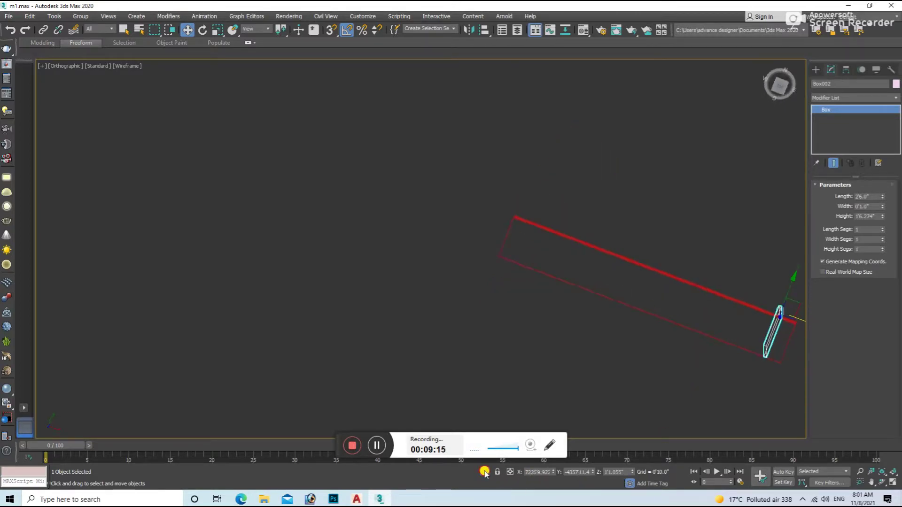
pyautogui.keyDown('alt'); pyautogui.moveTo(485, 473); pyautogui.dragTo(515, 272, button='middle'); pyautogui.keyUp('alt')
pyautogui.scroll(-2, 490, 346)
pyautogui.press('t')
pyautogui.scroll(-2, 484, 312)
pyautogui.moveTo(484, 311)
pyautogui.keyDown('alt'); pyautogui.mouseDown(button='middle')
pyautogui.moveTo(379, 282)
pyautogui.moveTo(429, 337)
pyautogui.moveTo(484, 356)
pyautogui.mouseUp(button='middle'); pyautogui.keyUp('alt')
pyautogui.rightClick(513, 335)
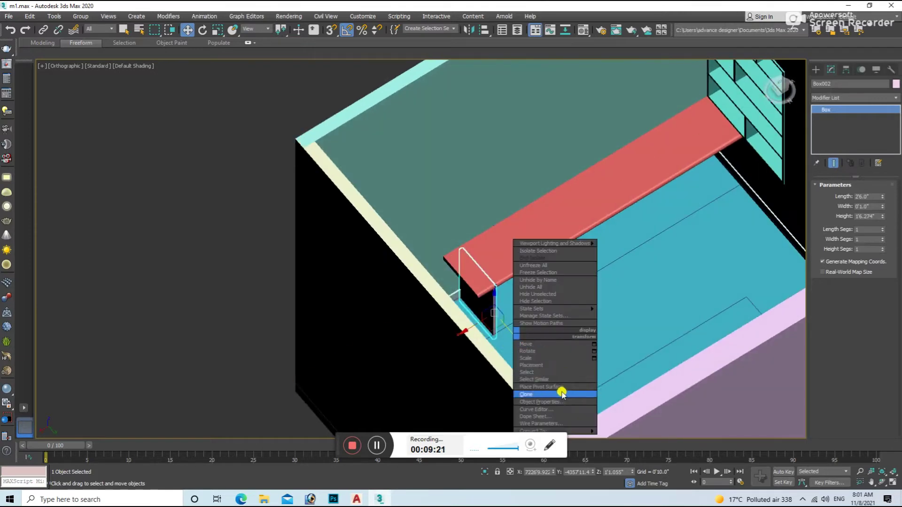
# Step: Convert the board to Editable Poly and adjust its vertices
pyautogui.rightClick(598, 231)
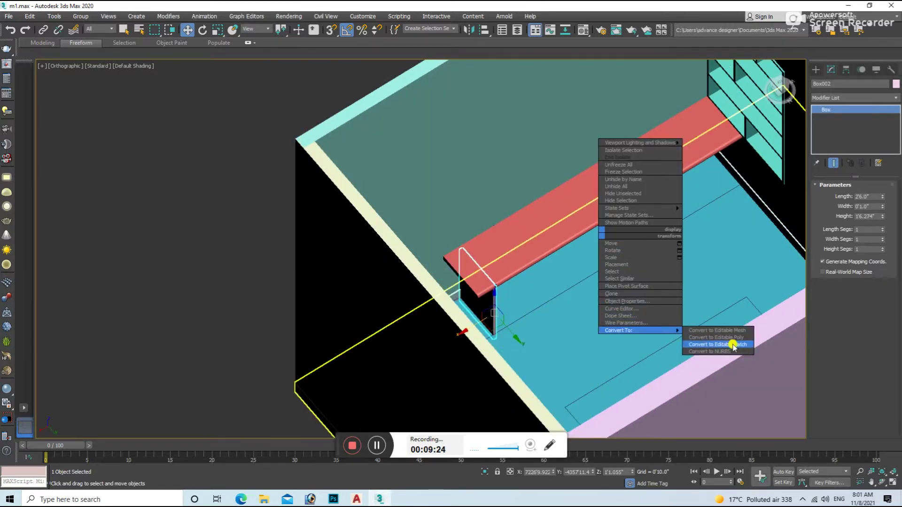
pyautogui.click(732, 344)
pyautogui.click(831, 196)
pyautogui.keyDown('alt'); pyautogui.moveTo(514, 312); pyautogui.dragTo(507, 335, button='middle'); pyautogui.keyUp('alt')
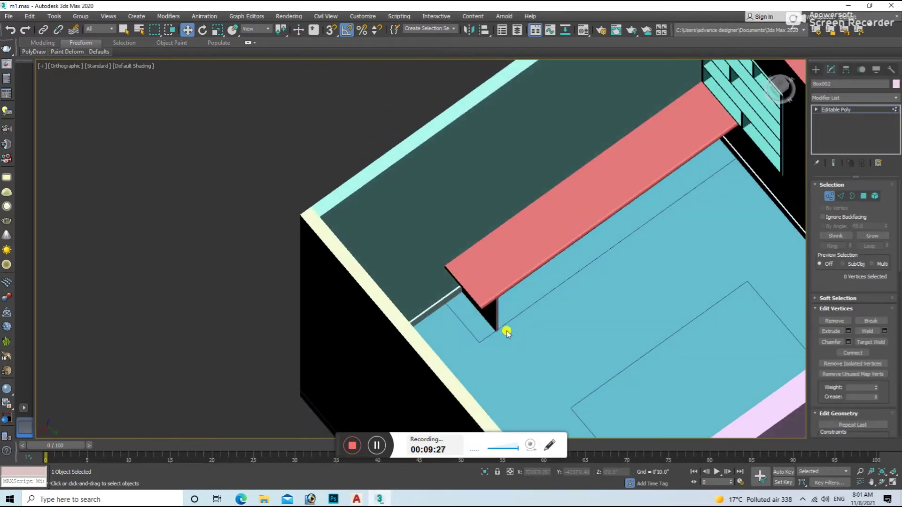
pyautogui.scroll(3, 487, 345)
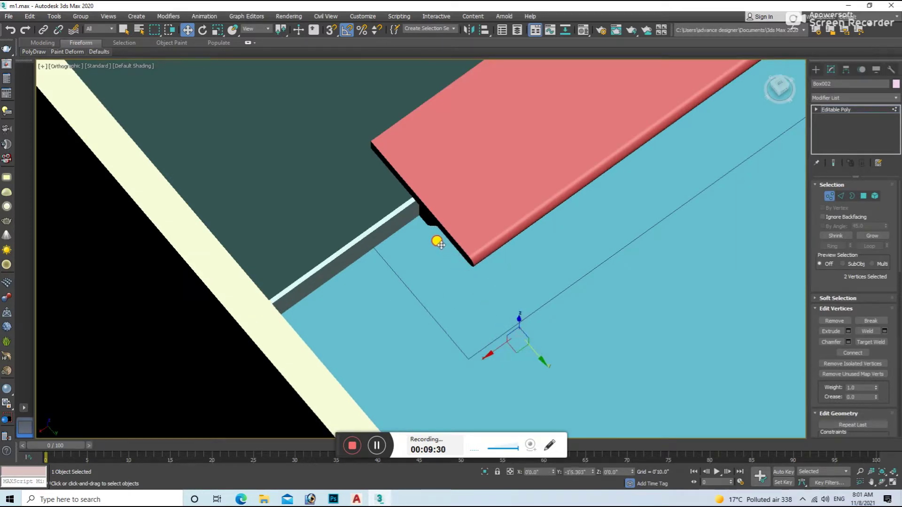
pyautogui.moveTo(433, 238)
pyautogui.keyDown('alt'); pyautogui.mouseDown(button='middle')
pyautogui.moveTo(461, 267)
pyautogui.moveTo(433, 282)
pyautogui.moveTo(433, 218)
pyautogui.moveTo(417, 218)
pyautogui.moveTo(467, 155)
pyautogui.mouseUp(button='middle'); pyautogui.keyUp('alt')
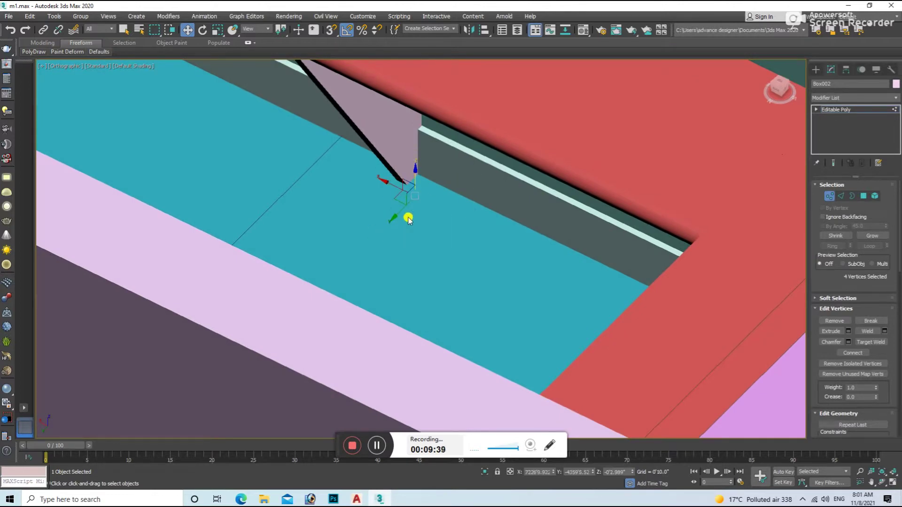
pyautogui.press('F3')
pyautogui.click(417, 231)
pyautogui.press('F3')
pyautogui.moveTo(432, 227)
pyautogui.keyDown('alt'); pyautogui.mouseDown(button='middle')
pyautogui.moveTo(439, 238)
pyautogui.moveTo(423, 207)
pyautogui.mouseUp(button='middle'); pyautogui.keyUp('alt')
pyautogui.press('6')
# Step: In Top wireframe view, clone the board once to the countertop's other end
pyautogui.moveTo(486, 212)
pyautogui.keyDown('alt'); pyautogui.mouseDown(button='middle')
pyautogui.moveTo(378, 243)
pyautogui.moveTo(382, 233)
pyautogui.mouseUp(button='middle'); pyautogui.keyUp('alt')
pyautogui.press('f')
pyautogui.press('t')
pyautogui.press('F3')
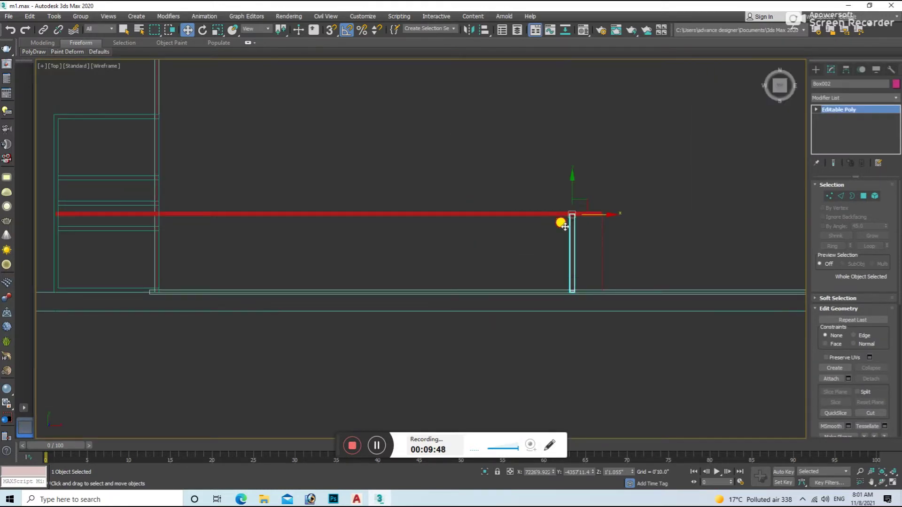
pyautogui.keyDown('shift'); pyautogui.moveTo(407, 299); pyautogui.dragTo(468, 254); pyautogui.keyUp('shift')
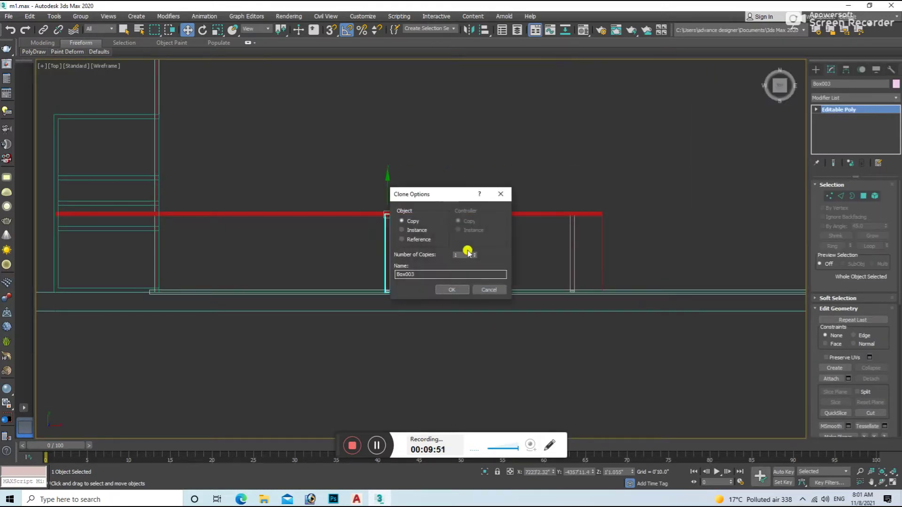
pyautogui.click(454, 290)
# Step: Inspect the copy Box003 in shaded view, then select the red shelf
pyautogui.moveTo(386, 302)
pyautogui.keyDown('alt'); pyautogui.mouseDown(button='middle')
pyautogui.moveTo(370, 296)
pyautogui.moveTo(374, 315)
pyautogui.moveTo(358, 304)
pyautogui.mouseUp(button='middle'); pyautogui.keyUp('alt')
pyautogui.press('f')
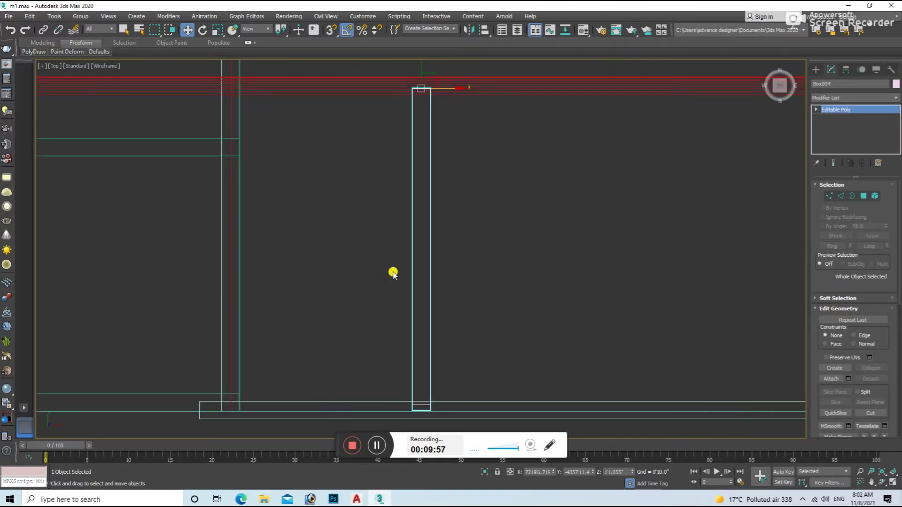
pyautogui.press('t')
pyautogui.click(587, 271)
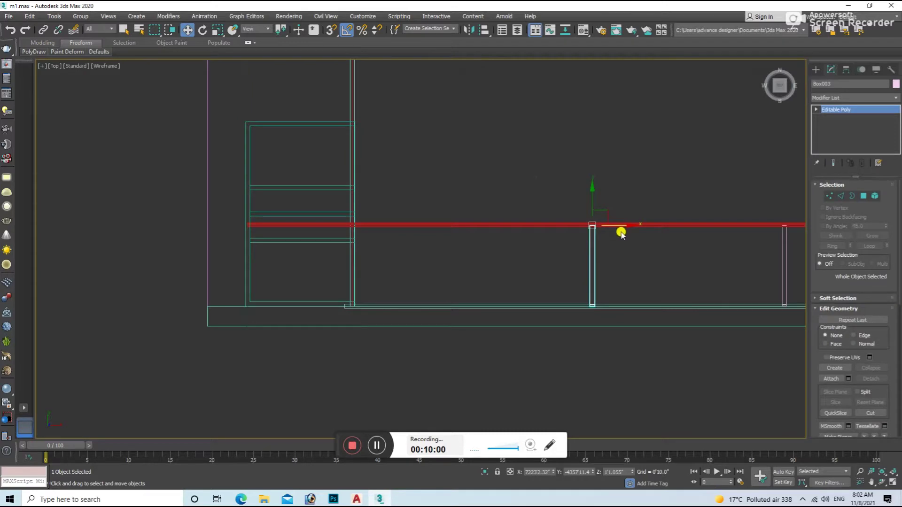
pyautogui.moveTo(574, 261)
pyautogui.keyDown('alt'); pyautogui.mouseDown(button='middle')
pyautogui.moveTo(600, 308)
pyautogui.moveTo(453, 332)
pyautogui.moveTo(504, 307)
pyautogui.mouseUp(button='middle'); pyautogui.keyUp('alt')
pyautogui.press('F3')
pyautogui.click(453, 332)
pyautogui.scroll(5, 504, 307)
pyautogui.click(559, 296)
pyautogui.moveTo(560, 296)
pyautogui.keyDown('alt'); pyautogui.mouseDown(button='middle')
pyautogui.moveTo(555, 359)
pyautogui.moveTo(526, 342)
pyautogui.moveTo(547, 348)
pyautogui.mouseUp(button='middle'); pyautogui.keyUp('alt')
# Step: Select the boolean-cut wall and view it as a wireframe front elevation
pyautogui.scroll(-5, 547, 348)
pyautogui.keyDown('alt'); pyautogui.moveTo(544, 314); pyautogui.dragTo(574, 322, button='middle'); pyautogui.keyUp('alt')
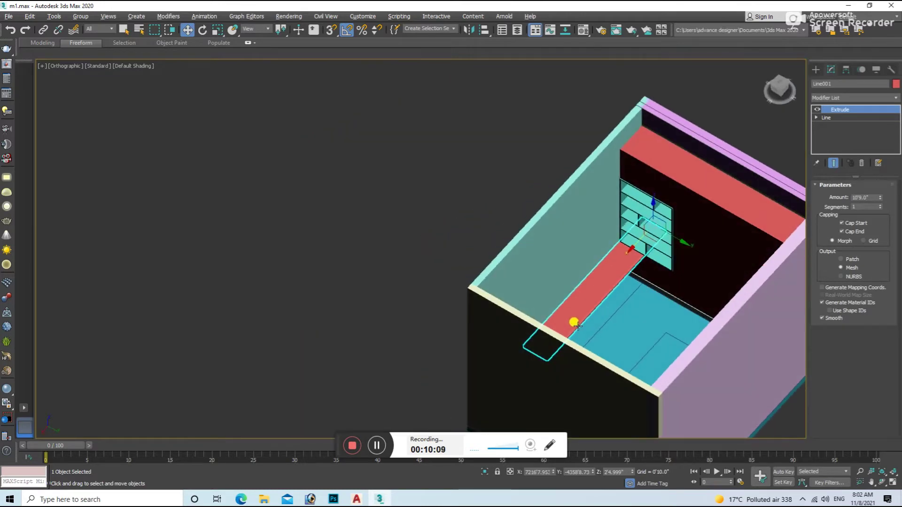
pyautogui.click(655, 264)
pyautogui.moveTo(654, 264)
pyautogui.keyDown('alt'); pyautogui.mouseDown(button='middle')
pyautogui.moveTo(684, 288)
pyautogui.moveTo(709, 277)
pyautogui.moveTo(673, 263)
pyautogui.moveTo(611, 313)
pyautogui.moveTo(696, 291)
pyautogui.moveTo(669, 314)
pyautogui.moveTo(635, 264)
pyautogui.moveTo(624, 282)
pyautogui.mouseUp(button='middle'); pyautogui.keyUp('alt')
pyautogui.scroll(3, 709, 288)
pyautogui.press('F3')
pyautogui.press('f')
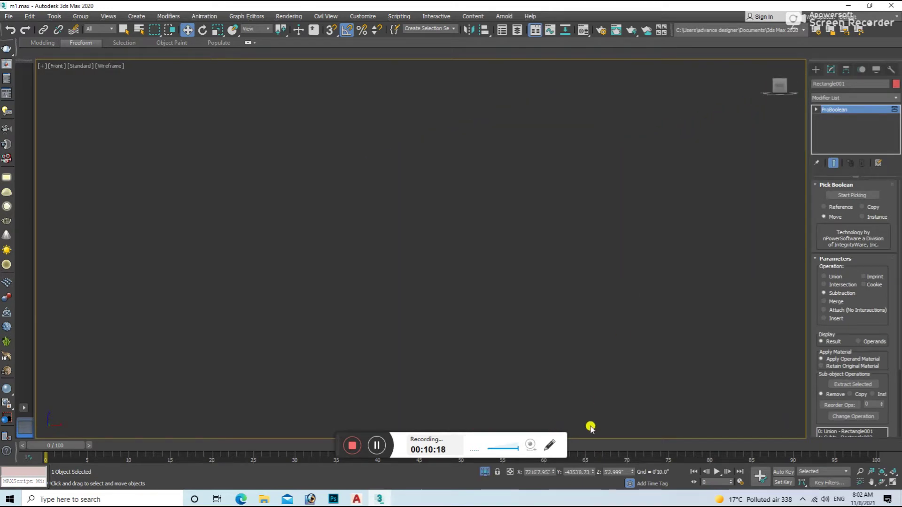
pyautogui.scroll(-5, 597, 275)
pyautogui.scroll(-5, 604, 262)
# Step: Select the wall elevation drawing, switch to Right view, and clear the selection
pyautogui.click(538, 282)
pyautogui.moveTo(537, 282)
pyautogui.keyDown('alt'); pyautogui.mouseDown(button='middle')
pyautogui.moveTo(539, 322)
pyautogui.moveTo(596, 235)
pyautogui.mouseUp(button='middle'); pyautogui.keyUp('alt')
pyautogui.click(593, 233)
pyautogui.press('z')
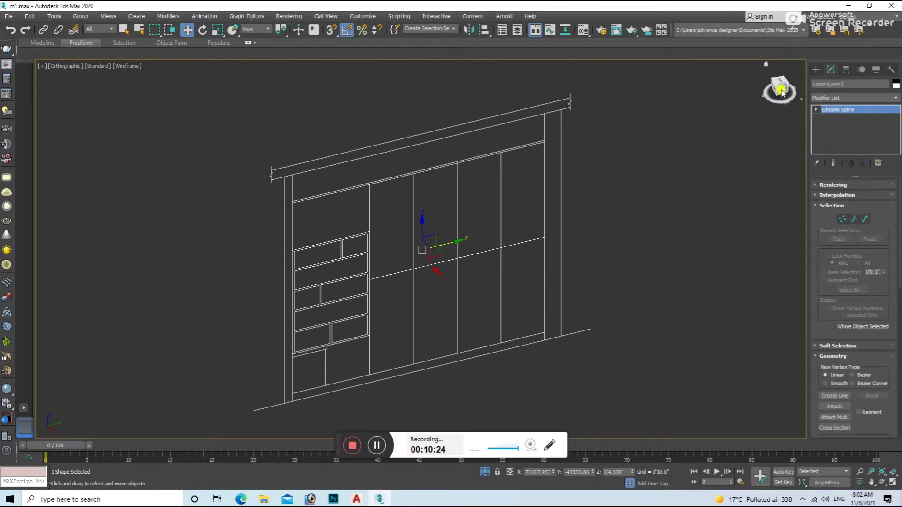
pyautogui.click(674, 204)
pyautogui.moveTo(674, 204); pyautogui.dragTo(607, 316, button='middle')
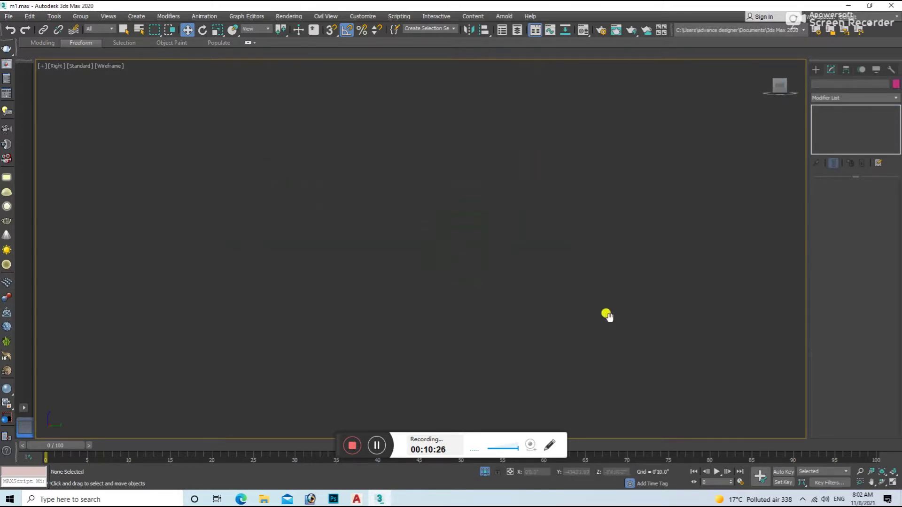
# Step: Start a snapped vertical line on the wall with the Line tool
pyautogui.click(818, 71)
pyautogui.click(835, 134)
pyautogui.press('s')
pyautogui.click(579, 137)
# Step: Draw three snapped vertical lines across the wall
pyautogui.click(580, 378)
pyautogui.rightClick(580, 378)
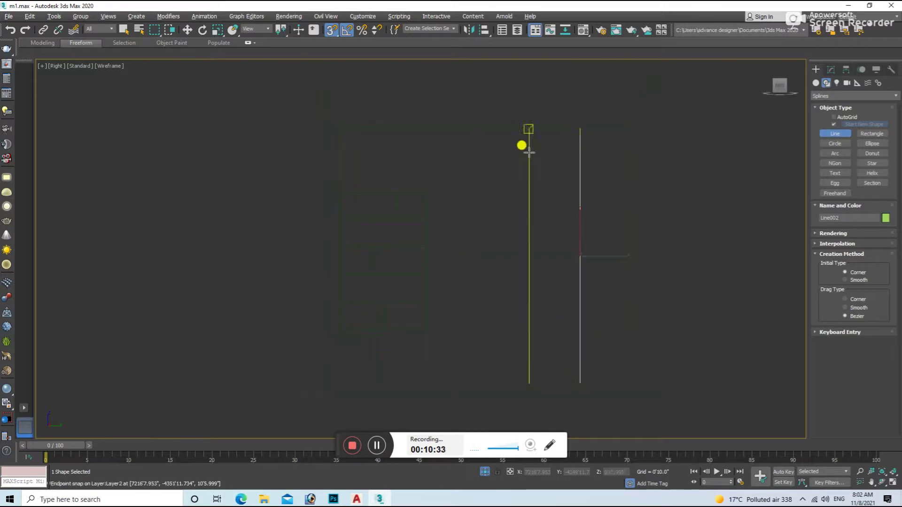
pyautogui.click(529, 141)
pyautogui.rightClick(526, 358)
pyautogui.click(479, 381)
pyautogui.click(479, 134)
pyautogui.rightClick(478, 383)
pyautogui.click(479, 129)
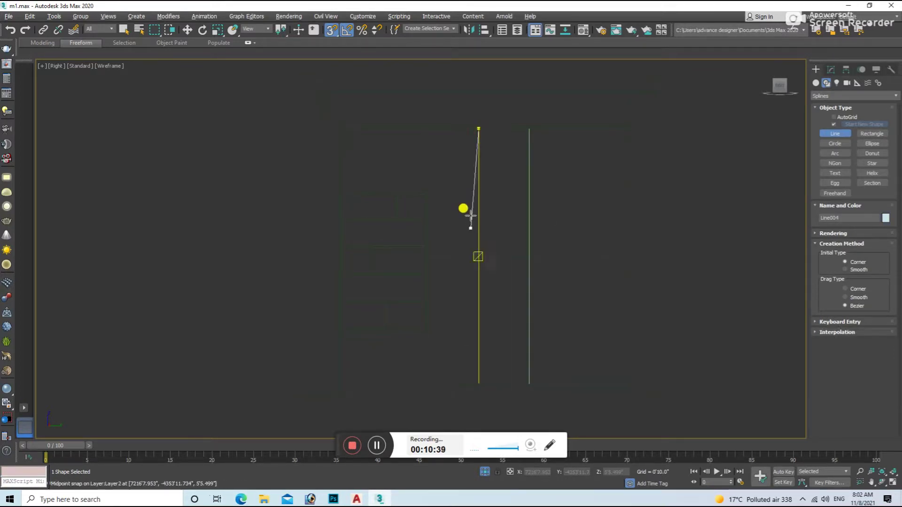
# Step: Add a horizontal line plus short and lower vertical lines across the wall
pyautogui.click(430, 257)
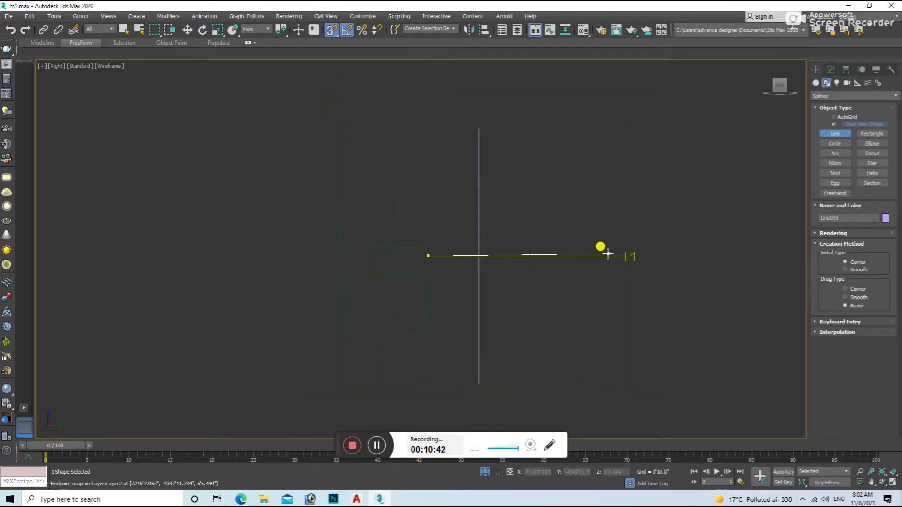
pyautogui.rightClick(435, 141)
pyautogui.click(434, 141)
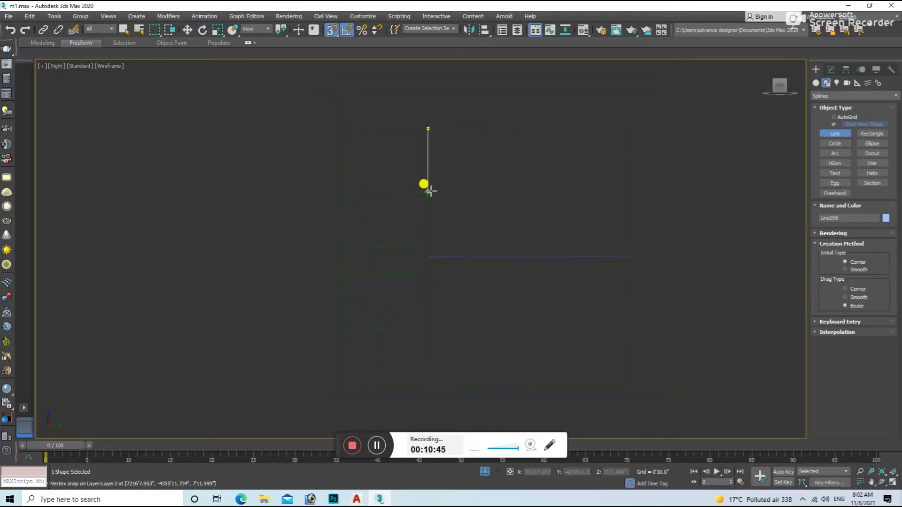
pyautogui.click(430, 191)
pyautogui.rightClick(429, 191)
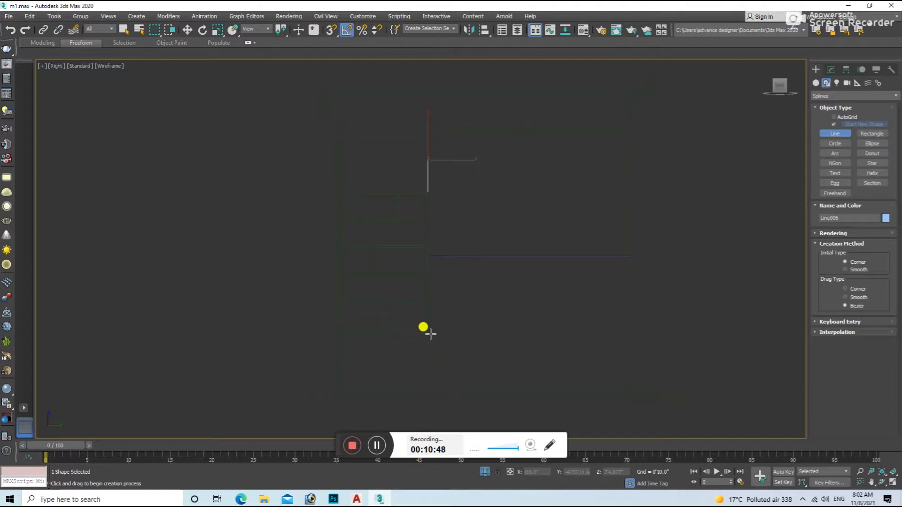
pyautogui.click(428, 383)
pyautogui.rightClick(428, 383)
pyautogui.rightClick(437, 339)
# Step: Attach all the drawn lines into a single shape
pyautogui.keyDown('ctrl'); pyautogui.click(479, 320); pyautogui.keyUp('ctrl')
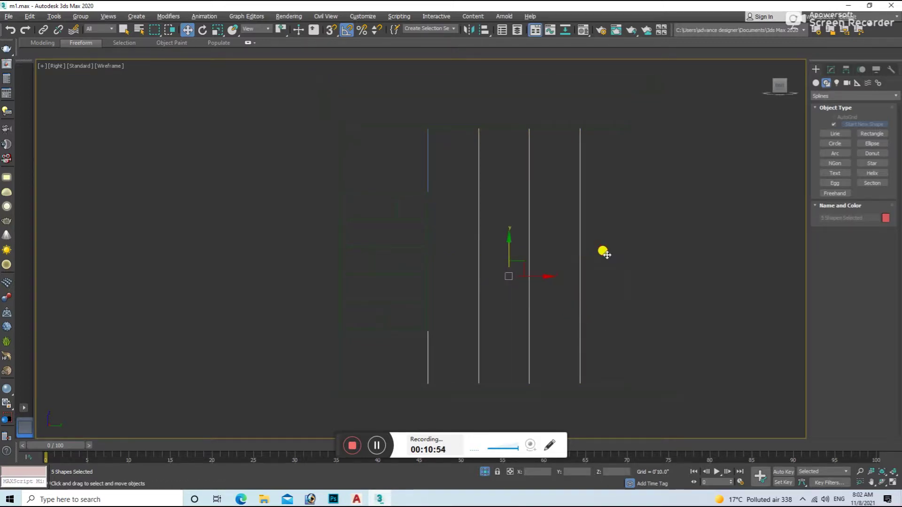
pyautogui.press('z')
pyautogui.rightClick(509, 244)
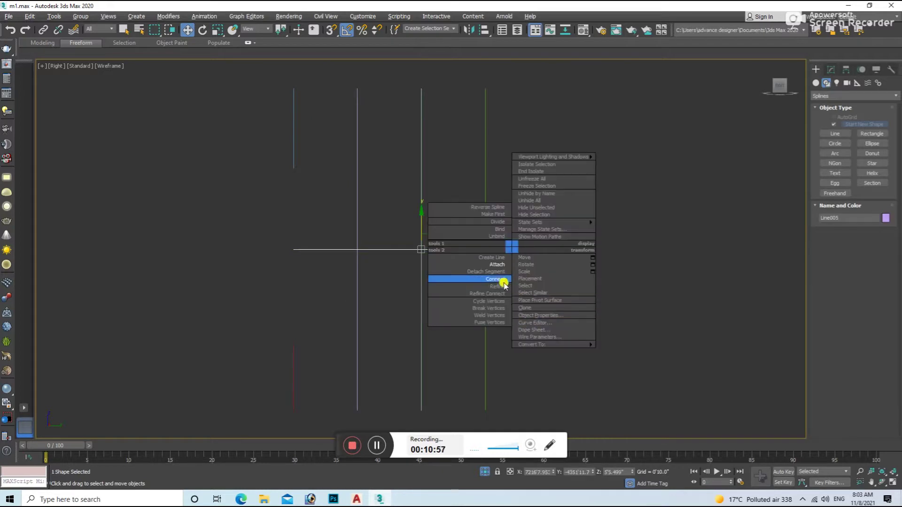
pyautogui.click(505, 294)
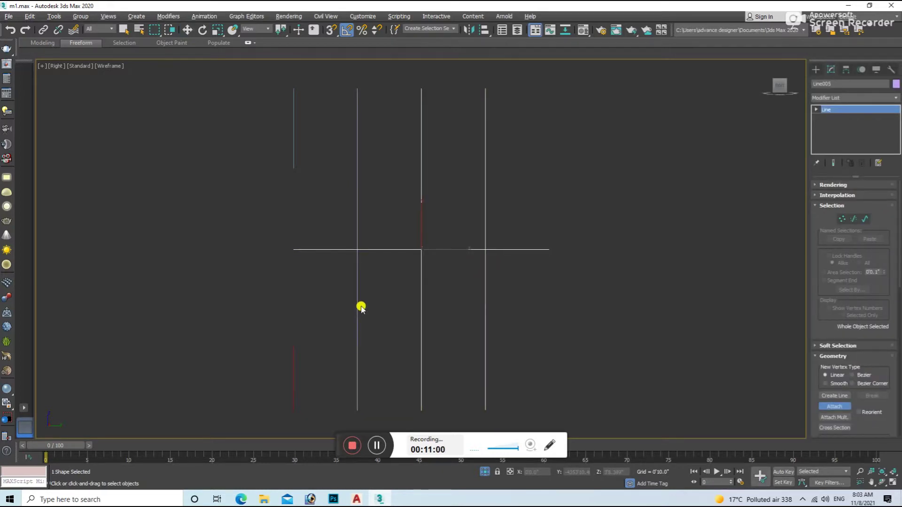
pyautogui.rightClick(291, 147)
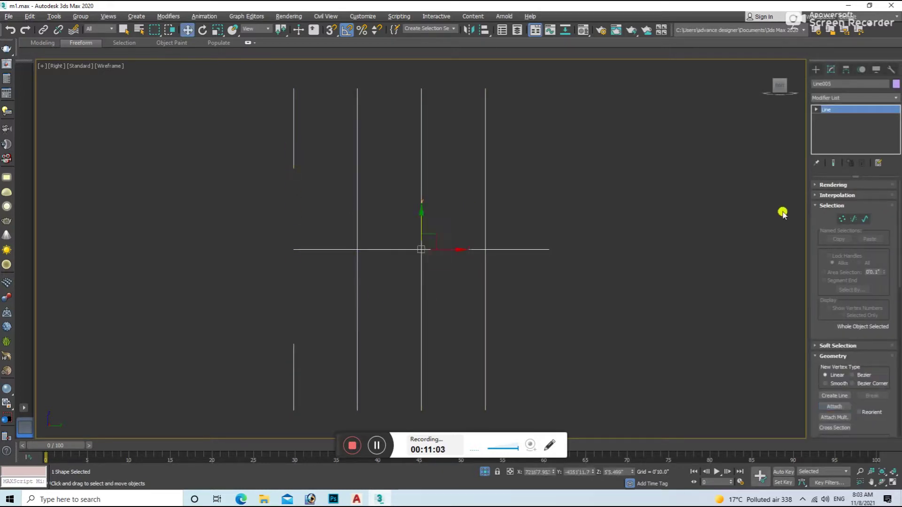
# Step: Make the shape renderable in renderer and viewport with a rectangular cross-section
pyautogui.click(834, 185)
pyautogui.click(821, 202)
pyautogui.click(841, 283)
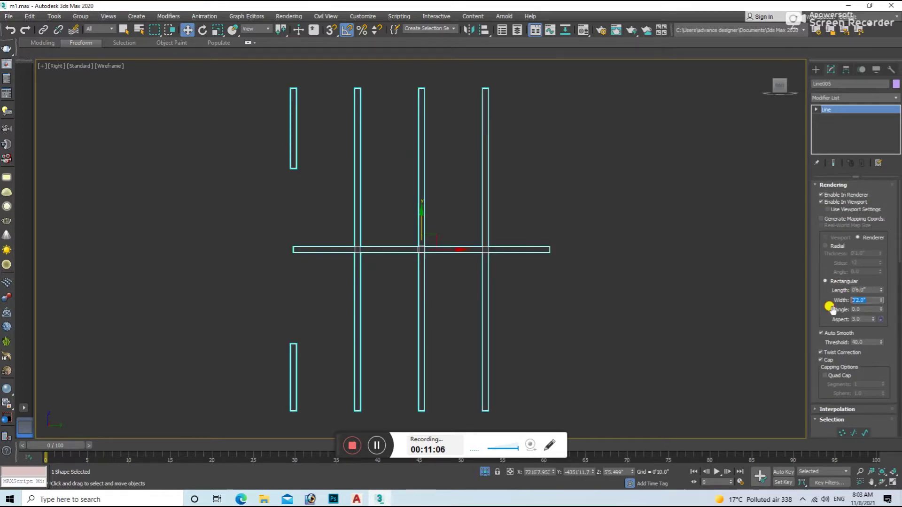
# Step: Set the strip section to 1" by 0.5" and move the strips onto the red wall
pyautogui.press('Return')
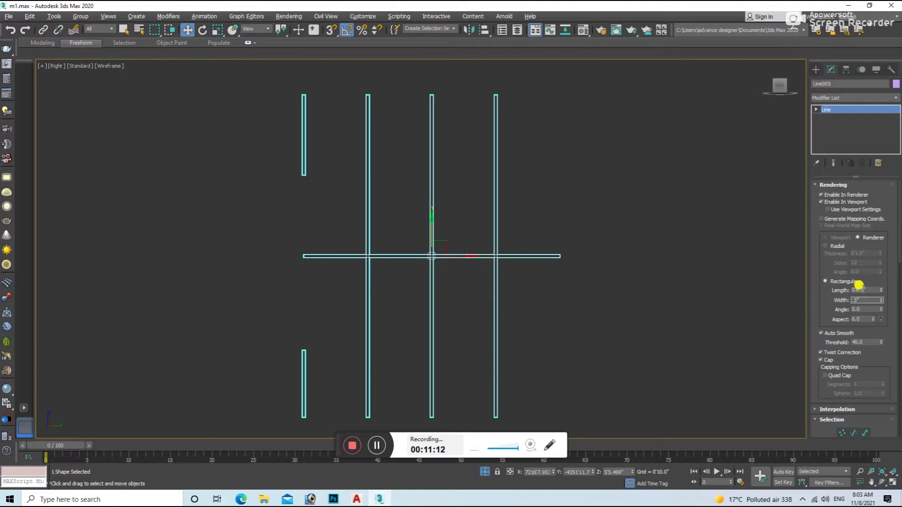
pyautogui.press('Return')
pyautogui.keyDown('alt'); pyautogui.moveTo(574, 309); pyautogui.dragTo(487, 346, button='middle'); pyautogui.keyUp('alt')
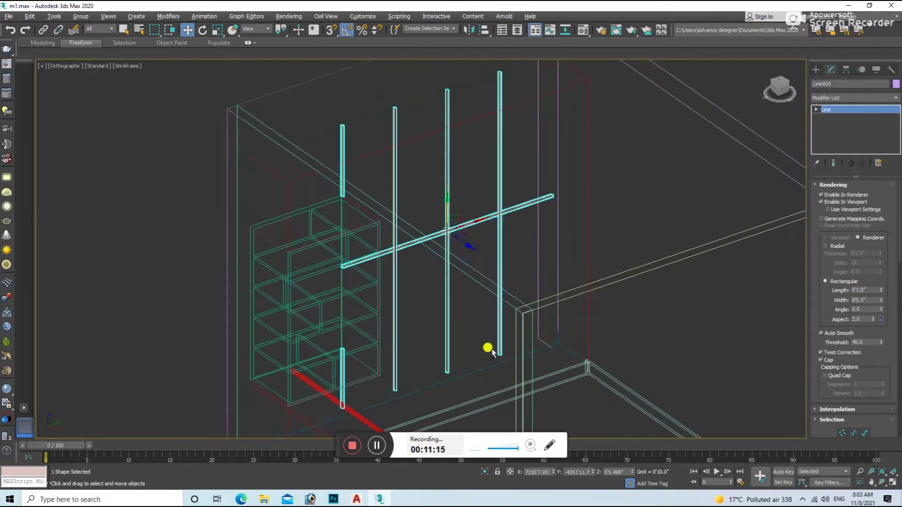
pyautogui.press('F3')
pyautogui.scroll(5, 470, 230)
pyautogui.moveTo(470, 230); pyautogui.dragTo(554, 304)
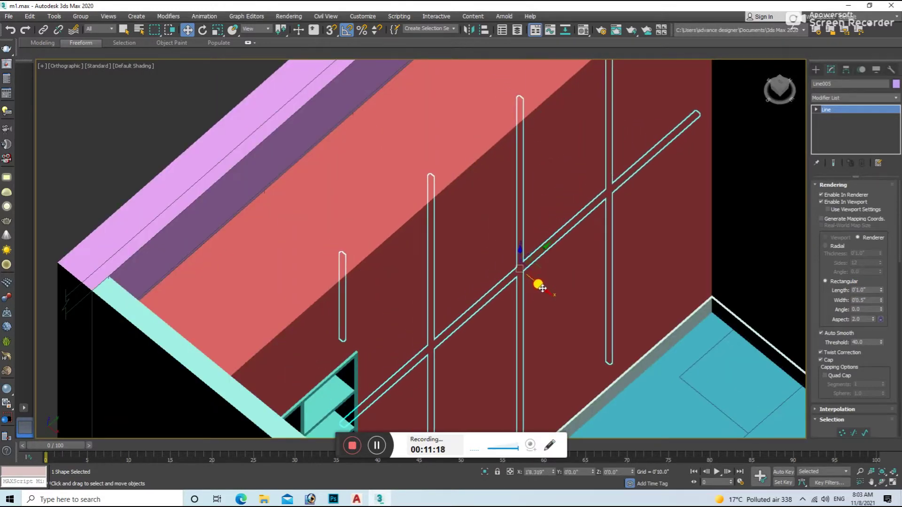
pyautogui.scroll(5, 554, 304)
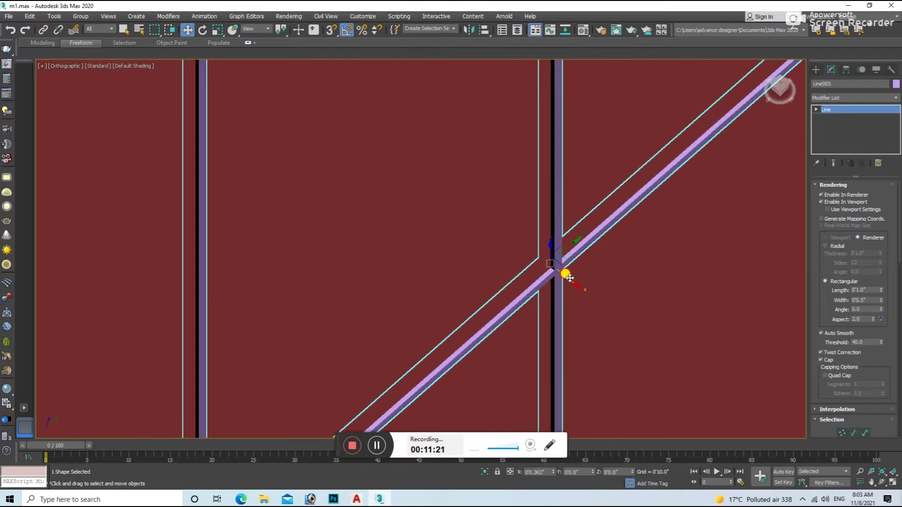
pyautogui.scroll(-7, 568, 259)
pyautogui.scroll(-5, 568, 259)
# Step: Convert the strips to Editable Poly, then select and inspect the boolean-cut wall
pyautogui.rightClick(578, 275)
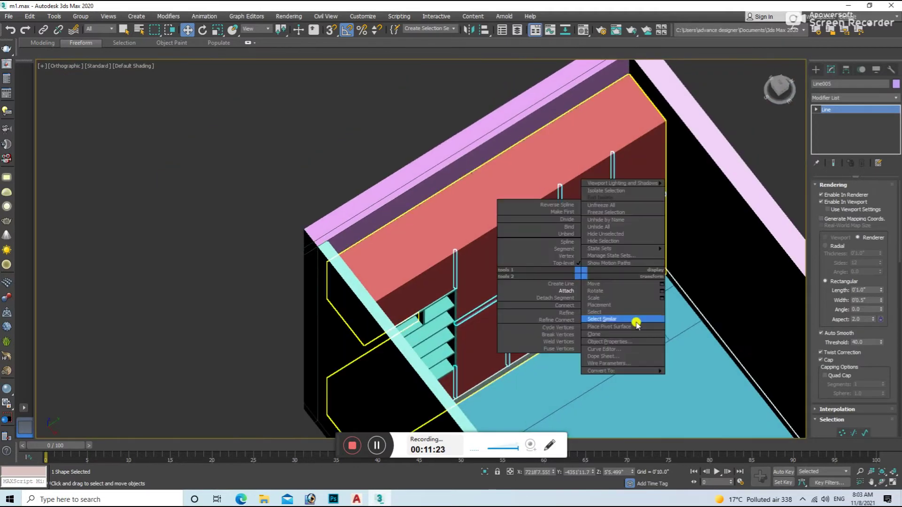
pyautogui.click(712, 385)
pyautogui.scroll(-2, 658, 325)
pyautogui.scroll(3, 658, 325)
pyautogui.click(596, 319)
pyautogui.keyDown('alt'); pyautogui.moveTo(597, 320); pyautogui.dragTo(590, 307, button='middle'); pyautogui.keyUp('alt')
pyautogui.scroll(3, 590, 307)
pyautogui.moveTo(508, 301)
pyautogui.keyDown('alt'); pyautogui.mouseDown(button='middle')
pyautogui.moveTo(522, 368)
pyautogui.moveTo(461, 324)
pyautogui.mouseUp(button='middle'); pyautogui.keyUp('alt')
pyautogui.scroll(-4, 521, 326)
pyautogui.keyDown('alt'); pyautogui.moveTo(521, 326); pyautogui.dragTo(484, 271, button='middle'); pyautogui.keyUp('alt')
pyautogui.scroll(-3, 664, 359)
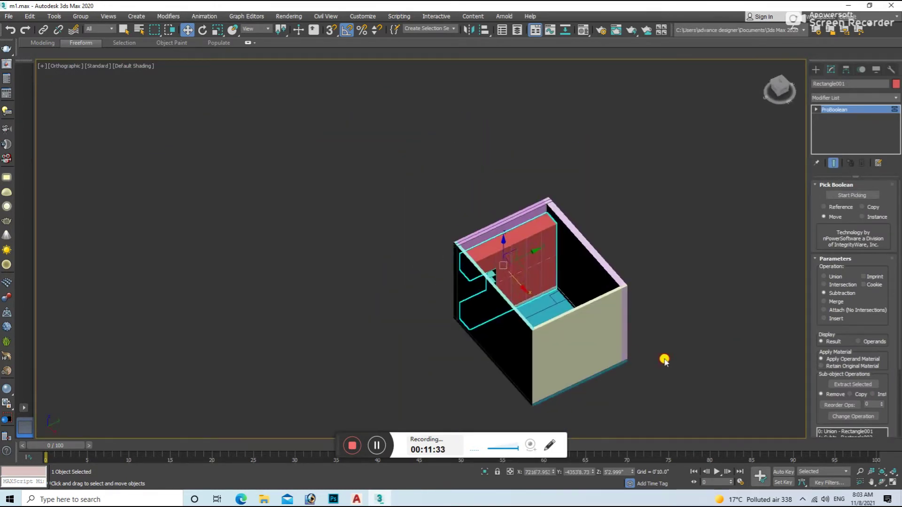
# Step: Clone the unit's top rim piece upward in Front view
pyautogui.click(546, 302)
pyautogui.press('f')
pyautogui.scroll(-3, 501, 382)
pyautogui.keyDown('shift'); pyautogui.moveTo(501, 383); pyautogui.dragTo(509, 263); pyautogui.keyUp('shift')
pyautogui.click(460, 290)
pyautogui.press('F3')
pyautogui.scroll(3, 511, 324)
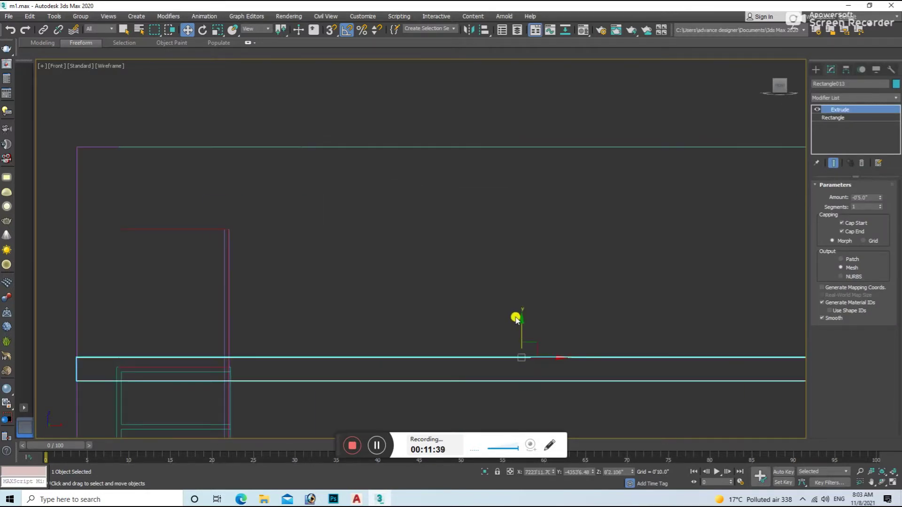
pyautogui.scroll(-3, 518, 316)
pyautogui.moveTo(516, 318)
pyautogui.mouseDown()
pyautogui.moveTo(538, 241)
pyautogui.moveTo(540, 255)
pyautogui.mouseUp()
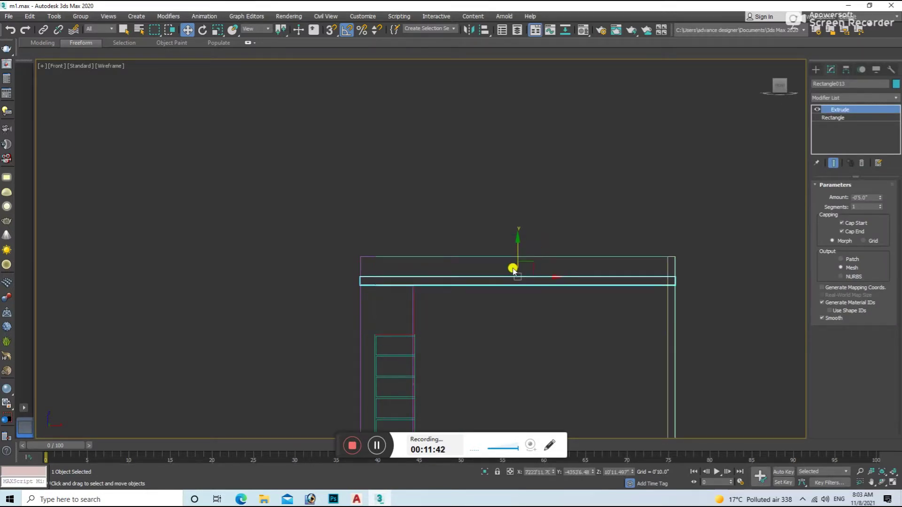
# Step: Seat the copy on the unit and raise its Extrude Amount into a thick top slab
pyautogui.scroll(3, 471, 275)
pyautogui.moveTo(880, 198)
pyautogui.mouseDown()
pyautogui.moveTo(877, 177)
pyautogui.moveTo(879, 186)
pyautogui.mouseUp()
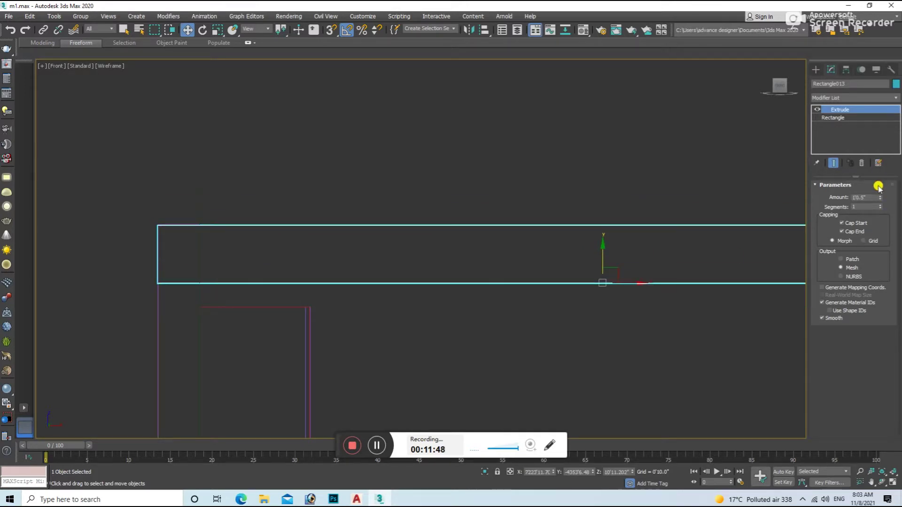
pyautogui.scroll(-1, 517, 280)
pyautogui.moveTo(578, 253); pyautogui.dragTo(588, 268)
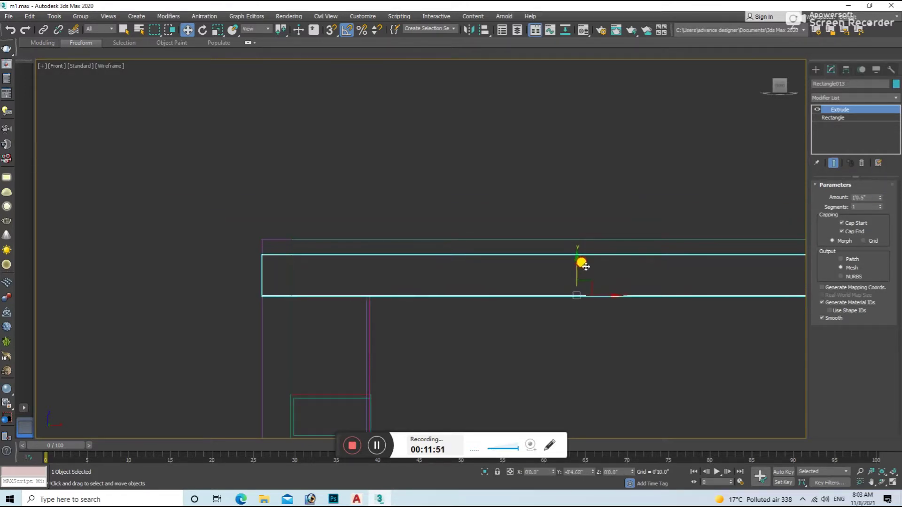
pyautogui.moveTo(880, 198); pyautogui.dragTo(877, 188)
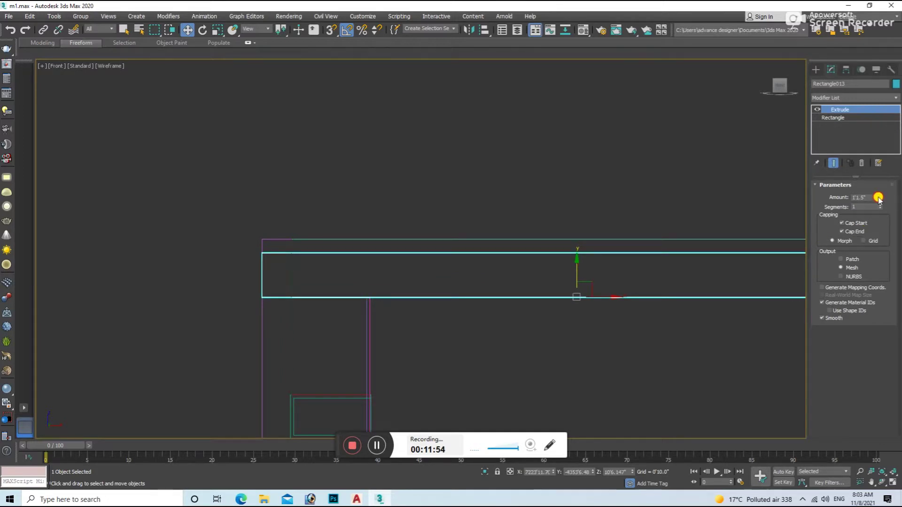
pyautogui.keyDown('alt'); pyautogui.moveTo(545, 282); pyautogui.dragTo(565, 287, button='middle'); pyautogui.keyUp('alt')
pyautogui.press('F3')
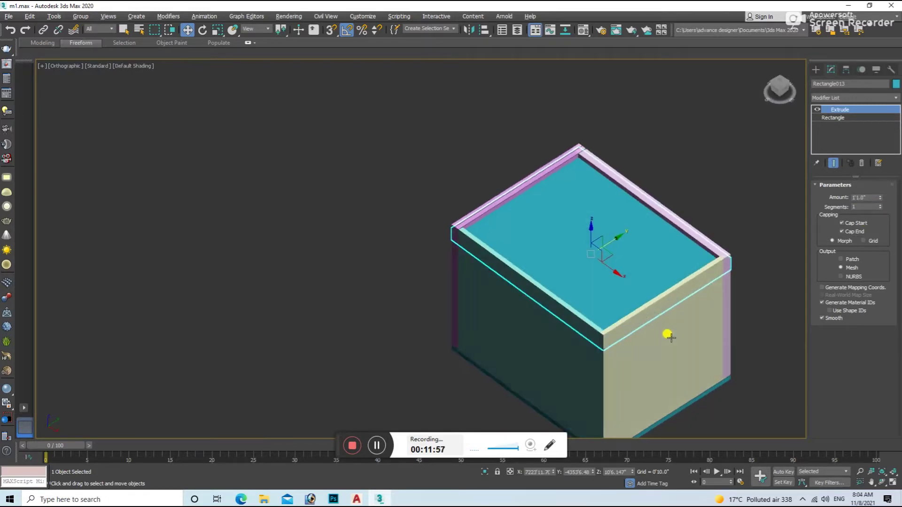
pyautogui.moveTo(880, 197); pyautogui.dragTo(880, 192)
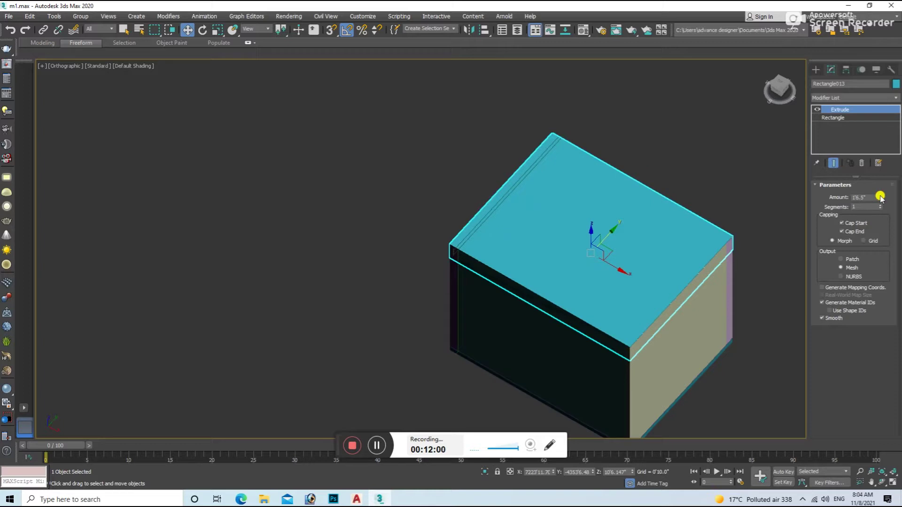
pyautogui.press('t')
pyautogui.press('F3')
pyautogui.moveTo(653, 286); pyautogui.dragTo(693, 326, button='middle')
# Step: Clone the top beam downward and scale the copy slightly
pyautogui.click(586, 185)
pyautogui.scroll(4, 586, 186)
pyautogui.scroll(-4, 581, 187)
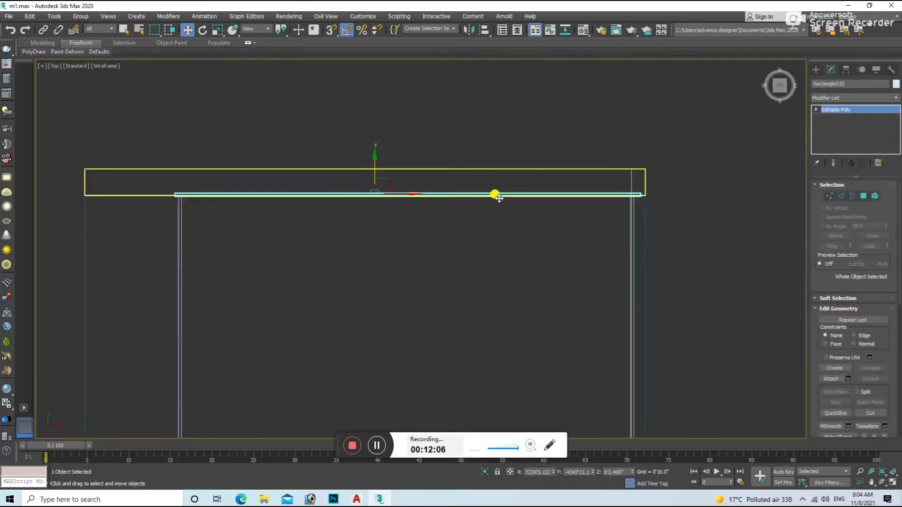
pyautogui.moveTo(376, 157)
pyautogui.keyDown('shift'); pyautogui.mouseDown()
pyautogui.moveTo(384, 174)
pyautogui.moveTo(409, 76)
pyautogui.mouseUp(); pyautogui.keyUp('shift')
pyautogui.click(437, 287)
pyautogui.press('r')
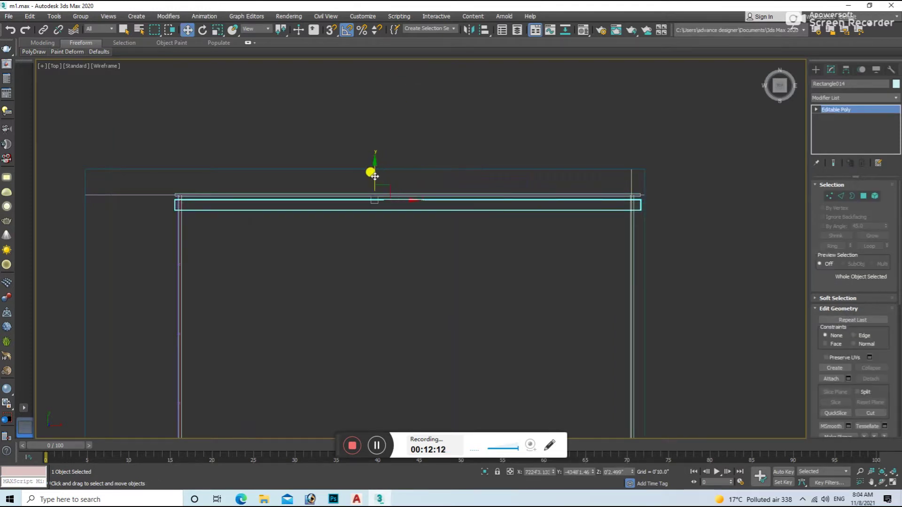
pyautogui.moveTo(375, 176); pyautogui.dragTo(378, 173)
pyautogui.press('w')
pyautogui.keyDown('alt'); pyautogui.moveTo(379, 175); pyautogui.dragTo(481, 179, button='middle'); pyautogui.keyUp('alt')
pyautogui.press('4')
# Step: Extrude the copied beam's top face in Polygon mode
pyautogui.press('F3')
pyautogui.click(654, 307)
pyautogui.rightClick(655, 306)
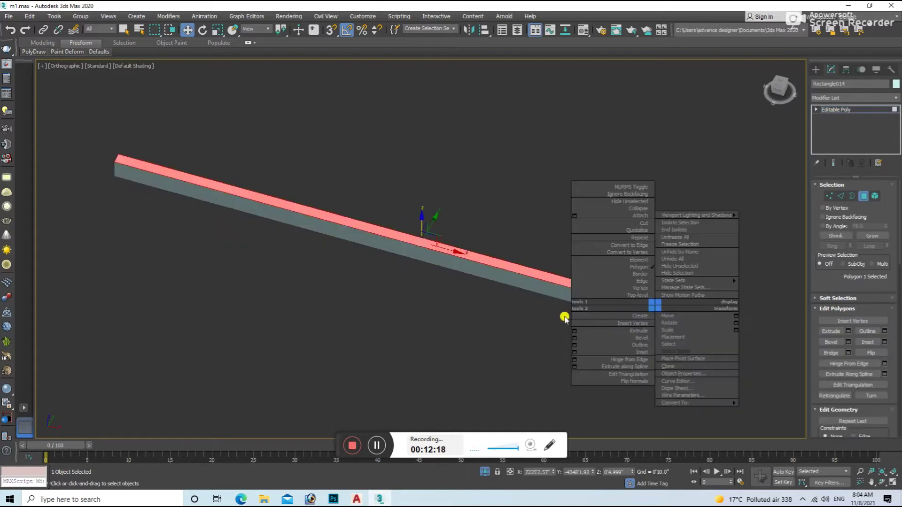
pyautogui.click(574, 332)
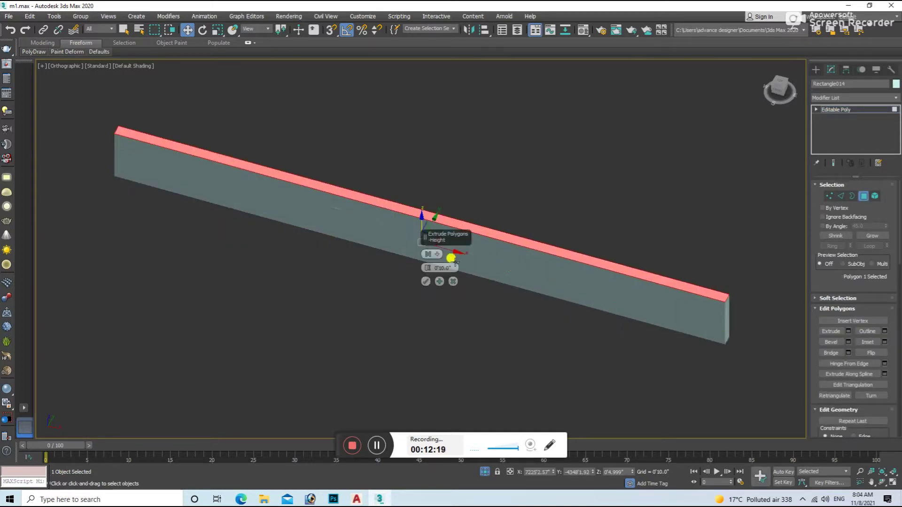
pyautogui.click(428, 282)
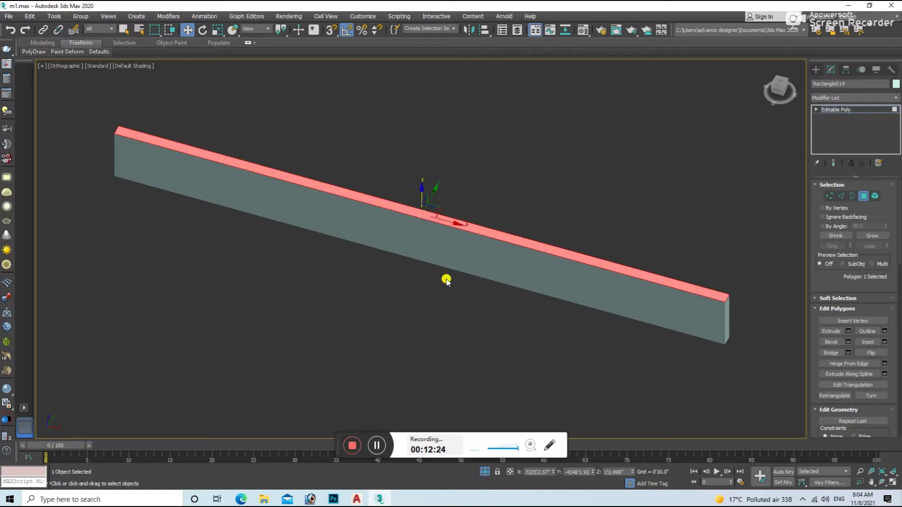
pyautogui.keyDown('alt'); pyautogui.moveTo(445, 282); pyautogui.dragTo(534, 258, button='middle'); pyautogui.keyUp('alt')
pyautogui.keyDown('alt'); pyautogui.moveTo(733, 264); pyautogui.dragTo(699, 296, button='middle'); pyautogui.keyUp('alt')
# Step: Extrude the beam's front face, then undo the too-wide extrusion
pyautogui.click(698, 292)
pyautogui.rightClick(699, 296)
pyautogui.click(618, 321)
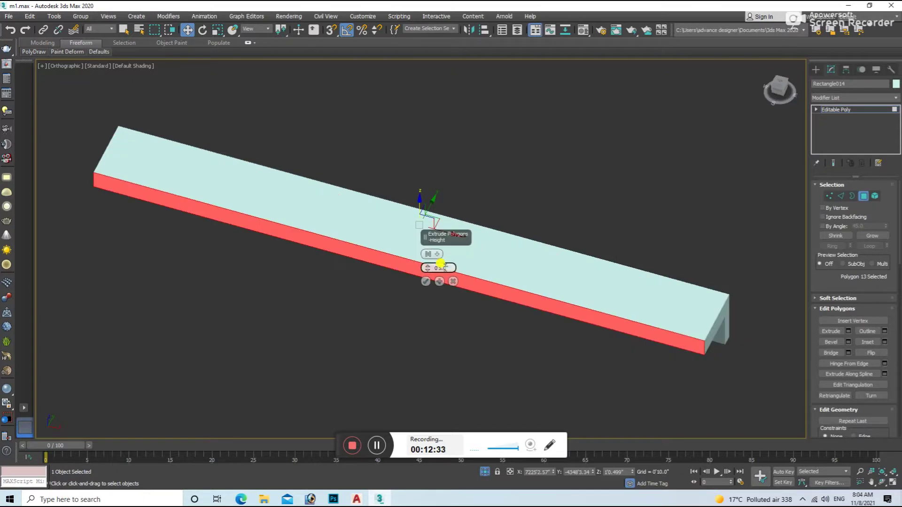
pyautogui.click(426, 281)
pyautogui.moveTo(426, 281)
pyautogui.keyDown('alt'); pyautogui.mouseDown(button='middle')
pyautogui.moveTo(497, 241)
pyautogui.moveTo(530, 264)
pyautogui.moveTo(522, 286)
pyautogui.mouseUp(button='middle'); pyautogui.keyUp('alt')
pyautogui.hotkey('ctrl', 'z')
# Step: Extrude the upper slab's front face and lower it to flatten the shape
pyautogui.click(557, 238)
pyautogui.moveTo(559, 237)
pyautogui.keyDown('alt'); pyautogui.mouseDown(button='middle')
pyautogui.moveTo(662, 273)
pyautogui.moveTo(647, 241)
pyautogui.mouseUp(button='middle'); pyautogui.keyUp('alt')
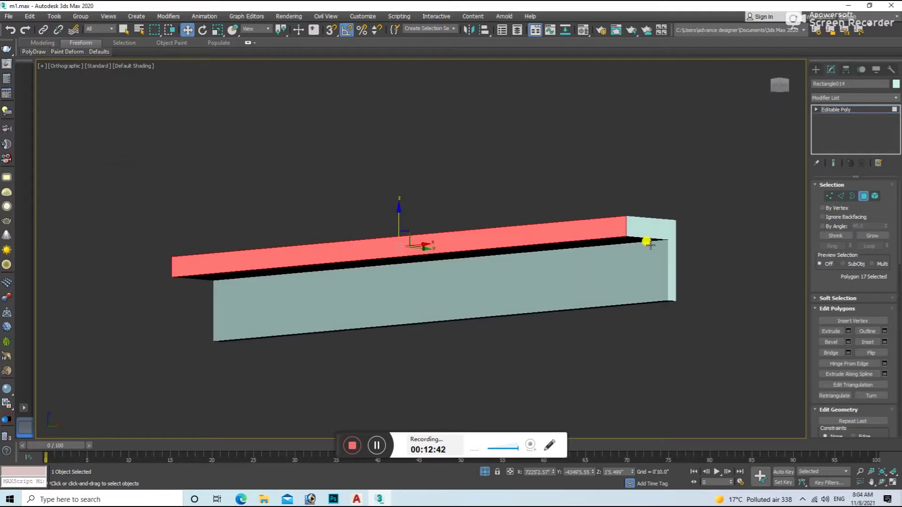
pyautogui.rightClick(646, 240)
pyautogui.click(594, 262)
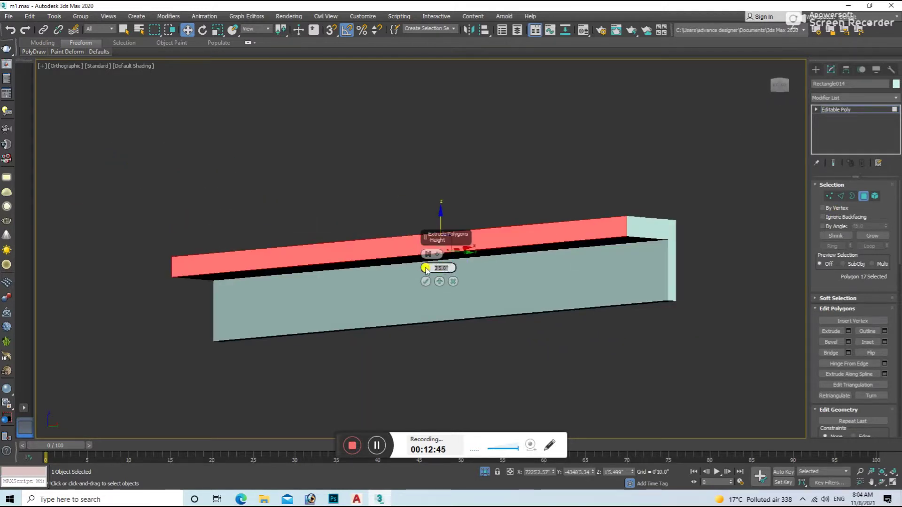
pyautogui.click(426, 281)
pyautogui.keyDown('alt'); pyautogui.moveTo(508, 274); pyautogui.dragTo(458, 280, button='middle'); pyautogui.keyUp('alt')
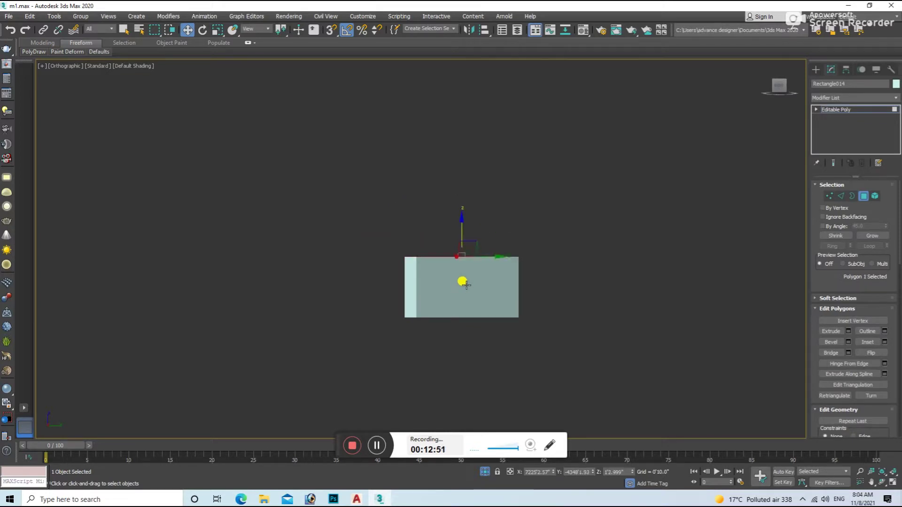
pyautogui.moveTo(463, 282); pyautogui.dragTo(463, 283)
pyautogui.press('t')
pyautogui.press('z')
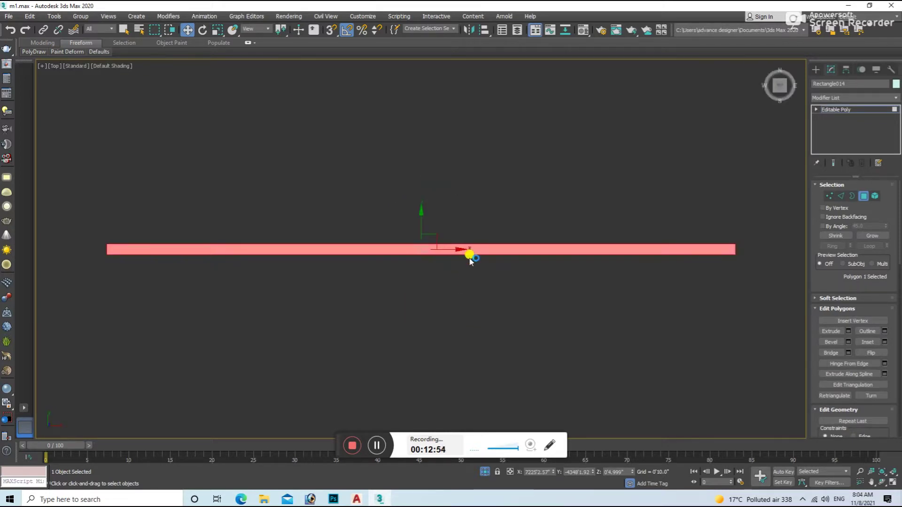
# Step: Extrude another selected face of the beam
pyautogui.click(863, 196)
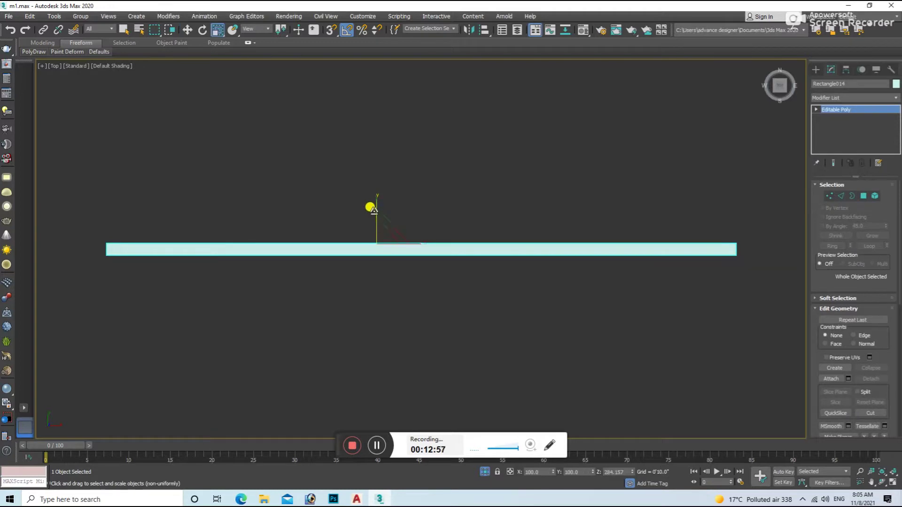
pyautogui.click(864, 196)
pyautogui.rightClick(642, 246)
pyautogui.click(554, 275)
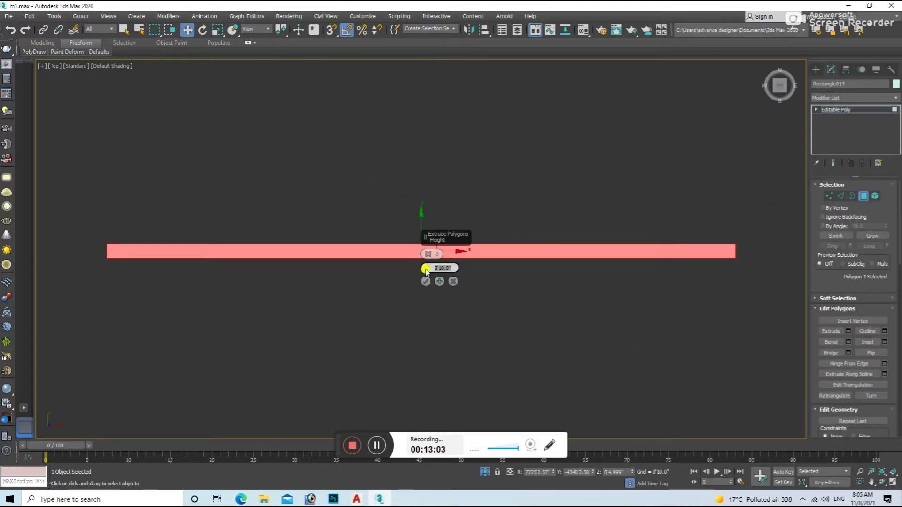
pyautogui.click(433, 280)
pyautogui.moveTo(433, 281)
pyautogui.keyDown('alt'); pyautogui.mouseDown(button='middle')
pyautogui.moveTo(459, 296)
pyautogui.moveTo(439, 260)
pyautogui.mouseUp(button='middle'); pyautogui.keyUp('alt')
# Step: Extrude the beam's side face outward by an entered amount
pyautogui.click(439, 259)
pyautogui.rightClick(442, 263)
pyautogui.click(371, 290)
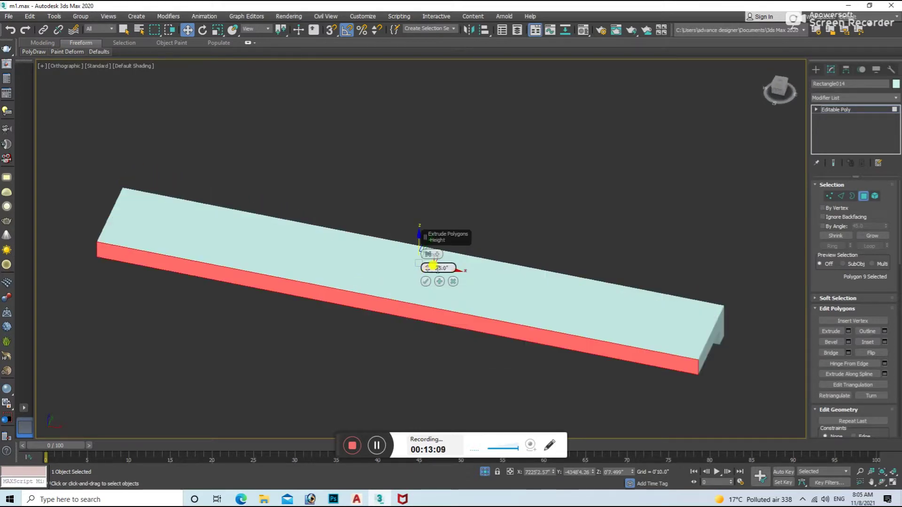
pyautogui.press('Return')
pyautogui.click(425, 282)
pyautogui.moveTo(426, 282)
pyautogui.keyDown('alt'); pyautogui.mouseDown(button='middle')
pyautogui.moveTo(483, 308)
pyautogui.moveTo(463, 286)
pyautogui.mouseUp(button='middle'); pyautogui.keyUp('alt')
# Step: Inspect the finished beam and its channel from several angles, then deselect it
pyautogui.press('t')
pyautogui.press('F3')
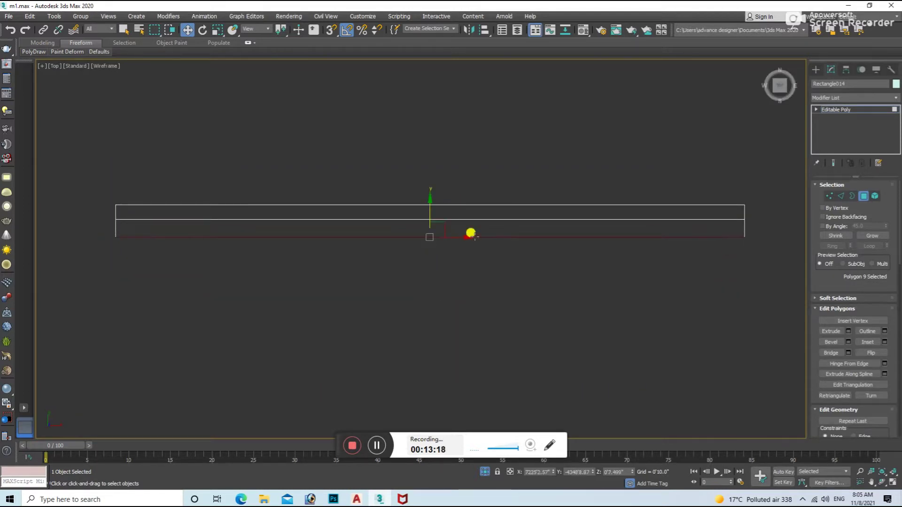
pyautogui.keyDown('alt'); pyautogui.moveTo(471, 234); pyautogui.dragTo(575, 243, button='middle'); pyautogui.keyUp('alt')
pyautogui.press('6')
pyautogui.press('F3')
pyautogui.moveTo(644, 318)
pyautogui.keyDown('alt'); pyautogui.mouseDown(button='middle')
pyautogui.moveTo(674, 337)
pyautogui.moveTo(710, 298)
pyautogui.moveTo(703, 299)
pyautogui.mouseUp(button='middle'); pyautogui.keyUp('alt')
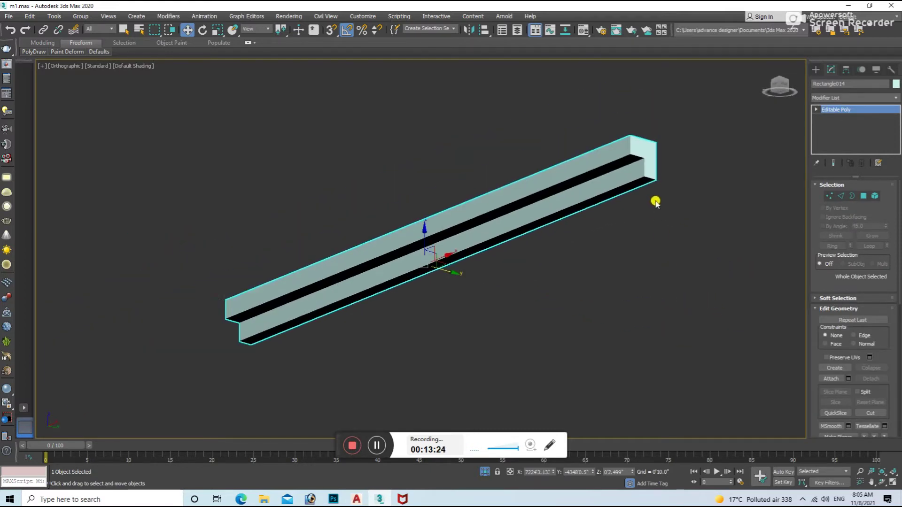
pyautogui.keyDown('alt'); pyautogui.moveTo(655, 188); pyautogui.dragTo(656, 214, button='middle'); pyautogui.keyUp('alt')
pyautogui.keyDown('alt'); pyautogui.moveTo(650, 253); pyautogui.dragTo(799, 167, button='middle'); pyautogui.keyUp('alt')
pyautogui.click(799, 167)
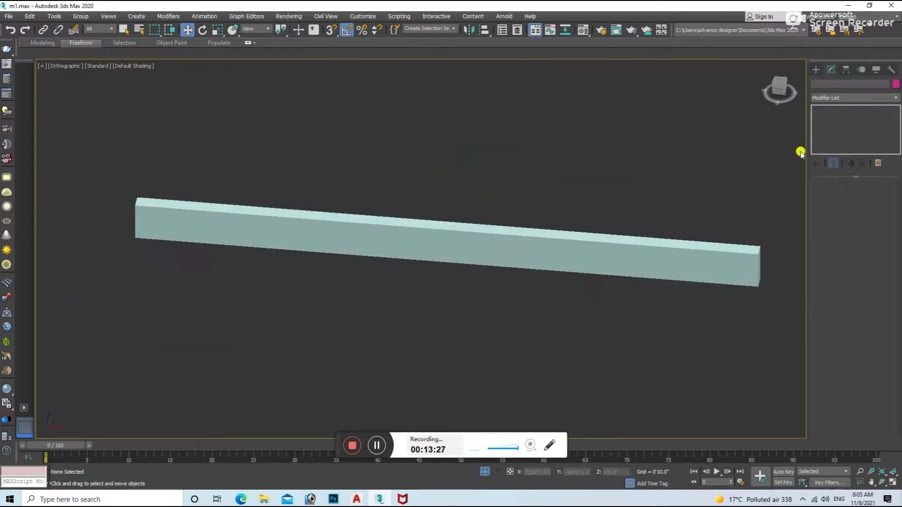
# Step: Draw a blue box spanning the full length of the beam
pyautogui.click(816, 69)
pyautogui.click(817, 83)
pyautogui.click(835, 126)
pyautogui.moveTo(135, 238)
pyautogui.mouseDown()
pyautogui.moveTo(261, 230)
pyautogui.moveTo(771, 245)
pyautogui.mouseUp()
pyautogui.click(752, 236)
pyautogui.press('w')
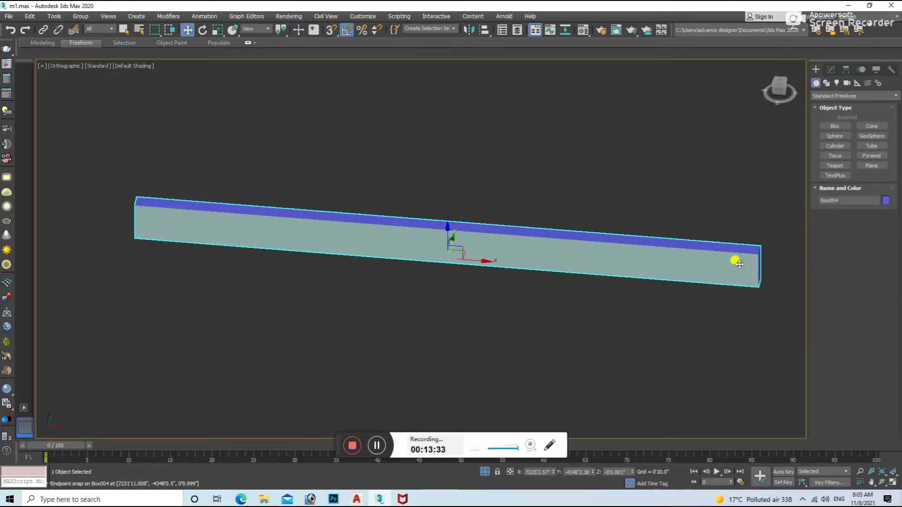
pyautogui.press('F3')
pyautogui.press('F3')
pyautogui.keyDown('alt'); pyautogui.moveTo(543, 282); pyautogui.dragTo(461, 234, button='middle'); pyautogui.keyUp('alt')
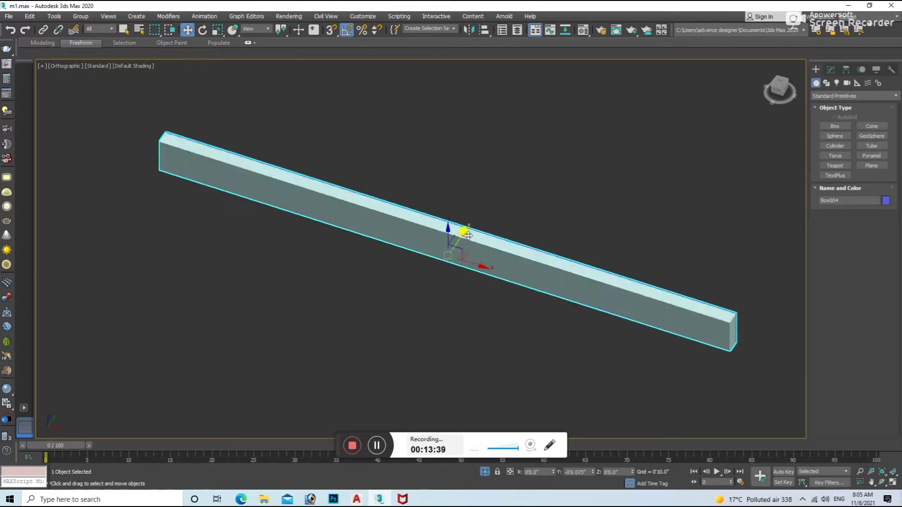
pyautogui.press('Delete')
pyautogui.hotkey('ctrl', 'z')
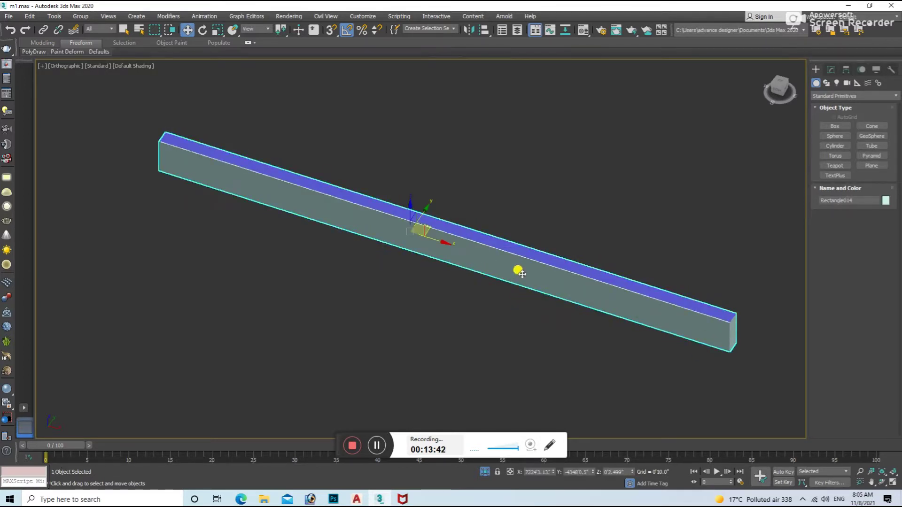
# Step: Isolate the blue box and increase its length to thicken it
pyautogui.scroll(5, 526, 262)
pyautogui.press('F3')
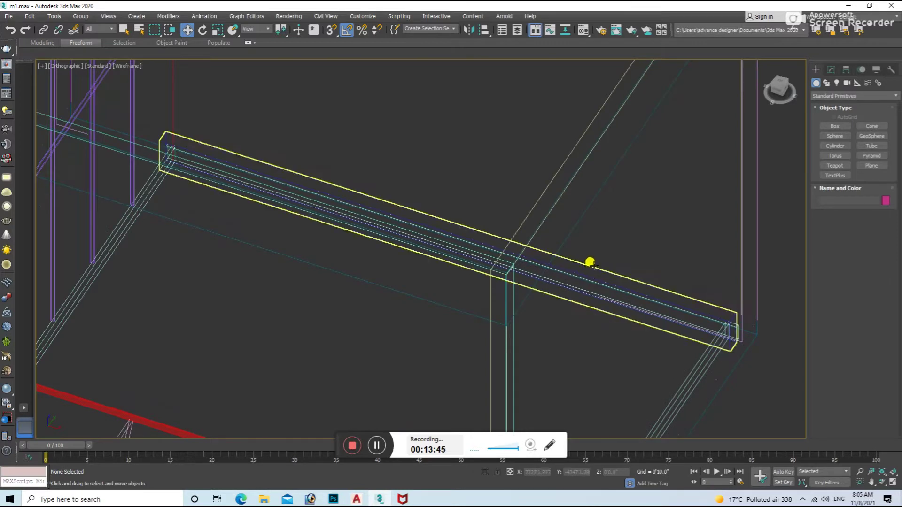
pyautogui.click(590, 263)
pyautogui.hotkey('alt', 'q')
pyautogui.press('F3')
pyautogui.click(830, 69)
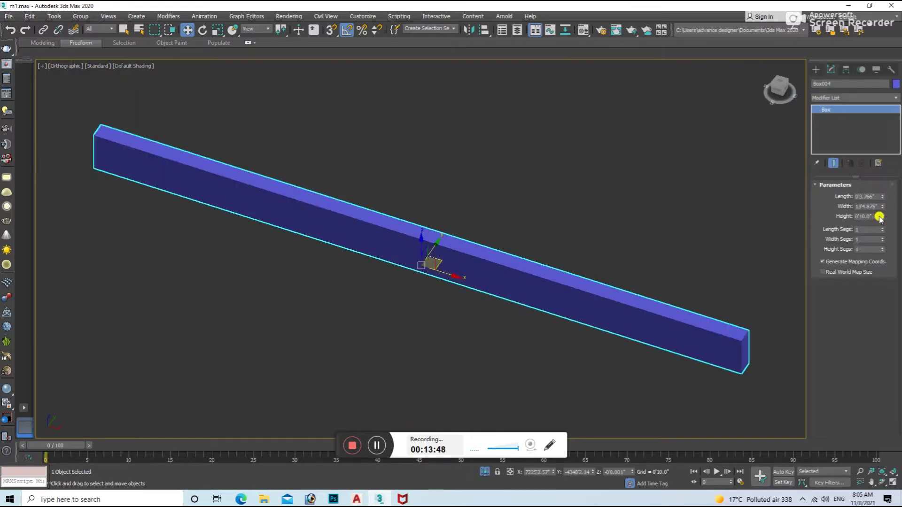
pyautogui.moveTo(881, 197); pyautogui.dragTo(880, 194)
pyautogui.write("5'")
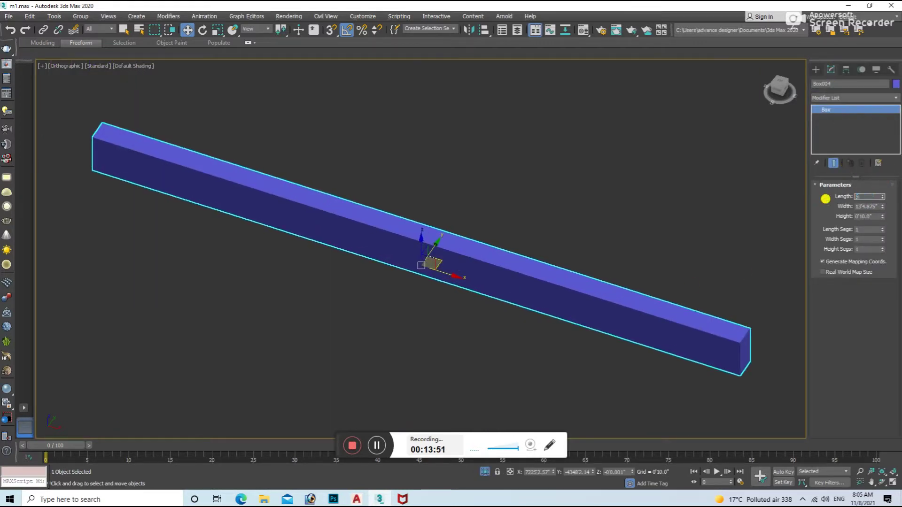
pyautogui.press('Return')
# Step: Convert the box to Editable Poly and extrude its top face upward
pyautogui.rightClick(695, 287)
pyautogui.click(798, 396)
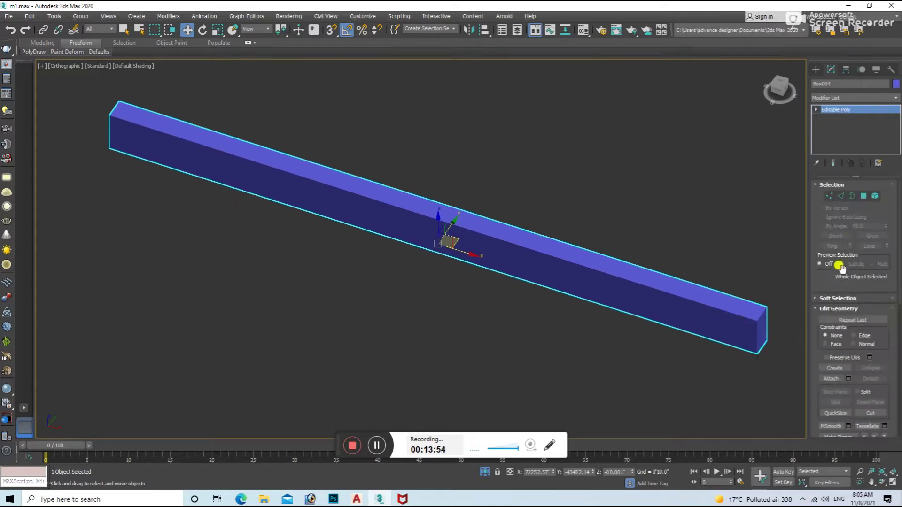
pyautogui.click(712, 300)
pyautogui.rightClick(712, 301)
pyautogui.click(630, 324)
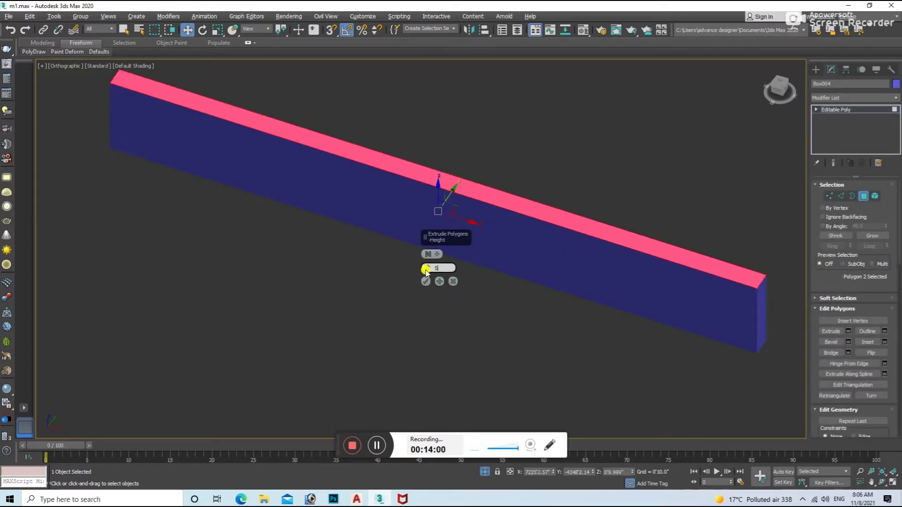
pyautogui.click(426, 281)
pyautogui.click(504, 228)
pyautogui.keyDown('alt'); pyautogui.moveTo(504, 227); pyautogui.dragTo(587, 266, button='middle'); pyautogui.keyUp('alt')
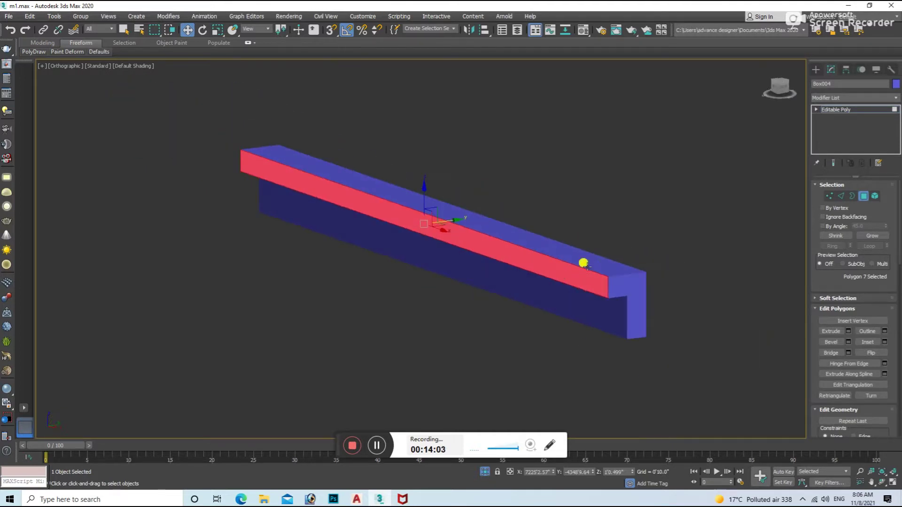
# Step: Raise the ledge to the top of the wall in Front view
pyautogui.click(861, 199)
pyautogui.keyDown('alt'); pyautogui.moveTo(752, 291); pyautogui.dragTo(700, 323, button='middle'); pyautogui.keyUp('alt')
pyautogui.press('f')
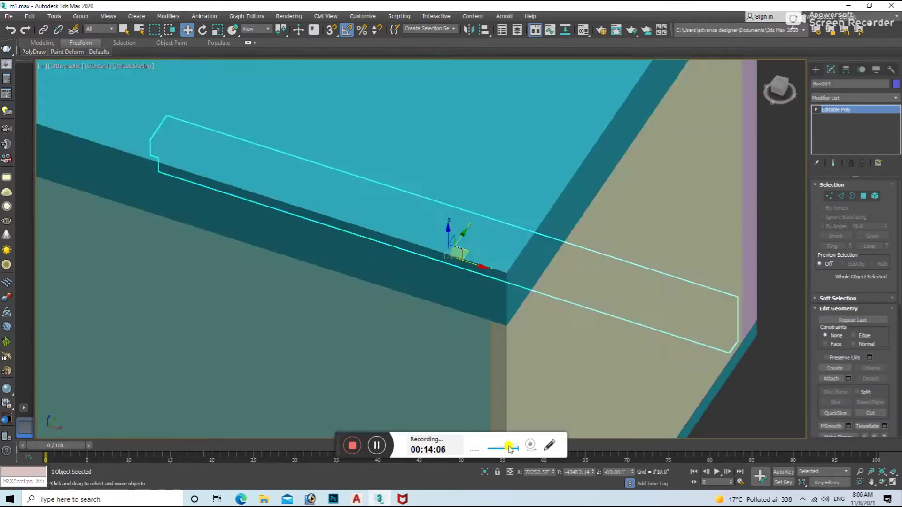
pyautogui.press('F3')
pyautogui.moveTo(510, 339)
pyautogui.mouseDown()
pyautogui.moveTo(544, 187)
pyautogui.moveTo(560, 178)
pyautogui.moveTo(568, 188)
pyautogui.mouseUp()
pyautogui.keyDown('alt'); pyautogui.moveTo(568, 189); pyautogui.dragTo(549, 236, button='middle'); pyautogui.keyUp('alt')
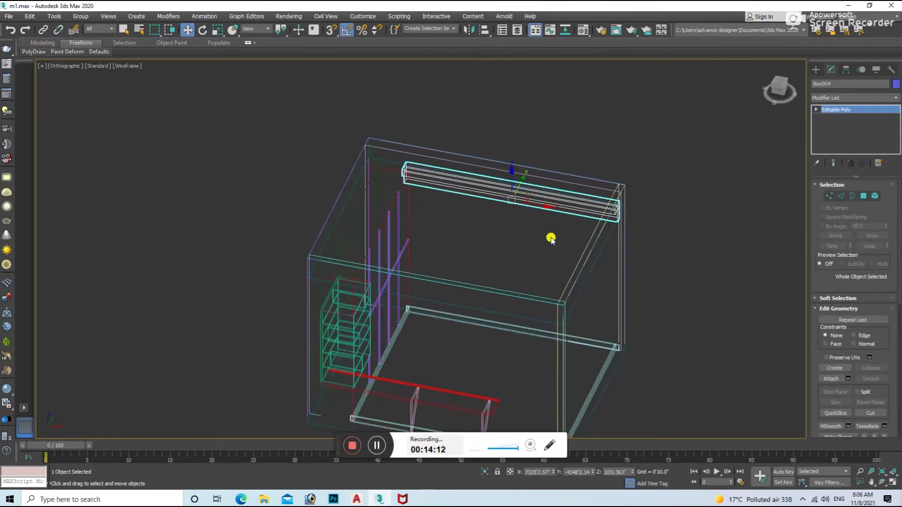
# Step: Select the vertices at the box's right end in Top view
pyautogui.press('t')
pyautogui.press('F3')
pyautogui.press('F3')
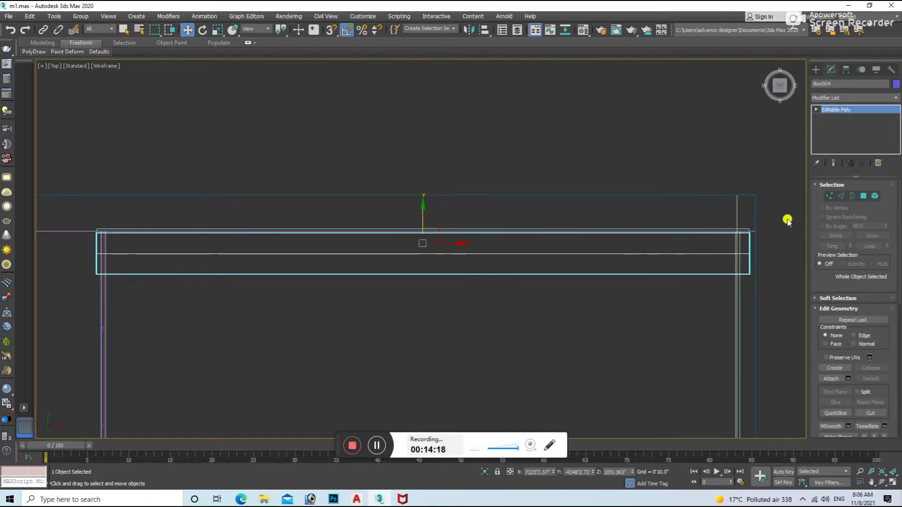
pyautogui.click(830, 196)
pyautogui.moveTo(764, 218); pyautogui.dragTo(736, 282)
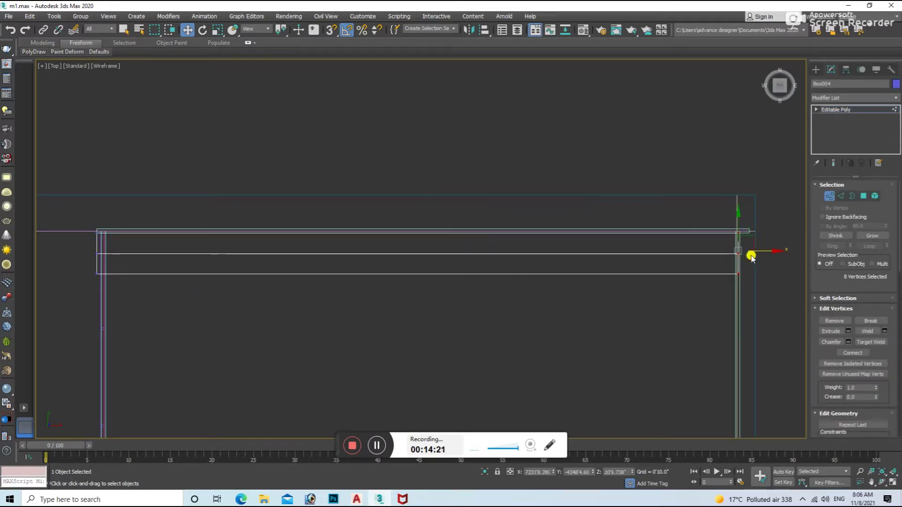
pyautogui.scroll(-2, 633, 318)
pyautogui.scroll(-2, 507, 178)
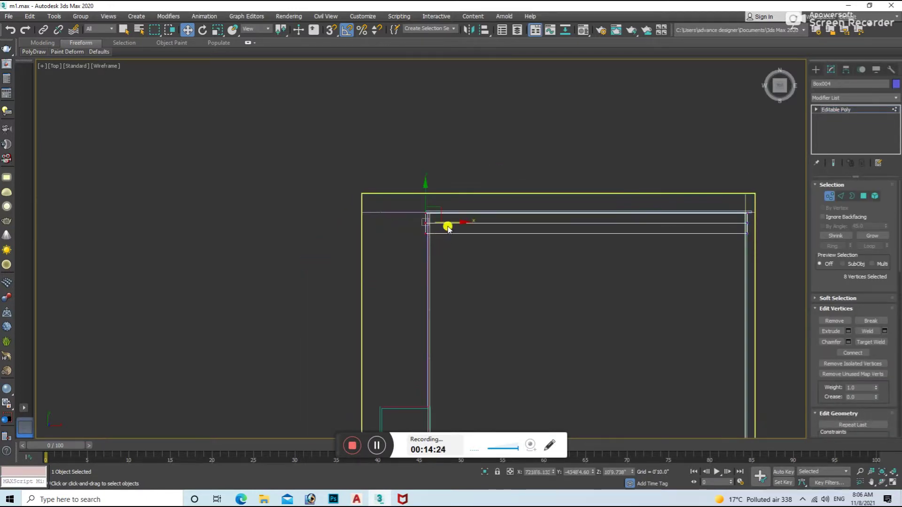
pyautogui.scroll(-2, 458, 235)
# Step: Subtract the blue strip from ceiling slab Rectangle013 with ProBoolean
pyautogui.click(485, 234)
pyautogui.hotkey('alt', 'q')
pyautogui.click(815, 70)
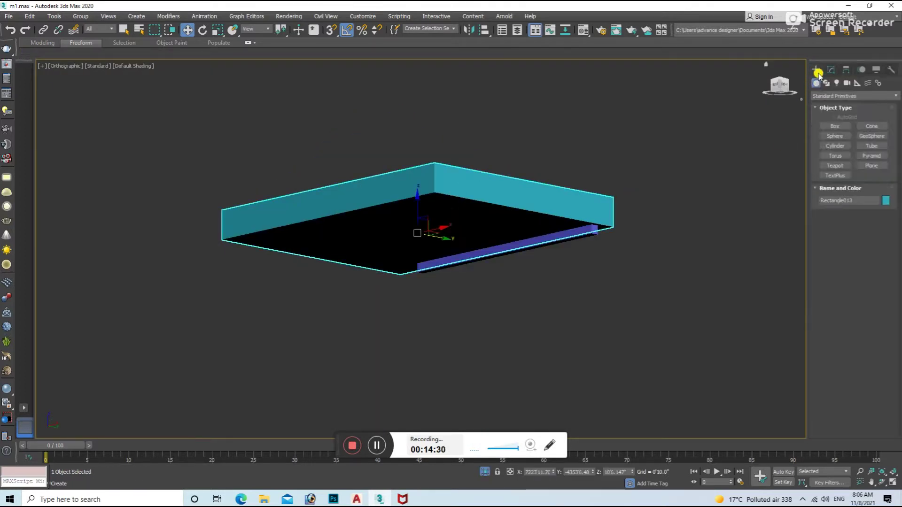
pyautogui.click(844, 96)
pyautogui.click(833, 117)
pyautogui.click(871, 165)
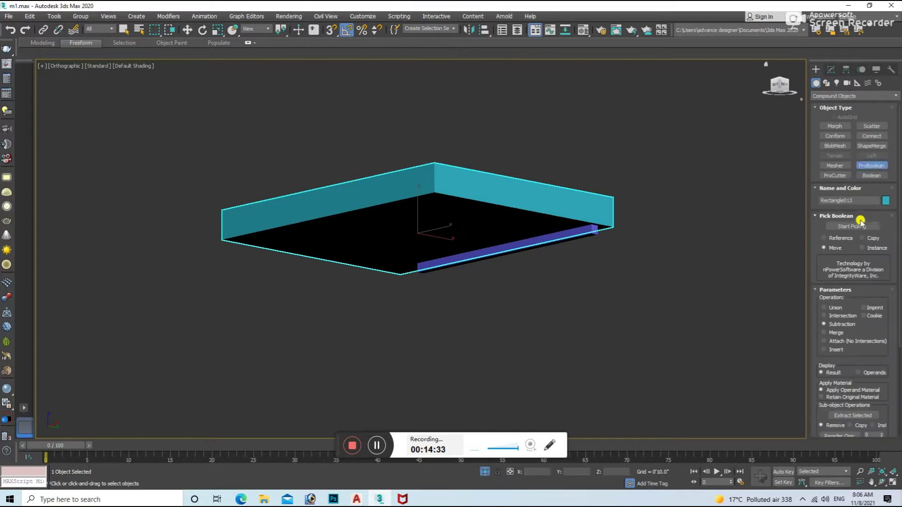
pyautogui.click(594, 241)
pyautogui.press('w')
pyautogui.press('t')
pyautogui.press('F3')
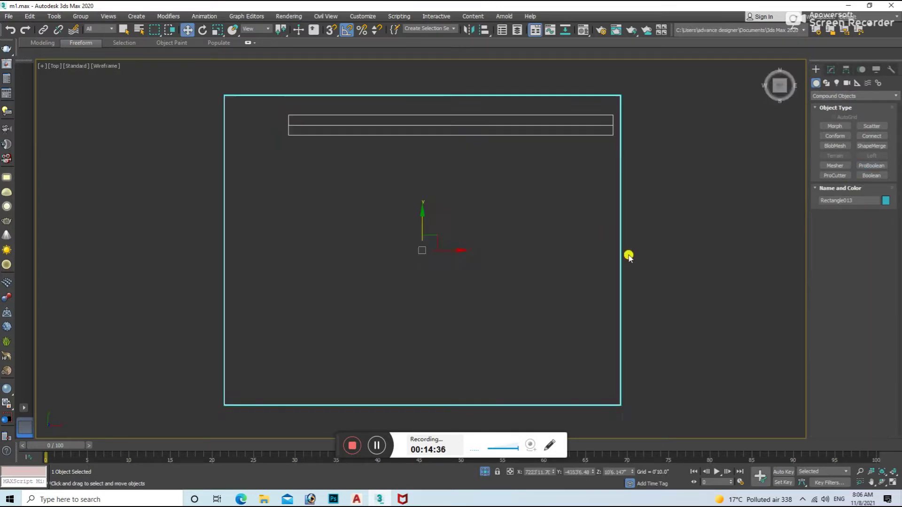
pyautogui.click(629, 256)
# Step: Draw a VRay plane light along the top strip
pyautogui.click(838, 84)
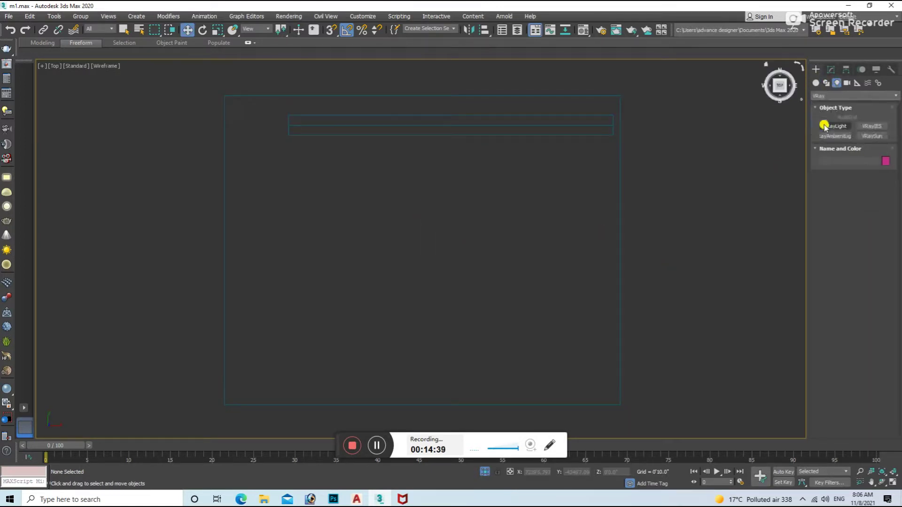
pyautogui.click(852, 130)
pyautogui.moveTo(288, 115); pyautogui.dragTo(613, 125)
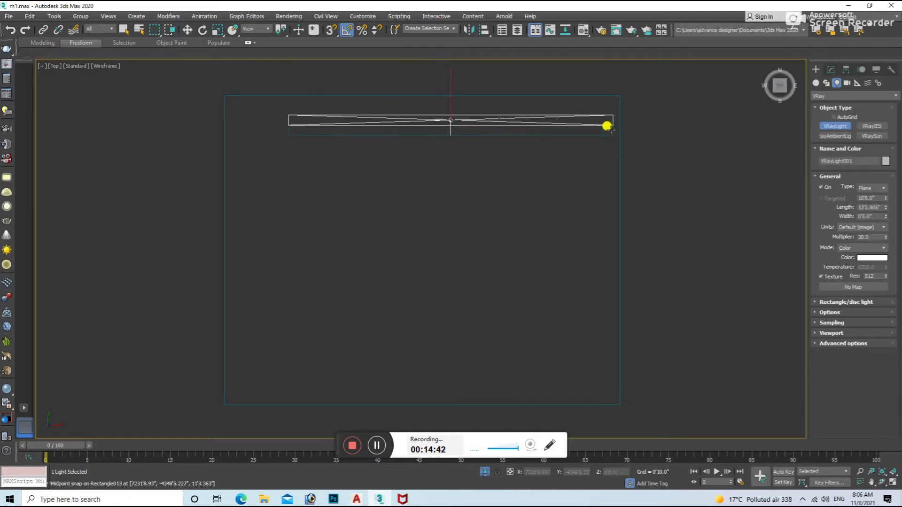
pyautogui.rightClick(609, 125)
# Step: Give the light a warm orange colour and make it invisible
pyautogui.click(842, 70)
pyautogui.click(873, 266)
pyautogui.moveTo(308, 91)
pyautogui.mouseDown()
pyautogui.moveTo(315, 103)
pyautogui.moveTo(301, 92)
pyautogui.moveTo(349, 102)
pyautogui.mouseUp()
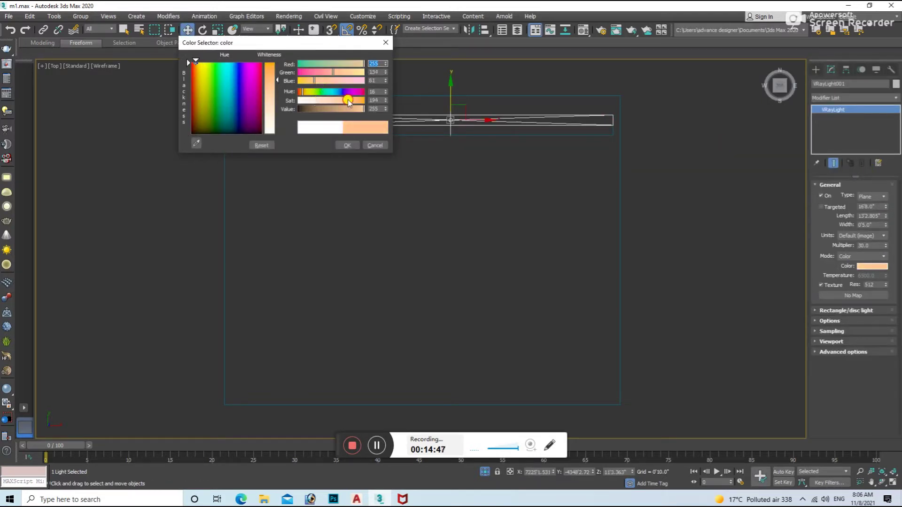
pyautogui.click(347, 145)
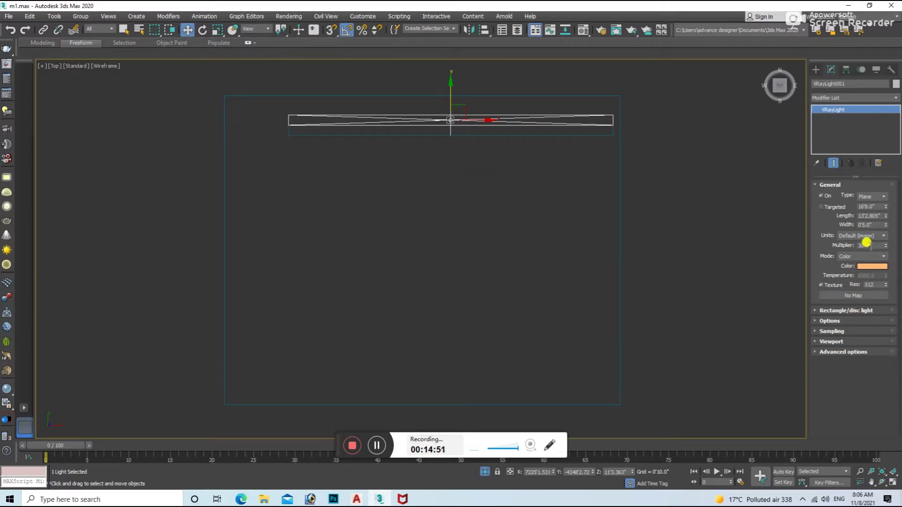
pyautogui.click(829, 322)
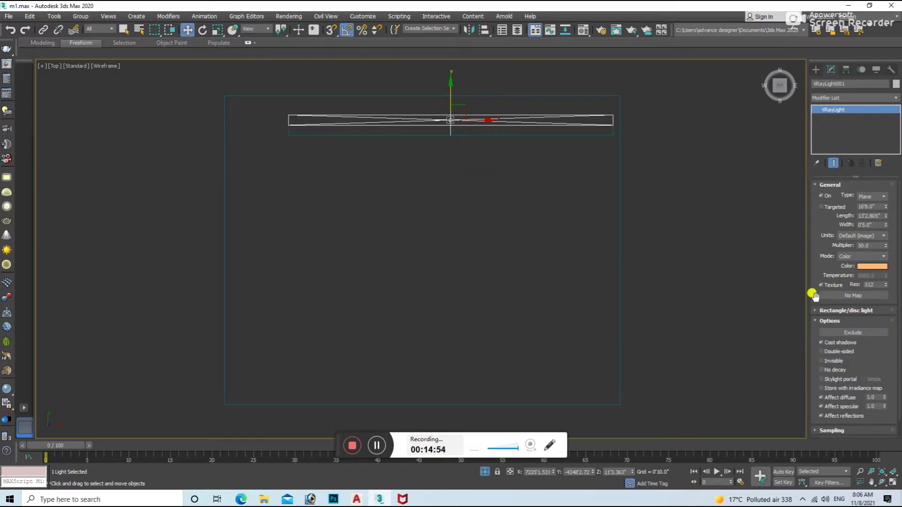
pyautogui.click(838, 361)
# Step: Adjust the light's height in Front view and unhide the rest of the scene
pyautogui.press('f')
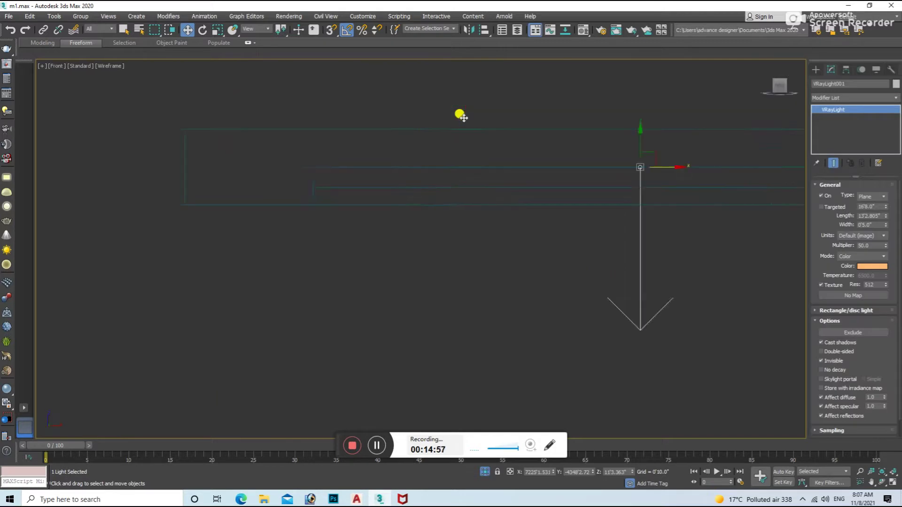
pyautogui.moveTo(446, 178); pyautogui.dragTo(446, 180)
pyautogui.moveTo(453, 183); pyautogui.dragTo(457, 181)
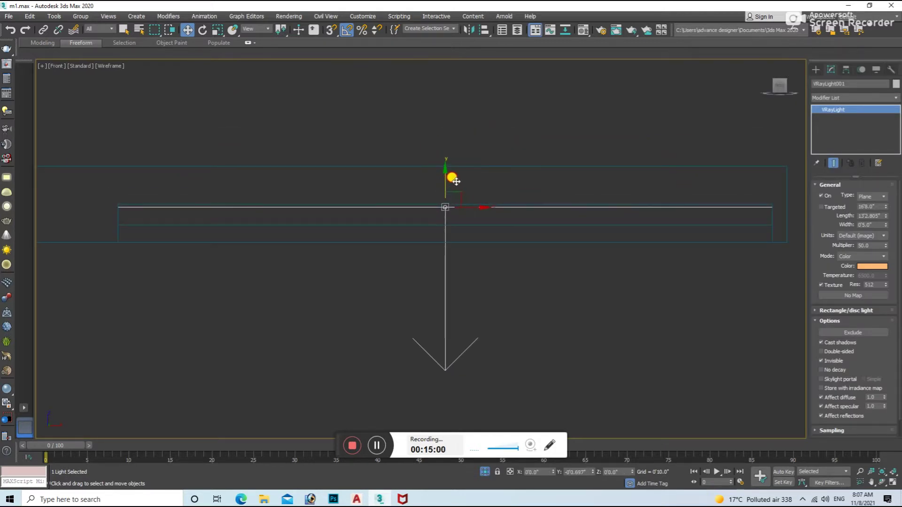
pyautogui.click(482, 475)
pyautogui.press('c')
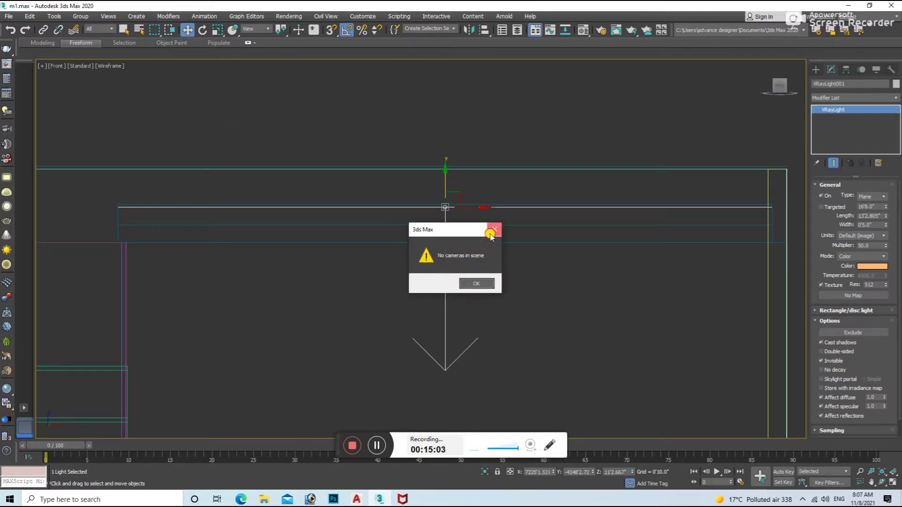
pyautogui.click(494, 230)
pyautogui.click(471, 294)
pyautogui.press('t')
pyautogui.press('F3')
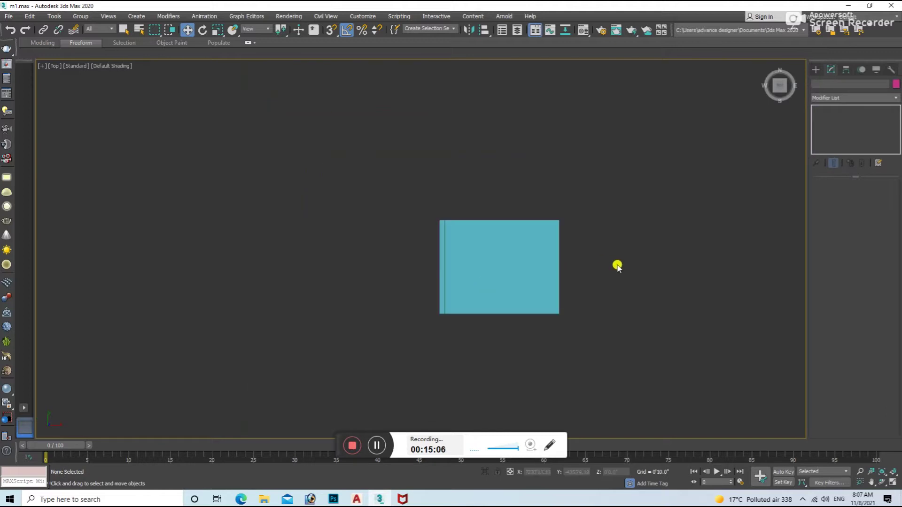
# Step: Place a VRayPhysicalCamera across the room in Top view and look through it
pyautogui.click(817, 69)
pyautogui.click(846, 96)
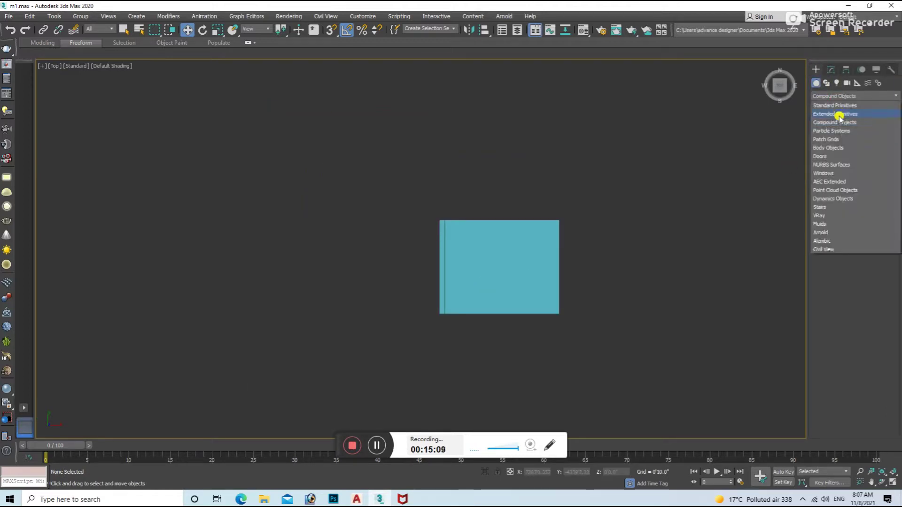
pyautogui.click(846, 107)
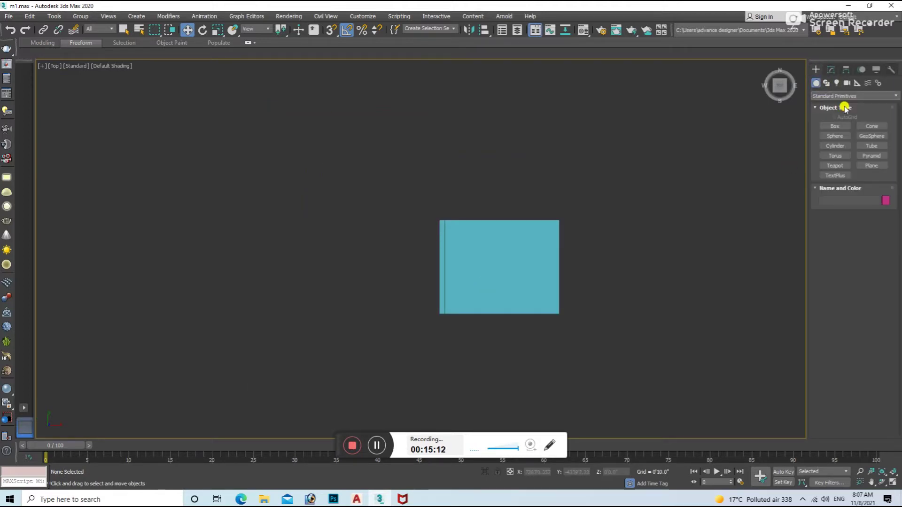
pyautogui.click(839, 85)
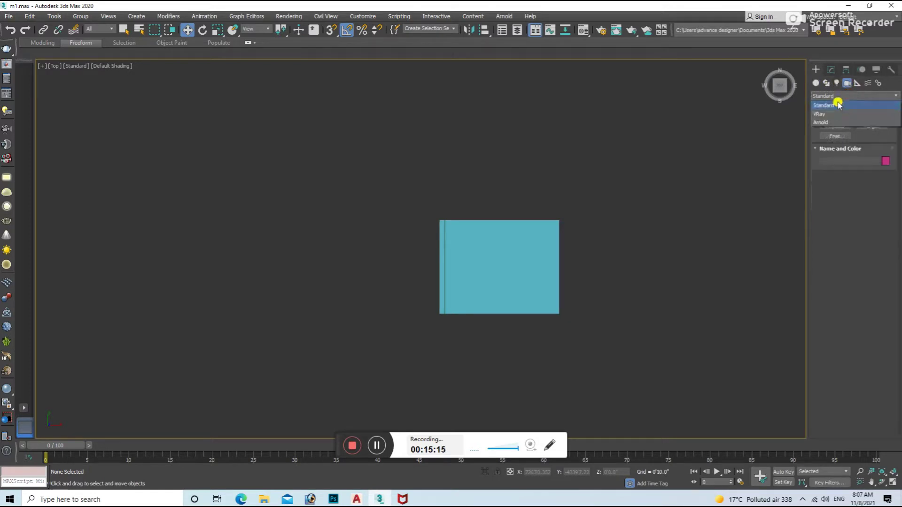
pyautogui.click(872, 126)
pyautogui.press('F3')
pyautogui.moveTo(605, 309); pyautogui.dragTo(579, 231)
pyautogui.press('c')
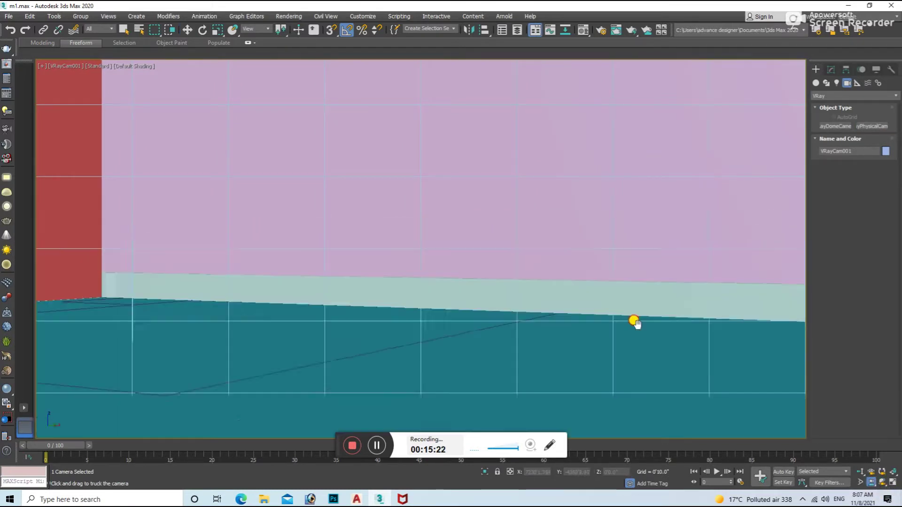
# Step: Frame the red and pink wall corner with safe frame on and a wider film gate
pyautogui.moveTo(594, 302); pyautogui.dragTo(579, 183)
pyautogui.hotkey('shift', 'f')
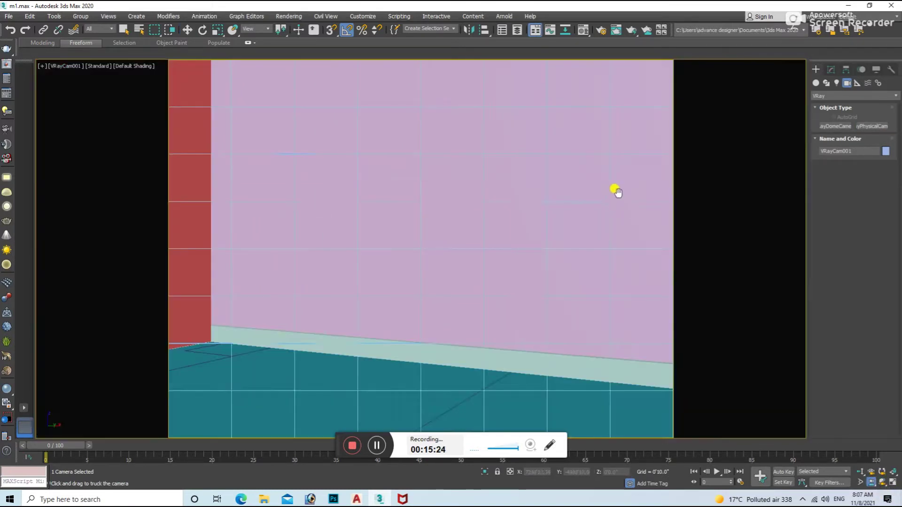
pyautogui.press('w')
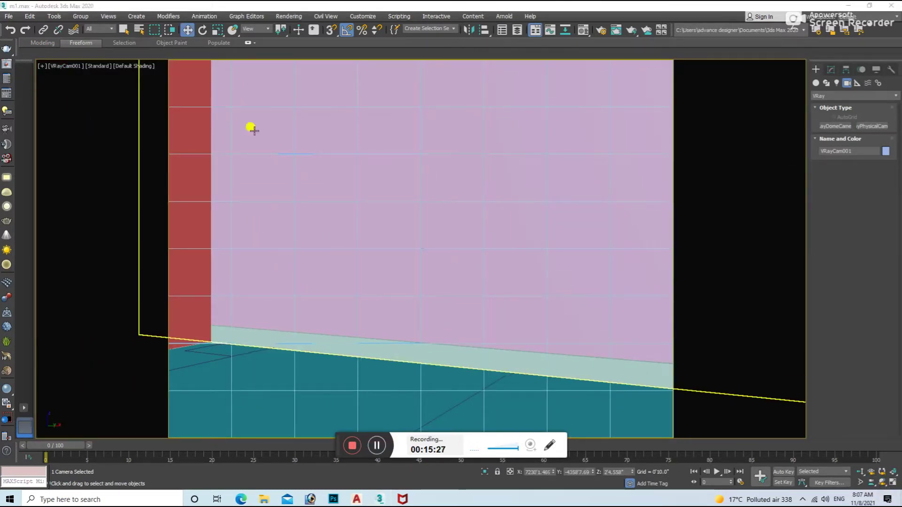
pyautogui.click(833, 69)
pyautogui.moveTo(888, 334); pyautogui.dragTo(890, 278)
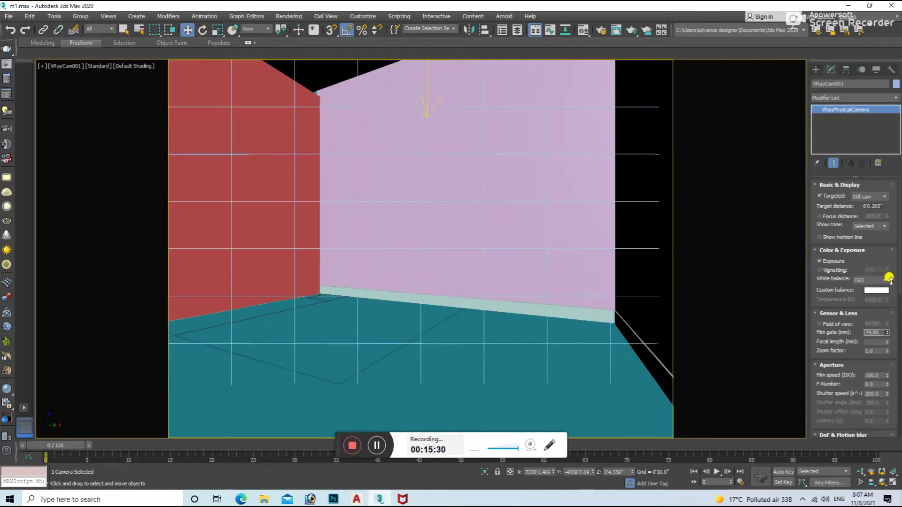
pyautogui.click(872, 484)
pyautogui.moveTo(573, 262); pyautogui.dragTo(550, 221)
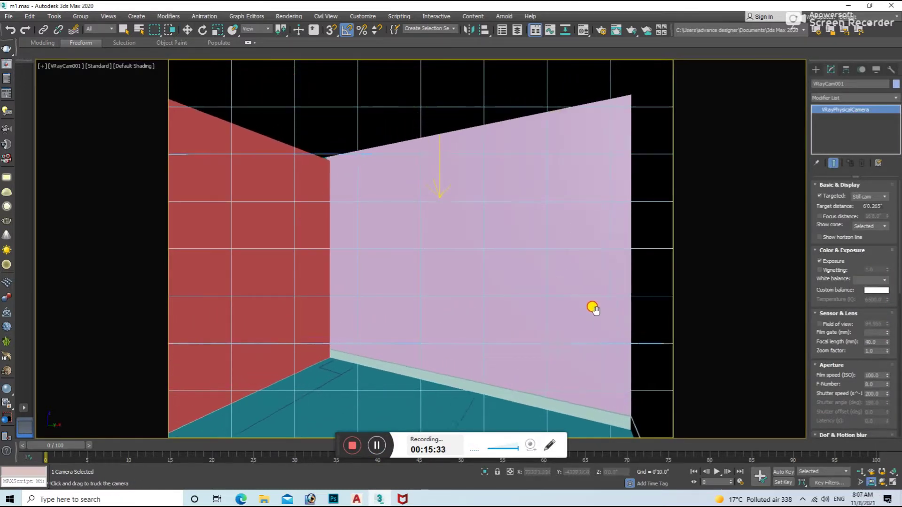
pyautogui.click(527, 102)
# Step: Open Render Setup and confirm the V-Ray prompt
pyautogui.click(80, 97)
pyautogui.click(6, 79)
pyautogui.click(487, 285)
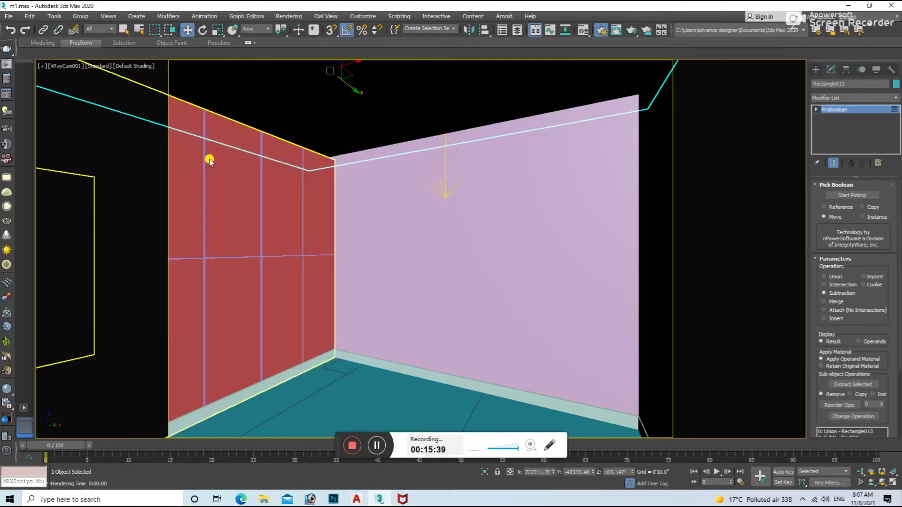
# Step: Choose a wider output size preset in the render settings
pyautogui.click(334, 226)
pyautogui.click(329, 311)
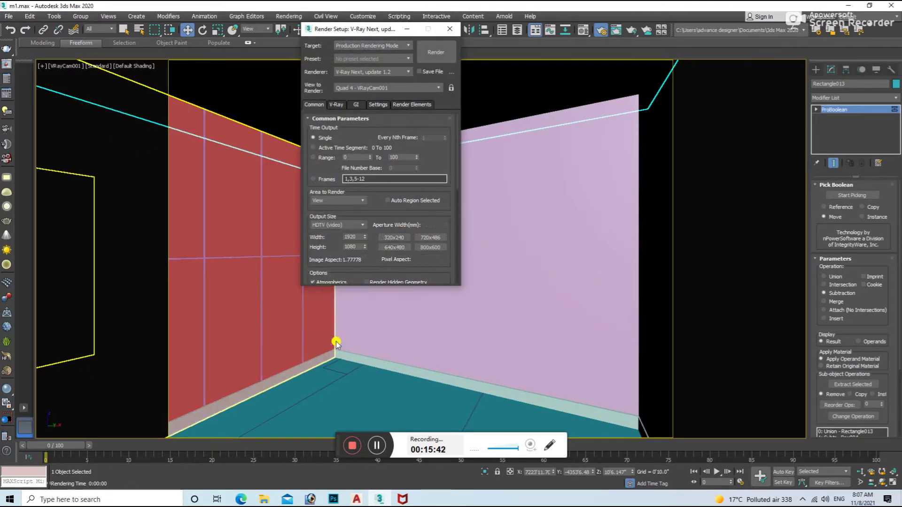
pyautogui.click(450, 29)
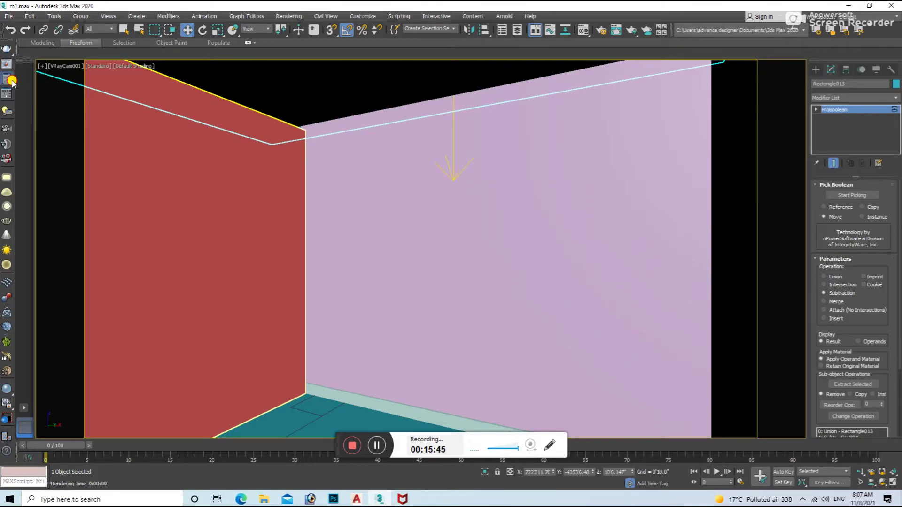
pyautogui.press('F10')
# Step: Select VRayCam001 and set its white balance to Custom and shutter speed to 5
pyautogui.click(451, 25)
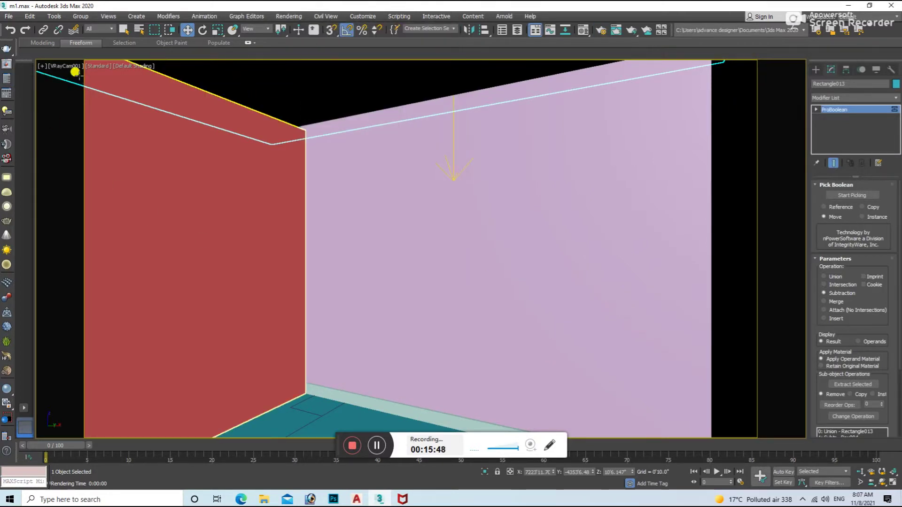
pyautogui.click(66, 68)
pyautogui.click(98, 244)
pyautogui.click(870, 280)
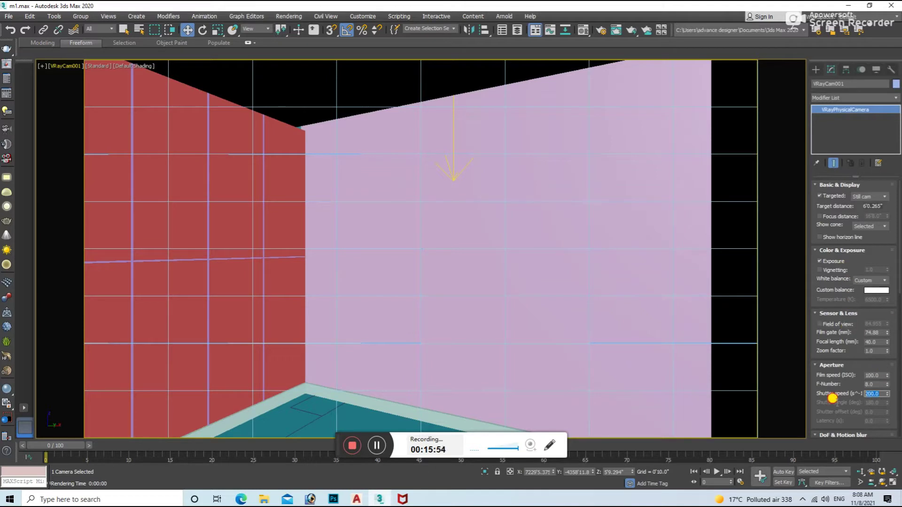
pyautogui.write('5')
# Step: Reselect the camera, widen the room framing, and run a test render
pyautogui.click(700, 199)
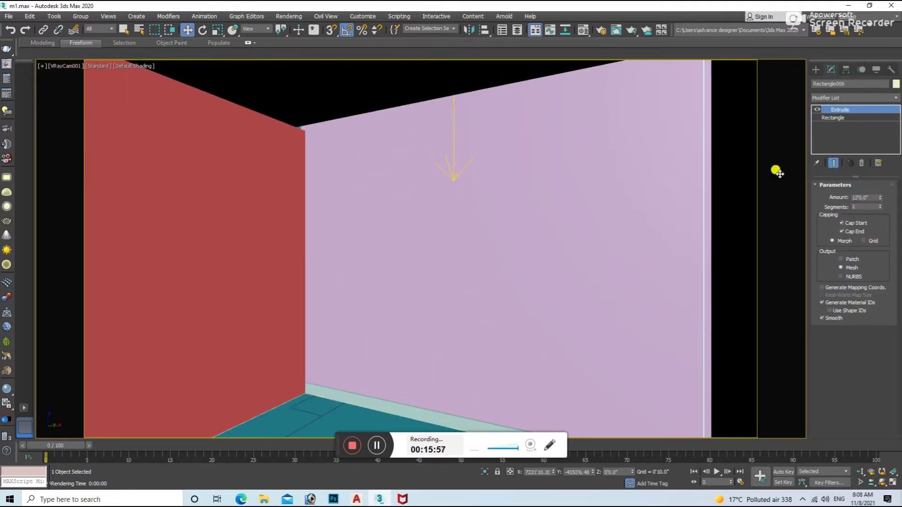
pyautogui.click(60, 66)
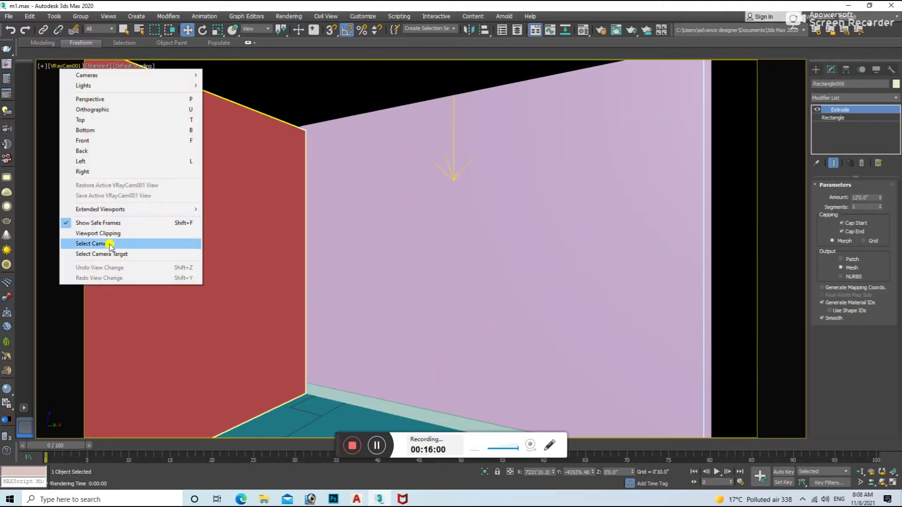
pyautogui.click(84, 243)
pyautogui.click(620, 292)
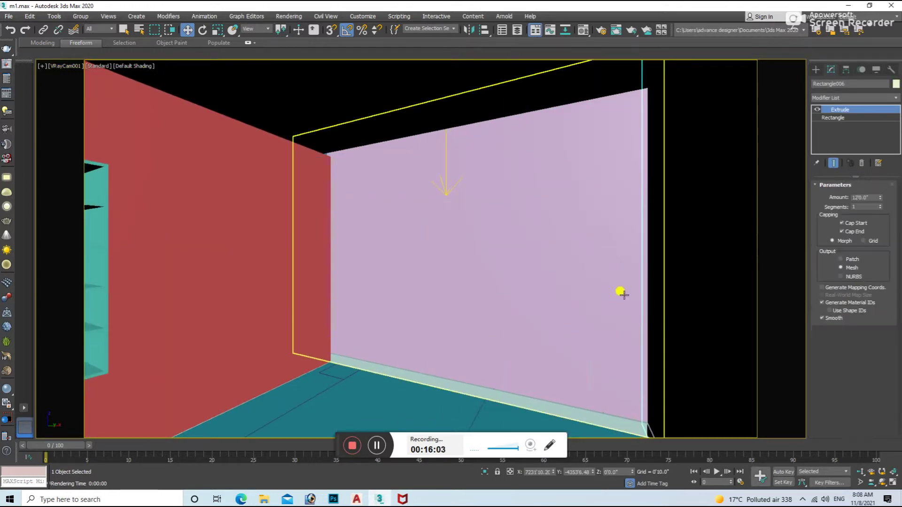
pyautogui.click(517, 272)
pyautogui.hotkey('shift', 'q')
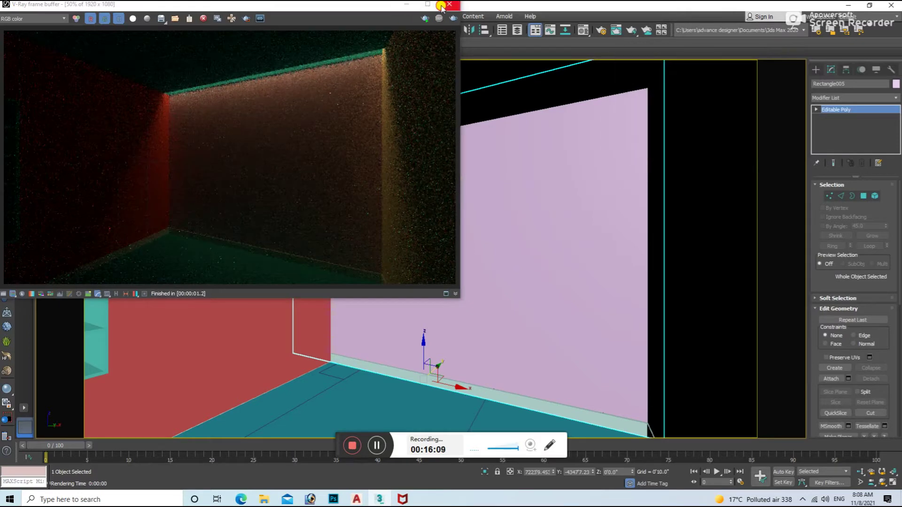
# Step: Close the finished render and return to the Top view with nothing selected
pyautogui.click(449, 4)
pyautogui.press('t')
pyautogui.scroll(-10, 423, 167)
pyautogui.click(786, 135)
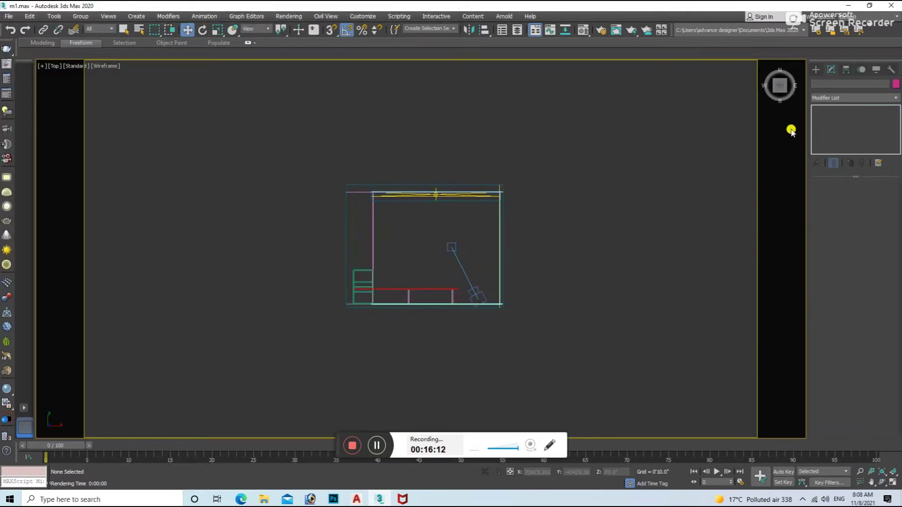
# Step: With snaps on, draw a VRayLight plane spanning the whole room in Top view
pyautogui.click(819, 69)
pyautogui.click(839, 84)
pyautogui.click(835, 126)
pyautogui.press('s')
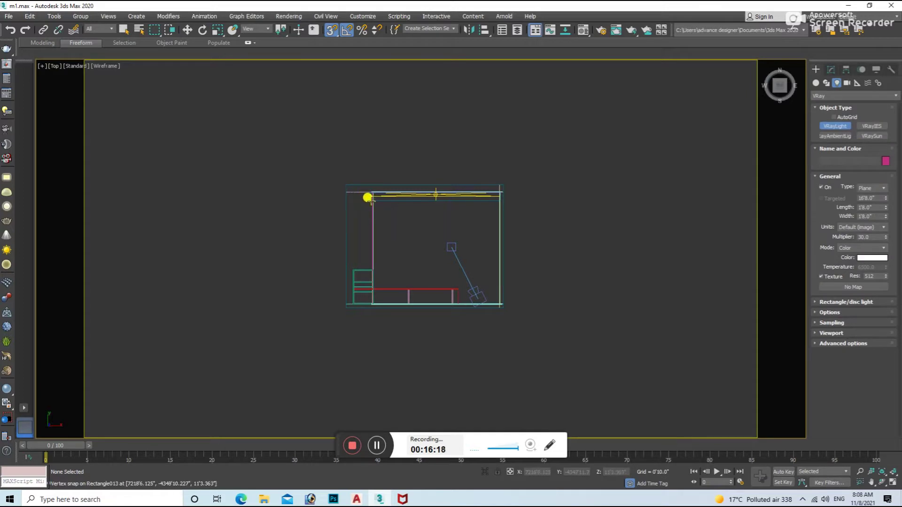
pyautogui.scroll(5, 369, 194)
pyautogui.scroll(-3, 368, 196)
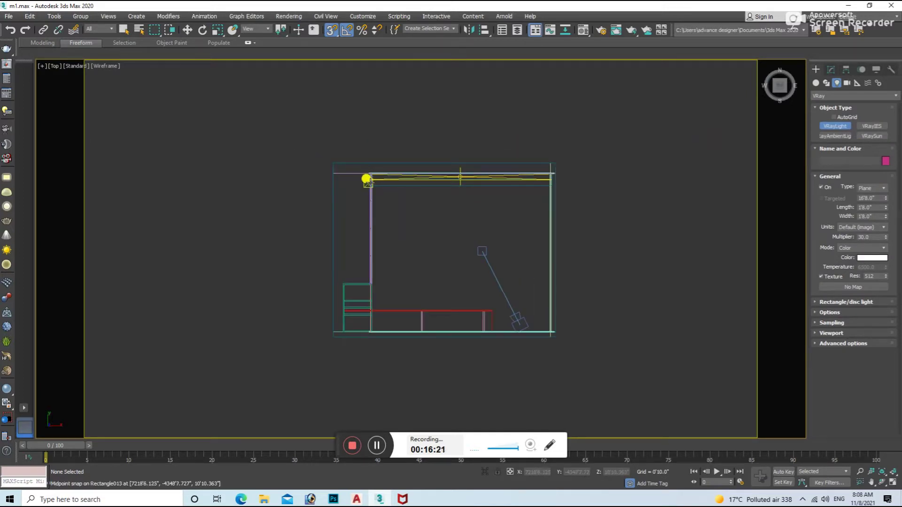
pyautogui.moveTo(369, 181); pyautogui.dragTo(545, 329)
# Step: Raise the plane light up to just below the ceiling in Front view
pyautogui.press('w')
pyautogui.press('f')
pyautogui.scroll(-3, 549, 275)
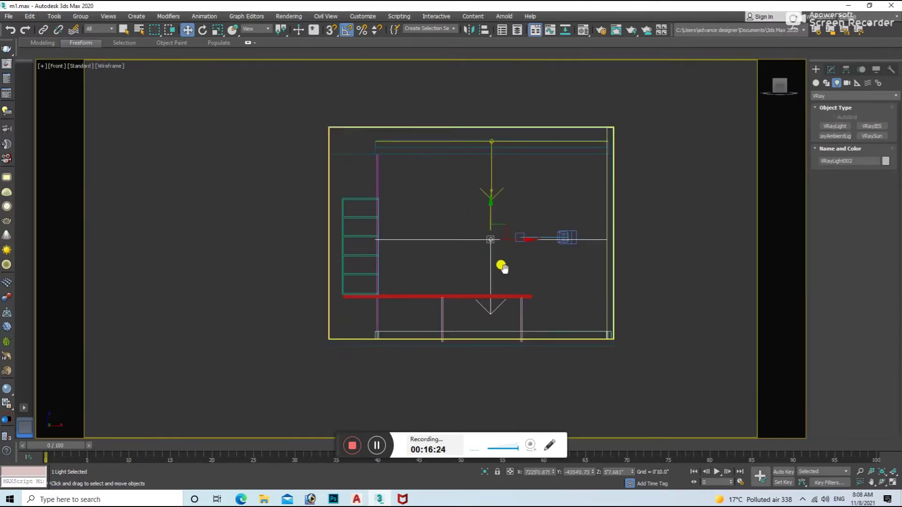
pyautogui.moveTo(489, 224); pyautogui.dragTo(517, 160)
pyautogui.scroll(3, 517, 160)
pyautogui.scroll(2, 506, 175)
pyautogui.moveTo(421, 173)
pyautogui.mouseDown()
pyautogui.moveTo(433, 157)
pyautogui.moveTo(441, 162)
pyautogui.mouseUp()
pyautogui.click(839, 69)
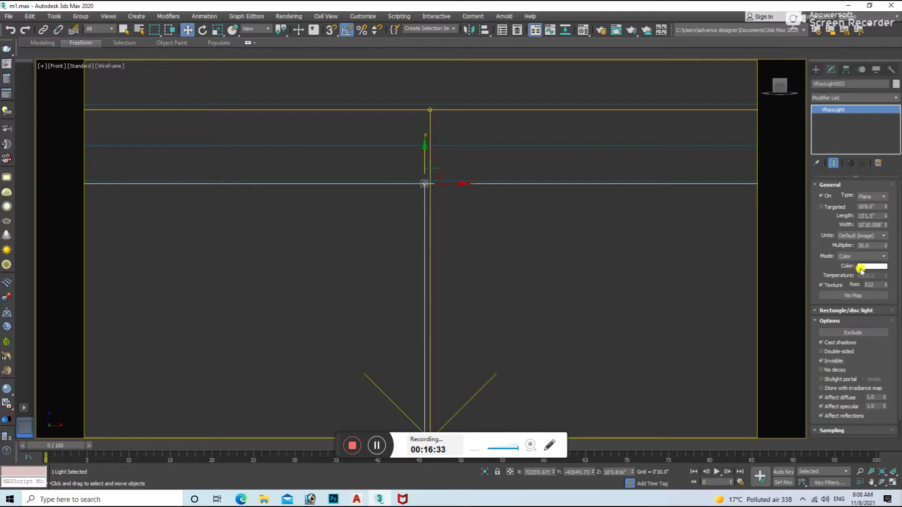
# Step: Test-render the shaded camera view with the new light
pyautogui.press('c')
pyautogui.press('F3')
pyautogui.click(486, 228)
pyautogui.hotkey('shift', 'q')
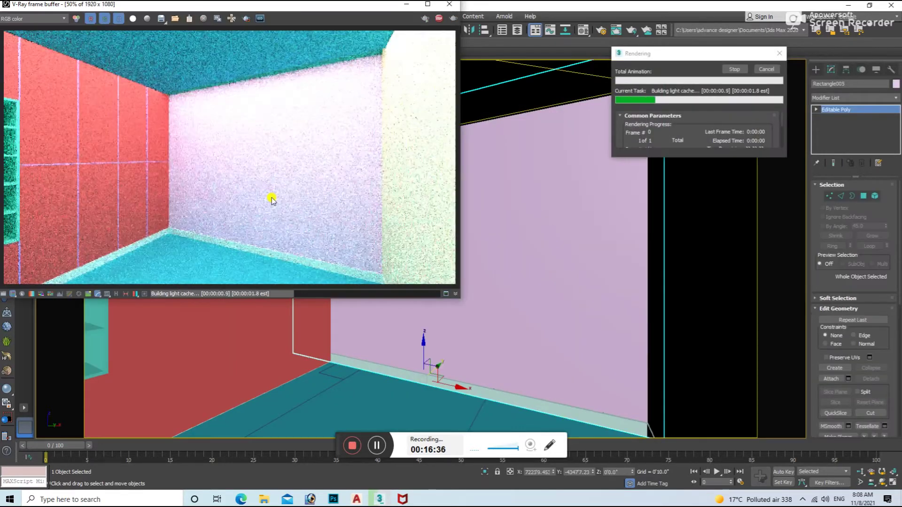
pyautogui.click(449, 4)
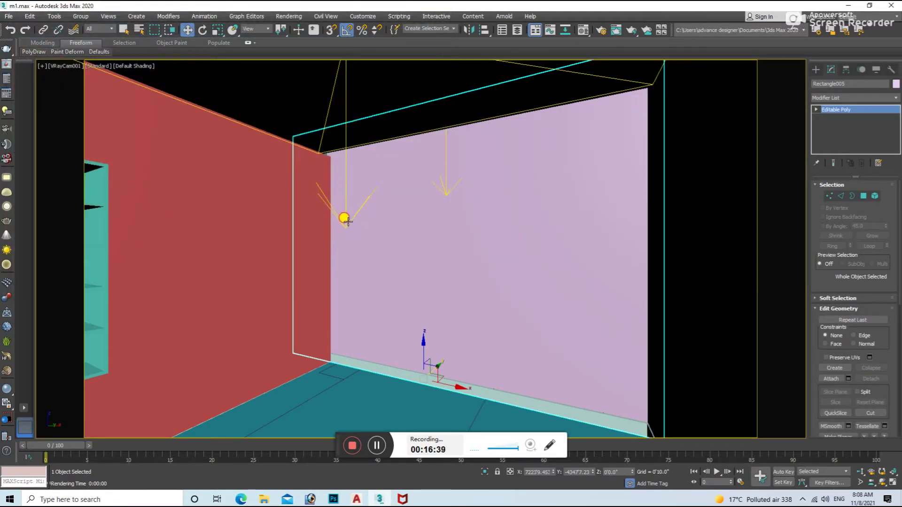
# Step: Re-render the camera view and dismiss the scene corruption warning
pyautogui.click(347, 219)
pyautogui.scroll(-3, 865, 290)
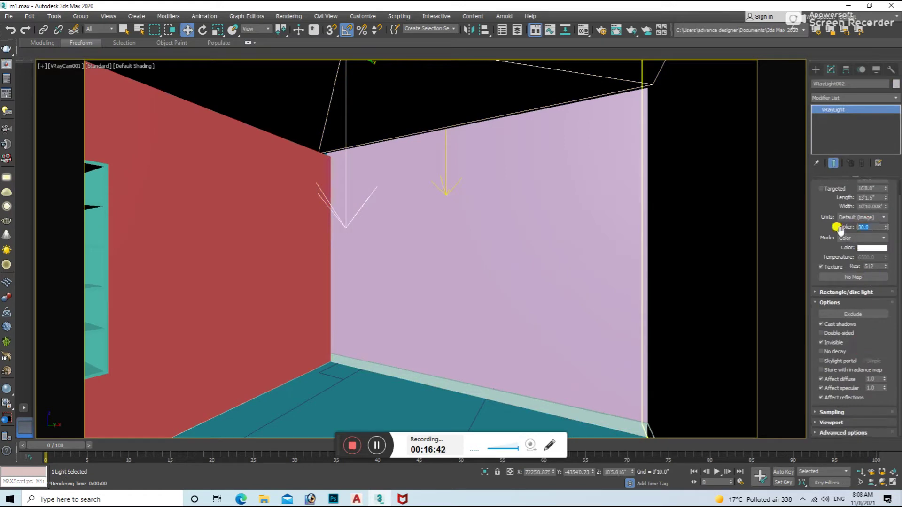
pyautogui.click(618, 290)
pyautogui.hotkey('shift', 'q')
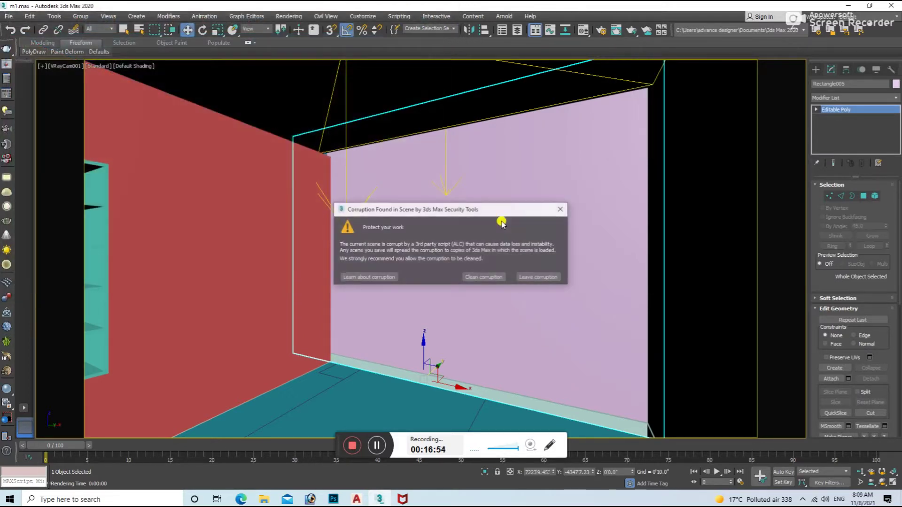
pyautogui.click(566, 214)
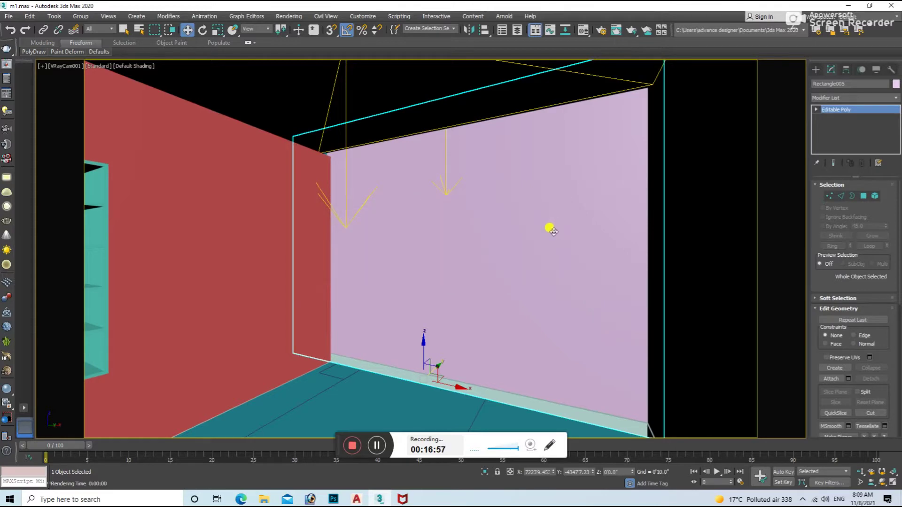
# Step: Return to the wireframe Top view with nothing selected
pyautogui.press('t')
pyautogui.press('F3')
pyautogui.click(571, 276)
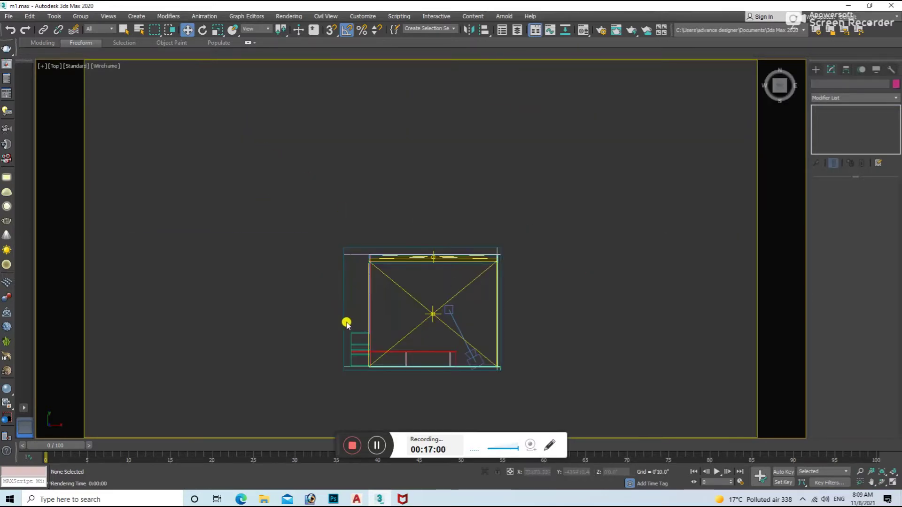
pyautogui.click(266, 500)
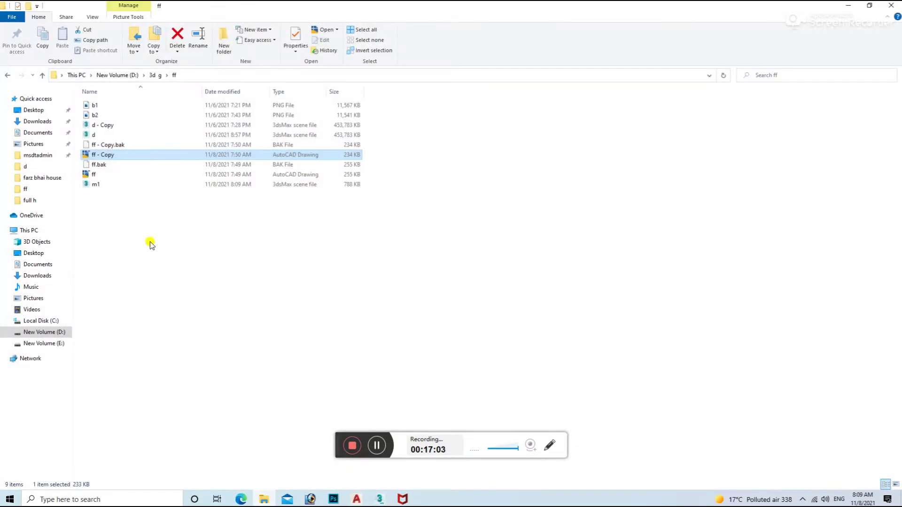
# Step: From Downloads, open the Modern Bed folder and drag its .max file onto 3ds Max
pyautogui.click(38, 122)
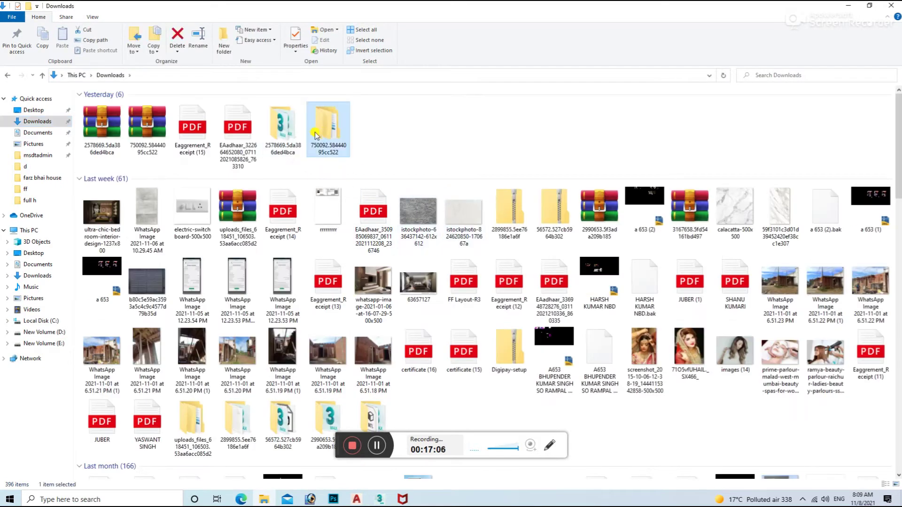
pyautogui.doubleClick(301, 135)
pyautogui.click(8, 75)
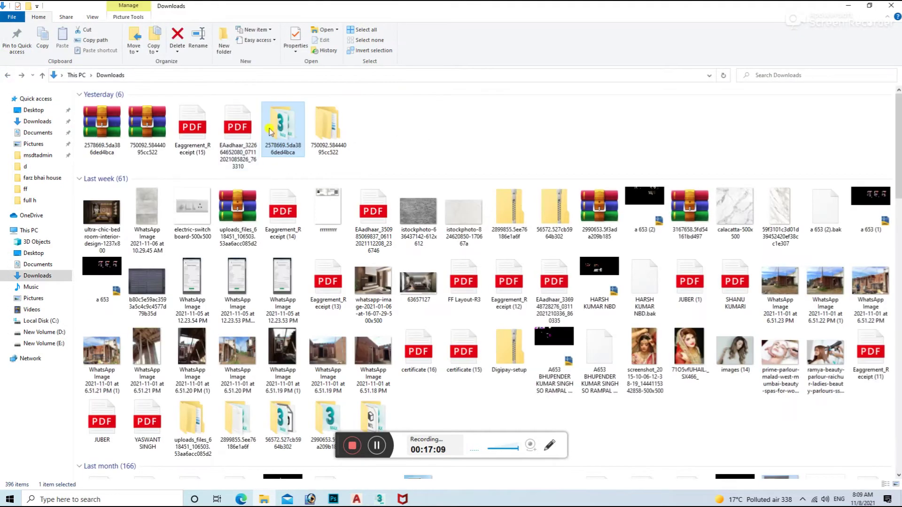
pyautogui.doubleClick(327, 135)
pyautogui.doubleClick(164, 111)
pyautogui.moveTo(97, 135)
pyautogui.mouseDown()
pyautogui.moveTo(376, 499)
pyautogui.moveTo(571, 398)
pyautogui.mouseUp()
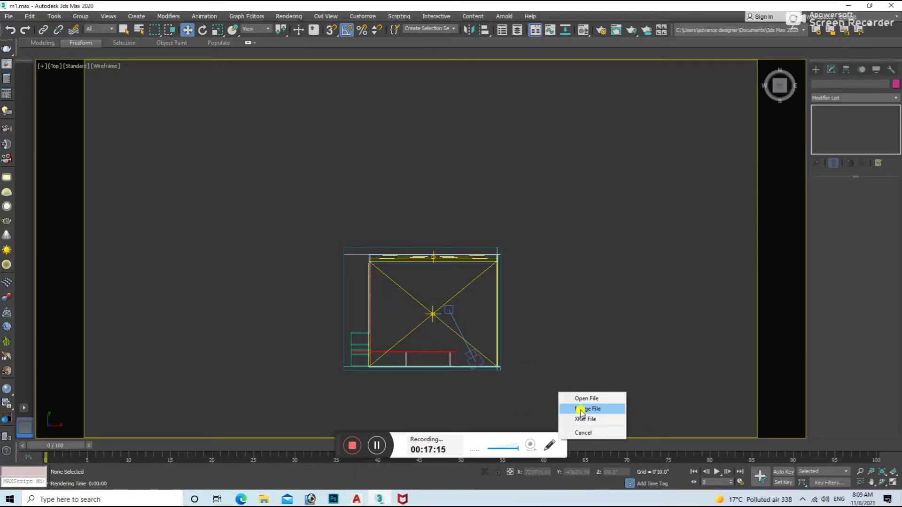
# Step: Merge the Modern Bed file into the scene, clearing the warning, obsolete-file and converter dialogs
pyautogui.click(581, 409)
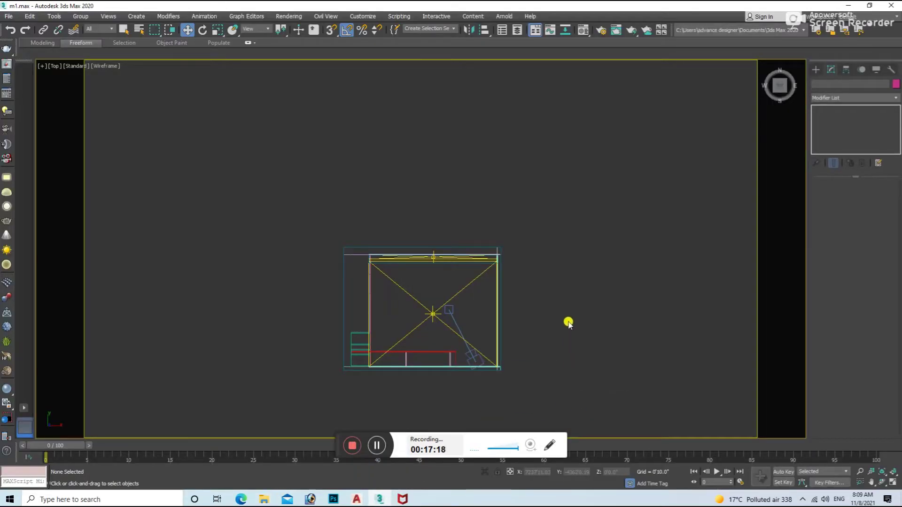
pyautogui.click(563, 210)
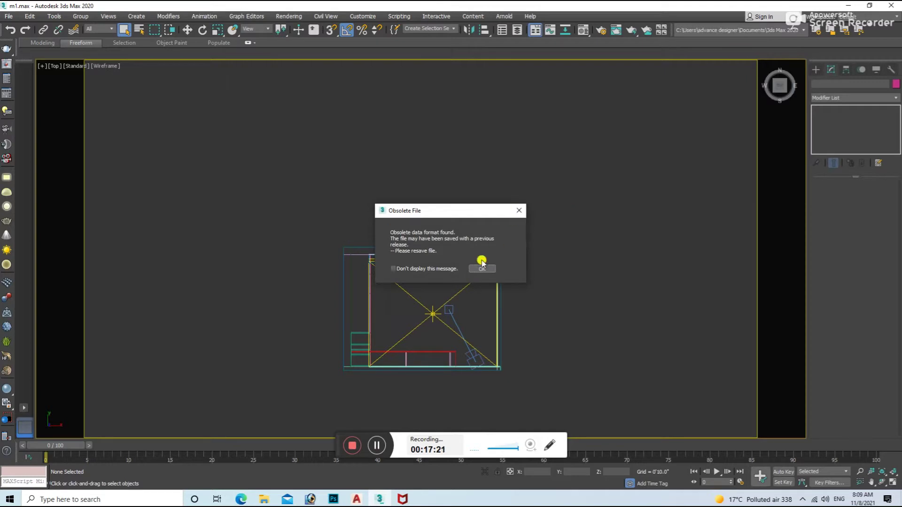
pyautogui.click(482, 267)
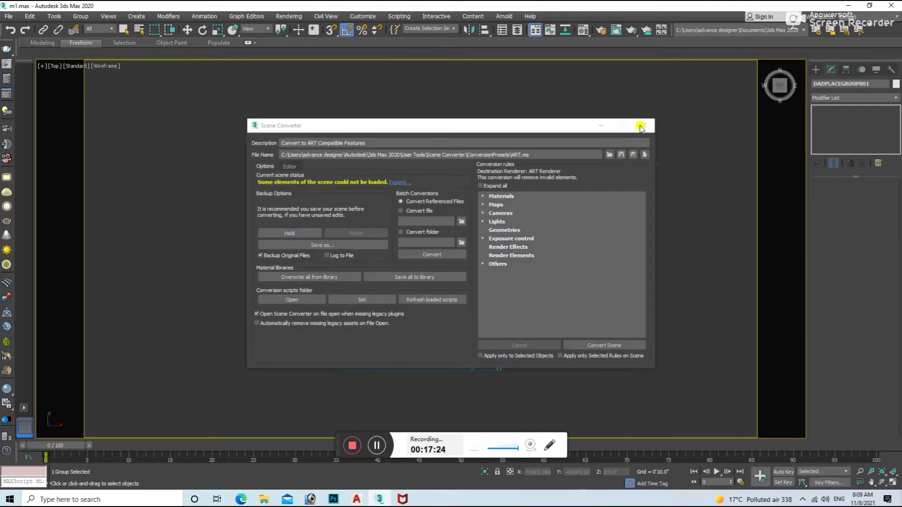
pyautogui.click(645, 124)
# Step: Move the bed group inside the room against the top wall
pyautogui.scroll(2, 621, 177)
pyautogui.moveTo(596, 254); pyautogui.dragTo(419, 268)
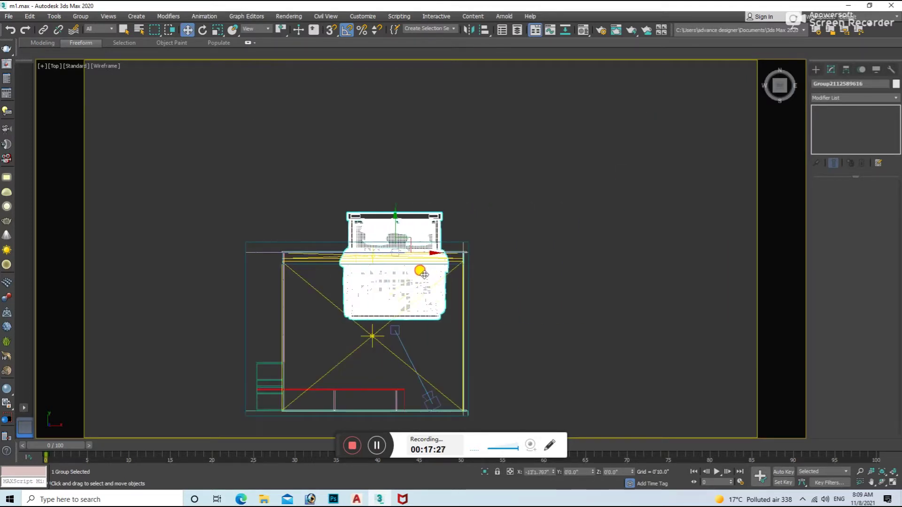
pyautogui.scroll(2, 376, 282)
pyautogui.moveTo(463, 192); pyautogui.dragTo(466, 250)
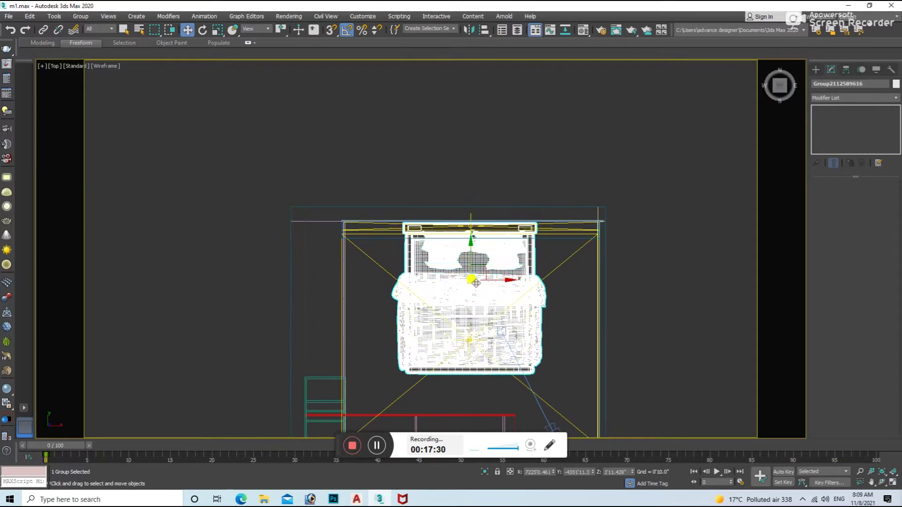
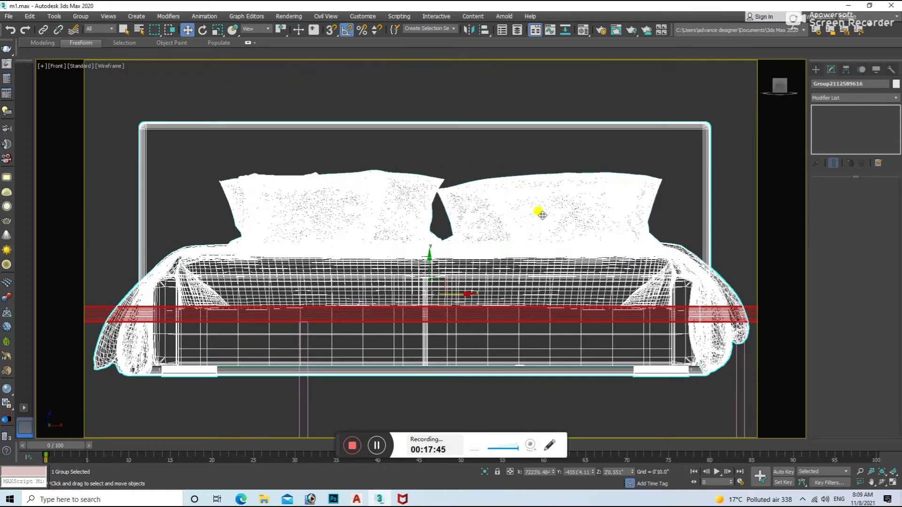
# Step: Move the bed group down into place in the Front viewport
pyautogui.scroll(-5, 541, 215)
pyautogui.moveTo(510, 234); pyautogui.dragTo(521, 267)
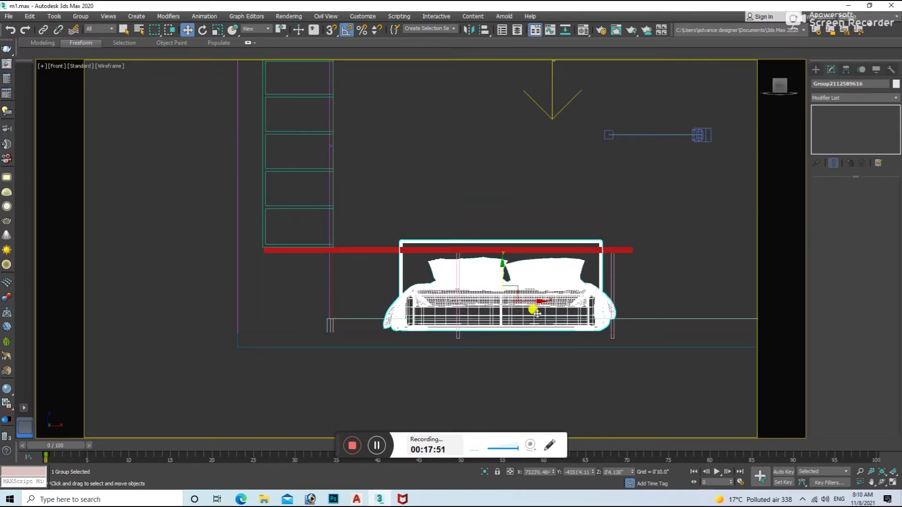
pyautogui.scroll(5, 518, 276)
pyautogui.moveTo(584, 281); pyautogui.dragTo(593, 290)
# Step: Aim VRayCam001 at the pink wall and bed in shaded view, then render a V-Ray test
pyautogui.press('c')
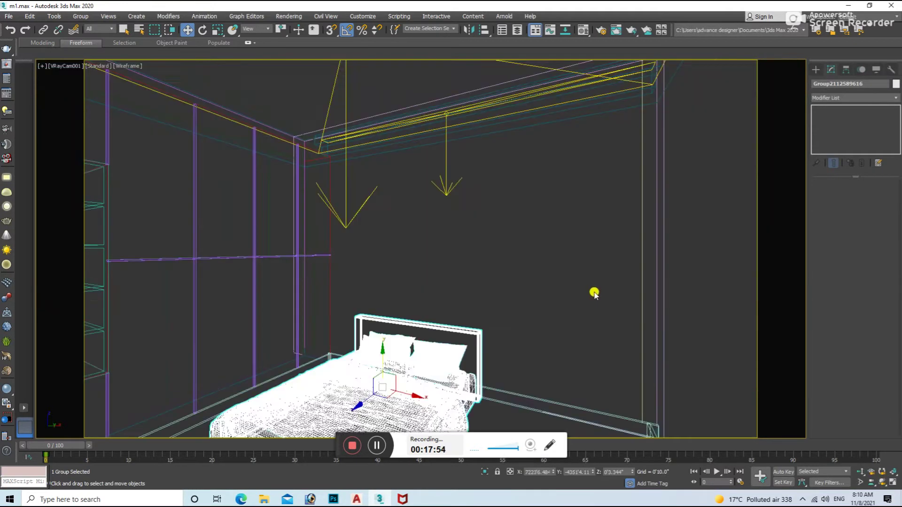
pyautogui.press('F3')
pyautogui.click(513, 311)
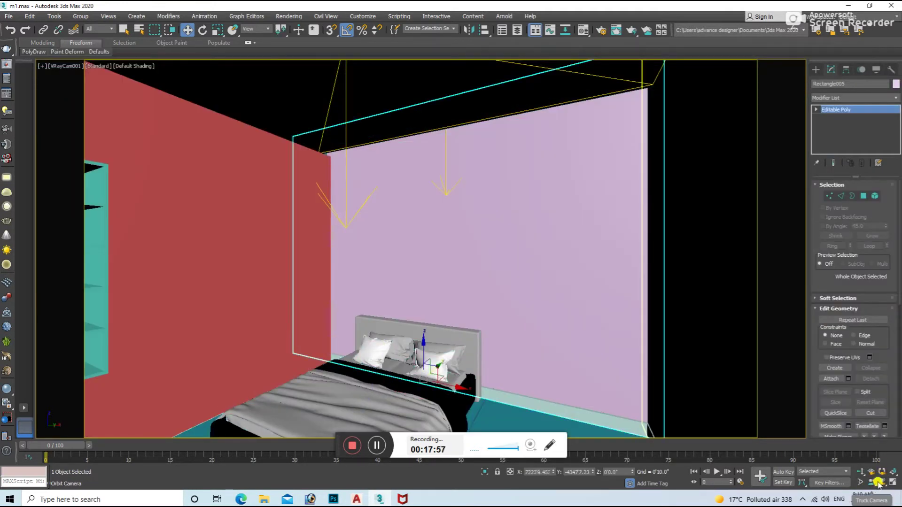
pyautogui.moveTo(644, 353); pyautogui.dragTo(621, 246)
pyautogui.rightClick(552, 286)
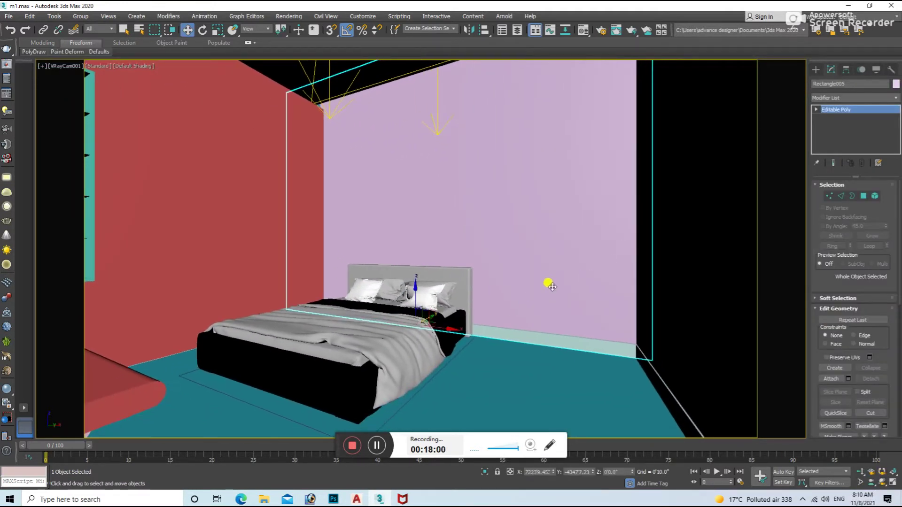
pyautogui.hotkey('shift', 'q')
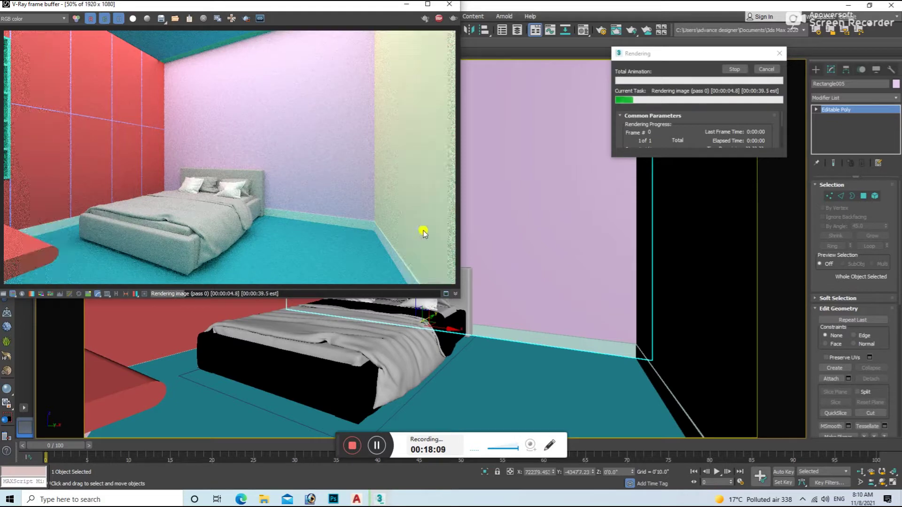
# Step: Nudge the bed group slightly up in the Top wireframe view
pyautogui.click(456, 6)
pyautogui.click(371, 348)
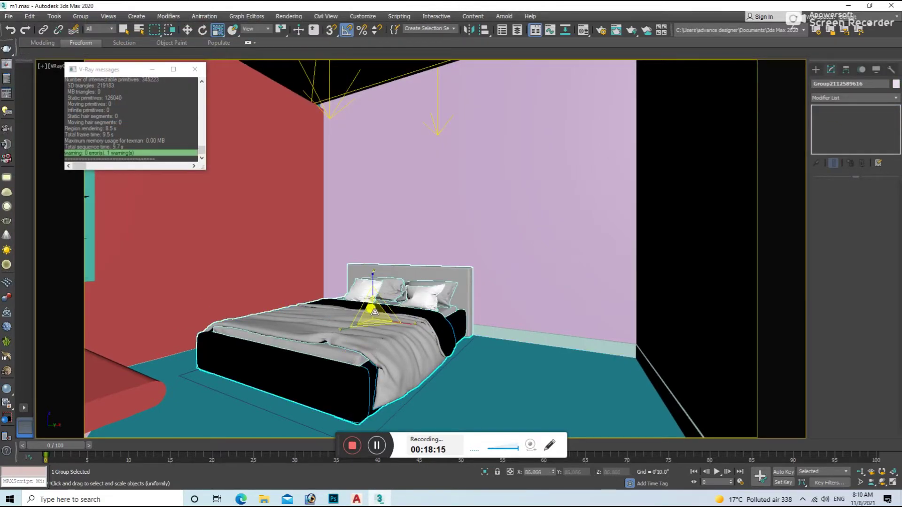
pyautogui.moveTo(368, 312); pyautogui.dragTo(369, 306)
pyautogui.press('t')
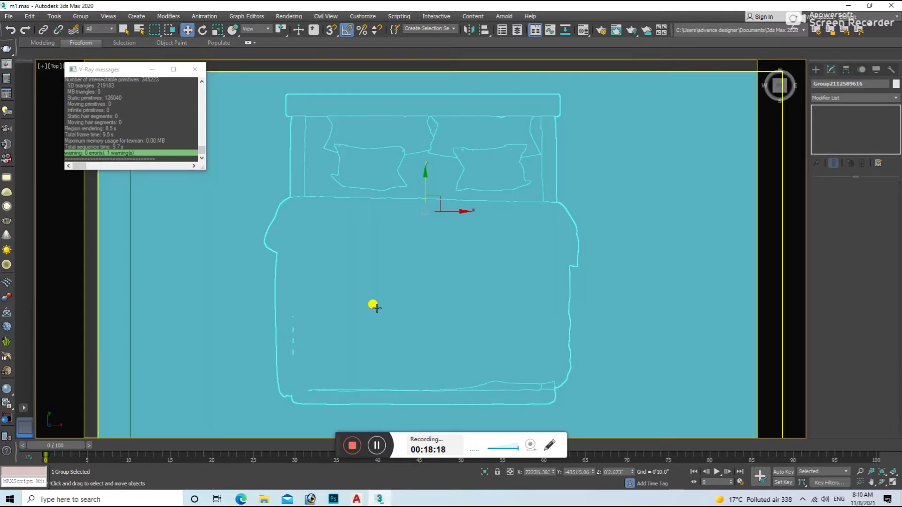
pyautogui.press('F3')
pyautogui.scroll(2, 373, 304)
pyautogui.moveTo(437, 214); pyautogui.dragTo(439, 212)
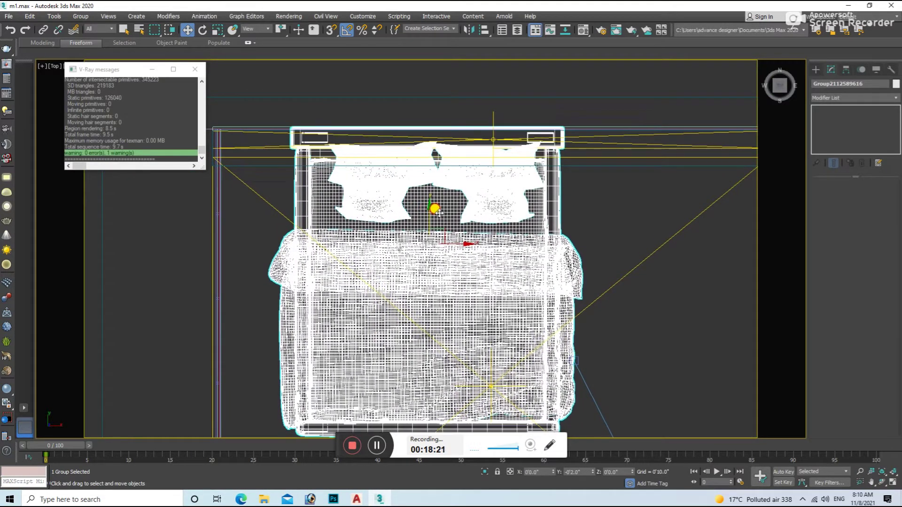
pyautogui.scroll(-3, 440, 214)
# Step: Re-render the VRayCam001 view with V-Ray to check the bed
pyautogui.press('c')
pyautogui.press('F3')
pyautogui.click(461, 237)
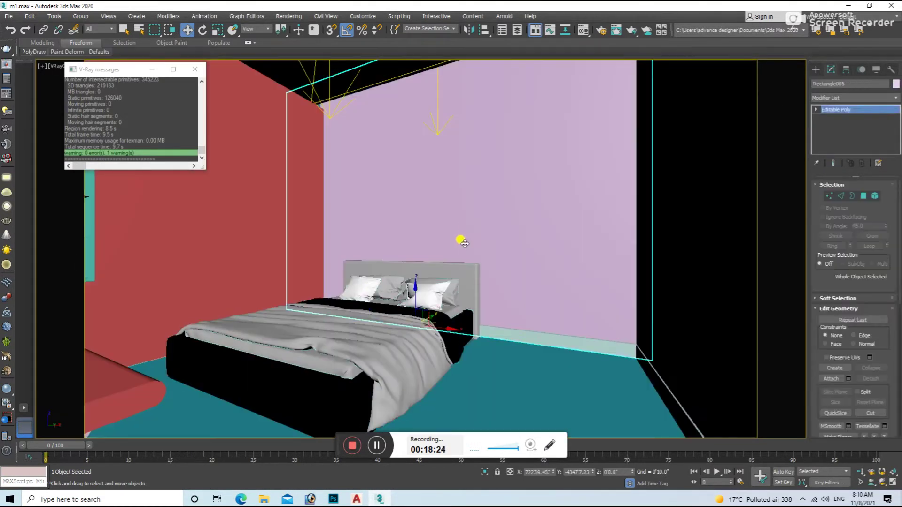
pyautogui.hotkey('shift', 'q')
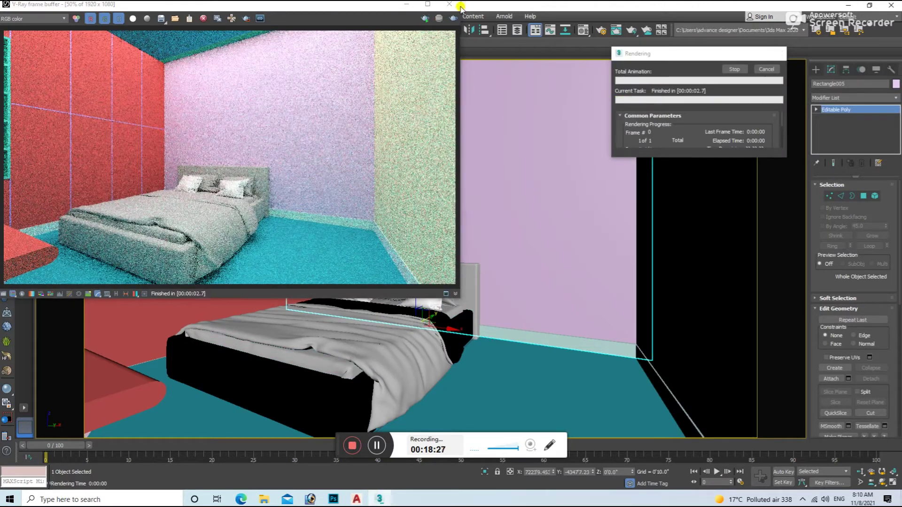
pyautogui.click(449, 4)
# Step: Open File > Reference > Asset Tracking to list the missing maps
pyautogui.click(35, 53)
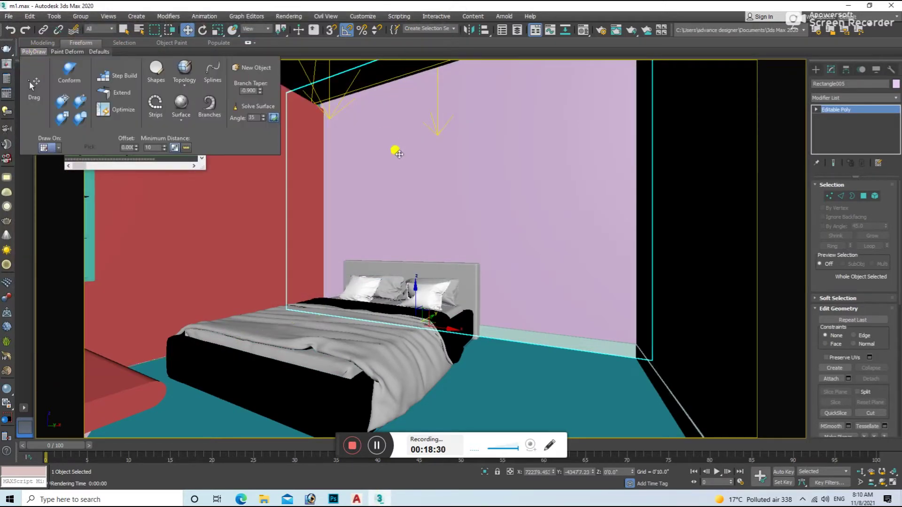
pyautogui.click(8, 16)
pyautogui.click(141, 232)
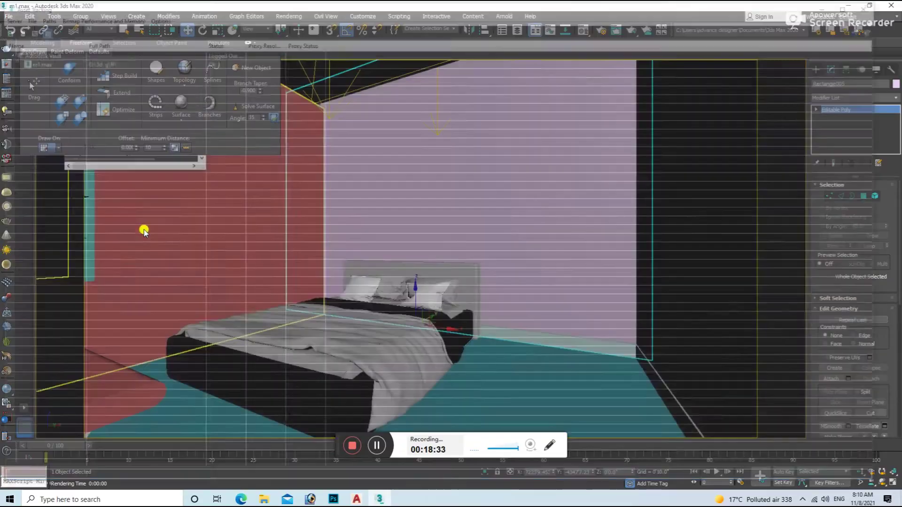
# Step: Select all seven missing bed maps and choose Set Path
pyautogui.click(235, 83)
pyautogui.keyDown('shift'); pyautogui.click(243, 136); pyautogui.keyUp('shift')
pyautogui.rightClick(243, 136)
pyautogui.click(213, 157)
pyautogui.click(544, 249)
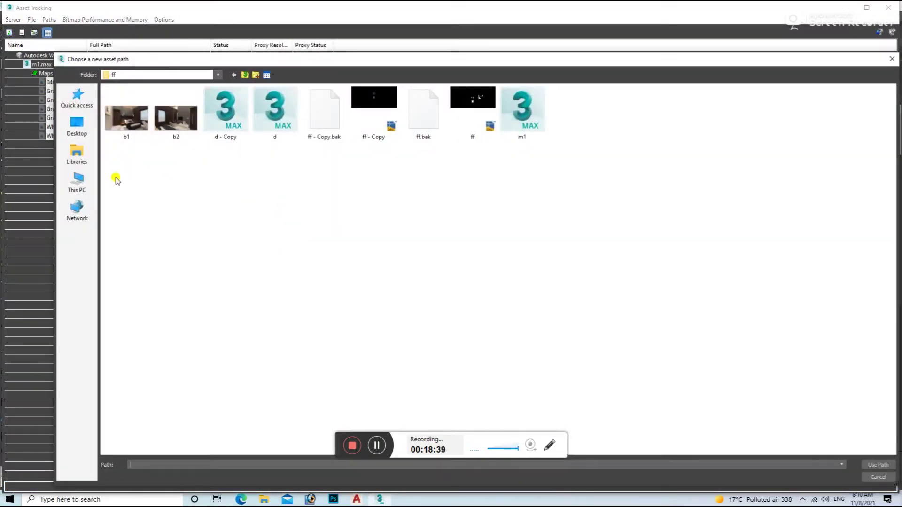
# Step: Point the missing maps to Downloads\...\Modern Bed\maps and confirm for all
pyautogui.click(77, 181)
pyautogui.doubleClick(434, 111)
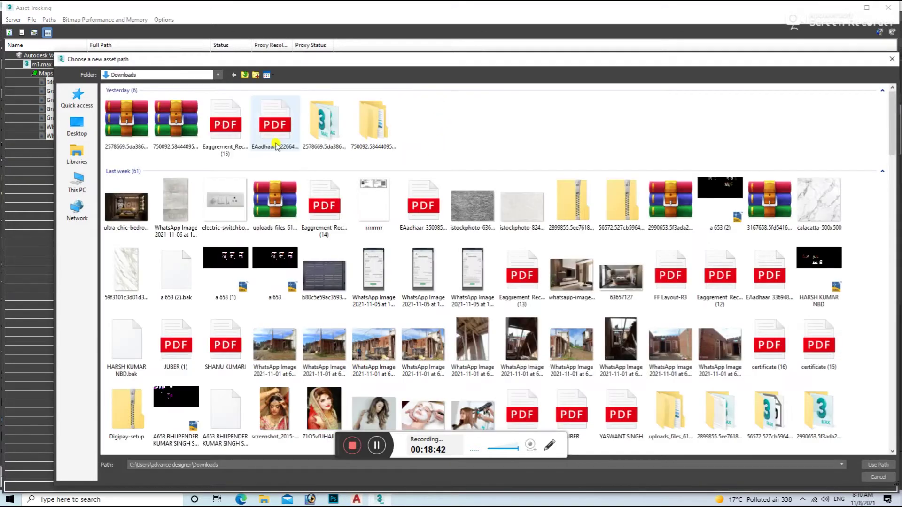
pyautogui.doubleClick(321, 119)
pyautogui.doubleClick(128, 99)
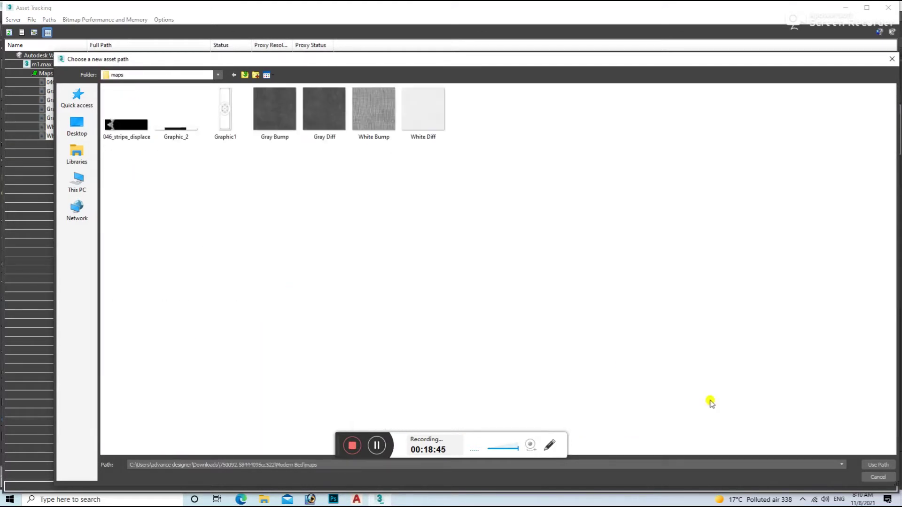
pyautogui.click(427, 138)
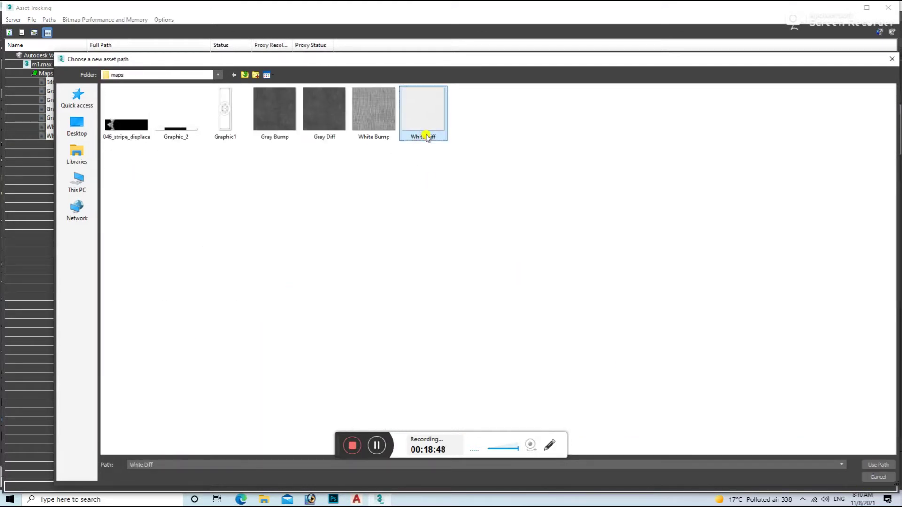
pyautogui.click(869, 468)
pyautogui.click(504, 266)
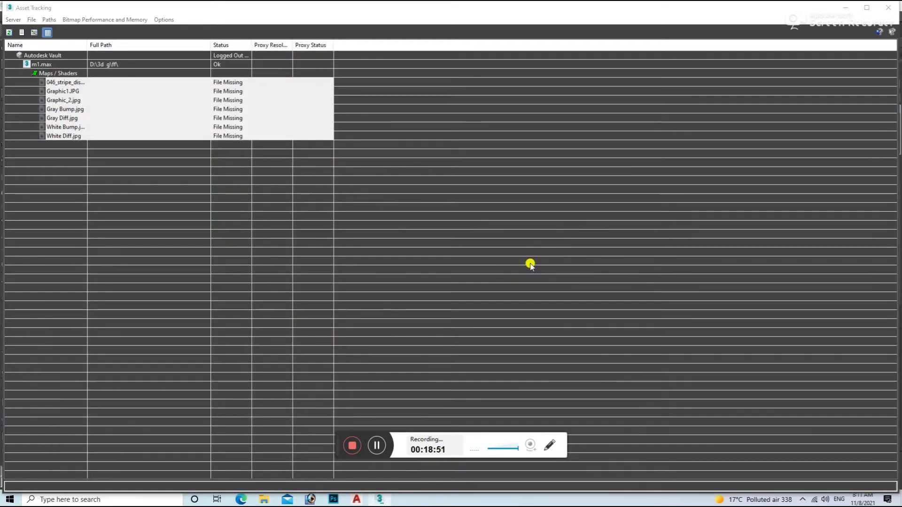
# Step: Render the scene to check the relinked bed textures
pyautogui.click(888, 7)
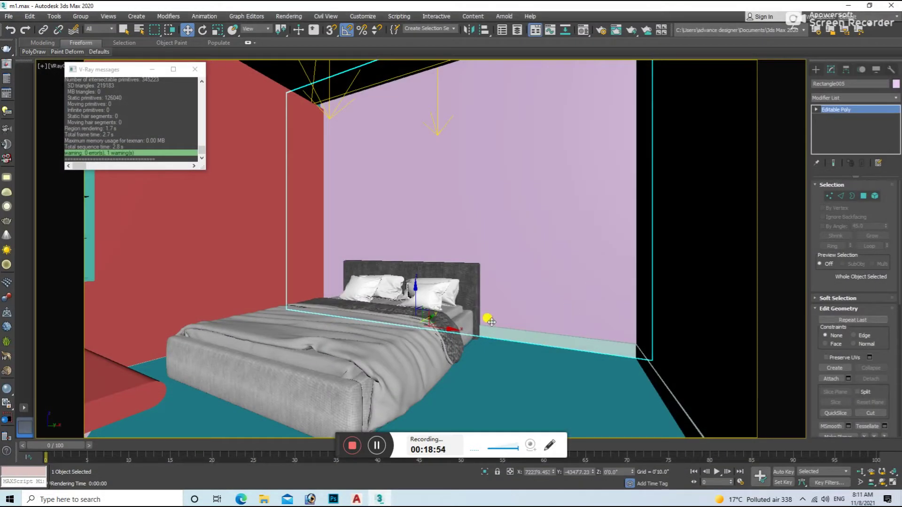
pyautogui.hotkey('shift', 'q')
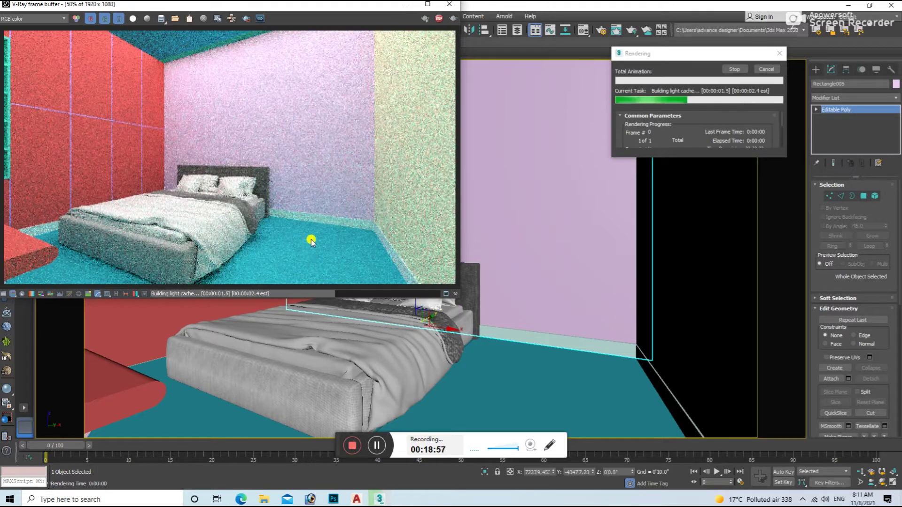
pyautogui.click(449, 5)
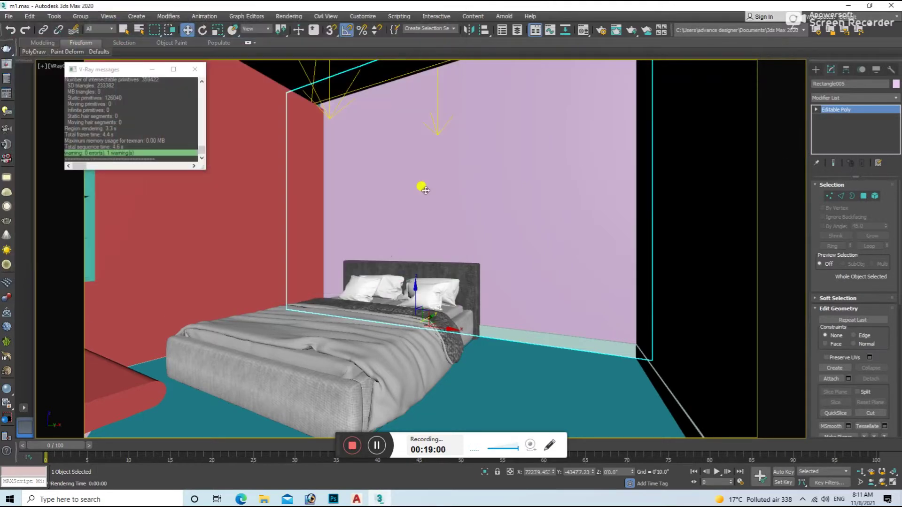
pyautogui.press('m')
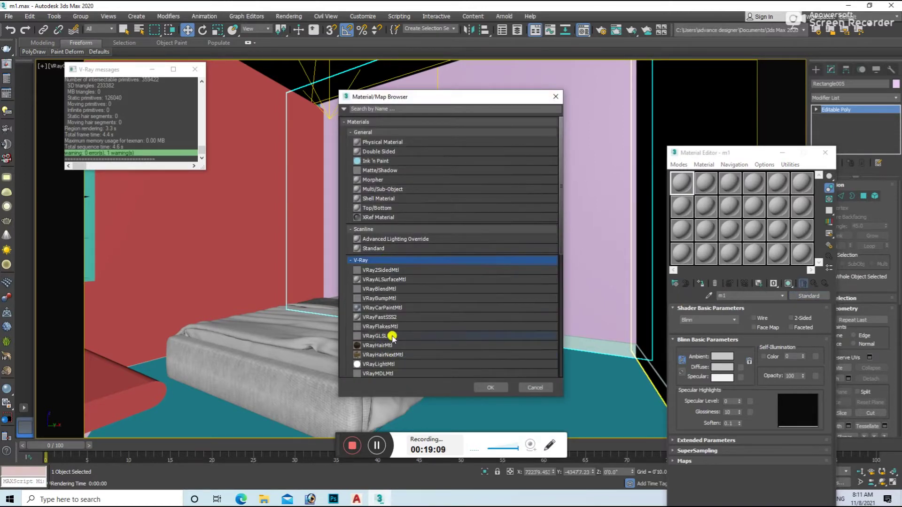
# Step: Turn the first two Material Editor slots into V-Ray materials
pyautogui.scroll(-2, 393, 337)
pyautogui.doubleClick(382, 342)
pyautogui.click(507, 397)
pyautogui.click(705, 183)
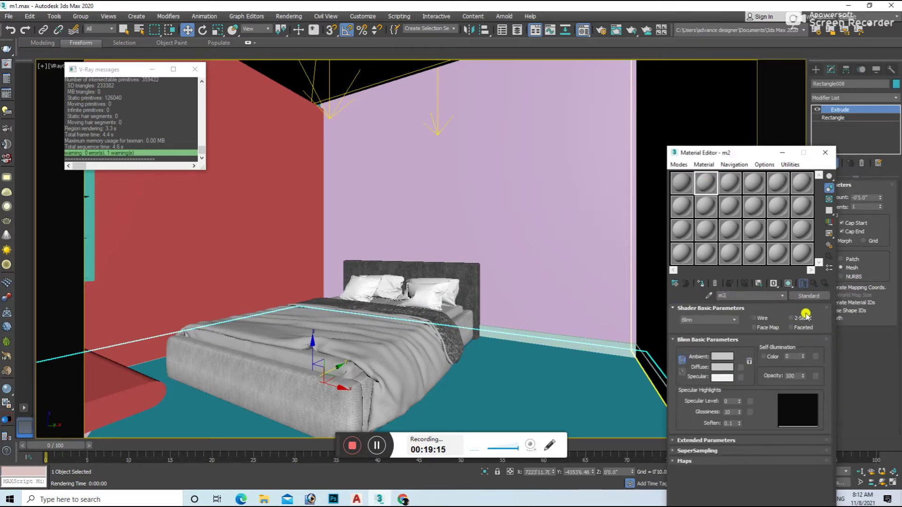
pyautogui.click(809, 296)
pyautogui.doubleClick(423, 336)
pyautogui.write('brick texture')
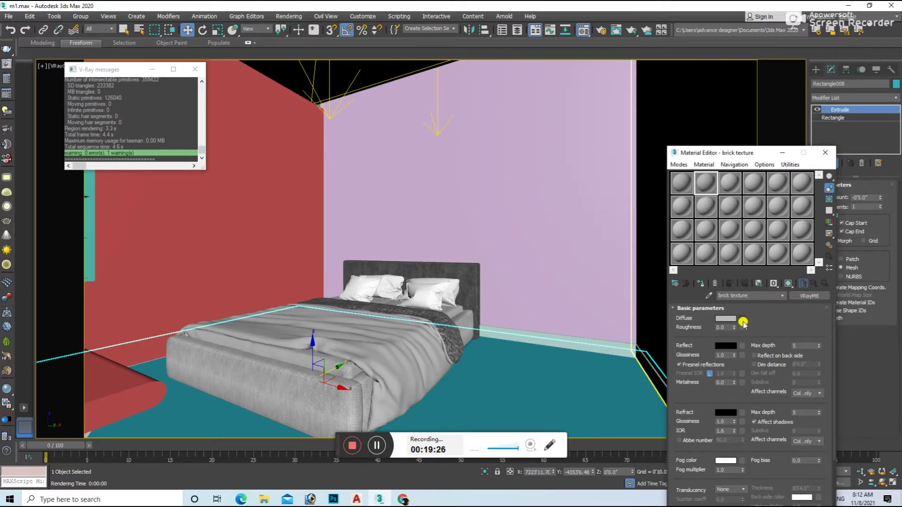
# Step: Load the brick photo from Downloads as diffuse bitmap and assign it to the pink wall
pyautogui.click(743, 321)
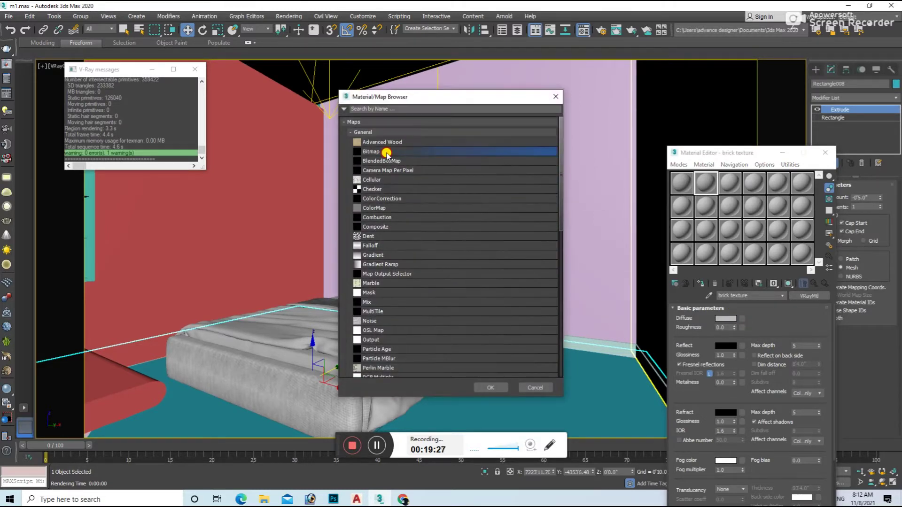
pyautogui.doubleClick(381, 151)
pyautogui.click(43, 155)
pyautogui.doubleClick(329, 83)
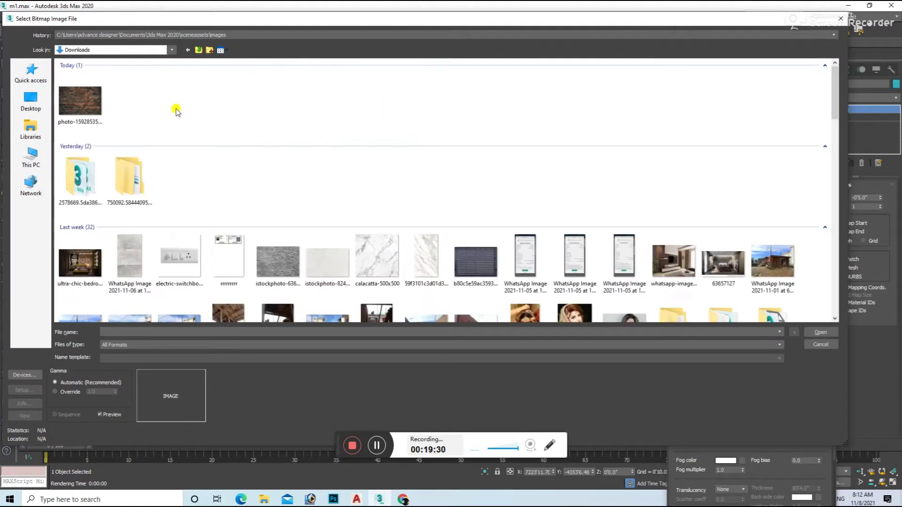
pyautogui.doubleClick(82, 99)
pyautogui.click(700, 284)
pyautogui.click(787, 284)
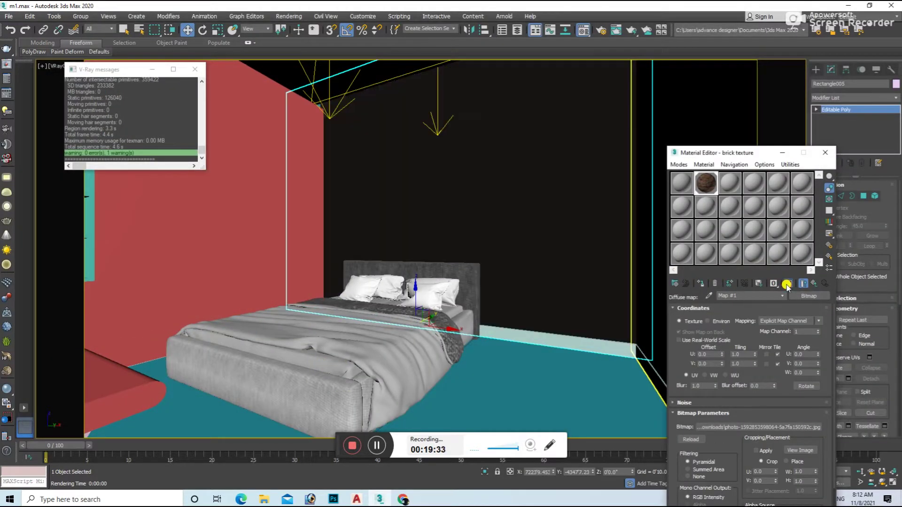
# Step: Add a box UVW Map to the wall, rescale the bricks, and render
pyautogui.click(890, 92)
pyautogui.click(856, 353)
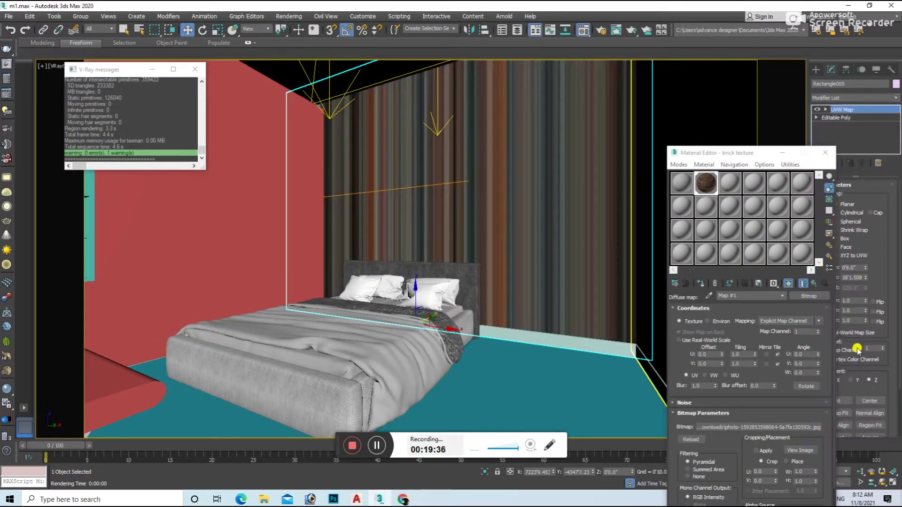
pyautogui.click(847, 239)
pyautogui.press('m')
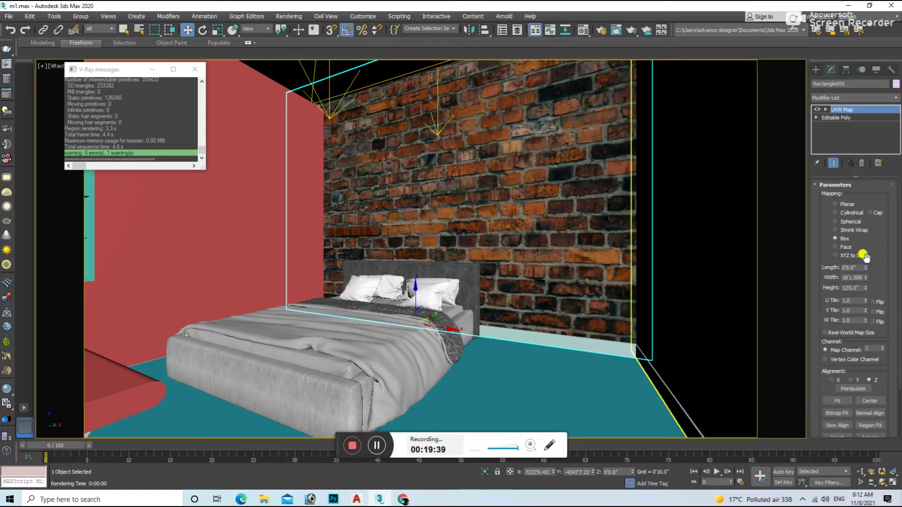
pyautogui.moveTo(866, 268)
pyautogui.mouseDown()
pyautogui.moveTo(863, 288)
pyautogui.moveTo(869, 271)
pyautogui.mouseUp()
pyautogui.moveTo(868, 278); pyautogui.dragTo(868, 281)
pyautogui.hotkey('shift', 'q')
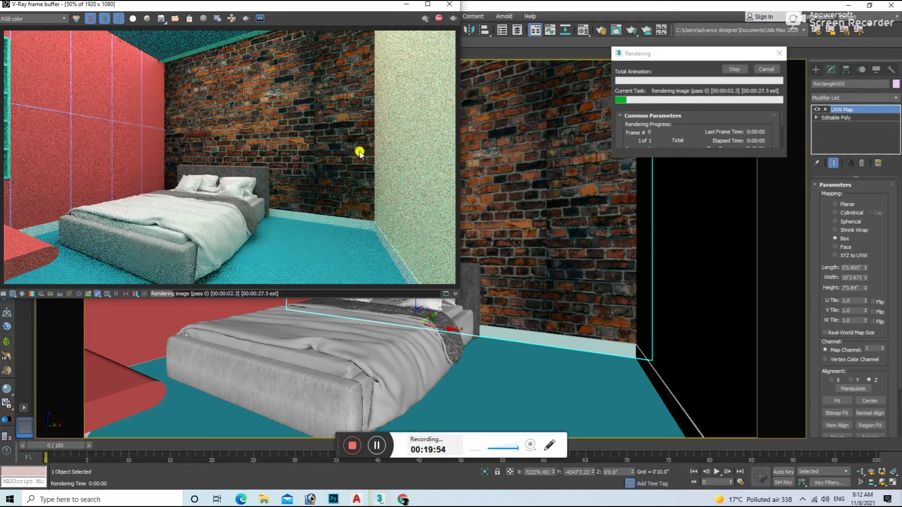
# Step: Lower VRayLight001 slightly in the see-through Front view
pyautogui.click(449, 4)
pyautogui.press('f')
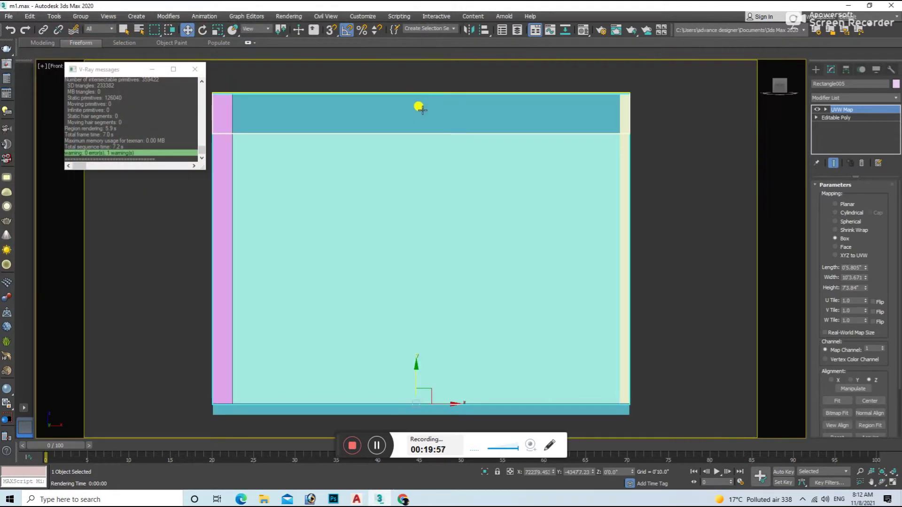
pyautogui.hotkey('alt', 'x')
pyautogui.moveTo(451, 79); pyautogui.dragTo(479, 89)
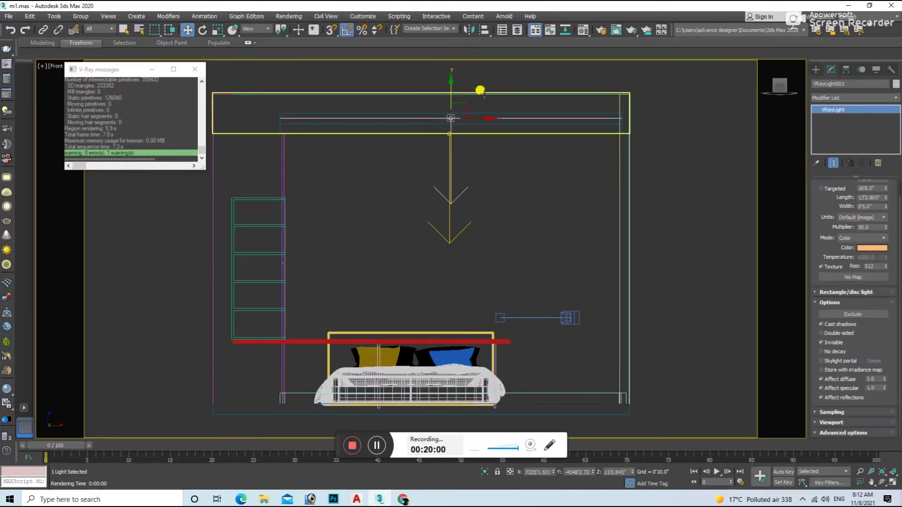
pyautogui.click(644, 267)
# Step: Re-render the VRayCam001 view to check the lowered light
pyautogui.press('c')
pyautogui.press('F3')
pyautogui.click(481, 233)
pyautogui.hotkey('shift', 'q')
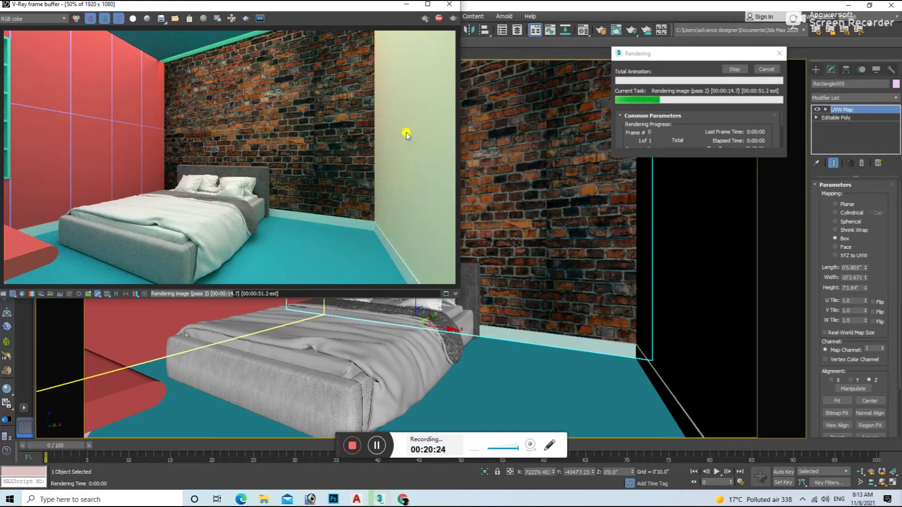
pyautogui.click(449, 4)
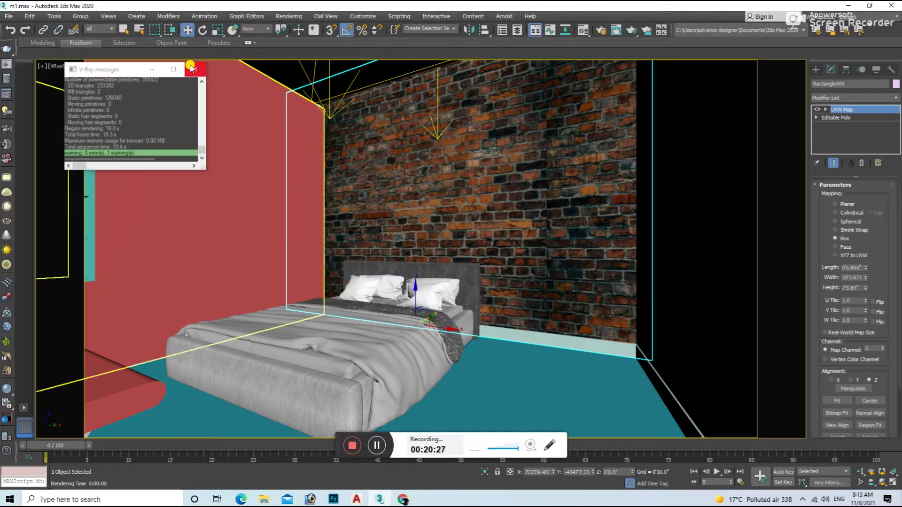
# Step: Make Material Editor slot 3 a VRayMtl
pyautogui.click(192, 68)
pyautogui.press('m')
pyautogui.click(730, 184)
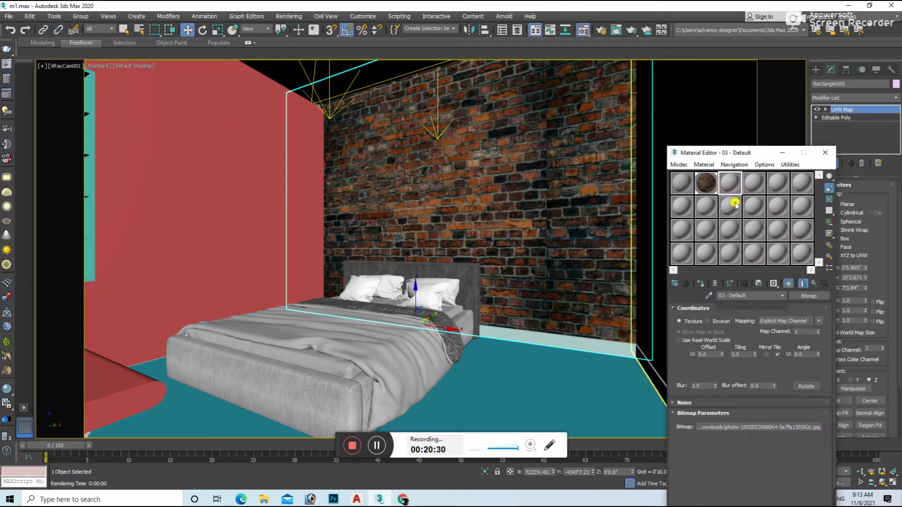
pyautogui.click(799, 296)
pyautogui.scroll(-2, 383, 365)
pyautogui.doubleClick(393, 343)
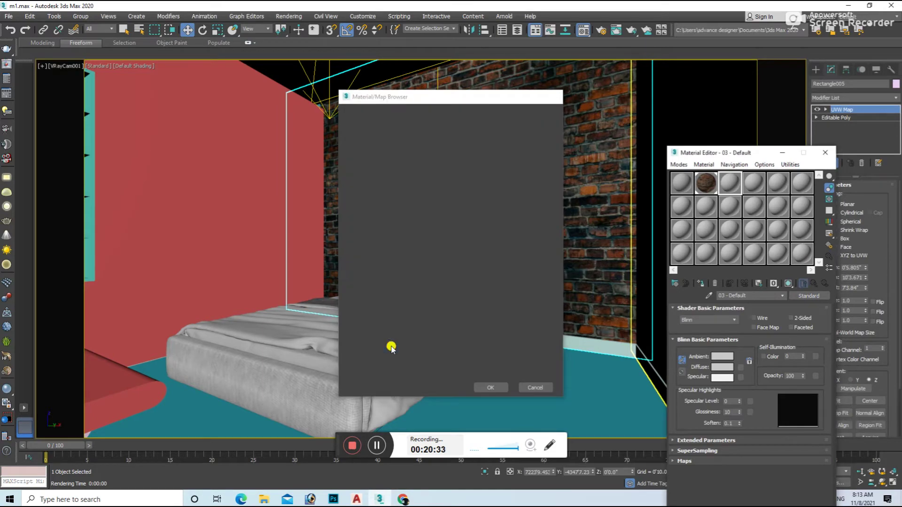
# Step: Choose a Bitmap for the diffuse and browse into the wall textures folder
pyautogui.click(743, 319)
pyautogui.doubleClick(383, 151)
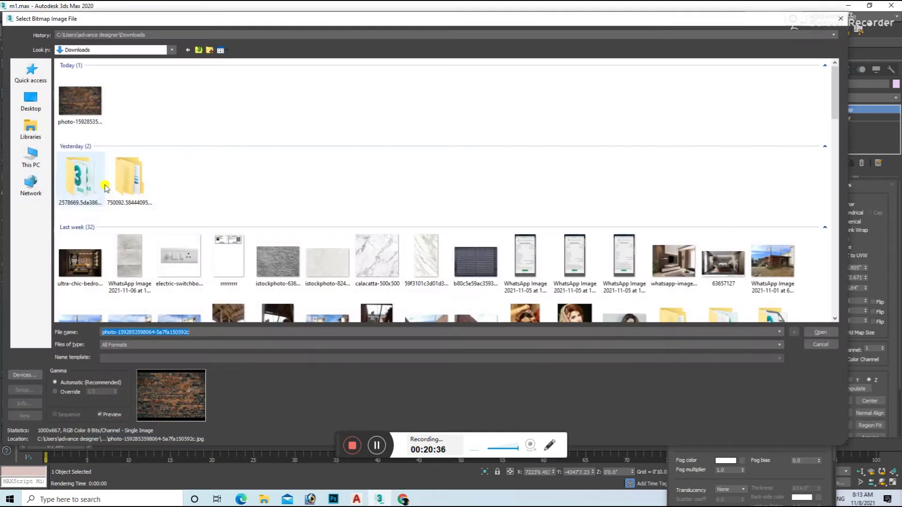
pyautogui.click(31, 157)
pyautogui.doubleClick(211, 118)
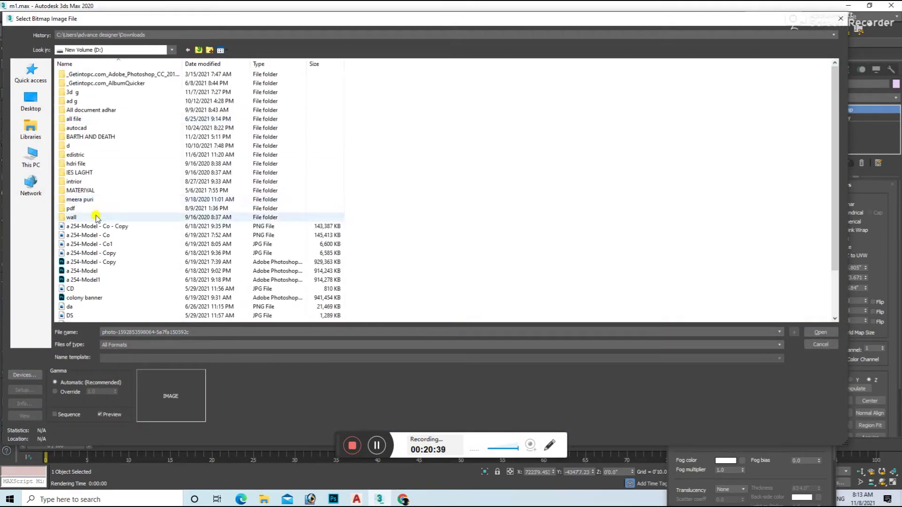
pyautogui.doubleClick(94, 217)
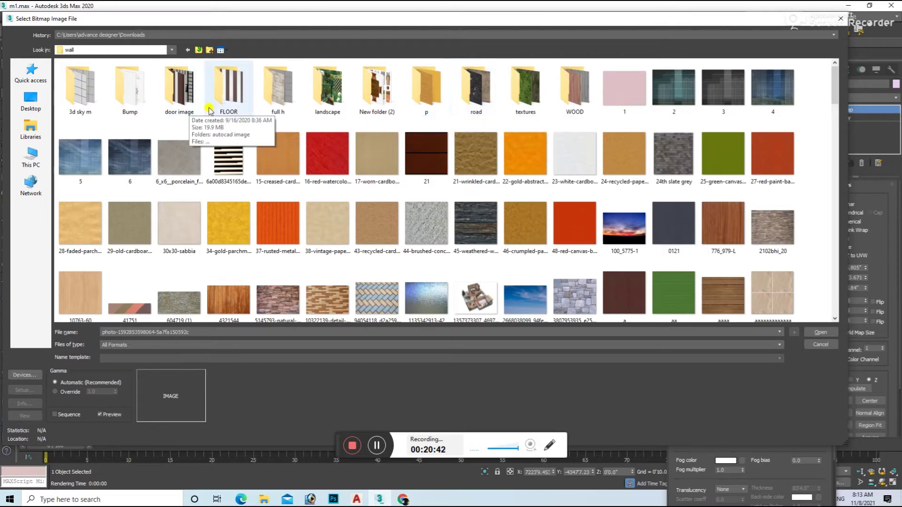
pyautogui.doubleClick(281, 91)
# Step: Load the dark wood texture WOOD\03.jpg as the diffuse map
pyautogui.press('BackSpace')
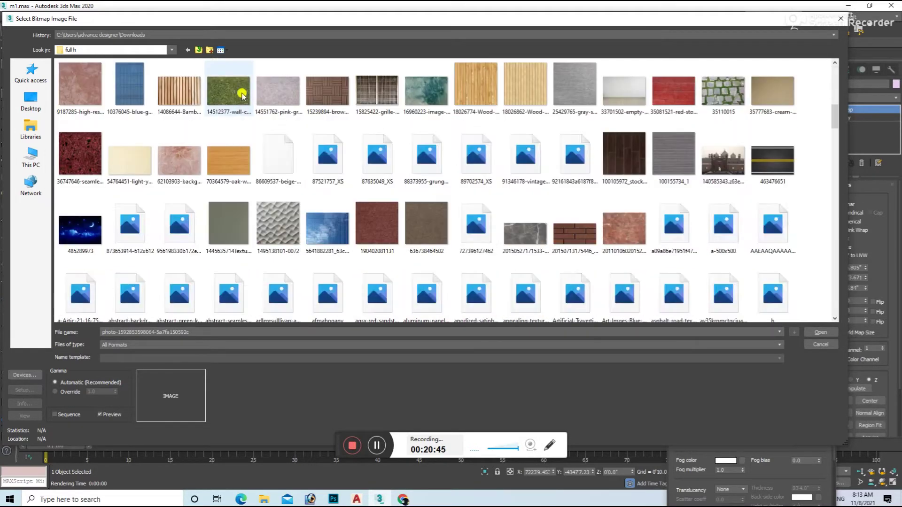
pyautogui.doubleClick(571, 91)
pyautogui.scroll(-3, 357, 169)
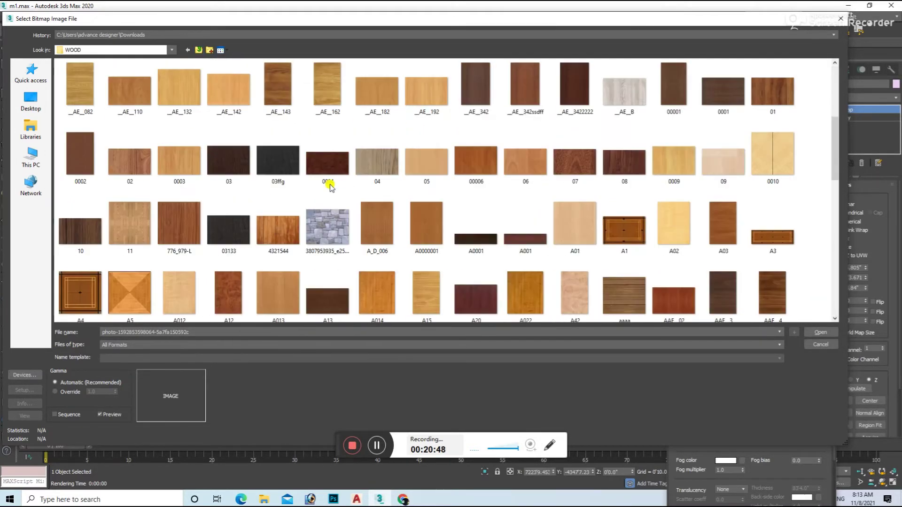
pyautogui.scroll(-2, 331, 187)
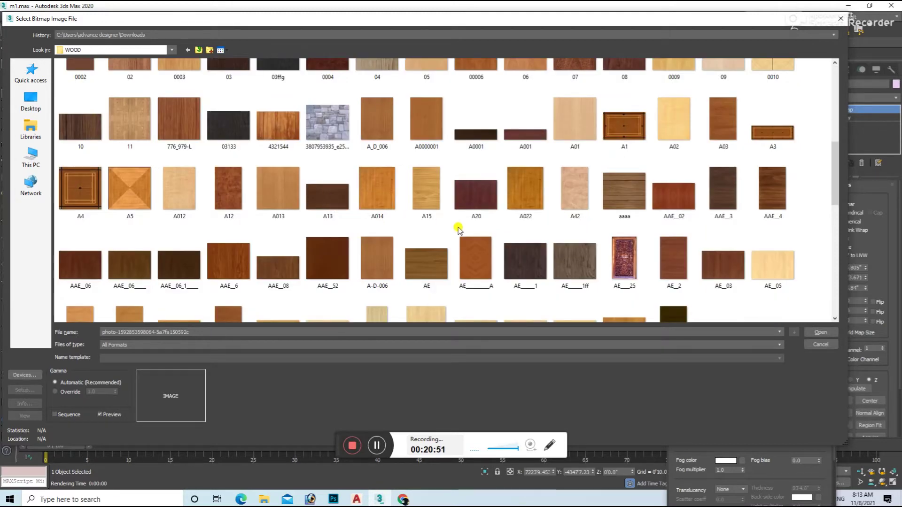
pyautogui.scroll(-2, 459, 231)
pyautogui.scroll(2, 517, 178)
pyautogui.scroll(2, 514, 177)
pyautogui.click(225, 161)
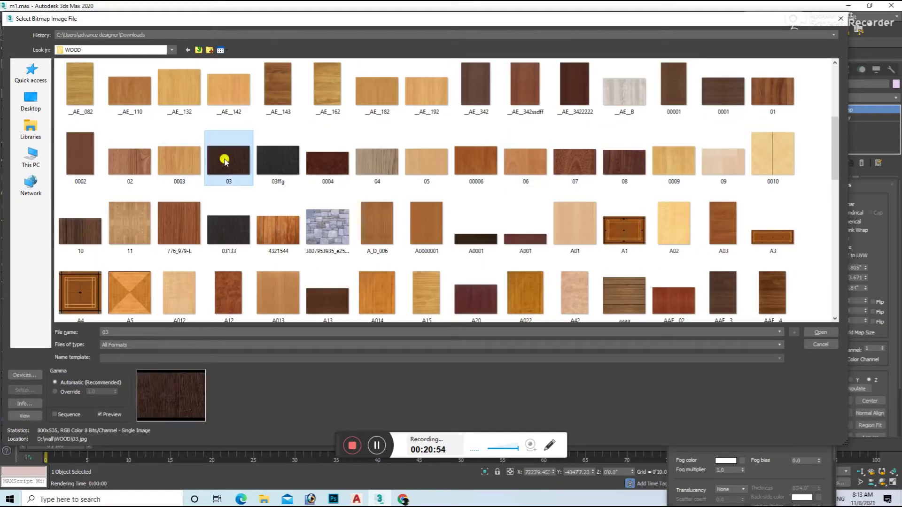
pyautogui.doubleClick(224, 161)
# Step: Apply the wood material to the left wall with box UVW mapping and shorter length
pyautogui.click(700, 283)
pyautogui.click(788, 283)
pyautogui.click(853, 97)
pyautogui.scroll(-5, 868, 268)
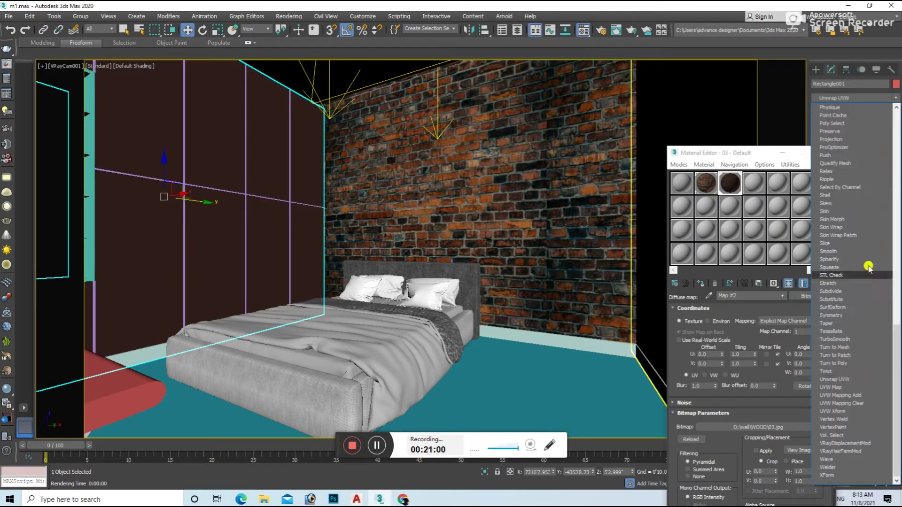
pyautogui.click(851, 387)
pyautogui.click(825, 153)
pyautogui.click(835, 239)
pyautogui.moveTo(866, 267); pyautogui.dragTo(872, 282)
# Step: Give the wood a grey reflection with Fresnel IOR 3 and test-render
pyautogui.click(590, 258)
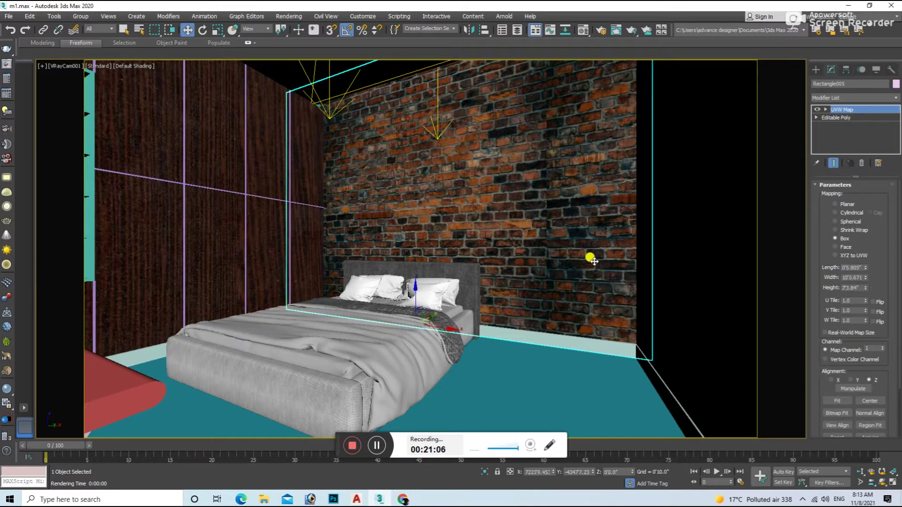
pyautogui.press('m')
pyautogui.click(815, 283)
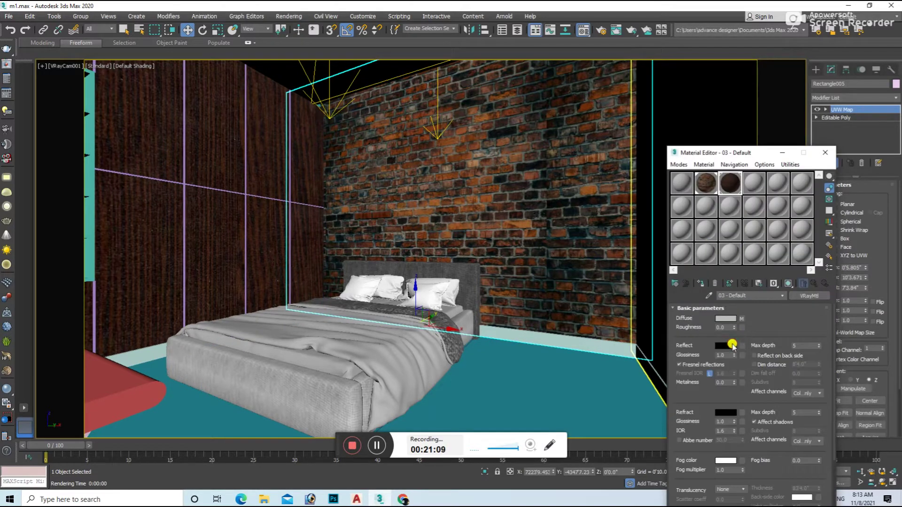
pyautogui.click(726, 346)
pyautogui.moveTo(361, 117); pyautogui.dragTo(324, 117)
pyautogui.click(347, 146)
pyautogui.write('0.67')
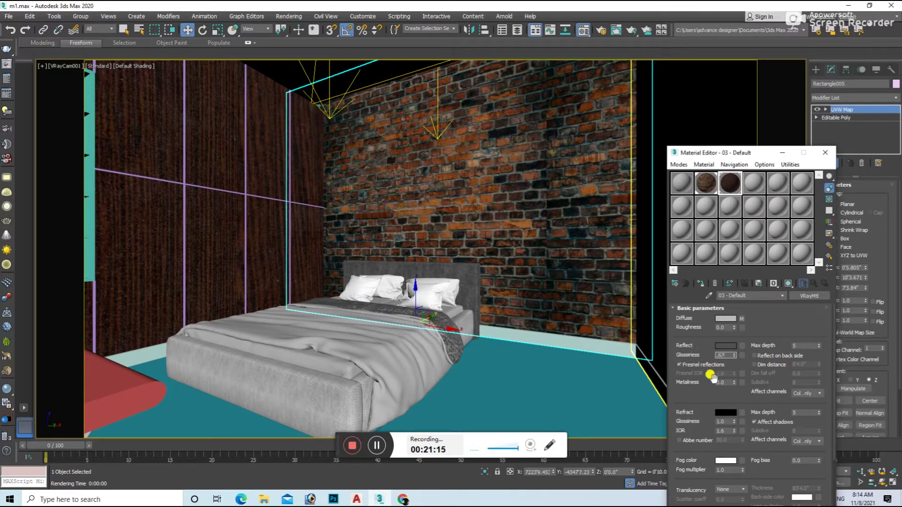
pyautogui.write('3')
pyautogui.click(553, 333)
pyautogui.hotkey('shift', 'q')
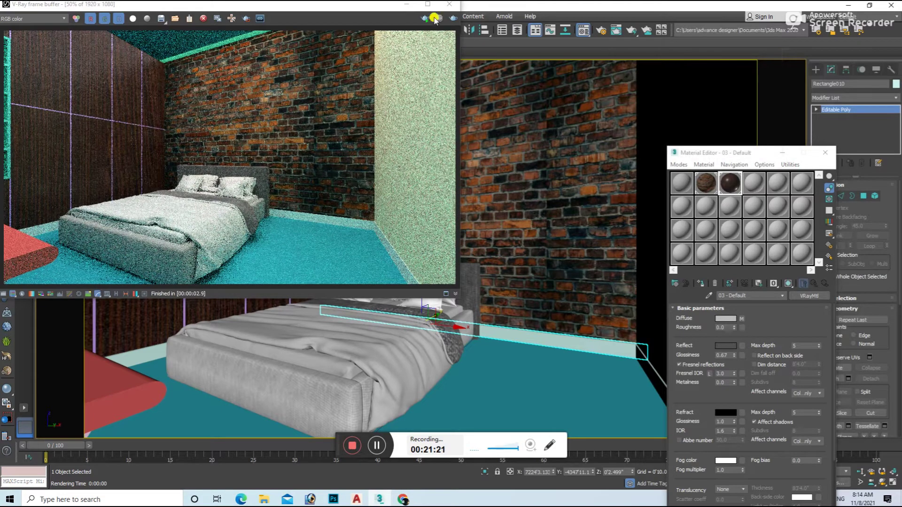
pyautogui.click(450, 4)
pyautogui.click(754, 183)
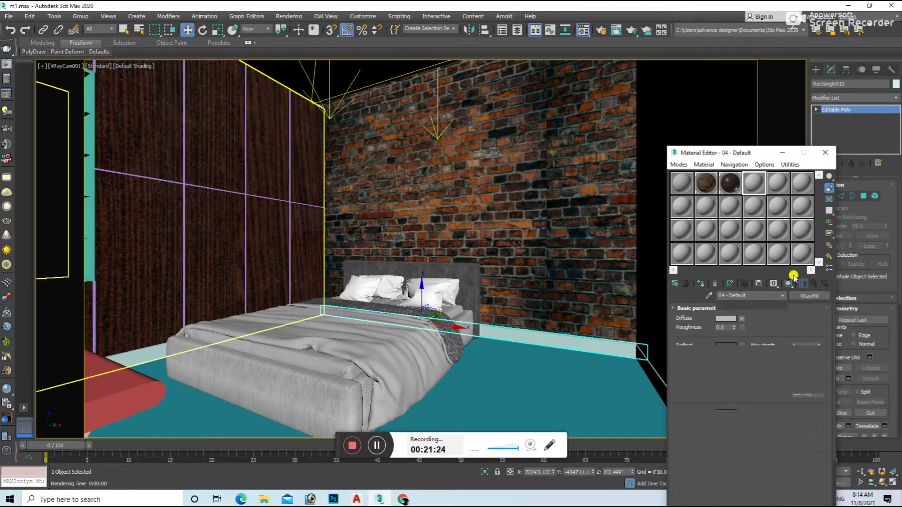
# Step: Make slot 4 a VRayMtl with black diffuse and grey reflection
pyautogui.click(808, 296)
pyautogui.scroll(-5, 385, 351)
pyautogui.doubleClick(378, 349)
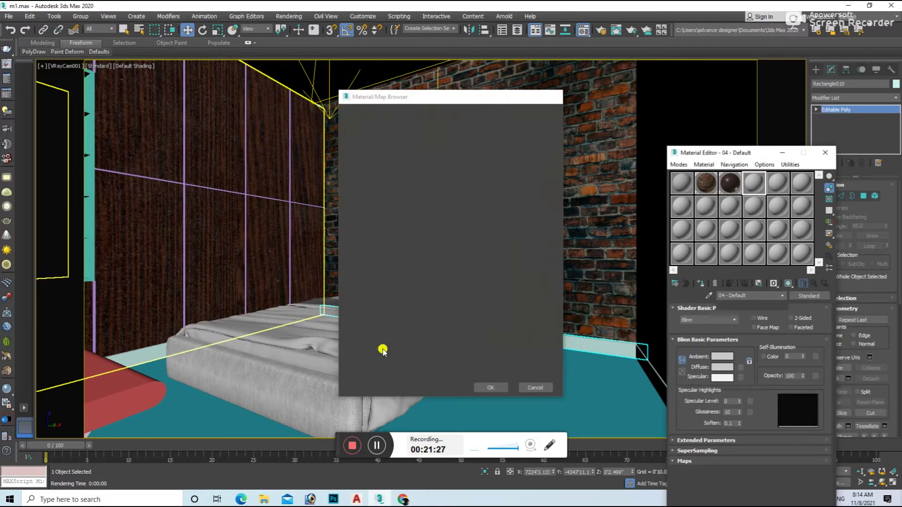
pyautogui.click(726, 319)
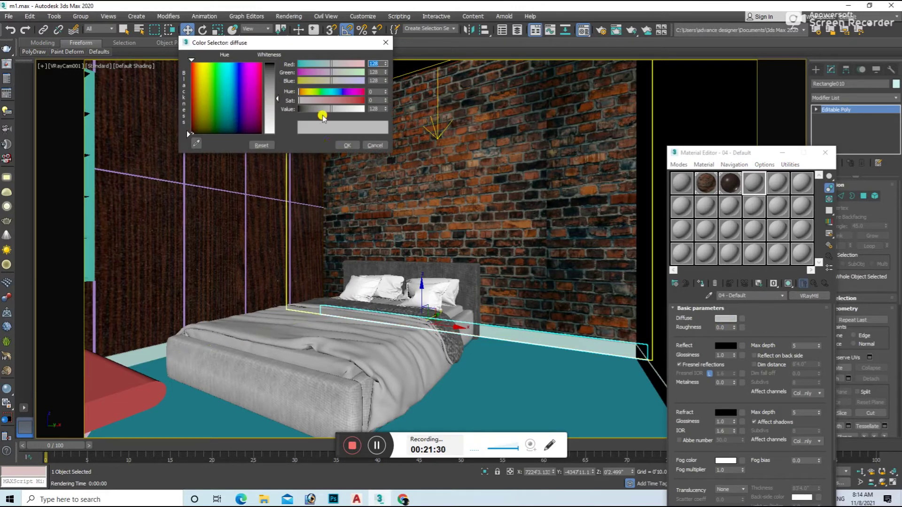
pyautogui.moveTo(322, 109); pyautogui.dragTo(299, 109)
pyautogui.click(347, 145)
pyautogui.click(726, 346)
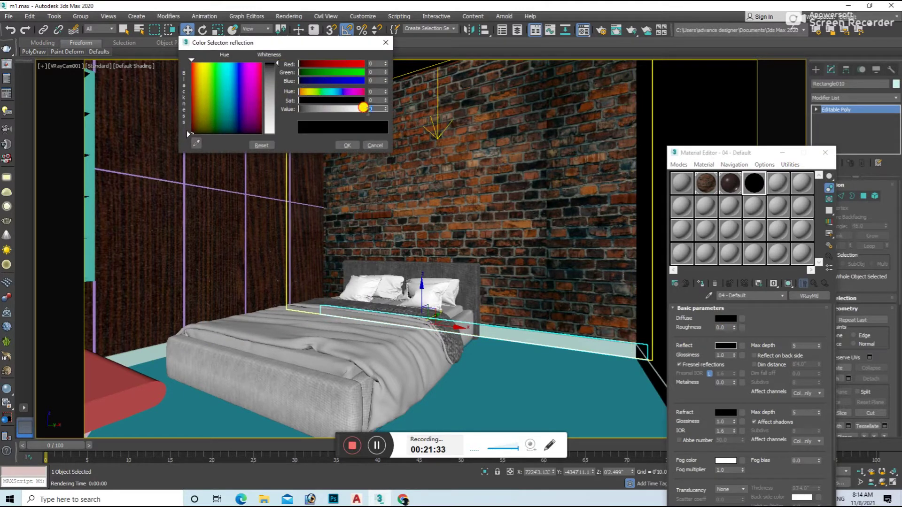
pyautogui.click(347, 145)
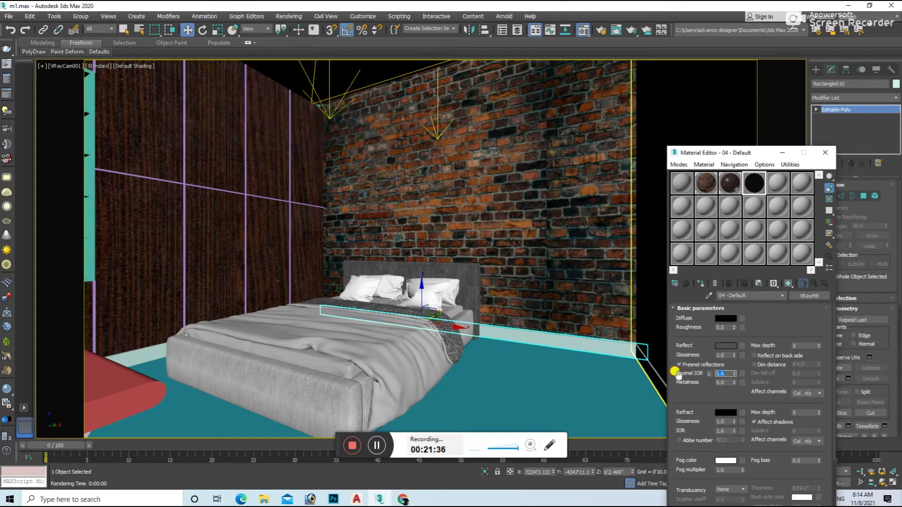
pyautogui.click(722, 373)
# Step: Set reflection glossiness to 0.67 and test-render the bedroom
pyautogui.write('3.67')
pyautogui.click(413, 273)
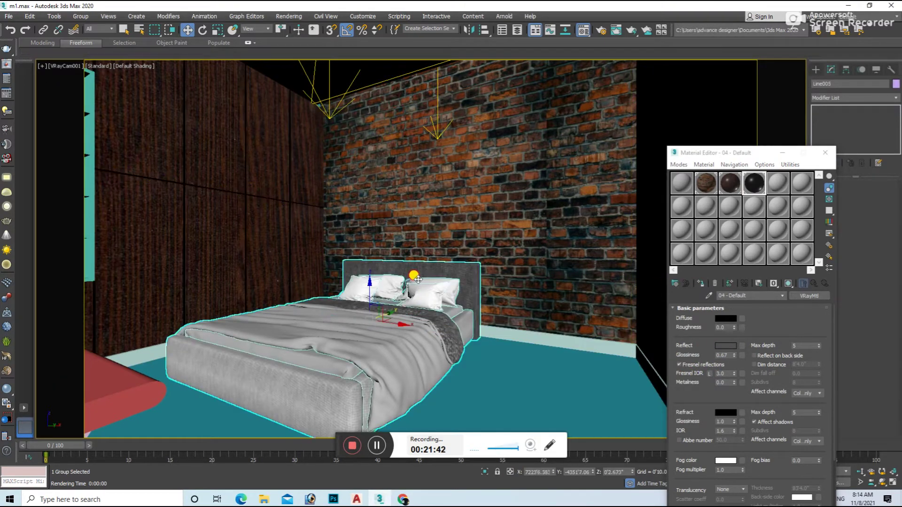
pyautogui.hotkey('shift', 'q')
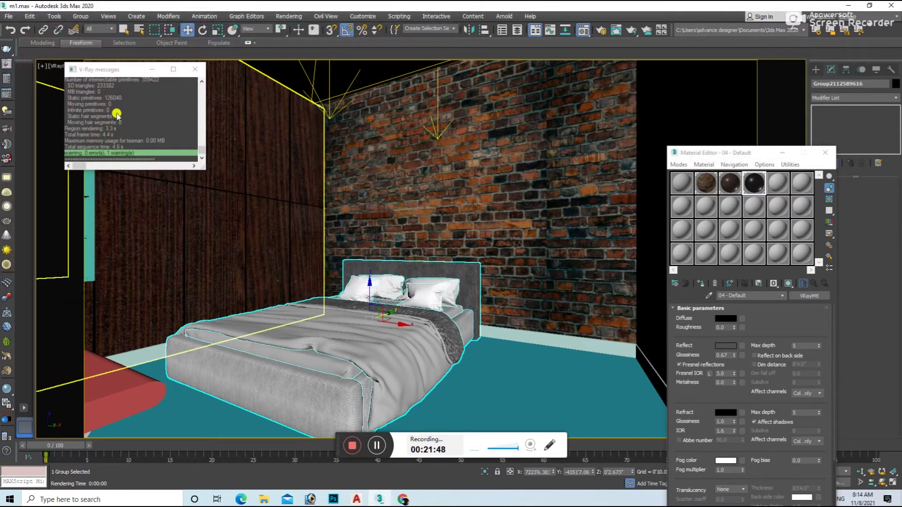
pyautogui.click(191, 69)
pyautogui.click(723, 181)
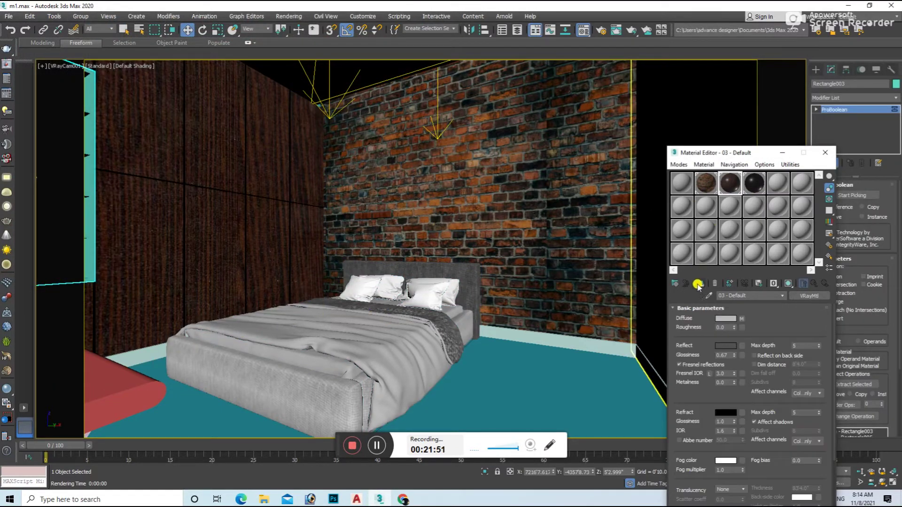
# Step: Add box UVW mapping to the wall panel and render a test
pyautogui.click(875, 94)
pyautogui.scroll(-5, 843, 329)
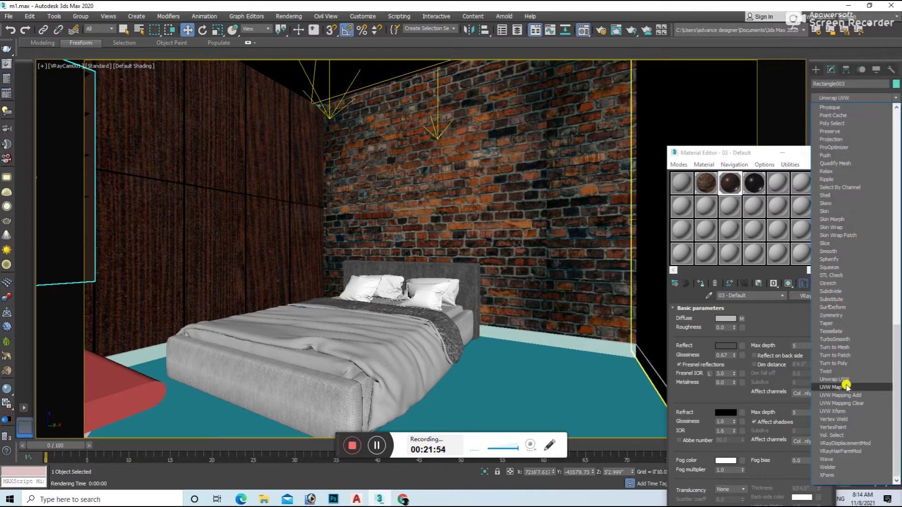
pyautogui.click(845, 390)
pyautogui.press('m')
pyautogui.click(831, 240)
pyautogui.click(439, 242)
pyautogui.hotkey('shift', 'q')
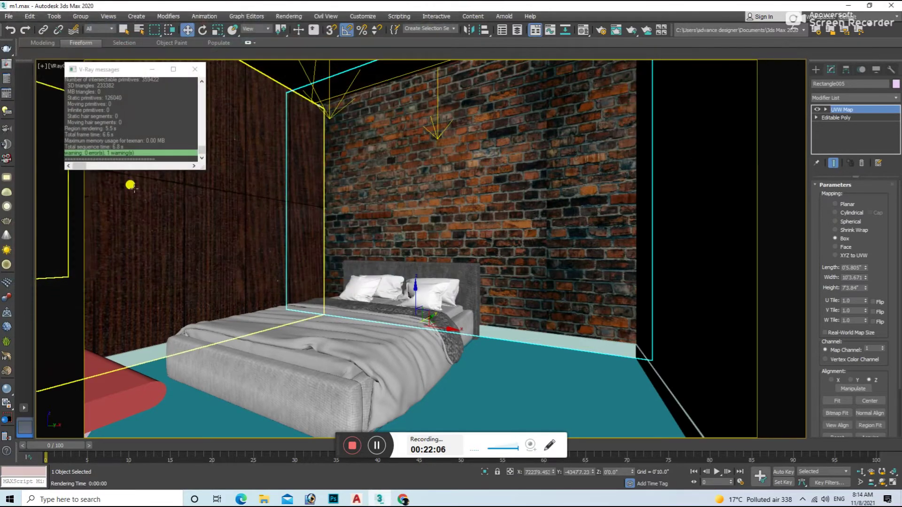
# Step: Reopen the Material Editor beside the scene and run another V-Ray test render
pyautogui.click(191, 70)
pyautogui.click(245, 180)
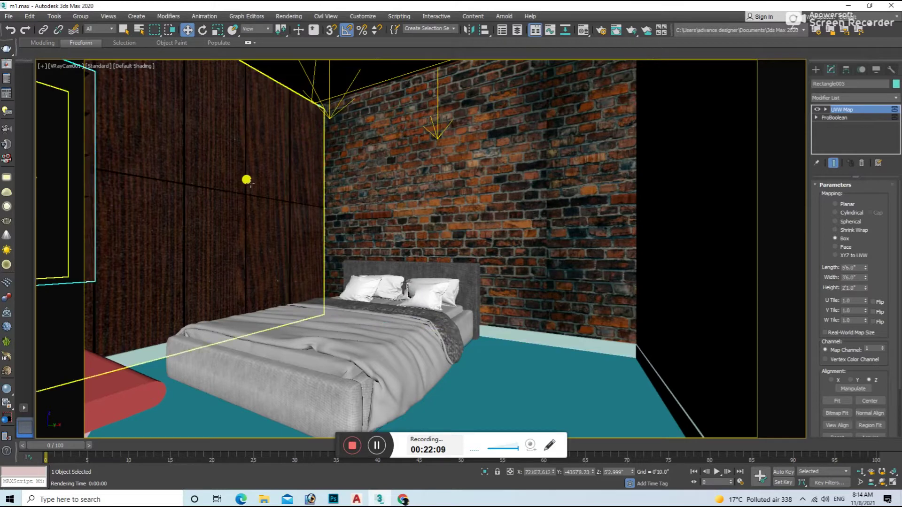
pyautogui.press('m')
pyautogui.click(539, 262)
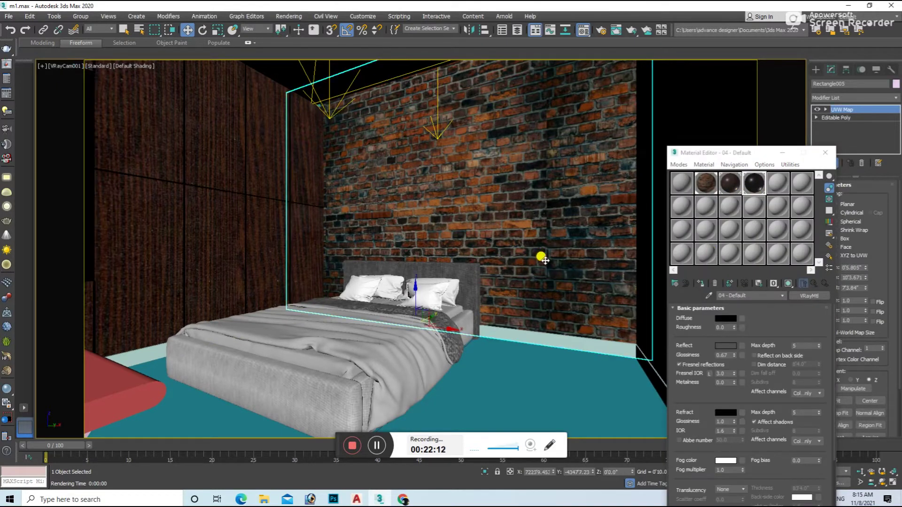
pyautogui.hotkey('shift', 'q')
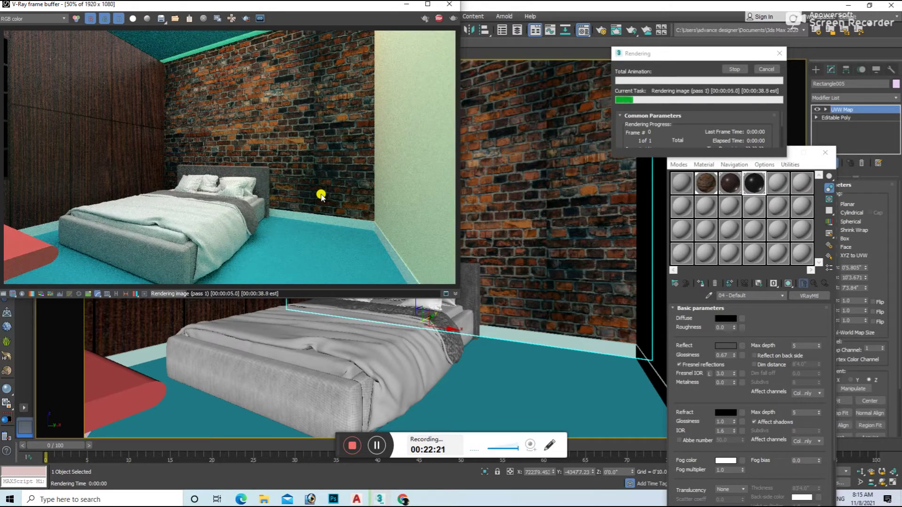
pyautogui.click(450, 4)
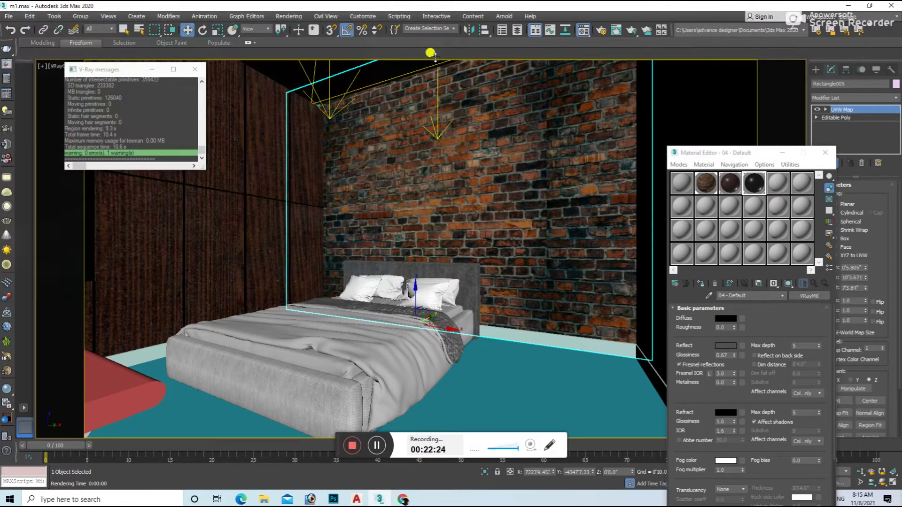
# Step: Make material slot 5 a VRayMtl named white with a white Diffuse colour
pyautogui.click(787, 183)
pyautogui.click(809, 296)
pyautogui.doubleClick(423, 320)
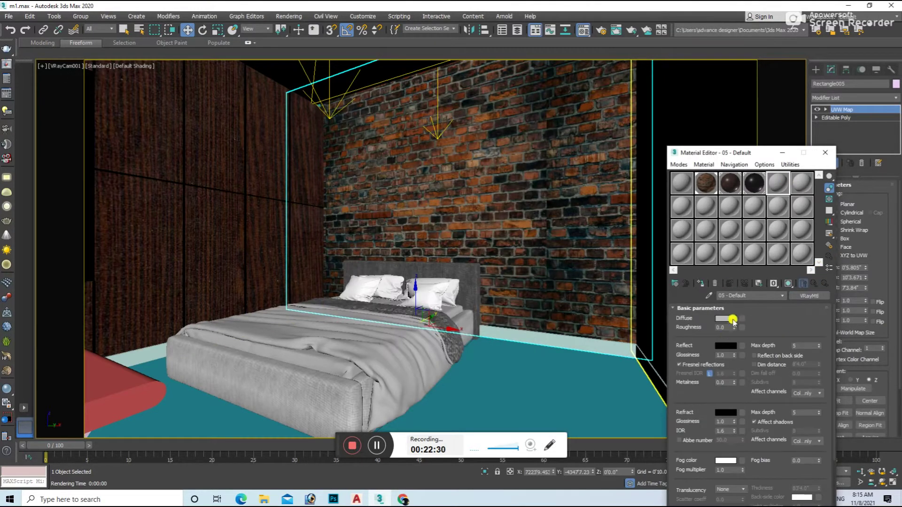
pyautogui.click(726, 318)
pyautogui.click(366, 143)
pyautogui.click(742, 319)
pyautogui.click(559, 96)
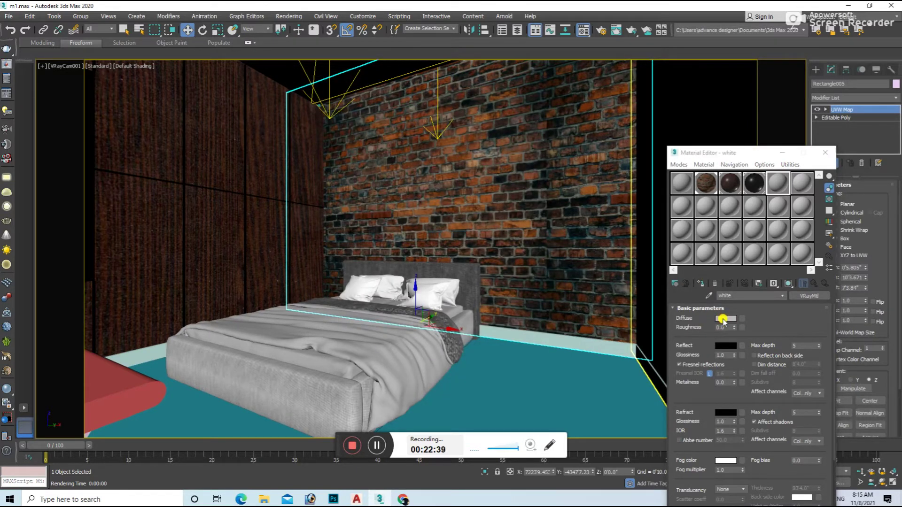
pyautogui.click(724, 319)
# Step: Apply the white material to the skirting strip and render to check it
pyautogui.moveTo(309, 128); pyautogui.dragTo(390, 134)
pyautogui.click(348, 147)
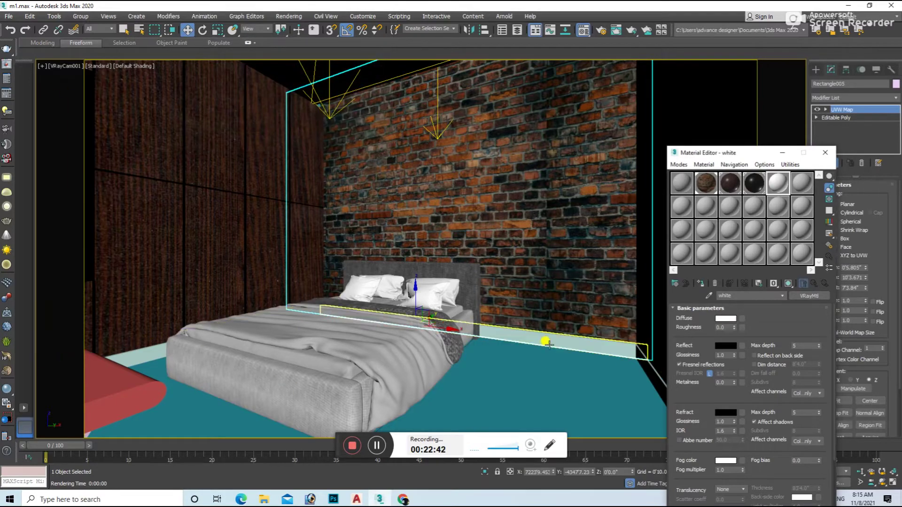
pyautogui.click(628, 299)
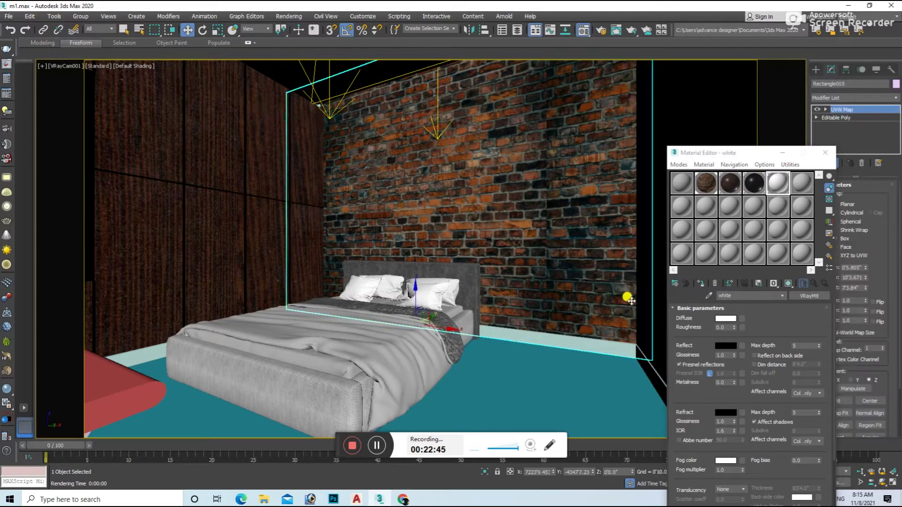
pyautogui.hotkey('shift', 'q')
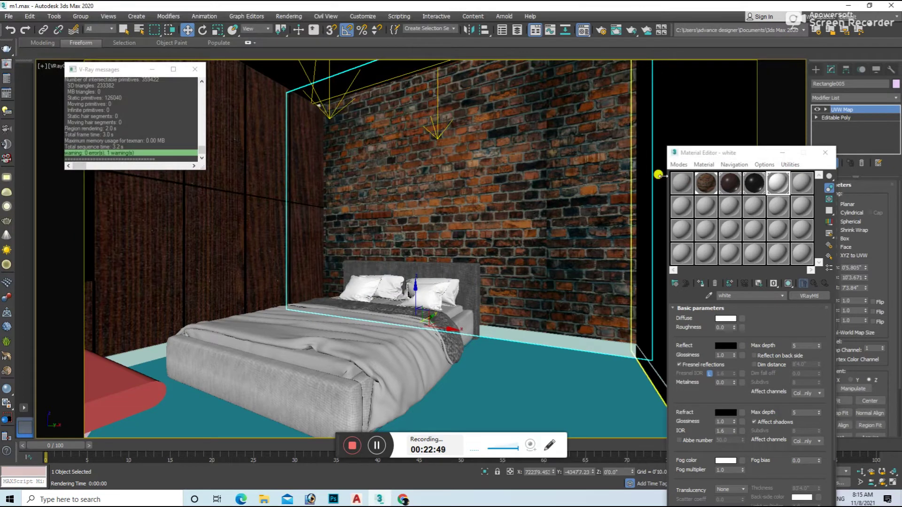
pyautogui.click(662, 176)
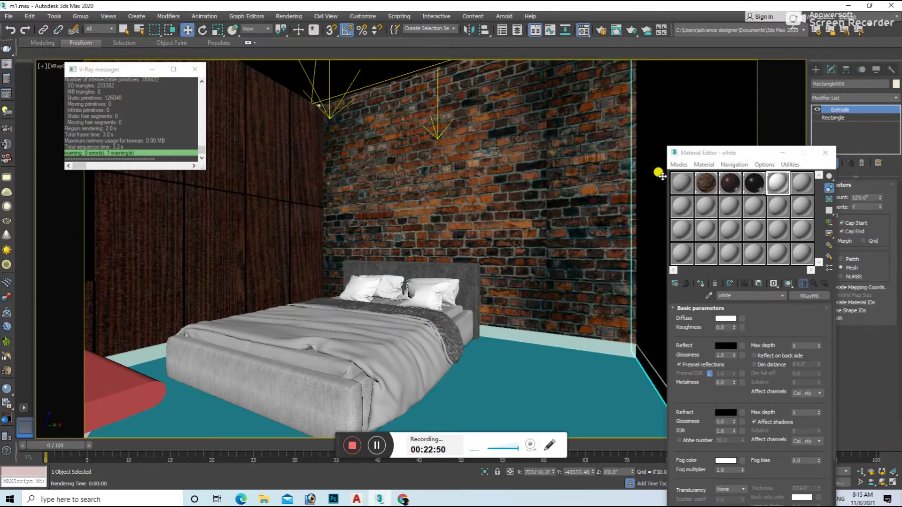
pyautogui.click(810, 184)
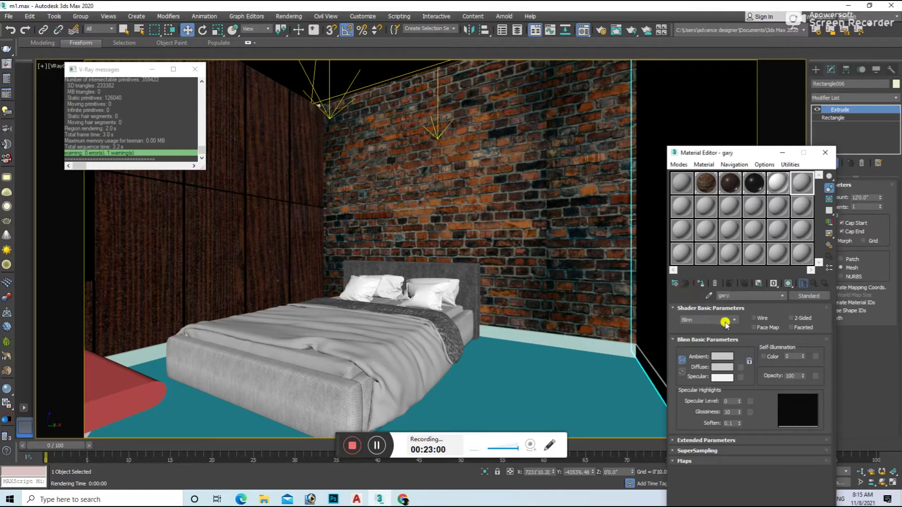
# Step: Convert the gary material to VRayMtl and test-render the bedroom
pyautogui.click(809, 296)
pyautogui.doubleClick(401, 346)
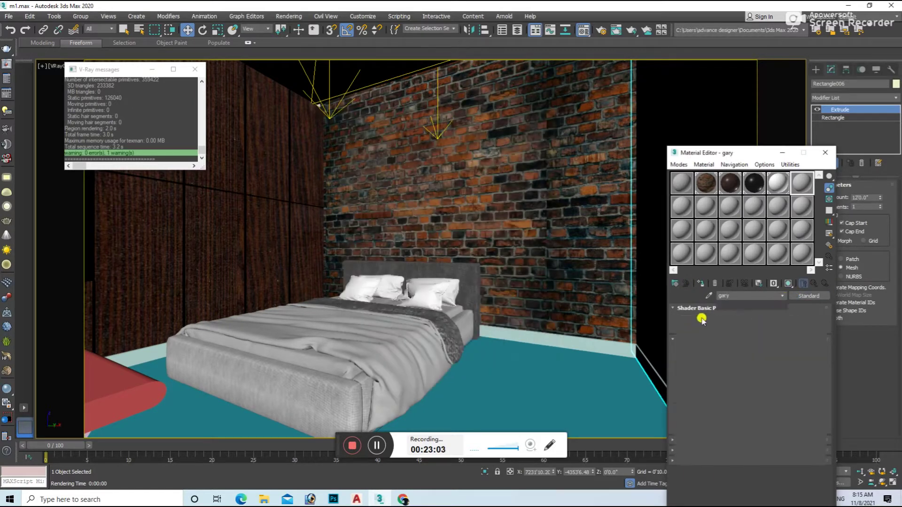
pyautogui.click(470, 253)
pyautogui.hotkey('shift', 'q')
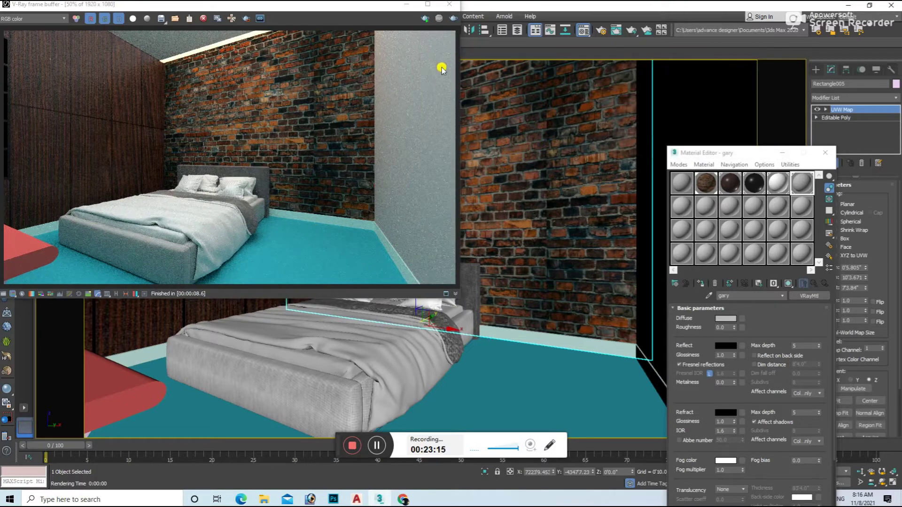
# Step: Render the bedroom view a second time with the brick wall selected
pyautogui.click(100, 393)
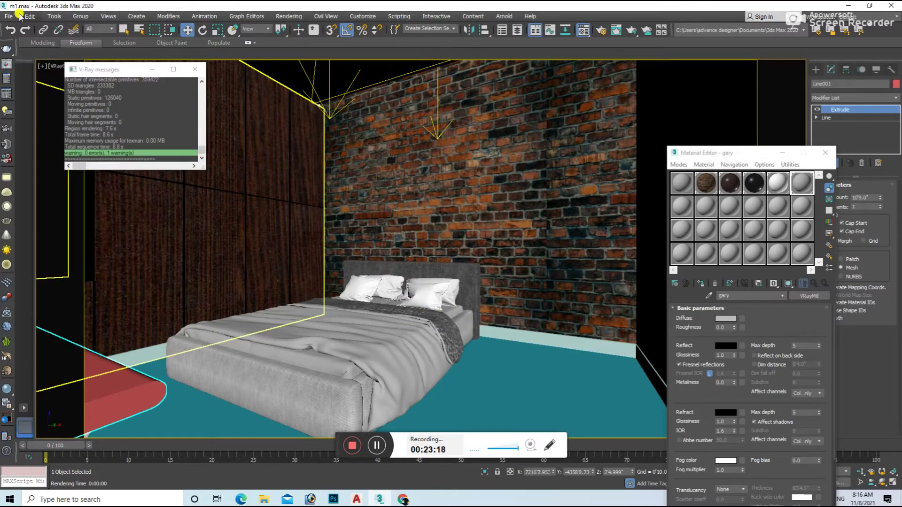
pyautogui.click(191, 75)
pyautogui.click(510, 215)
pyautogui.hotkey('shift', 'q')
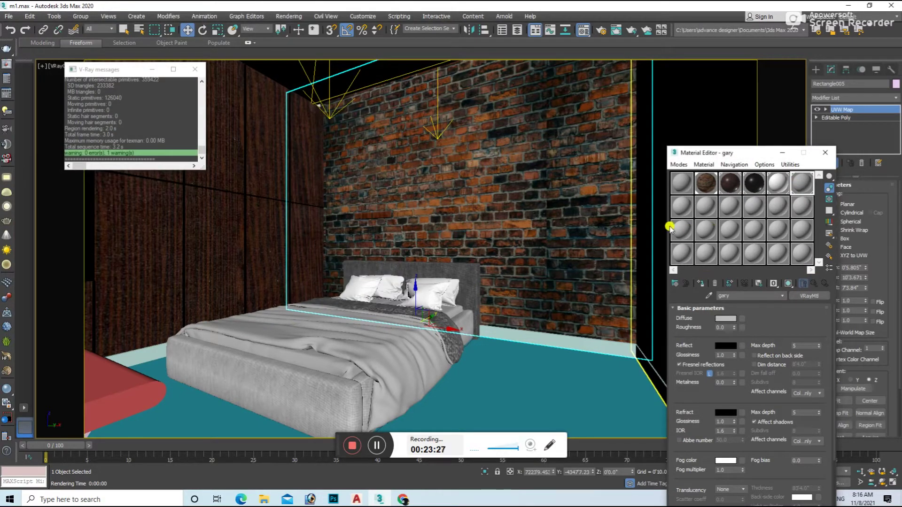
# Step: Set material slot 7 to a VRayMtl for the floor
pyautogui.click(682, 207)
pyautogui.click(809, 296)
pyautogui.doubleClick(389, 347)
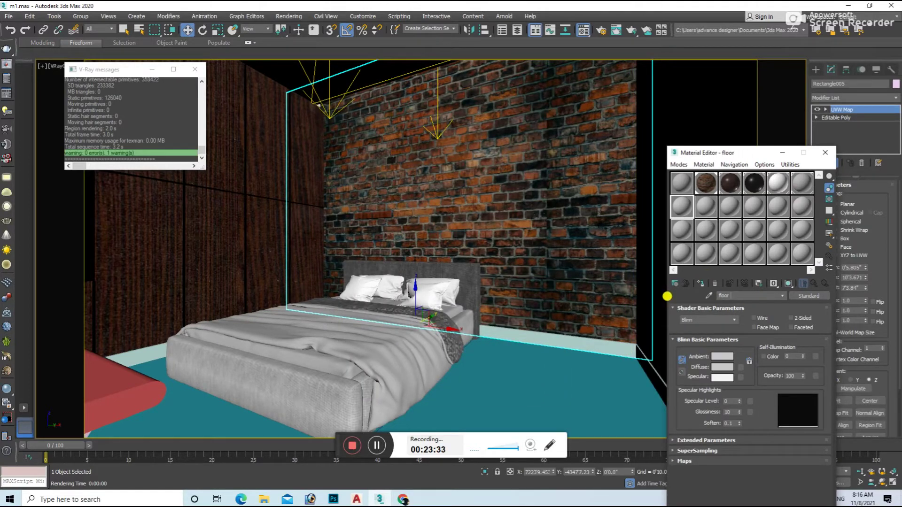
pyautogui.click(795, 297)
pyautogui.doubleClick(382, 348)
# Step: Start a Diffuse bitmap for the floor material and search Downloads for a texture
pyautogui.click(742, 318)
pyautogui.doubleClick(393, 150)
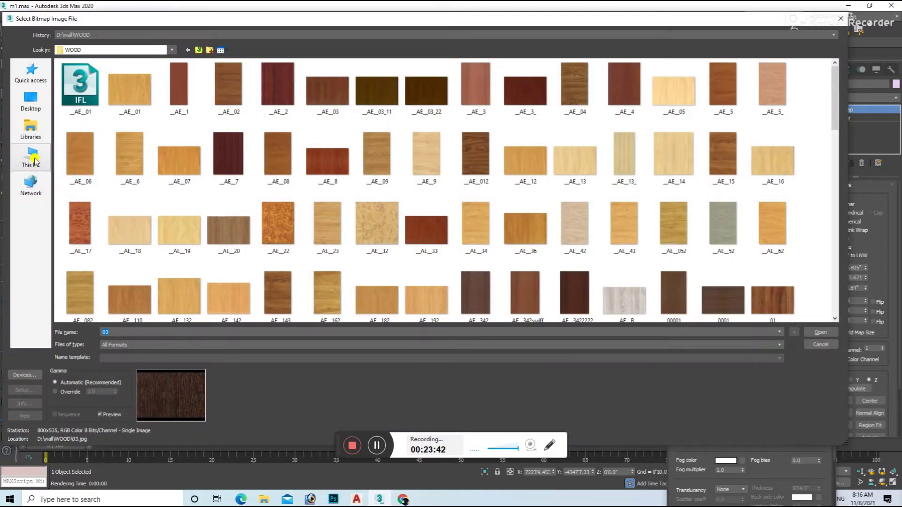
pyautogui.click(30, 158)
pyautogui.doubleClick(423, 82)
pyautogui.scroll(-3, 439, 255)
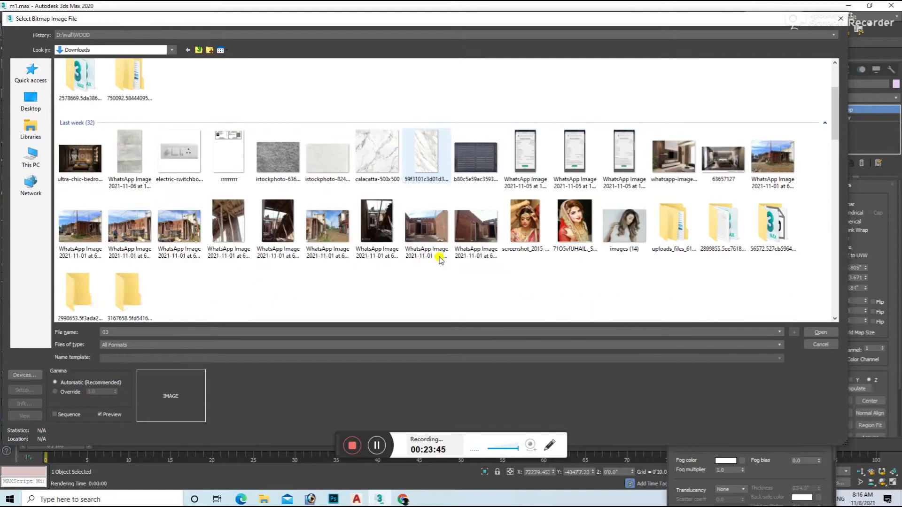
pyautogui.scroll(3, 439, 255)
pyautogui.scroll(-3, 217, 215)
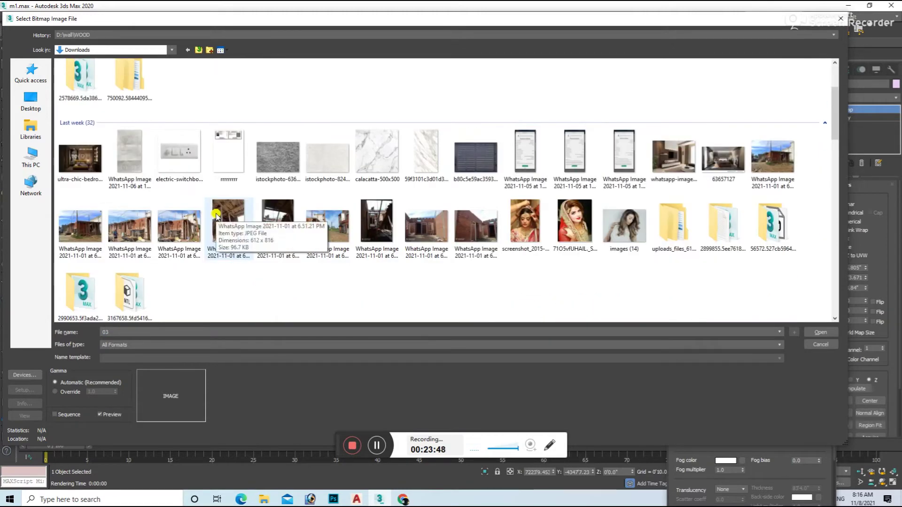
pyautogui.scroll(3, 254, 213)
pyautogui.click(30, 151)
pyautogui.doubleClick(417, 90)
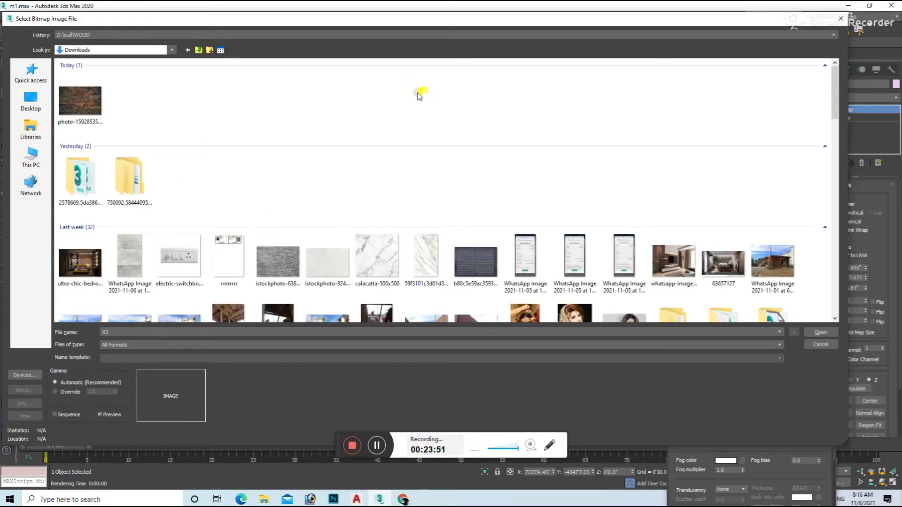
pyautogui.scroll(-5, 421, 92)
pyautogui.scroll(-3, 409, 110)
pyautogui.scroll(-3, 408, 111)
pyautogui.scroll(-3, 409, 111)
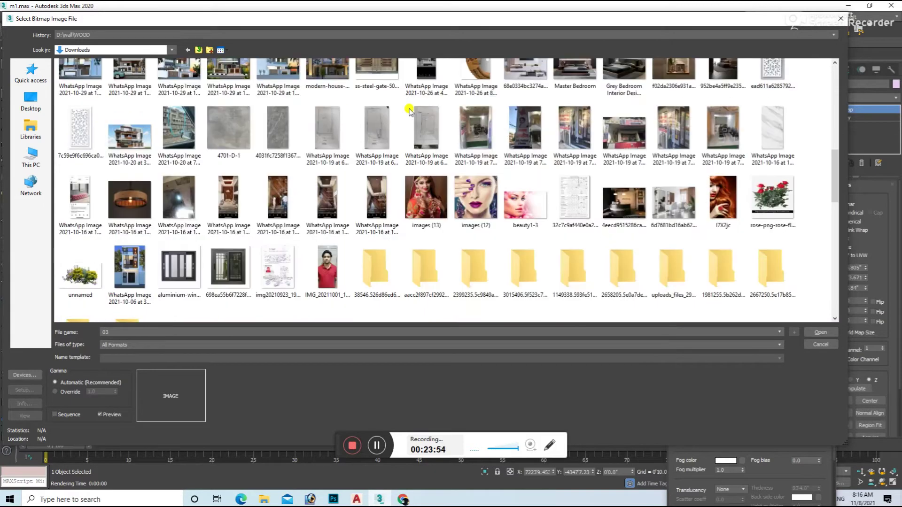
pyautogui.scroll(-5, 256, 150)
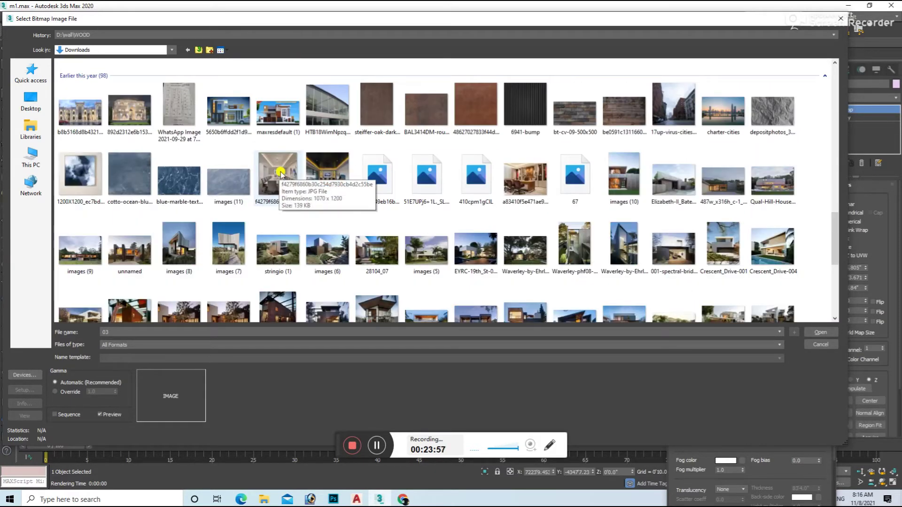
pyautogui.scroll(-5, 277, 172)
pyautogui.scroll(-2, 280, 174)
# Step: Load a marble image from drive D's full h textures folder as the floor Diffuse
pyautogui.click(31, 158)
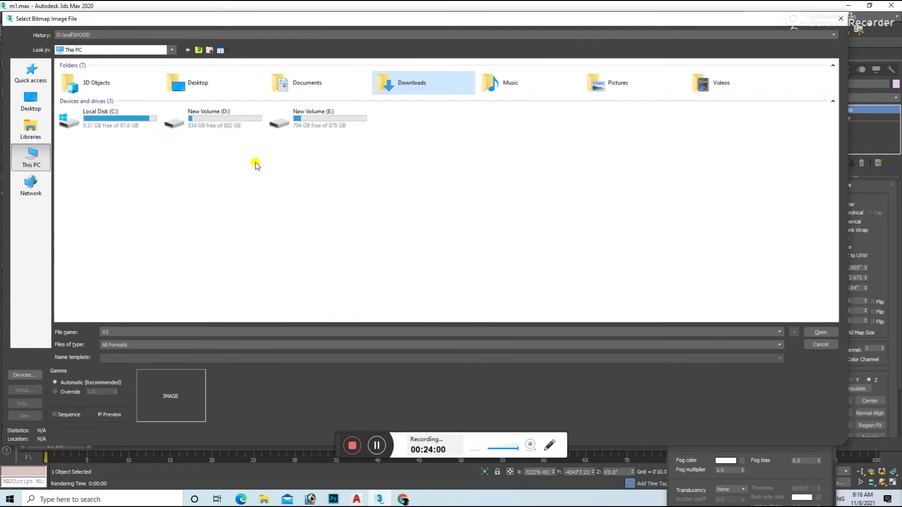
pyautogui.doubleClick(216, 123)
pyautogui.doubleClick(107, 219)
pyautogui.doubleClick(289, 101)
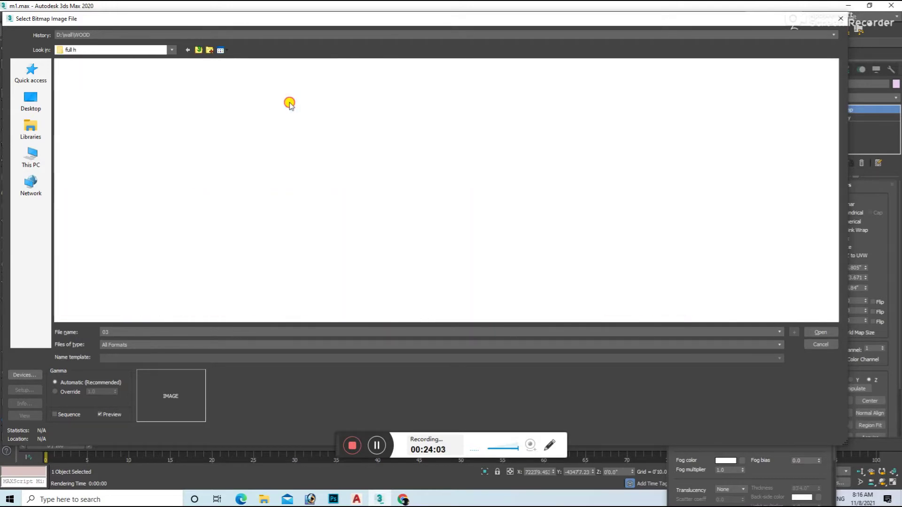
pyautogui.scroll(-5, 329, 203)
pyautogui.scroll(-3, 331, 203)
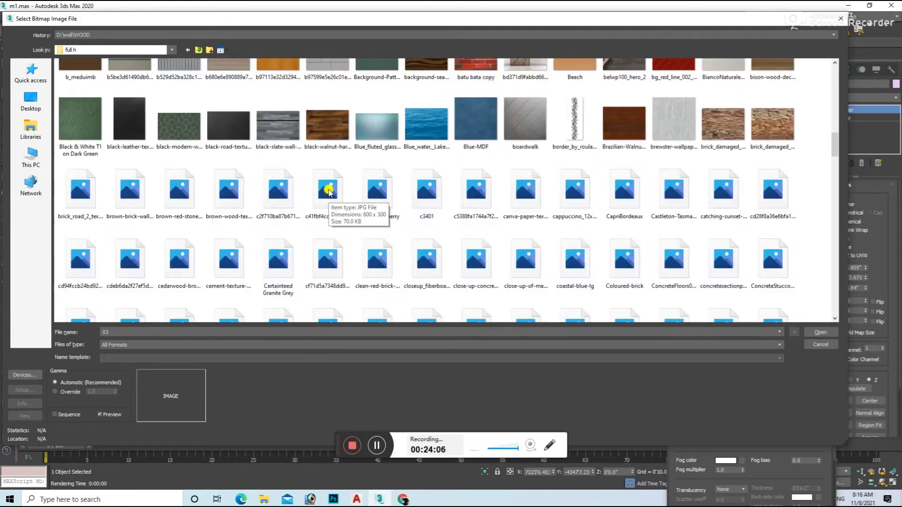
pyautogui.scroll(-3, 336, 204)
pyautogui.scroll(-2, 335, 204)
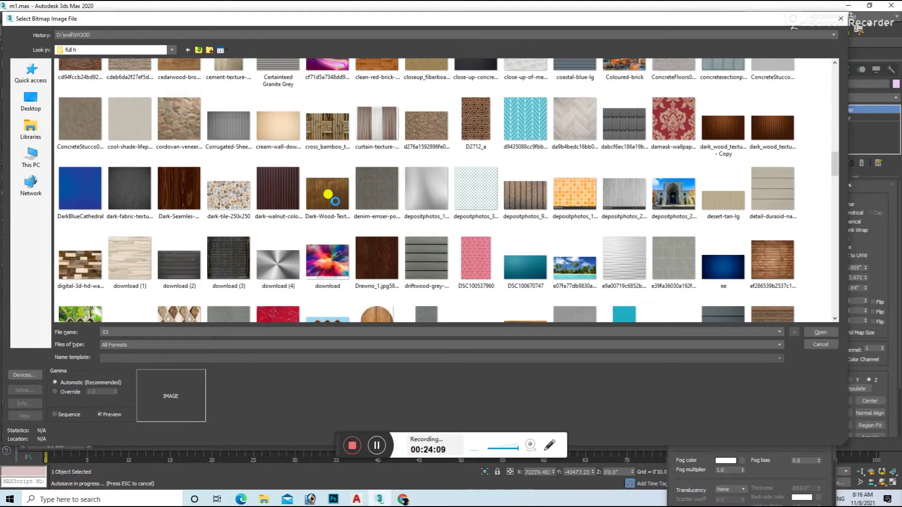
pyautogui.scroll(-3, 328, 195)
pyautogui.scroll(-2, 493, 225)
pyautogui.scroll(-3, 495, 224)
pyautogui.scroll(-2, 494, 224)
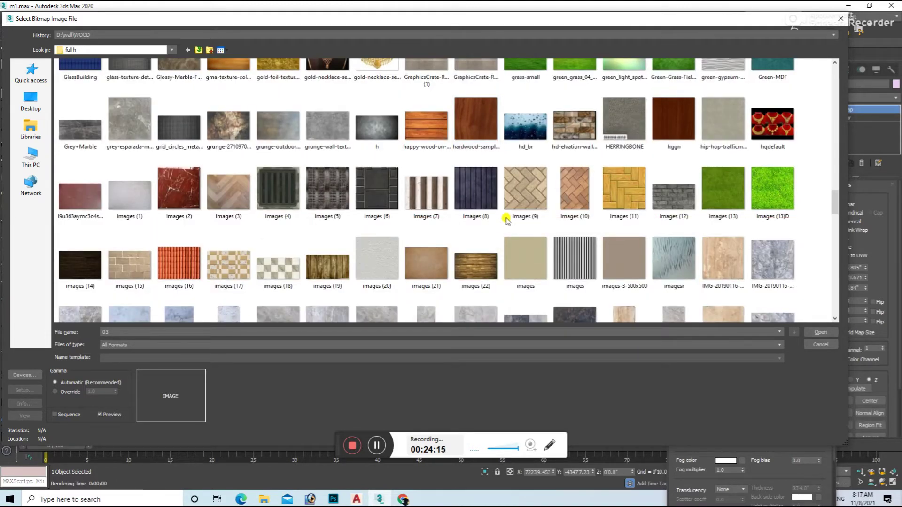
pyautogui.scroll(-2, 496, 223)
pyautogui.scroll(-3, 433, 215)
pyautogui.scroll(-2, 434, 216)
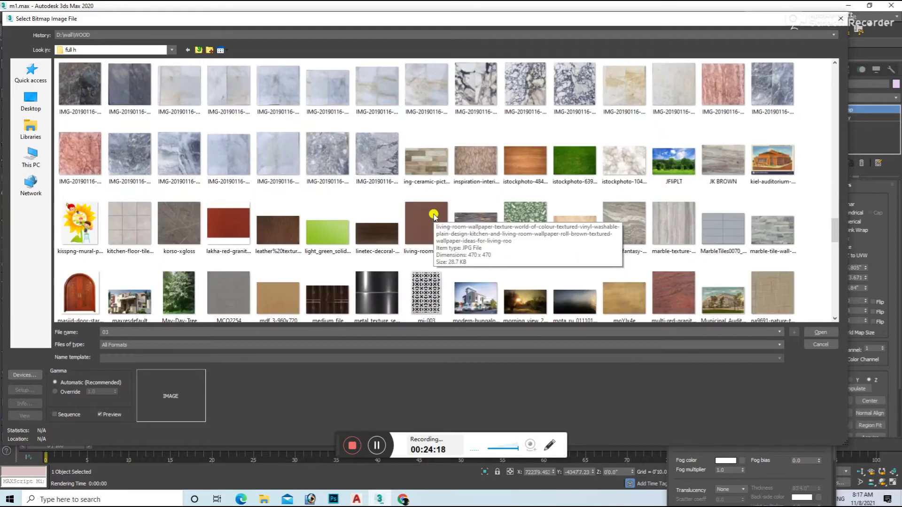
pyautogui.doubleClick(327, 155)
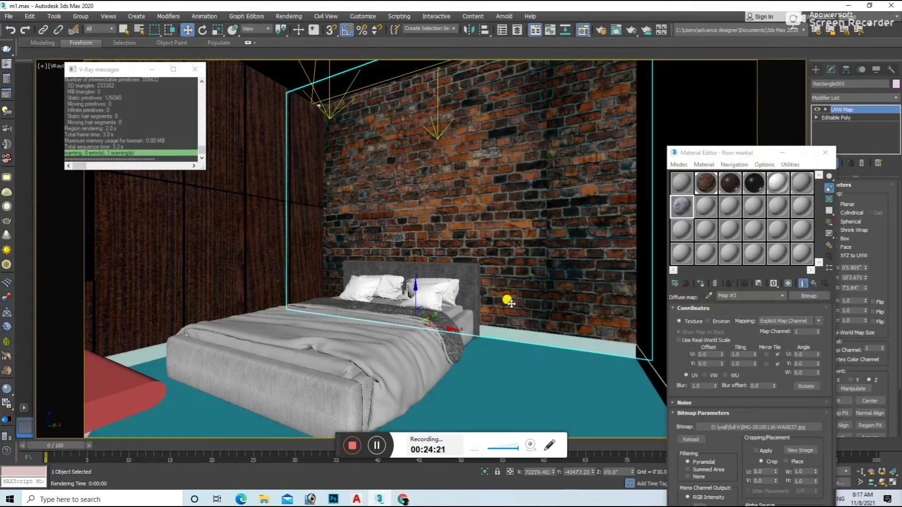
# Step: Group the selected floor objects into a single floor group
pyautogui.keyDown('ctrl'); pyautogui.click(583, 364); pyautogui.keyUp('ctrl')
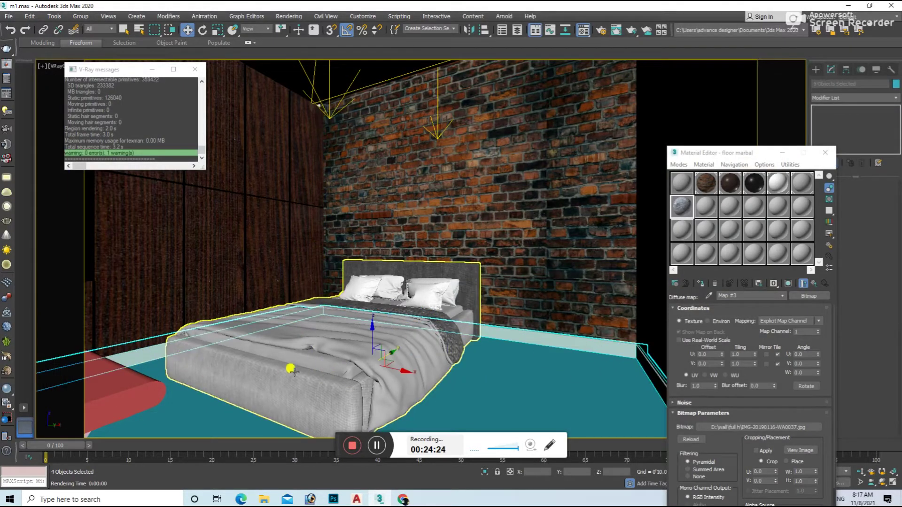
pyautogui.press('u')
pyautogui.keyDown('alt'); pyautogui.moveTo(302, 338); pyautogui.dragTo(246, 257, button='middle'); pyautogui.keyUp('alt')
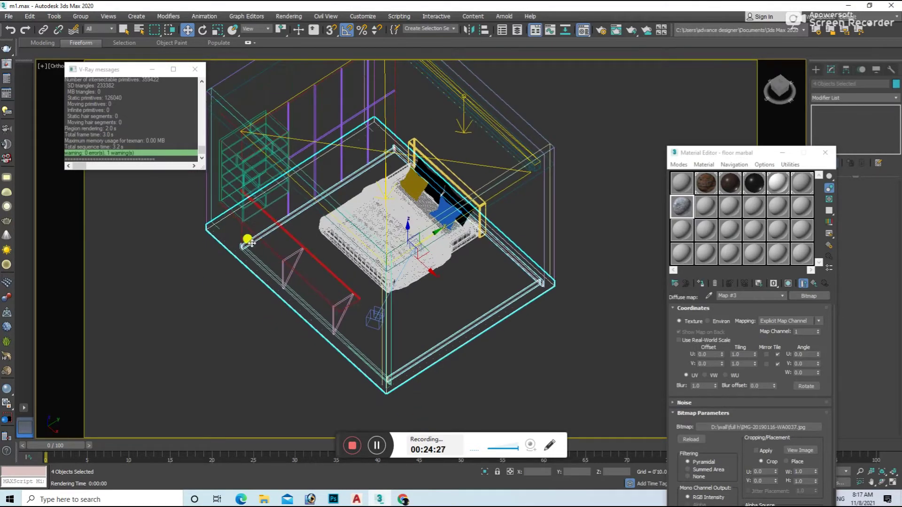
pyautogui.press('c')
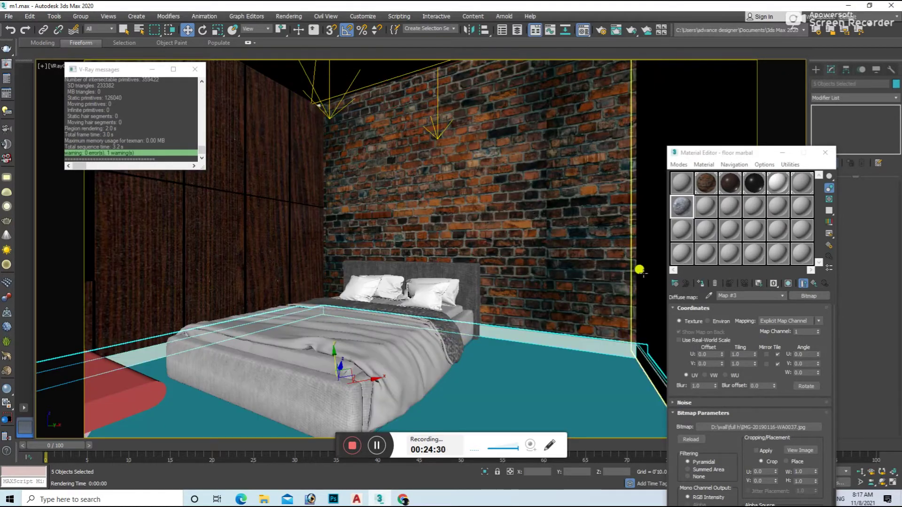
pyautogui.click(90, 17)
pyautogui.click(87, 26)
pyautogui.click(464, 262)
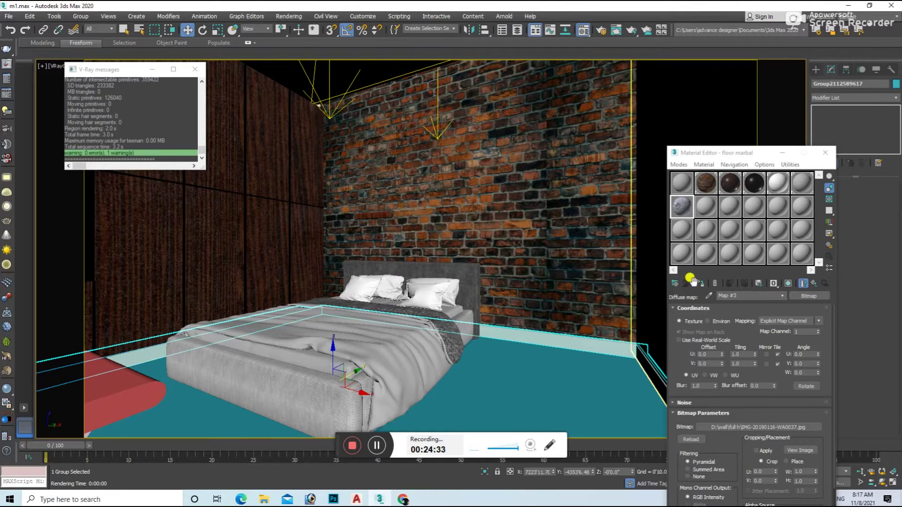
# Step: Add a UVW Map modifier to the floor group and adjust its Height and Width
pyautogui.click(790, 283)
pyautogui.click(879, 107)
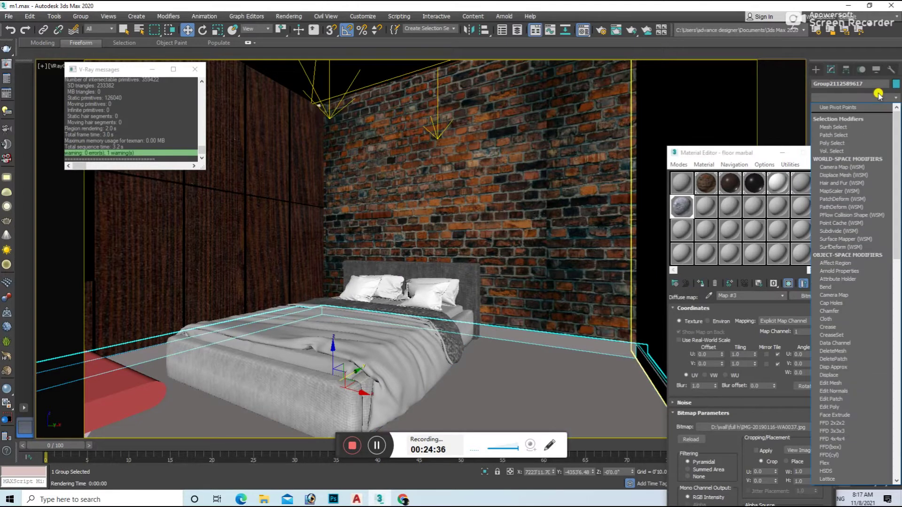
pyautogui.click(840, 385)
pyautogui.moveTo(865, 289); pyautogui.dragTo(860, 237)
pyautogui.moveTo(865, 277)
pyautogui.mouseDown()
pyautogui.moveTo(865, 288)
pyautogui.moveTo(865, 271)
pyautogui.mouseUp()
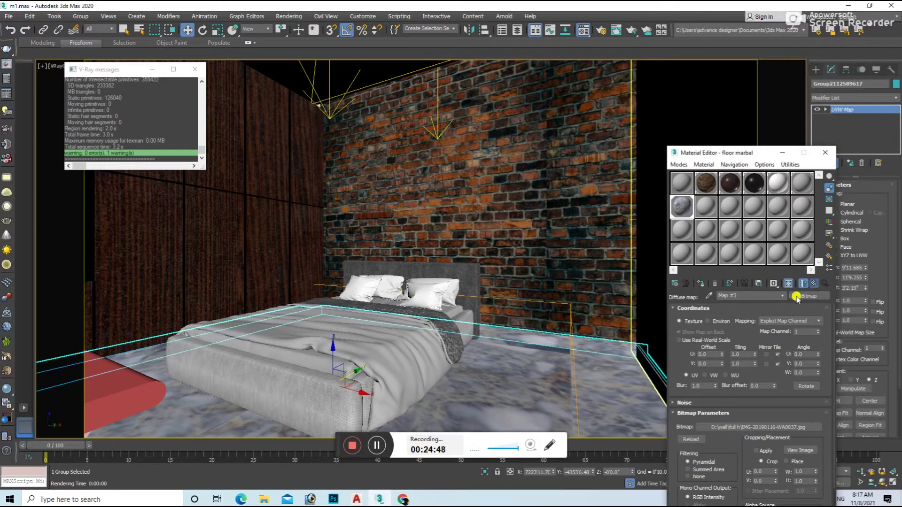
# Step: Give the floor marble a grey Reflect colour with 0.6 glossiness and render
pyautogui.click(803, 284)
pyautogui.click(726, 346)
pyautogui.click(355, 116)
pyautogui.click(347, 145)
pyautogui.doubleClick(723, 355)
pyautogui.write('.67')
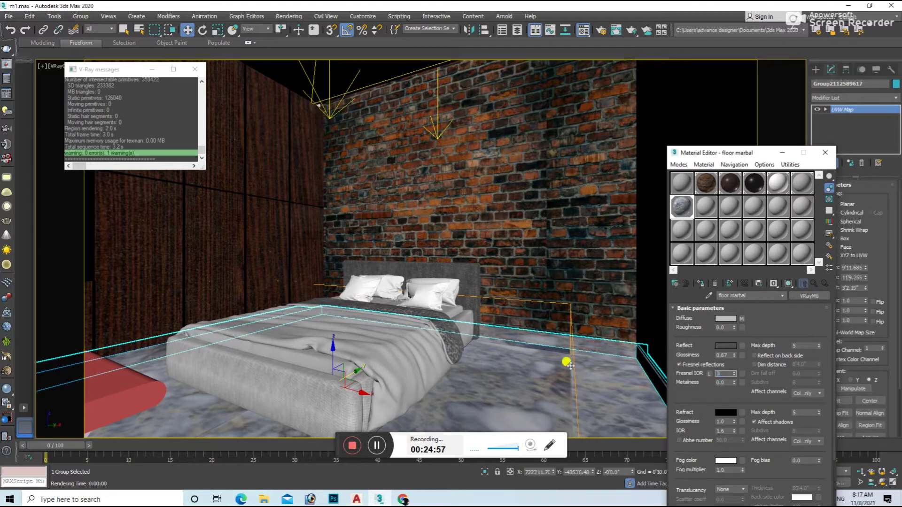
pyautogui.hotkey('shift', 'q')
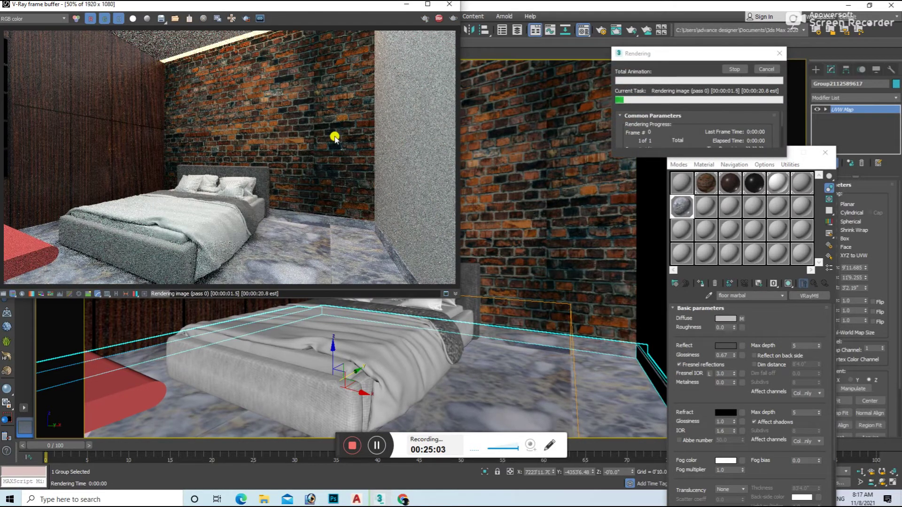
# Step: Swap the floor Diffuse bitmap to calacatta marble from Downloads and render it
pyautogui.click(451, 7)
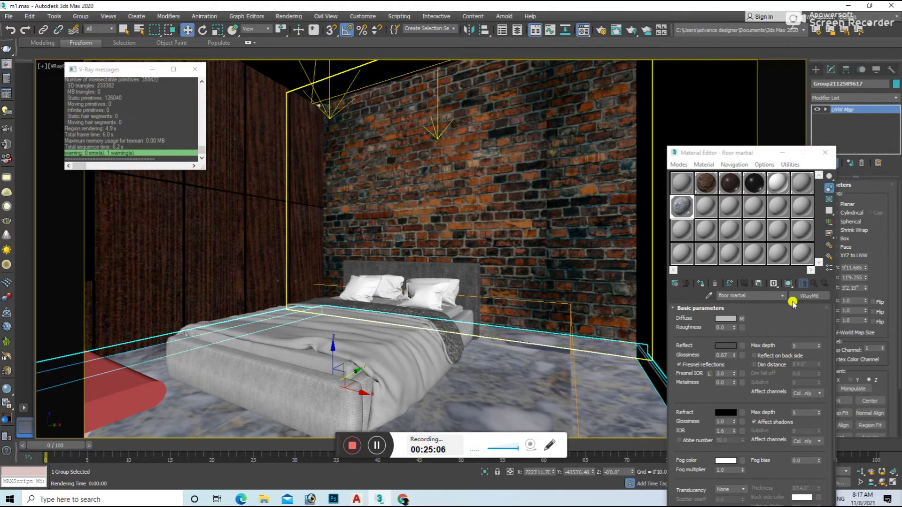
pyautogui.click(743, 319)
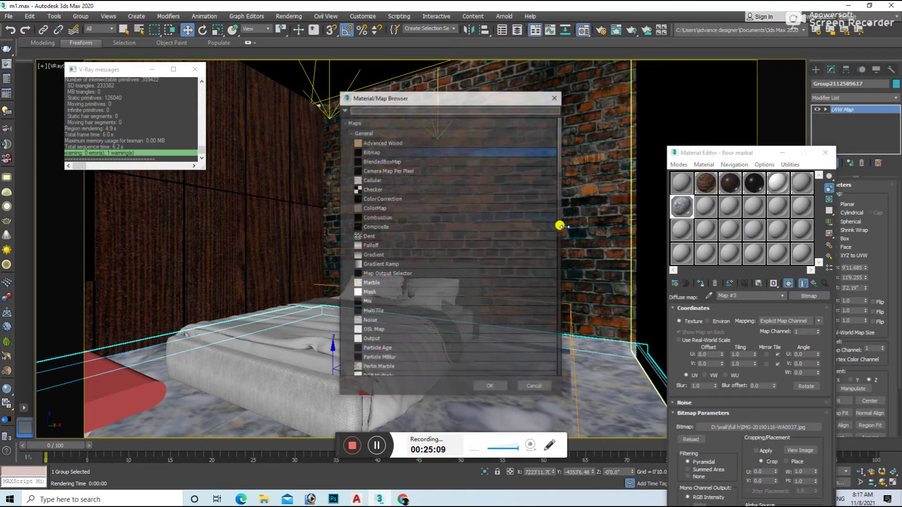
pyautogui.doubleClick(393, 151)
pyautogui.click(31, 157)
pyautogui.doubleClick(409, 84)
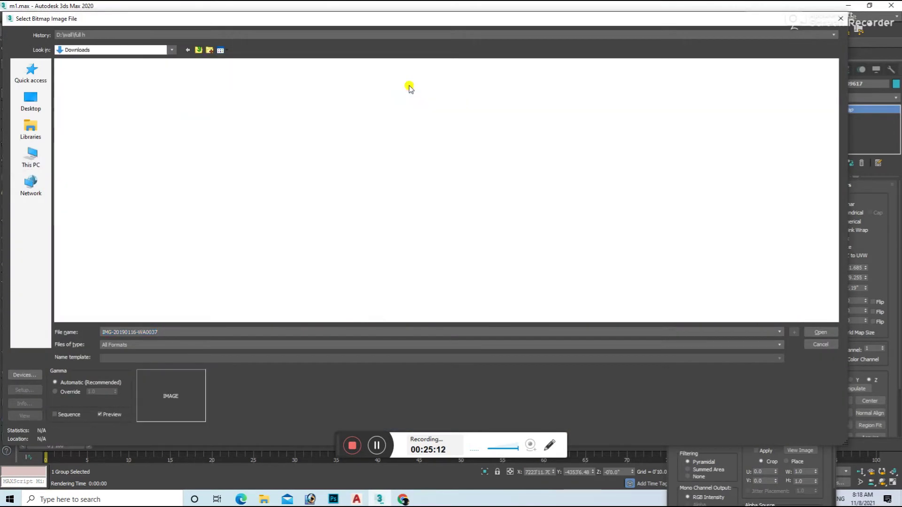
pyautogui.doubleClick(378, 259)
pyautogui.click(789, 283)
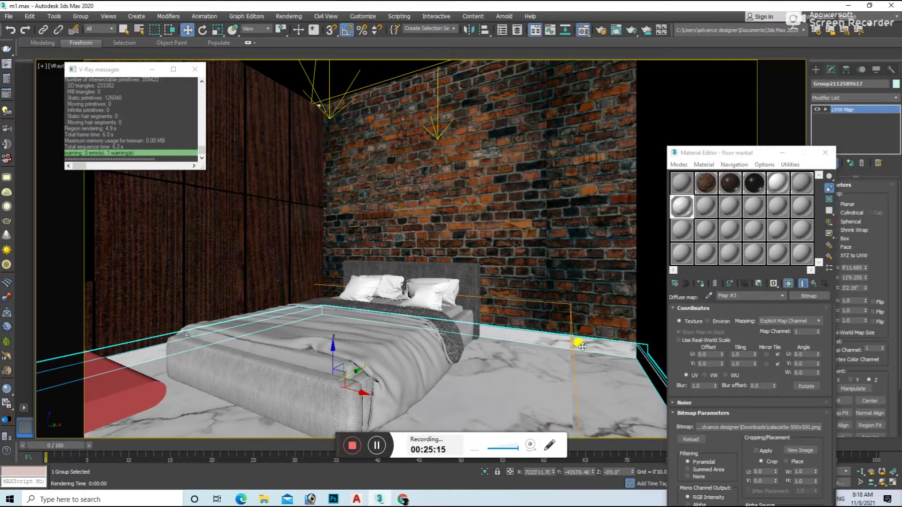
pyautogui.hotkey('shift', 'q')
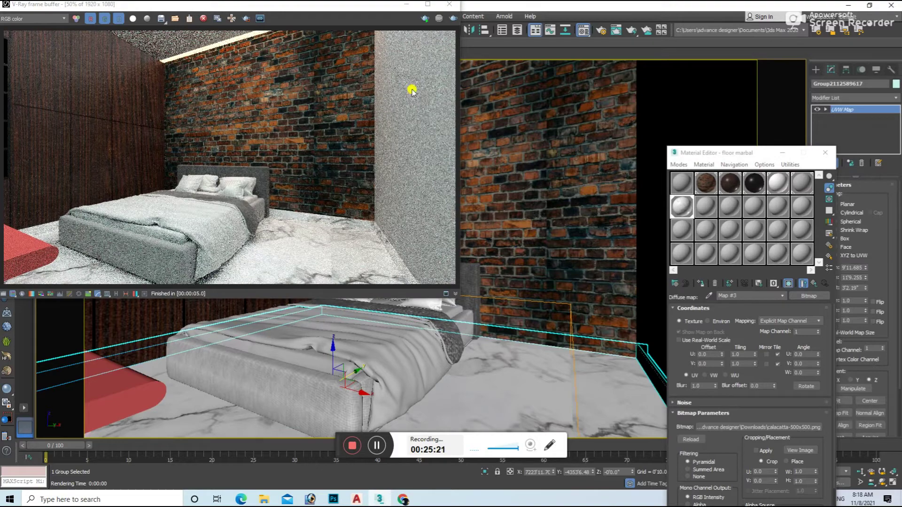
# Step: Close the render and start a new material in an unused slot
pyautogui.click(447, 8)
pyautogui.click(704, 207)
pyautogui.click(803, 296)
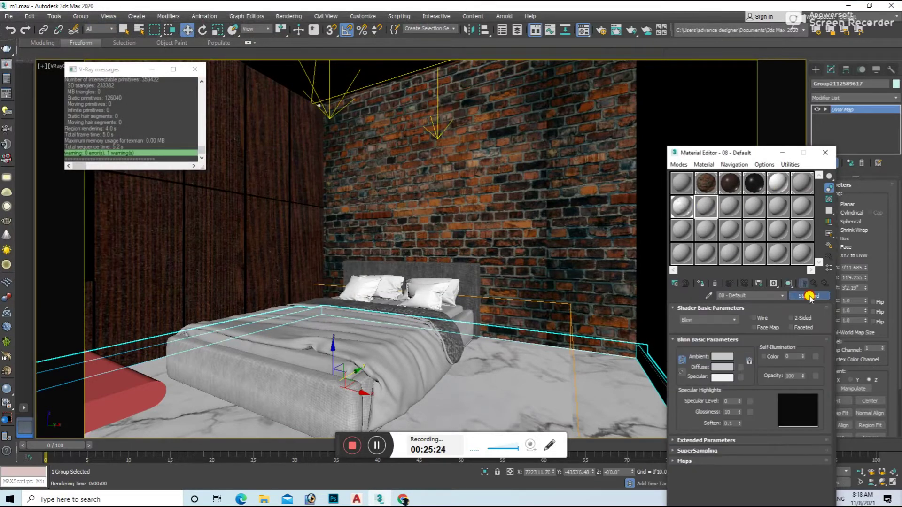
# Step: Make the slot a VRayMtl with Gray Bump.jpg from the Modern Bed folder as Diffuse
pyautogui.scroll(-3, 371, 329)
pyautogui.click(387, 350)
pyautogui.doubleClick(386, 350)
pyautogui.write('bed texture')
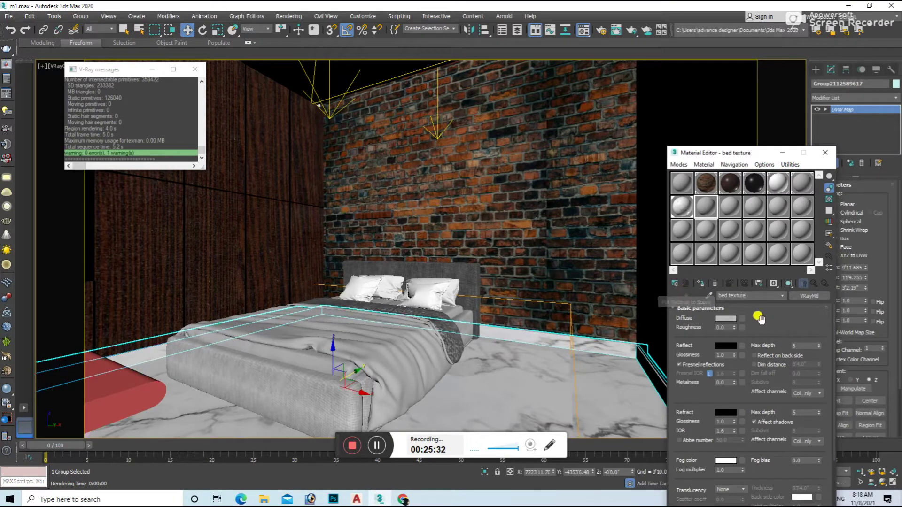
pyautogui.click(742, 318)
pyautogui.scroll(5, 371, 235)
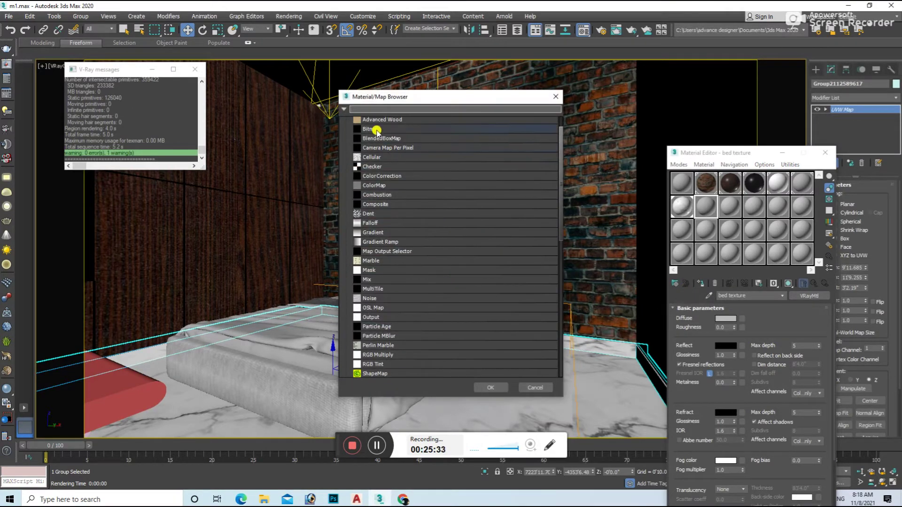
pyautogui.doubleClick(371, 123)
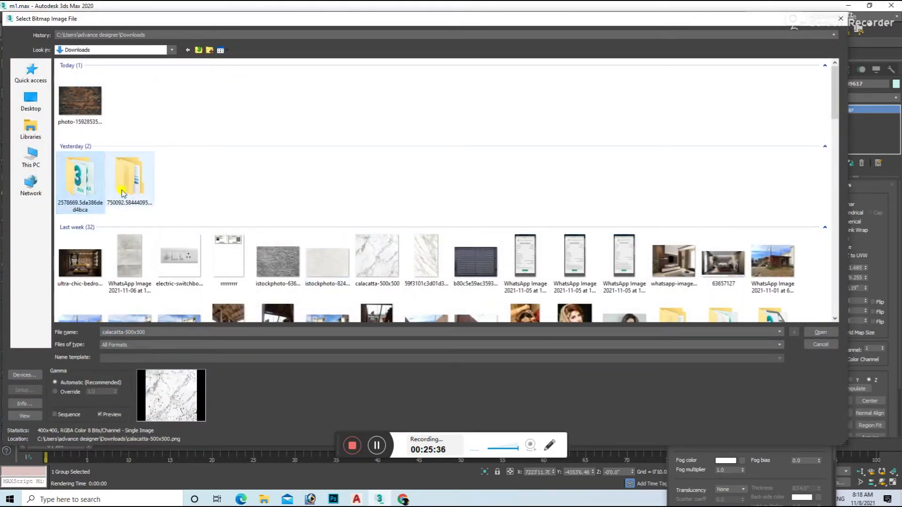
pyautogui.doubleClick(80, 178)
pyautogui.doubleClick(85, 78)
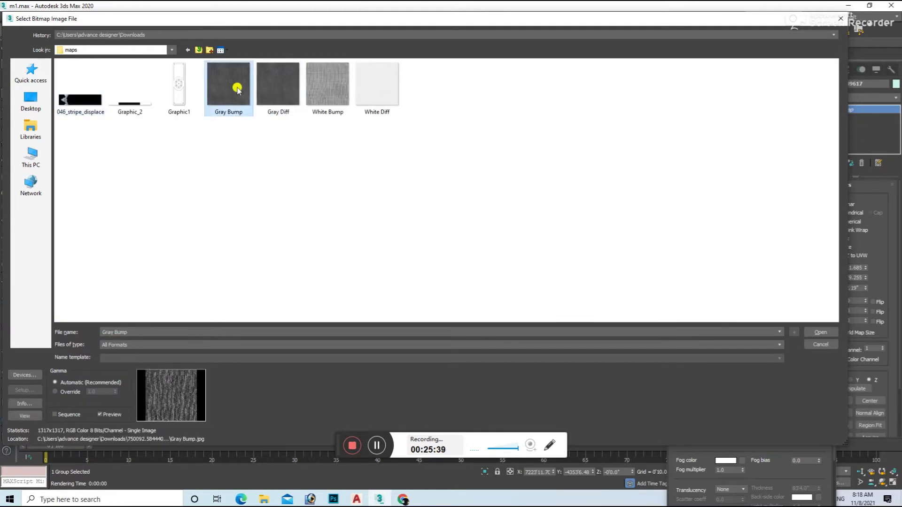
pyautogui.doubleClick(236, 83)
# Step: Apply the Gray Bump material to the bed frame and render a preview
pyautogui.moveTo(706, 208); pyautogui.dragTo(306, 388)
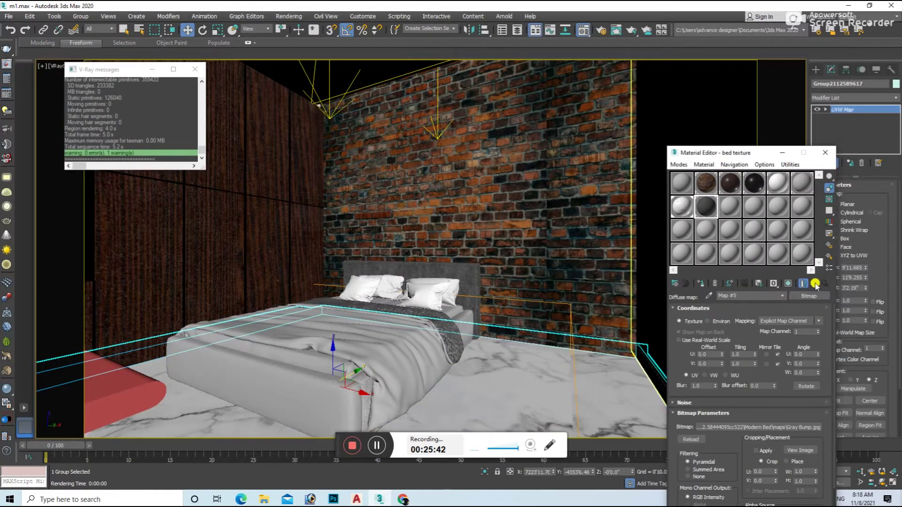
pyautogui.hotkey('shift', 'q')
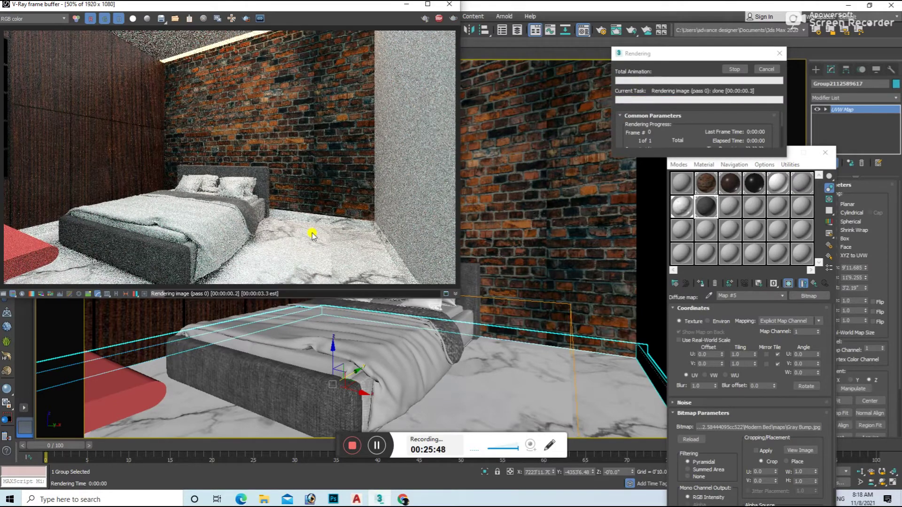
pyautogui.click(440, 7)
pyautogui.click(729, 207)
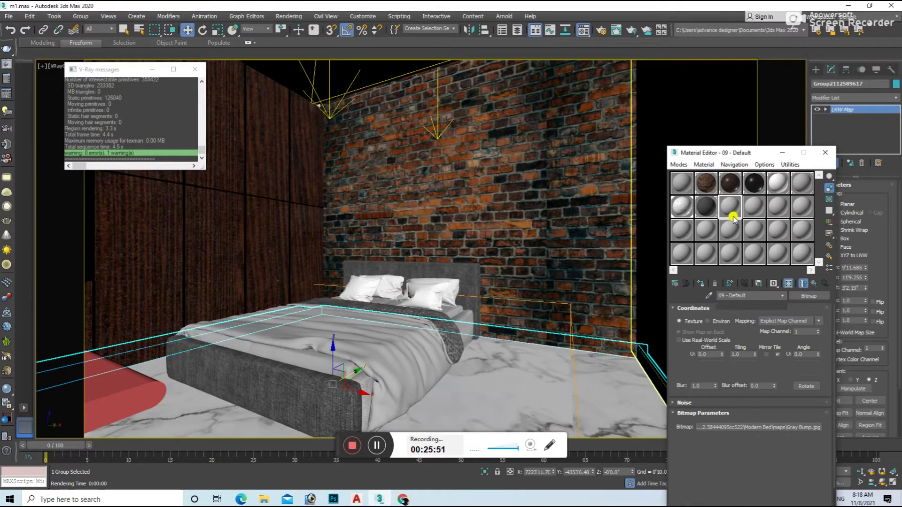
# Step: Create a VRayMtl with the White Bump image as Diffuse and apply it to the bed
pyautogui.click(801, 296)
pyautogui.doubleClick(400, 360)
pyautogui.click(742, 318)
pyautogui.doubleClick(365, 151)
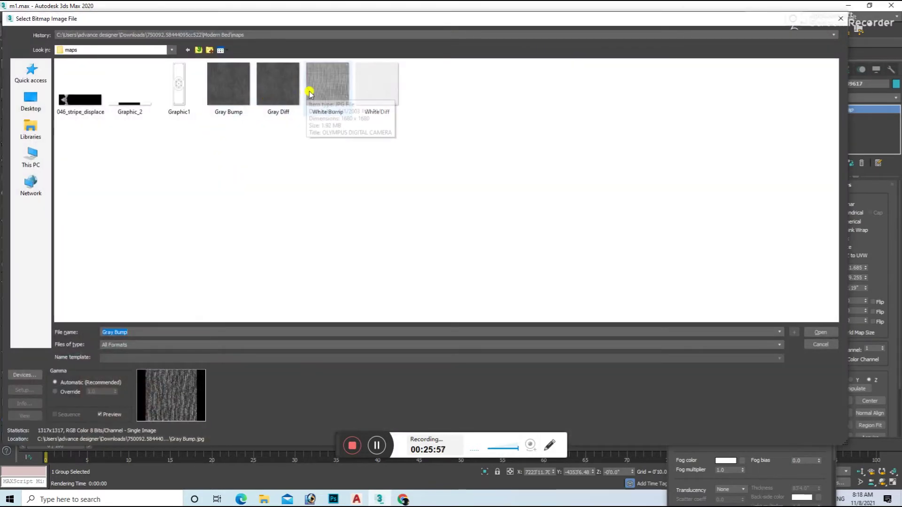
pyautogui.doubleClick(313, 84)
pyautogui.moveTo(726, 226); pyautogui.dragTo(372, 347)
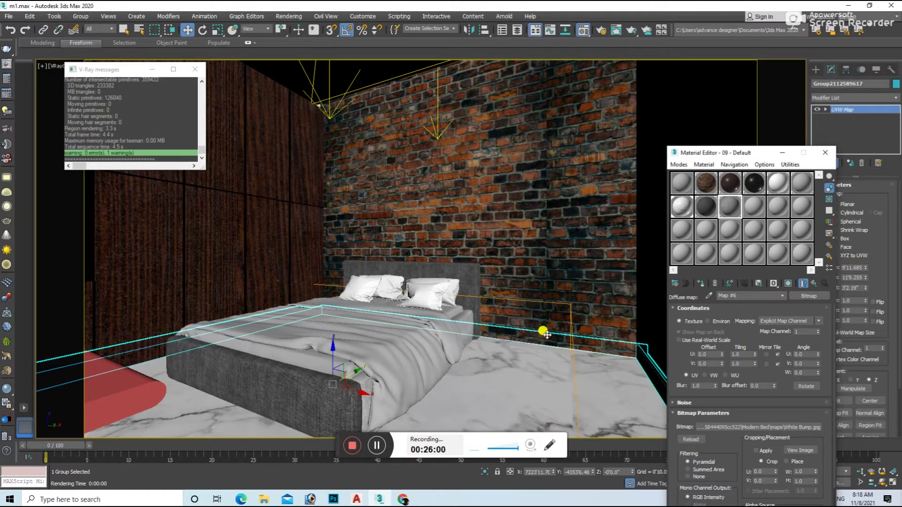
pyautogui.click(785, 284)
# Step: Select the blanket and add a UVW Map modifier with Box mapping
pyautogui.click(380, 349)
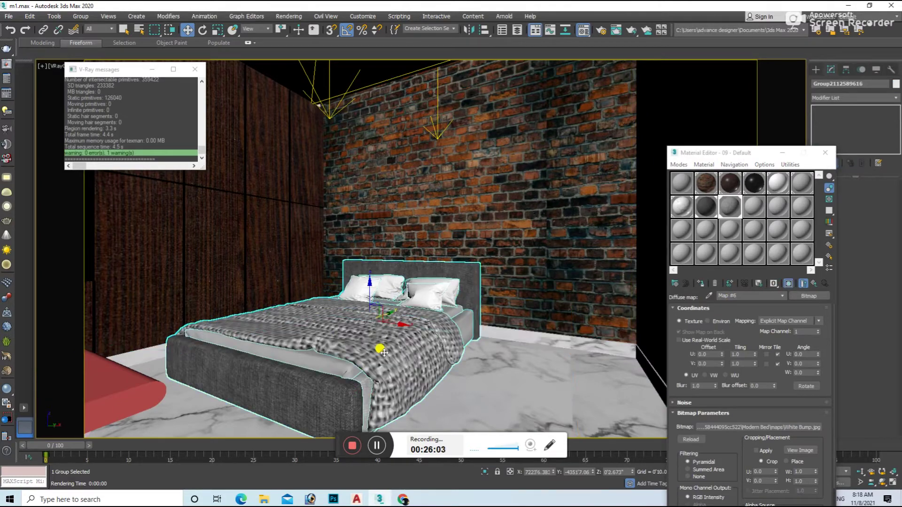
pyautogui.press('u')
pyautogui.scroll(3, 414, 348)
pyautogui.click(54, 15)
pyautogui.click(223, 338)
pyautogui.keyDown('alt'); pyautogui.moveTo(223, 338); pyautogui.dragTo(495, 294, button='middle'); pyautogui.keyUp('alt')
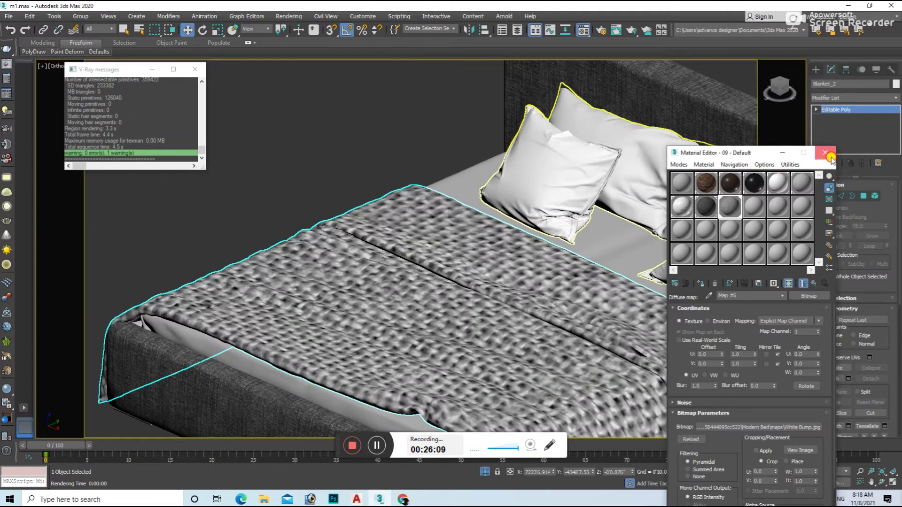
pyautogui.click(826, 153)
pyautogui.click(853, 97)
pyautogui.click(841, 386)
pyautogui.click(836, 239)
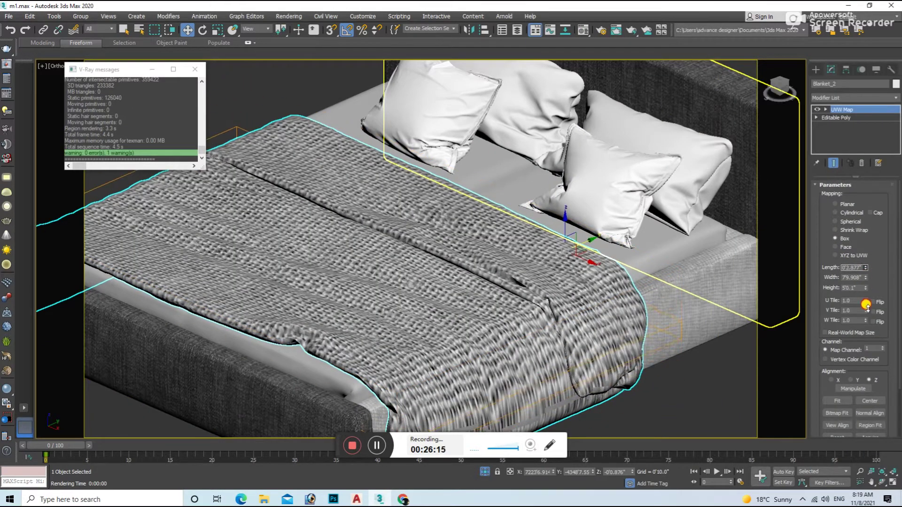
# Step: Scale the blanket's UVW mapping gizmo and reduce its mapping Height
pyautogui.press('r')
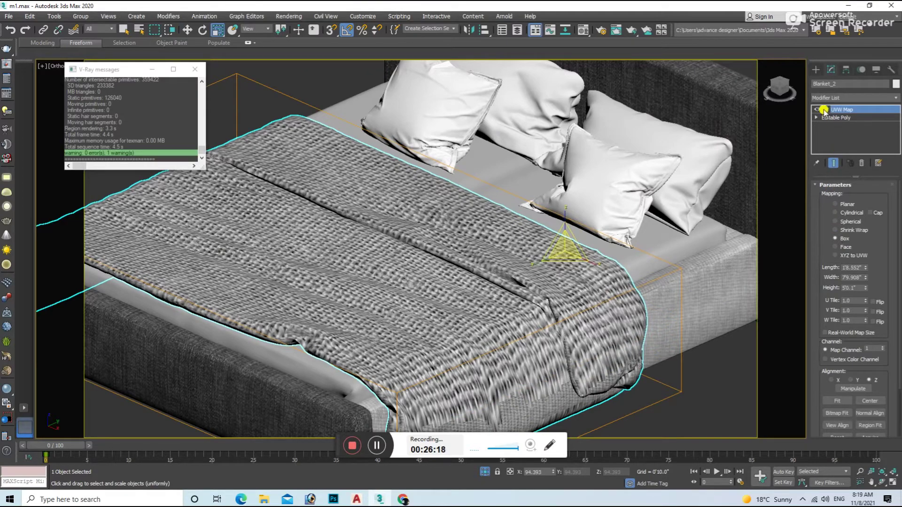
pyautogui.click(842, 118)
pyautogui.moveTo(318, 291); pyautogui.dragTo(322, 374)
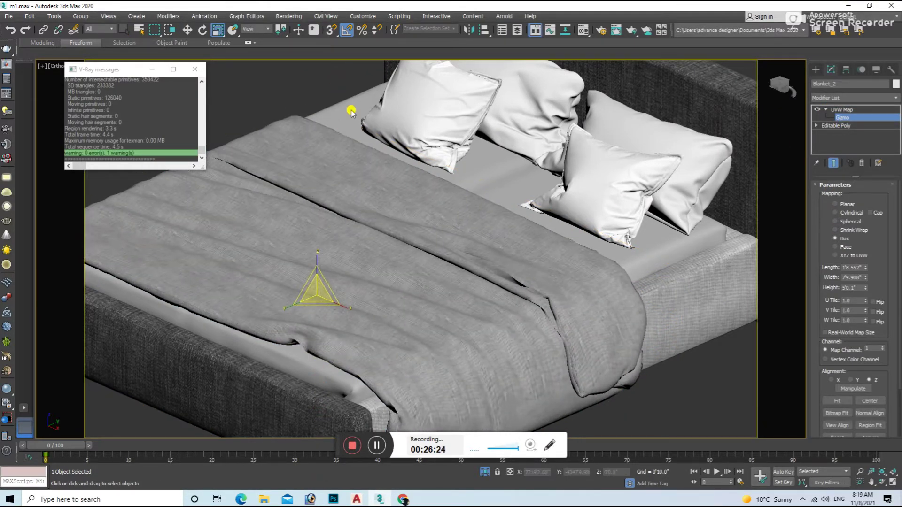
pyautogui.press('w')
pyautogui.keyDown('alt'); pyautogui.moveTo(352, 106); pyautogui.dragTo(429, 192, button='middle'); pyautogui.keyUp('alt')
pyautogui.click(836, 111)
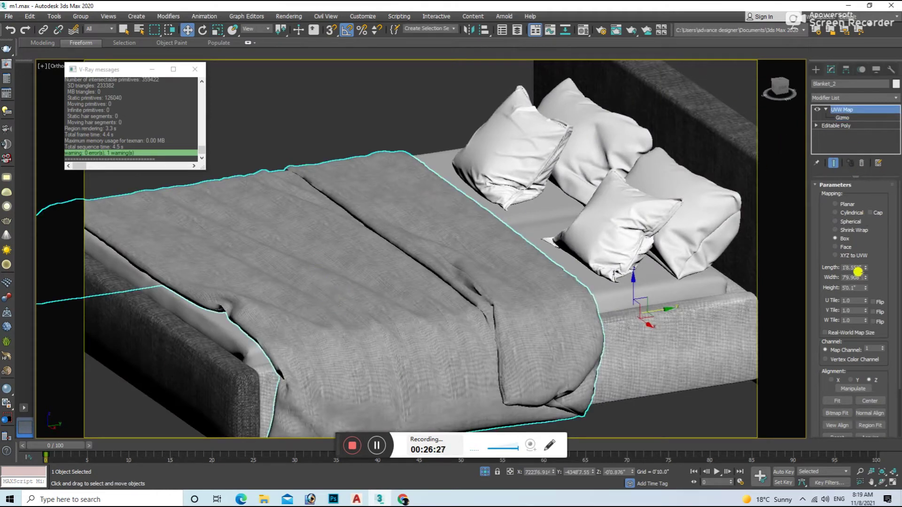
pyautogui.moveTo(865, 287); pyautogui.dragTo(856, 295)
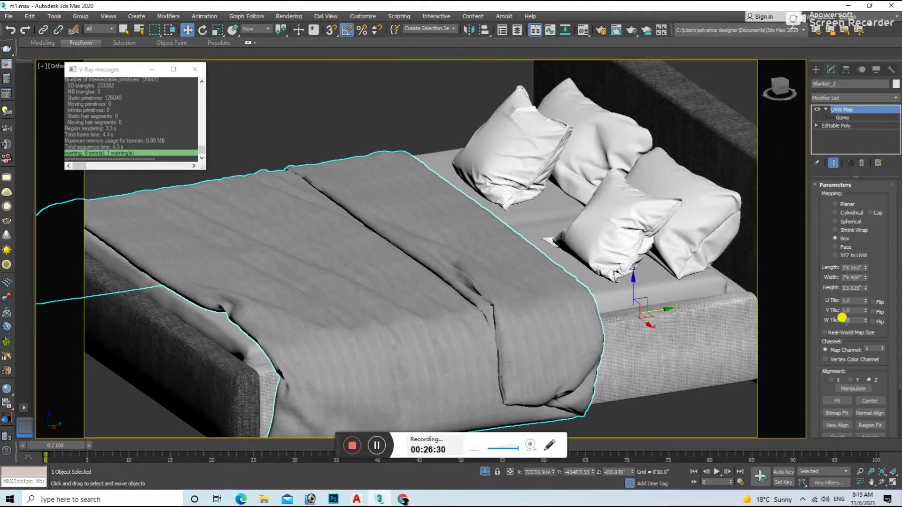
# Step: Switch to the VRayCam001 camera view and start a V-Ray test render
pyautogui.click(645, 291)
pyautogui.press('c')
pyautogui.hotkey('shift', 'q')
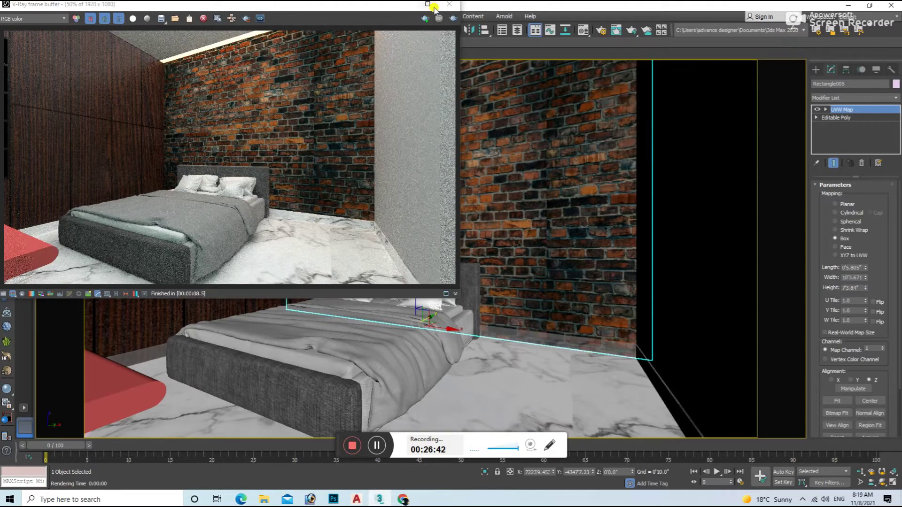
# Step: Draw a flat Plane in Top view as a rug under the bed
pyautogui.click(371, 282)
pyautogui.click(381, 373)
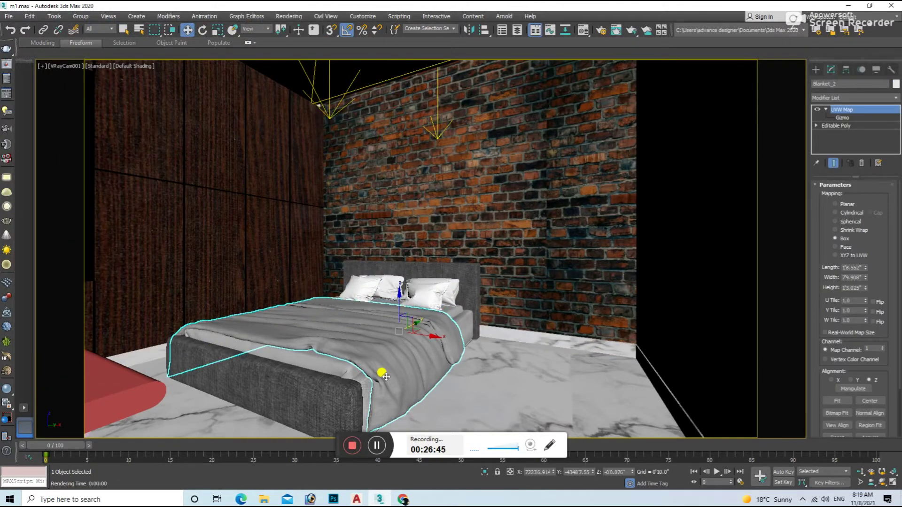
pyautogui.press('t')
pyautogui.scroll(-5, 377, 357)
pyautogui.click(573, 359)
pyautogui.click(813, 70)
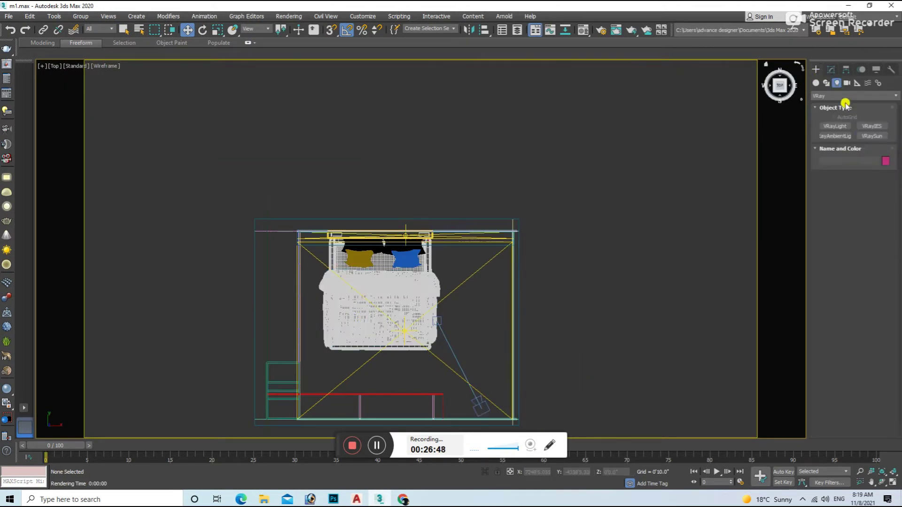
pyautogui.click(871, 165)
pyautogui.moveTo(309, 309); pyautogui.dragTo(449, 371)
# Step: Show textures in the camera view and assign the carpet material to the rug plane
pyautogui.press('w')
pyautogui.press('c')
pyautogui.press('F3')
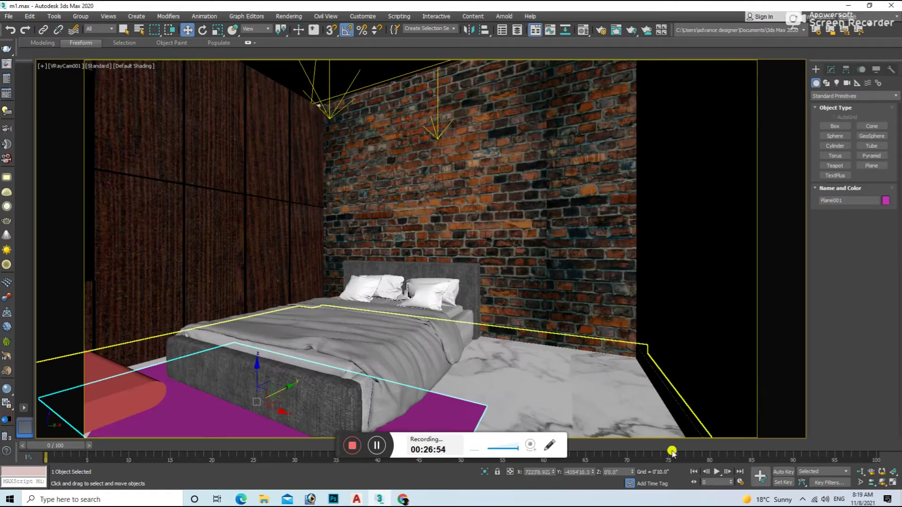
pyautogui.press('m')
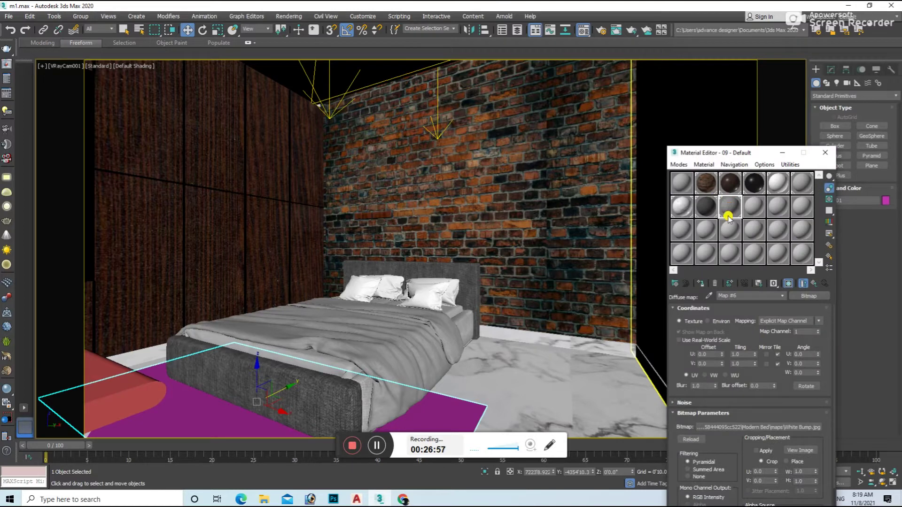
pyautogui.click(701, 284)
pyautogui.click(825, 152)
# Step: Add a UVW Map modifier to the rug and lower its Length for finer carpet tiles
pyautogui.click(831, 69)
pyautogui.click(896, 97)
pyautogui.press('u')
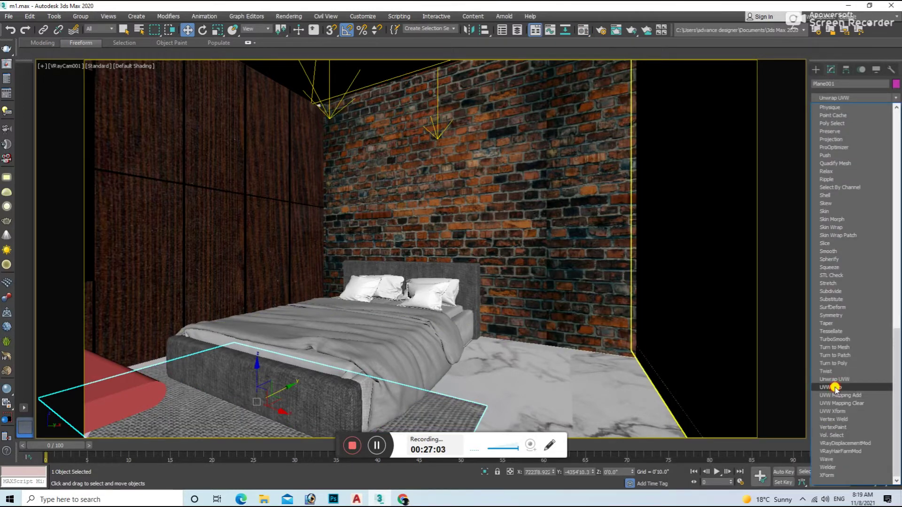
pyautogui.click(835, 387)
pyautogui.moveTo(861, 268); pyautogui.dragTo(868, 293)
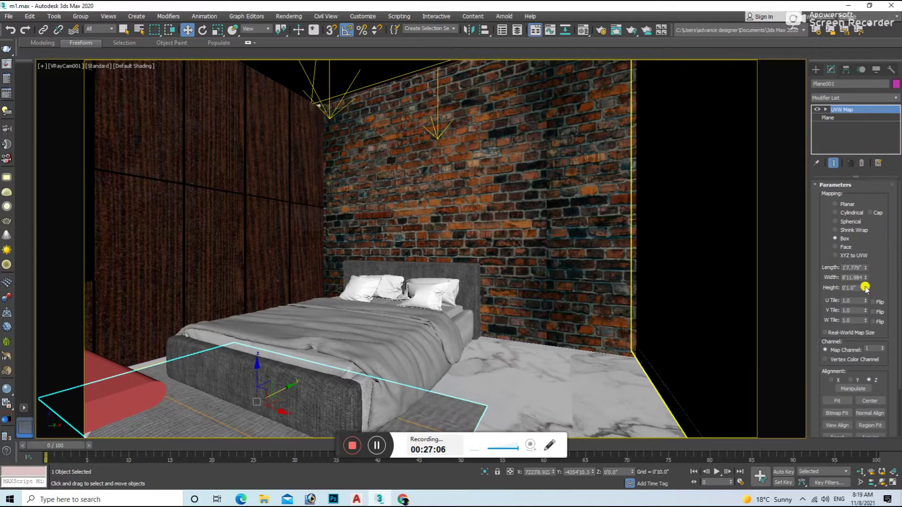
# Step: Run three test renders of the room to check the carpet
pyautogui.click(538, 277)
pyautogui.hotkey('shift', 'q')
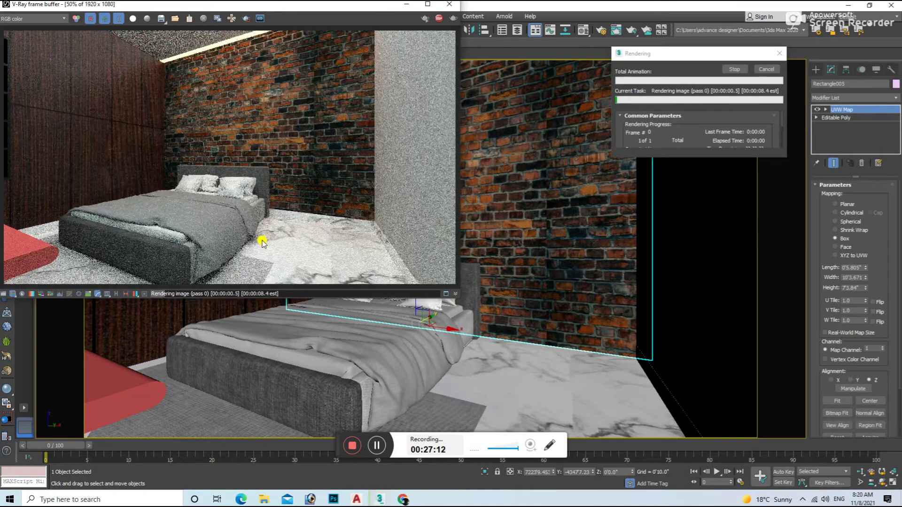
pyautogui.click(449, 3)
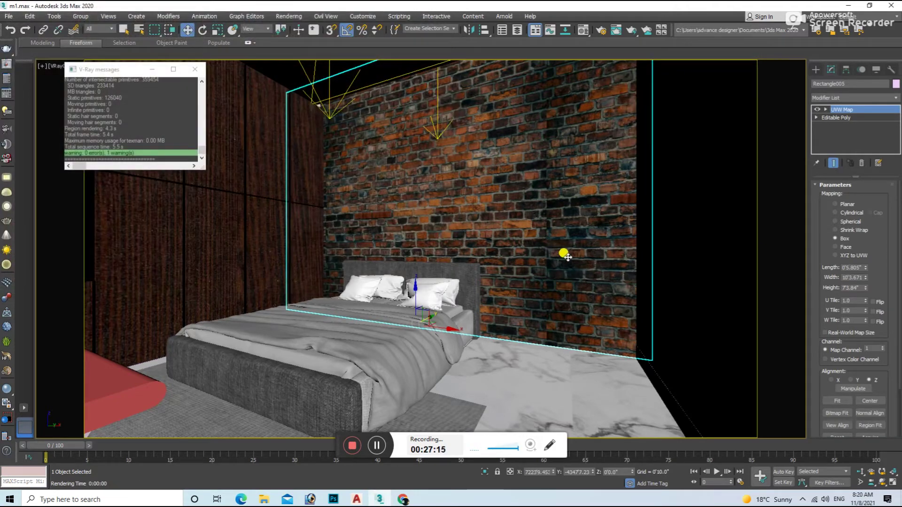
pyautogui.press('m')
pyautogui.hotkey('shift', 'q')
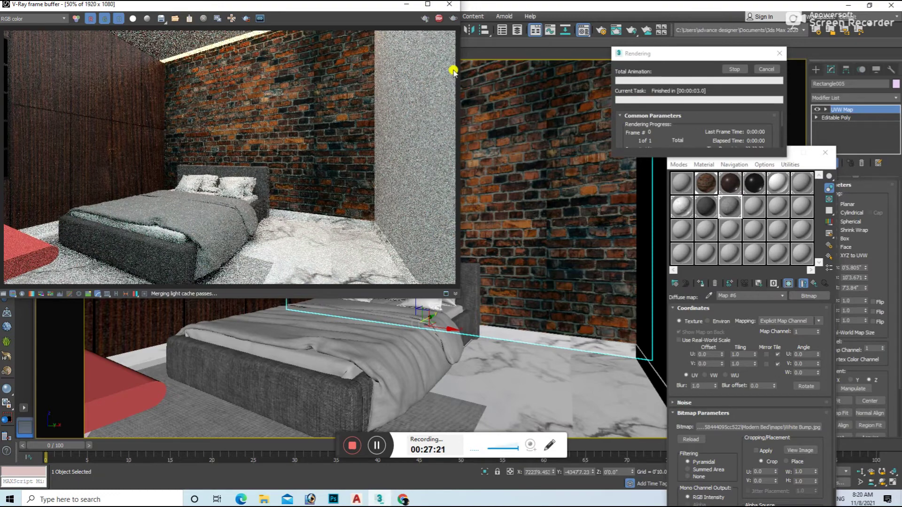
pyautogui.click(449, 4)
pyautogui.click(460, 405)
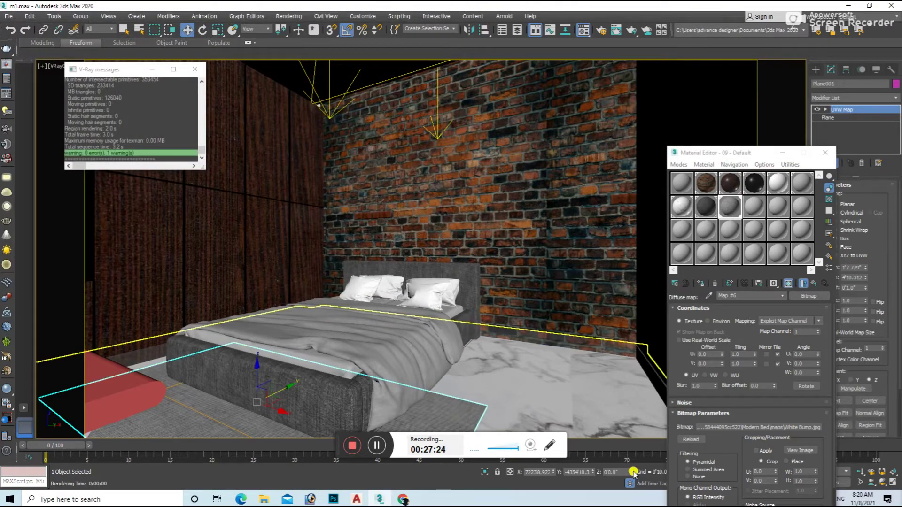
pyautogui.click(606, 409)
pyautogui.hotkey('shift', 'q')
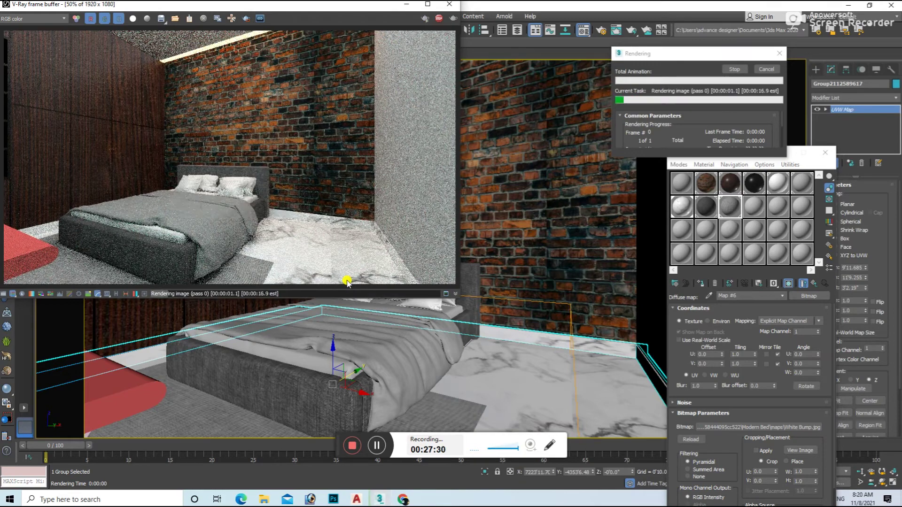
# Step: Select the blanket and brick wall in Top view, then run another camera test render
pyautogui.click(438, 415)
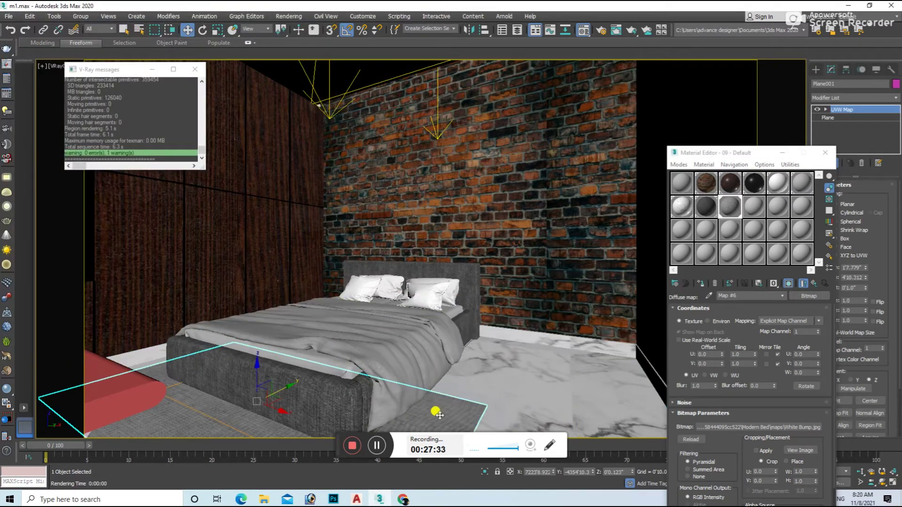
pyautogui.press('t')
pyautogui.press('r')
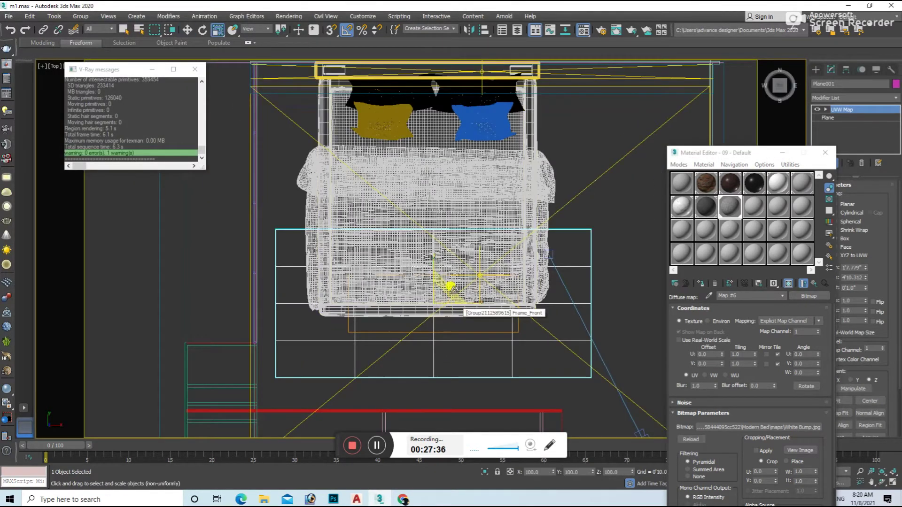
pyautogui.click(427, 252)
pyautogui.click(429, 258)
pyautogui.press('w')
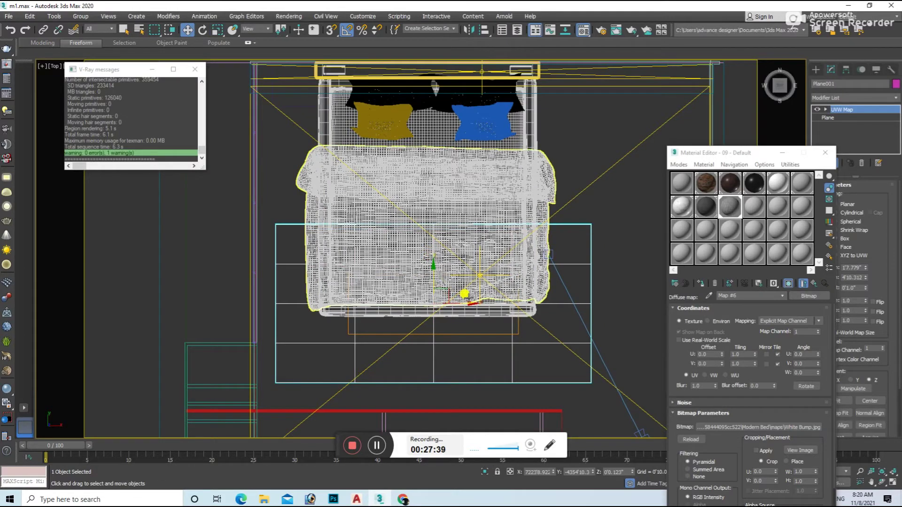
pyautogui.press('c')
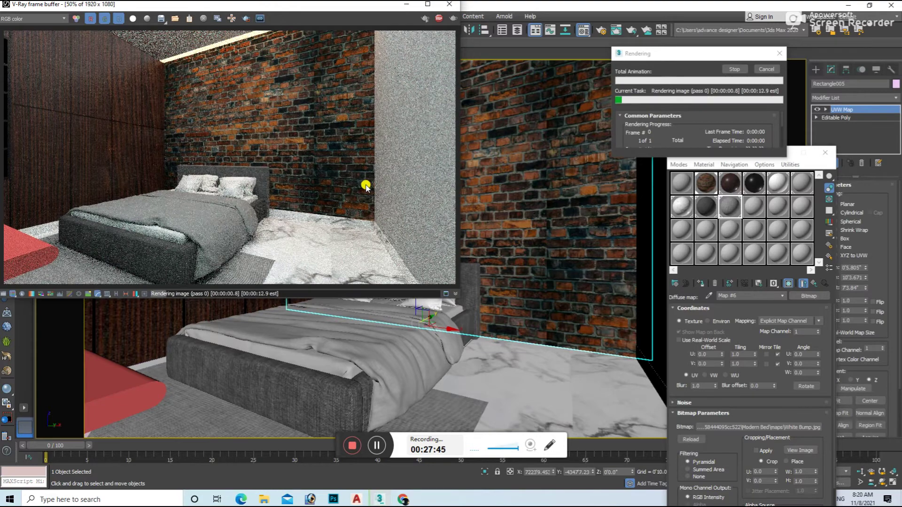
pyautogui.click(382, 252)
pyautogui.press('t')
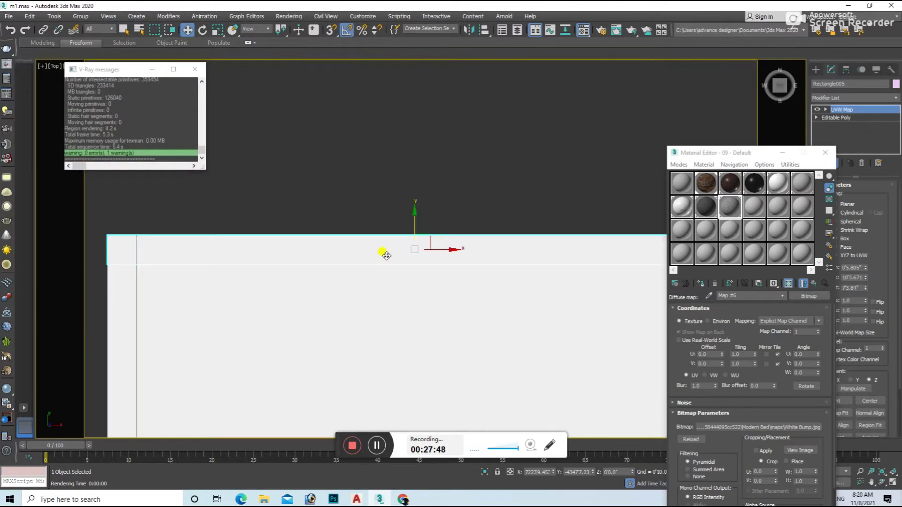
pyautogui.scroll(-3, 383, 252)
# Step: Place a VRayPhysicalCamera in Top view aimed across the room
pyautogui.click(201, 68)
pyautogui.click(825, 153)
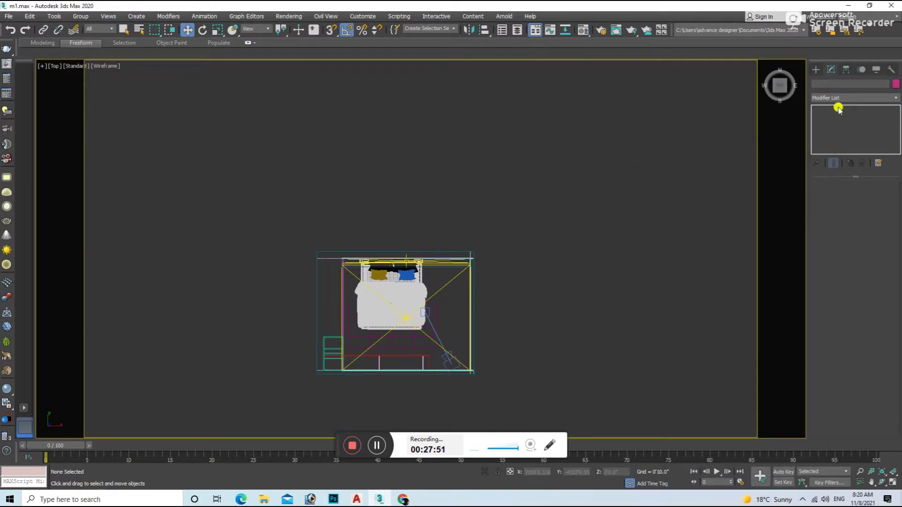
pyautogui.click(817, 71)
pyautogui.click(846, 83)
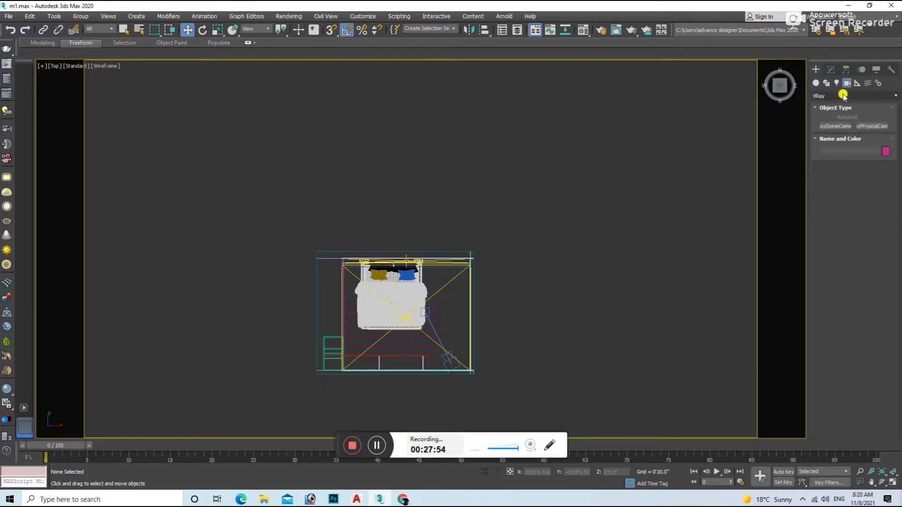
pyautogui.click(831, 109)
pyautogui.click(872, 126)
pyautogui.scroll(3, 455, 260)
pyautogui.moveTo(455, 260); pyautogui.dragTo(398, 322)
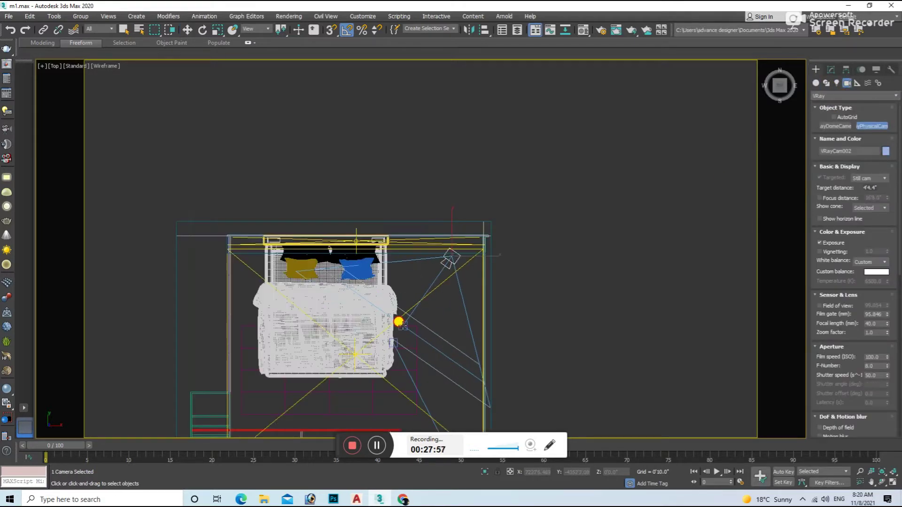
# Step: Look through the new camera and aim it at the cyan shelf wall
pyautogui.press('c')
pyautogui.moveTo(490, 212)
pyautogui.keyDown('alt'); pyautogui.mouseDown(button='middle')
pyautogui.moveTo(491, 371)
pyautogui.moveTo(514, 322)
pyautogui.moveTo(437, 214)
pyautogui.mouseUp(button='middle'); pyautogui.keyUp('alt')
pyautogui.click(437, 213)
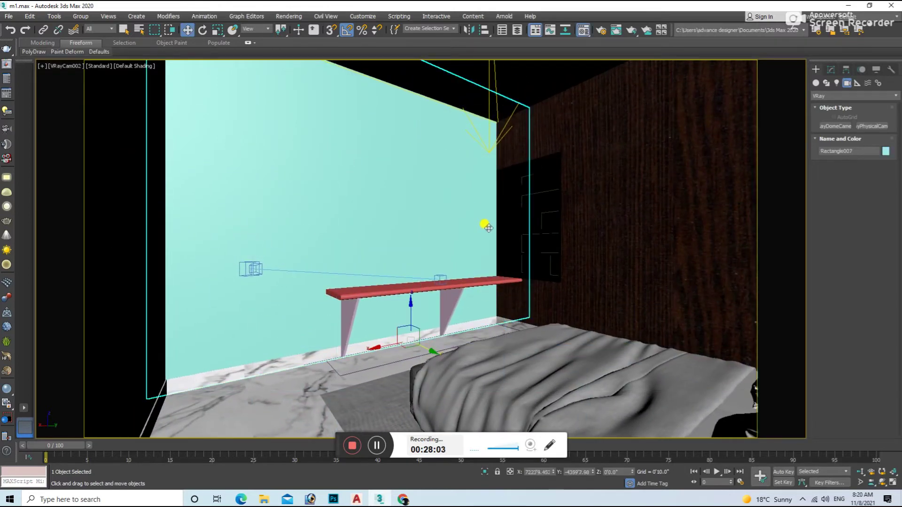
# Step: Apply the grey material to the wall and select the shelf top, legs and bookshelf
pyautogui.press('m')
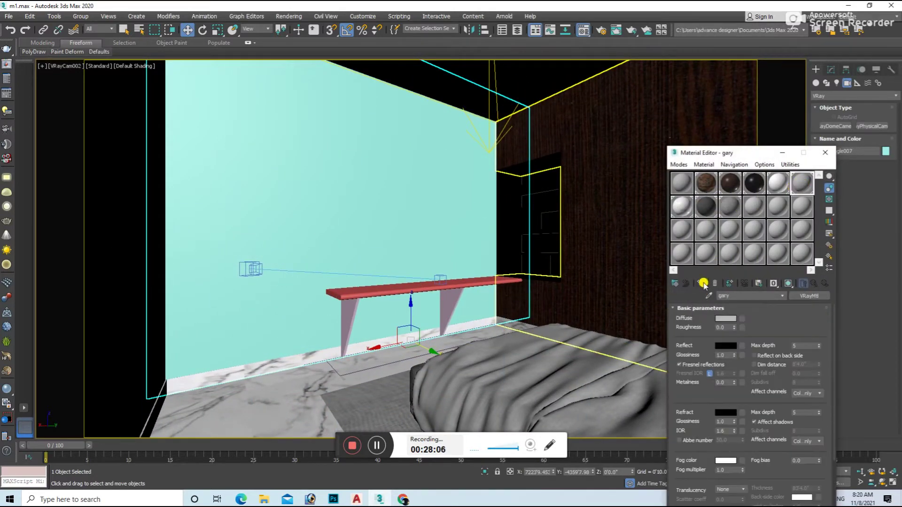
pyautogui.moveTo(802, 184); pyautogui.dragTo(468, 312)
pyautogui.click(426, 281)
pyautogui.keyDown('ctrl'); pyautogui.click(453, 310); pyautogui.keyUp('ctrl')
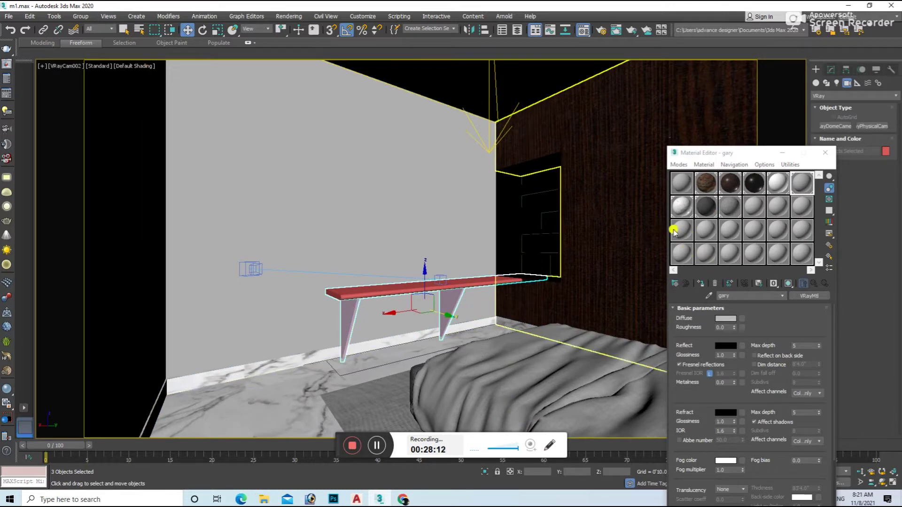
pyautogui.click(753, 187)
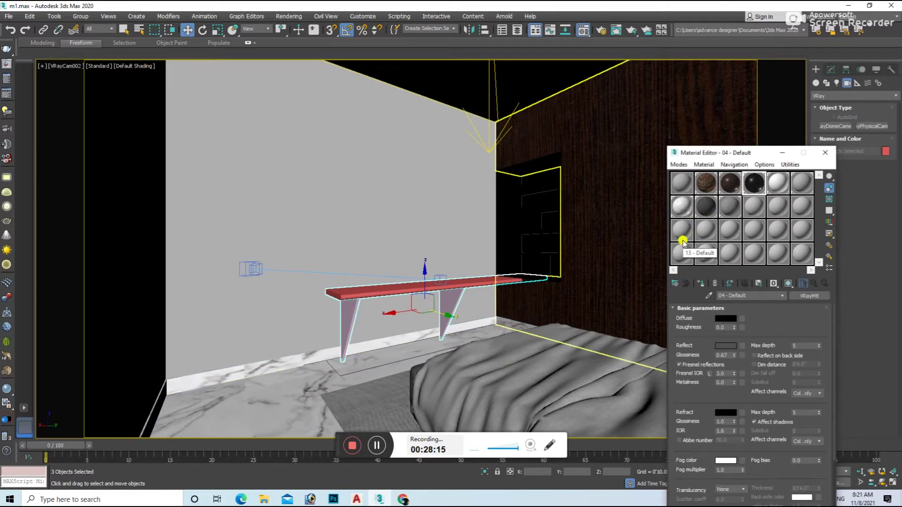
pyautogui.keyDown('ctrl'); pyautogui.click(517, 198); pyautogui.keyUp('ctrl')
# Step: Make a dark grey glossy VRayMtl (0.67 glossiness) with grey reflection for the shelf and desk, then test render
pyautogui.click(813, 294)
pyautogui.scroll(-3, 385, 348)
pyautogui.scroll(-2, 371, 352)
pyautogui.doubleClick(371, 343)
pyautogui.click(726, 318)
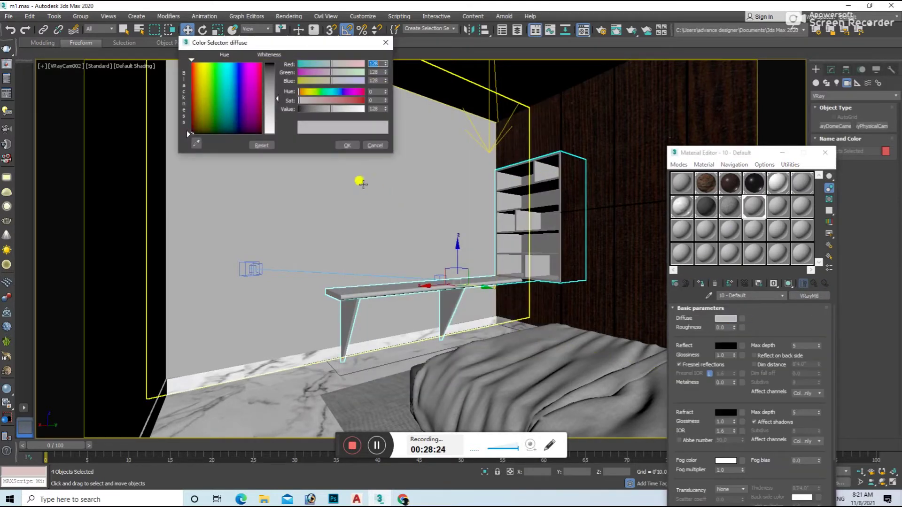
pyautogui.moveTo(314, 113); pyautogui.dragTo(309, 111)
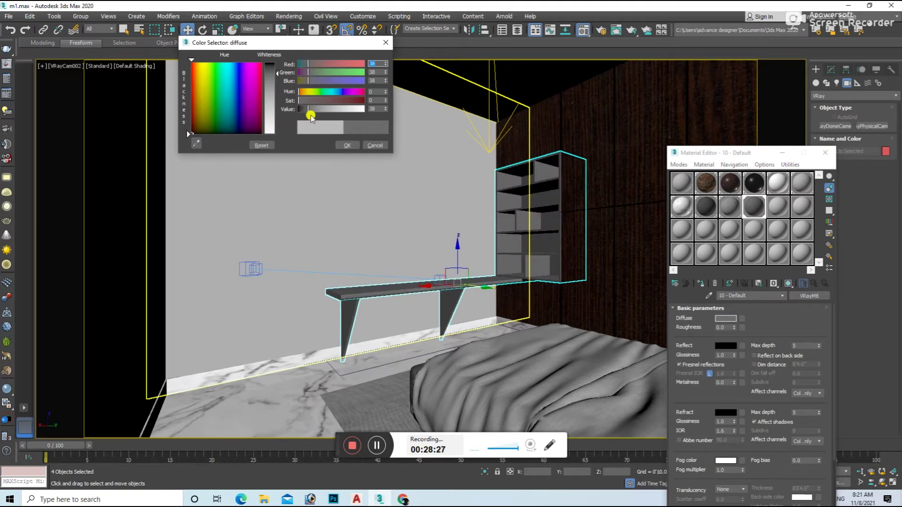
pyautogui.click(343, 141)
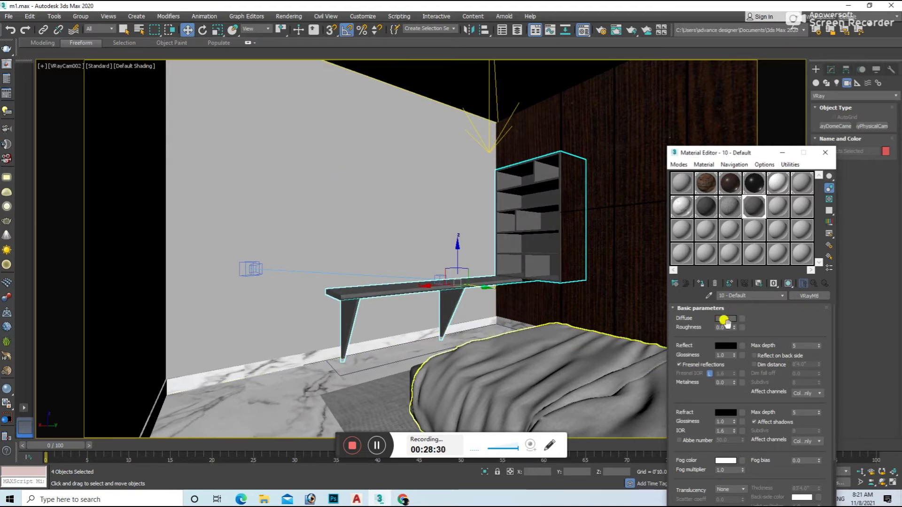
pyautogui.click(726, 346)
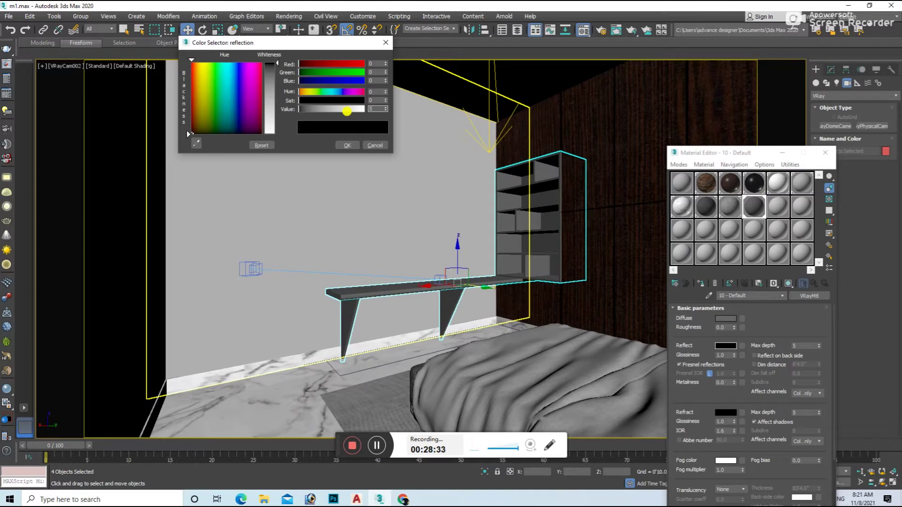
pyautogui.click(347, 145)
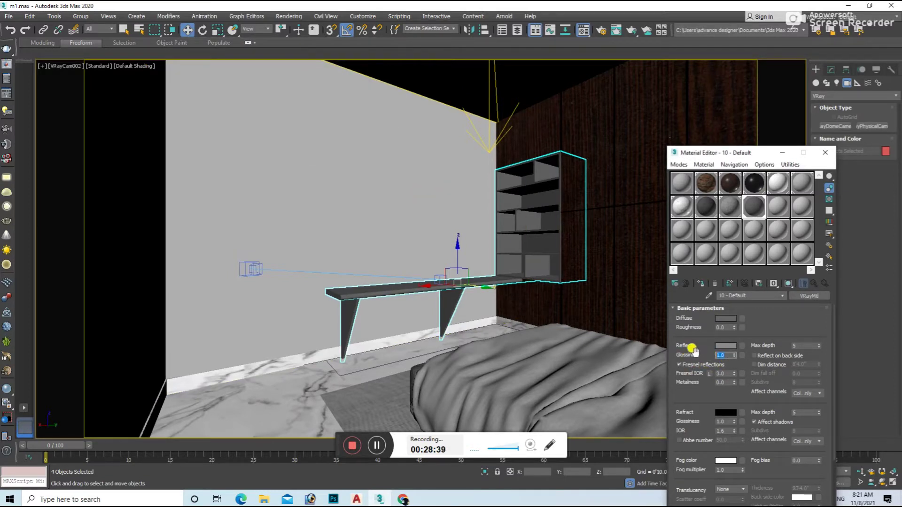
pyautogui.click(503, 328)
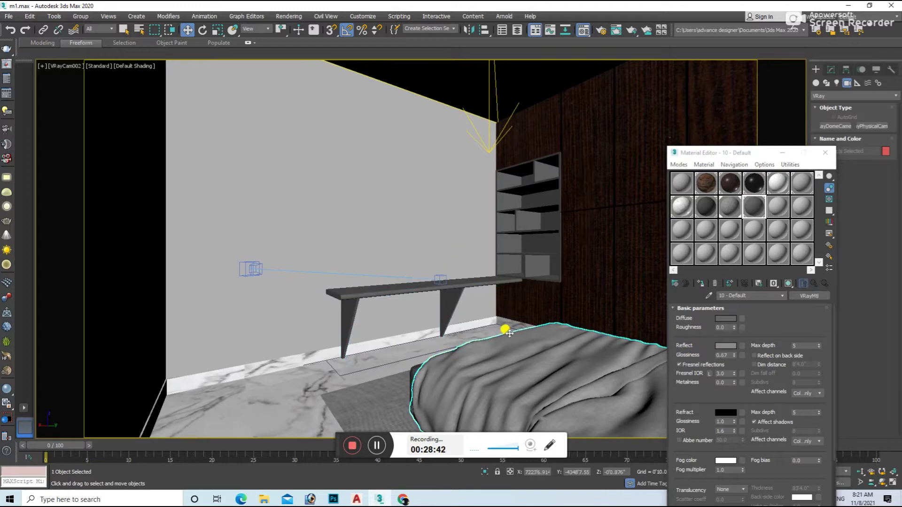
pyautogui.hotkey('shift', 'q')
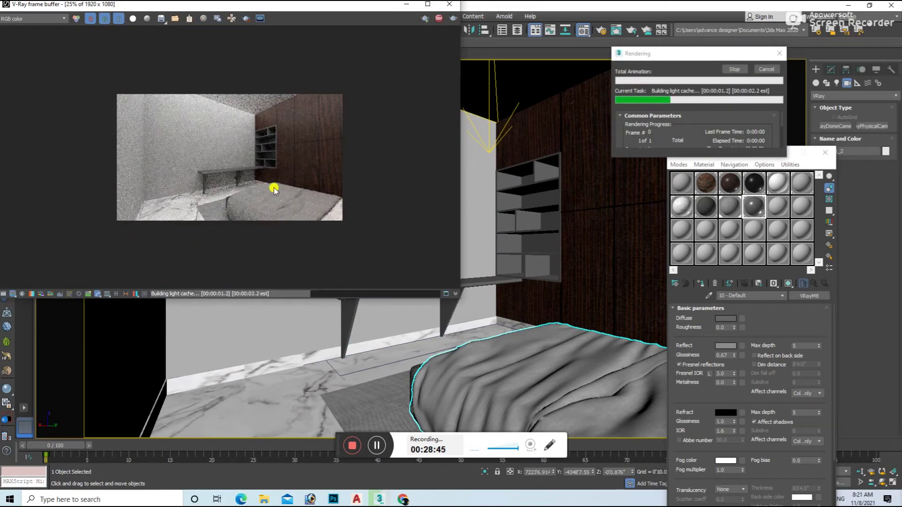
# Step: Load a wood Bitmap from D:\wall\WOOD as the shelf material's diffuse map
pyautogui.scroll(1, 272, 188)
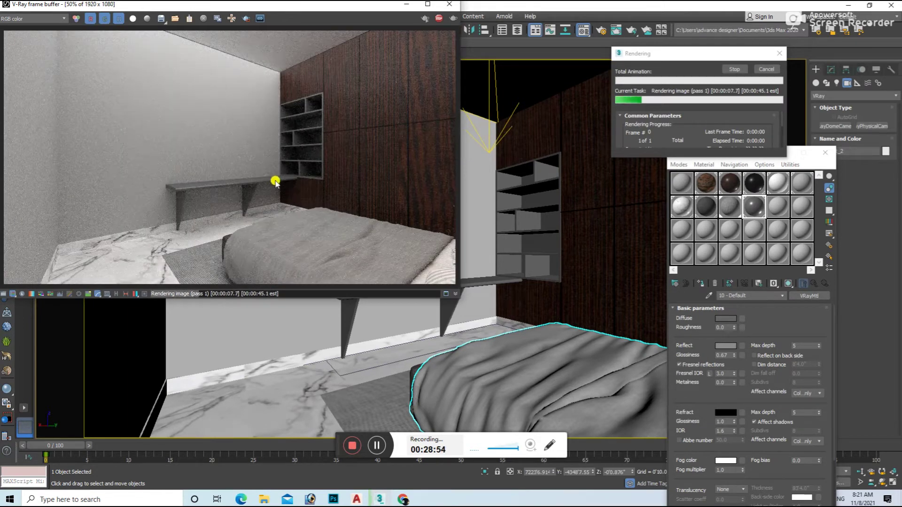
pyautogui.click(742, 318)
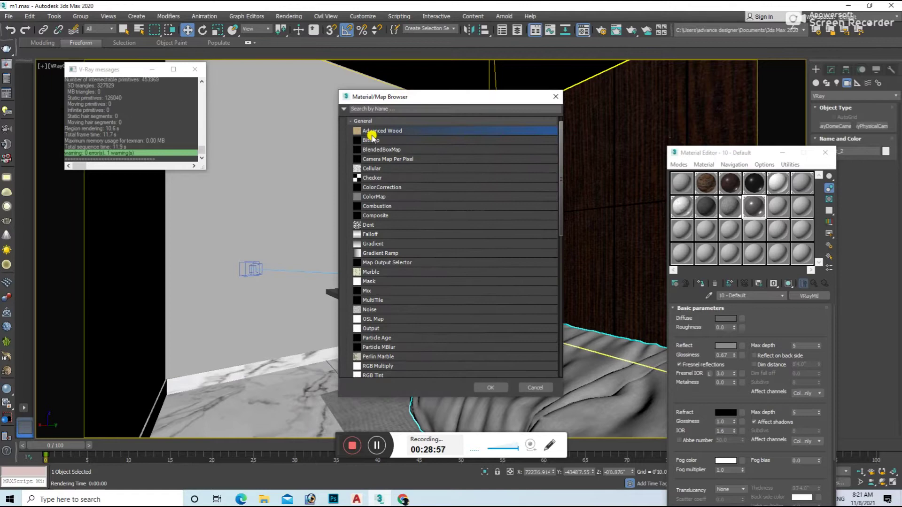
pyautogui.doubleClick(371, 136)
pyautogui.click(30, 155)
pyautogui.doubleClick(211, 118)
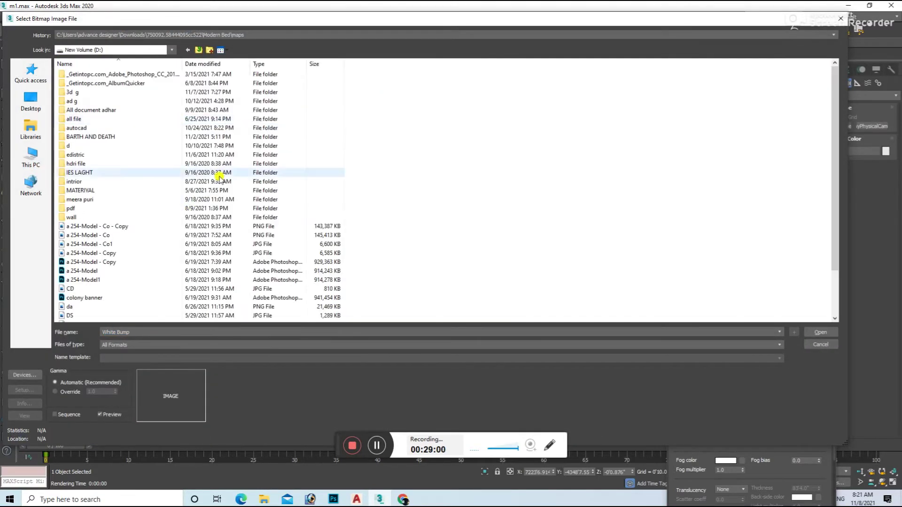
pyautogui.doubleClick(133, 217)
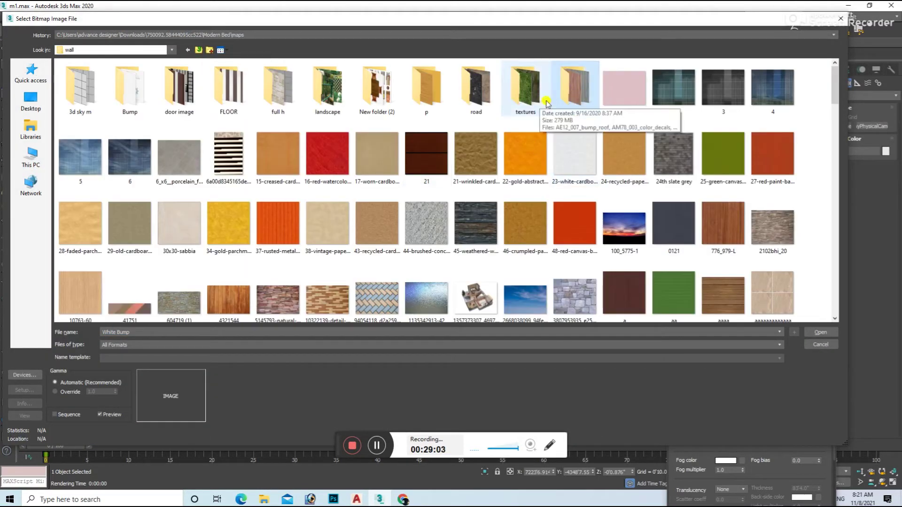
pyautogui.doubleClick(572, 100)
pyautogui.doubleClick(187, 161)
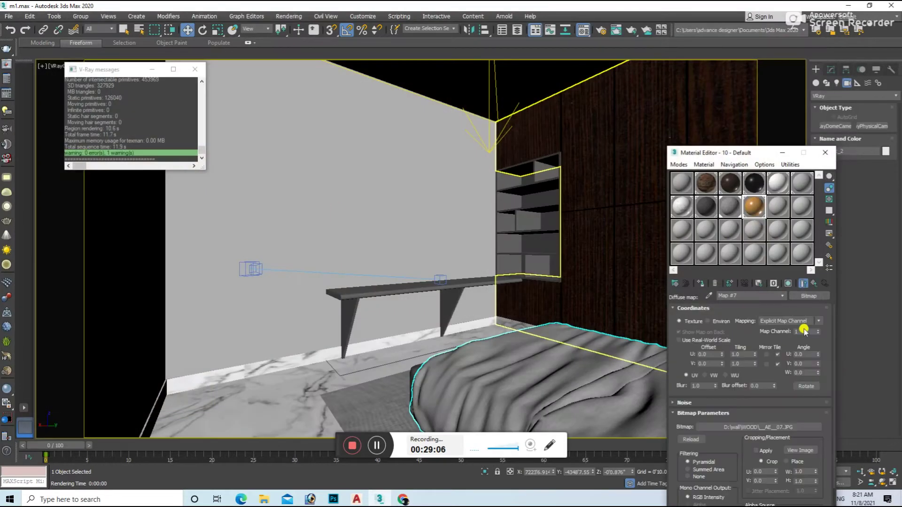
# Step: Show the wood texture in the viewport and check it in a test render
pyautogui.click(784, 284)
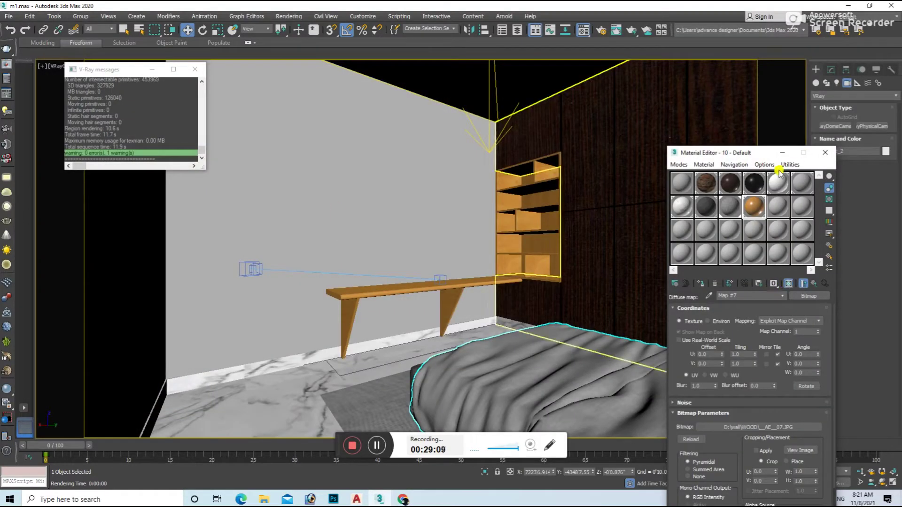
pyautogui.hotkey('shift', 'q')
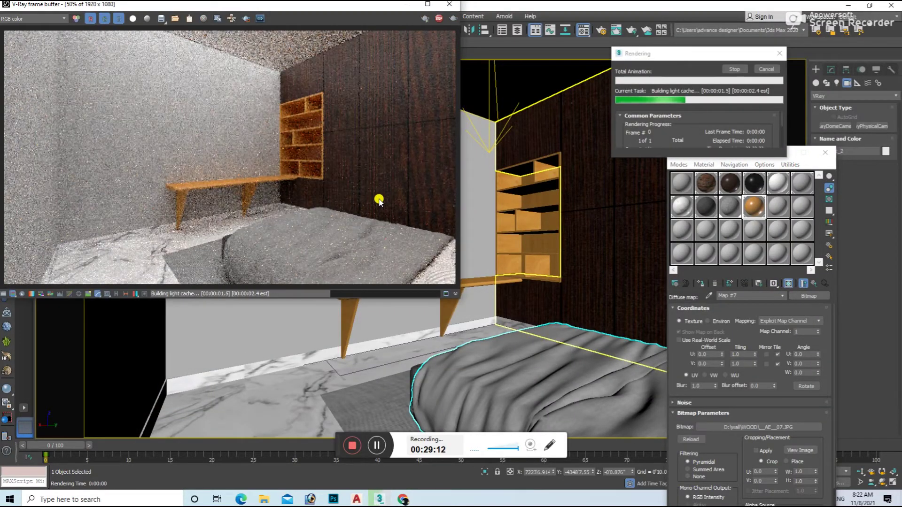
pyautogui.scroll(1, 258, 196)
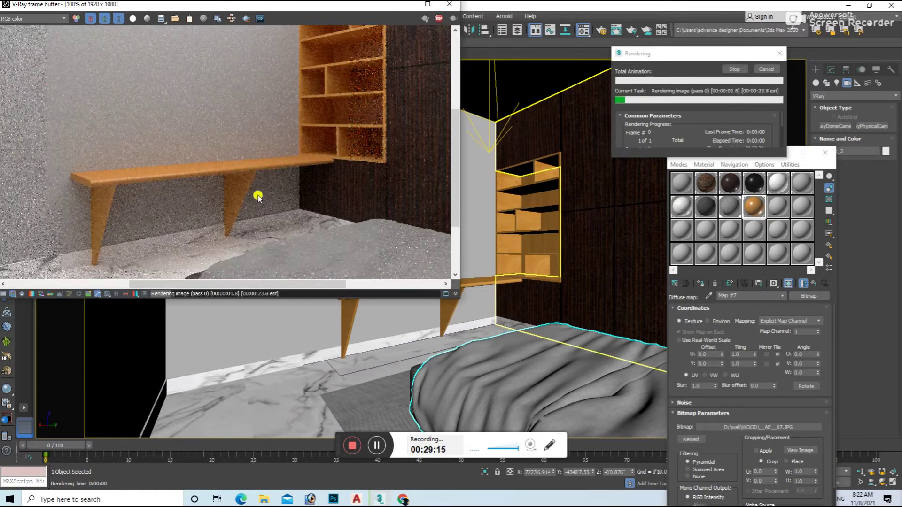
pyautogui.click(449, 4)
pyautogui.click(479, 211)
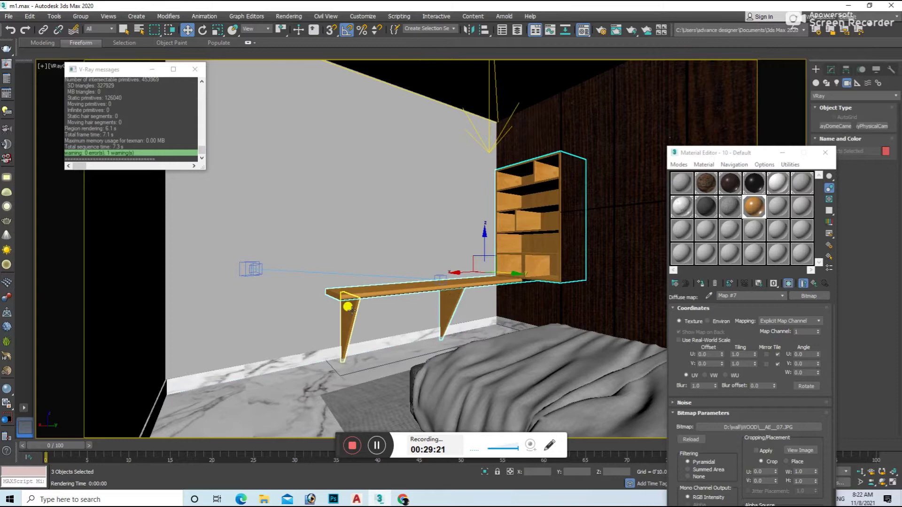
# Step: Isolate the shelf unit and desk and add a UVW Map modifier to them
pyautogui.keyDown('ctrl'); pyautogui.click(346, 301); pyautogui.keyUp('ctrl')
pyautogui.hotkey('alt', 'q')
pyautogui.keyDown('alt'); pyautogui.moveTo(444, 295); pyautogui.dragTo(432, 278, button='middle'); pyautogui.keyUp('alt')
pyautogui.click(836, 70)
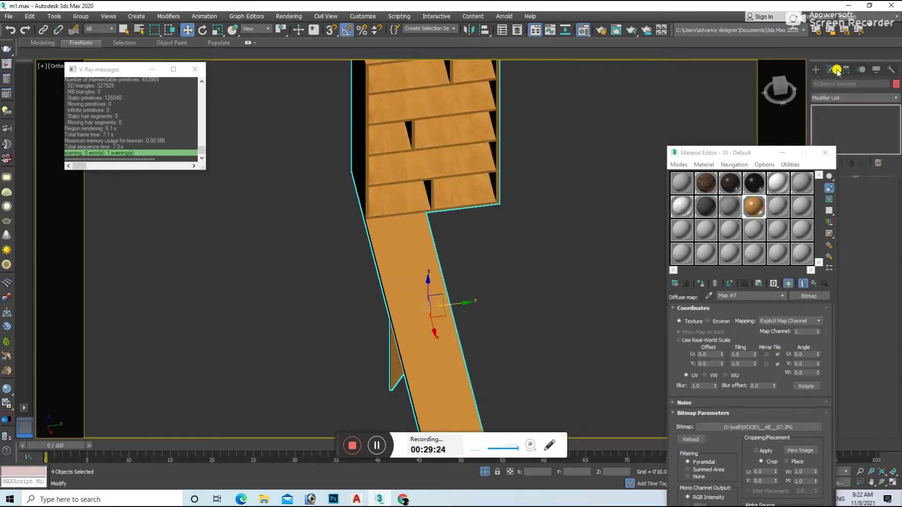
pyautogui.click(825, 152)
pyautogui.click(854, 98)
pyautogui.scroll(-5, 853, 329)
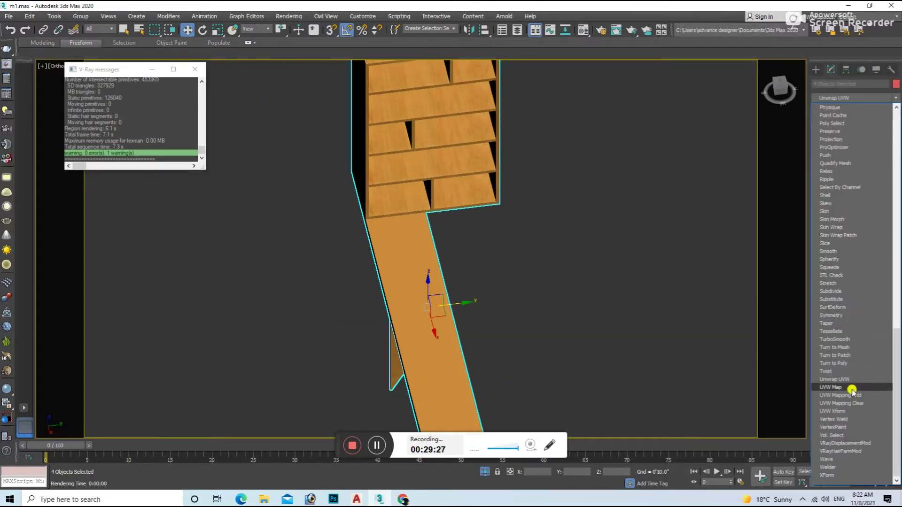
pyautogui.click(852, 389)
# Step: Switch the viewport to the second V-Ray camera and render the view
pyautogui.scroll(2, 638, 248)
pyautogui.scroll(2, 638, 248)
pyautogui.click(586, 344)
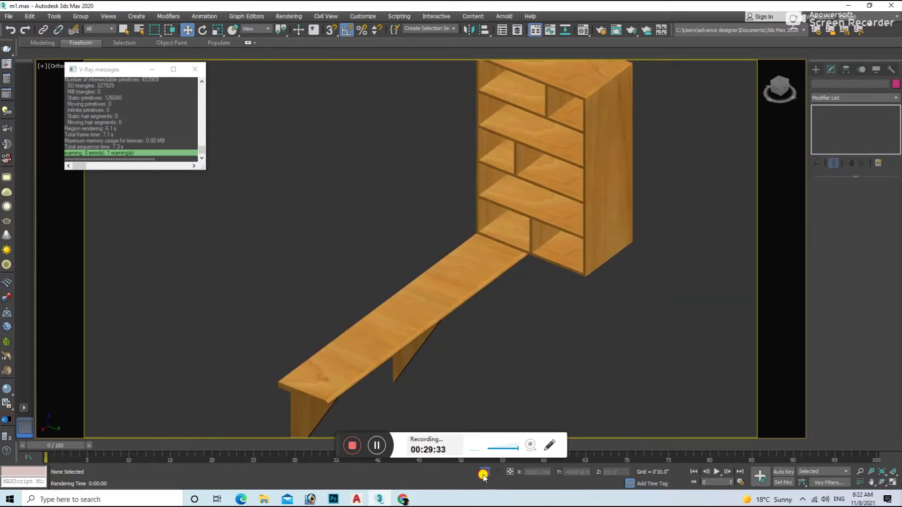
pyautogui.press('c')
pyautogui.doubleClick(426, 187)
pyautogui.click(471, 216)
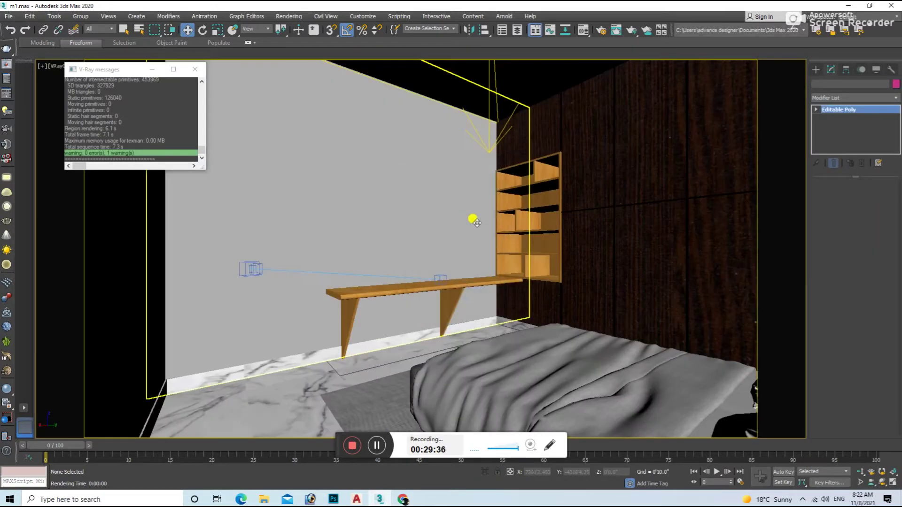
pyautogui.hotkey('shift', 'q')
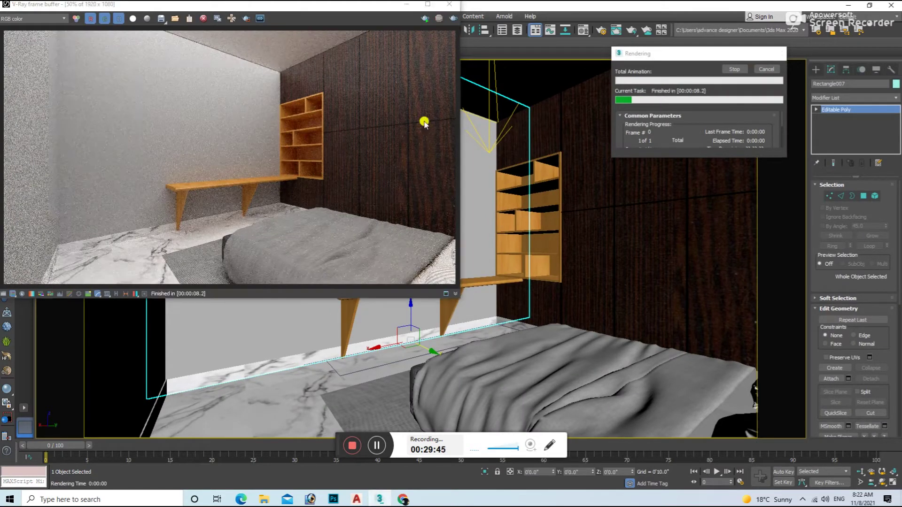
# Step: Stop the render and swap material 03's diffuse bitmap for the lighter _AE_110.JPG wood
pyautogui.press('Escape')
pyautogui.press('m')
pyautogui.click(731, 202)
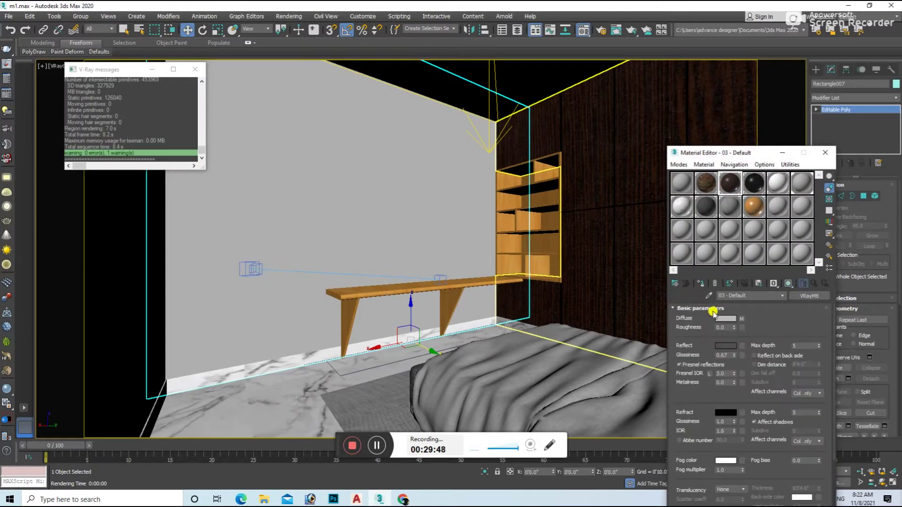
pyautogui.click(738, 318)
pyautogui.click(808, 296)
pyautogui.click(385, 135)
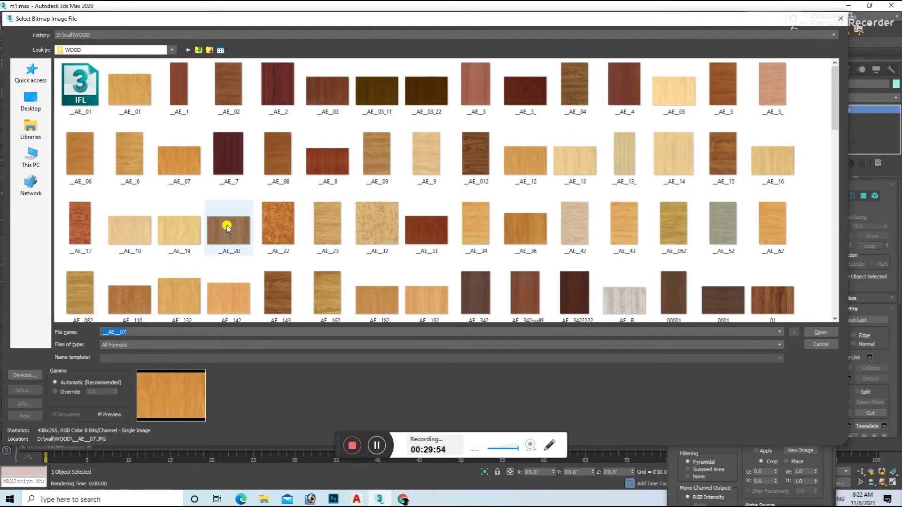
pyautogui.doubleClick(137, 288)
# Step: Start a partial test render of the camera view with the lighter wood
pyautogui.hotkey('shift', 'q')
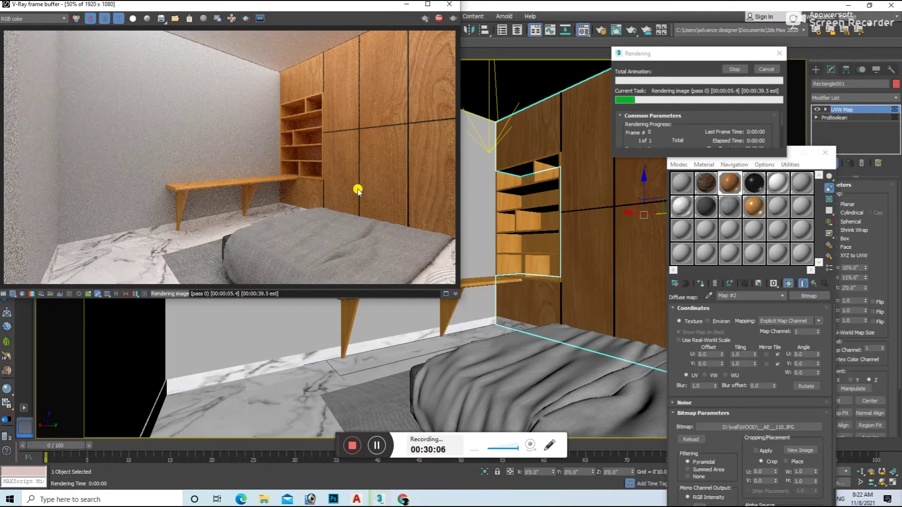
pyautogui.click(439, 19)
pyautogui.click(316, 134)
pyautogui.click(383, 167)
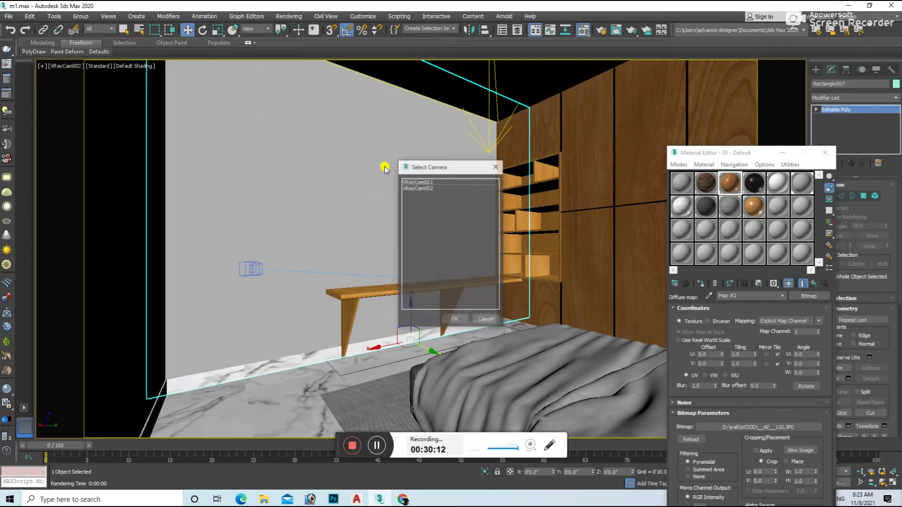
# Step: Assign a new VRayMtl with dark grey RGB 45,45,45 diffuse to the wall behind the desk
pyautogui.click(492, 167)
pyautogui.click(778, 207)
pyautogui.click(794, 297)
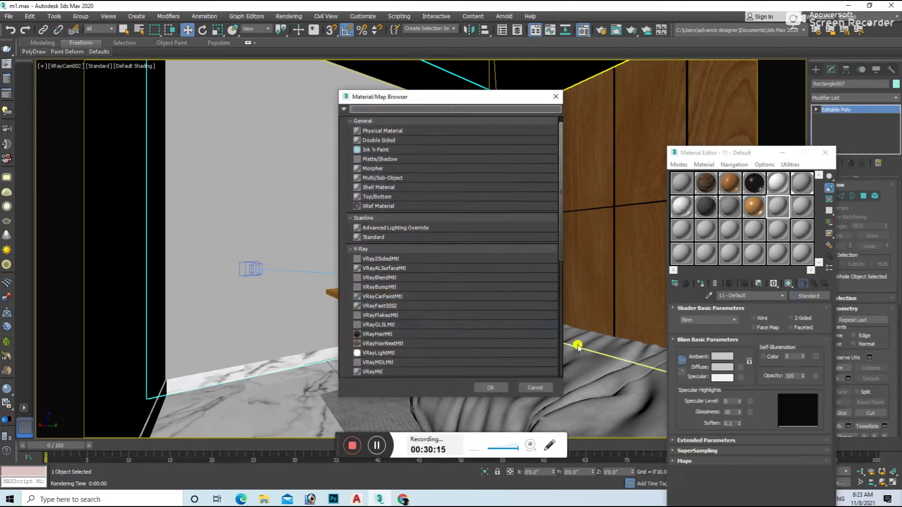
pyautogui.scroll(-5, 371, 348)
pyautogui.doubleClick(393, 349)
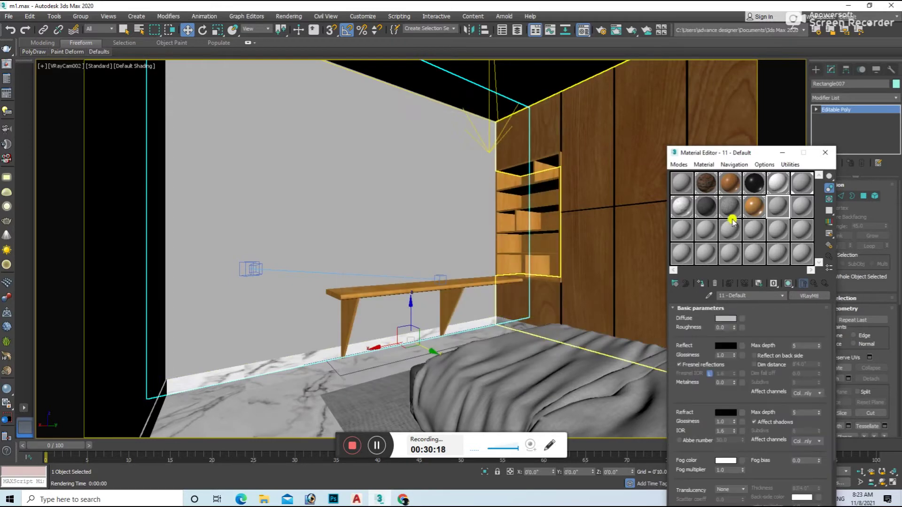
pyautogui.click(795, 181)
pyautogui.click(723, 318)
pyautogui.click(312, 114)
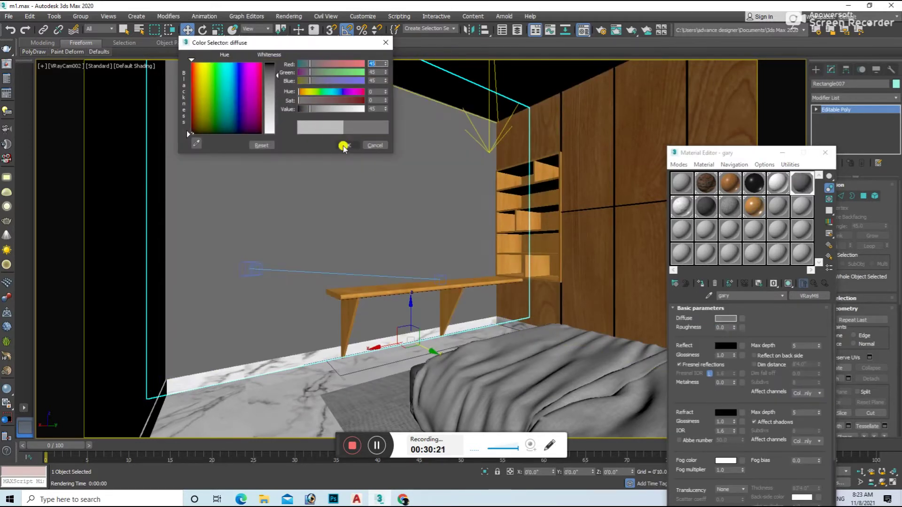
pyautogui.click(368, 143)
# Step: Check the wardrobe's white material and render the camera view with the grey wall
pyautogui.click(521, 193)
pyautogui.click(774, 186)
pyautogui.hotkey('shift', 'q')
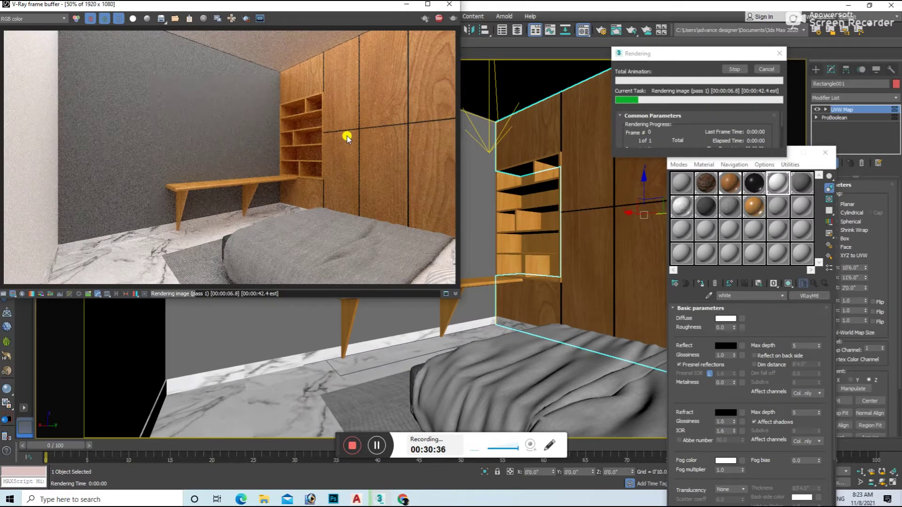
pyautogui.click(443, 6)
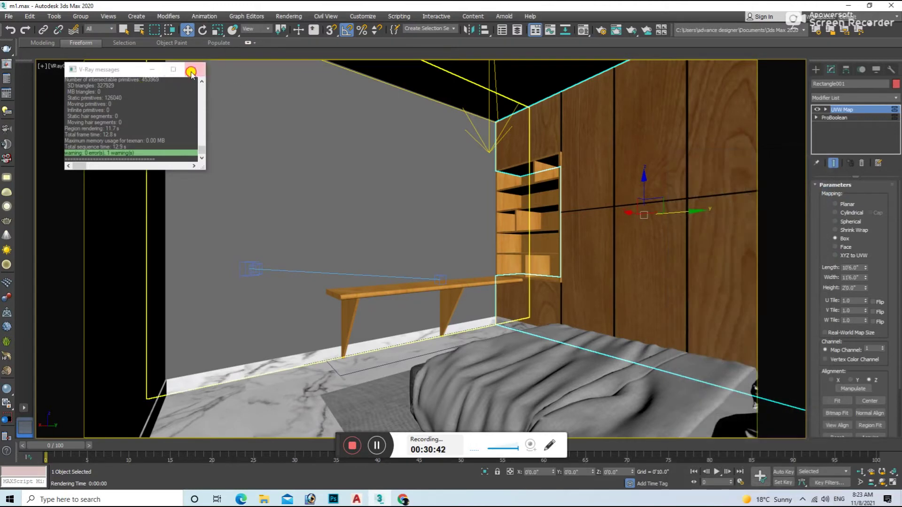
pyautogui.click(558, 210)
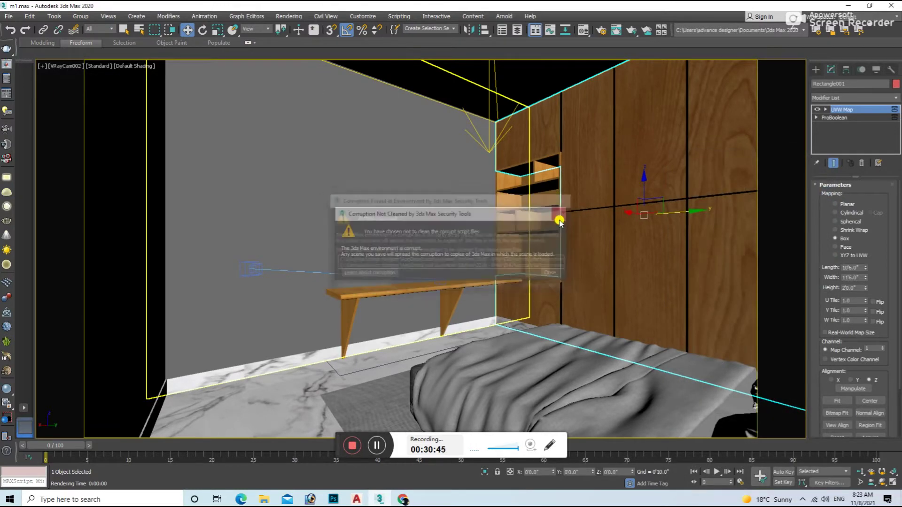
# Step: In the top view, draw a rectangle along the wall outline for the slab
pyautogui.press('t')
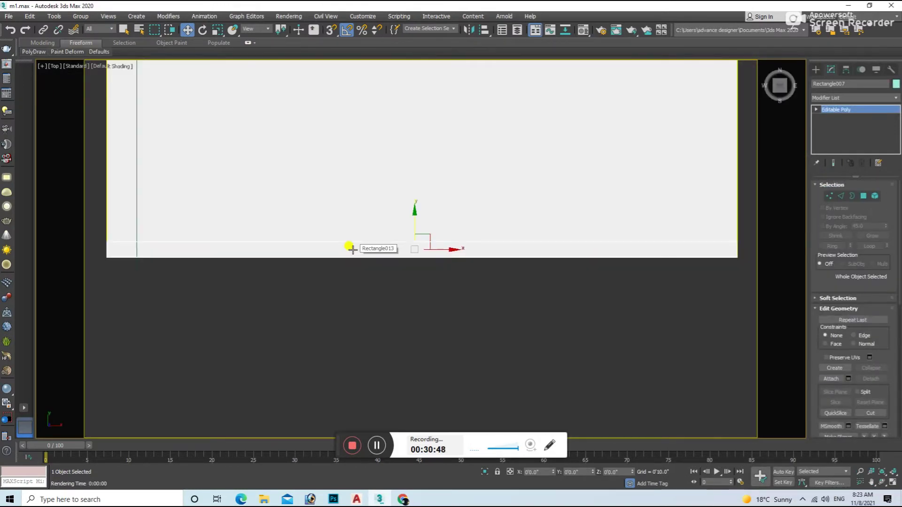
pyautogui.scroll(3, 280, 299)
pyautogui.scroll(3, 308, 288)
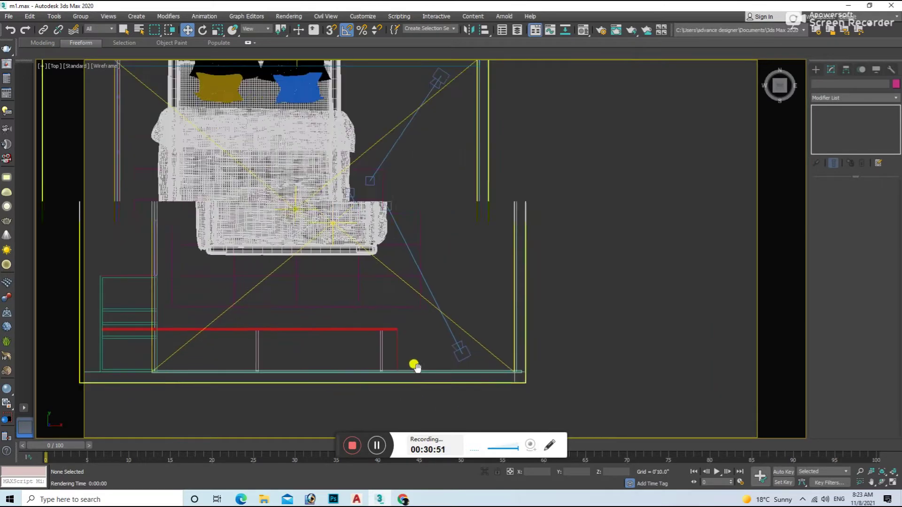
pyautogui.scroll(3, 413, 365)
pyautogui.click(297, 342)
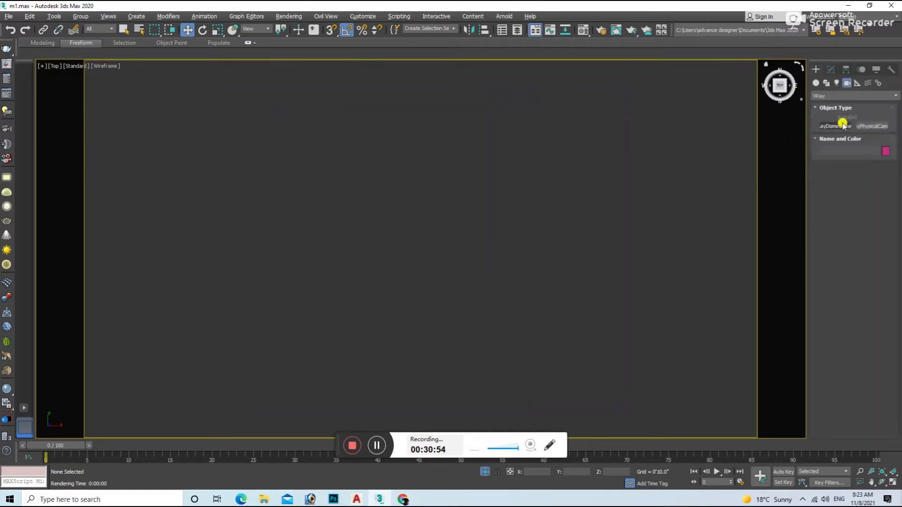
pyautogui.click(828, 84)
pyautogui.click(872, 133)
pyautogui.moveTo(289, 315); pyautogui.dragTo(369, 324)
# Step: Extrude the rectangle into an upright 8'0" slab
pyautogui.click(831, 69)
pyautogui.click(853, 97)
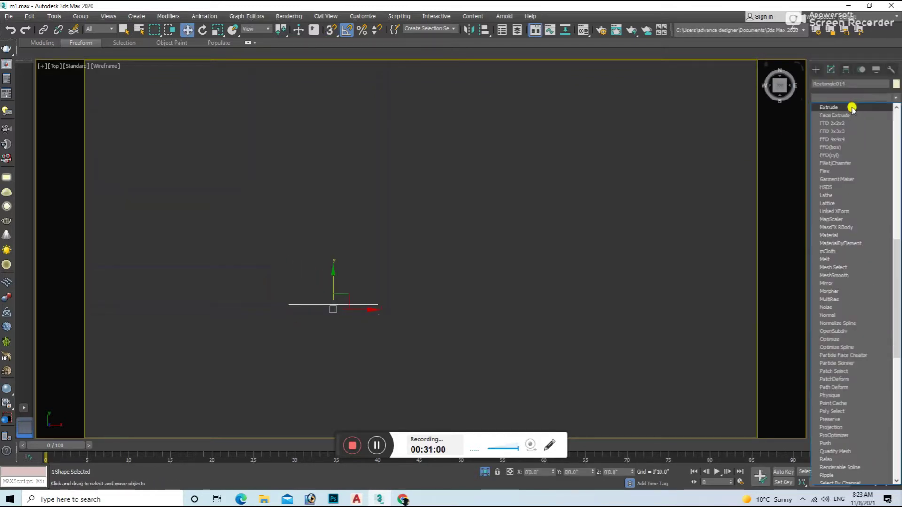
pyautogui.click(838, 319)
pyautogui.keyDown('alt'); pyautogui.moveTo(694, 188); pyautogui.dragTo(733, 197, button='middle'); pyautogui.keyUp('alt')
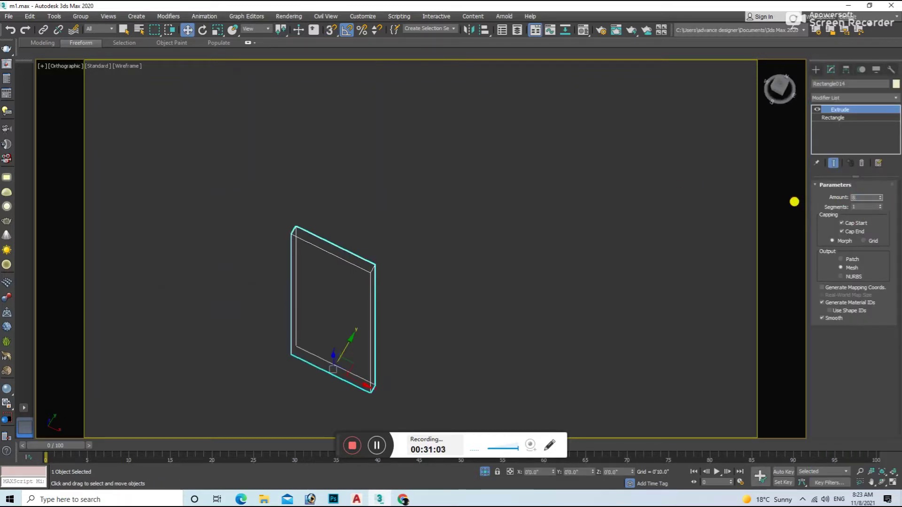
pyautogui.press('Return')
# Step: Shift-drag to clone the slab beside the original in shaded view
pyautogui.click(485, 472)
pyautogui.scroll(3, 461, 373)
pyautogui.press('F3')
pyautogui.scroll(2, 352, 340)
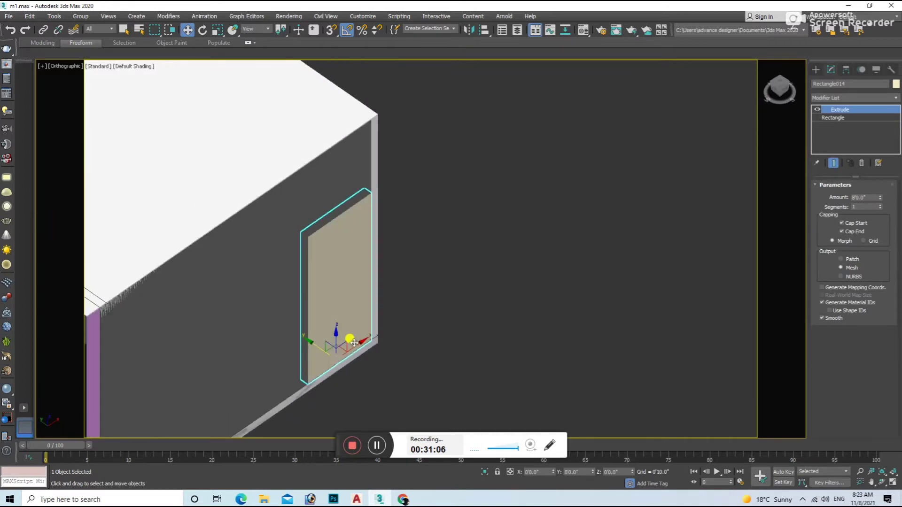
pyautogui.keyDown('shift'); pyautogui.moveTo(318, 343); pyautogui.dragTo(382, 387); pyautogui.keyUp('shift')
pyautogui.click(445, 290)
# Step: Select the wall and start a Compound Objects ProBoolean operation on it
pyautogui.click(234, 328)
pyautogui.click(816, 69)
pyautogui.click(854, 96)
pyautogui.click(841, 117)
pyautogui.click(872, 165)
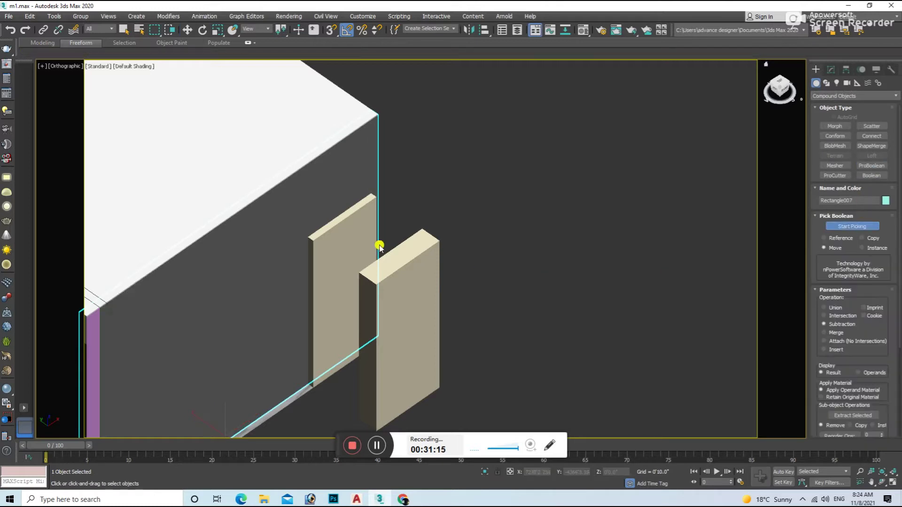
# Step: Subtract the left slab from the wall and scale the copied slab thinner
pyautogui.click(428, 263)
pyautogui.press('r')
pyautogui.moveTo(429, 382)
pyautogui.mouseDown()
pyautogui.moveTo(393, 383)
pyautogui.moveTo(304, 339)
pyautogui.mouseUp()
pyautogui.press('w')
pyautogui.click(433, 288)
pyautogui.press('F3')
pyautogui.scroll(3, 319, 357)
pyautogui.press('F3')
# Step: Briefly isolate the marble tray group, then ungroup another group
pyautogui.click(419, 181)
pyautogui.hotkey('alt', 'q')
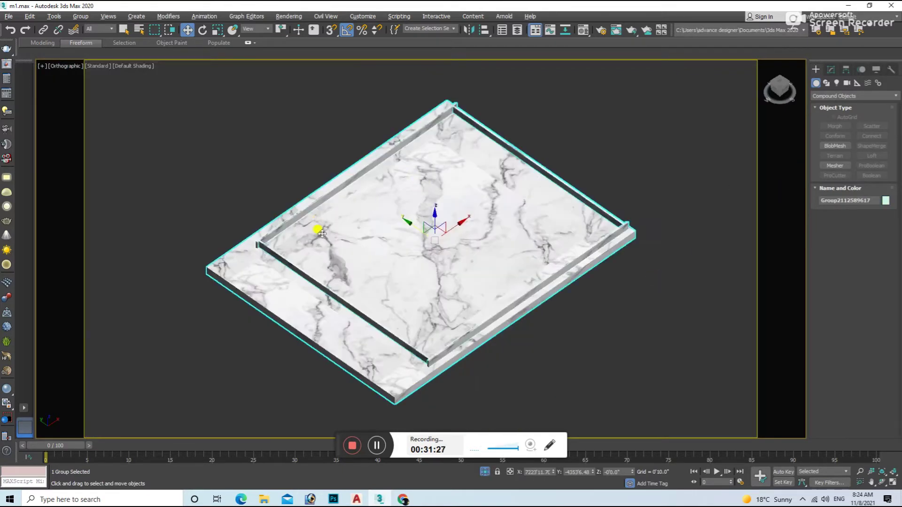
pyautogui.click(484, 472)
pyautogui.click(262, 187)
pyautogui.click(81, 17)
pyautogui.click(90, 44)
pyautogui.press('F3')
# Step: ProBoolean-subtract the back panel from the strip at the base of the wall
pyautogui.press('F3')
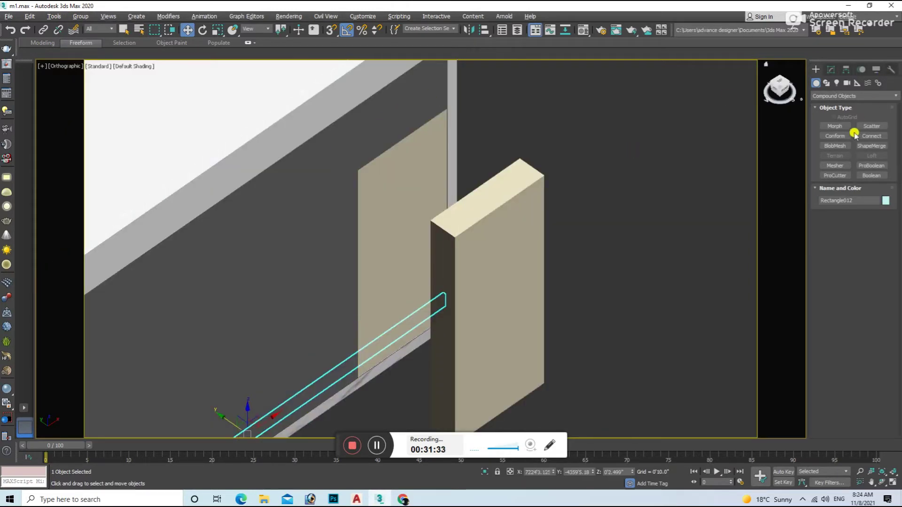
pyautogui.click(381, 211)
pyautogui.press('F3')
pyautogui.click(421, 335)
pyautogui.press('F3')
pyautogui.press('F3')
pyautogui.click(324, 371)
pyautogui.press('F3')
pyautogui.click(862, 166)
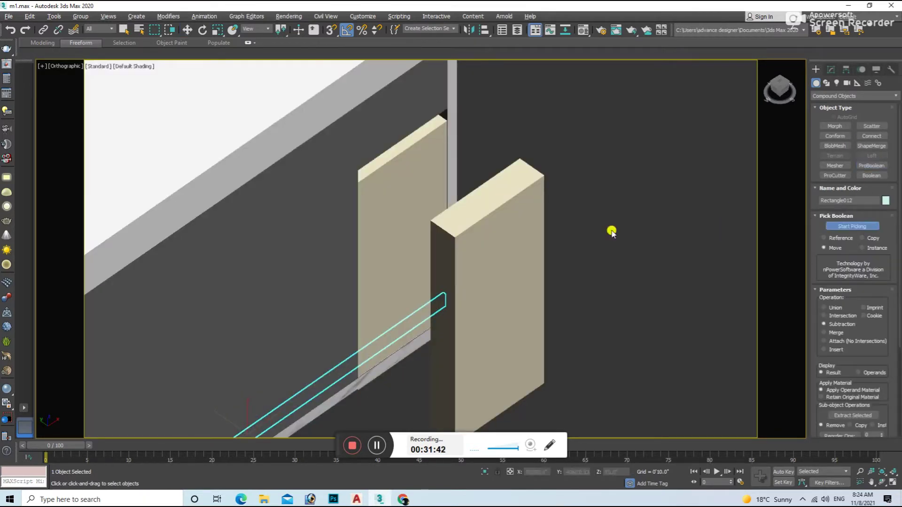
pyautogui.click(500, 279)
# Step: Scale the front block thinner and resize Rectangle015 to fit the opening
pyautogui.press('r')
pyautogui.moveTo(524, 423); pyautogui.dragTo(431, 367)
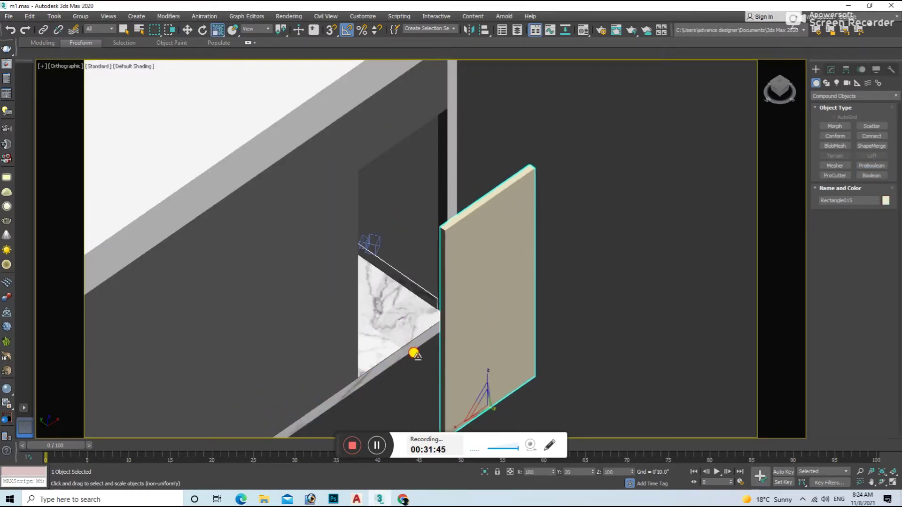
pyautogui.moveTo(512, 405)
pyautogui.mouseDown()
pyautogui.moveTo(485, 407)
pyautogui.moveTo(400, 329)
pyautogui.mouseUp()
pyautogui.press('w')
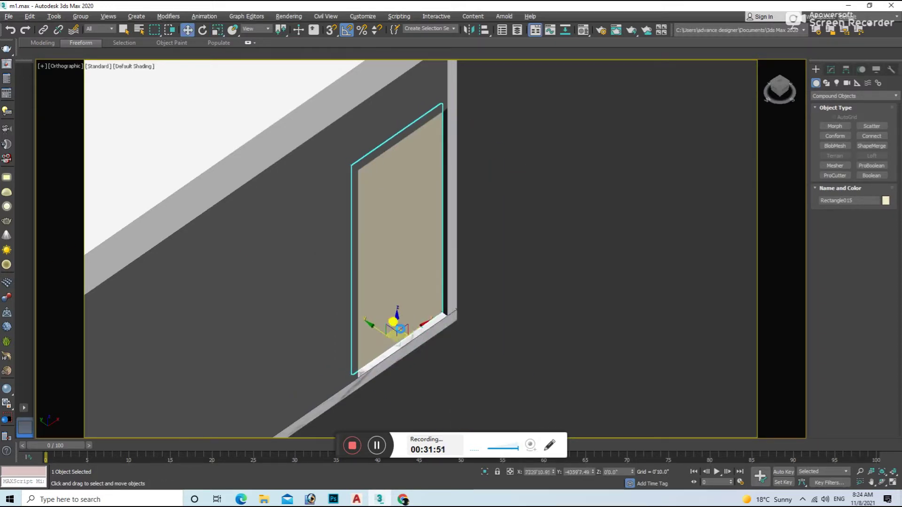
# Step: Render the scene camera view in V-Ray, then isolate the bookshelf cabinet
pyautogui.press('c')
pyautogui.doubleClick(425, 185)
pyautogui.hotkey('shift', 'q')
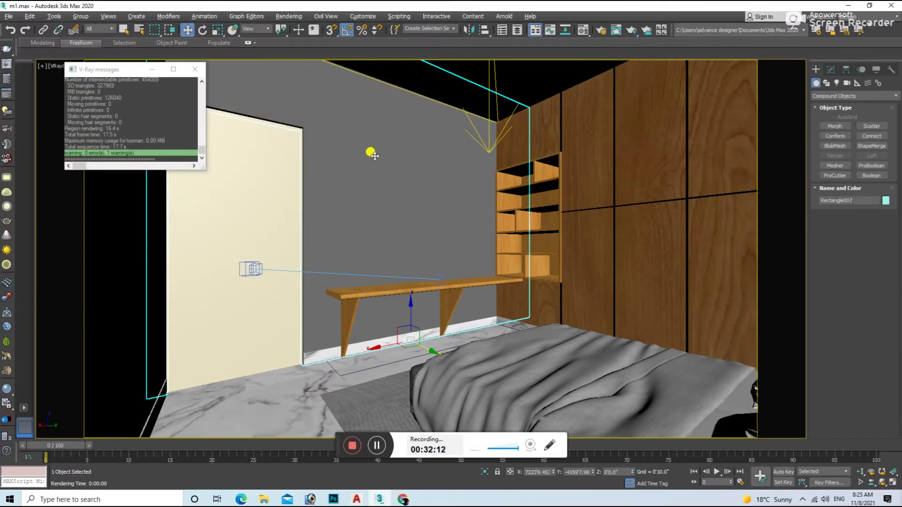
pyautogui.click(566, 215)
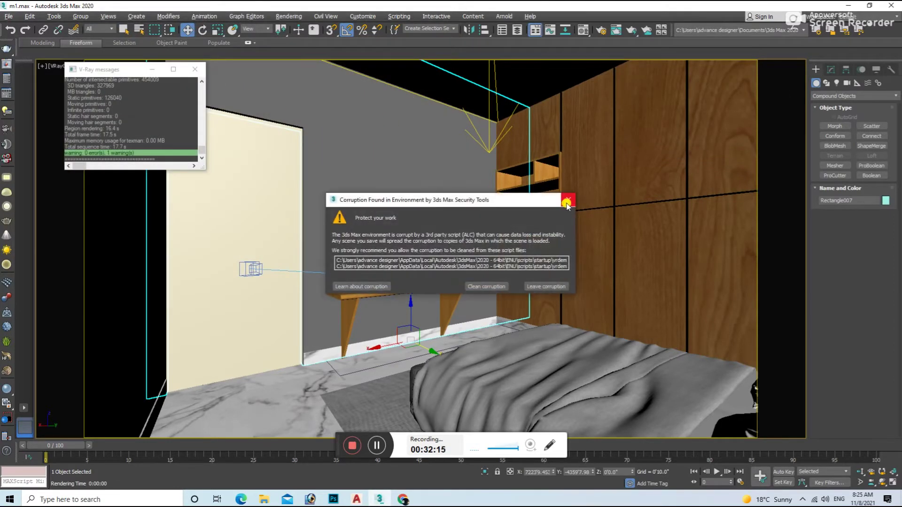
pyautogui.click(565, 215)
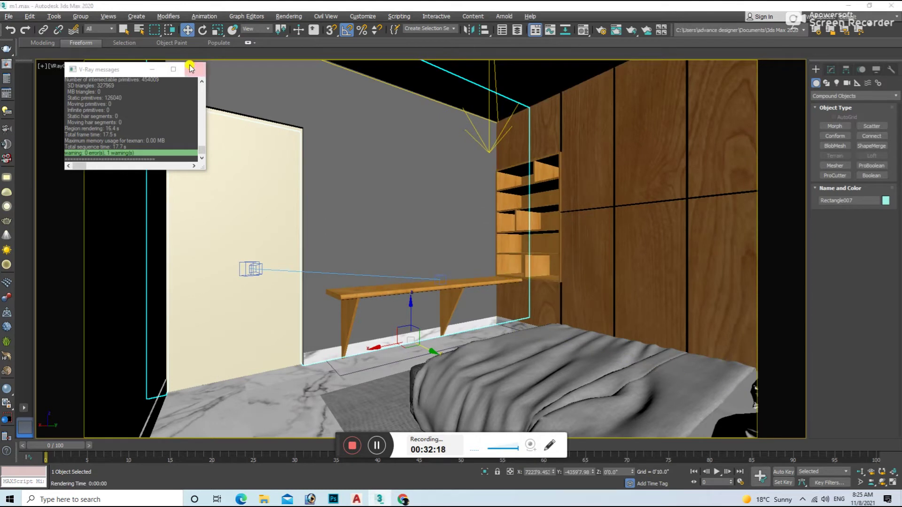
pyautogui.click(549, 185)
pyautogui.hotkey('alt', 'q')
# Step: Draw a snapped VRayLight plane over the bookshelf's top compartment
pyautogui.press('t')
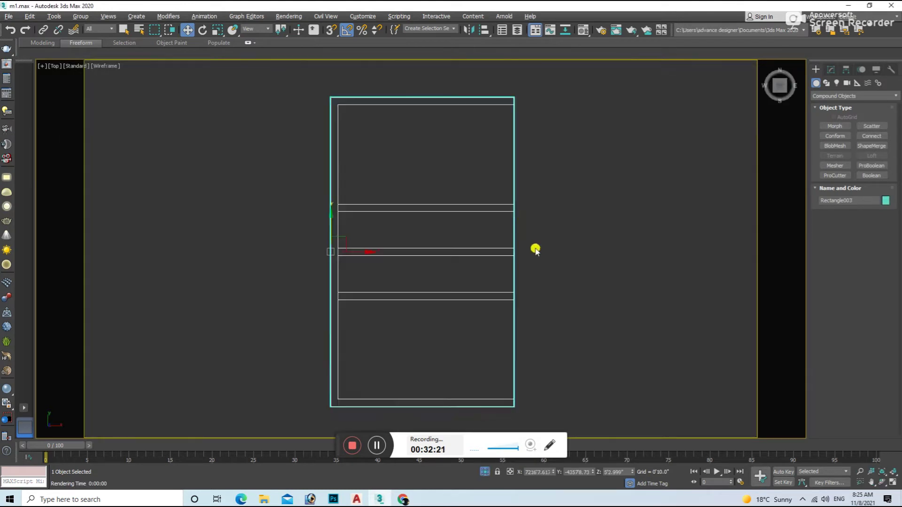
pyautogui.click(520, 276)
pyautogui.click(837, 83)
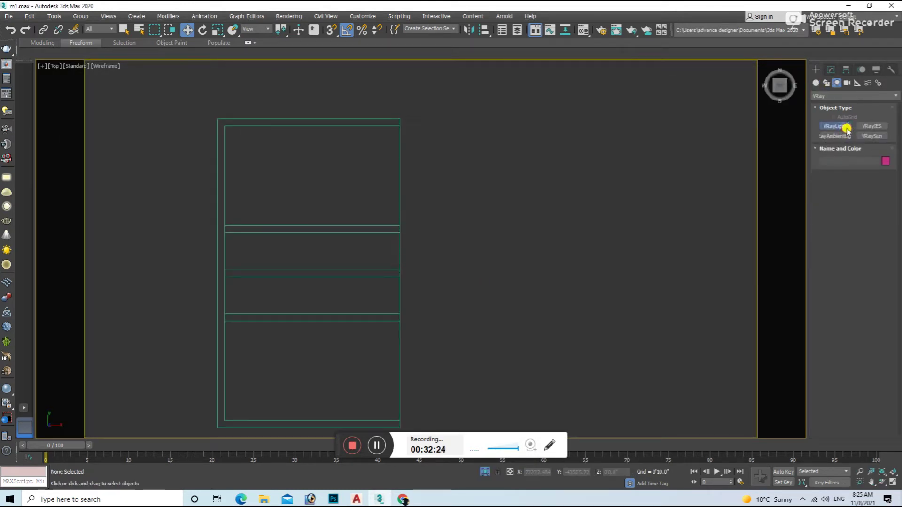
pyautogui.click(847, 128)
pyautogui.moveTo(353, 139)
pyautogui.keyDown('alt'); pyautogui.mouseDown(button='middle')
pyautogui.moveTo(374, 165)
pyautogui.moveTo(359, 202)
pyautogui.moveTo(350, 177)
pyautogui.moveTo(375, 258)
pyautogui.mouseUp(button='middle'); pyautogui.keyUp('alt')
pyautogui.scroll(3, 375, 258)
pyautogui.scroll(3, 373, 364)
pyautogui.press('s')
pyautogui.moveTo(390, 227); pyautogui.dragTo(475, 215)
pyautogui.press('s')
# Step: Set the plane light's colour to a warm pale peach
pyautogui.press('w')
pyautogui.press('f')
pyautogui.press('z')
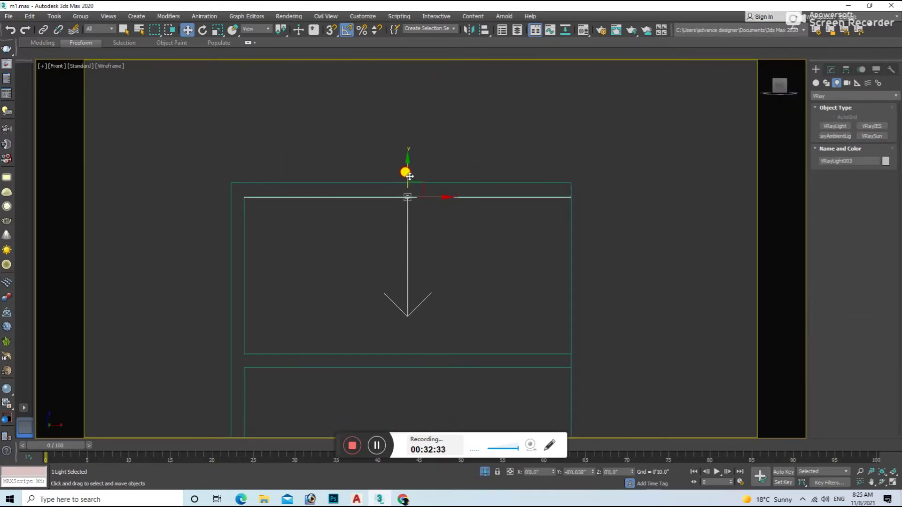
pyautogui.click(829, 72)
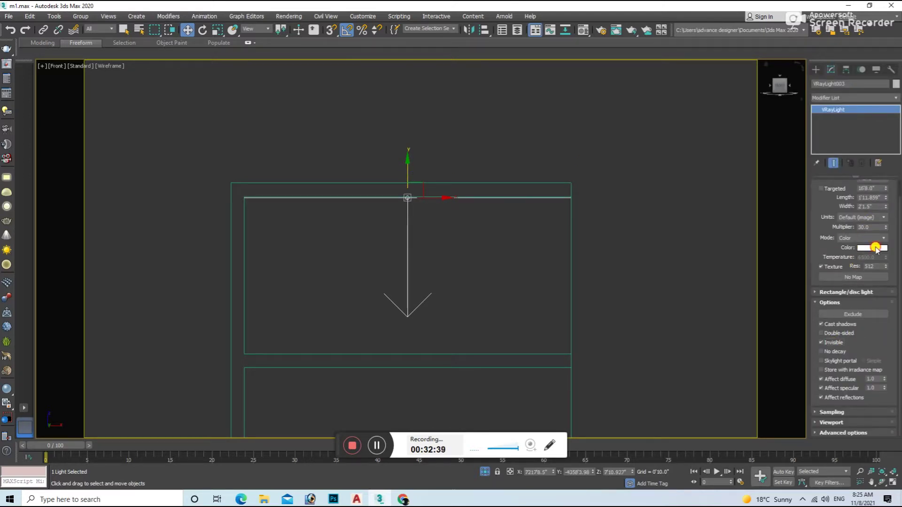
pyautogui.click(876, 249)
pyautogui.moveTo(359, 100); pyautogui.dragTo(333, 100)
pyautogui.click(303, 92)
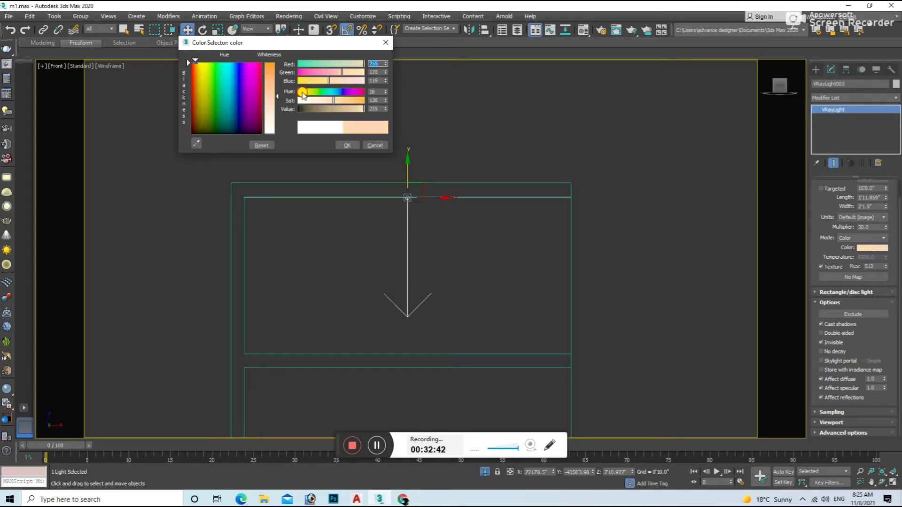
pyautogui.click(306, 92)
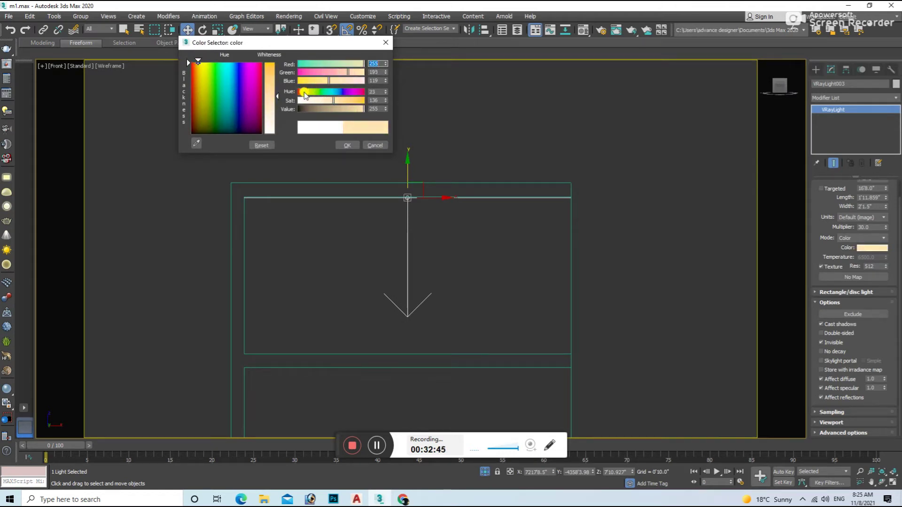
pyautogui.click(347, 145)
# Step: Copy the light into the next compartment from the right view, then undo it
pyautogui.keyDown('alt'); pyautogui.moveTo(384, 123); pyautogui.dragTo(373, 208, button='middle'); pyautogui.keyUp('alt')
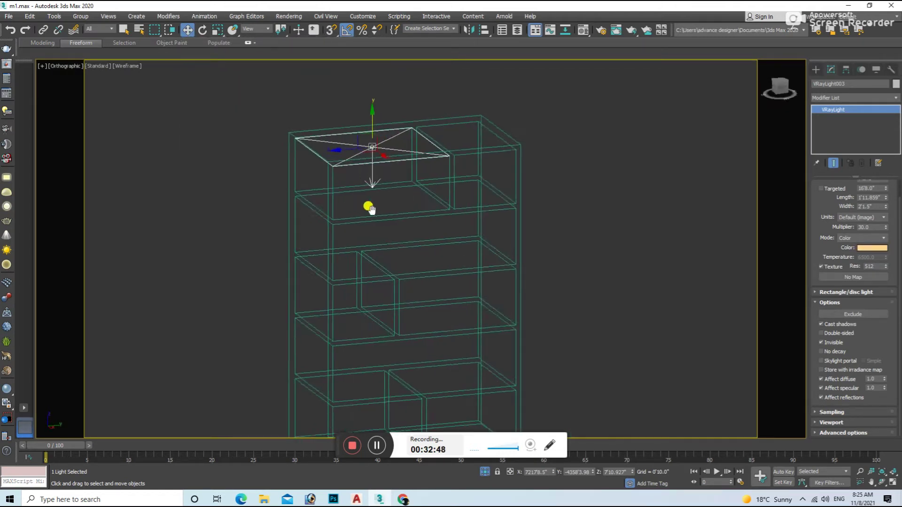
pyautogui.click(779, 88)
pyautogui.scroll(3, 494, 177)
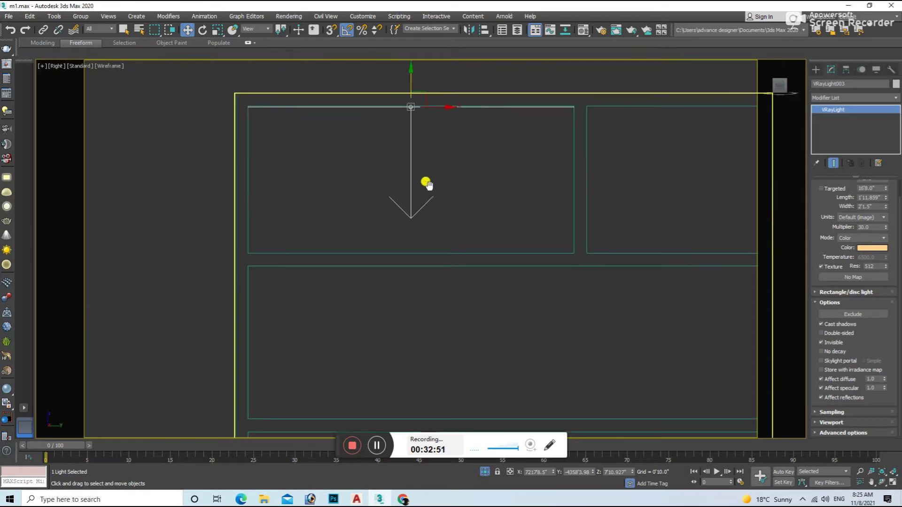
pyautogui.keyDown('shift'); pyautogui.moveTo(430, 131); pyautogui.dragTo(627, 140); pyautogui.keyUp('shift')
pyautogui.click(447, 288)
pyautogui.scroll(3, 475, 205)
pyautogui.hotkey('ctrl', 'z')
# Step: Set the light's intensity multiplier to 15
pyautogui.moveTo(566, 203); pyautogui.dragTo(504, 223, button='middle')
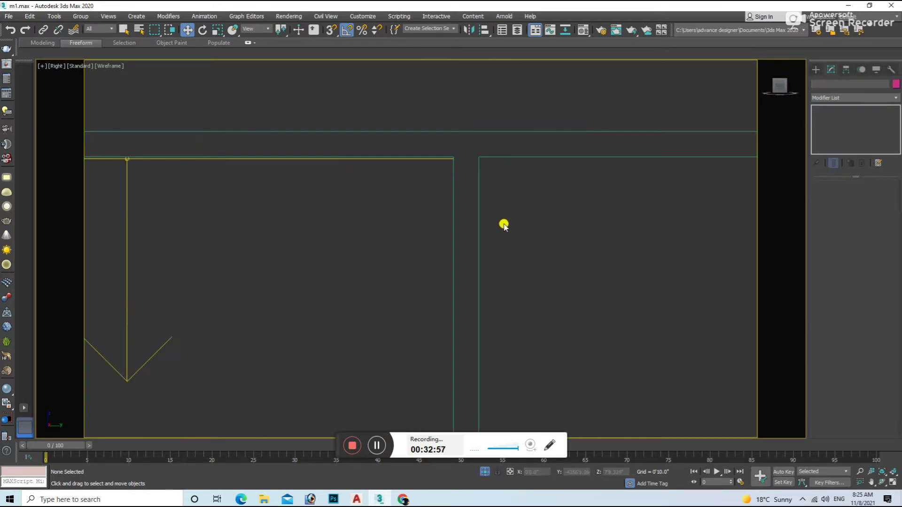
pyautogui.write('15')
pyautogui.press('Return')
pyautogui.scroll(-3, 490, 223)
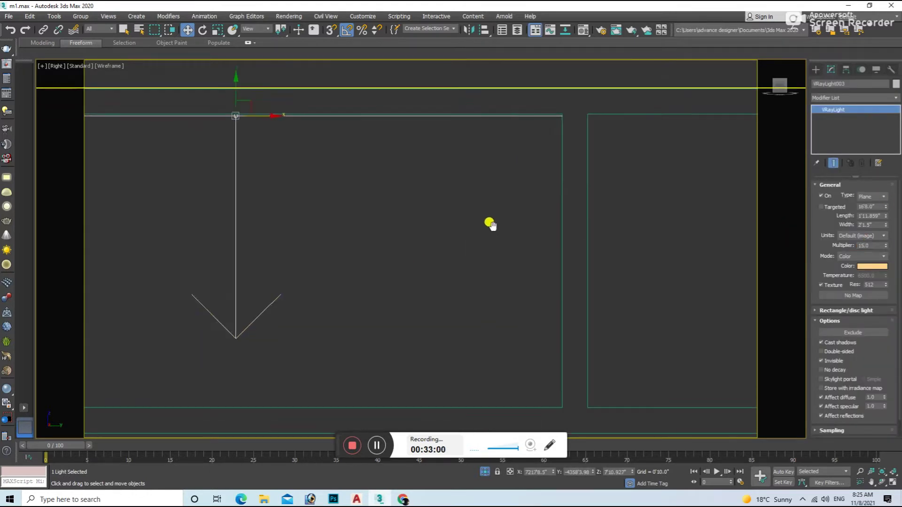
# Step: Copy the warm shelf VRayLight into the adjacent compartment and nudge it into place
pyautogui.scroll(3, 183, 316)
pyautogui.keyDown('shift'); pyautogui.moveTo(240, 228); pyautogui.dragTo(521, 226); pyautogui.keyUp('shift')
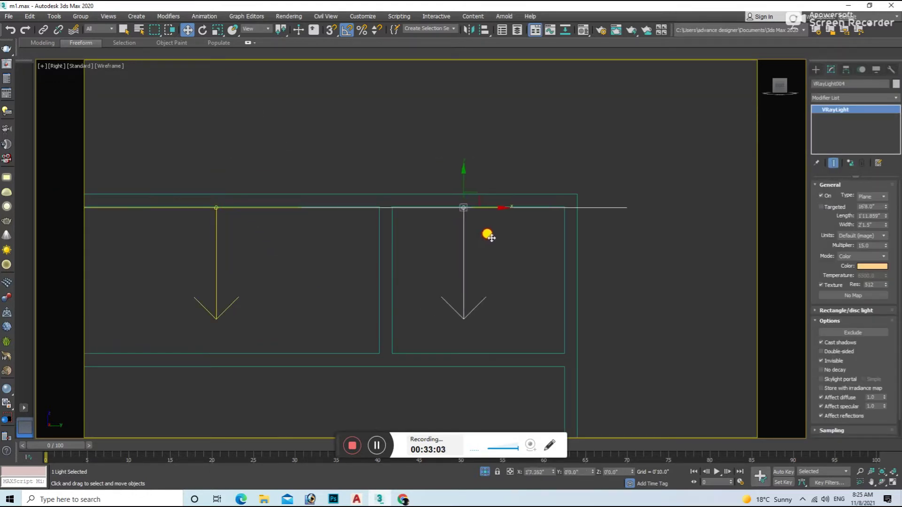
pyautogui.click(447, 288)
pyautogui.scroll(3, 488, 236)
pyautogui.press('r')
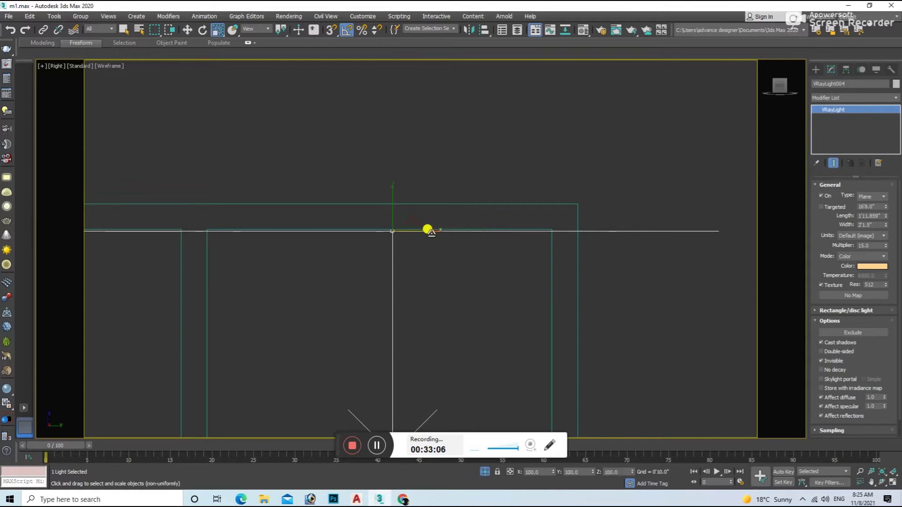
pyautogui.moveTo(412, 233); pyautogui.dragTo(403, 234)
pyautogui.press('r')
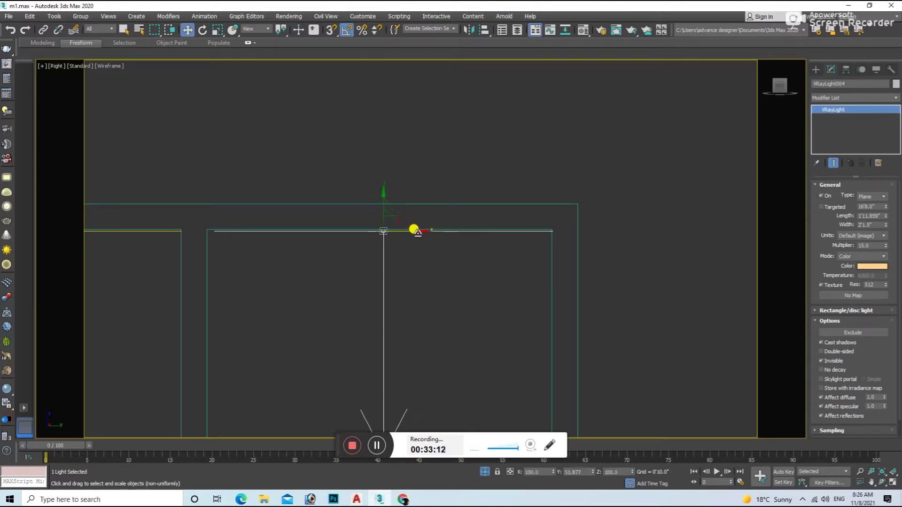
pyautogui.keyDown('alt'); pyautogui.moveTo(418, 233); pyautogui.dragTo(426, 235, button='middle'); pyautogui.keyUp('alt')
pyautogui.click(778, 96)
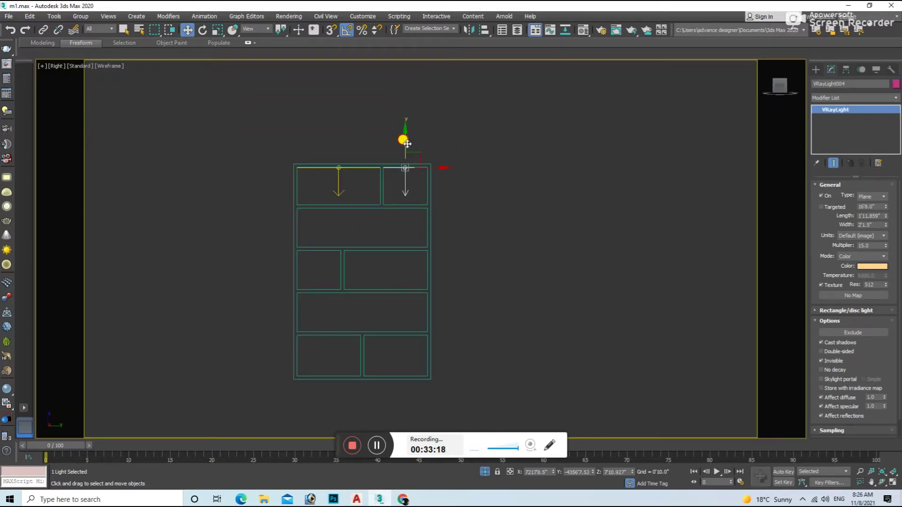
# Step: Copy the shelf light into the compartment below and align it with that compartment
pyautogui.keyDown('shift'); pyautogui.moveTo(415, 178); pyautogui.dragTo(414, 178); pyautogui.keyUp('shift')
pyautogui.click(450, 289)
pyautogui.scroll(2, 402, 201)
pyautogui.scroll(5, 405, 198)
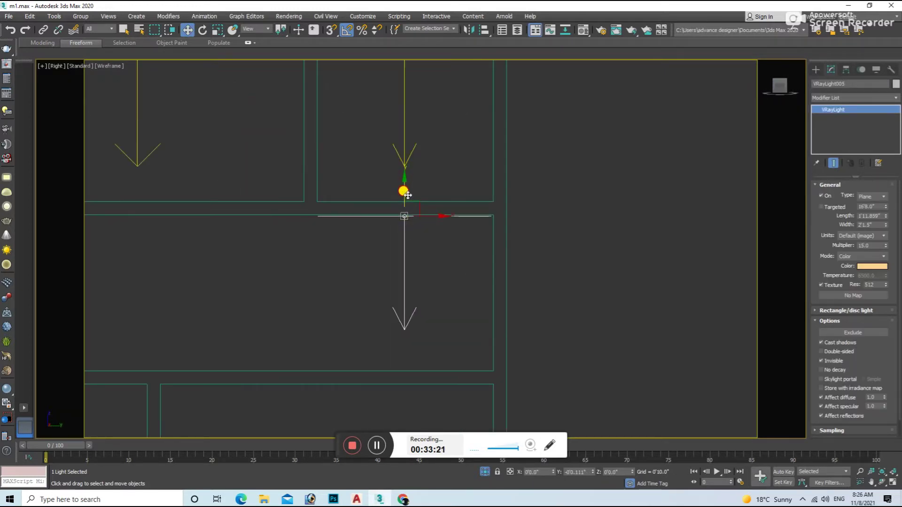
pyautogui.scroll(2, 403, 194)
pyautogui.scroll(-3, 467, 225)
pyautogui.scroll(-2, 501, 218)
pyautogui.moveTo(509, 216); pyautogui.dragTo(417, 235)
pyautogui.press('r')
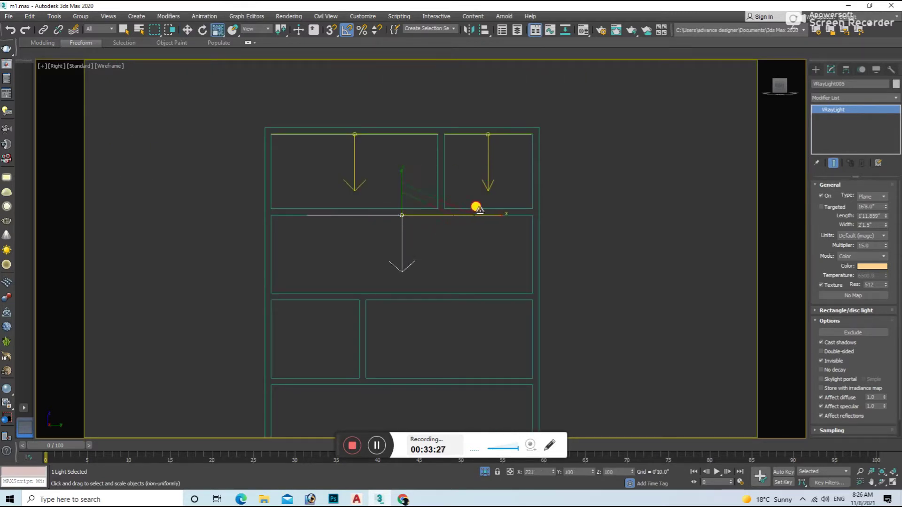
pyautogui.press('w')
pyautogui.moveTo(523, 230); pyautogui.dragTo(437, 195, button='middle')
# Step: Copy the shelf light down to the middle divider compartment
pyautogui.keyDown('shift'); pyautogui.moveTo(461, 120); pyautogui.dragTo(465, 258); pyautogui.keyUp('shift')
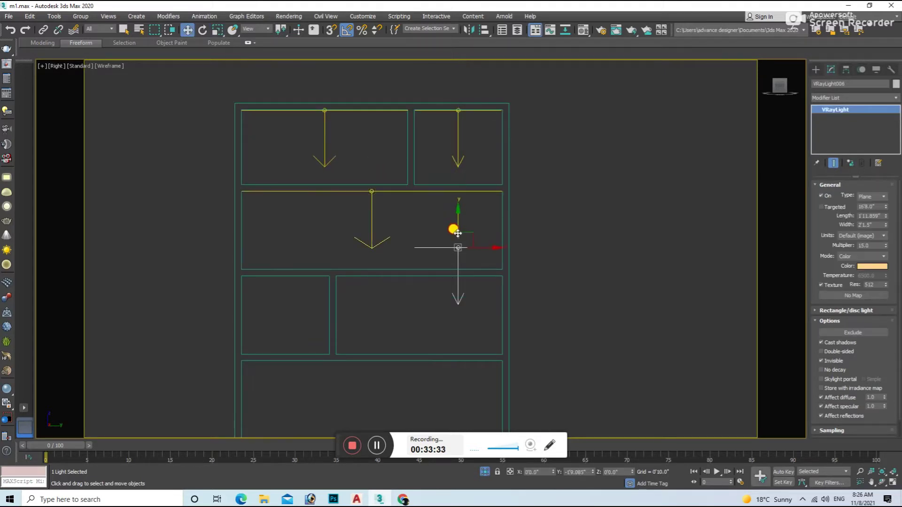
pyautogui.click(444, 289)
pyautogui.scroll(5, 447, 282)
pyautogui.scroll(3, 470, 244)
pyautogui.scroll(-3, 525, 271)
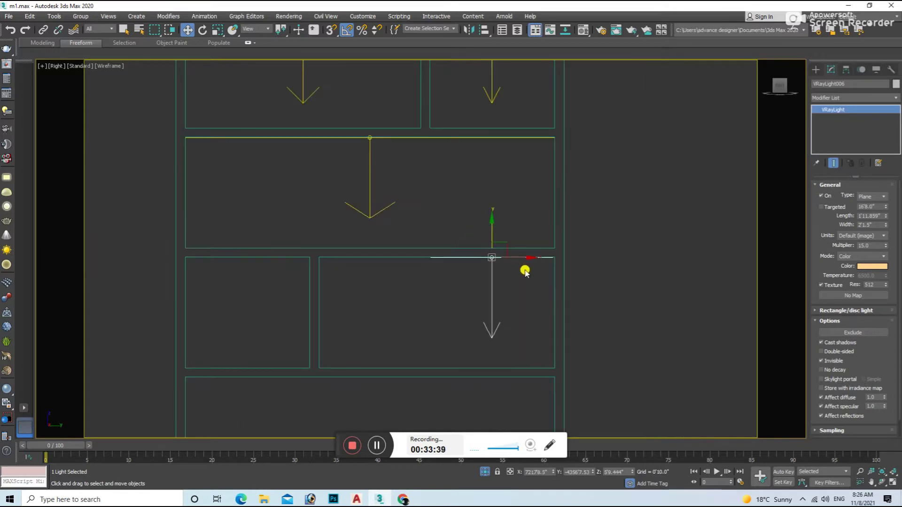
pyautogui.moveTo(323, 250); pyautogui.dragTo(342, 323, button='middle')
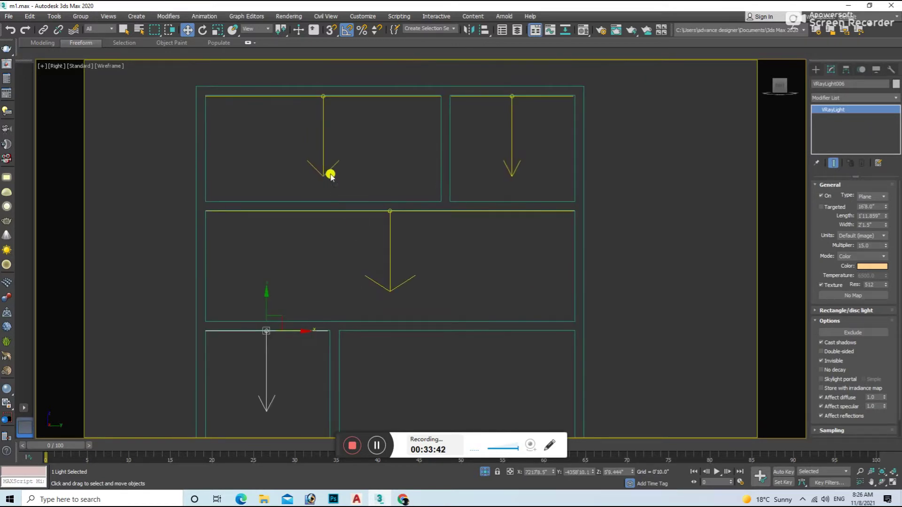
# Step: Copy the shelf light into the next compartment and seat it on the middle shelf
pyautogui.keyDown('shift'); pyautogui.moveTo(436, 100); pyautogui.dragTo(477, 100); pyautogui.keyUp('shift')
pyautogui.click(444, 288)
pyautogui.scroll(-2, 447, 263)
pyautogui.moveTo(445, 141); pyautogui.dragTo(437, 310)
pyautogui.scroll(2, 437, 310)
pyautogui.scroll(1, 474, 290)
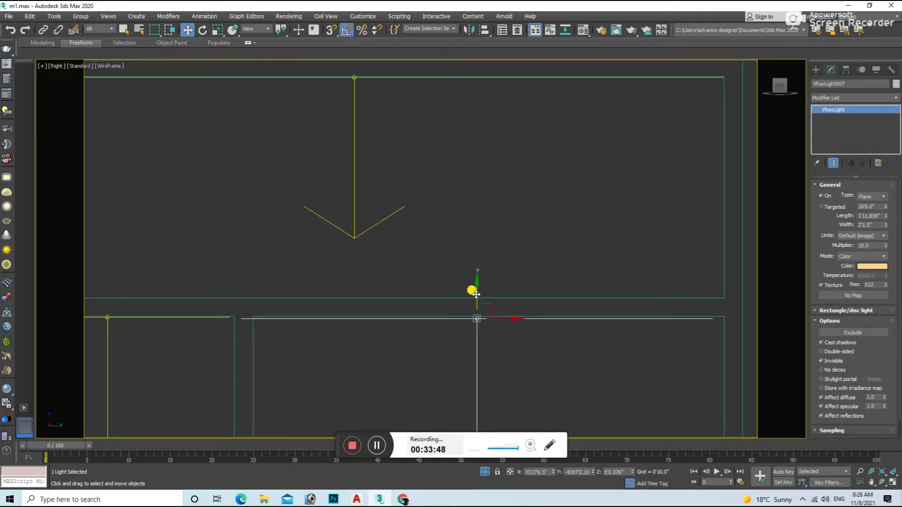
pyautogui.scroll(-2, 465, 306)
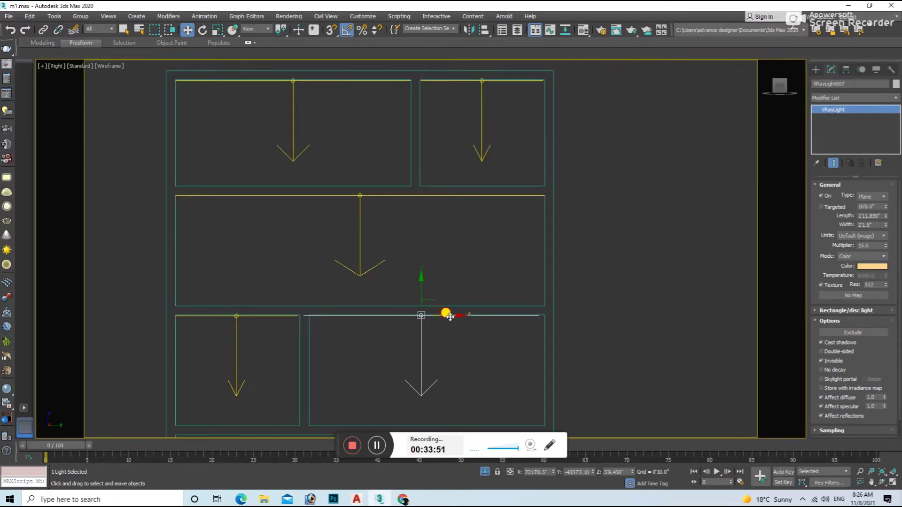
pyautogui.scroll(-3, 452, 315)
# Step: Copy the shelf light down into two lower shelf compartments
pyautogui.keyDown('shift'); pyautogui.moveTo(395, 129); pyautogui.dragTo(395, 250); pyautogui.keyUp('shift')
pyautogui.click(430, 287)
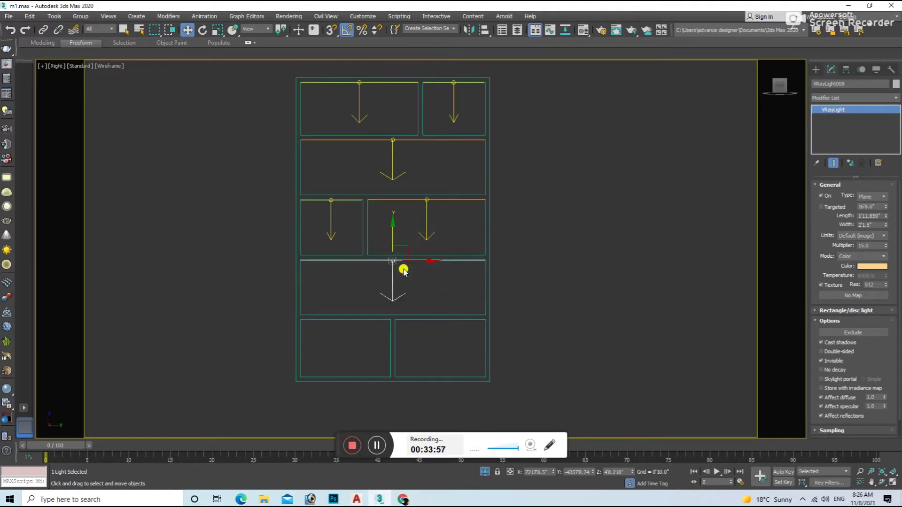
pyautogui.scroll(5, 390, 249)
pyautogui.scroll(-4, 423, 221)
pyautogui.moveTo(465, 217); pyautogui.dragTo(448, 206, button='middle')
pyautogui.moveTo(439, 143)
pyautogui.keyDown('shift'); pyautogui.mouseDown()
pyautogui.moveTo(437, 302)
pyautogui.moveTo(466, 282)
pyautogui.mouseUp(); pyautogui.keyUp('shift')
pyautogui.click(451, 288)
pyautogui.scroll(4, 442, 306)
pyautogui.scroll(4, 430, 304)
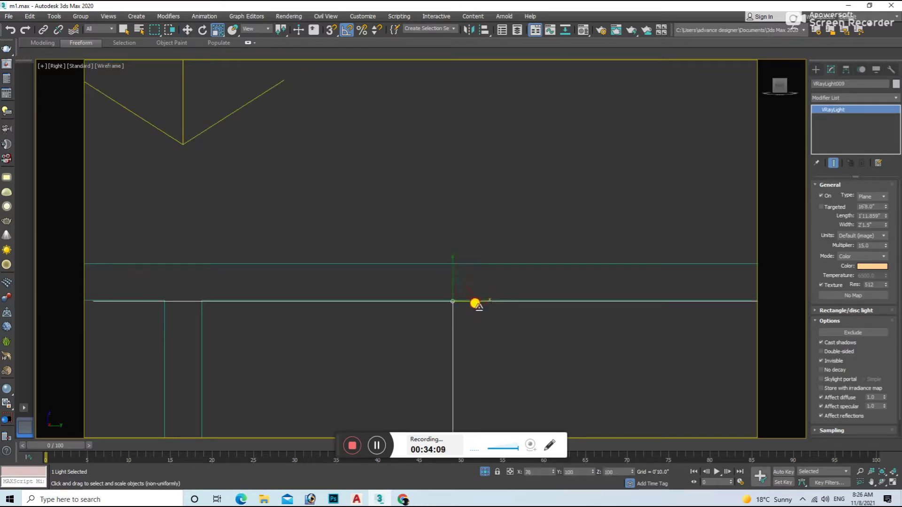
pyautogui.scroll(-2, 430, 314)
# Step: Slide the lower light along its shelf and copy it sideways into the left compartment
pyautogui.press('w')
pyautogui.moveTo(433, 316); pyautogui.dragTo(461, 318)
pyautogui.press('r')
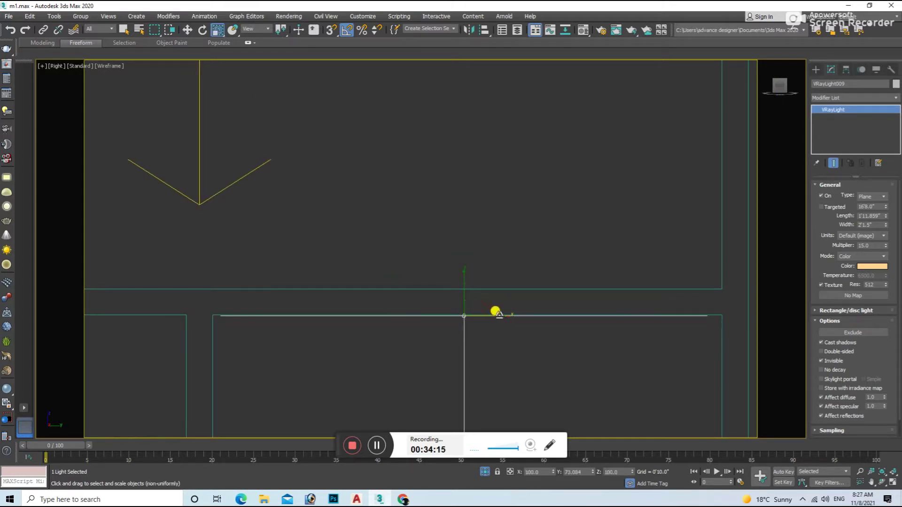
pyautogui.press('w')
pyautogui.moveTo(486, 316); pyautogui.dragTo(513, 313, button='middle')
pyautogui.scroll(-3, 515, 315)
pyautogui.keyDown('shift'); pyautogui.moveTo(516, 316); pyautogui.dragTo(263, 352); pyautogui.keyUp('shift')
pyautogui.click(444, 290)
pyautogui.keyDown('alt'); pyautogui.moveTo(441, 293); pyautogui.dragTo(432, 311, button='middle'); pyautogui.keyUp('alt')
# Step: Window-select the whole building and group it under the default group name
pyautogui.moveTo(349, 385); pyautogui.dragTo(334, 393)
pyautogui.click(80, 16)
pyautogui.click(80, 32)
pyautogui.press('Return')
# Step: Test-render the bedroom through VRayCam002 with Shift+Q
pyautogui.press('c')
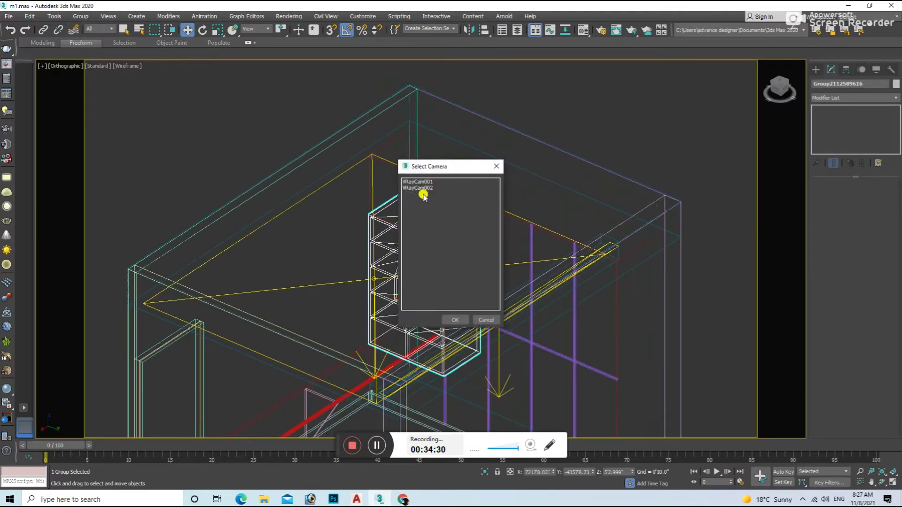
pyautogui.doubleClick(425, 187)
pyautogui.hotkey('shift', 'q')
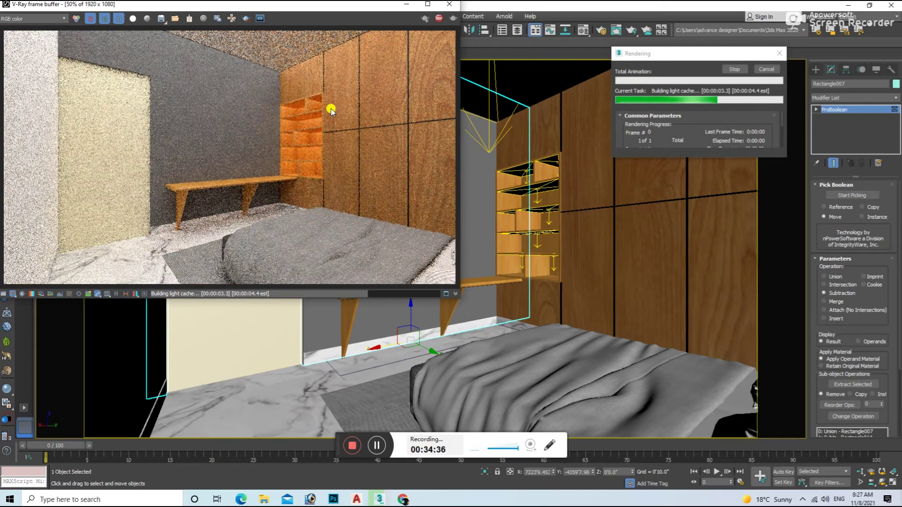
pyautogui.click(429, 123)
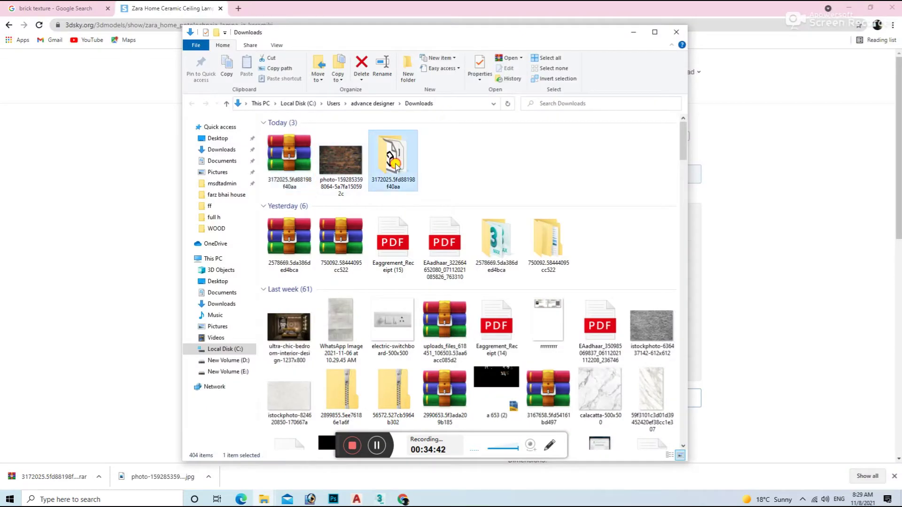
# Step: Drag ZaraHome_lamp_Vray_14.max from the downloaded lamp folder into 3ds Max
pyautogui.doubleClick(397, 159)
pyautogui.moveTo(272, 179); pyautogui.dragTo(367, 396)
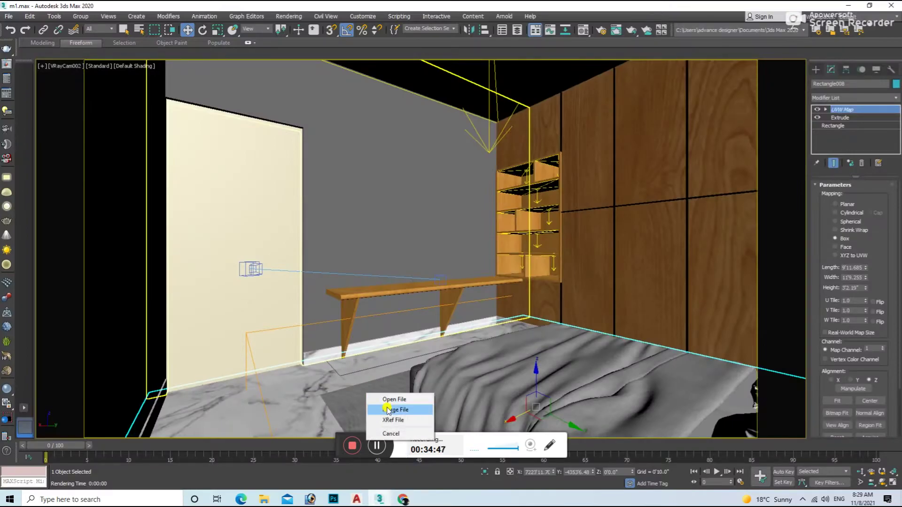
pyautogui.click(388, 410)
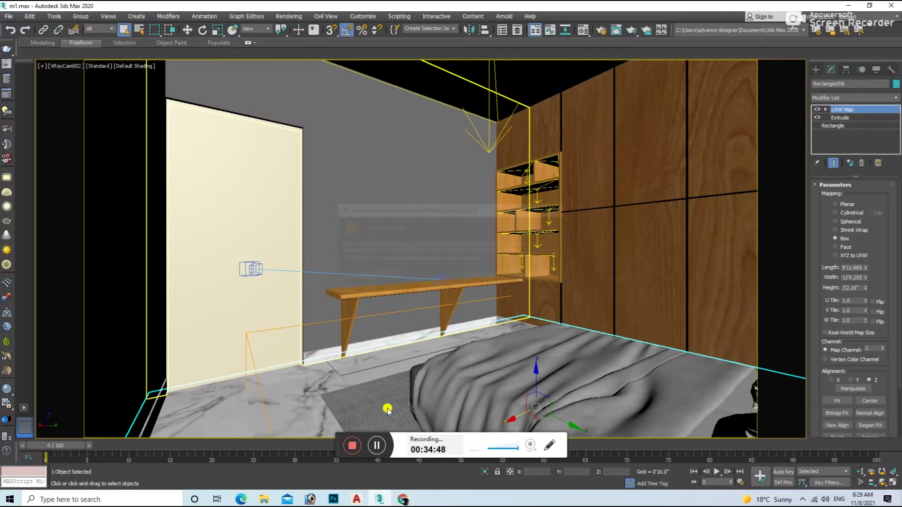
# Step: Dismiss the corruption warning and Scene Converter, then leave the camera view
pyautogui.click(559, 217)
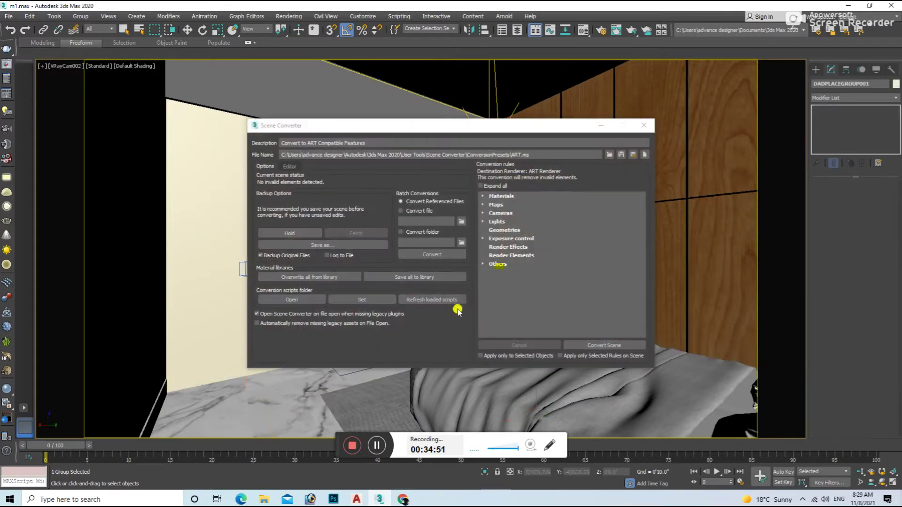
pyautogui.click(640, 126)
pyautogui.press('p')
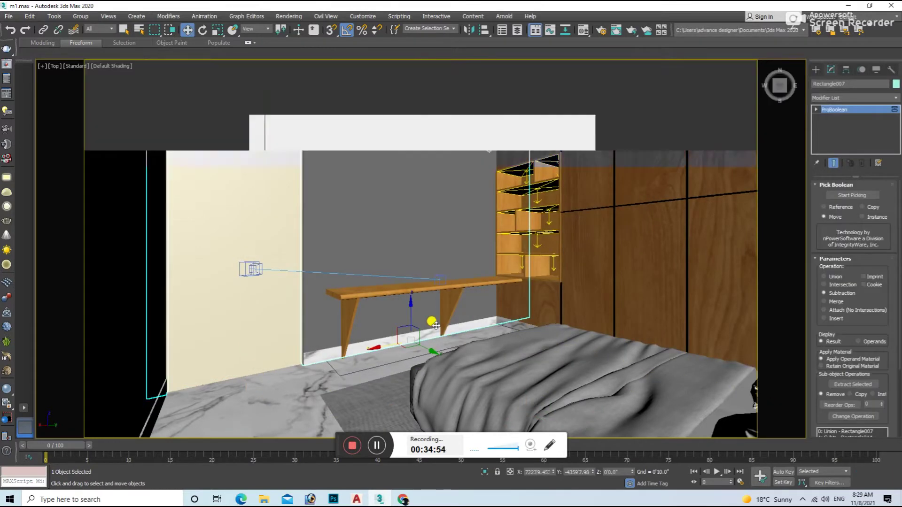
pyautogui.press('t')
# Step: Place the merged lamp, select its group and frame it in the front view
pyautogui.click(433, 351)
pyautogui.scroll(3, 457, 339)
pyautogui.scroll(-2, 405, 327)
pyautogui.keyDown('alt'); pyautogui.moveTo(406, 328); pyautogui.dragTo(449, 247, button='middle'); pyautogui.keyUp('alt')
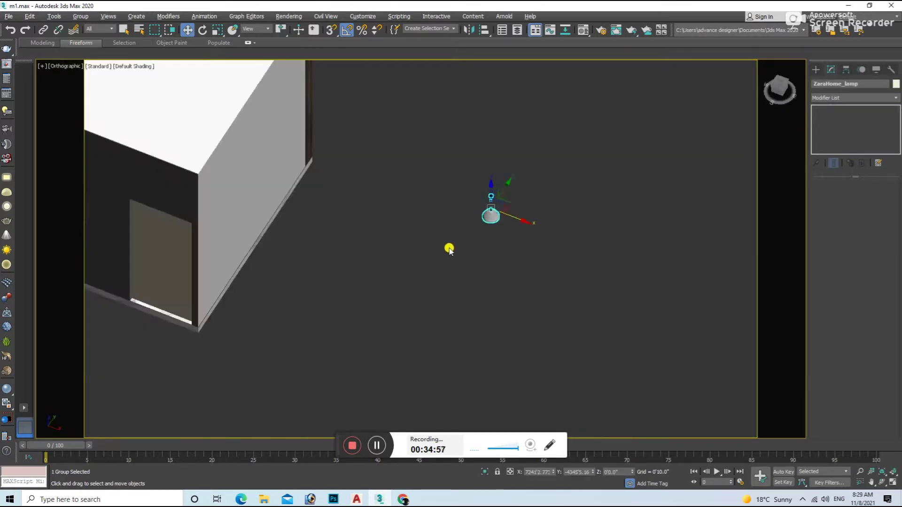
pyautogui.scroll(5, 502, 206)
pyautogui.click(490, 262)
pyautogui.press('f')
pyautogui.press('z')
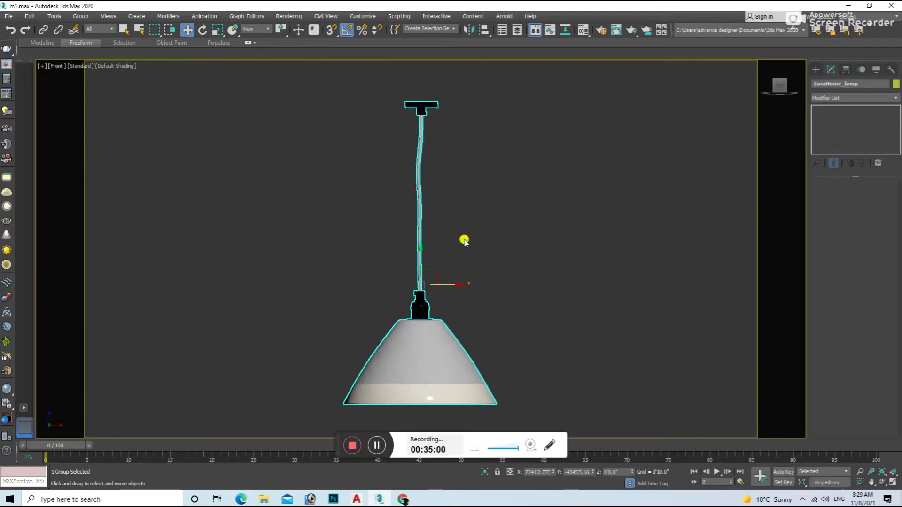
pyautogui.scroll(-2, 494, 247)
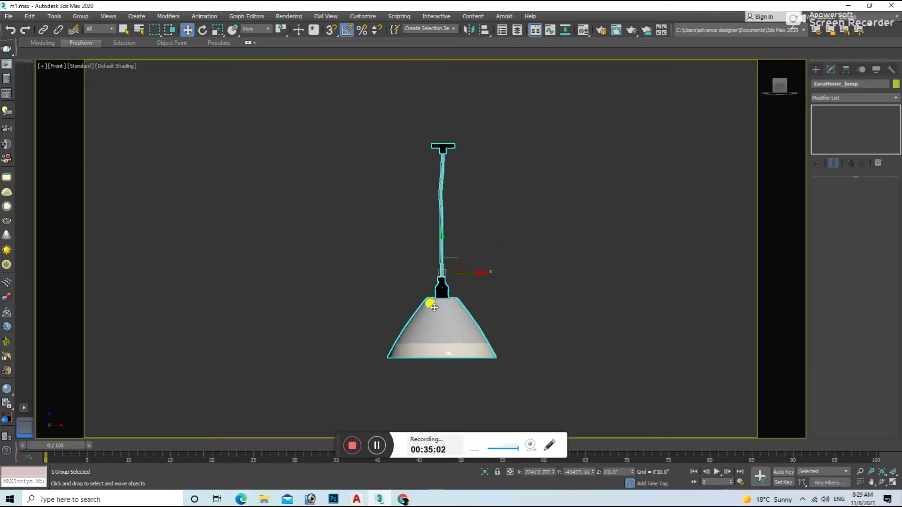
pyautogui.click(8, 17)
pyautogui.moveTo(23, 188)
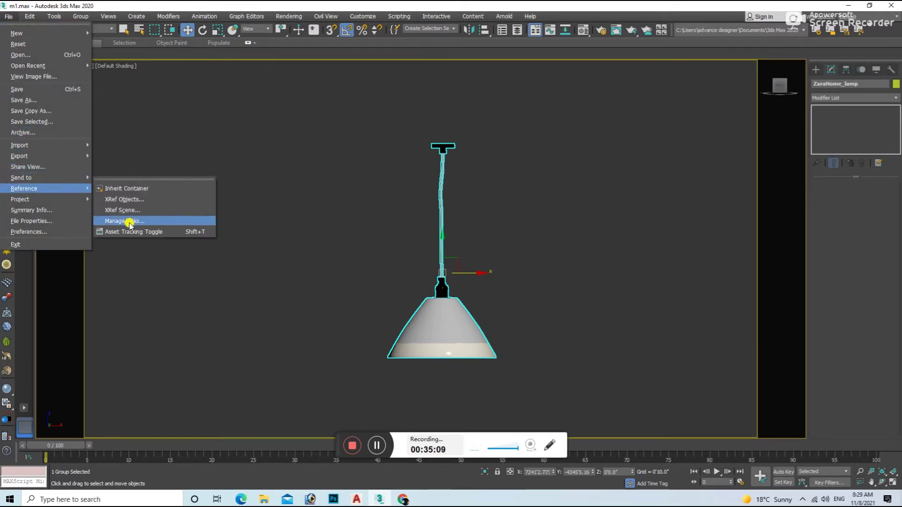
# Step: In the asset tracking list, select the five missing texture map files
pyautogui.click(129, 222)
pyautogui.click(9, 34)
pyautogui.click(225, 109)
pyautogui.keyDown('ctrl'); pyautogui.click(228, 127); pyautogui.keyUp('ctrl')
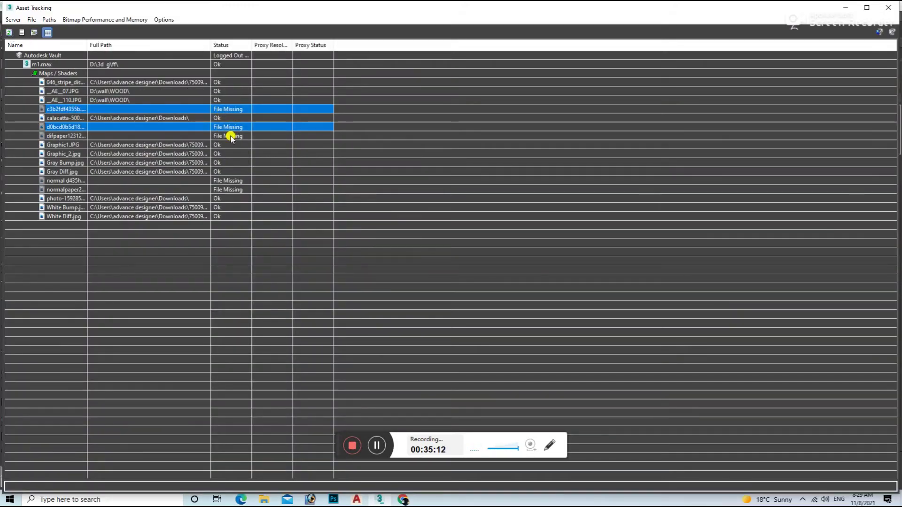
pyautogui.keyDown('ctrl'); pyautogui.click(235, 180); pyautogui.keyUp('ctrl')
pyautogui.keyDown('ctrl'); pyautogui.click(237, 190); pyautogui.keyUp('ctrl')
# Step: Set the missing maps' path to the lamp's Downloads maps folder
pyautogui.rightClick(237, 189)
pyautogui.click(218, 200)
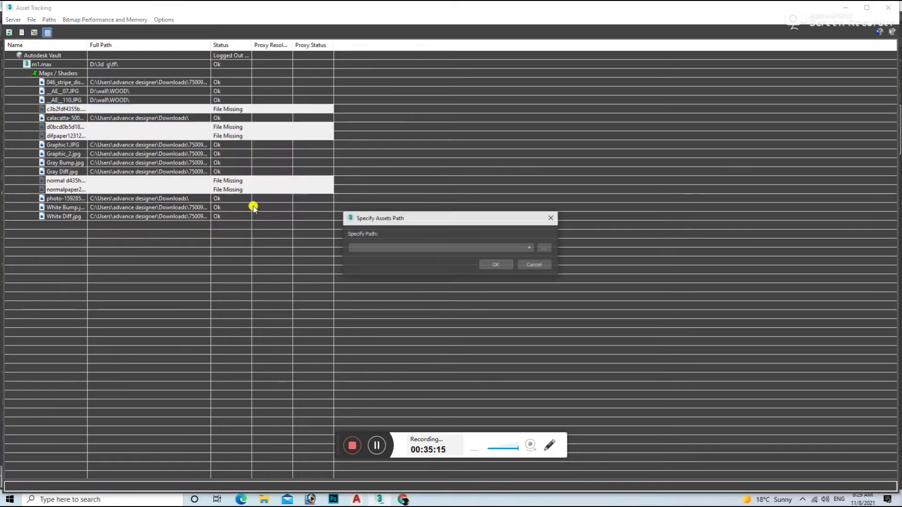
pyautogui.click(548, 241)
pyautogui.click(77, 181)
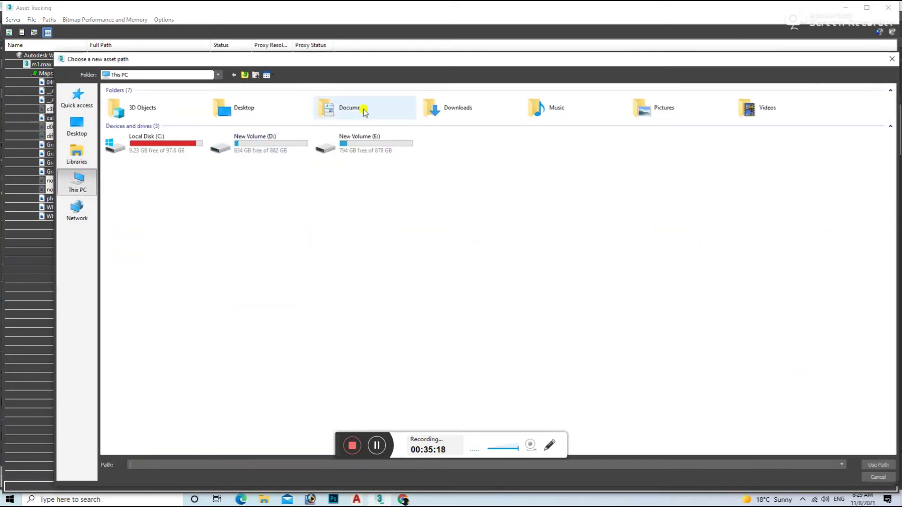
pyautogui.doubleClick(435, 121)
pyautogui.doubleClick(225, 121)
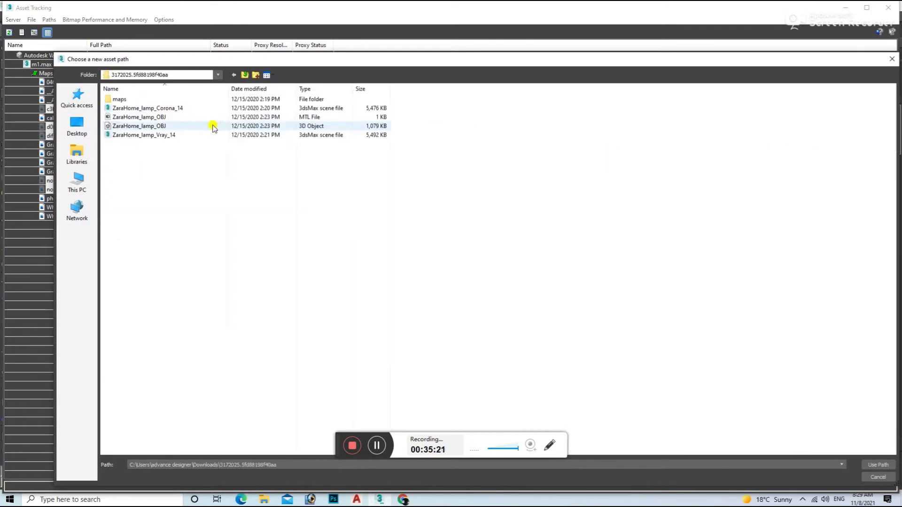
pyautogui.doubleClick(127, 97)
pyautogui.click(878, 465)
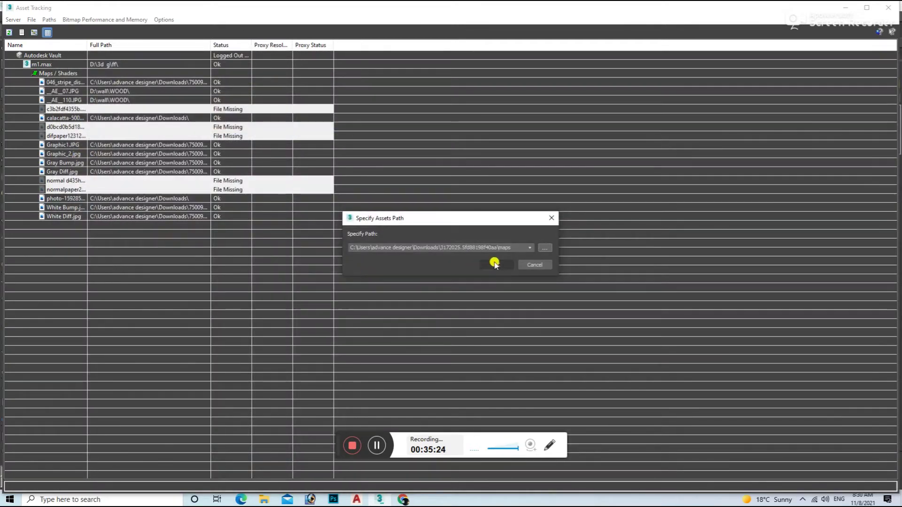
pyautogui.click(495, 265)
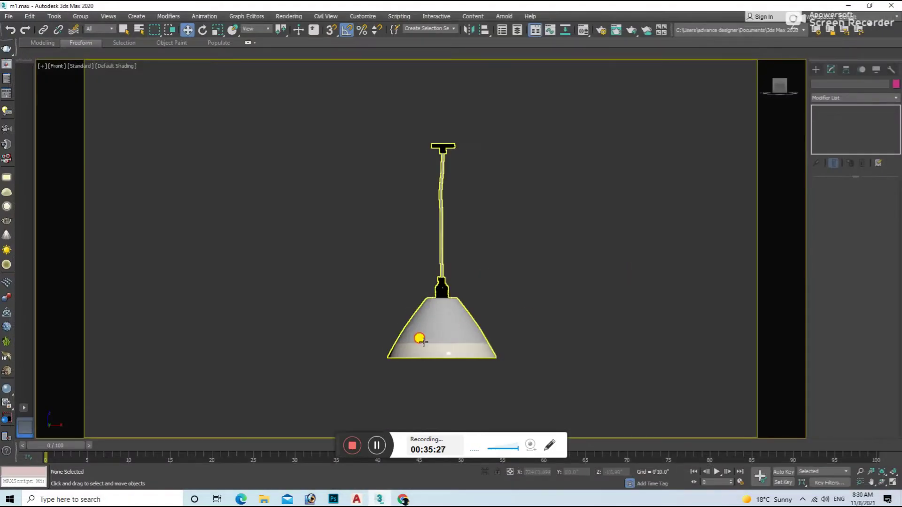
# Step: In wireframe top view, move the pendant lamp into the bedroom near the bed's foot
pyautogui.keyDown('alt'); pyautogui.moveTo(416, 339); pyautogui.dragTo(439, 358, button='middle'); pyautogui.keyUp('alt')
pyautogui.scroll(-3, 483, 376)
pyautogui.press('t')
pyautogui.press('F3')
pyautogui.scroll(-5, 434, 268)
pyautogui.scroll(-3, 440, 235)
pyautogui.scroll(2, 440, 227)
pyautogui.moveTo(453, 330); pyautogui.dragTo(506, 200, button='middle')
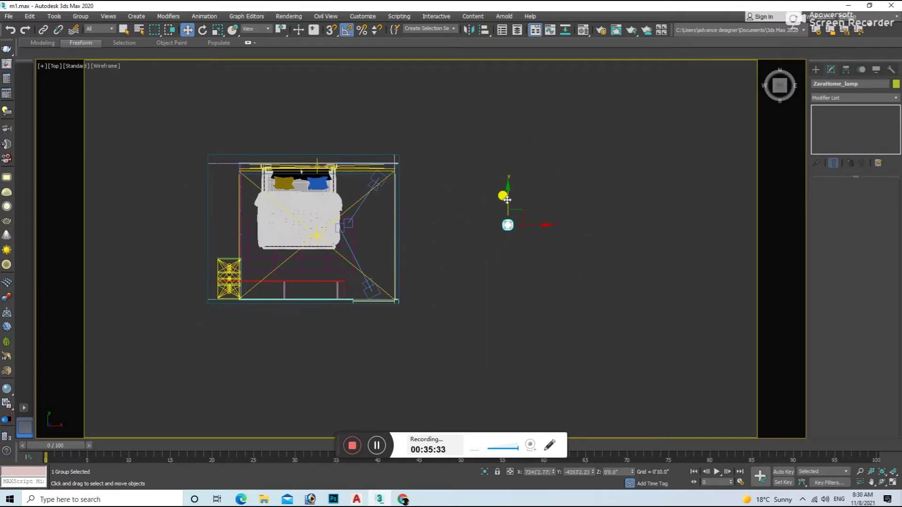
pyautogui.scroll(5, 319, 327)
pyautogui.moveTo(299, 211); pyautogui.dragTo(316, 318)
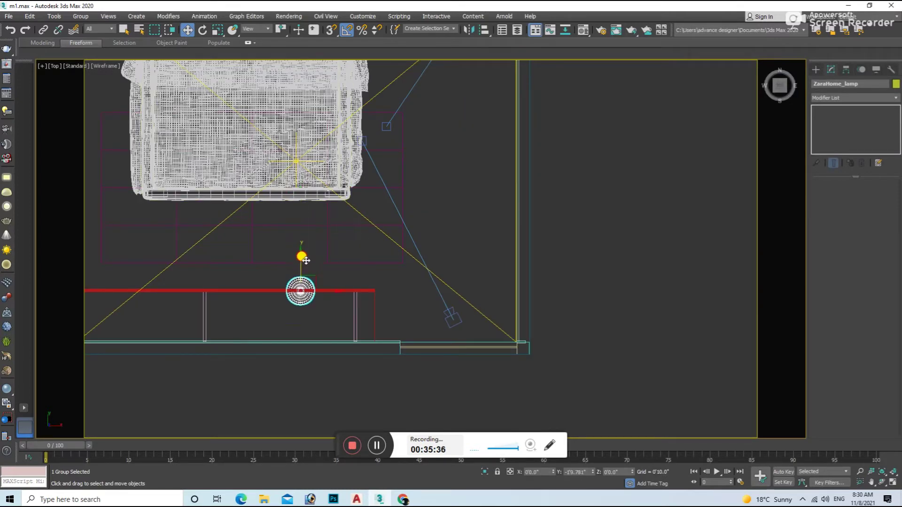
pyautogui.scroll(1, 316, 318)
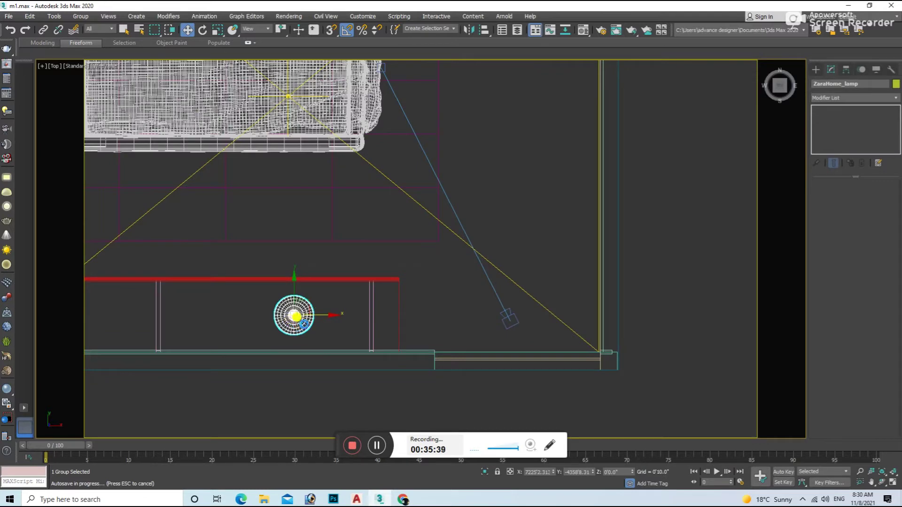
pyautogui.scroll(2, 296, 317)
pyautogui.scroll(-2, 304, 324)
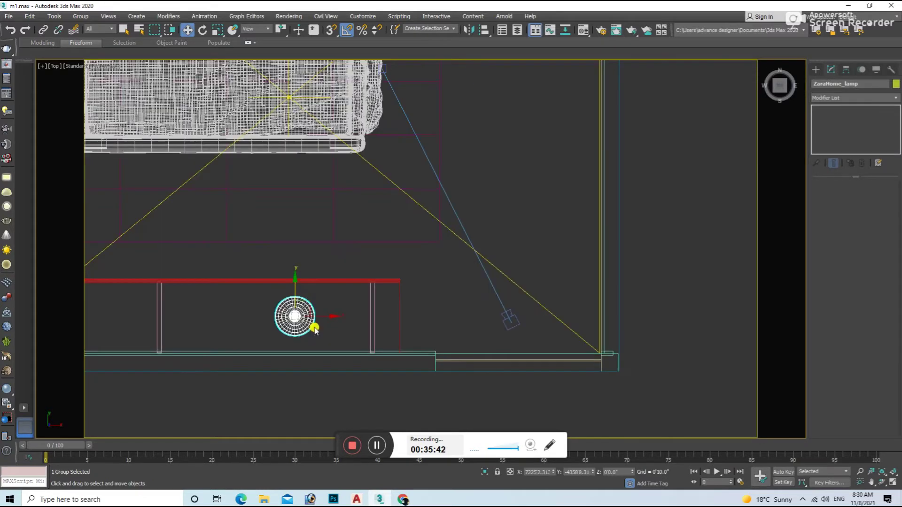
pyautogui.moveTo(313, 323); pyautogui.dragTo(430, 316, button='middle')
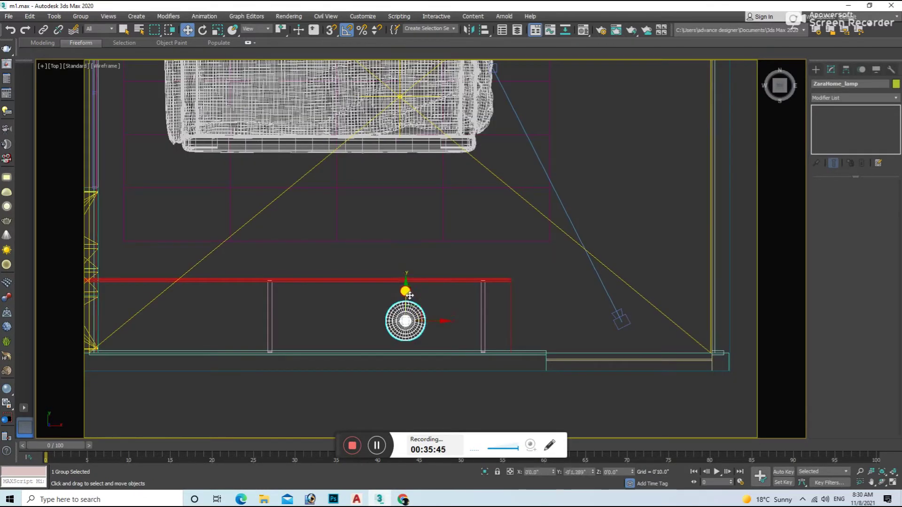
pyautogui.scroll(-2, 425, 308)
# Step: Isolate the lamp so it fills the front view
pyautogui.press('f')
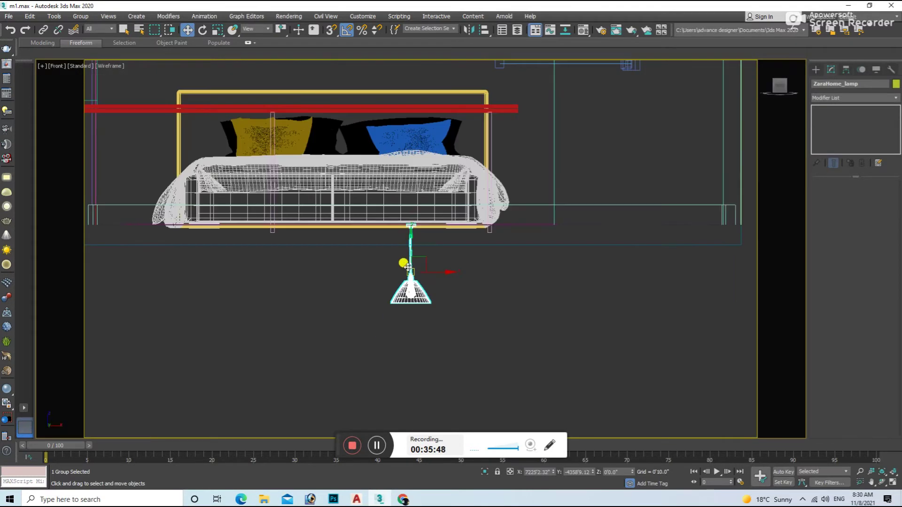
pyautogui.press('z')
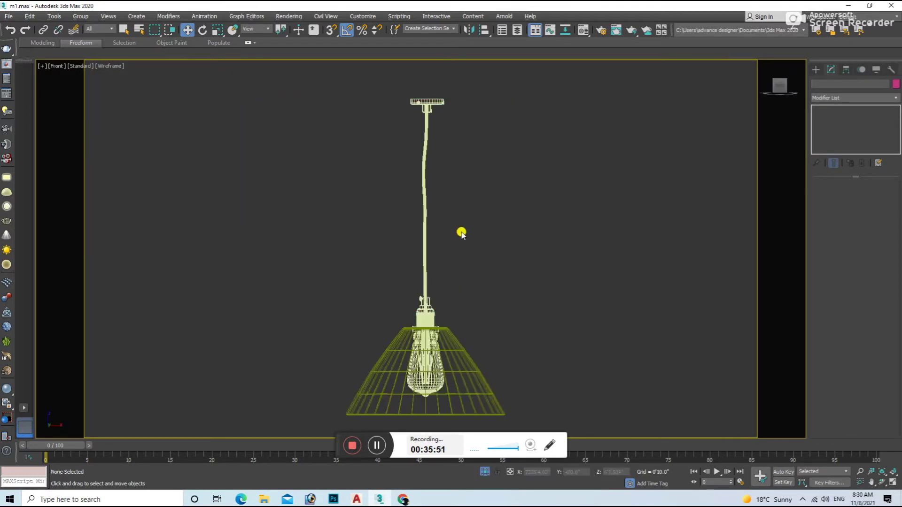
pyautogui.click(81, 16)
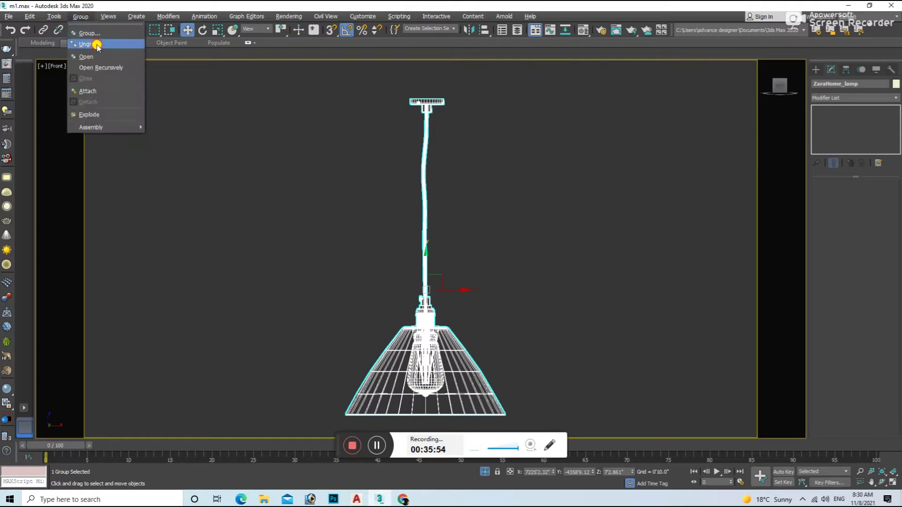
# Step: Open the lamp group to reach the cord inside
pyautogui.click(101, 46)
pyautogui.click(436, 108)
pyautogui.click(80, 16)
pyautogui.click(420, 133)
# Step: Raise the cord's top-mount vertices in Editable Poly to lengthen the cord
pyautogui.click(828, 196)
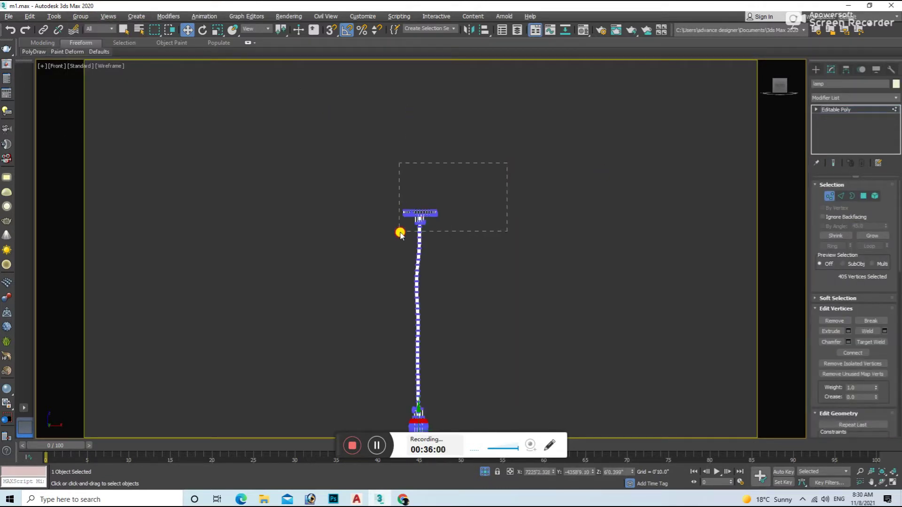
pyautogui.moveTo(400, 233); pyautogui.dragTo(401, 234)
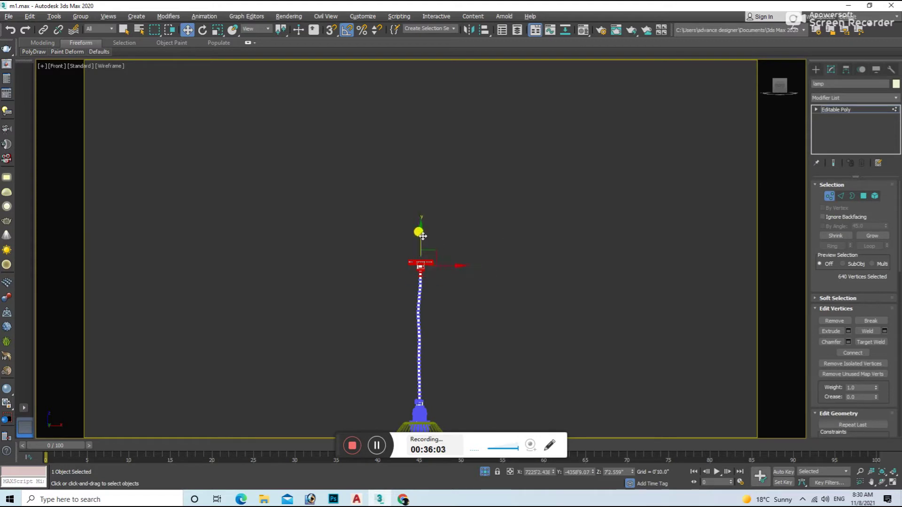
pyautogui.moveTo(481, 228); pyautogui.dragTo(386, 277)
pyautogui.moveTo(424, 252); pyautogui.dragTo(424, 223)
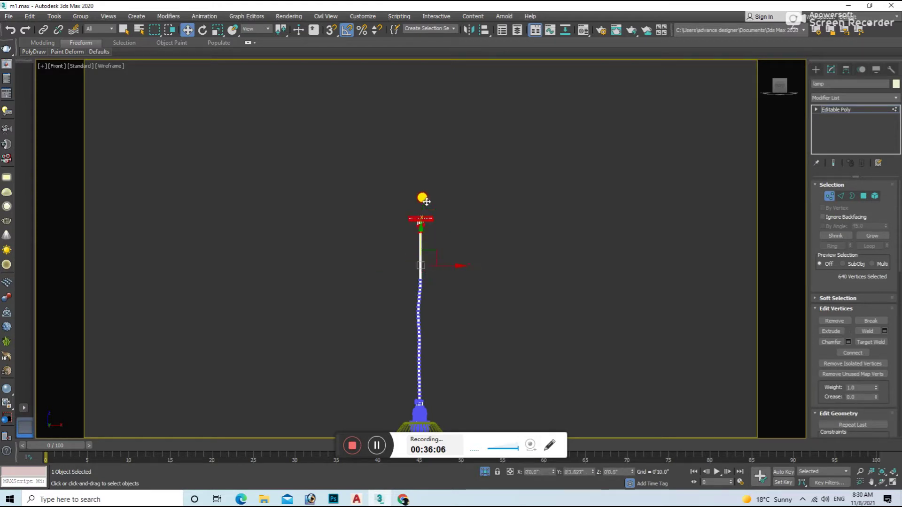
pyautogui.scroll(-4, 430, 278)
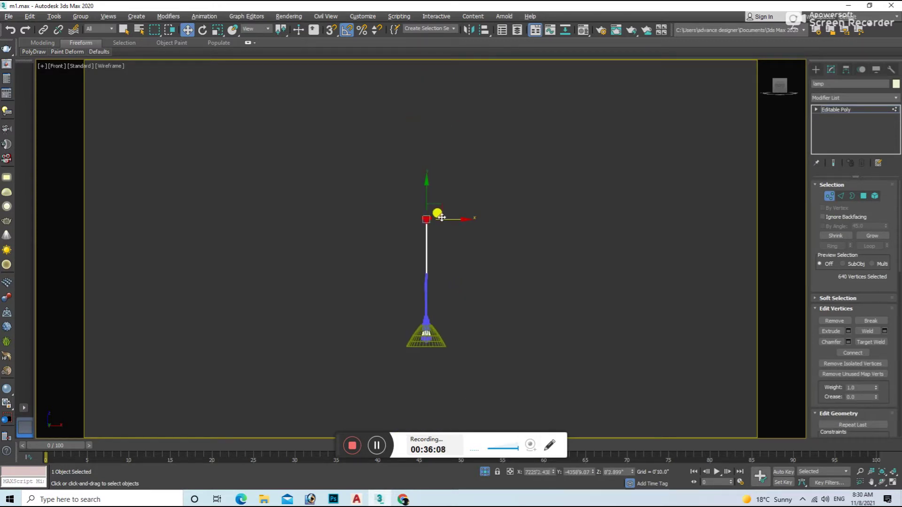
pyautogui.click(828, 196)
# Step: Select both lamp pieces, regroup them and exit isolation to show the whole scene
pyautogui.moveTo(592, 197); pyautogui.dragTo(404, 374)
pyautogui.moveTo(554, 172); pyautogui.dragTo(508, 197)
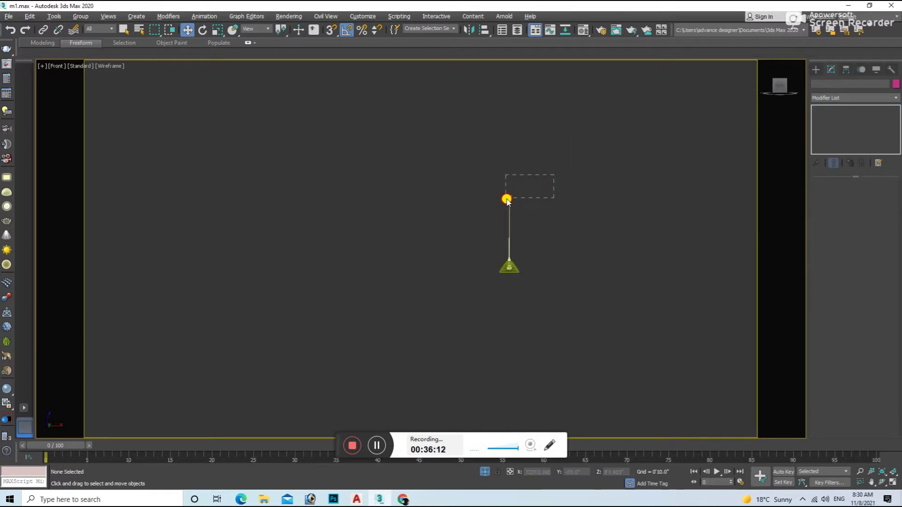
pyautogui.click(829, 196)
pyautogui.click(830, 196)
pyautogui.moveTo(592, 197); pyautogui.dragTo(396, 378)
pyautogui.click(94, 19)
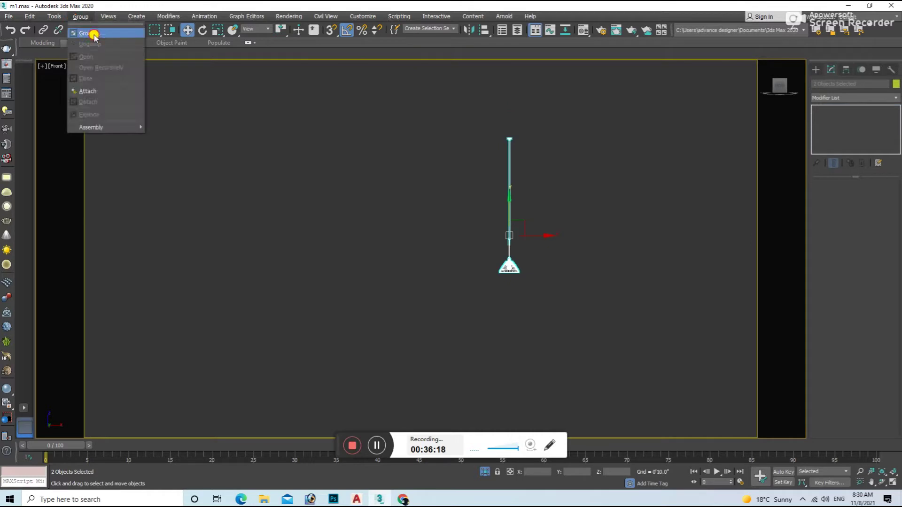
pyautogui.click(451, 267)
pyautogui.click(486, 472)
pyautogui.scroll(3, 488, 288)
pyautogui.scroll(-5, 477, 288)
pyautogui.scroll(2, 423, 230)
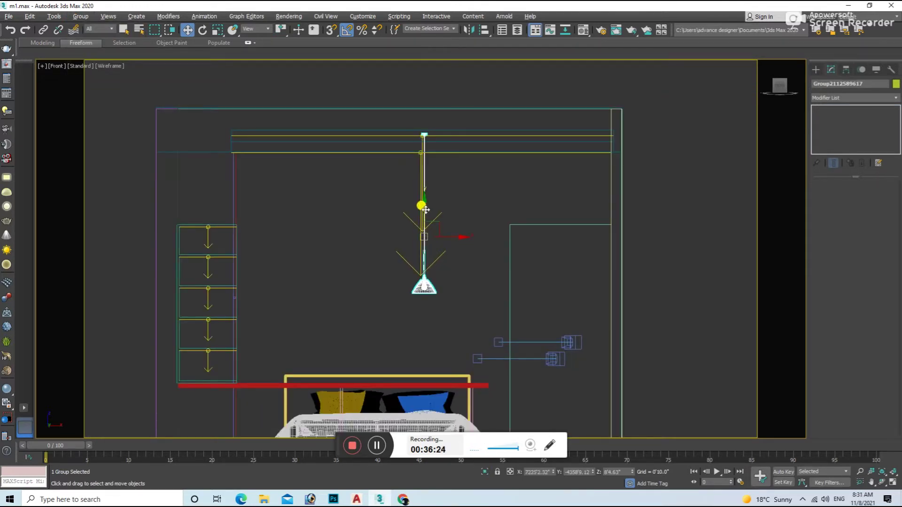
# Step: Lower the pendant lamp group to hang just under the ceiling
pyautogui.moveTo(426, 210); pyautogui.dragTo(433, 231)
pyautogui.scroll(3, 425, 151)
pyautogui.scroll(3, 409, 178)
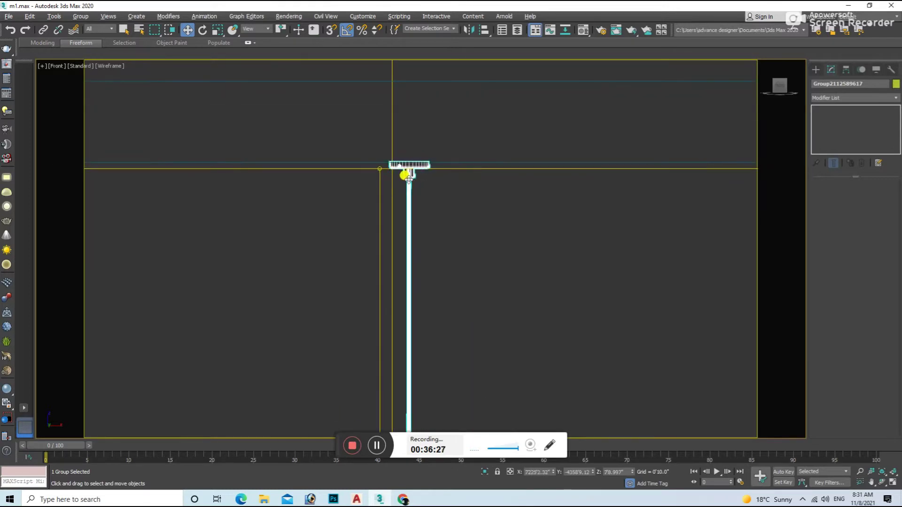
pyautogui.scroll(-3, 418, 181)
pyautogui.press('t')
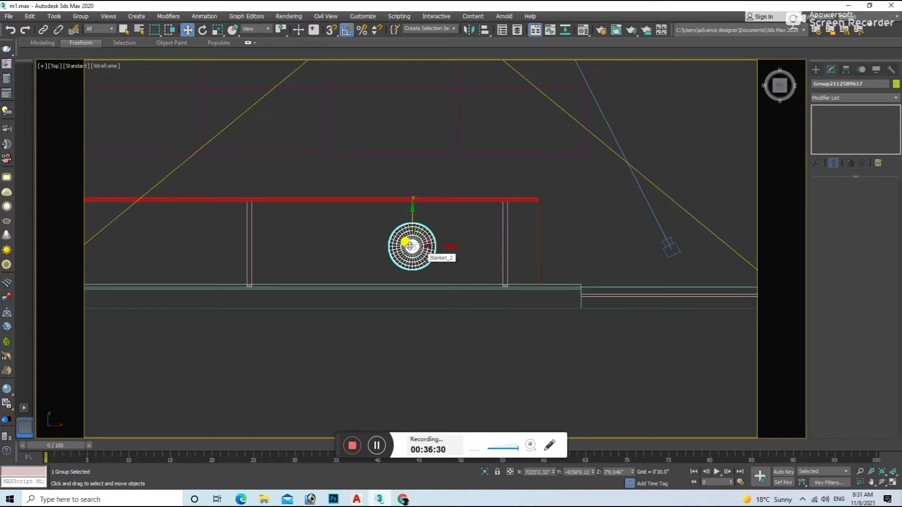
pyautogui.scroll(-5, 451, 308)
# Step: Render a test image from VRayCam002 and close it
pyautogui.press('c')
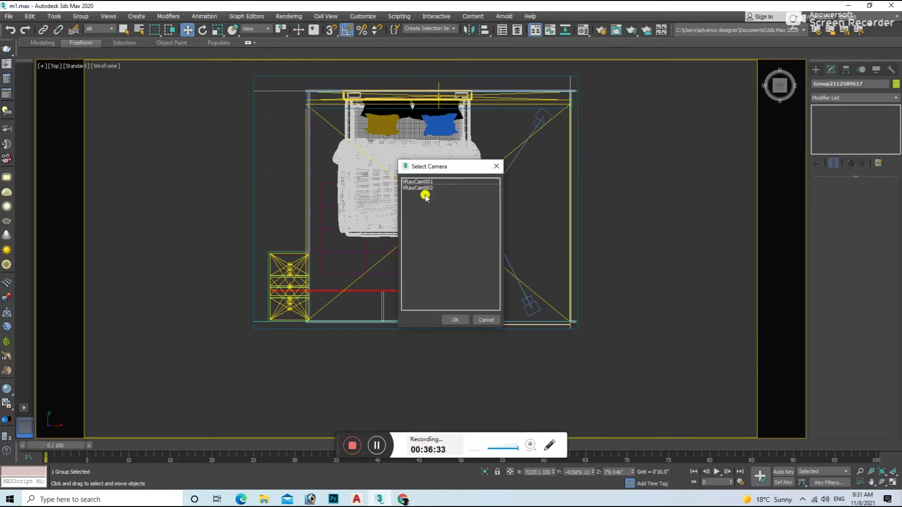
pyautogui.doubleClick(420, 191)
pyautogui.click(428, 287)
pyautogui.hotkey('shift', 'q')
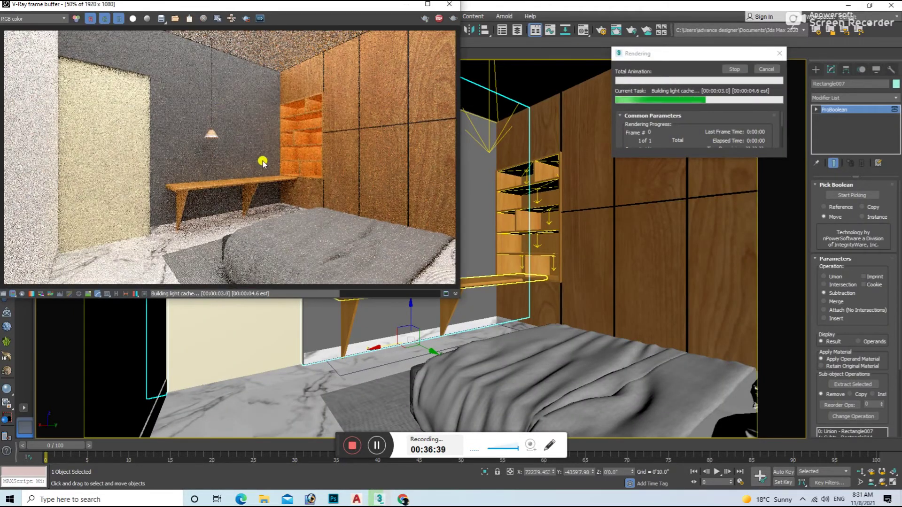
pyautogui.click(399, 218)
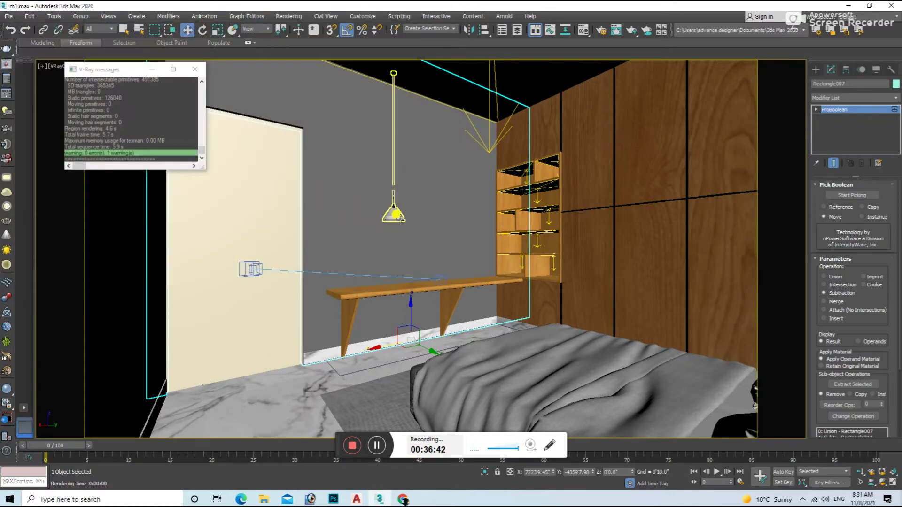
# Step: Create a VRayIES light in Front view, aimed down into the pendant shade
pyautogui.press('f')
pyautogui.click(516, 256)
pyautogui.click(817, 70)
pyautogui.click(820, 83)
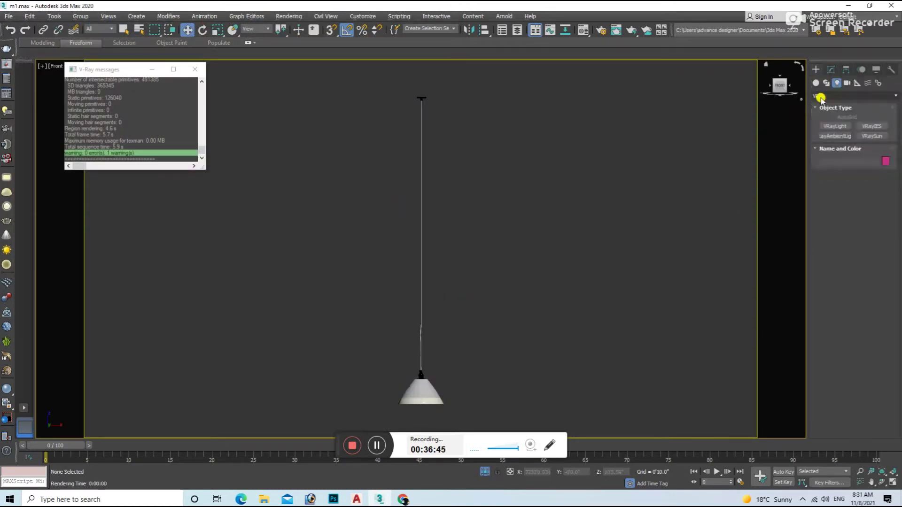
pyautogui.click(866, 126)
pyautogui.moveTo(412, 349); pyautogui.dragTo(381, 229, button='middle')
pyautogui.moveTo(388, 142); pyautogui.dragTo(393, 227)
pyautogui.press('w')
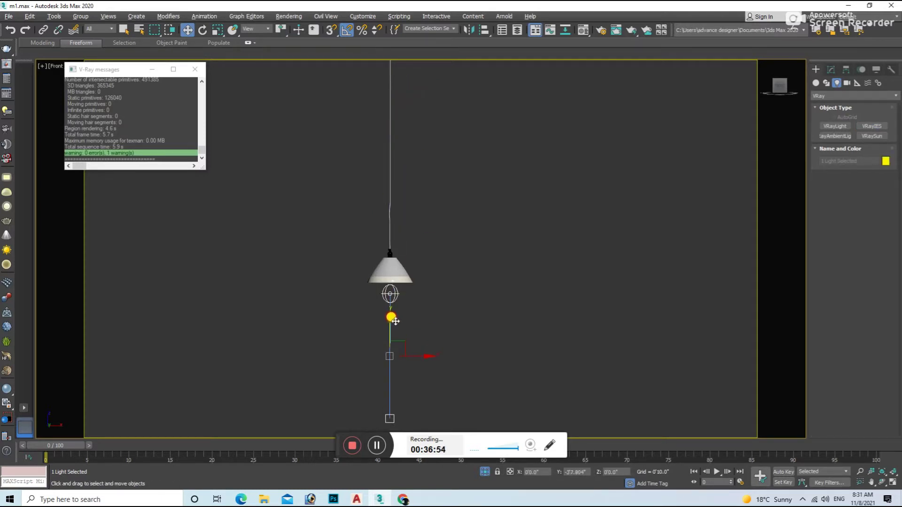
pyautogui.keyDown('alt'); pyautogui.moveTo(396, 320); pyautogui.dragTo(421, 302, button='middle'); pyautogui.keyUp('alt')
# Step: Load an .ies profile file into the new IES light
pyautogui.click(390, 295)
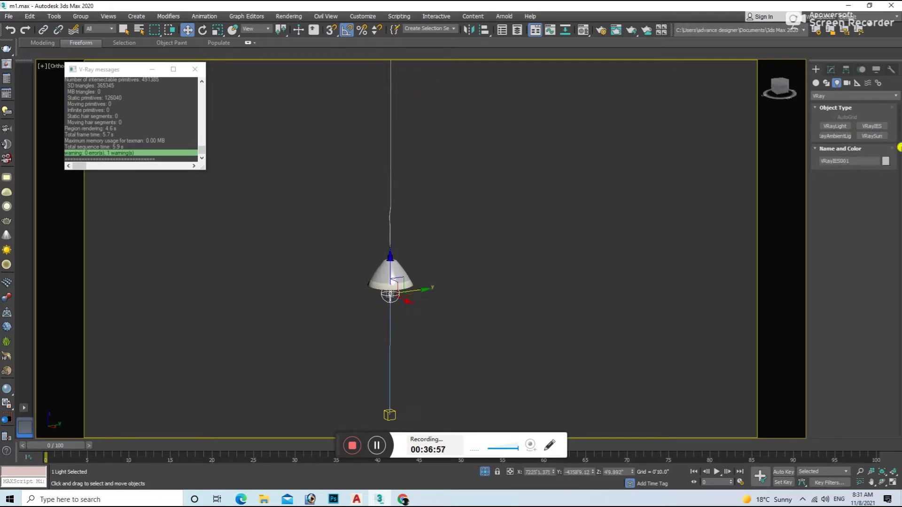
pyautogui.click(831, 69)
pyautogui.click(877, 233)
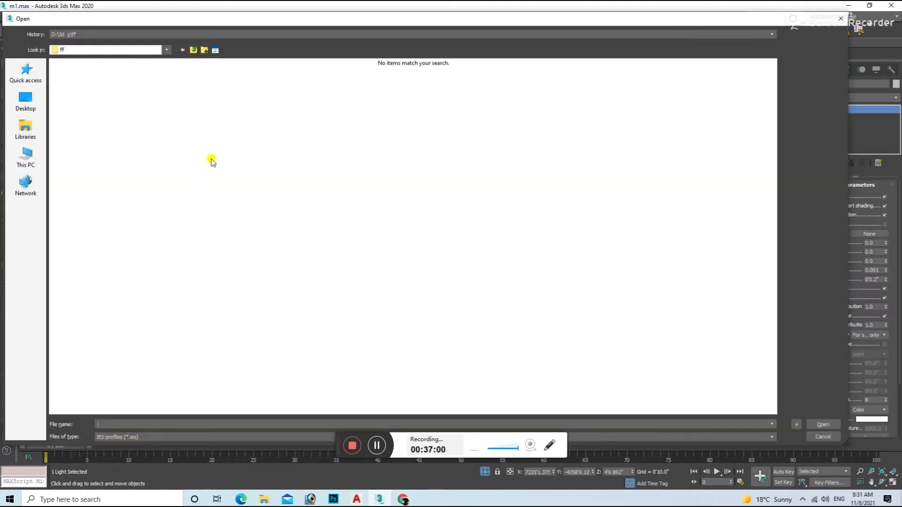
pyautogui.doubleClick(226, 137)
pyautogui.doubleClick(68, 162)
pyautogui.doubleClick(99, 95)
pyautogui.doubleClick(87, 75)
pyautogui.doubleClick(89, 76)
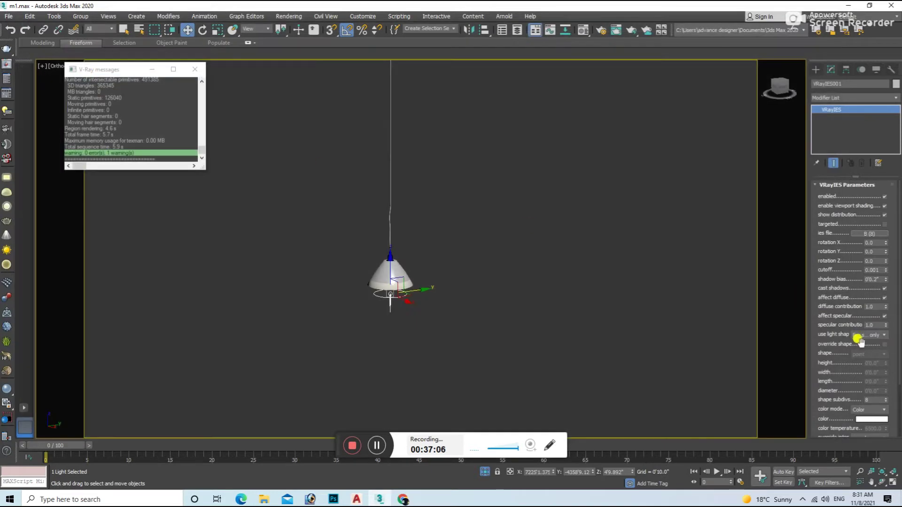
# Step: Set the IES light colour to a warm light orange
pyautogui.click(873, 419)
pyautogui.moveTo(317, 81); pyautogui.dragTo(315, 81)
pyautogui.moveTo(309, 92); pyautogui.dragTo(302, 93)
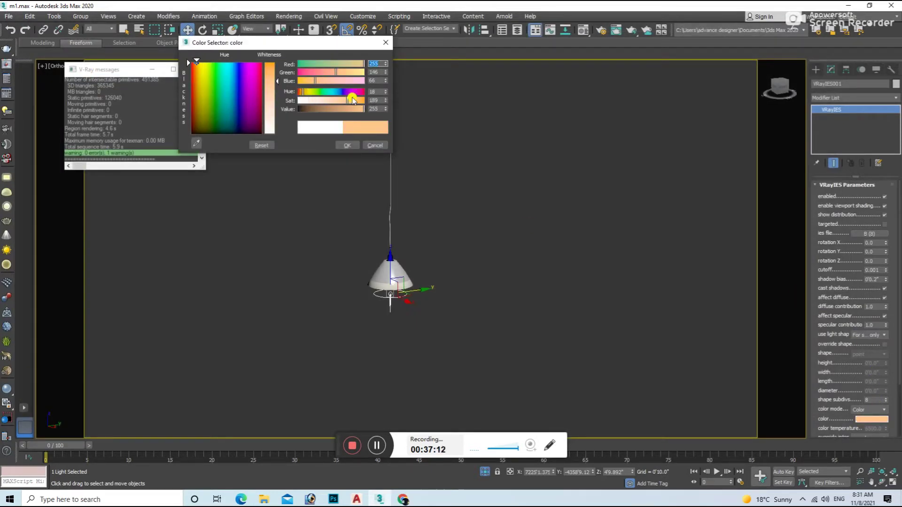
pyautogui.click(353, 145)
pyautogui.scroll(-3, 865, 385)
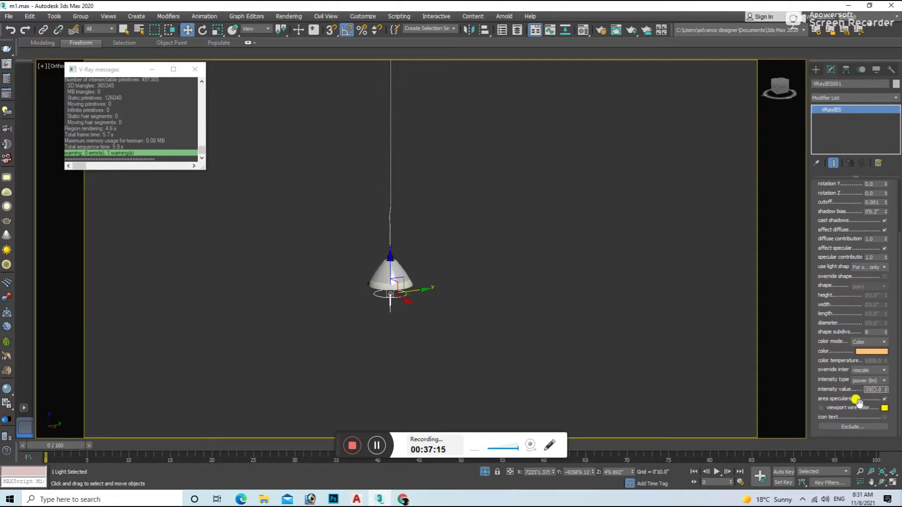
pyautogui.hotkey('ctrl', 'a')
# Step: Group the pendant lamp together with its IES light
pyautogui.press('z')
pyautogui.click(81, 18)
pyautogui.click(87, 27)
pyautogui.click(460, 266)
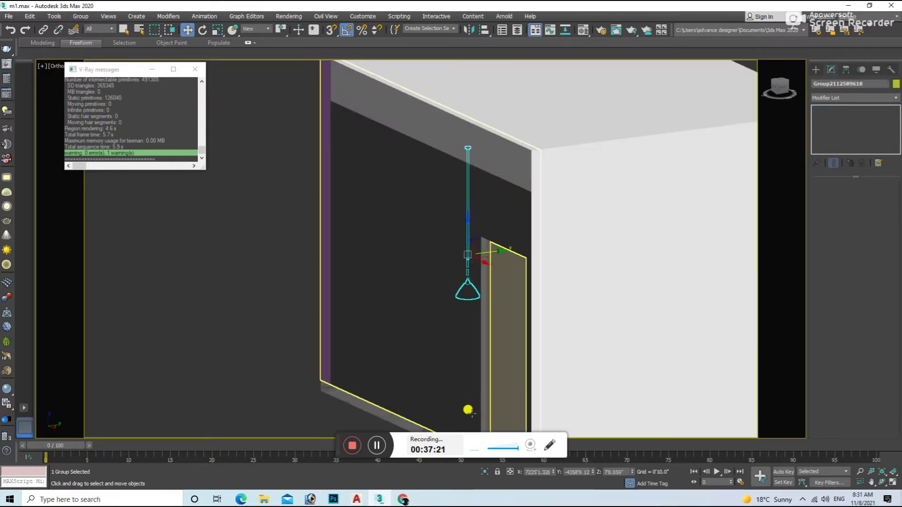
# Step: Clone the lamp group to the left in Top view
pyautogui.press('t')
pyautogui.scroll(-3, 498, 289)
pyautogui.keyDown('shift'); pyautogui.moveTo(507, 291); pyautogui.dragTo(424, 290); pyautogui.keyUp('shift')
pyautogui.click(474, 253)
pyautogui.click(452, 289)
# Step: In the VRayCam002 view, slide the copied lamp over the desk and render
pyautogui.press('c')
pyautogui.click(425, 188)
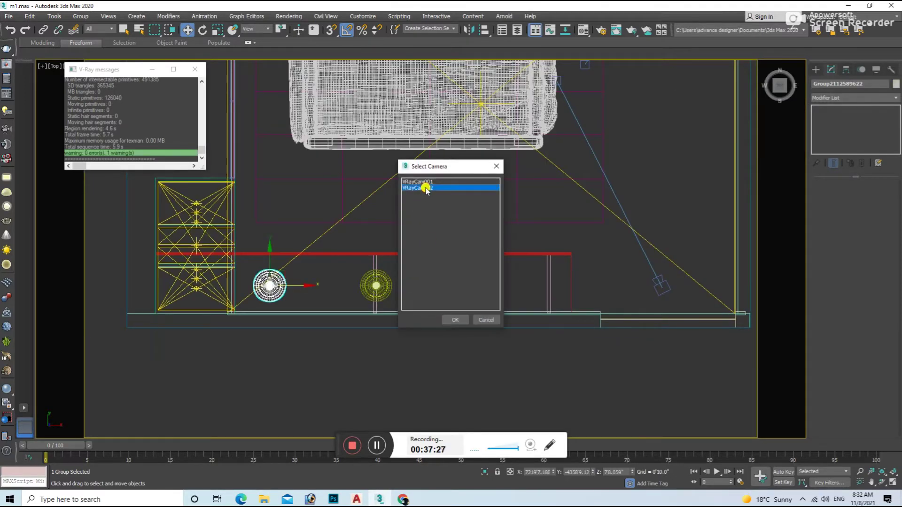
pyautogui.doubleClick(425, 188)
pyautogui.click(493, 225)
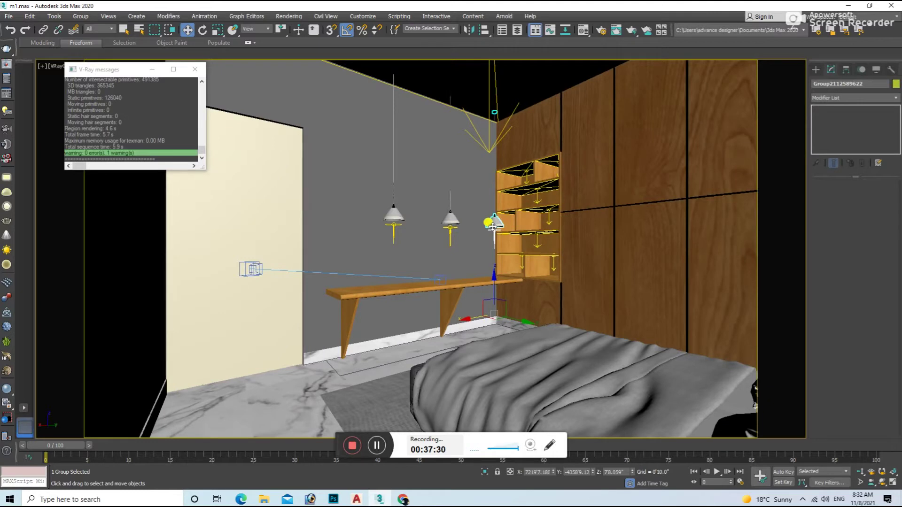
pyautogui.moveTo(494, 225); pyautogui.dragTo(466, 225)
pyautogui.click(430, 278)
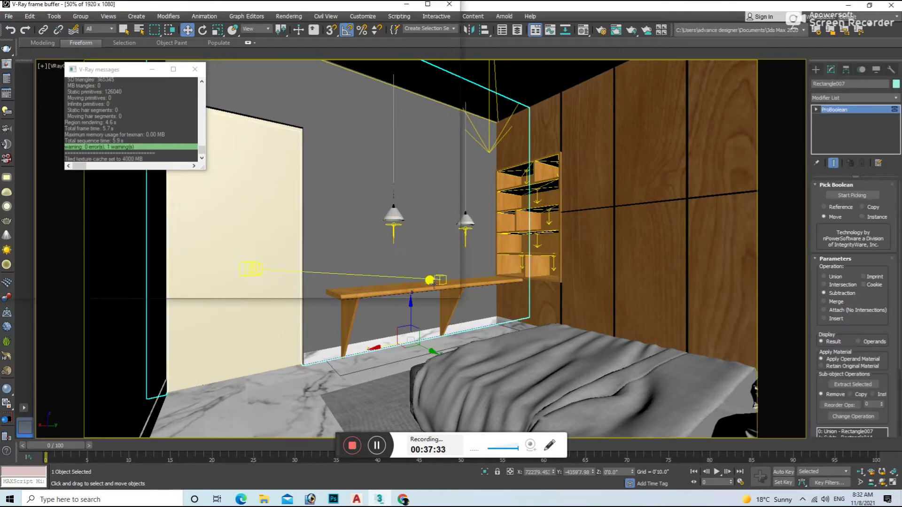
pyautogui.hotkey('shift', 'q')
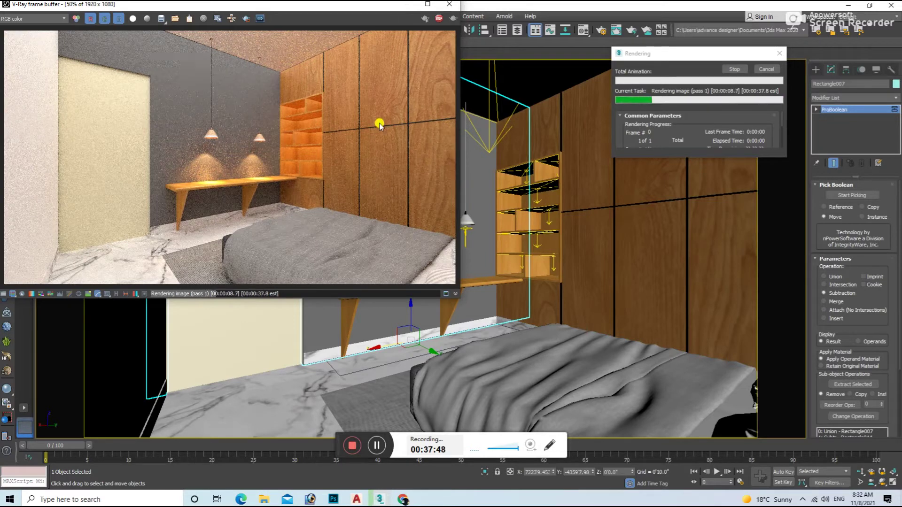
# Step: Frame both pendant lamps in shaded Front view and ungroup the left one
pyautogui.click(450, 4)
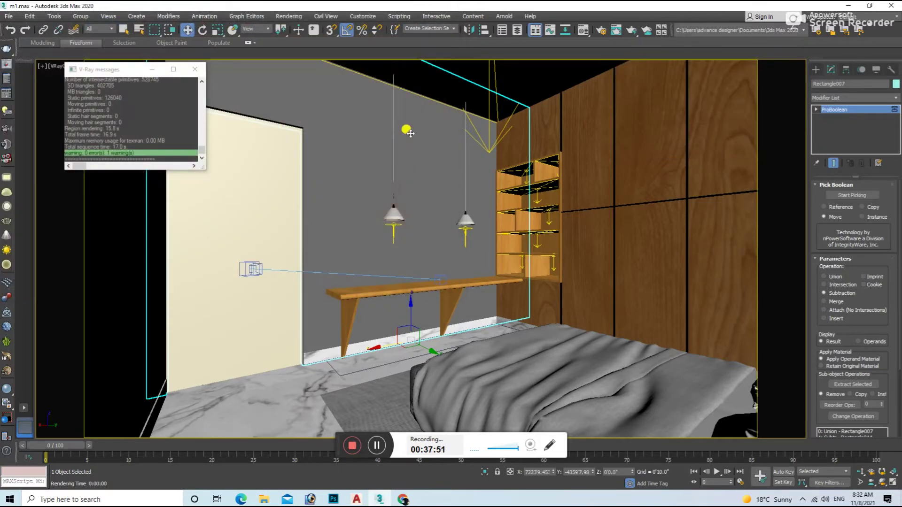
pyautogui.click(469, 219)
pyautogui.keyDown('ctrl'); pyautogui.click(395, 215); pyautogui.keyUp('ctrl')
pyautogui.press('f')
pyautogui.press('z')
pyautogui.press('F3')
pyautogui.click(329, 226)
pyautogui.click(80, 17)
pyautogui.click(84, 40)
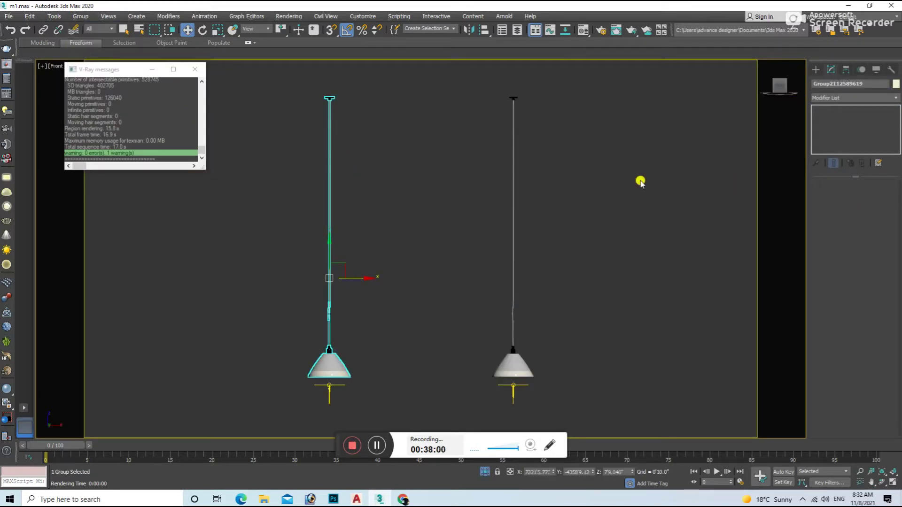
# Step: Fully ungroup the left lamp and edit its hanging cord's vertices
pyautogui.click(640, 182)
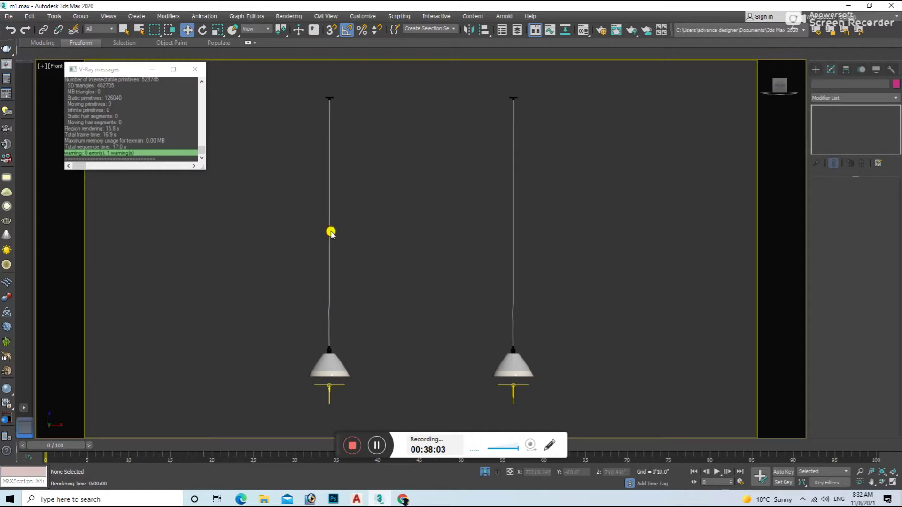
pyautogui.click(330, 100)
pyautogui.click(81, 16)
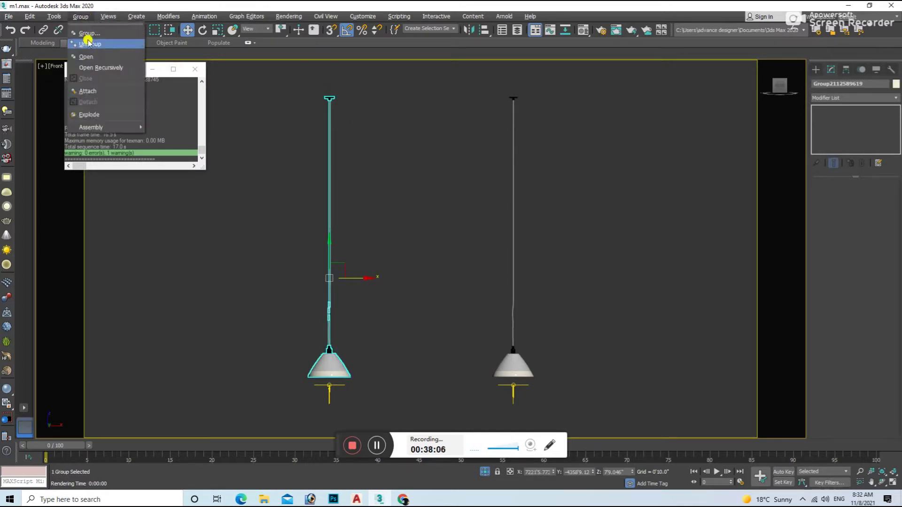
pyautogui.click(89, 37)
pyautogui.click(329, 96)
pyautogui.click(828, 196)
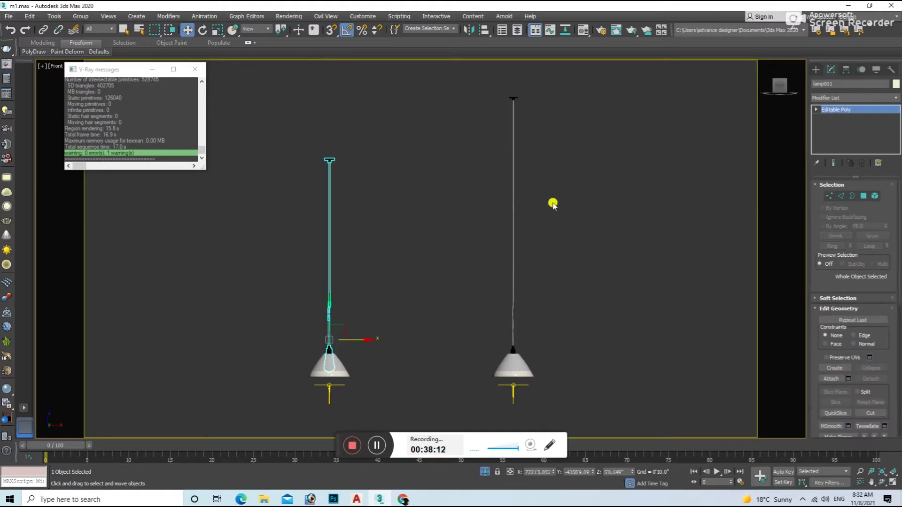
# Step: Regroup the left lamp's three parts into one group
pyautogui.moveTo(515, 188); pyautogui.dragTo(255, 365)
pyautogui.hotkey('alt', 'g')
pyautogui.press('g')
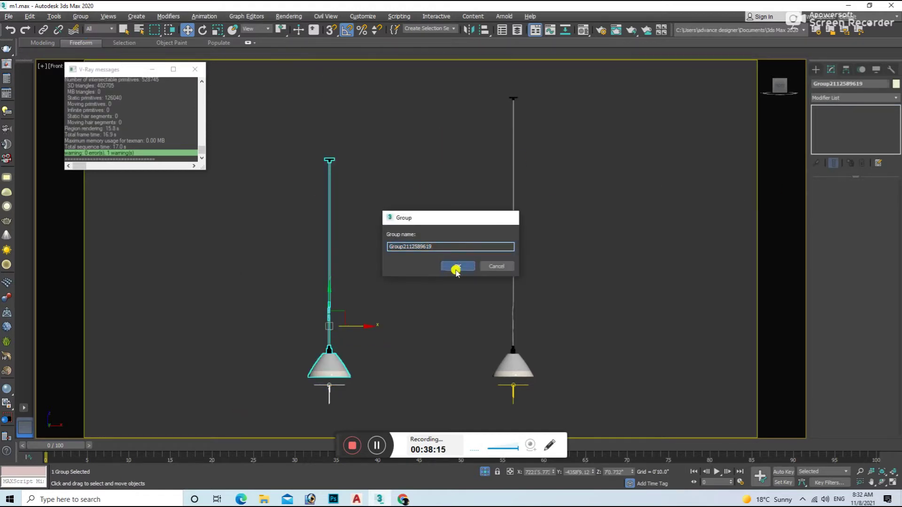
pyautogui.click(457, 266)
# Step: Delete the right pendant lamp and raise the left lamp group to the ceiling
pyautogui.click(513, 371)
pyautogui.press('Delete')
pyautogui.moveTo(374, 266); pyautogui.dragTo(265, 378)
pyautogui.click(485, 472)
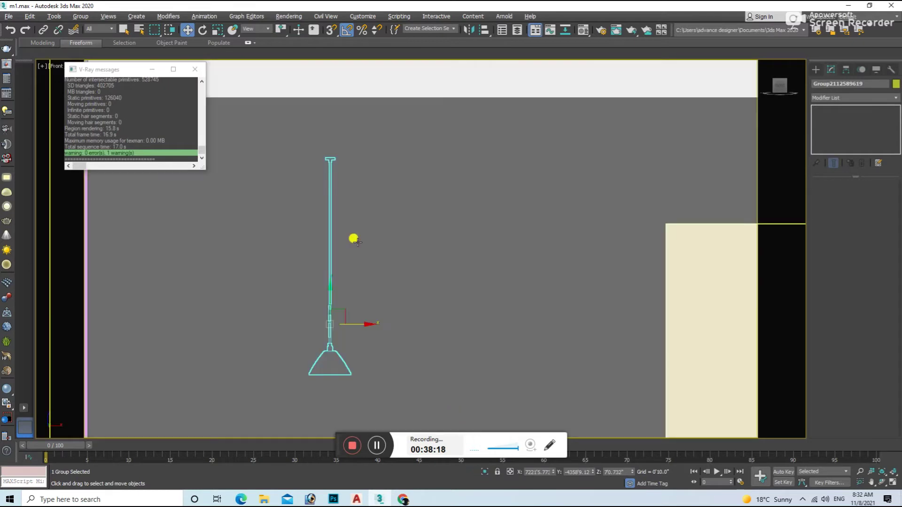
pyautogui.moveTo(331, 291); pyautogui.dragTo(342, 269)
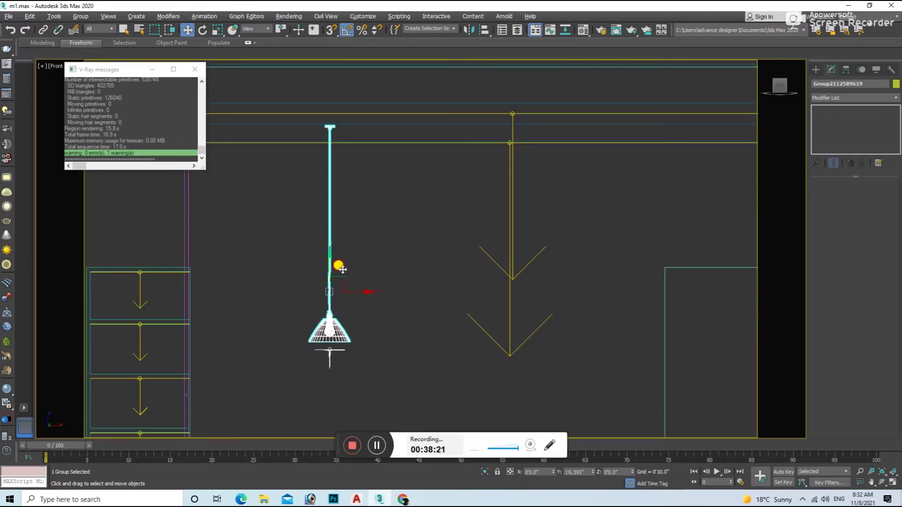
# Step: Clone the lamp group to the right in Top view
pyautogui.scroll(3, 331, 117)
pyautogui.scroll(-2, 356, 182)
pyautogui.scroll(2, 338, 197)
pyautogui.press('t')
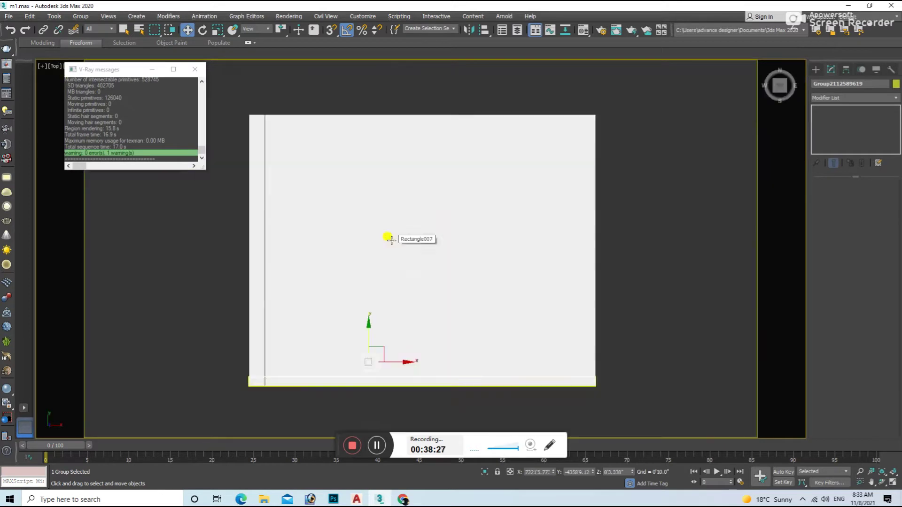
pyautogui.scroll(3, 389, 240)
pyautogui.scroll(-4, 470, 258)
pyautogui.keyDown('shift'); pyautogui.moveTo(431, 254); pyautogui.dragTo(532, 253); pyautogui.keyUp('shift')
pyautogui.click(453, 290)
# Step: Start a render from the room camera, then stop it
pyautogui.press('c')
pyautogui.doubleClick(414, 187)
pyautogui.click(416, 186)
pyautogui.hotkey('shift', 'q')
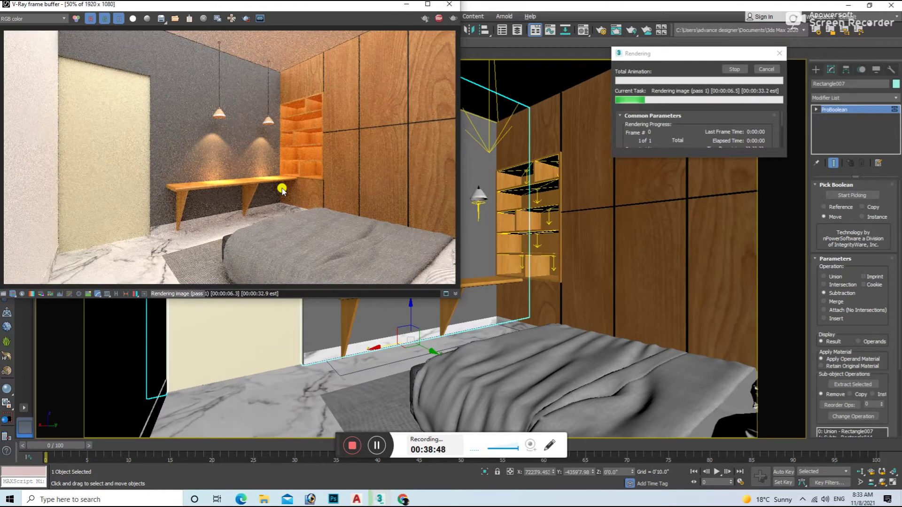
pyautogui.press('Escape')
# Step: Clone the lamp group and place the copy beside the bed near the headboard wall
pyautogui.click(408, 178)
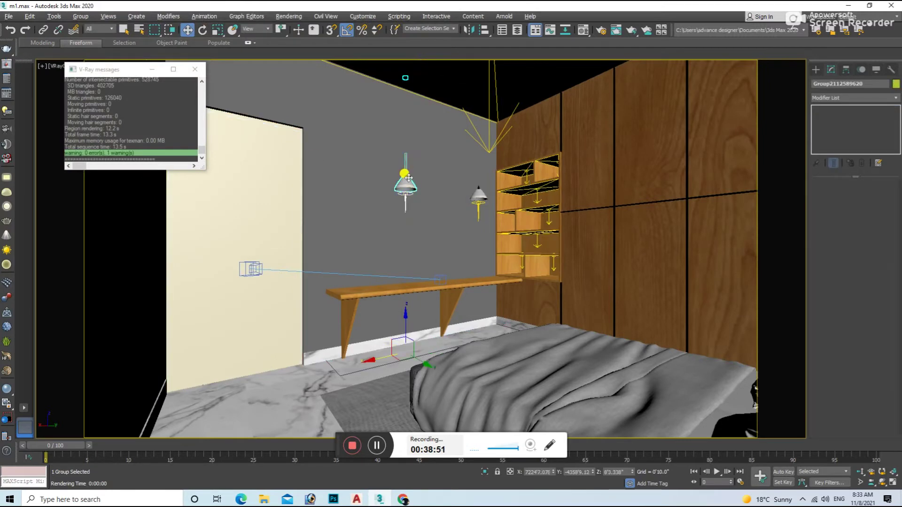
pyautogui.press('t')
pyautogui.keyDown('shift'); pyautogui.moveTo(345, 153); pyautogui.dragTo(347, 148); pyautogui.keyUp('shift')
pyautogui.press('Return')
pyautogui.scroll(3, 342, 141)
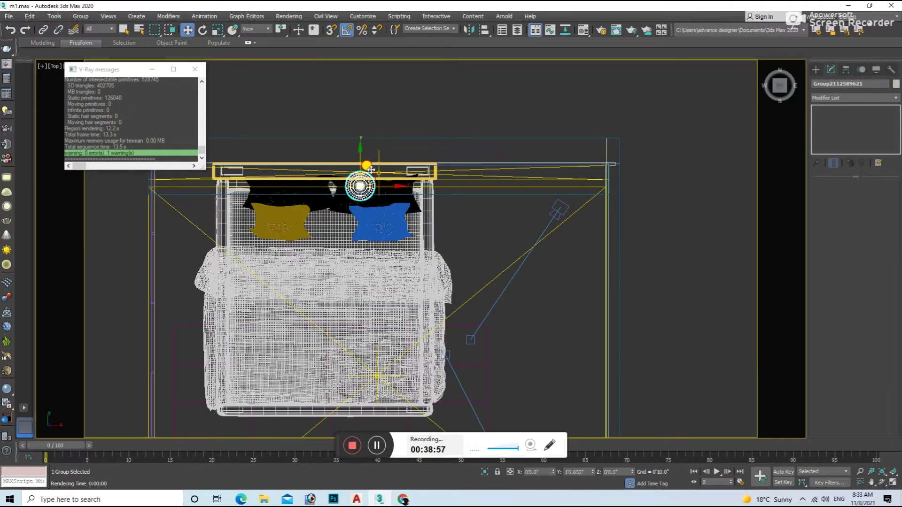
pyautogui.moveTo(385, 199); pyautogui.dragTo(209, 221)
pyautogui.scroll(3, 301, 292)
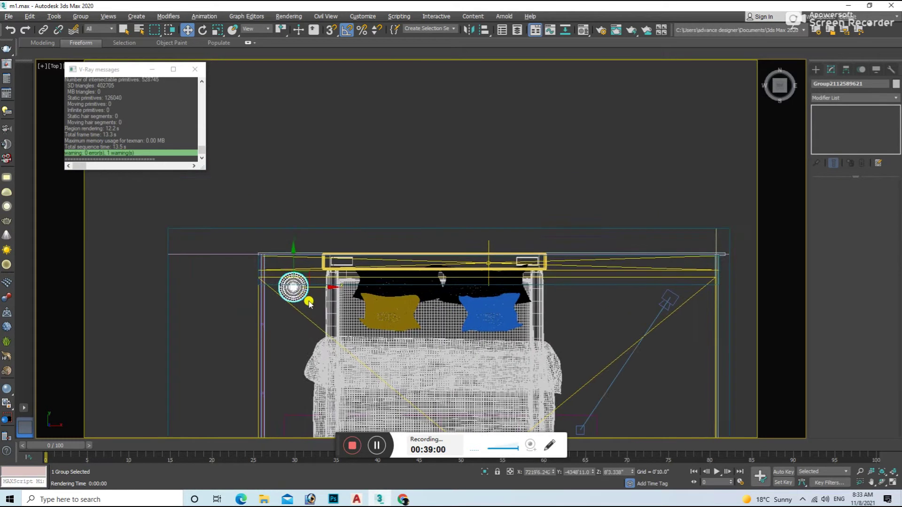
pyautogui.scroll(3, 293, 282)
pyautogui.moveTo(291, 256); pyautogui.dragTo(291, 247)
# Step: Render the view from the camera facing the bed
pyautogui.press('c')
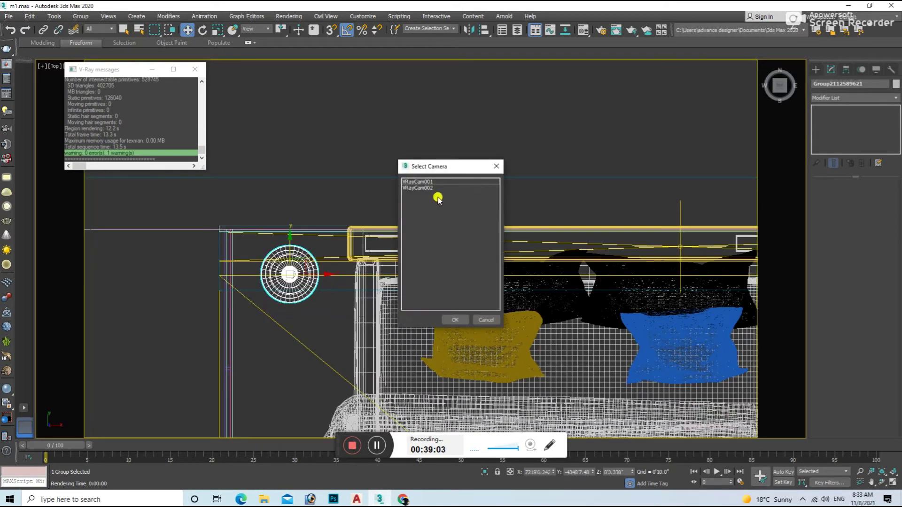
pyautogui.doubleClick(416, 182)
pyautogui.hotkey('shift', 'q')
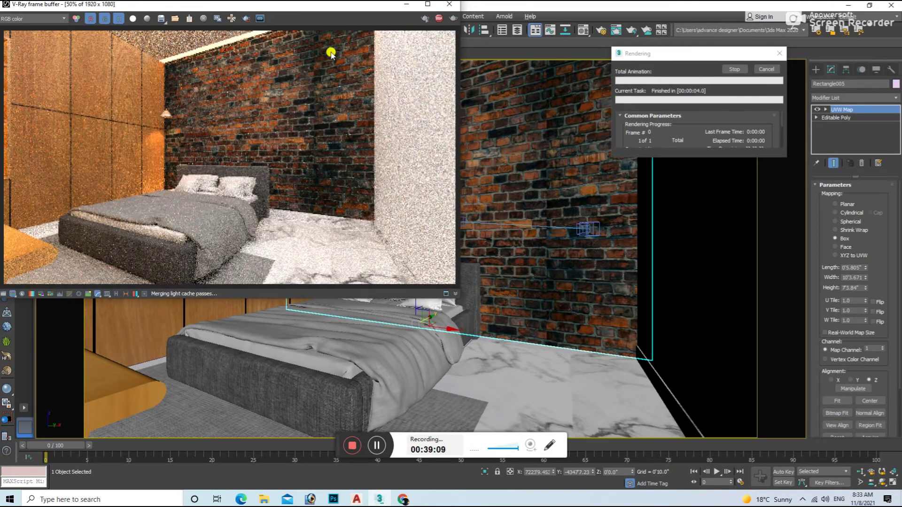
pyautogui.click(450, 4)
# Step: Replace the first wood material's Diffuse Bitmap with a new wood JPG, shown shaded
pyautogui.press('m')
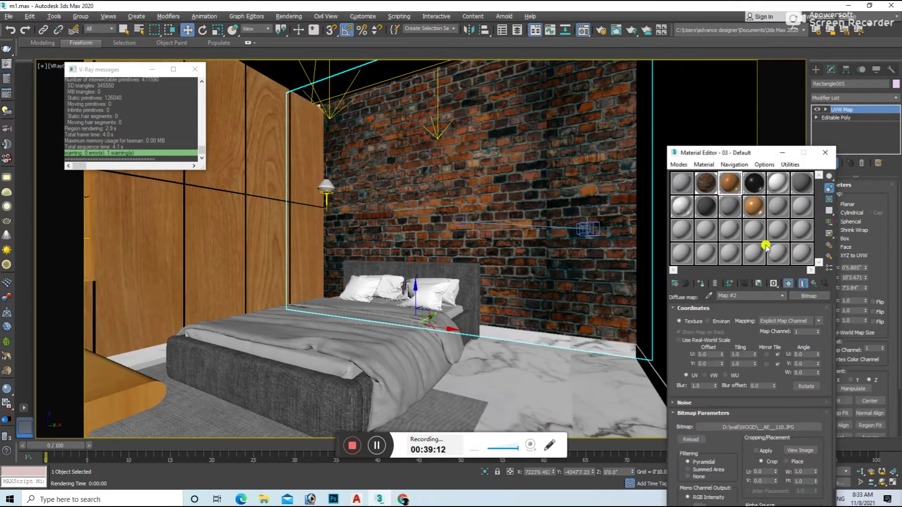
pyautogui.click(809, 295)
pyautogui.click(376, 153)
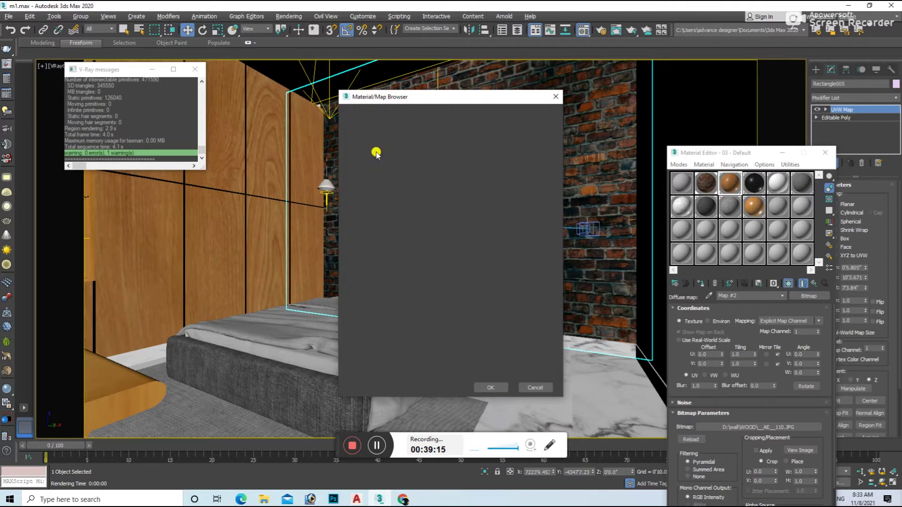
pyautogui.doubleClick(377, 151)
pyautogui.scroll(-5, 302, 200)
pyautogui.doubleClick(302, 201)
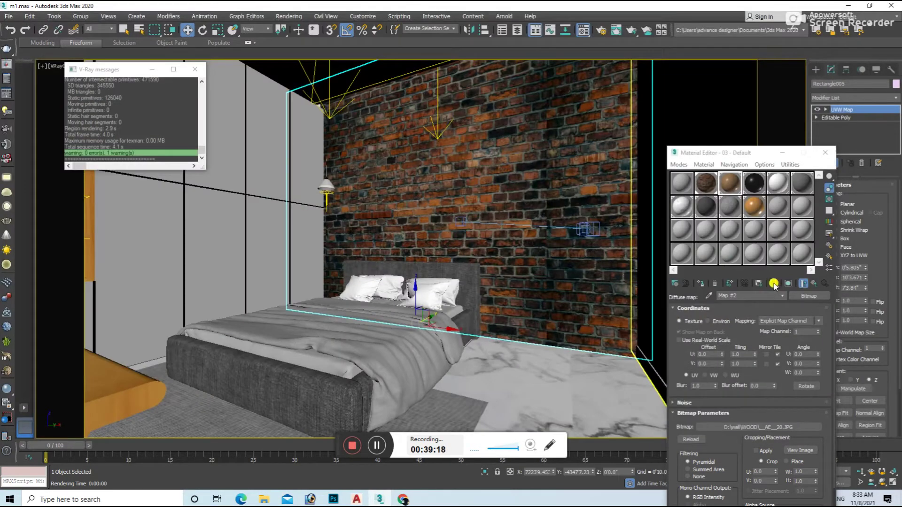
pyautogui.click(774, 284)
# Step: Give the second wood material a new wood image and render the bed view
pyautogui.click(754, 207)
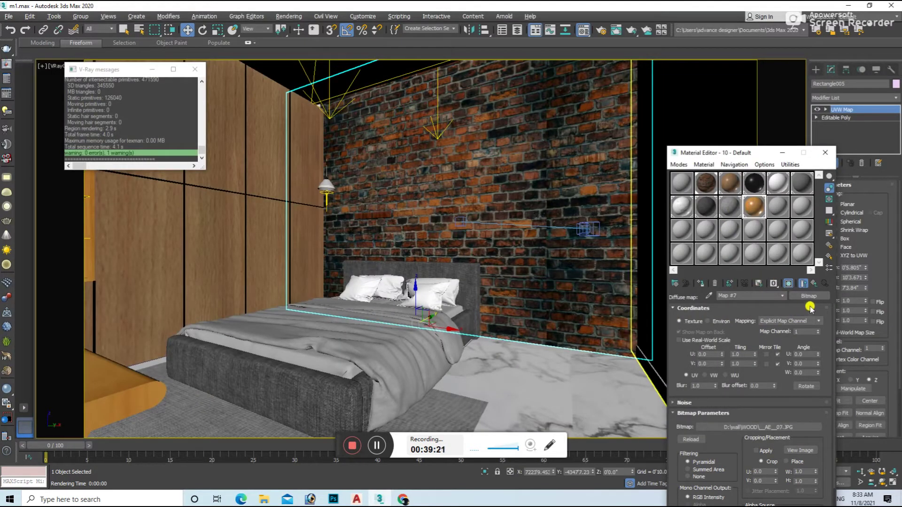
pyautogui.click(809, 297)
pyautogui.doubleClick(368, 158)
pyautogui.doubleClick(233, 227)
pyautogui.click(787, 280)
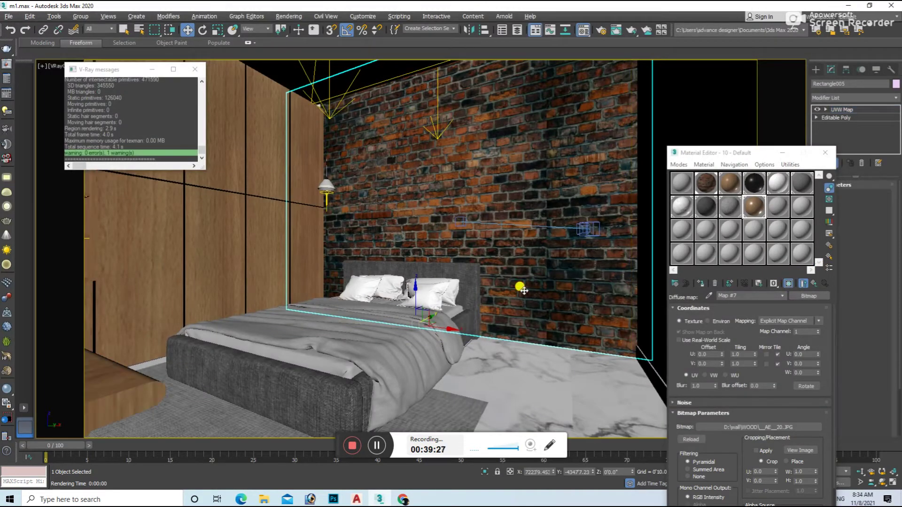
pyautogui.hotkey('shift', 'q')
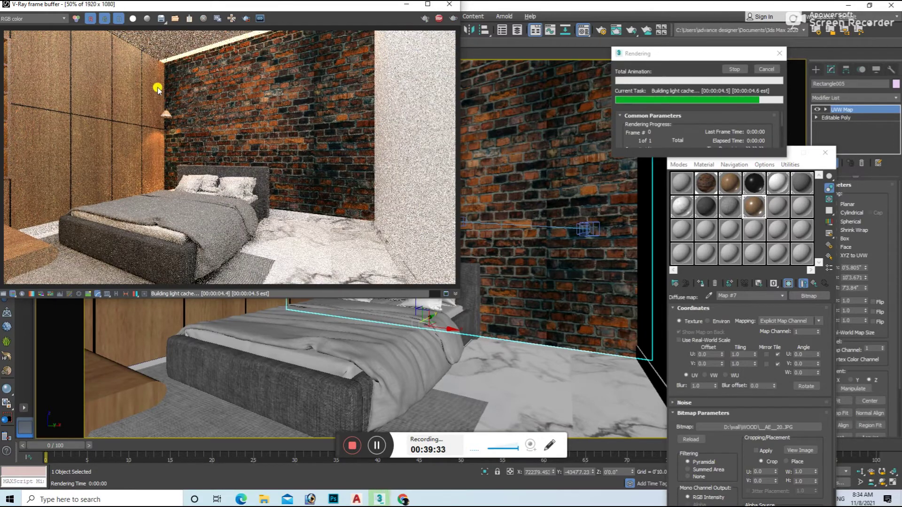
pyautogui.click(447, 9)
# Step: Isolate the bedside pendant lamp in the front view and ungroup it
pyautogui.click(325, 182)
pyautogui.press('f')
pyautogui.press('z')
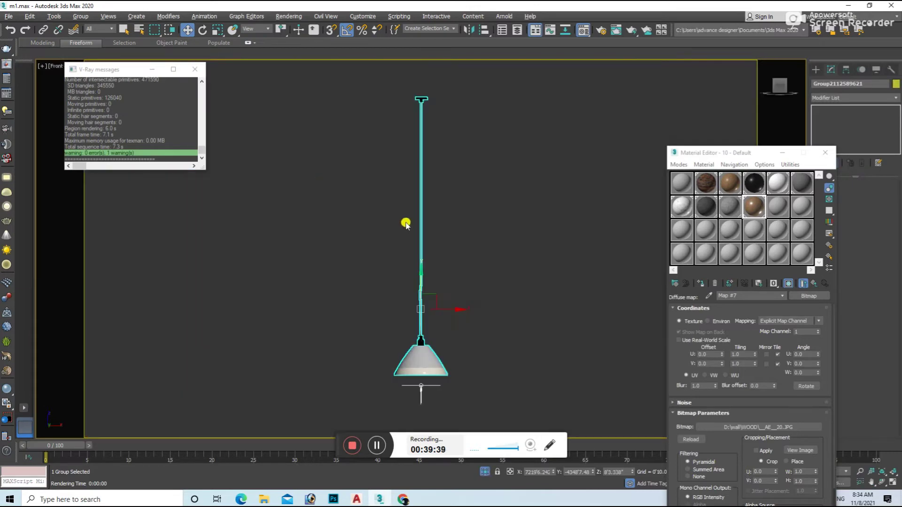
pyautogui.click(80, 18)
pyautogui.click(89, 39)
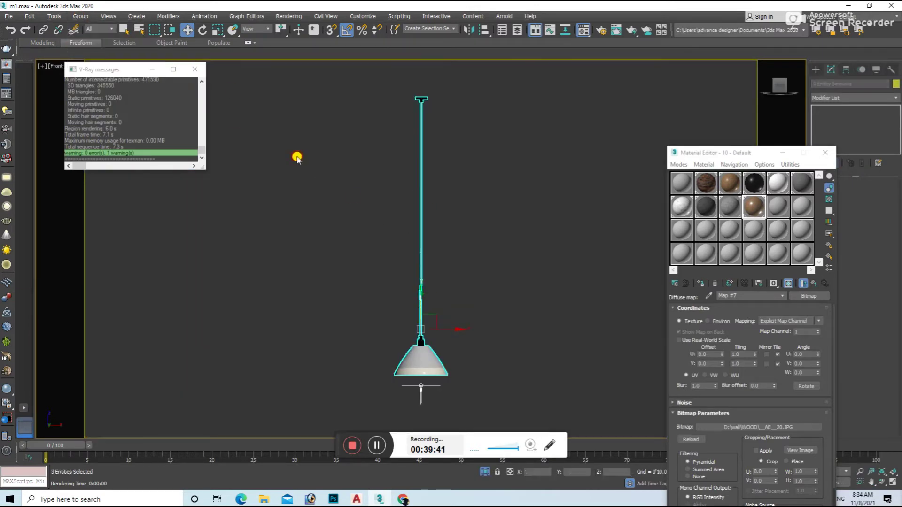
# Step: Reshape the lamp's hanging cord mount by editing its vertices in Editable Poly
pyautogui.click(423, 186)
pyautogui.click(825, 153)
pyautogui.press('1')
pyautogui.scroll(3, 402, 211)
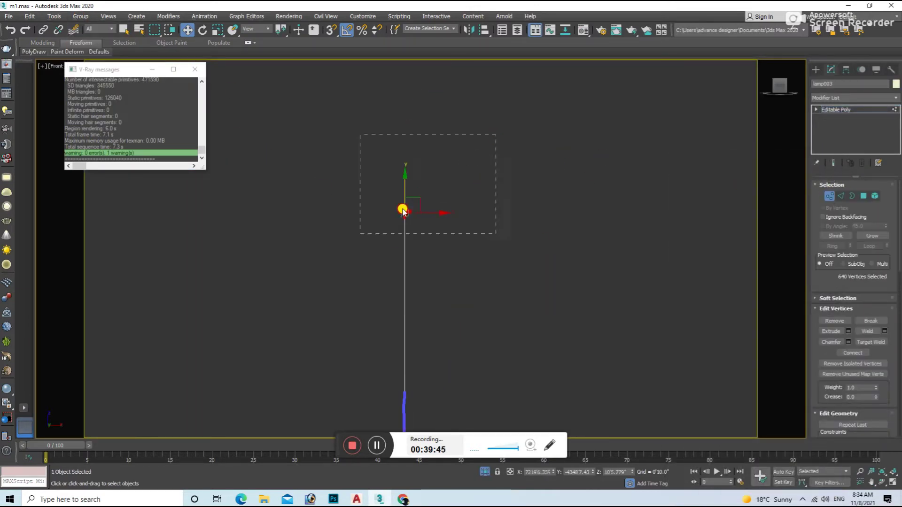
pyautogui.scroll(-2, 416, 126)
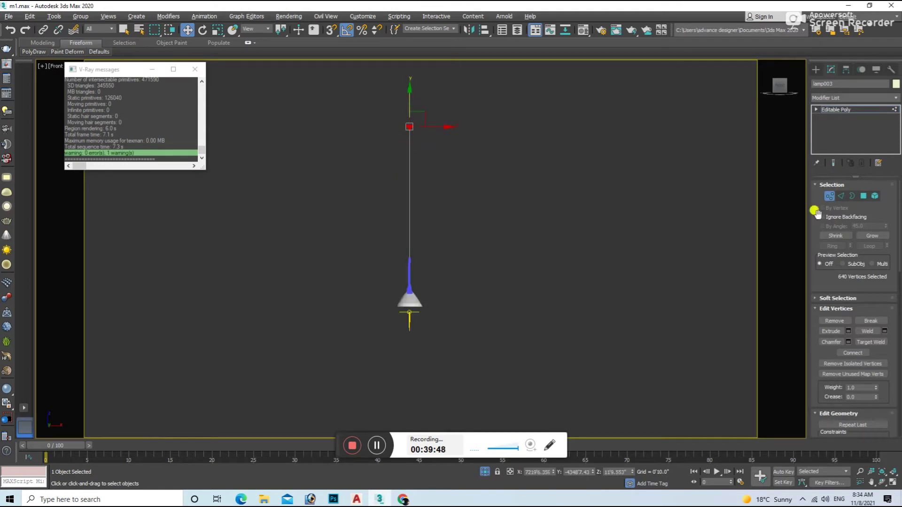
pyautogui.click(829, 196)
pyautogui.scroll(-2, 541, 216)
# Step: Select all the lamp's parts and group them into one new lamp group
pyautogui.moveTo(542, 215); pyautogui.dragTo(429, 340)
pyautogui.click(80, 16)
pyautogui.click(94, 33)
pyautogui.click(449, 262)
pyautogui.scroll(-2, 470, 277)
pyautogui.scroll(-2, 462, 248)
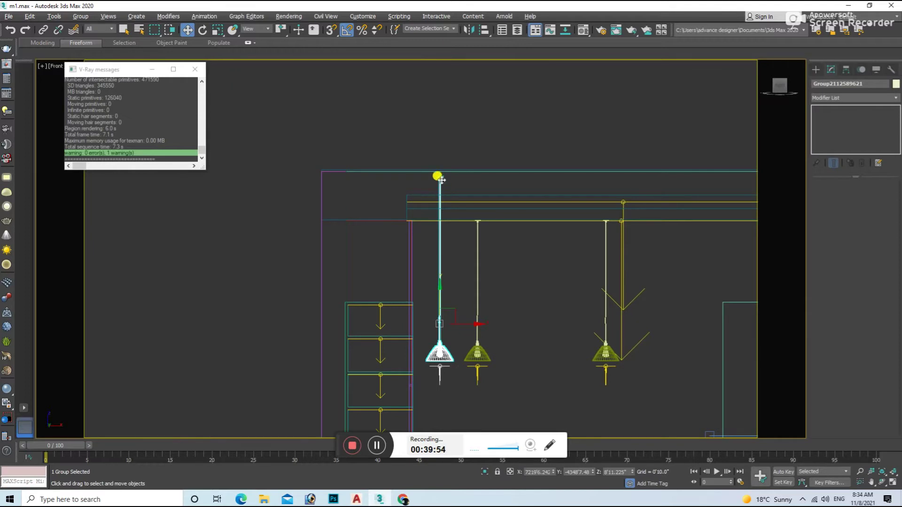
pyautogui.scroll(4, 440, 217)
pyautogui.scroll(2, 423, 197)
# Step: Check the lamp against the ceiling, exit isolation and look through VRayCam002
pyautogui.moveTo(432, 230)
pyautogui.keyDown('alt'); pyautogui.mouseDown(button='middle')
pyautogui.moveTo(478, 256)
pyautogui.moveTo(466, 263)
pyautogui.mouseUp(button='middle'); pyautogui.keyUp('alt')
pyautogui.press('t')
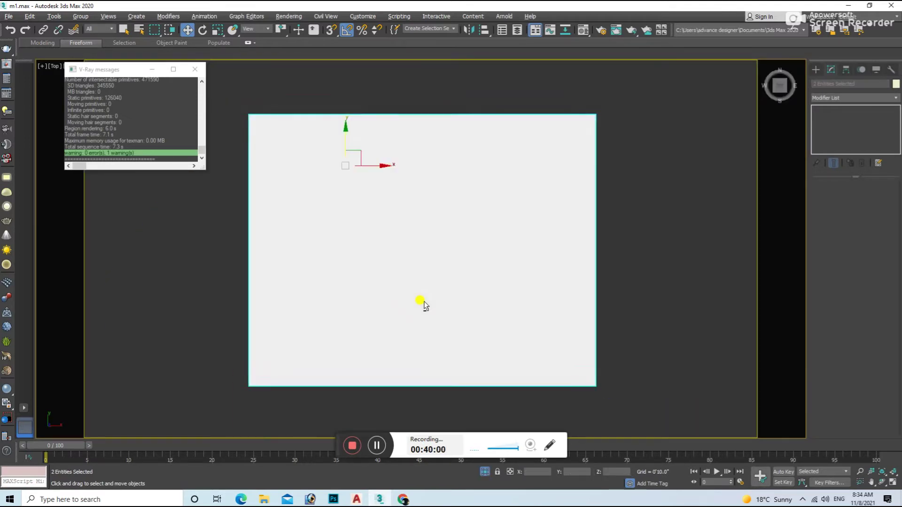
pyautogui.click(393, 248)
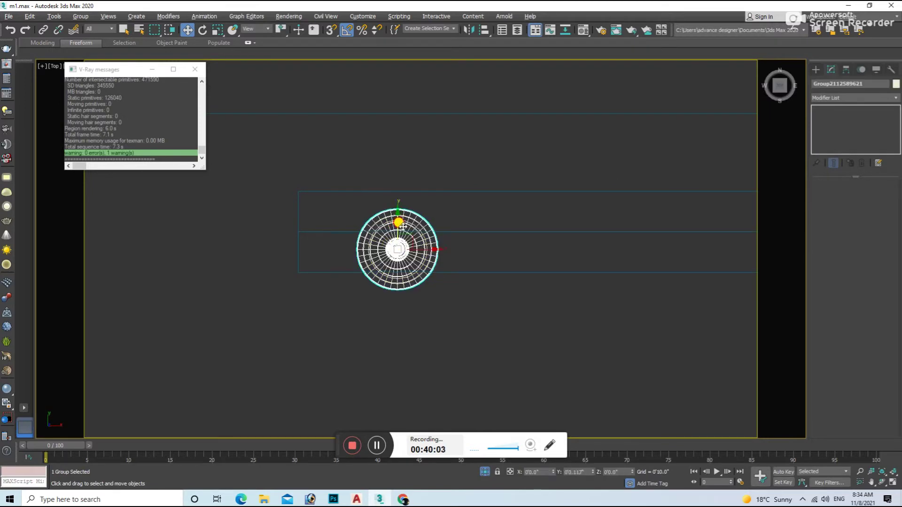
pyautogui.click(485, 471)
pyautogui.press('c')
pyautogui.click(422, 188)
pyautogui.doubleClick(422, 188)
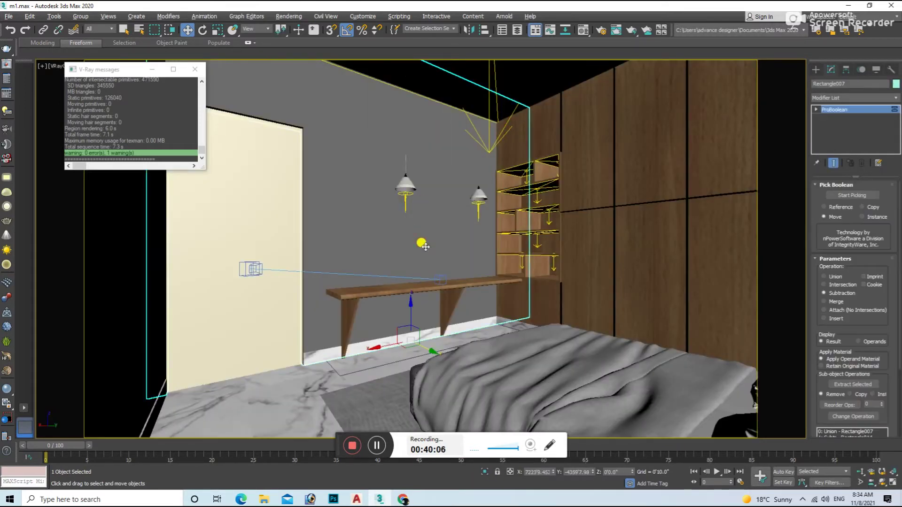
# Step: Render the desk view from VRayCam002, then render the bed view from VRayCam001
pyautogui.hotkey('shift', 'q')
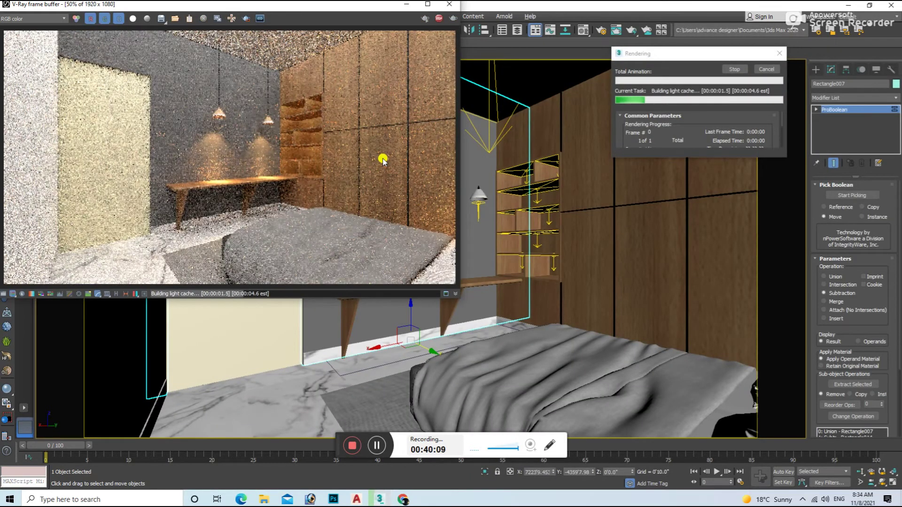
pyautogui.click(450, 4)
pyautogui.press('c')
pyautogui.doubleClick(415, 183)
pyautogui.hotkey('shift', 'q')
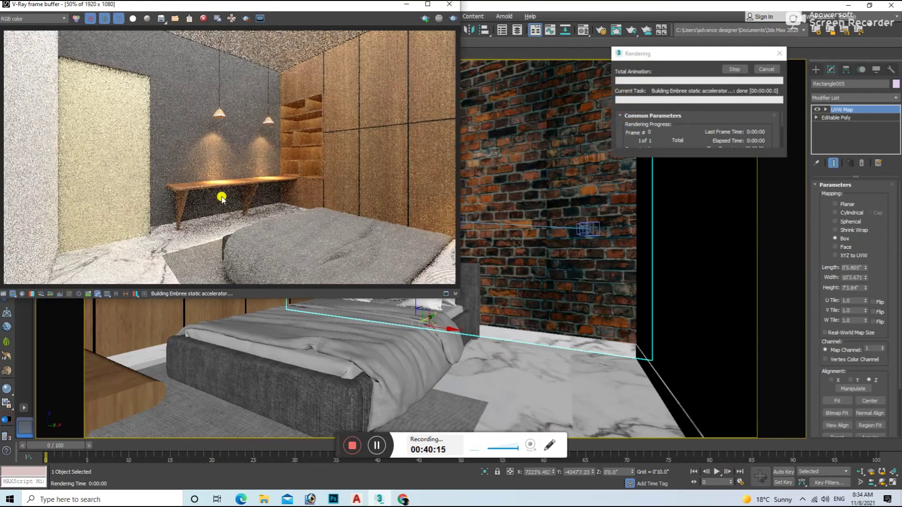
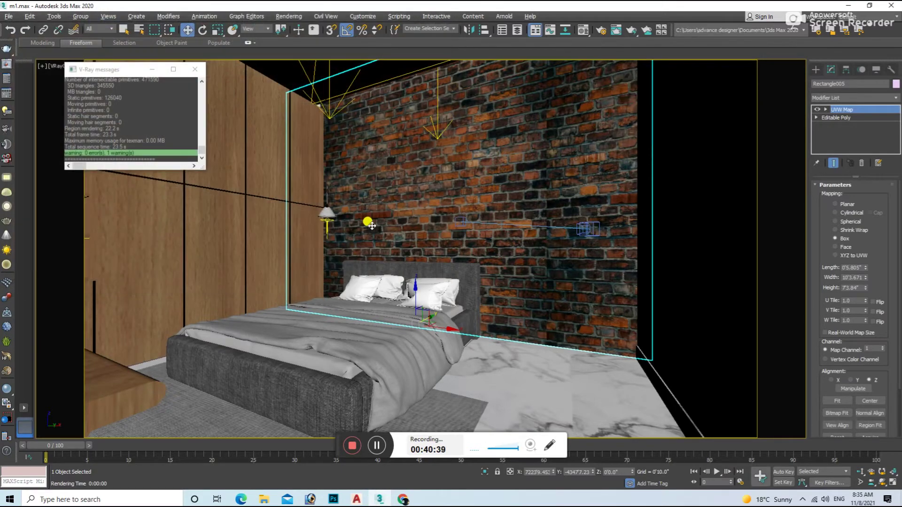
# Step: Render the bedroom from the first VRayCam
pyautogui.press('c')
pyautogui.doubleClick(432, 182)
pyautogui.hotkey('shift', 'q')
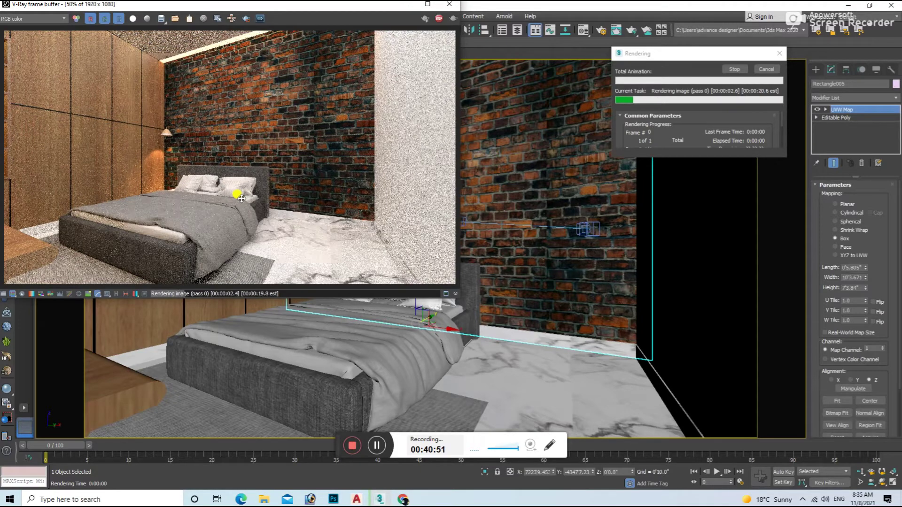
pyautogui.click(449, 4)
# Step: Render the bedroom from the second VRayCam and inspect it enlarged
pyautogui.press('c')
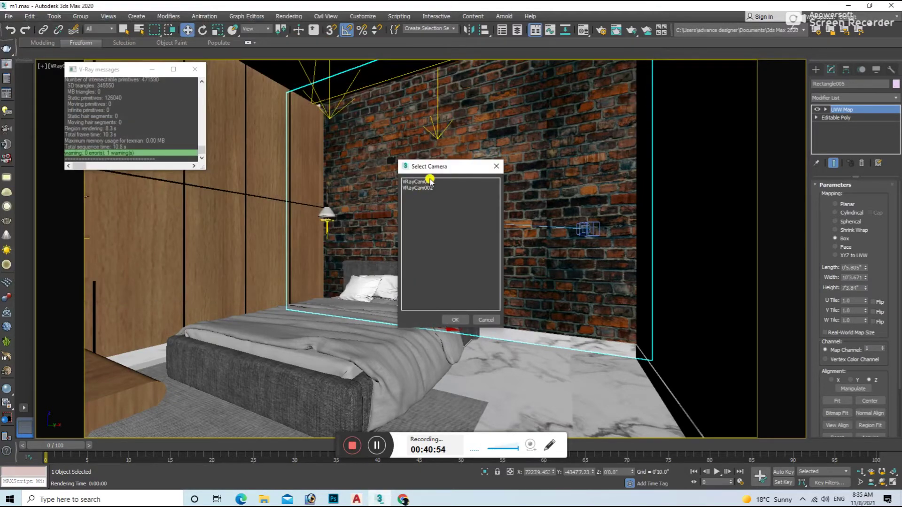
pyautogui.doubleClick(428, 185)
pyautogui.hotkey('shift', 'q')
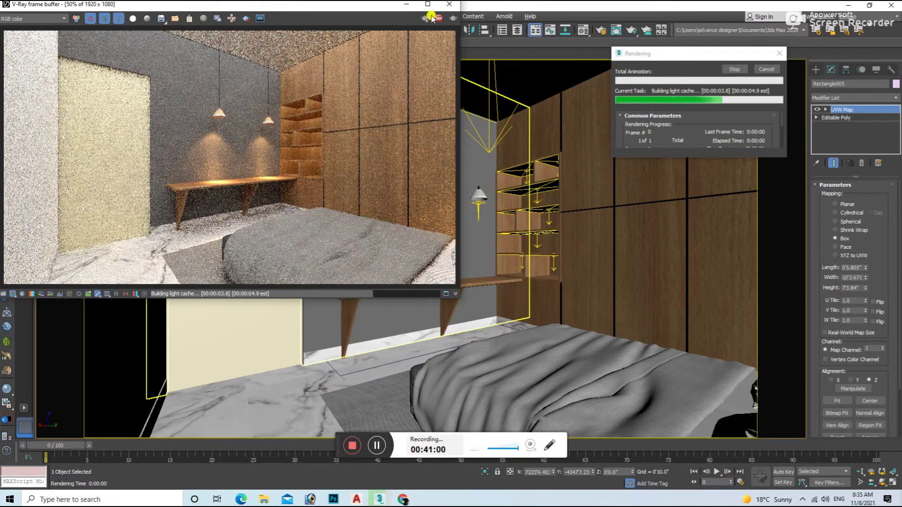
pyautogui.press('super+Up')
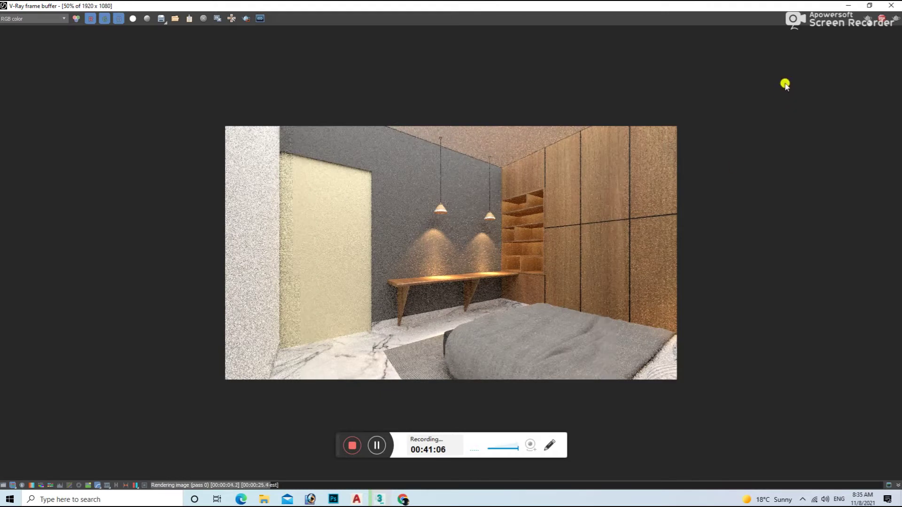
pyautogui.click(870, 5)
# Step: Lower the Exposure Highlight Burn in the VFB corrections panel
pyautogui.click(454, 18)
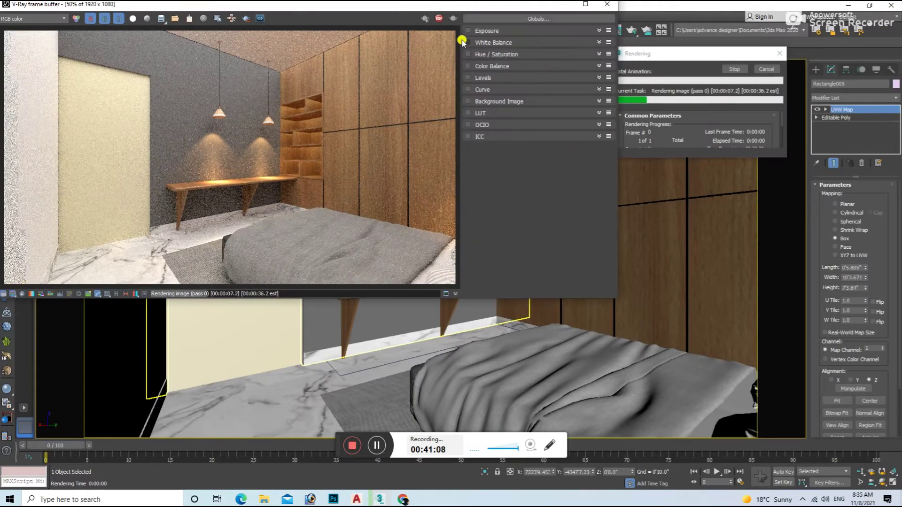
pyautogui.click(488, 31)
pyautogui.moveTo(579, 71)
pyautogui.mouseDown()
pyautogui.moveTo(540, 68)
pyautogui.moveTo(532, 84)
pyautogui.moveTo(555, 88)
pyautogui.mouseUp()
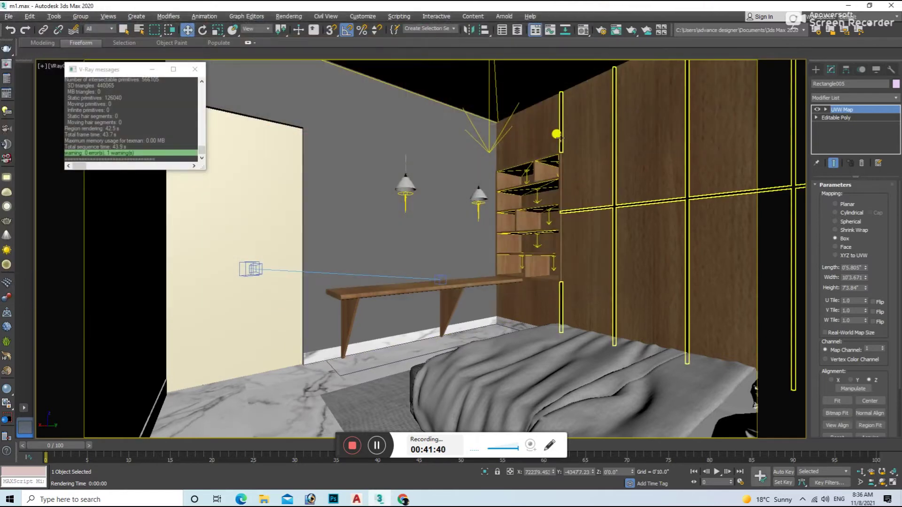
# Step: Re-render the bedroom from the first VRayCam with the corrections applied
pyautogui.press('c')
pyautogui.doubleClick(424, 187)
pyautogui.press('c')
pyautogui.doubleClick(433, 182)
pyautogui.hotkey('shift', 'q')
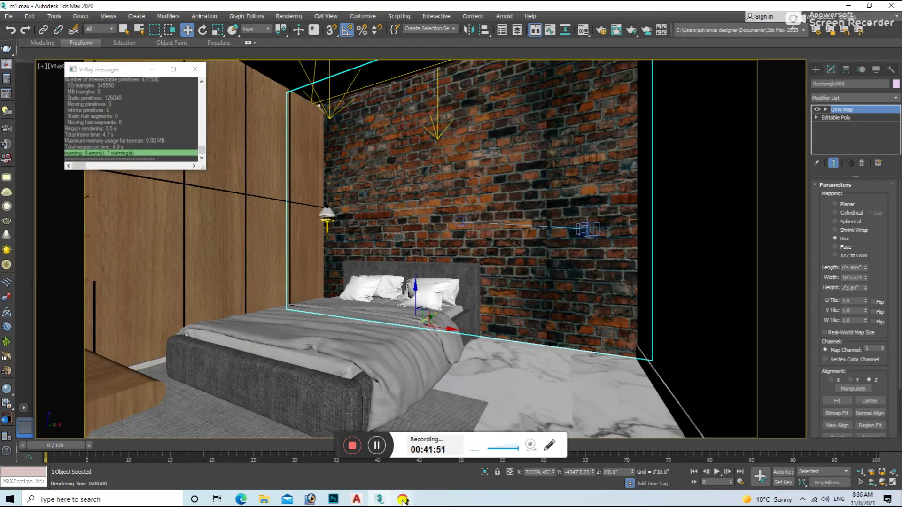
# Step: Load the Coloured-brick image from Downloads as the brick material's diffuse bitmap
pyautogui.click(509, 346)
pyautogui.press('m')
pyautogui.click(706, 183)
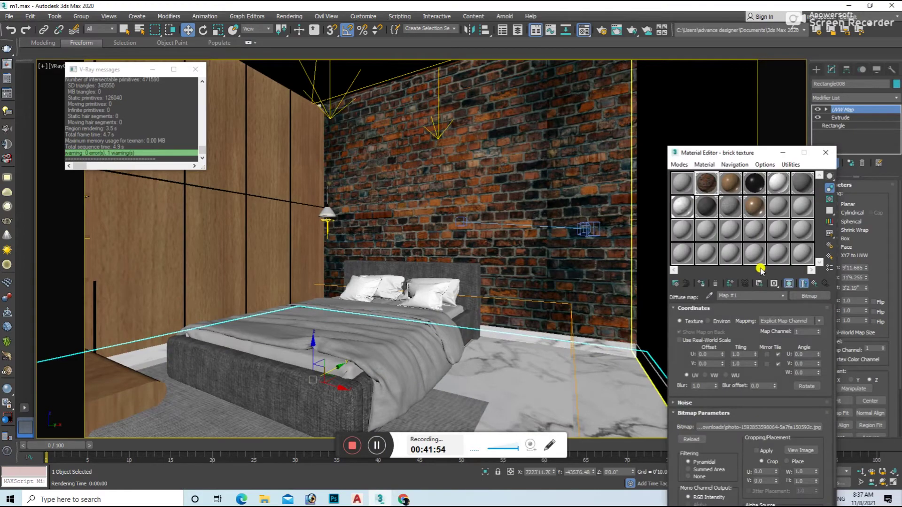
pyautogui.click(810, 296)
pyautogui.doubleClick(373, 153)
pyautogui.click(31, 157)
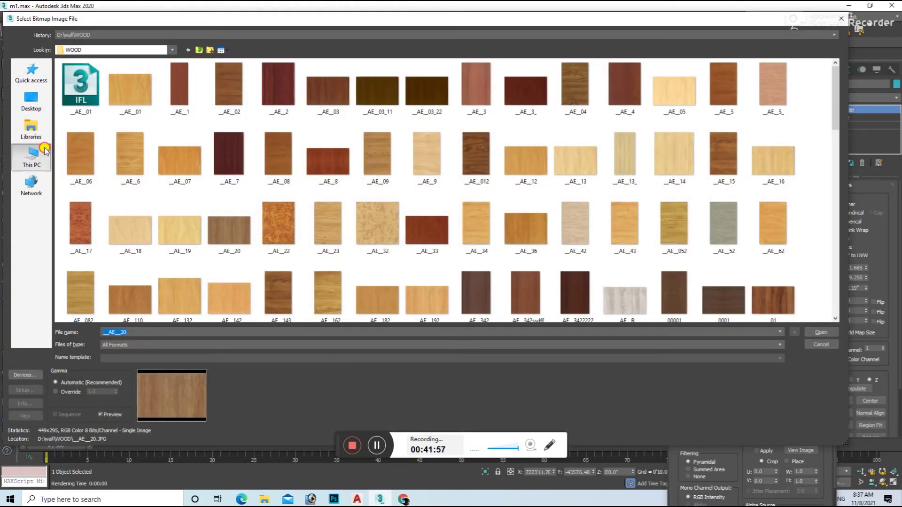
pyautogui.doubleClick(390, 83)
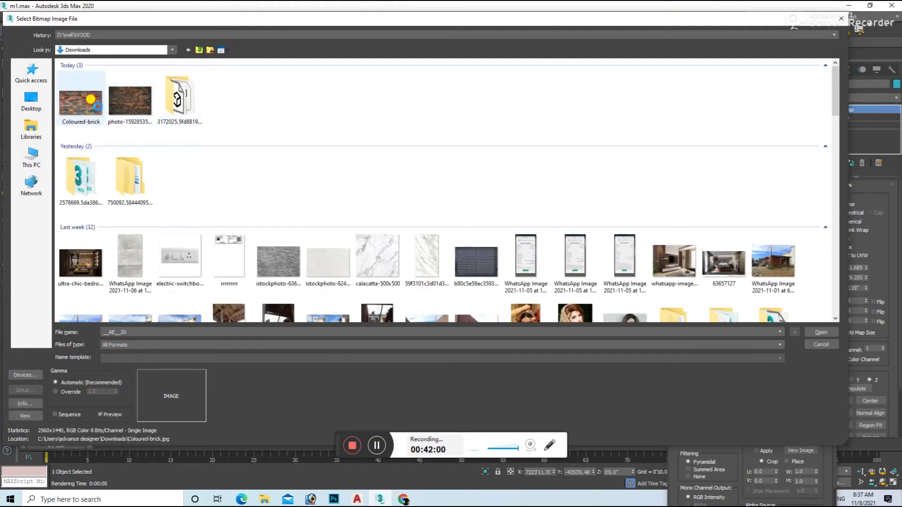
pyautogui.doubleClick(130, 96)
pyautogui.click(758, 284)
# Step: Test-render the back wall with the Coloured-brick texture
pyautogui.click(585, 262)
pyautogui.hotkey('shift', 'q')
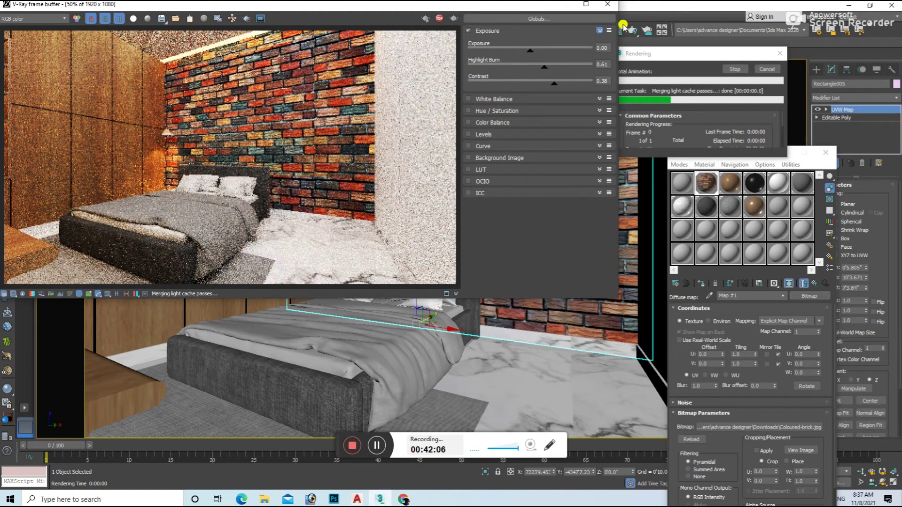
pyautogui.click(607, 5)
# Step: Start a new diffuse bitmap and browse the D:\wall texture folders
pyautogui.click(814, 284)
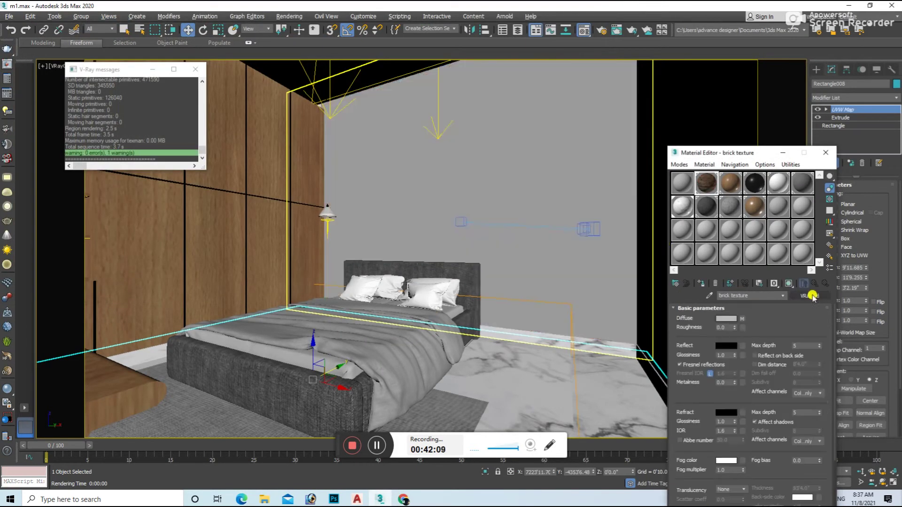
pyautogui.click(744, 319)
pyautogui.doubleClick(362, 160)
pyautogui.click(34, 166)
pyautogui.doubleClick(228, 129)
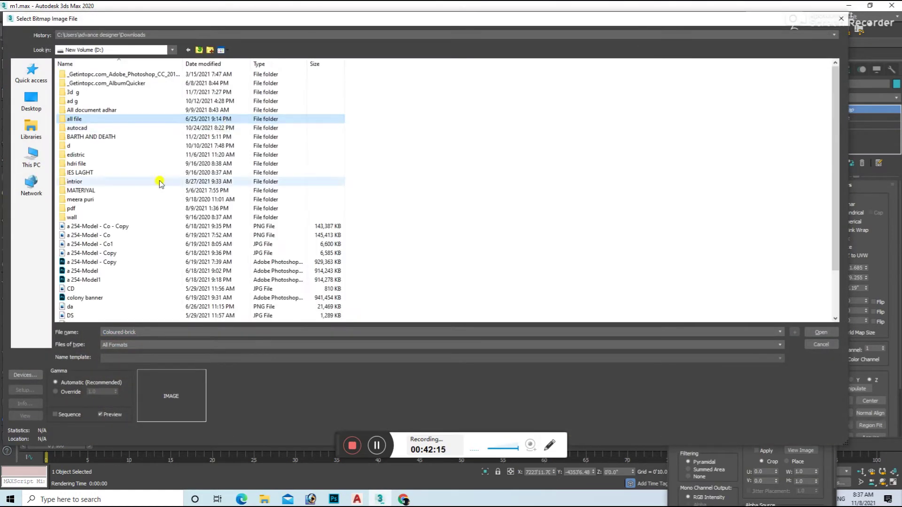
pyautogui.doubleClick(157, 181)
pyautogui.doubleClick(435, 89)
pyautogui.scroll(-3, 376, 164)
pyautogui.scroll(-3, 371, 168)
pyautogui.scroll(-3, 371, 168)
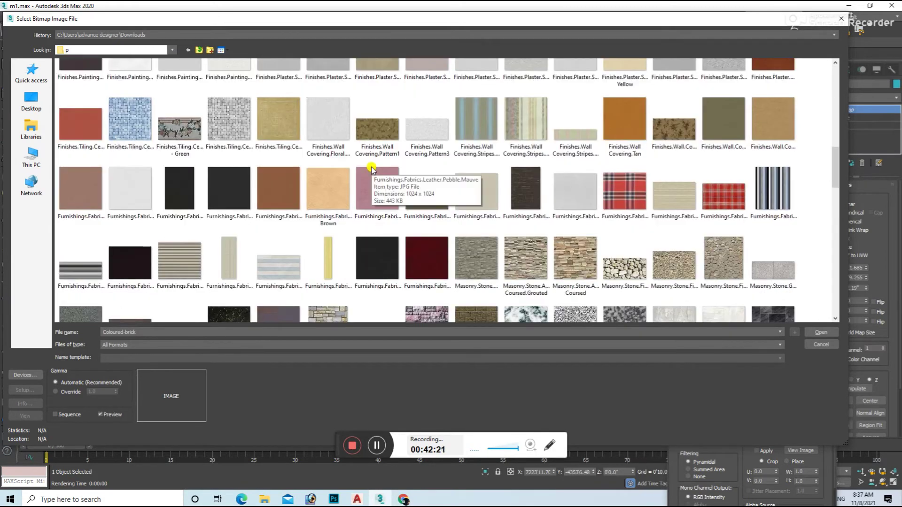
pyautogui.scroll(-3, 371, 168)
pyautogui.scroll(-1, 372, 168)
pyautogui.scroll(-3, 371, 168)
pyautogui.scroll(-3, 371, 169)
pyautogui.scroll(-3, 371, 169)
pyautogui.scroll(-3, 371, 168)
pyautogui.scroll(-3, 371, 168)
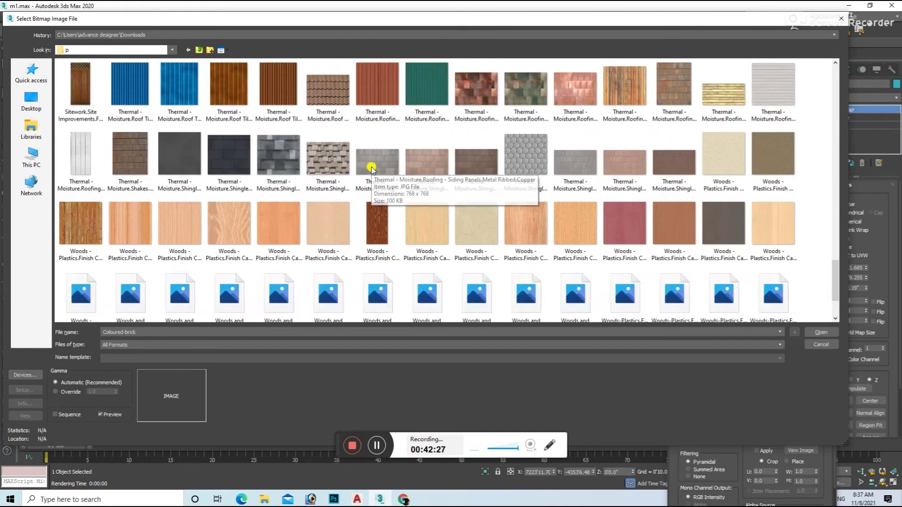
pyautogui.scroll(-2, 371, 169)
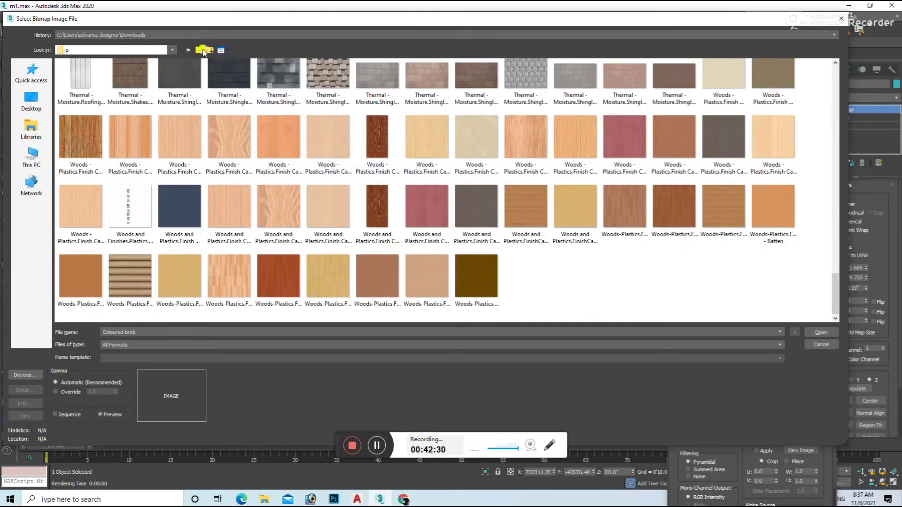
# Step: Load Macedon.jpg from D:\wall\full h and show it on the wall
pyautogui.click(199, 50)
pyautogui.doubleClick(291, 111)
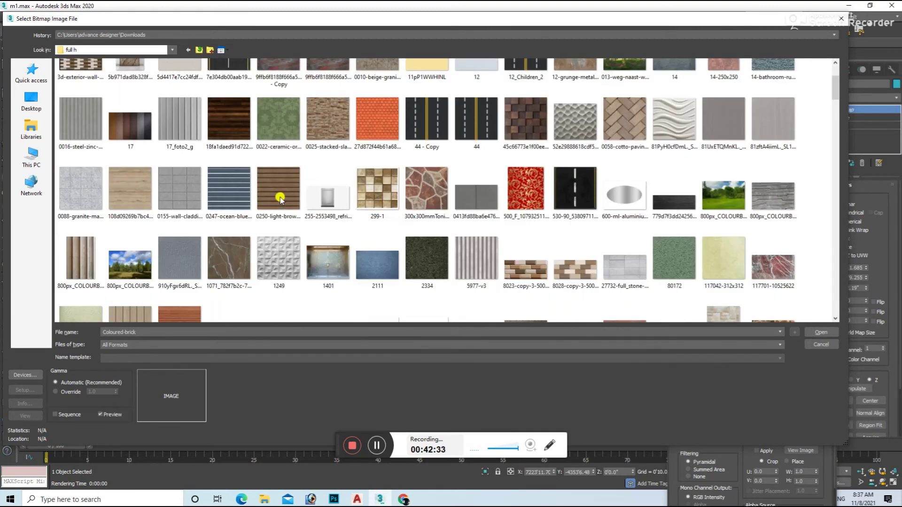
pyautogui.scroll(-3, 280, 199)
pyautogui.scroll(-3, 280, 199)
pyautogui.scroll(-3, 280, 200)
pyautogui.scroll(-3, 280, 199)
pyautogui.scroll(-3, 280, 199)
pyautogui.scroll(-3, 280, 199)
pyautogui.scroll(-3, 281, 197)
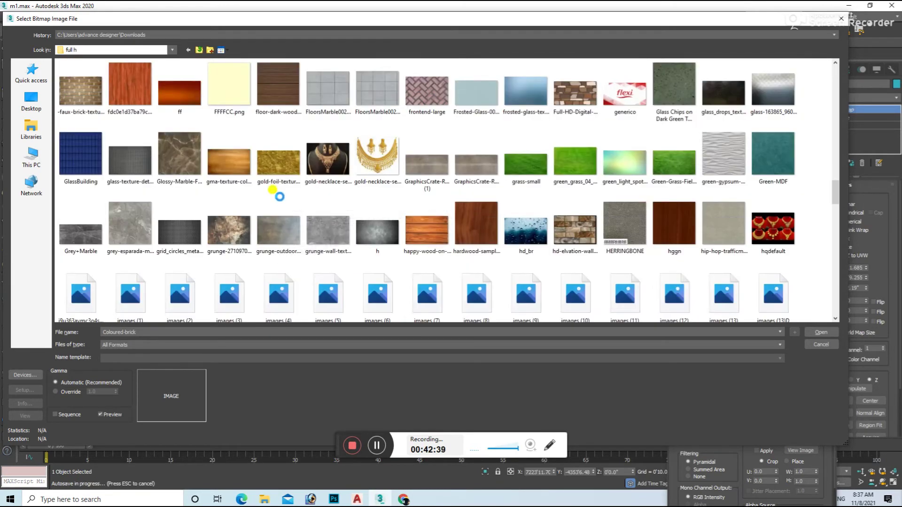
pyautogui.scroll(-3, 413, 165)
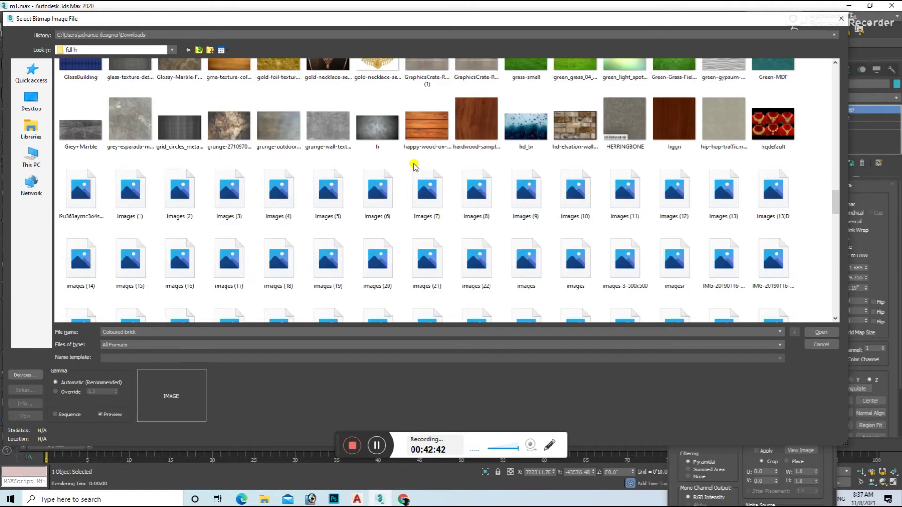
pyautogui.scroll(-3, 329, 214)
pyautogui.scroll(-2, 276, 238)
pyautogui.scroll(-3, 276, 239)
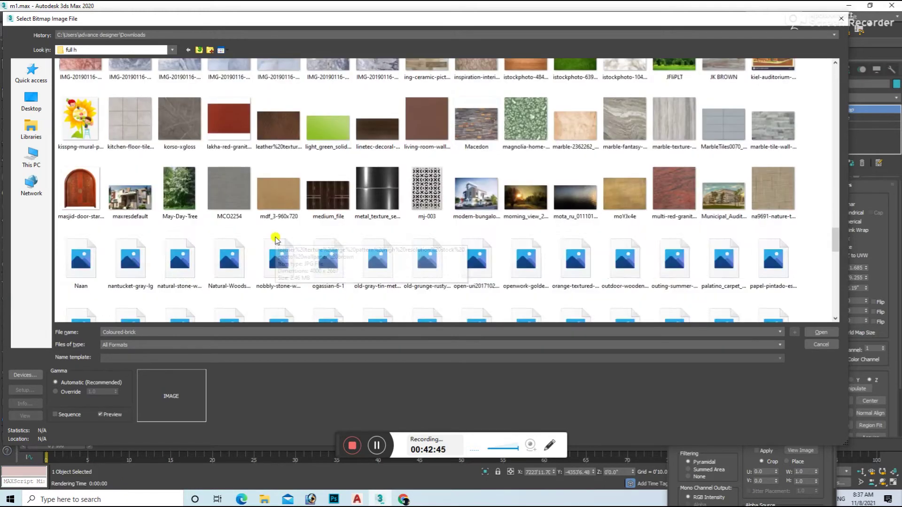
pyautogui.doubleClick(476, 124)
pyautogui.click(790, 283)
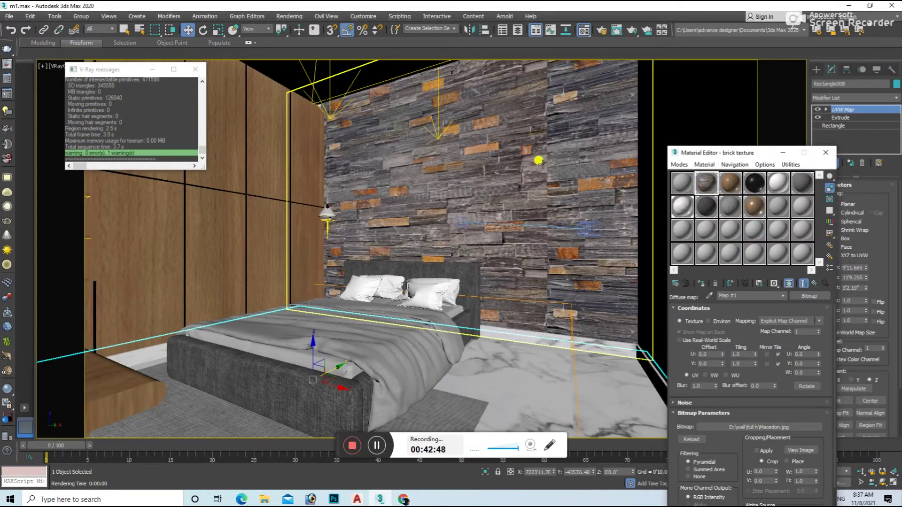
# Step: Render the Macedon stone wall, then select the nobbly stone wall image
pyautogui.hotkey('shift', 'q')
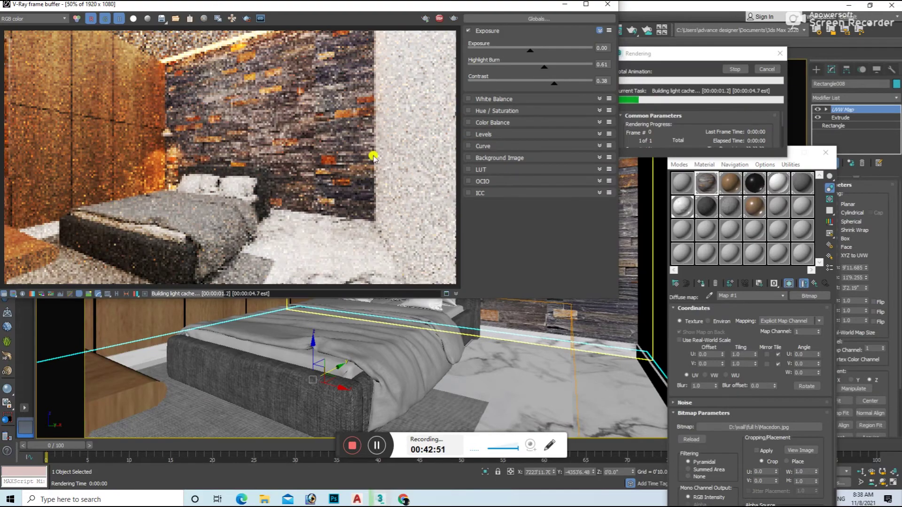
pyautogui.click(815, 309)
pyautogui.doubleClick(371, 153)
pyautogui.scroll(-5, 195, 216)
pyautogui.scroll(-5, 196, 215)
pyautogui.scroll(-5, 198, 215)
pyautogui.scroll(-5, 199, 214)
pyautogui.scroll(-5, 352, 209)
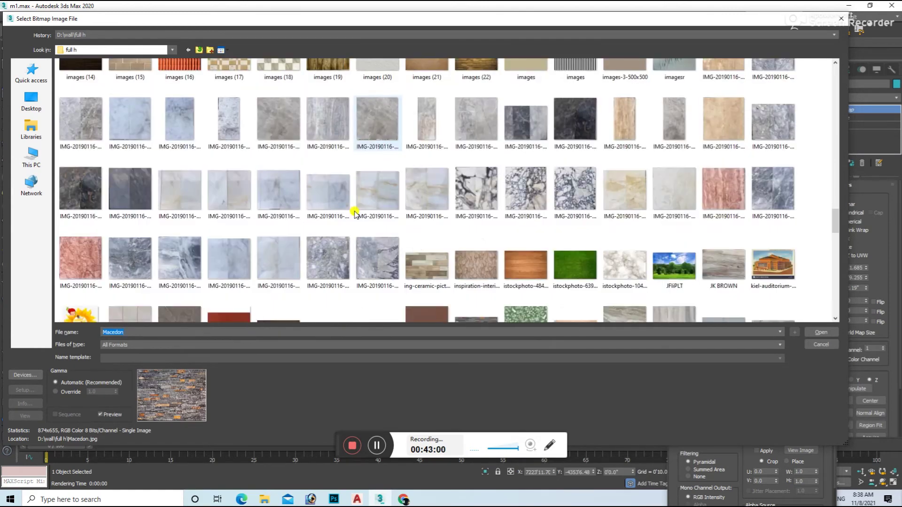
pyautogui.scroll(-5, 355, 212)
pyautogui.scroll(-3, 354, 212)
pyautogui.scroll(2, 329, 197)
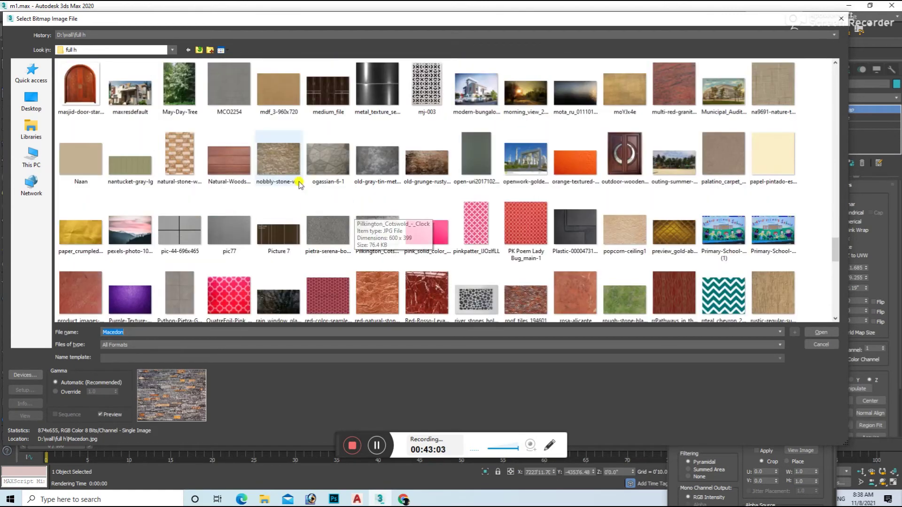
pyautogui.click(298, 187)
# Step: Apply nobbly-stone-wall-texture.jpg to the wall and render it
pyautogui.scroll(-2, 380, 228)
pyautogui.scroll(-3, 381, 228)
pyautogui.scroll(-3, 380, 227)
pyautogui.scroll(-2, 381, 227)
pyautogui.scroll(5, 381, 228)
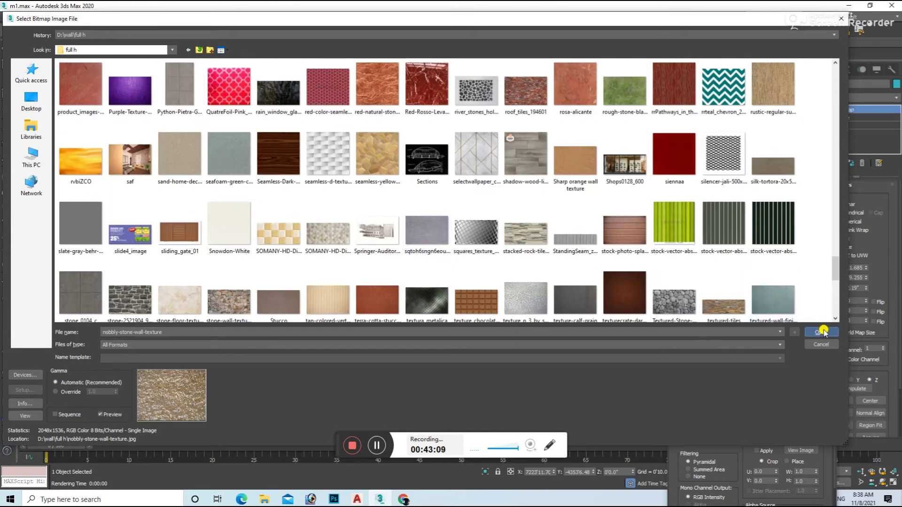
pyautogui.click(821, 331)
pyautogui.hotkey('shift', 'q')
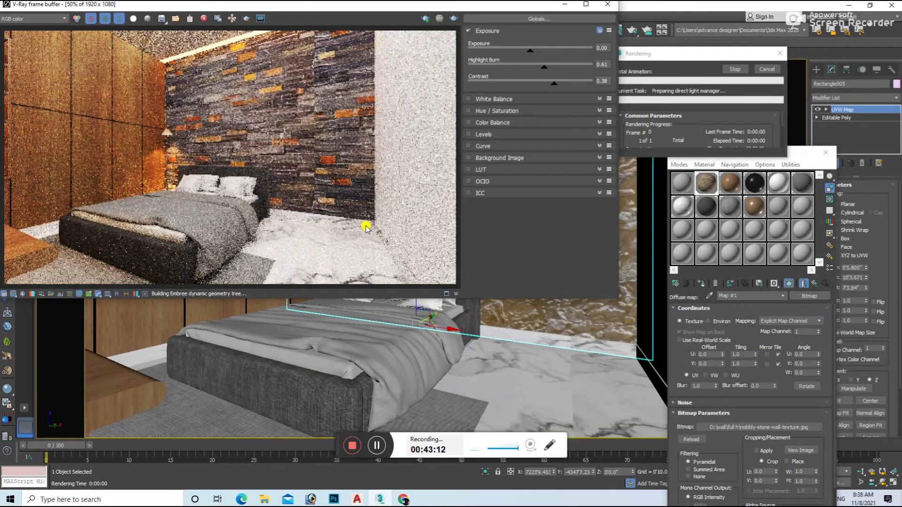
pyautogui.click(608, 4)
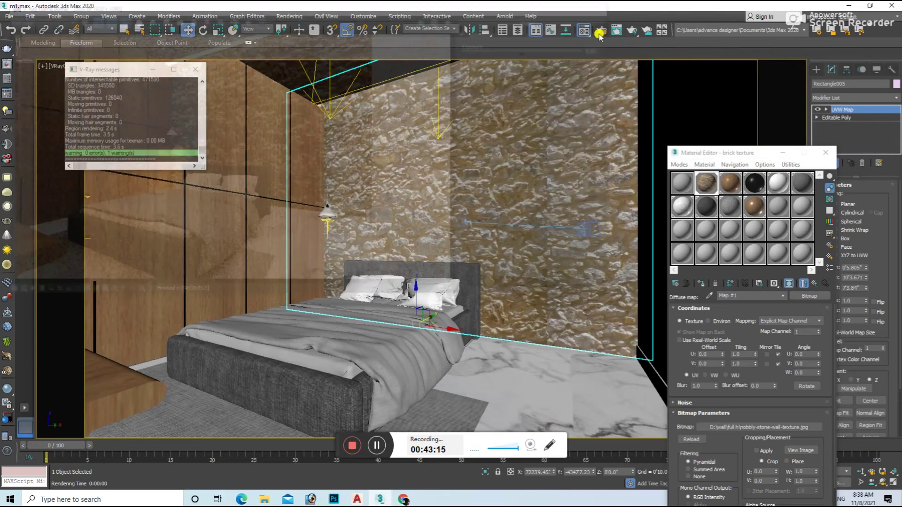
# Step: Load the bricks wall texture from Downloads as the wall's diffuse bitmap
pyautogui.click(797, 298)
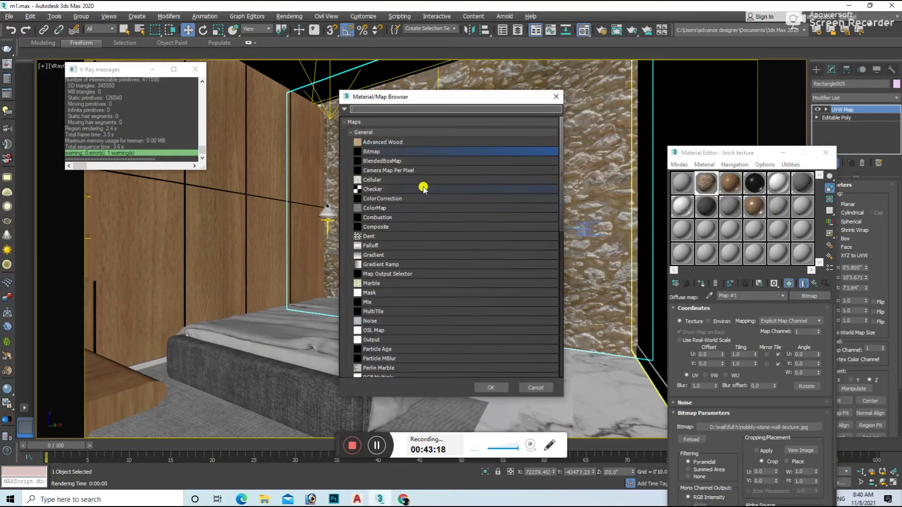
pyautogui.doubleClick(379, 154)
pyautogui.click(31, 160)
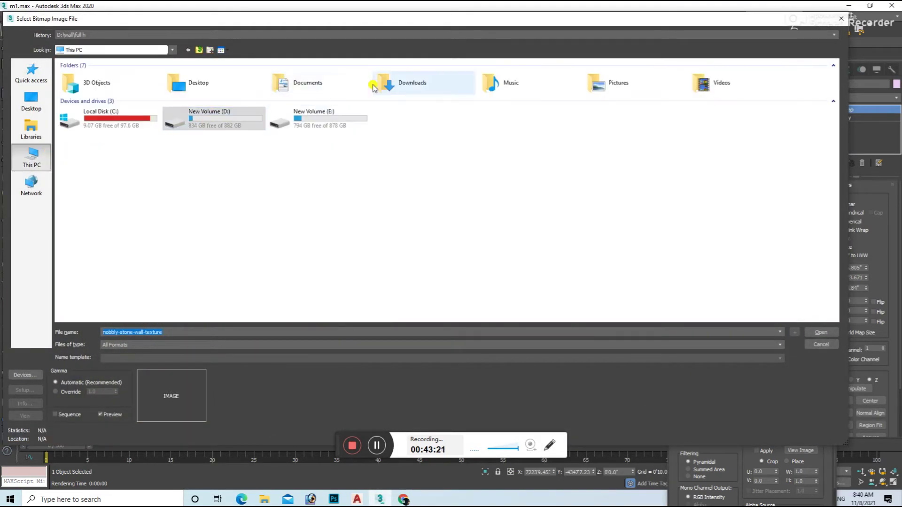
pyautogui.doubleClick(423, 83)
pyautogui.doubleClick(80, 100)
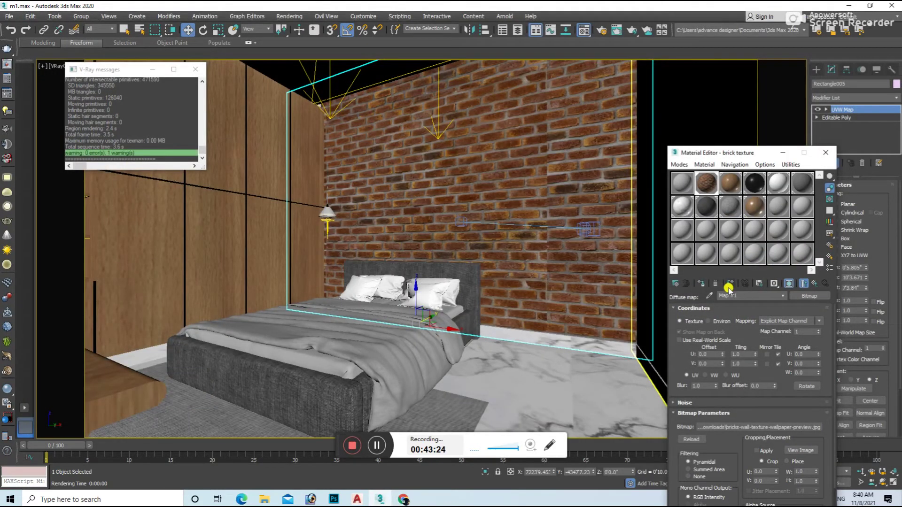
# Step: Rescale the brick wall's UVW map and render the bedroom camera view
pyautogui.moveTo(866, 267); pyautogui.dragTo(870, 299)
pyautogui.click(543, 347)
pyautogui.hotkey('shift', 'q')
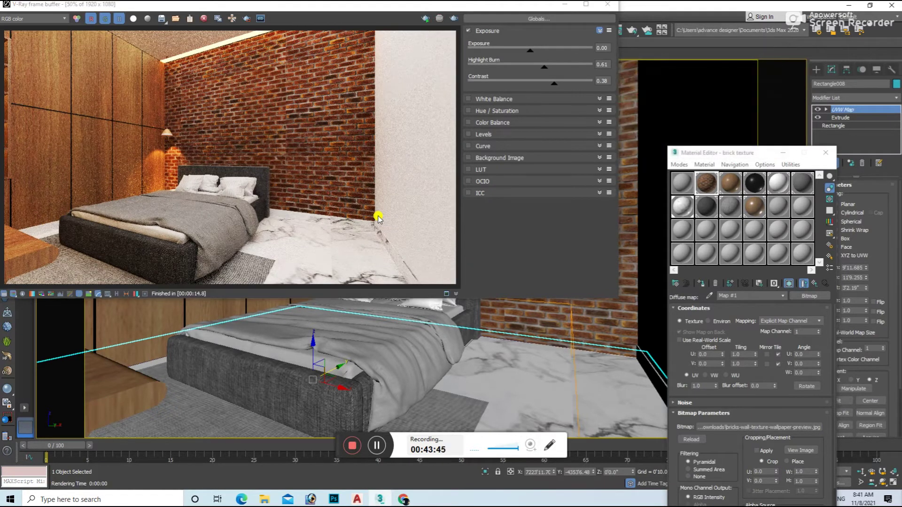
pyautogui.click(607, 6)
pyautogui.press('m')
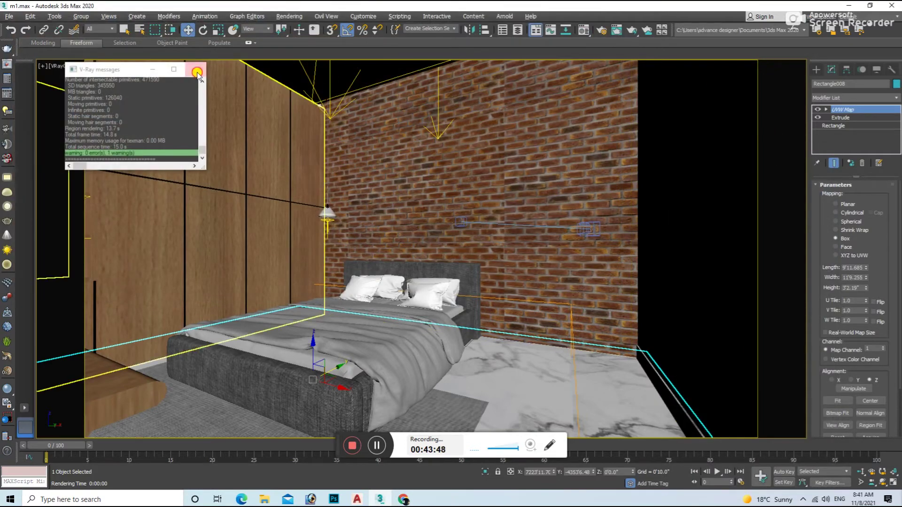
pyautogui.hotkey('shift', 'q')
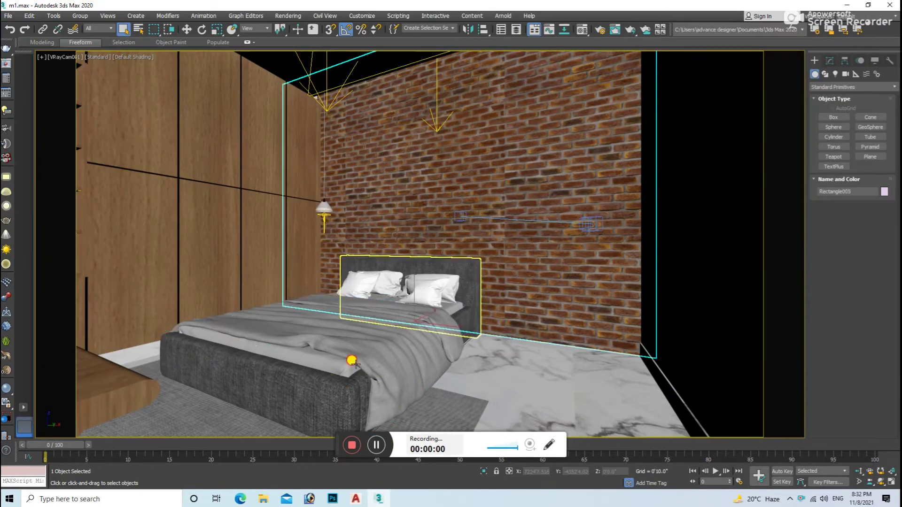
# Step: Switch to the top view and clear the selection
pyautogui.click(353, 358)
pyautogui.press('t')
pyautogui.scroll(-5, 357, 306)
pyautogui.click(349, 299)
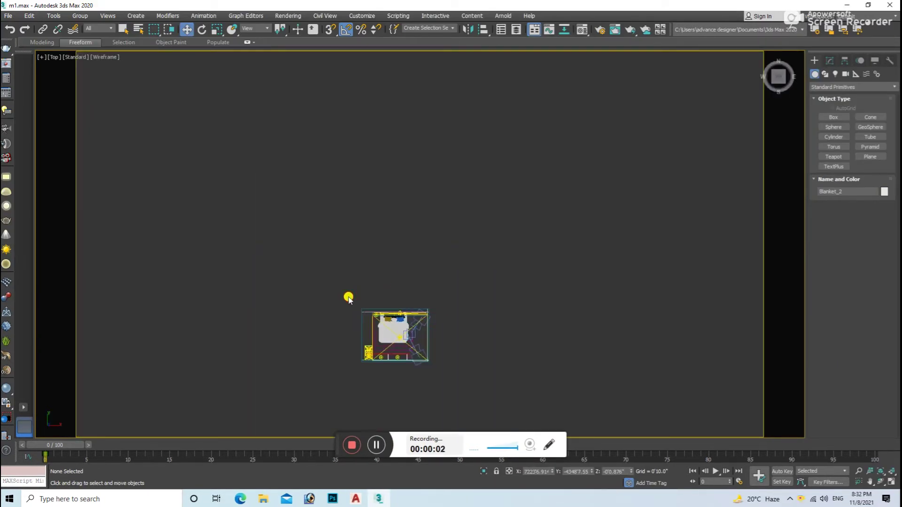
# Step: Import the 'ff - Copy' DWG from the D:\3d g\ff folder with default settings
pyautogui.click(18, 17)
pyautogui.click(108, 143)
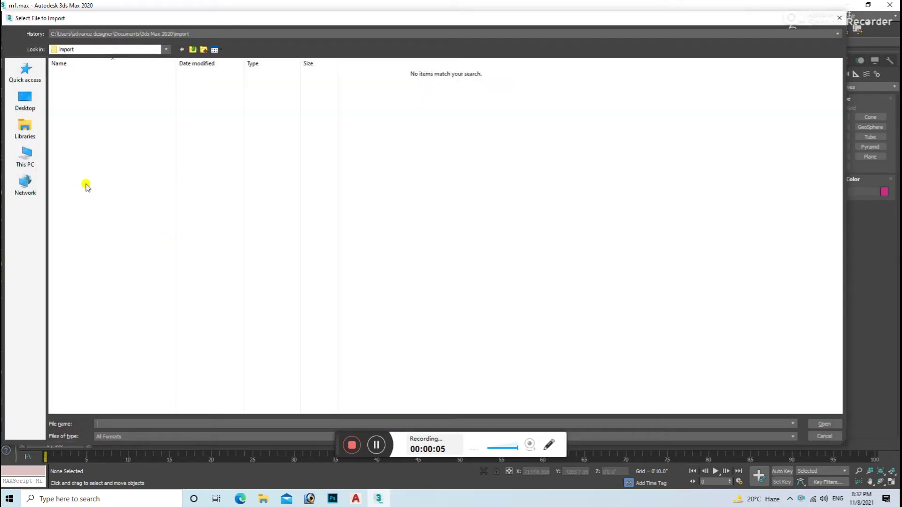
pyautogui.doubleClick(210, 135)
pyautogui.doubleClick(132, 105)
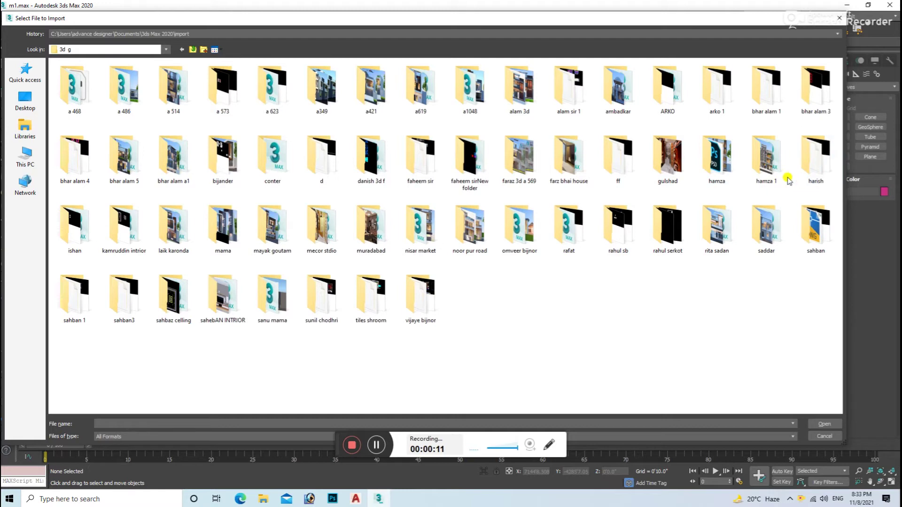
pyautogui.doubleClick(624, 174)
pyautogui.doubleClick(92, 100)
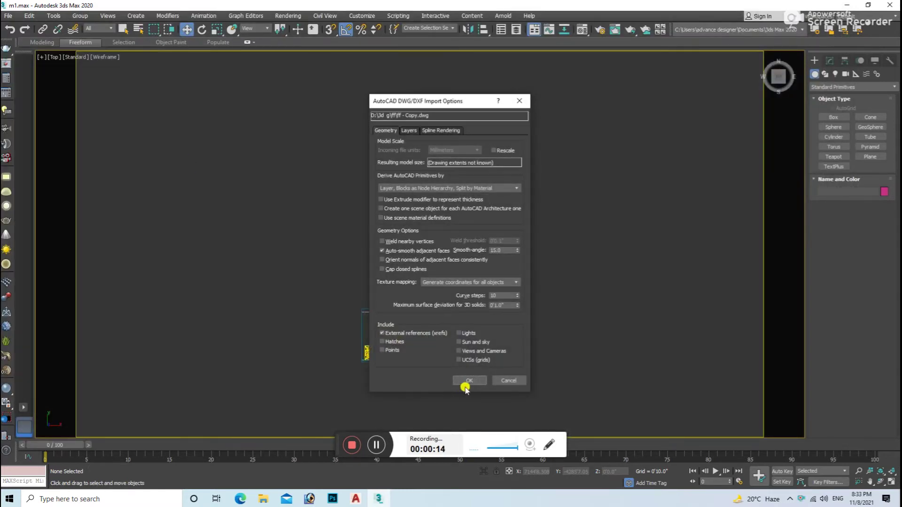
pyautogui.click(465, 382)
# Step: Move the imported wall drawing closer to the room model
pyautogui.click(407, 373)
pyautogui.press('e')
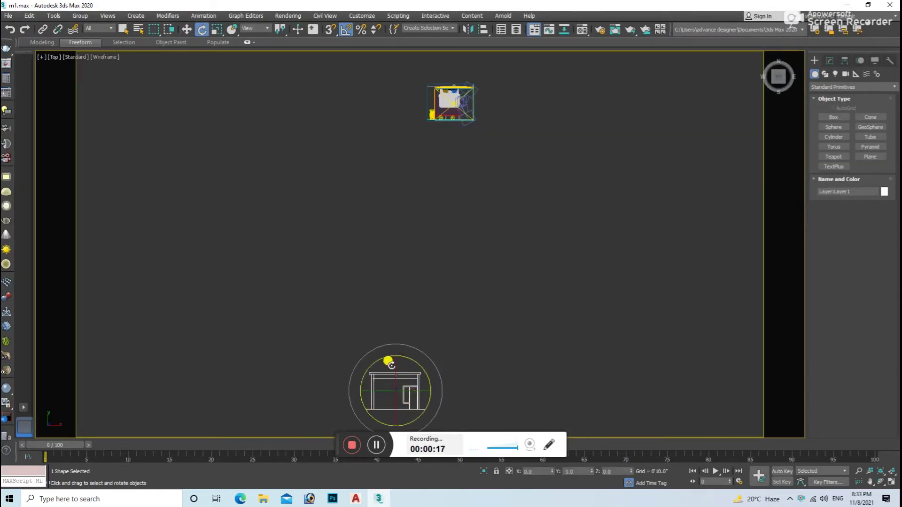
pyautogui.press('w')
pyautogui.moveTo(397, 369); pyautogui.dragTo(393, 252)
pyautogui.scroll(4, 376, 242)
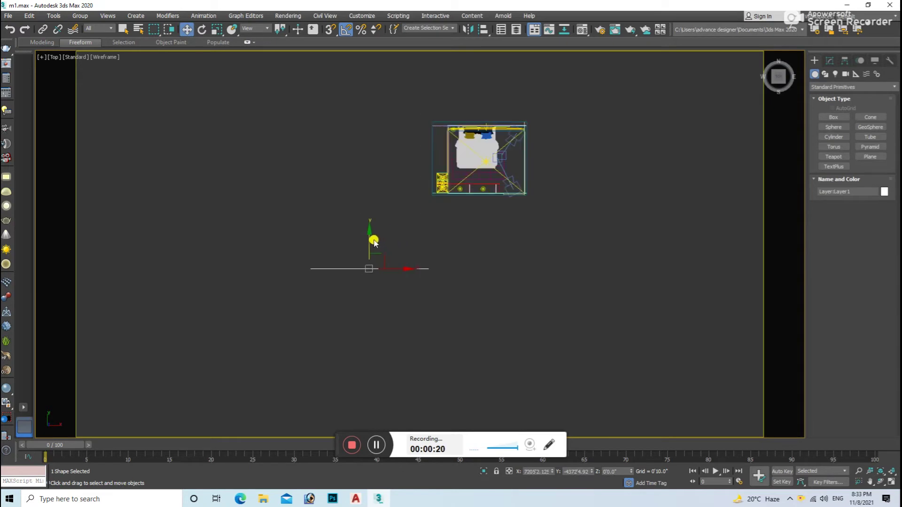
pyautogui.scroll(3, 447, 117)
pyautogui.moveTo(438, 115)
pyautogui.keyDown('alt'); pyautogui.mouseDown(button='middle')
pyautogui.moveTo(382, 235)
pyautogui.moveTo(429, 352)
pyautogui.mouseUp(button='middle'); pyautogui.keyUp('alt')
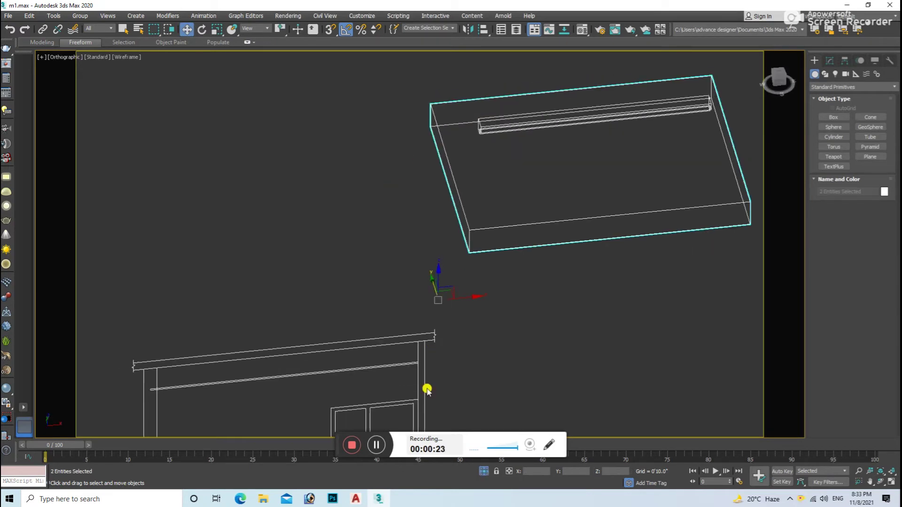
pyautogui.click(482, 473)
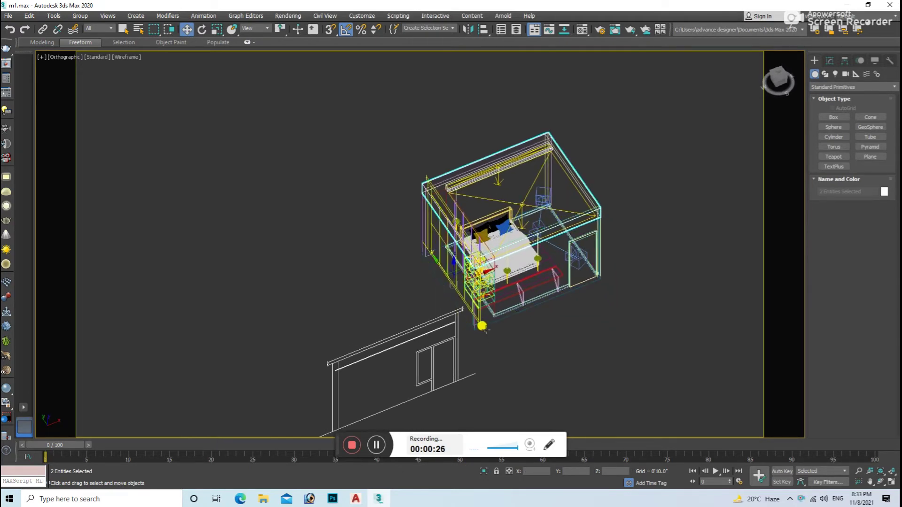
pyautogui.scroll(5, 481, 324)
pyautogui.scroll(3, 484, 312)
pyautogui.scroll(-3, 468, 306)
pyautogui.keyDown('alt'); pyautogui.moveTo(472, 262); pyautogui.dragTo(513, 246, button='middle'); pyautogui.keyUp('alt')
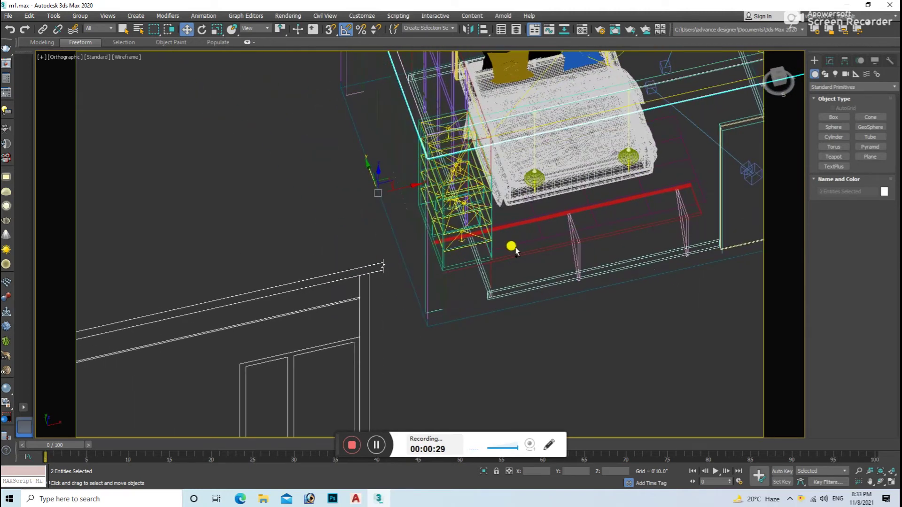
# Step: Isolate the drawing and room, delete the ceiling slab, and snap the drawing onto the room corner
pyautogui.hotkey('alt', 'q')
pyautogui.click(470, 329)
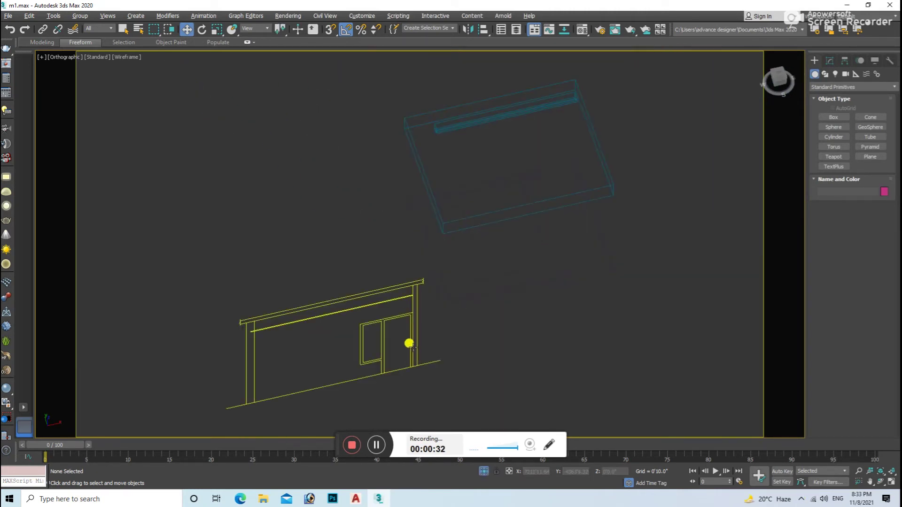
pyautogui.click(451, 295)
pyautogui.keyDown('alt'); pyautogui.moveTo(413, 322); pyautogui.dragTo(440, 316, button='middle'); pyautogui.keyUp('alt')
pyautogui.press('Delete')
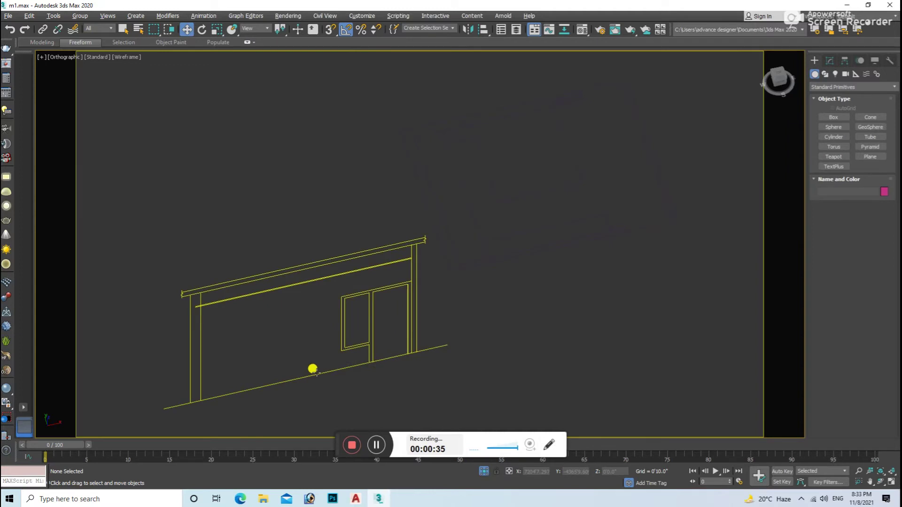
pyautogui.click(185, 387)
pyautogui.moveTo(188, 417); pyautogui.dragTo(413, 133)
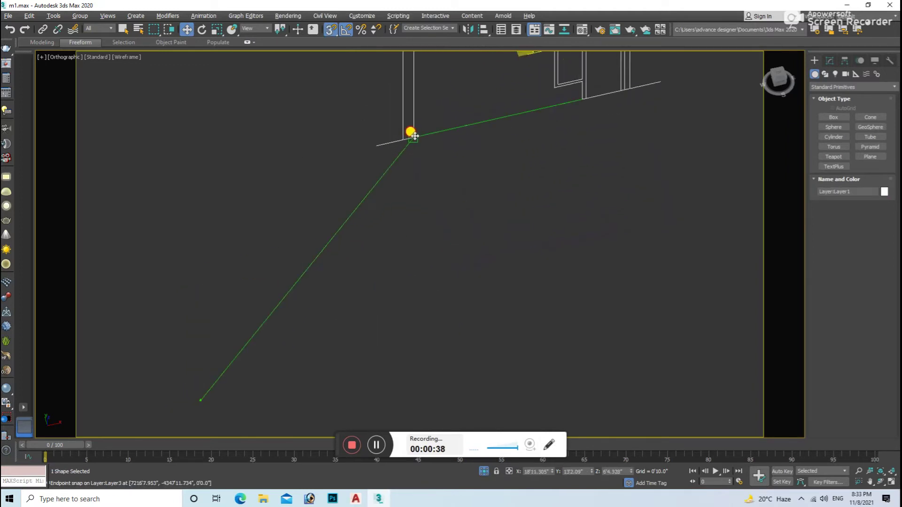
pyautogui.press('f')
pyautogui.press('z')
pyautogui.click(508, 224)
pyautogui.scroll(-3, 508, 224)
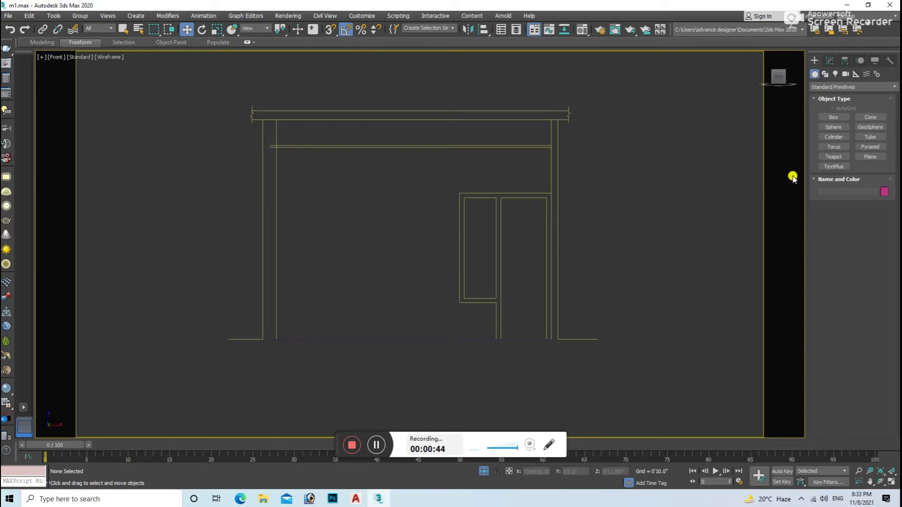
# Step: Start a snapped Line at the window-top corner of the door outline
pyautogui.click(826, 74)
pyautogui.click(833, 125)
pyautogui.press('s')
pyautogui.click(469, 197)
pyautogui.scroll(2, 470, 196)
pyautogui.scroll(2, 440, 184)
pyautogui.click(487, 280)
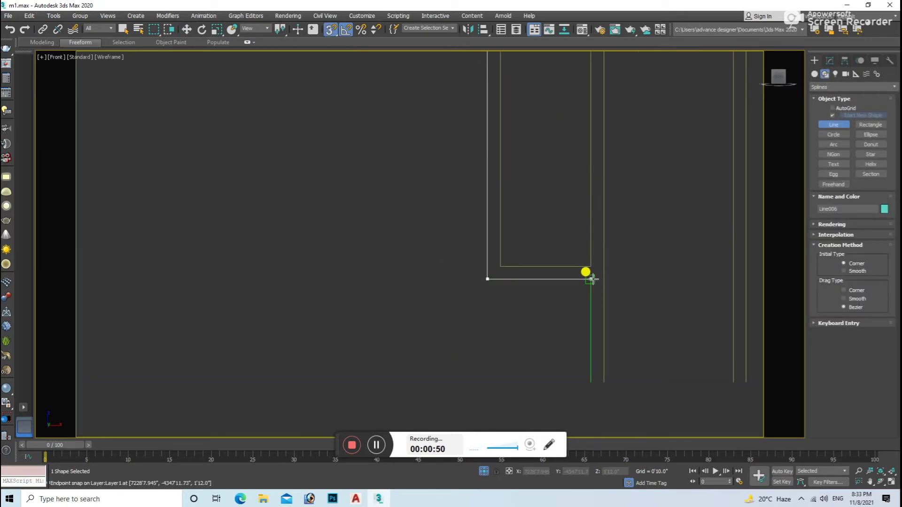
pyautogui.click(747, 381)
# Step: Close the traced outline at its start point and turn snapping off
pyautogui.moveTo(698, 51); pyautogui.dragTo(709, 195, button='middle')
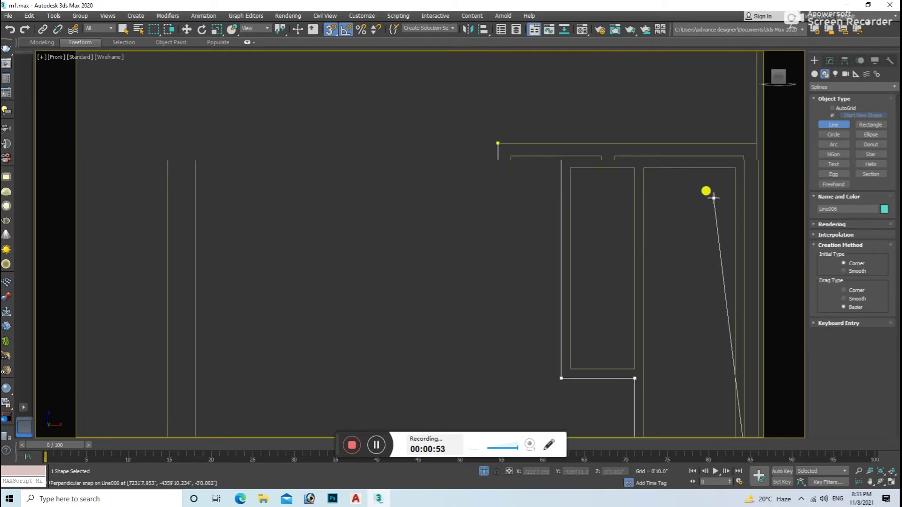
pyautogui.click(757, 143)
pyautogui.click(498, 143)
pyautogui.click(436, 278)
pyautogui.press('s')
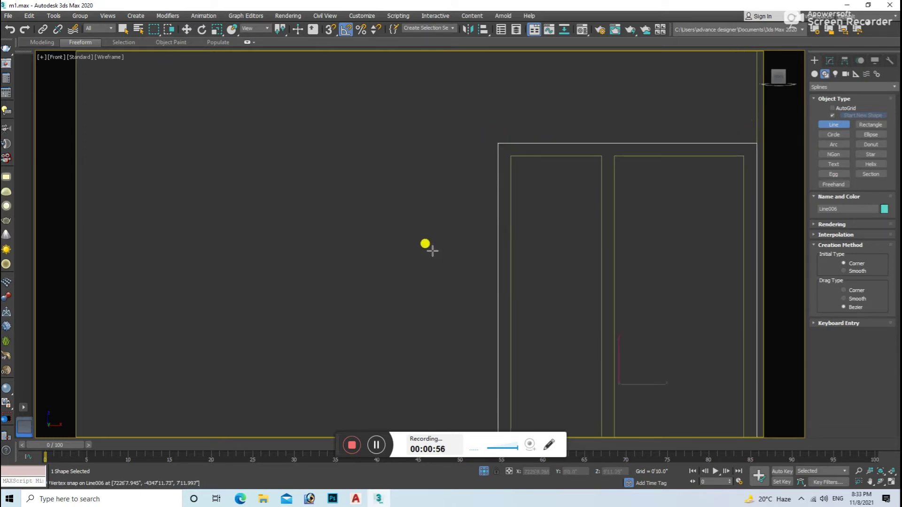
pyautogui.scroll(-5, 430, 258)
pyautogui.press('w')
# Step: Apply an Extrude modifier to the outline, then delete the unsatisfactory result
pyautogui.click(829, 61)
pyautogui.click(851, 88)
pyautogui.write('ex')
pyautogui.press('Return')
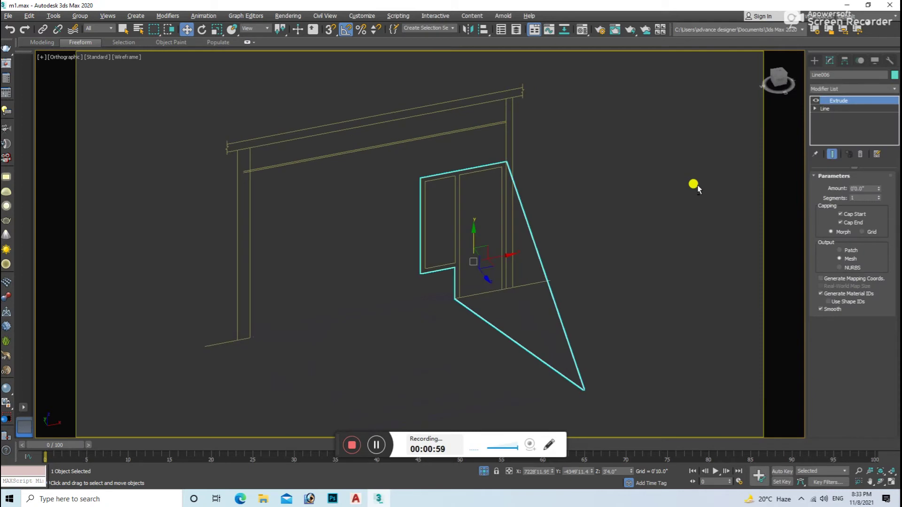
pyautogui.keyDown('alt'); pyautogui.moveTo(689, 175); pyautogui.dragTo(804, 194, button='middle'); pyautogui.keyUp('alt')
pyautogui.press('Delete')
# Step: Redraw a closed snapped Line around the door opening down to the floor line
pyautogui.click(488, 210)
pyautogui.press('f')
pyautogui.click(815, 60)
pyautogui.click(825, 74)
pyautogui.click(834, 124)
pyautogui.press('s')
pyautogui.click(486, 203)
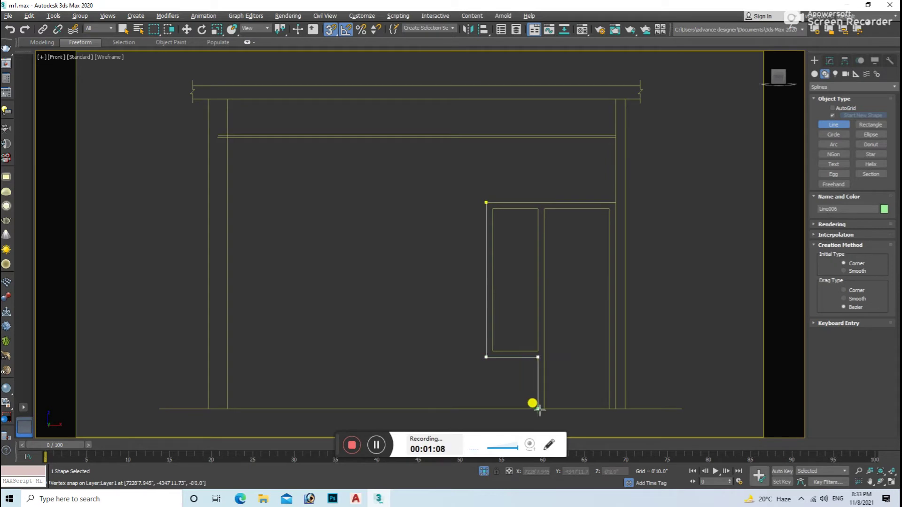
pyautogui.click(615, 409)
pyautogui.click(616, 202)
pyautogui.click(486, 202)
pyautogui.click(430, 278)
# Step: Extrude the new outline to about 4'1" and view the block shaded
pyautogui.press('w')
pyautogui.click(830, 60)
pyautogui.click(862, 83)
pyautogui.click(841, 155)
pyautogui.keyDown('alt'); pyautogui.moveTo(659, 157); pyautogui.dragTo(874, 176, button='middle'); pyautogui.keyUp('alt')
pyautogui.moveTo(878, 188); pyautogui.dragTo(878, 159)
pyautogui.press('F3')
pyautogui.keyDown('alt'); pyautogui.moveTo(519, 482); pyautogui.dragTo(568, 296, button='middle'); pyautogui.keyUp('alt')
pyautogui.scroll(-3, 591, 230)
pyautogui.moveTo(591, 231)
pyautogui.keyDown('alt'); pyautogui.mouseDown(button='middle')
pyautogui.moveTo(590, 157)
pyautogui.moveTo(574, 227)
pyautogui.mouseUp(button='middle'); pyautogui.keyUp('alt')
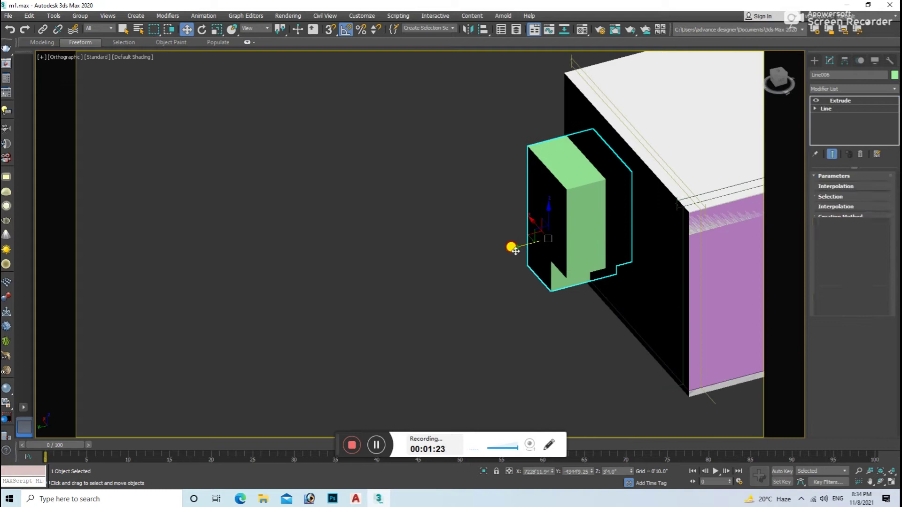
# Step: Clone the block, then ProBoolean-subtract the right copy from the room box
pyautogui.keyDown('shift'); pyautogui.moveTo(515, 251); pyautogui.dragTo(456, 268); pyautogui.keyUp('shift')
pyautogui.click(453, 288)
pyautogui.click(674, 241)
pyautogui.click(814, 60)
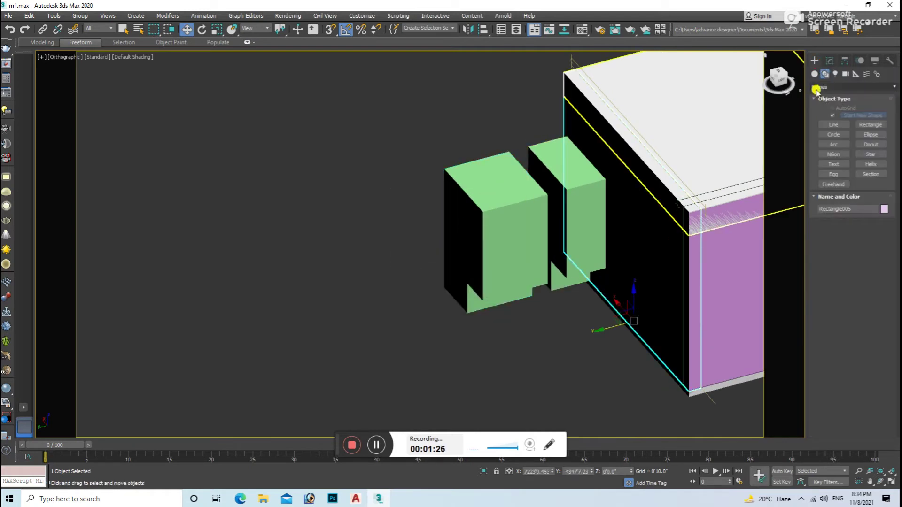
pyautogui.click(851, 87)
pyautogui.click(832, 105)
pyautogui.click(871, 156)
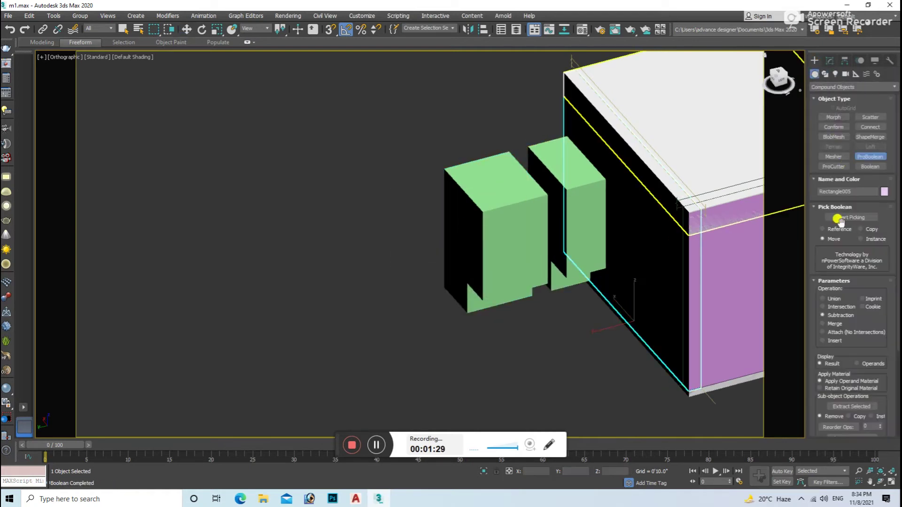
pyautogui.click(583, 235)
pyautogui.click(515, 261)
# Step: Set the remaining block's Extrude Amount to 3" and Shift-clone the thin panel
pyautogui.click(829, 60)
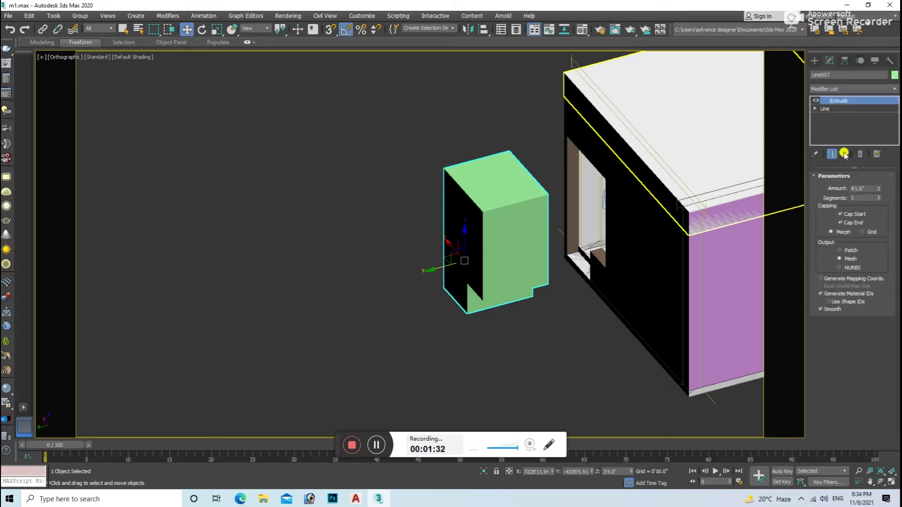
pyautogui.write('3')
pyautogui.press('Return')
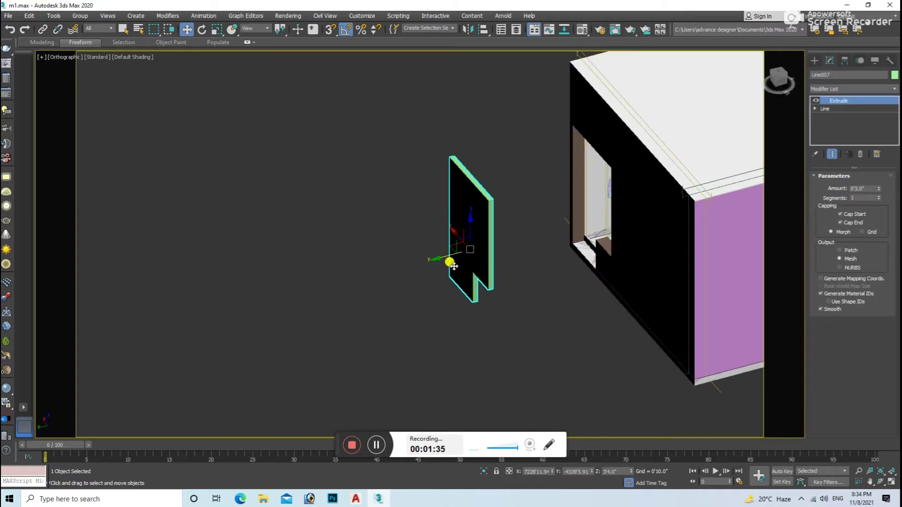
pyautogui.scroll(3, 451, 259)
pyautogui.moveTo(455, 237)
pyautogui.mouseDown(button='middle')
pyautogui.moveTo(676, 174)
pyautogui.moveTo(630, 195)
pyautogui.moveTo(699, 209)
pyautogui.moveTo(679, 178)
pyautogui.moveTo(676, 188)
pyautogui.mouseUp(button='middle')
pyautogui.keyDown('shift'); pyautogui.moveTo(677, 190); pyautogui.dragTo(685, 201); pyautogui.keyUp('shift')
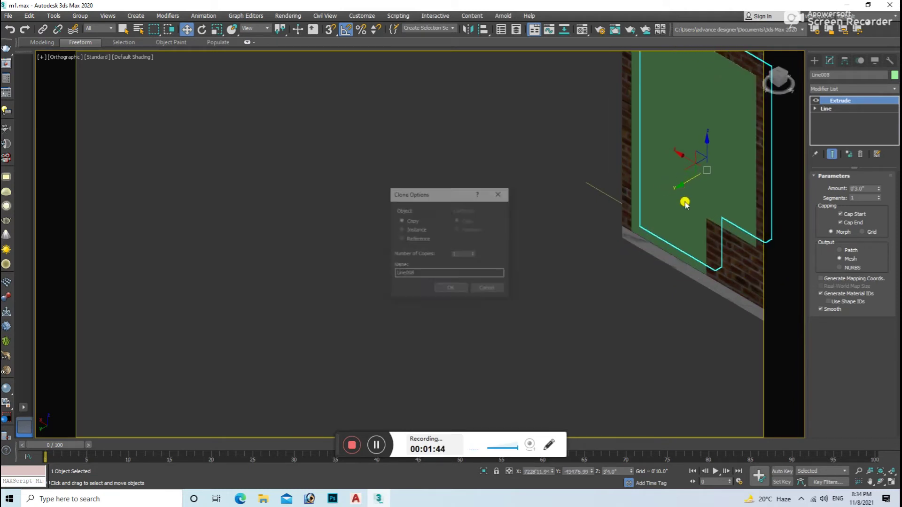
pyautogui.click(464, 288)
pyautogui.press('F3')
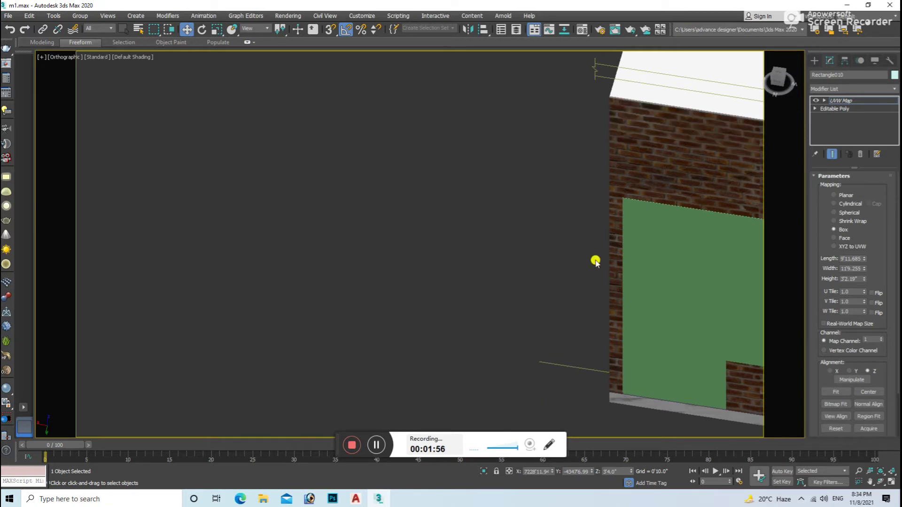
pyautogui.keyDown('alt'); pyautogui.moveTo(584, 282); pyautogui.dragTo(516, 355, button='middle'); pyautogui.keyUp('alt')
pyautogui.press('F3')
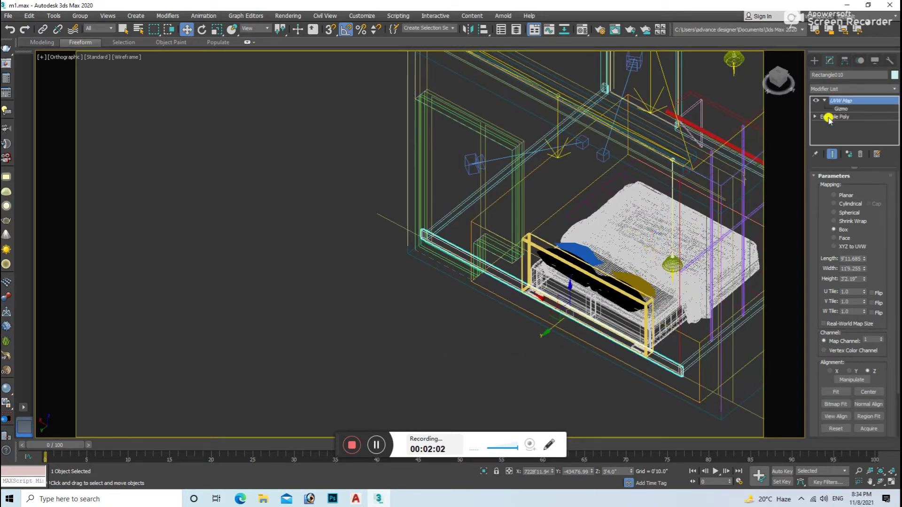
# Step: Leave the mapping gizmo, restore shaded display, and exit isolation to show the whole scene
pyautogui.click(841, 100)
pyautogui.scroll(3, 503, 294)
pyautogui.scroll(3, 462, 231)
pyautogui.scroll(2, 431, 207)
pyautogui.press('F3')
pyautogui.press('F3')
pyautogui.scroll(-3, 544, 107)
pyautogui.click(539, 105)
pyautogui.scroll(-5, 543, 141)
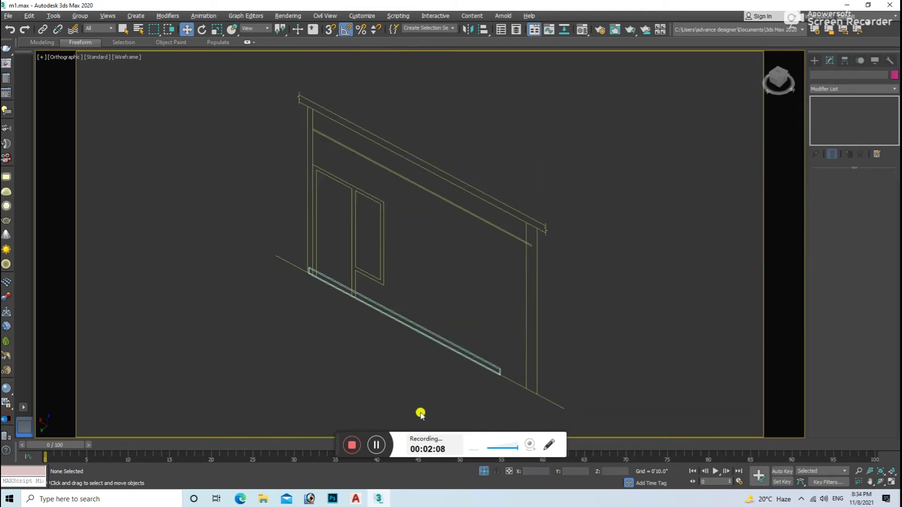
pyautogui.hotkey('ctrl', 'z')
pyautogui.click(486, 471)
# Step: Isolate the wall with the skirting rail and bring up the compound object tools
pyautogui.keyDown('ctrl'); pyautogui.click(537, 123); pyautogui.keyUp('ctrl')
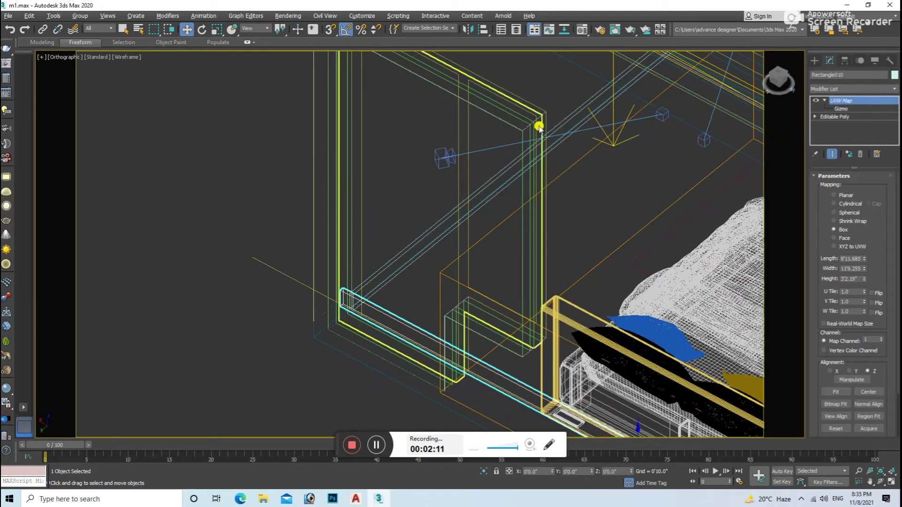
pyautogui.hotkey('alt', 'q')
pyautogui.press('F3')
pyautogui.click(318, 261)
pyautogui.keyDown('alt'); pyautogui.moveTo(318, 262); pyautogui.dragTo(294, 234, button='middle'); pyautogui.keyUp('alt')
pyautogui.click(360, 324)
pyautogui.click(815, 60)
pyautogui.click(853, 87)
pyautogui.click(866, 161)
# Step: Nudge the door frame Line007 slightly in Top view, then return to Front view
pyautogui.keyDown('alt'); pyautogui.moveTo(409, 433); pyautogui.dragTo(417, 324, button='middle'); pyautogui.keyUp('alt')
pyautogui.scroll(5, 409, 293)
pyautogui.click(421, 292)
pyautogui.press('t')
pyautogui.scroll(-3, 450, 261)
pyautogui.scroll(-3, 466, 235)
pyautogui.moveTo(488, 220); pyautogui.dragTo(492, 231)
pyautogui.hotkey('shift', 'z')
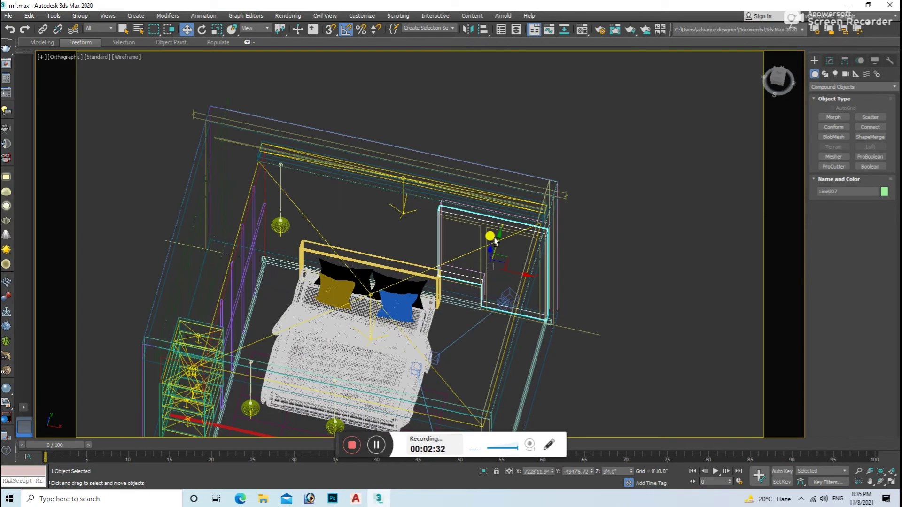
pyautogui.hotkey('shift', 'z')
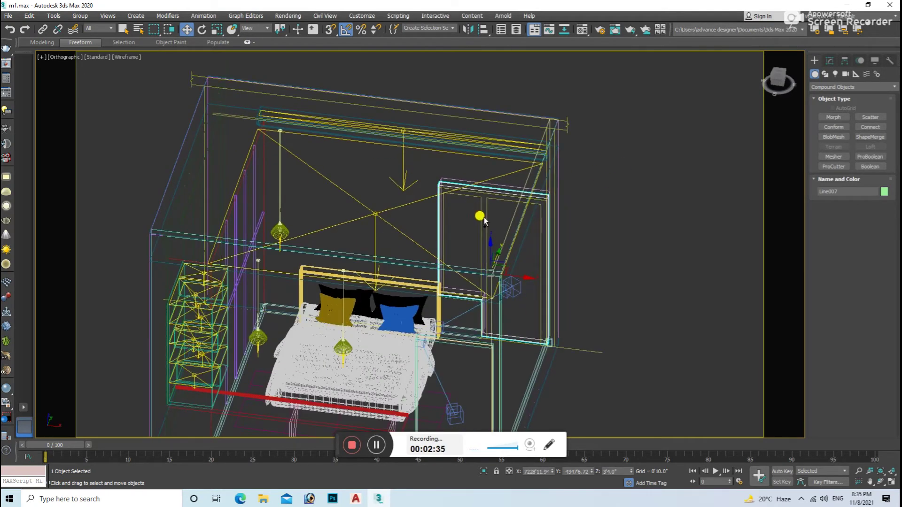
pyautogui.hotkey('shift', 'z')
pyautogui.hotkey('shift', 'z')
# Step: Draw snapped rectangles over the frame's left opening and right door panel, then select both
pyautogui.click(637, 236)
pyautogui.click(828, 74)
pyautogui.click(870, 124)
pyautogui.press('s')
pyautogui.moveTo(500, 219); pyautogui.dragTo(539, 343)
pyautogui.moveTo(545, 211); pyautogui.dragTo(608, 407)
pyautogui.press('s')
pyautogui.press('w')
pyautogui.keyDown('ctrl'); pyautogui.click(524, 209); pyautogui.keyUp('ctrl')
pyautogui.click(830, 60)
pyautogui.click(853, 88)
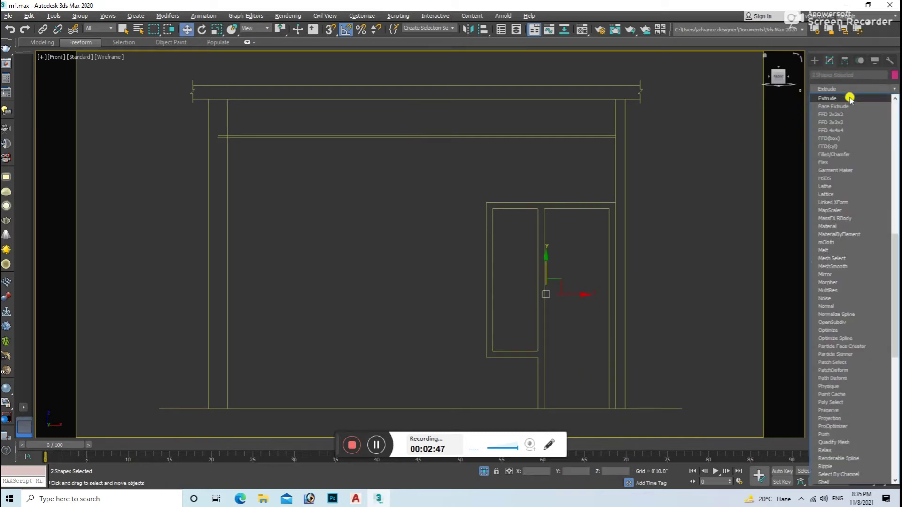
# Step: Extrude both rectangles into shaded boxes and make a copy of them
pyautogui.click(841, 188)
pyautogui.keyDown('alt'); pyautogui.moveTo(704, 211); pyautogui.dragTo(771, 212, button='middle'); pyautogui.keyUp('alt')
pyautogui.moveTo(880, 192); pyautogui.dragTo(880, 164)
pyautogui.press('F3')
pyautogui.moveTo(598, 288)
pyautogui.keyDown('alt'); pyautogui.mouseDown(button='middle')
pyautogui.moveTo(534, 306)
pyautogui.moveTo(469, 284)
pyautogui.moveTo(606, 335)
pyautogui.mouseUp(button='middle'); pyautogui.keyUp('alt')
pyautogui.hotkey('ctrl', 'v')
pyautogui.click(458, 301)
# Step: Cut the two boxes out of the green door frame with ProBoolean
pyautogui.click(476, 329)
pyautogui.click(815, 60)
pyautogui.click(870, 156)
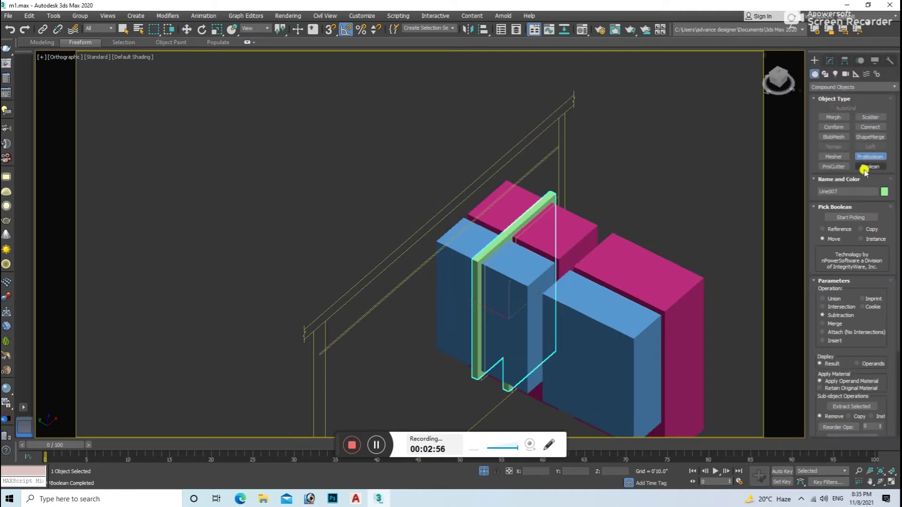
pyautogui.click(544, 276)
pyautogui.click(614, 312)
pyautogui.keyDown('ctrl'); pyautogui.click(655, 273); pyautogui.keyUp('ctrl')
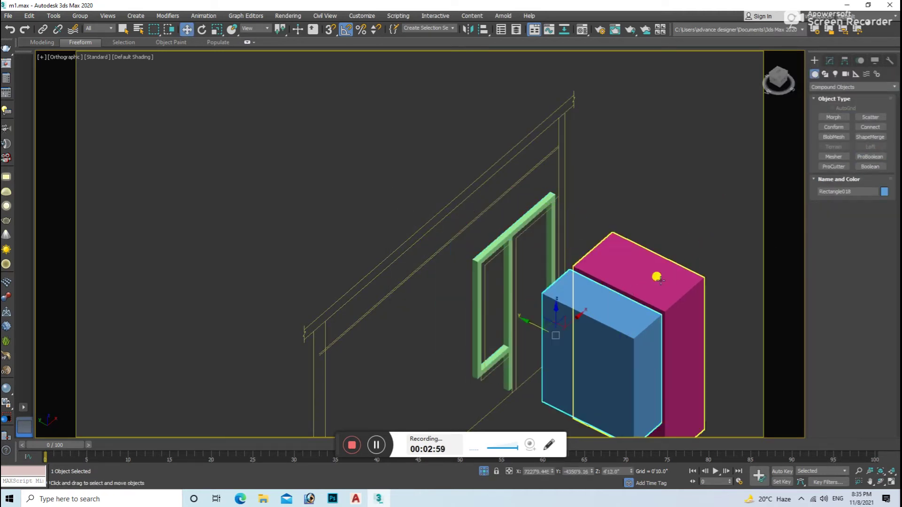
pyautogui.press('w')
# Step: Thin the blue and pink panels to 0'0.5", fit them in the frame, and group all three
pyautogui.click(830, 60)
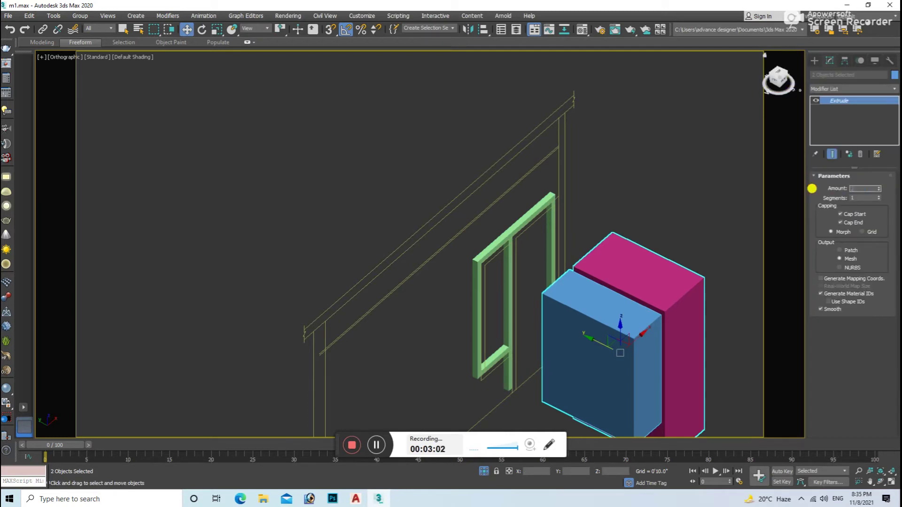
pyautogui.press('Return')
pyautogui.scroll(2, 568, 278)
pyautogui.moveTo(568, 278); pyautogui.dragTo(459, 257)
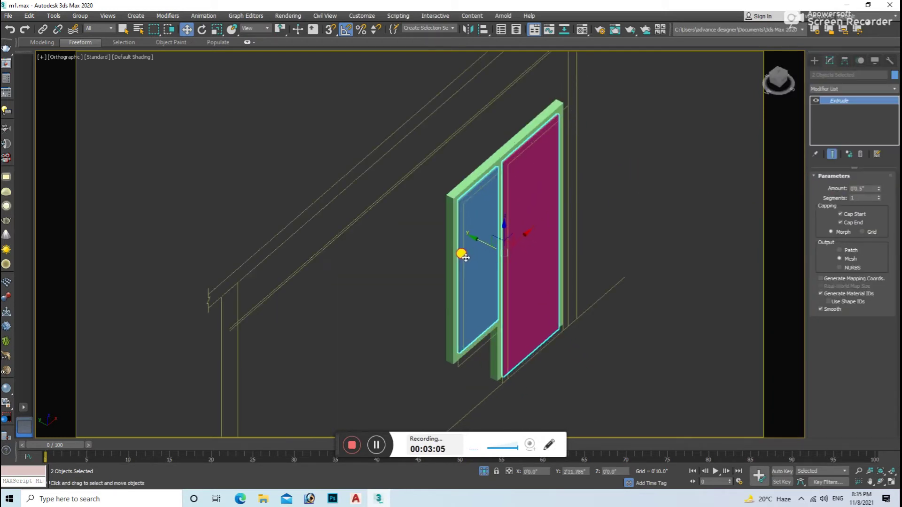
pyautogui.scroll(4, 548, 213)
pyautogui.keyDown('ctrl'); pyautogui.click(446, 247); pyautogui.keyUp('ctrl')
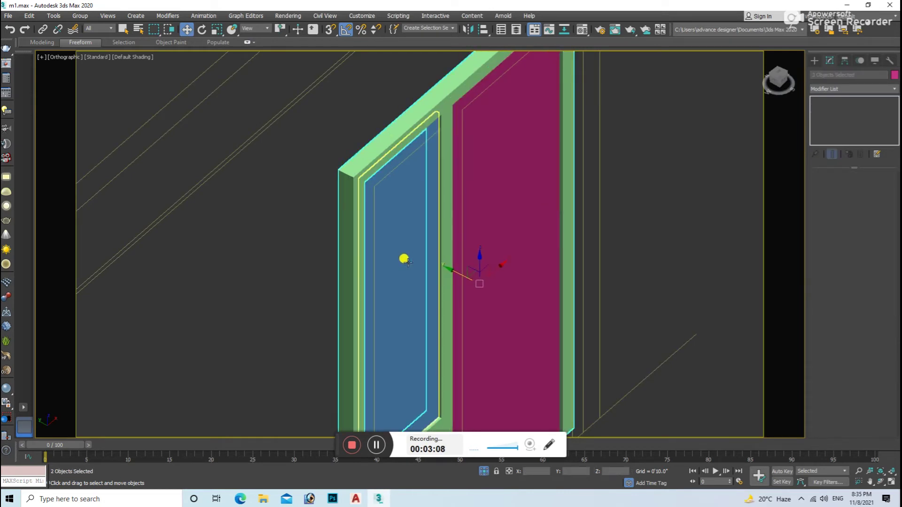
pyautogui.click(80, 15)
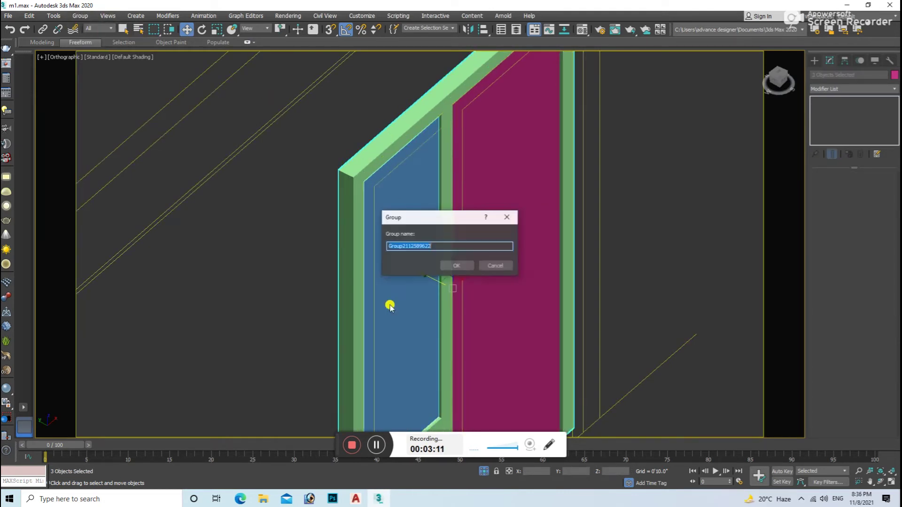
pyautogui.press('Return')
# Step: Switch to the VRayCam001 camera view and select the door
pyautogui.scroll(-3, 501, 411)
pyautogui.press('c')
pyautogui.doubleClick(417, 187)
pyautogui.press('c')
pyautogui.doubleClick(435, 182)
pyautogui.click(640, 183)
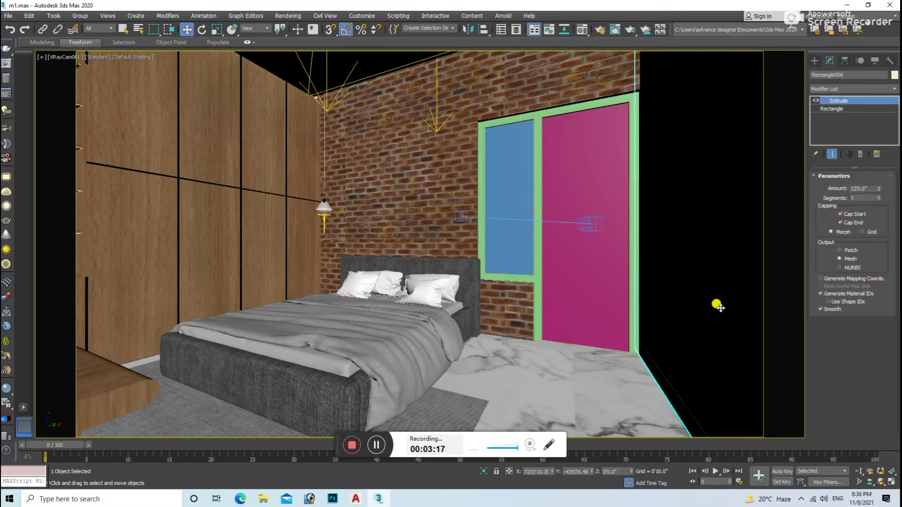
# Step: Dismiss the corruption warnings, isolate the door group in front view, and ungroup it
pyautogui.click(562, 209)
pyautogui.click(564, 210)
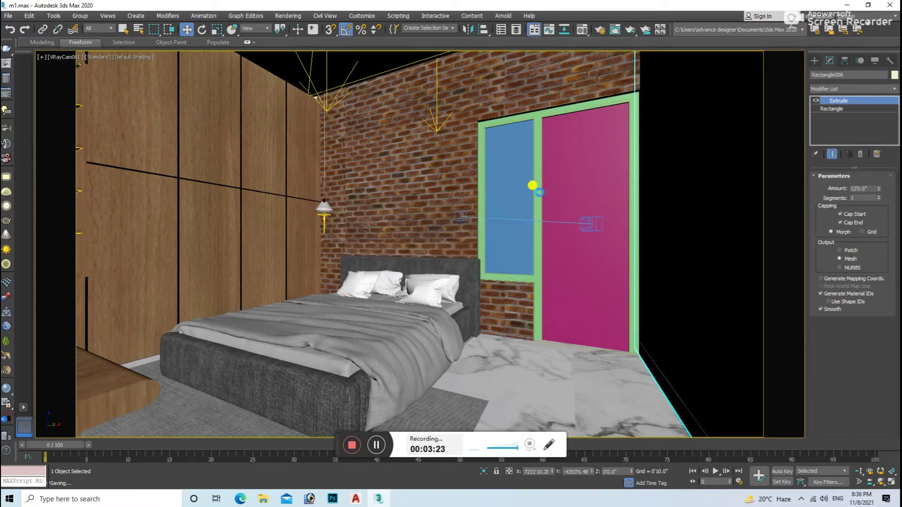
pyautogui.click(539, 194)
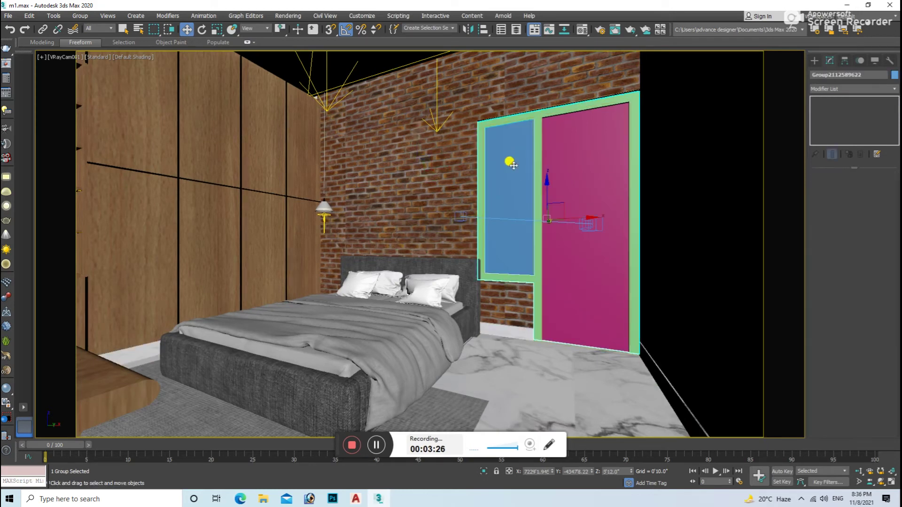
pyautogui.press('m')
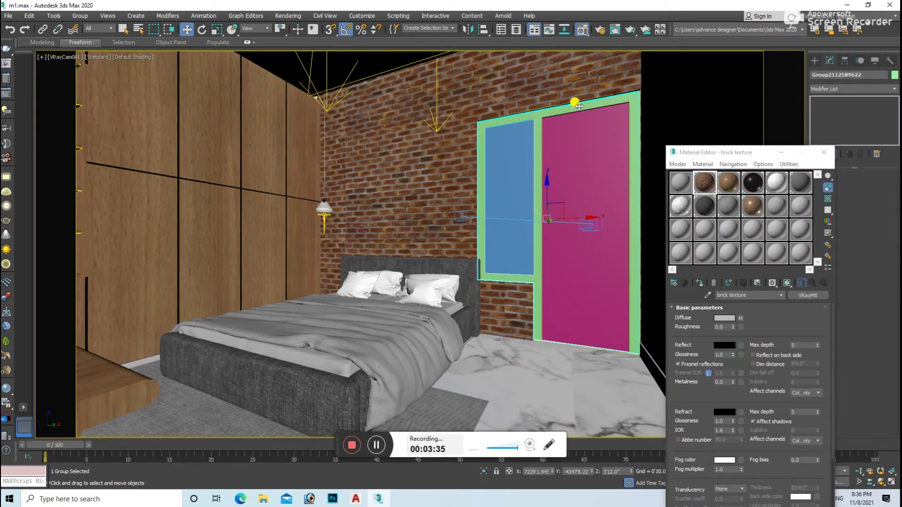
pyautogui.hotkey('alt', 'q')
pyautogui.press('f')
pyautogui.click(80, 16)
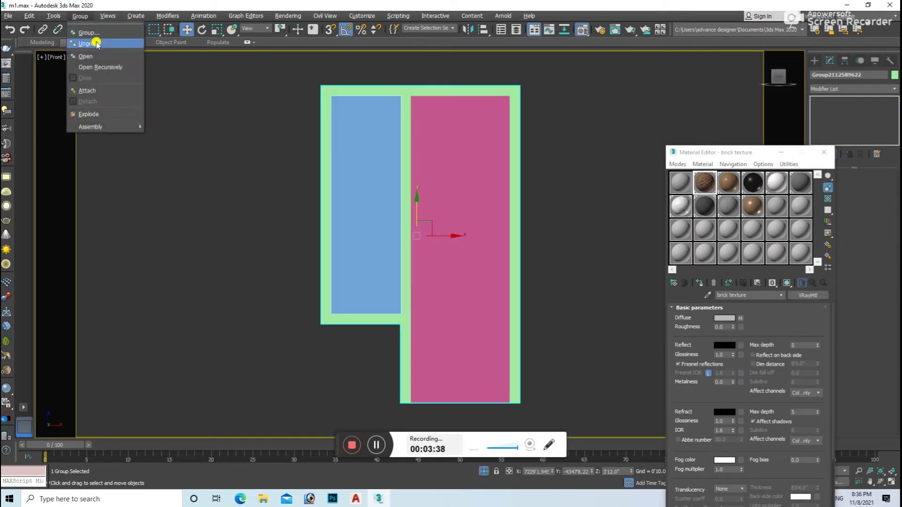
# Step: Give the door frame (Line007) the wood material with Box UVW mapping
pyautogui.click(722, 192)
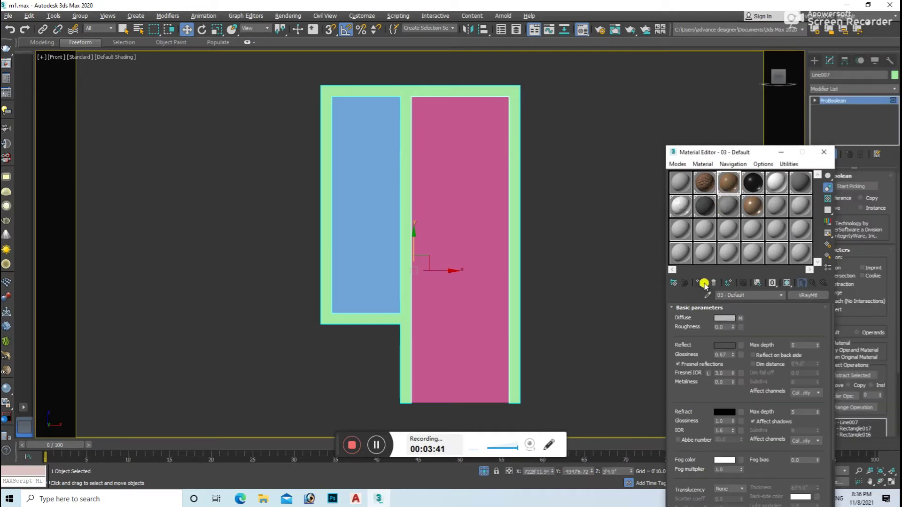
pyautogui.click(636, 308)
pyautogui.click(455, 105)
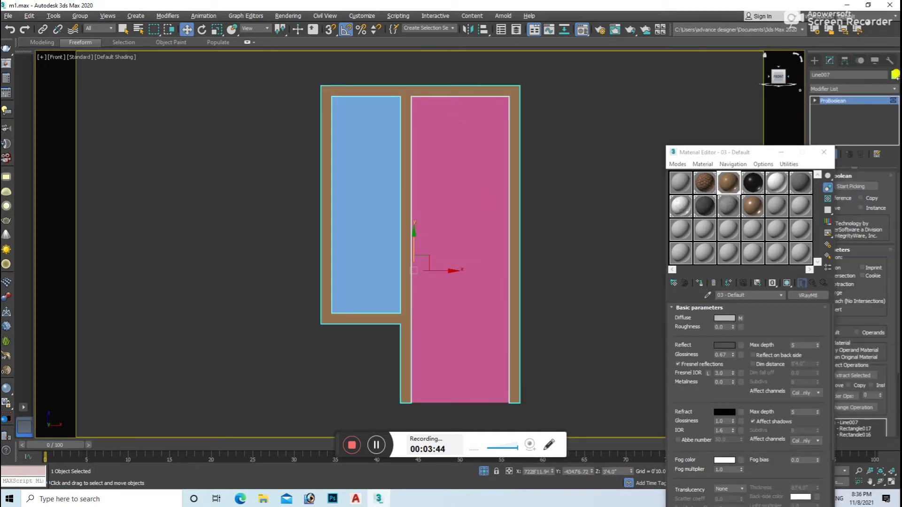
pyautogui.click(850, 89)
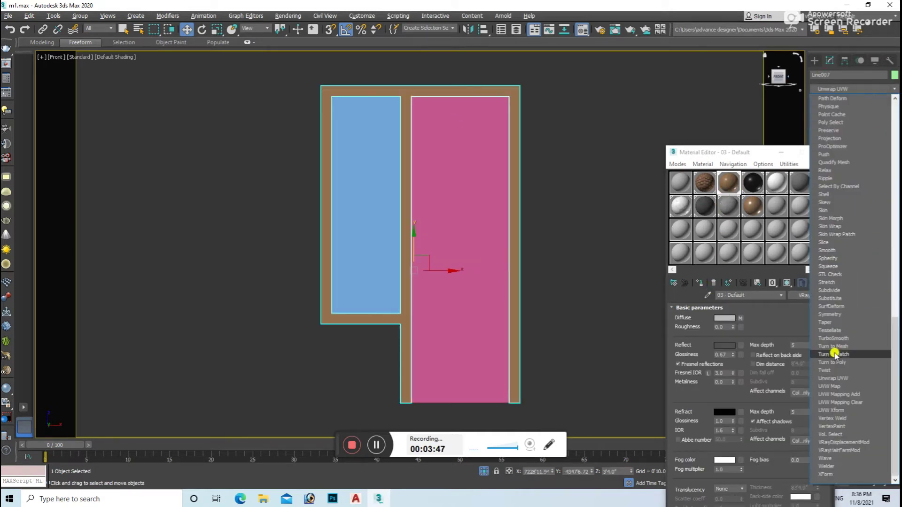
pyautogui.click(834, 386)
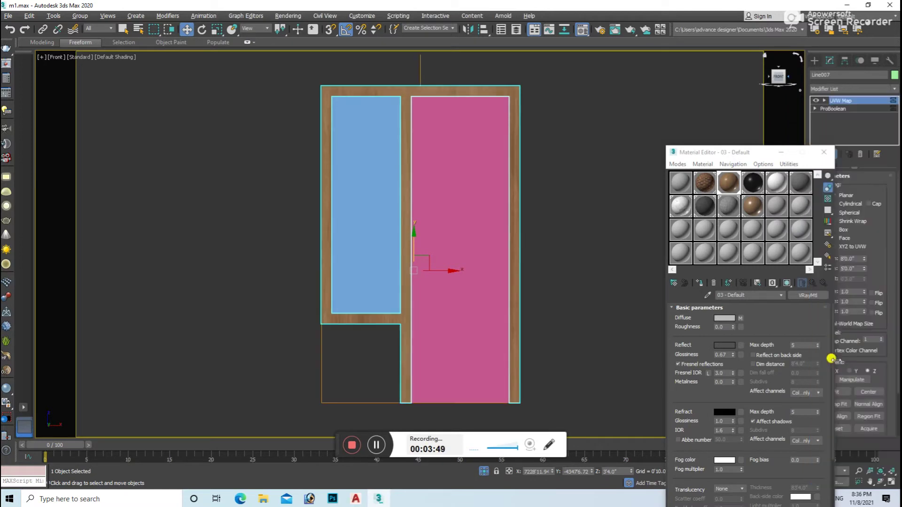
pyautogui.click(844, 230)
pyautogui.scroll(2, 491, 132)
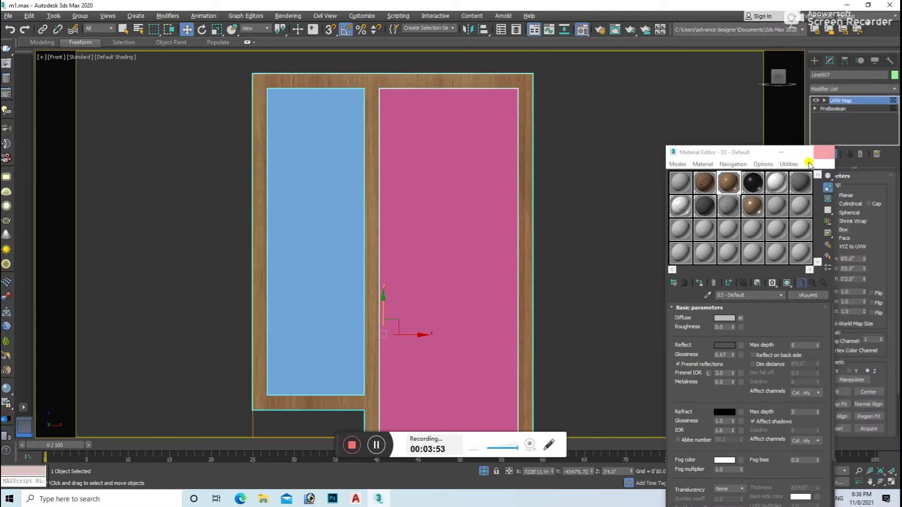
# Step: Pick a fresh material slot and browse the material types
pyautogui.click(777, 206)
pyautogui.click(808, 296)
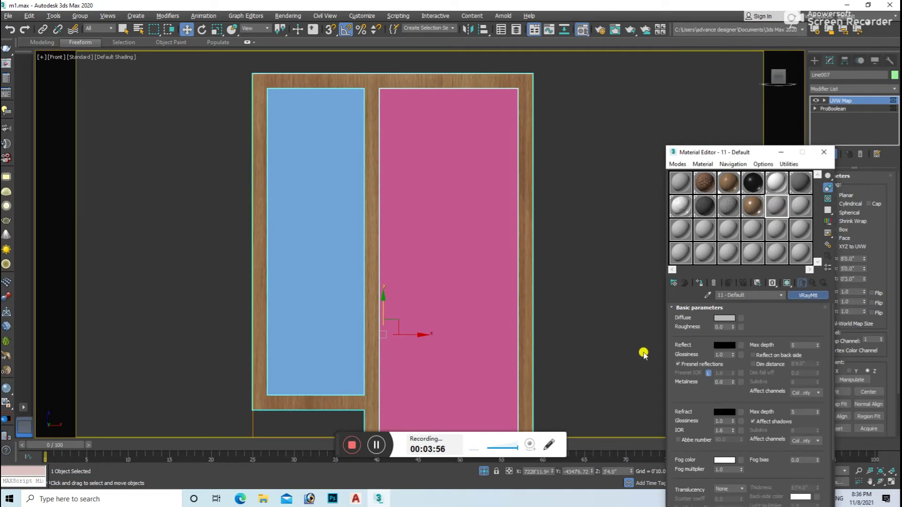
pyautogui.click(555, 97)
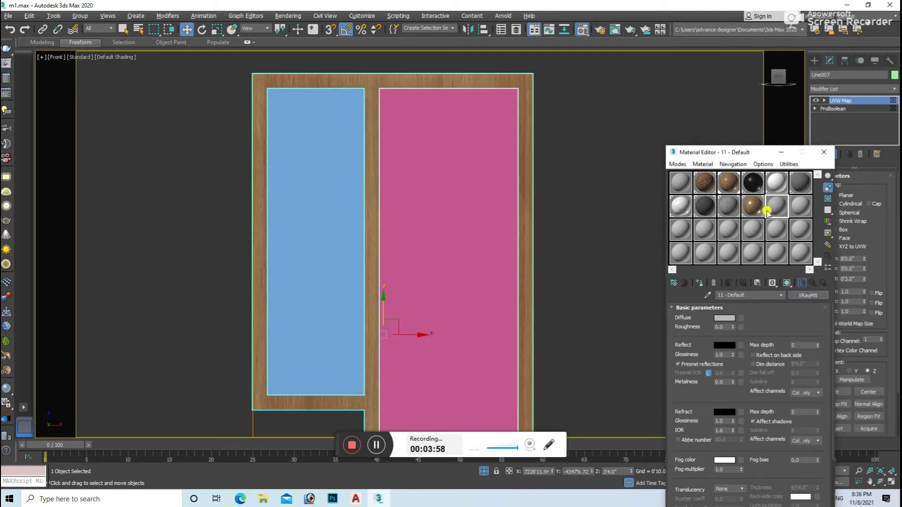
pyautogui.click(800, 207)
pyautogui.click(808, 295)
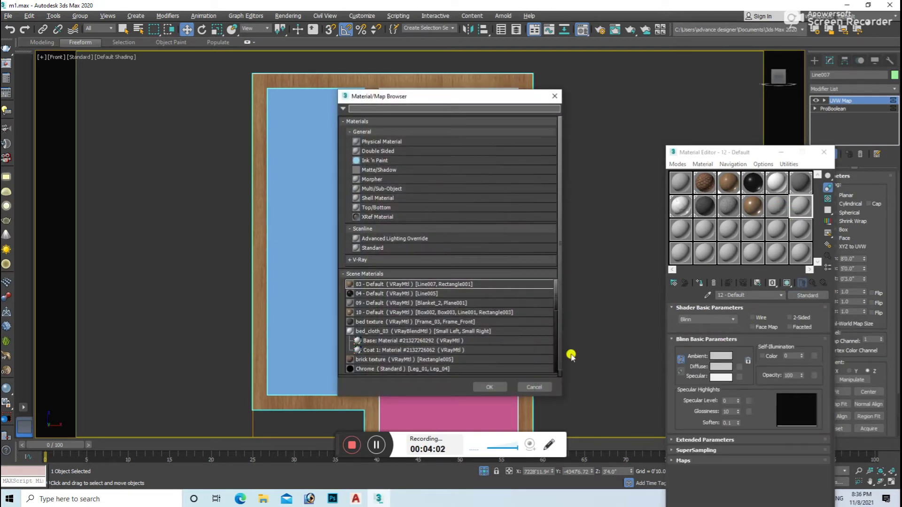
# Step: Make the slot a VRayMtl with a Bitmap in its Diffuse channel
pyautogui.click(370, 261)
pyautogui.scroll(-1, 388, 355)
pyautogui.doubleClick(389, 358)
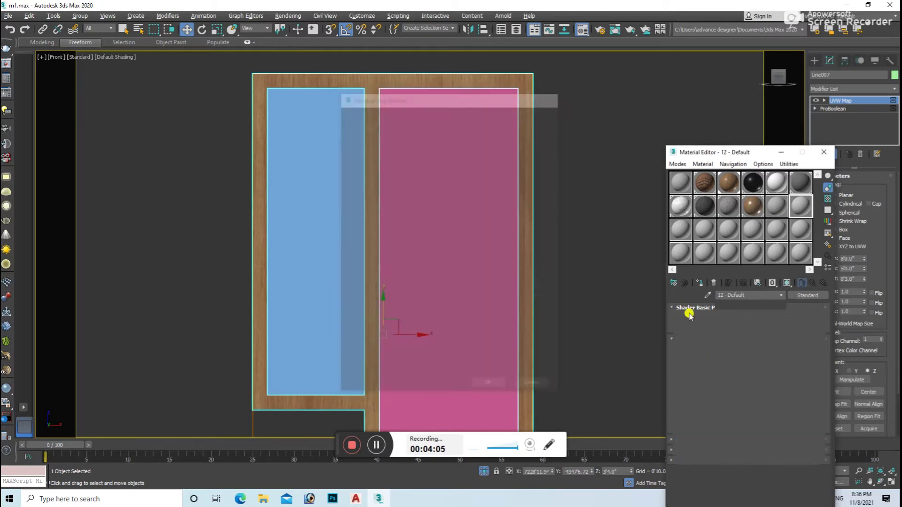
pyautogui.click(734, 318)
pyautogui.doubleClick(375, 146)
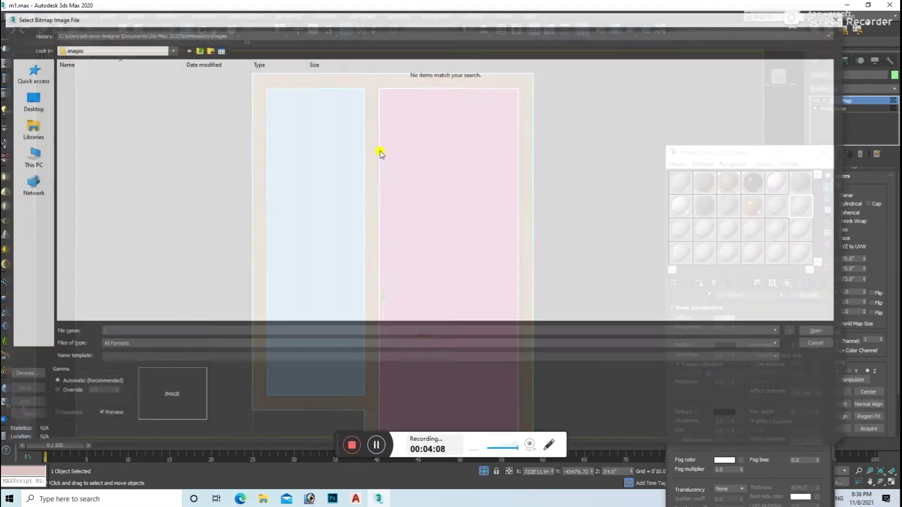
# Step: Load D:\wall\door image\CLADR111.jpg as the diffuse bitmap
pyautogui.click(31, 159)
pyautogui.doubleClick(234, 112)
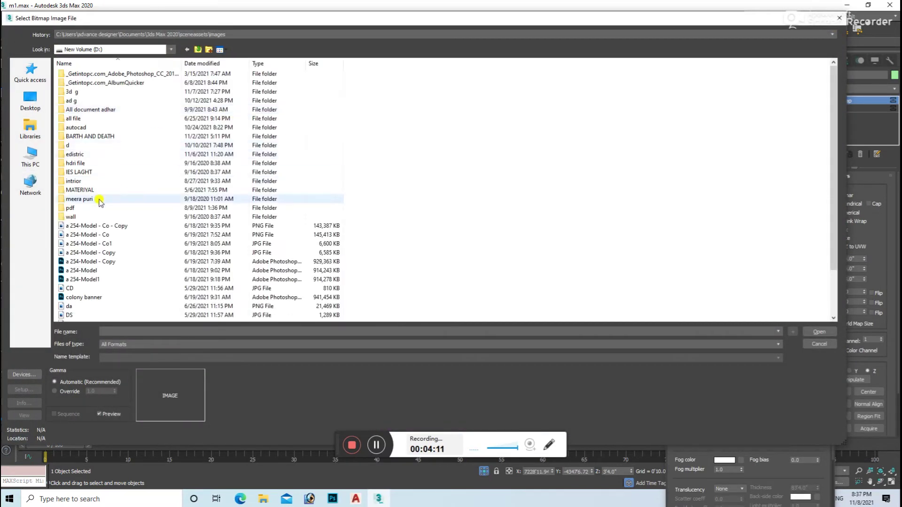
pyautogui.doubleClick(99, 214)
pyautogui.click(198, 49)
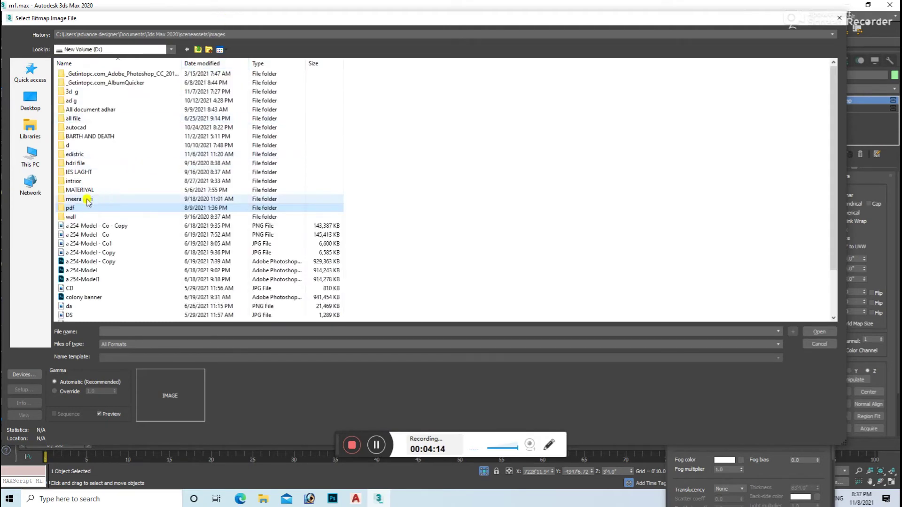
pyautogui.doubleClick(84, 221)
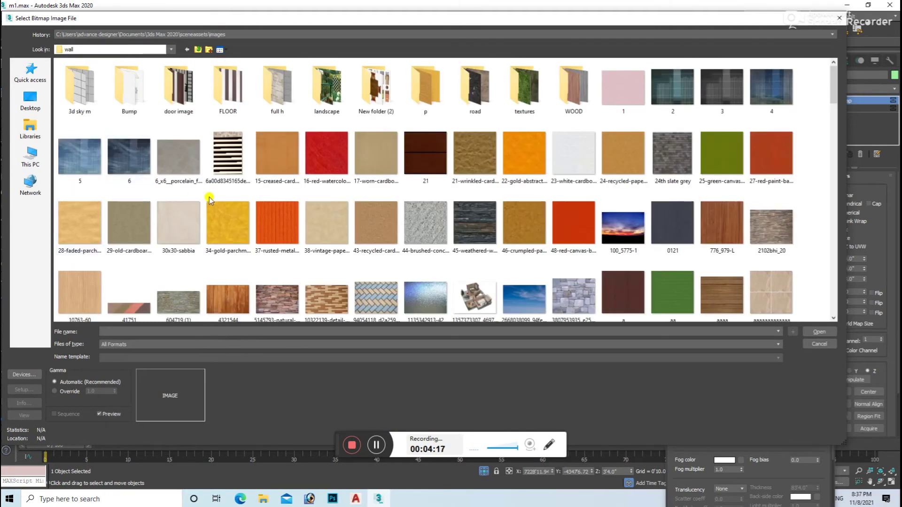
pyautogui.doubleClick(178, 87)
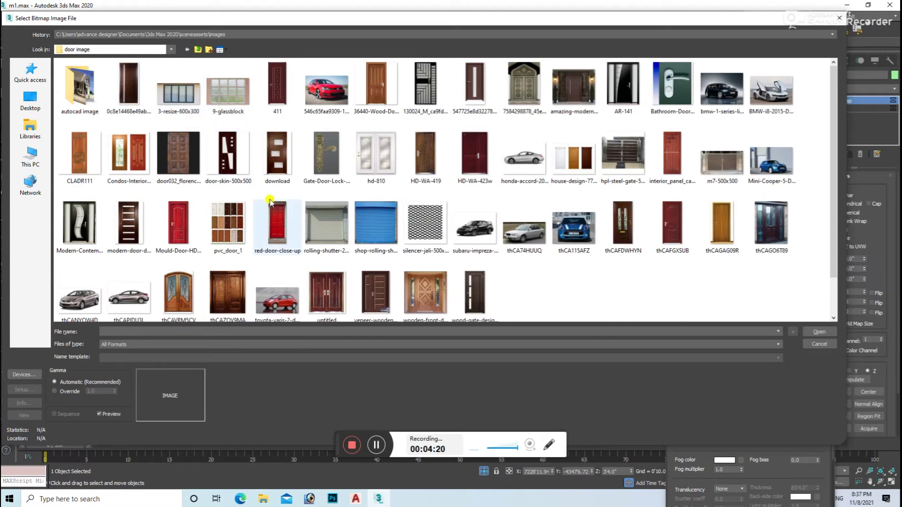
pyautogui.click(79, 153)
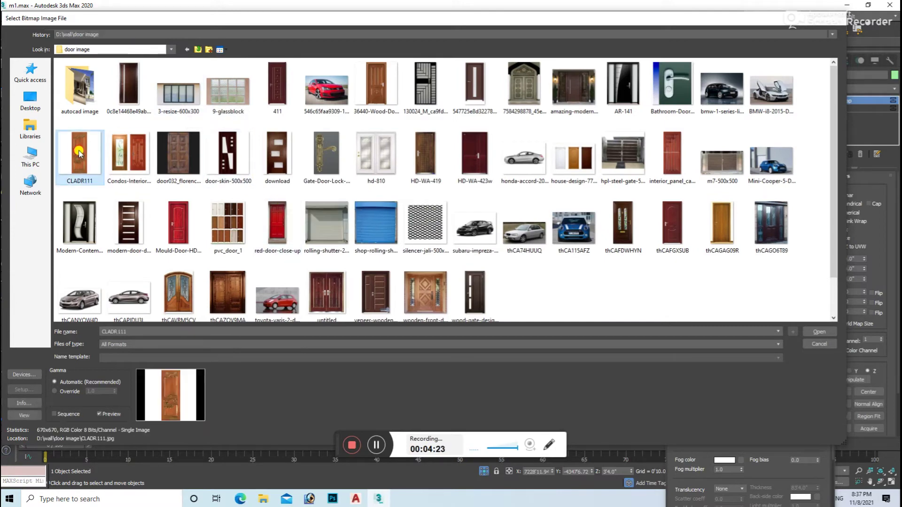
pyautogui.doubleClick(79, 153)
# Step: Assign the door material to the pink panel, show it shaded, and add UVW mapping
pyautogui.click(701, 282)
pyautogui.click(787, 283)
pyautogui.click(877, 89)
pyautogui.press('u')
pyautogui.click(834, 387)
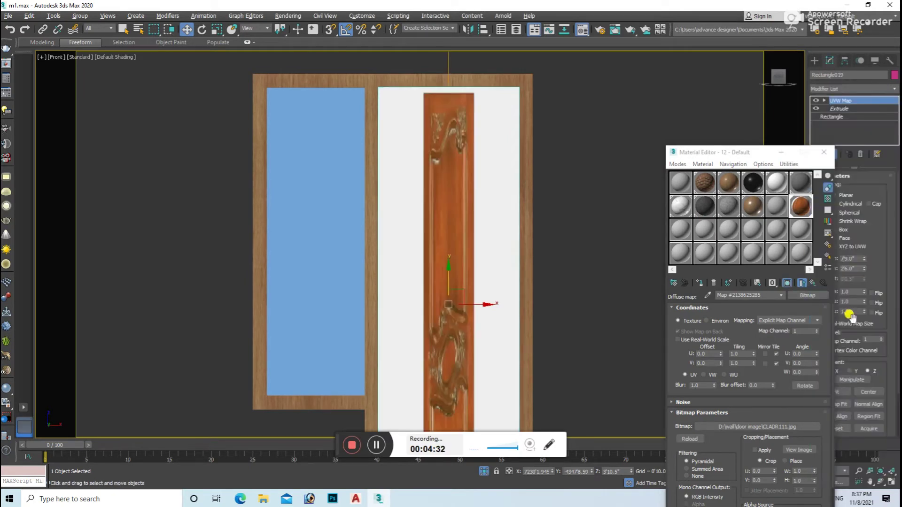
# Step: Crop the CLADR111 image to just the carved door and apply the crop
pyautogui.click(799, 450)
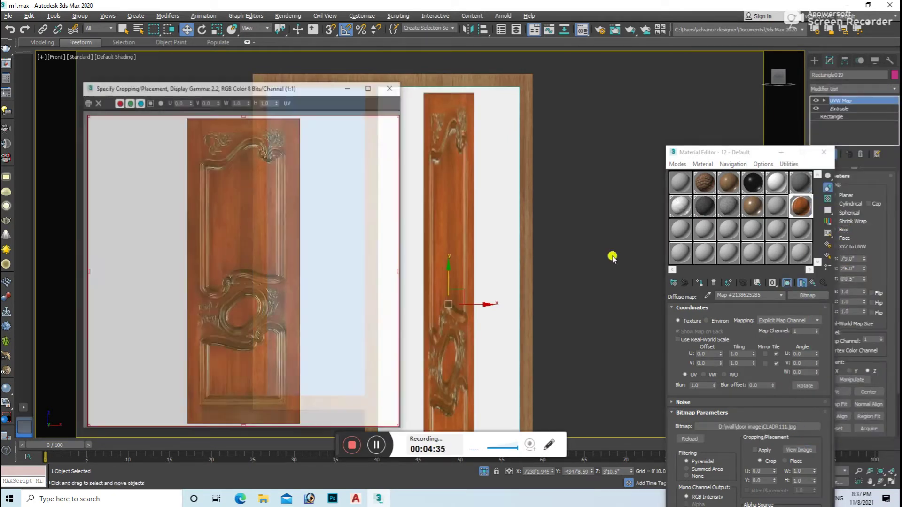
pyautogui.moveTo(88, 114); pyautogui.dragTo(184, 114)
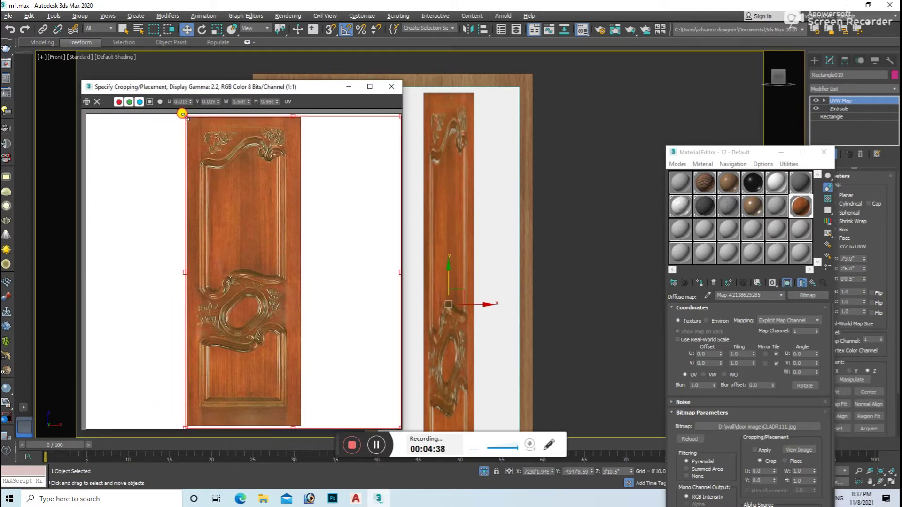
pyautogui.moveTo(397, 426); pyautogui.dragTo(311, 421)
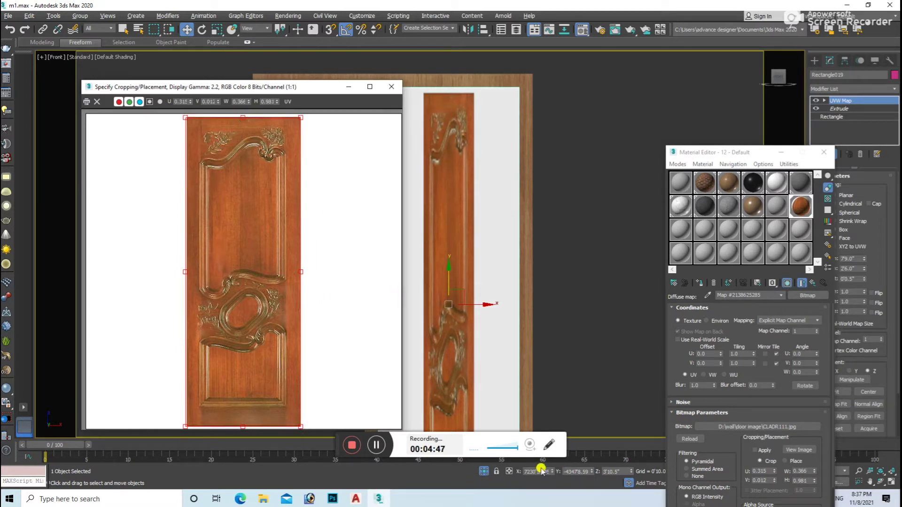
pyautogui.click(748, 450)
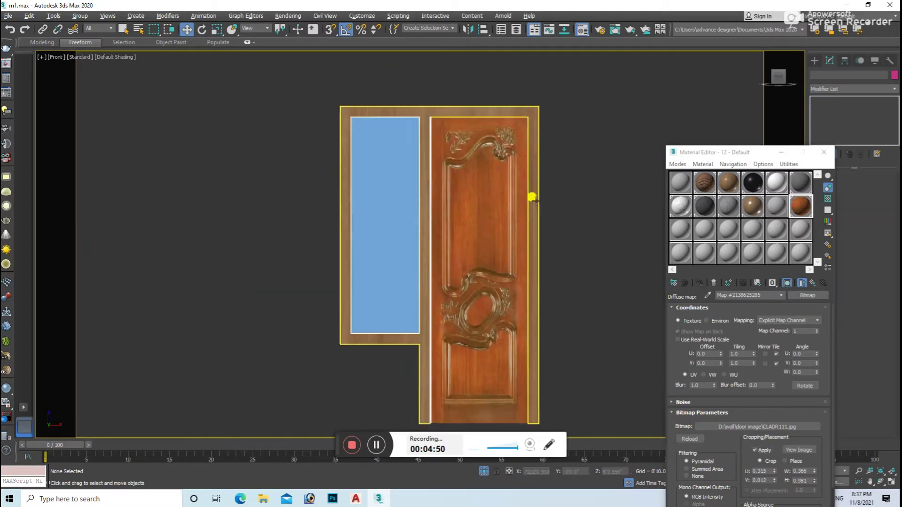
# Step: Refine the door-image crop, then select the blue panel and an empty material slot
pyautogui.click(790, 450)
pyautogui.moveTo(186, 271); pyautogui.dragTo(187, 271)
pyautogui.click(392, 87)
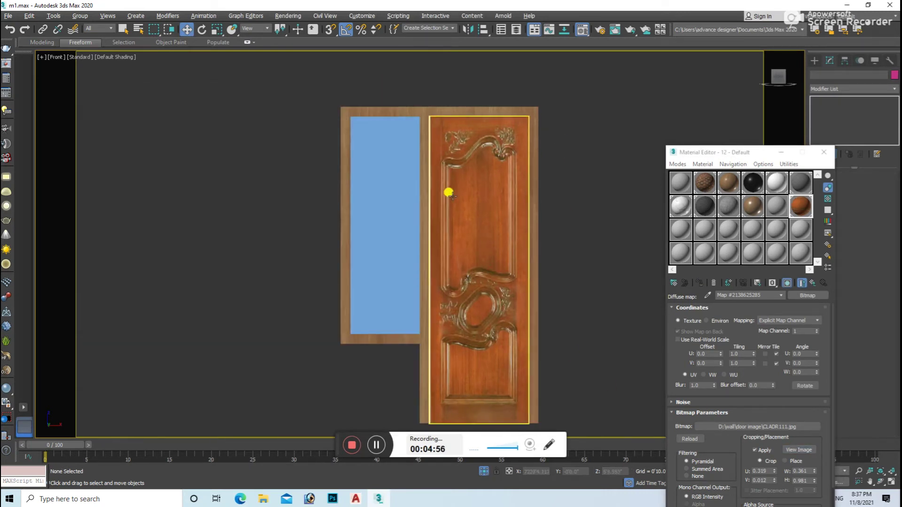
pyautogui.click(410, 181)
pyautogui.click(680, 230)
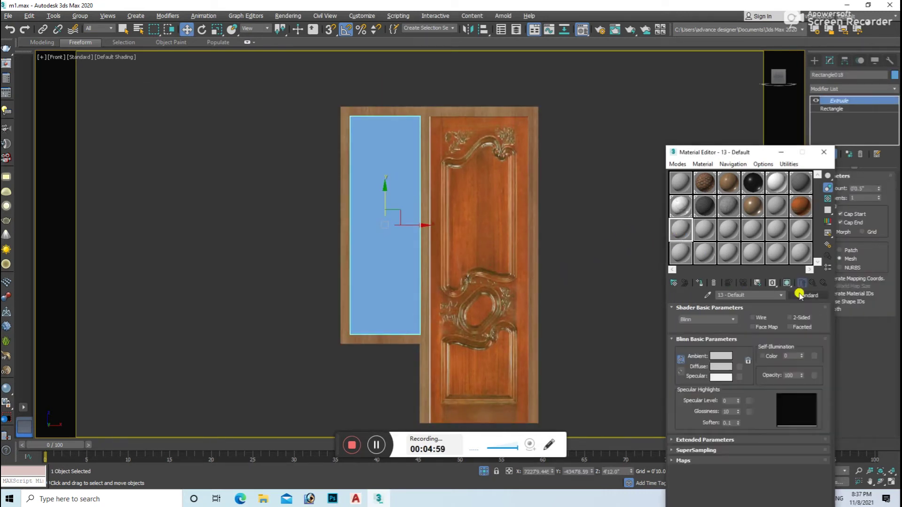
# Step: Make the new slot a VRayMtl with a black Diffuse colour
pyautogui.click(807, 295)
pyautogui.scroll(-2, 382, 344)
pyautogui.doubleClick(378, 347)
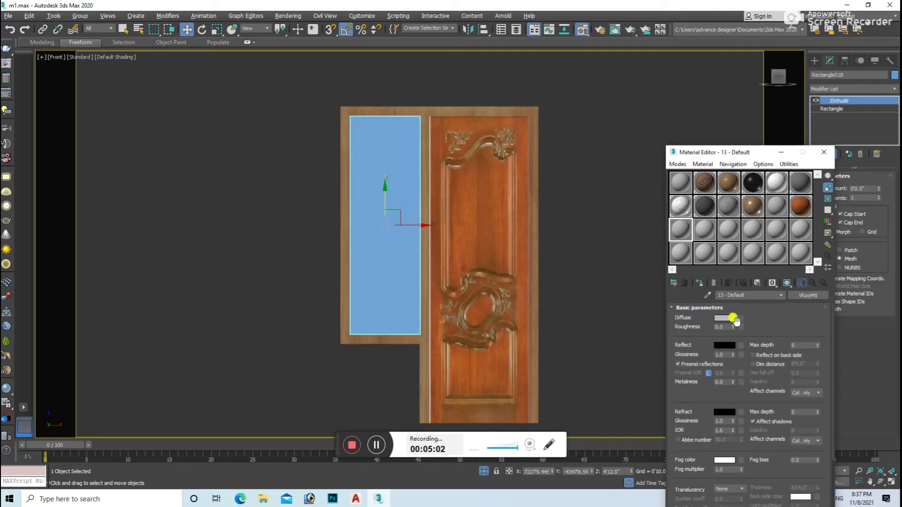
pyautogui.click(724, 318)
pyautogui.moveTo(336, 108); pyautogui.dragTo(310, 109)
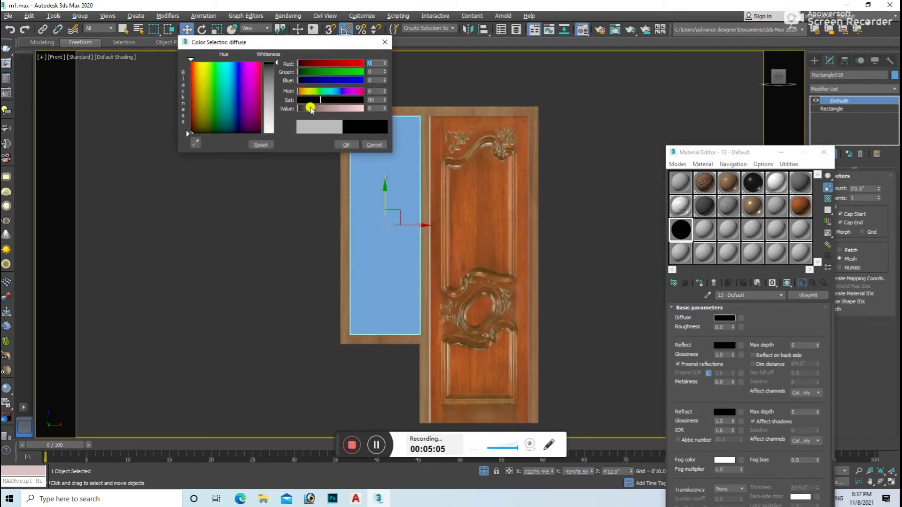
pyautogui.click(336, 145)
# Step: Set Reflect to grey and Refract to white, then apply the glass to the blue panel
pyautogui.click(724, 345)
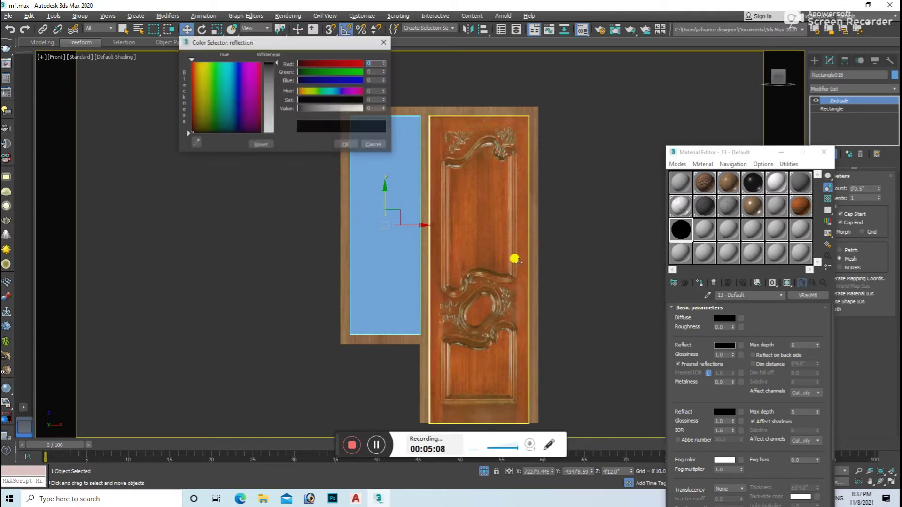
pyautogui.click(345, 144)
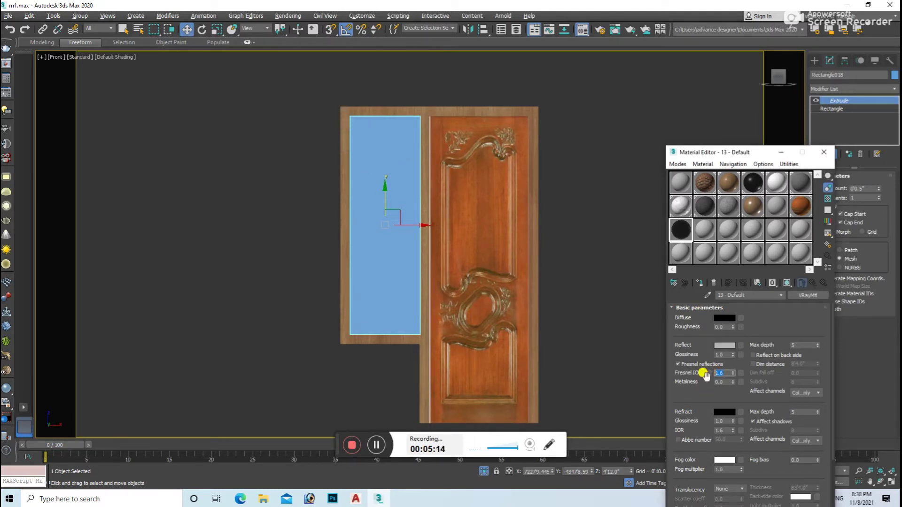
pyautogui.click(724, 412)
pyautogui.moveTo(332, 115); pyautogui.dragTo(366, 115)
pyautogui.click(345, 144)
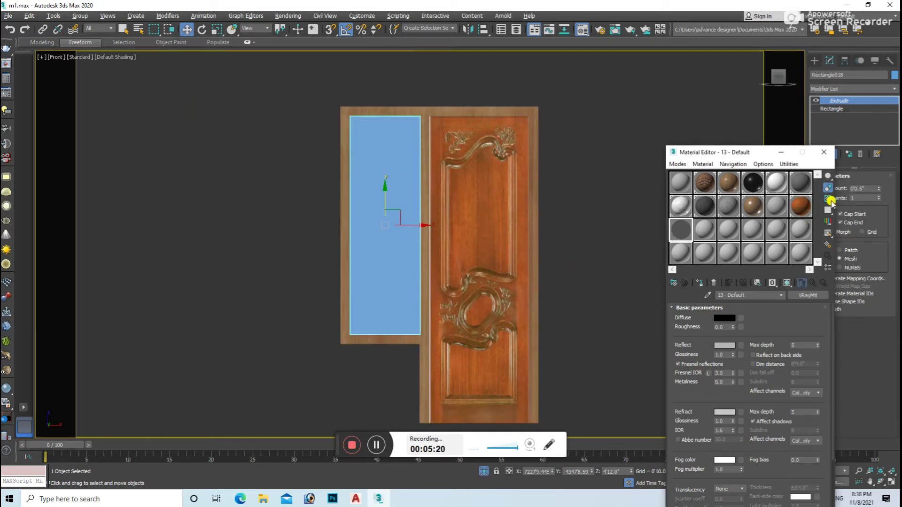
pyautogui.moveTo(688, 232); pyautogui.dragTo(394, 304)
# Step: Select the carved door, glass panel and frame together for grouping
pyautogui.click(430, 277)
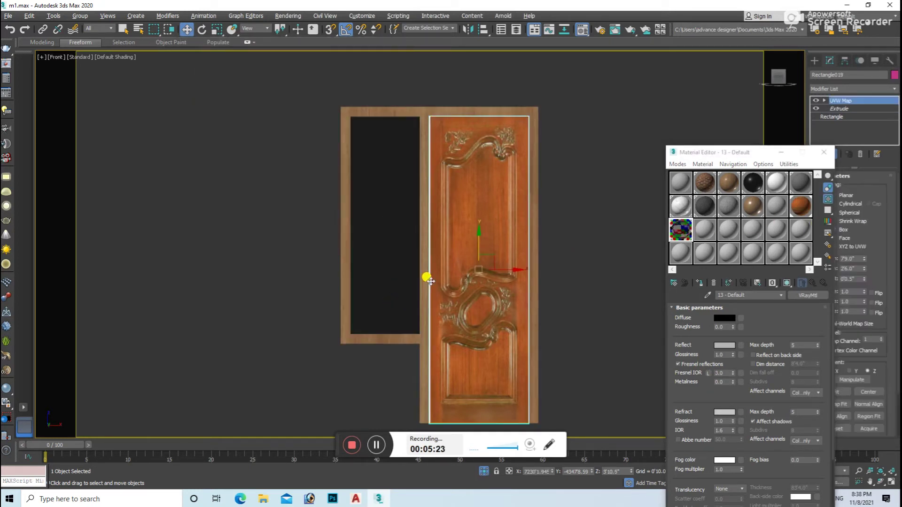
pyautogui.scroll(-2, 442, 274)
pyautogui.hotkey('ctrl', 'a')
pyautogui.keyDown('alt'); pyautogui.moveTo(429, 268); pyautogui.dragTo(427, 305, button='middle'); pyautogui.keyUp('alt')
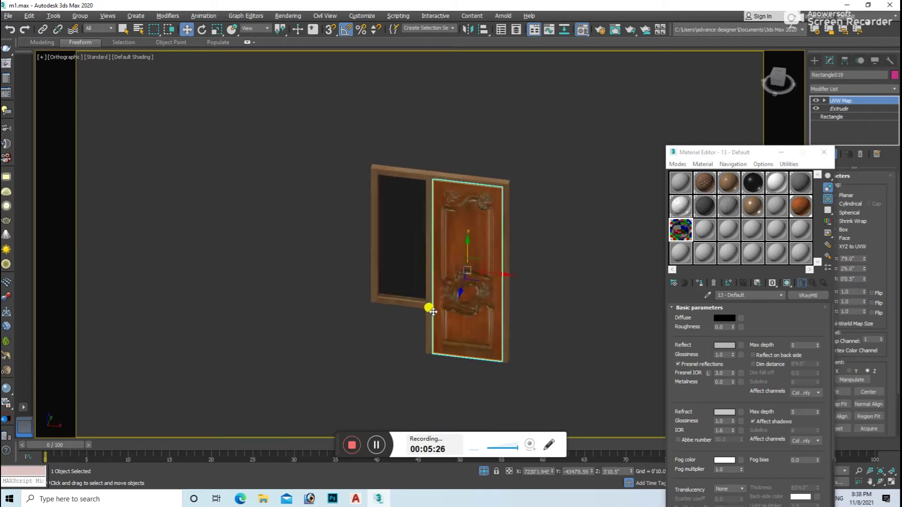
pyautogui.scroll(-3, 483, 296)
pyautogui.click(80, 16)
pyautogui.click(87, 26)
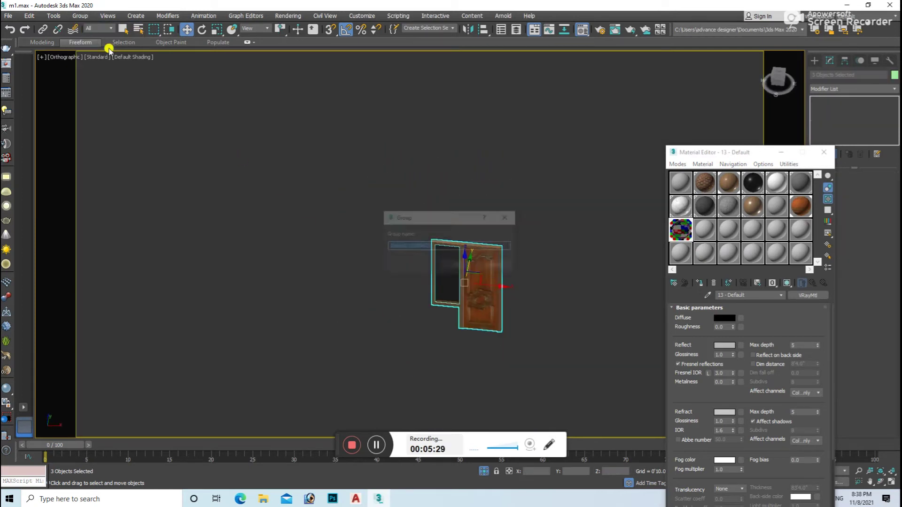
# Step: Confirm the door group, switch to the bedroom camera, and run a test render
pyautogui.click(444, 264)
pyautogui.press('c')
pyautogui.doubleClick(417, 187)
pyautogui.press('c')
pyautogui.doubleClick(417, 181)
pyautogui.click(412, 256)
pyautogui.hotkey('shift', 'q')
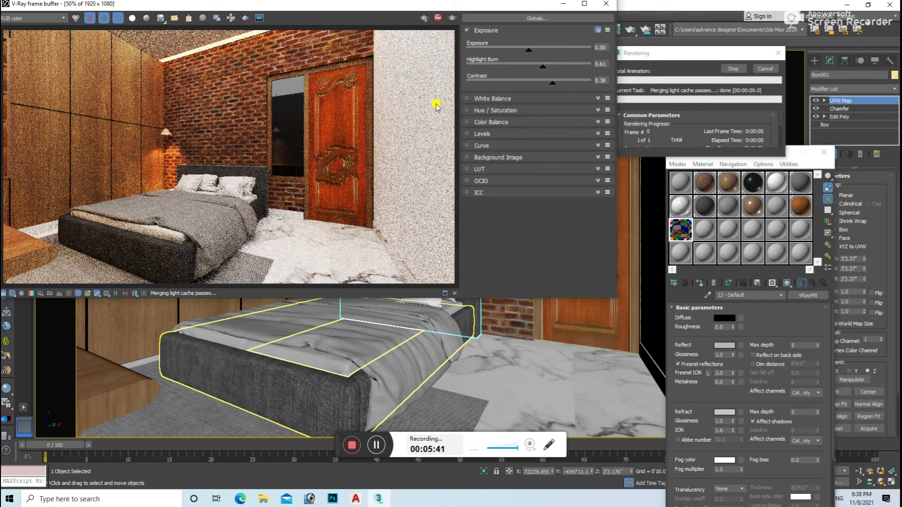
# Step: Close the render and V-Ray messages, go to Top view, and close the Material Editor
pyautogui.click(606, 4)
pyautogui.click(352, 284)
pyautogui.press('t')
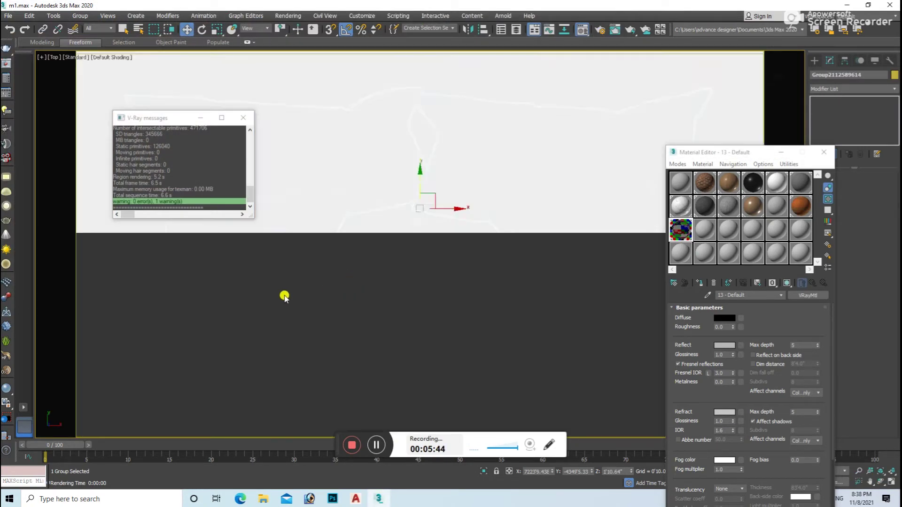
pyautogui.scroll(-3, 284, 296)
pyautogui.click(359, 239)
pyautogui.click(243, 117)
pyautogui.click(823, 155)
# Step: Create a VRaySun in Top view aimed at the house, accepting the sky environment
pyautogui.click(815, 62)
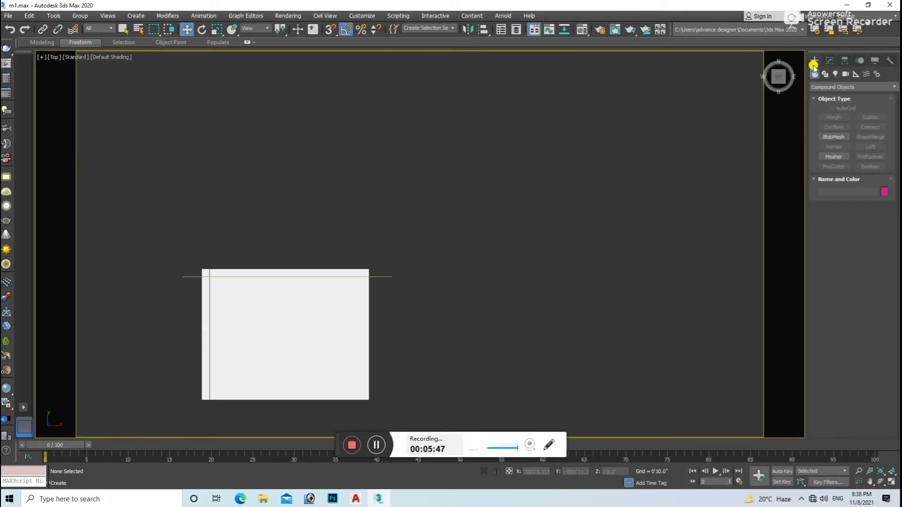
pyautogui.click(834, 74)
pyautogui.click(852, 87)
pyautogui.click(828, 115)
pyautogui.click(871, 127)
pyautogui.moveTo(494, 128); pyautogui.dragTo(304, 264)
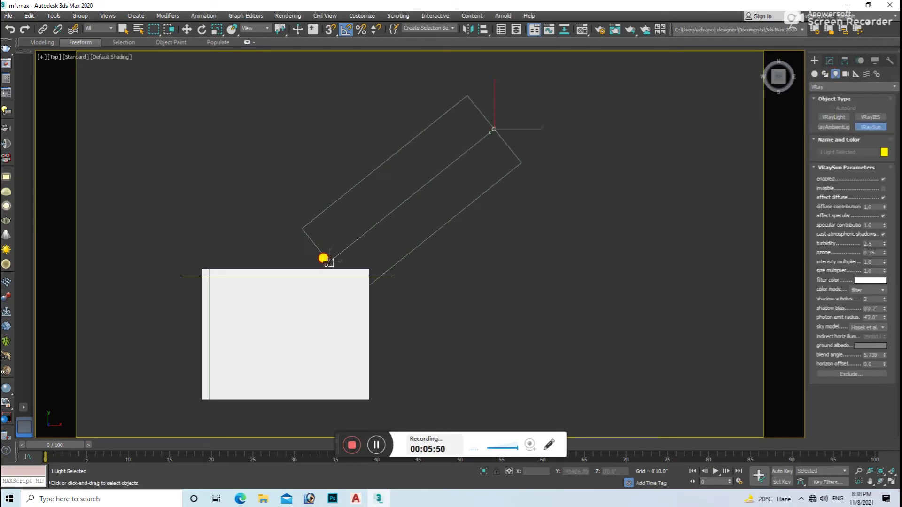
pyautogui.click(469, 278)
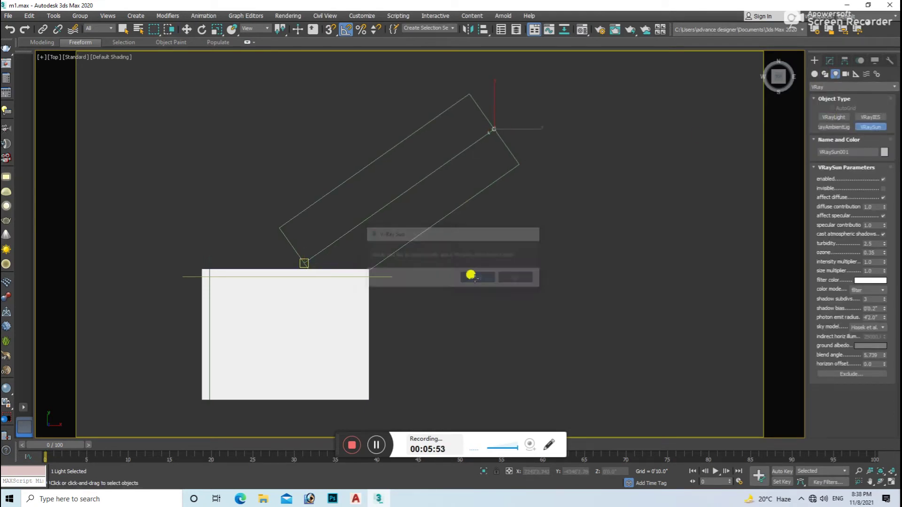
# Step: Move the VRaySun high above the house
pyautogui.press('w')
pyautogui.keyDown('alt'); pyautogui.moveTo(480, 246); pyautogui.dragTo(453, 223, button='middle'); pyautogui.keyUp('alt')
pyautogui.moveTo(504, 207); pyautogui.dragTo(504, 61)
pyautogui.moveTo(504, 61); pyautogui.dragTo(504, 223, button='middle')
pyautogui.moveTo(493, 221); pyautogui.dragTo(502, 153)
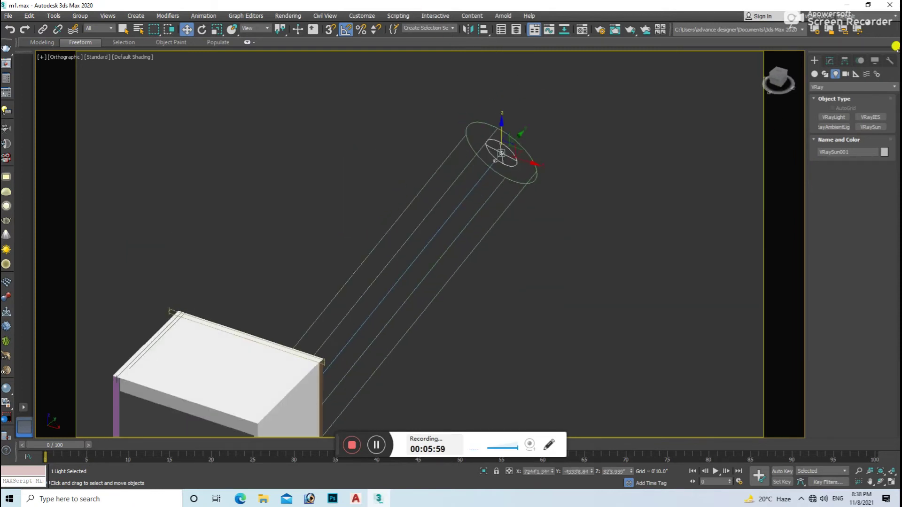
pyautogui.click(830, 60)
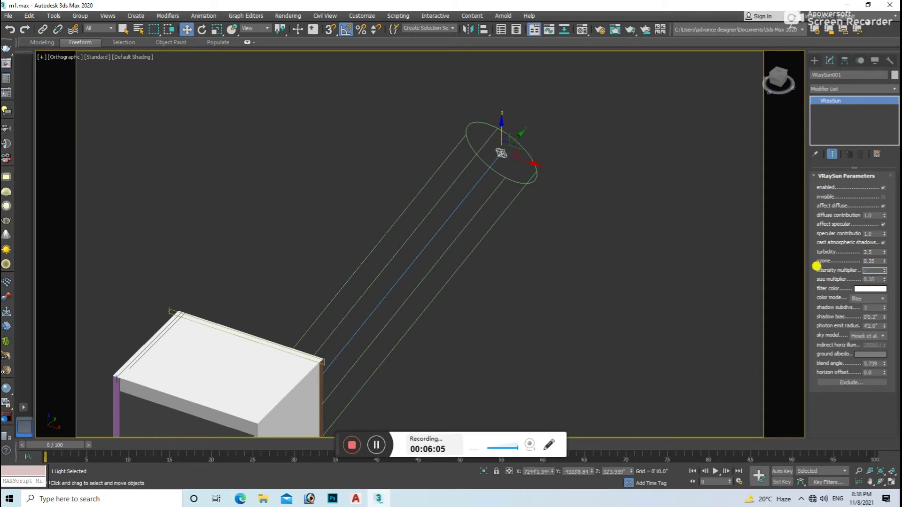
# Step: Render the bedroom camera view with the new sunlight
pyautogui.click(612, 253)
pyautogui.press('c')
pyautogui.doubleClick(416, 183)
pyautogui.hotkey('shift', 'q')
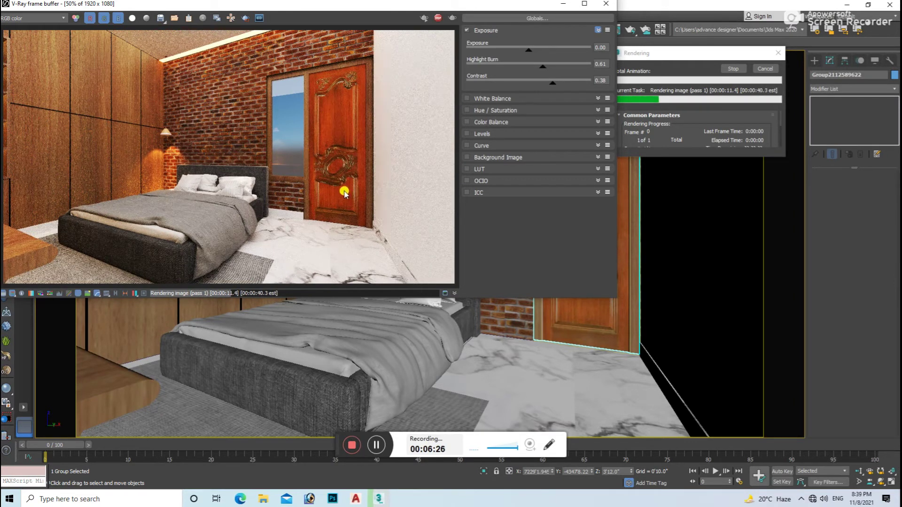
# Step: Re-render the VRayCam001 view with sunlight and close the frame buffer
pyautogui.click(602, 5)
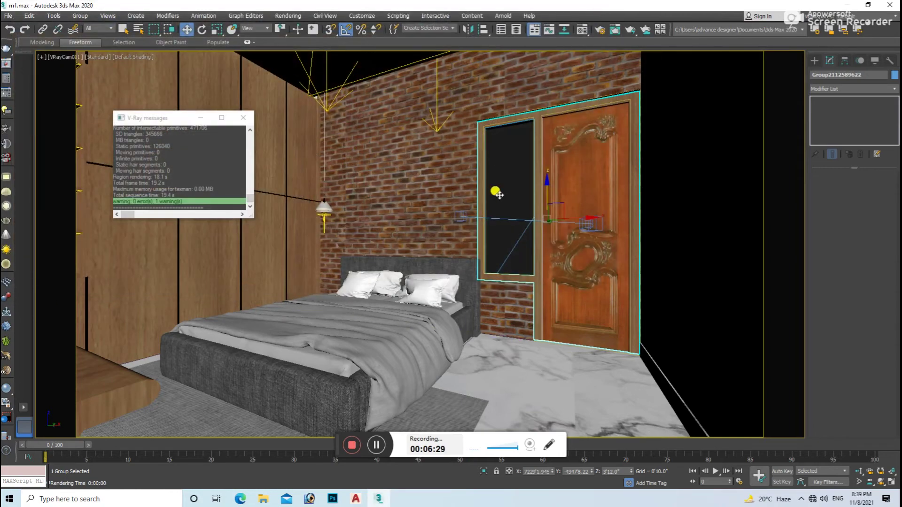
pyautogui.click(573, 141)
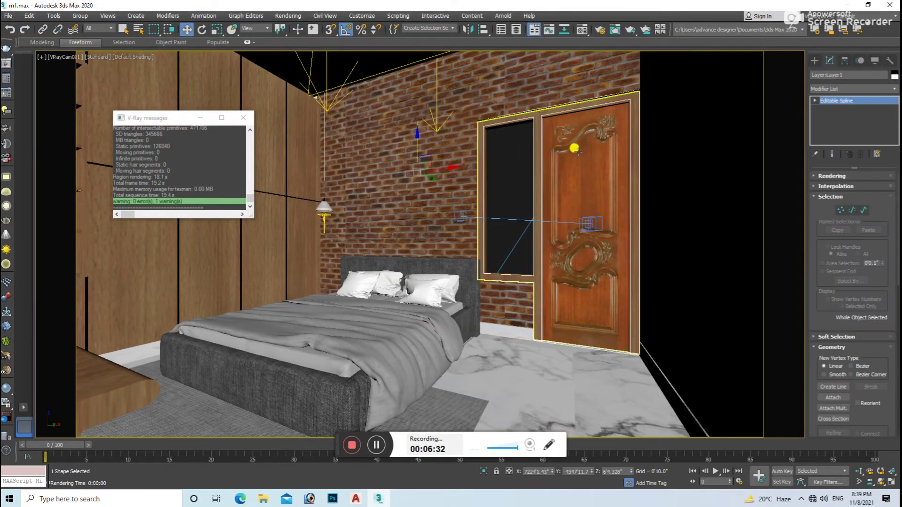
pyautogui.press('t')
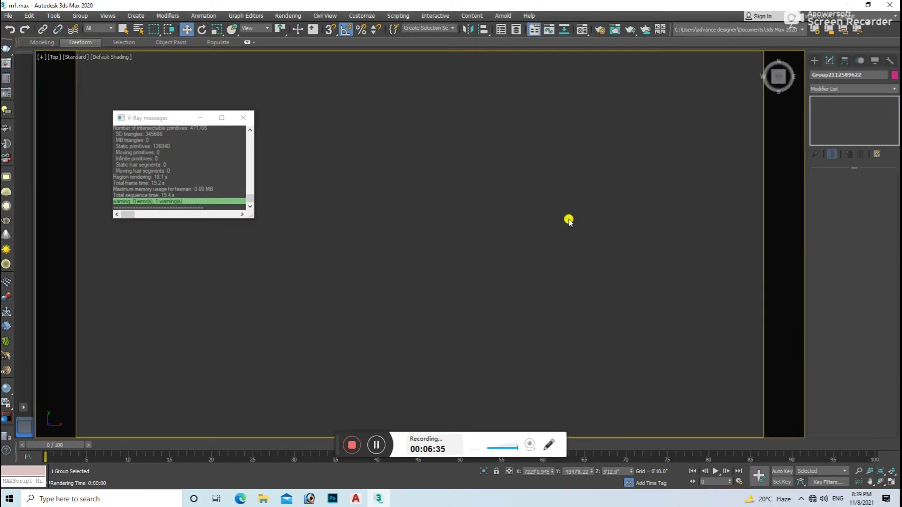
pyautogui.press('c')
pyautogui.doubleClick(429, 183)
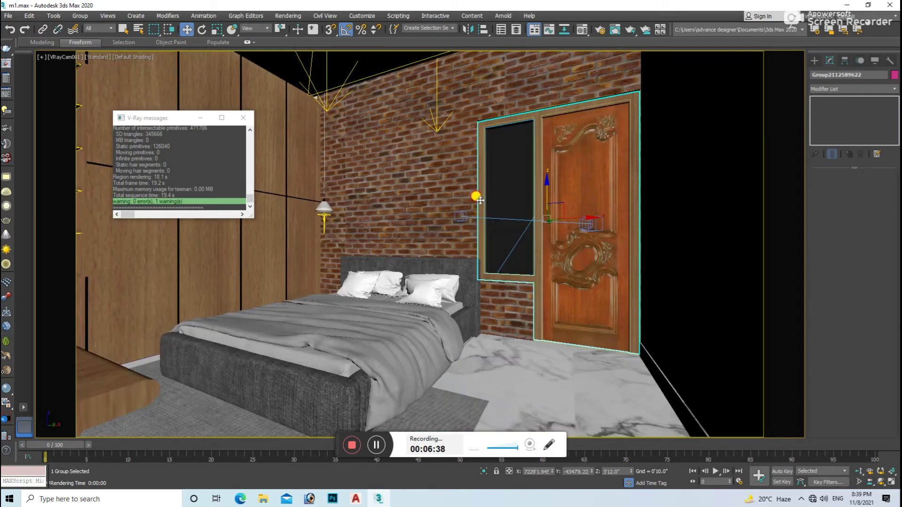
pyautogui.hotkey('shift', 'q')
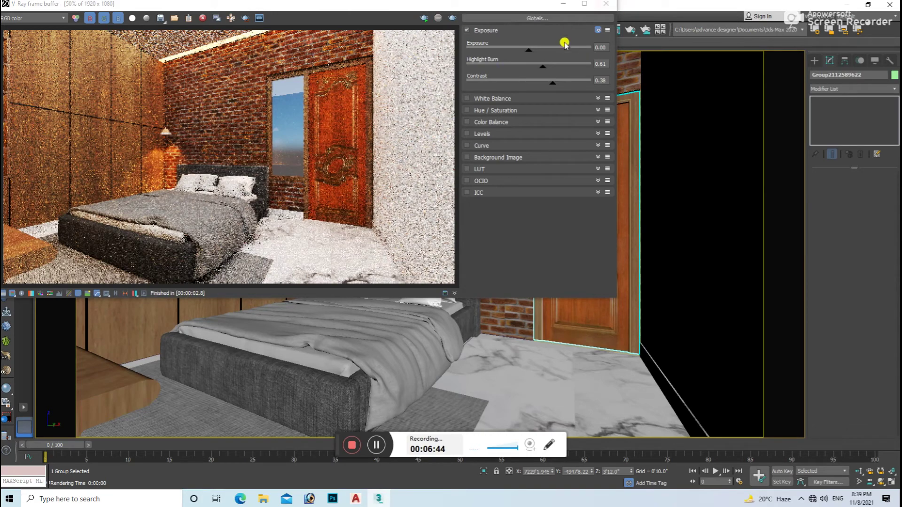
pyautogui.click(605, 5)
# Step: Switch to VRayCam002, select the blank wall panel, and pick the carved door material
pyautogui.press('c')
pyautogui.doubleClick(421, 188)
pyautogui.click(274, 219)
pyautogui.press('m')
pyautogui.click(243, 117)
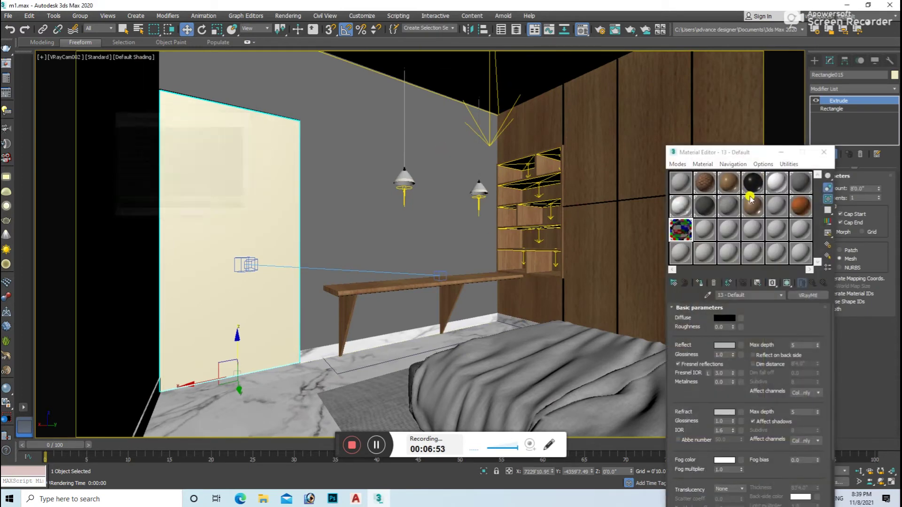
# Step: Give the wall panel the door material, shown in the viewport, with mapping added
pyautogui.click(680, 230)
pyautogui.click(699, 282)
pyautogui.click(851, 89)
pyautogui.scroll(-10, 853, 202)
pyautogui.click(832, 386)
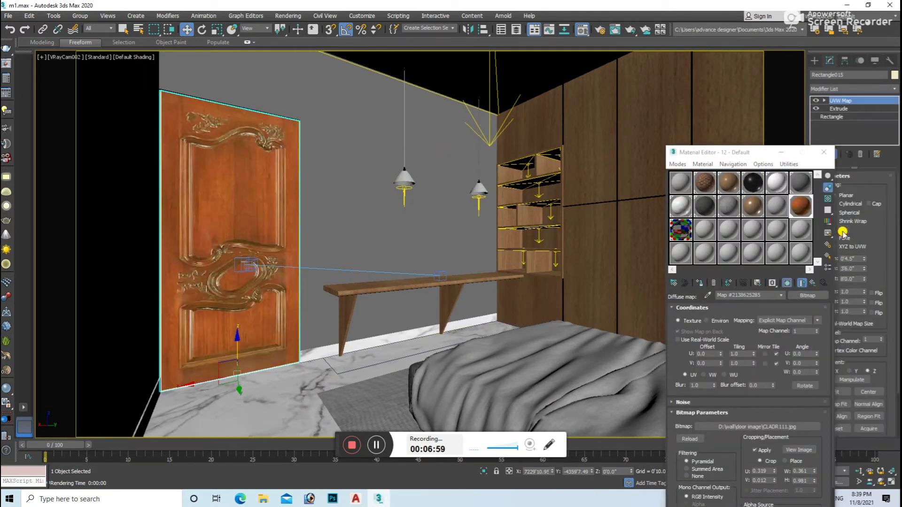
pyautogui.click(823, 152)
# Step: In Front view, draw a four-point Line outlining the door opening
pyautogui.press('f')
pyautogui.click(625, 203)
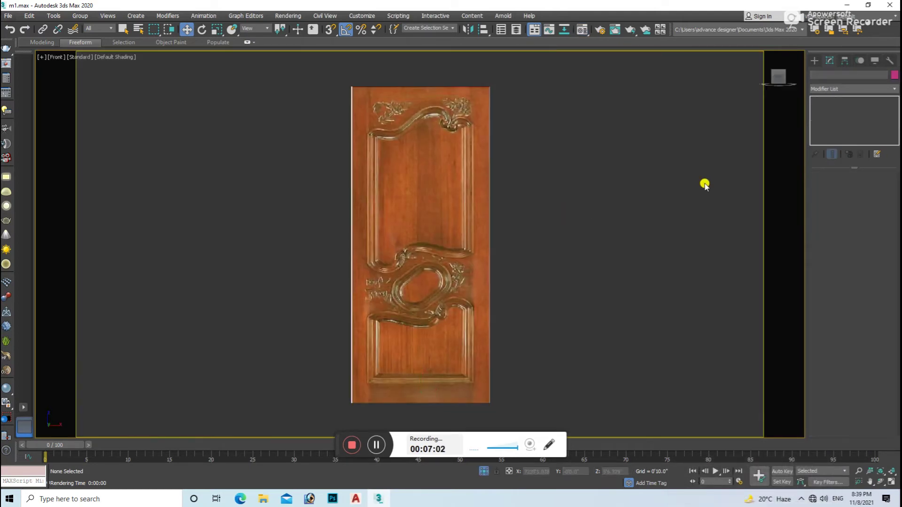
pyautogui.click(815, 60)
pyautogui.click(823, 73)
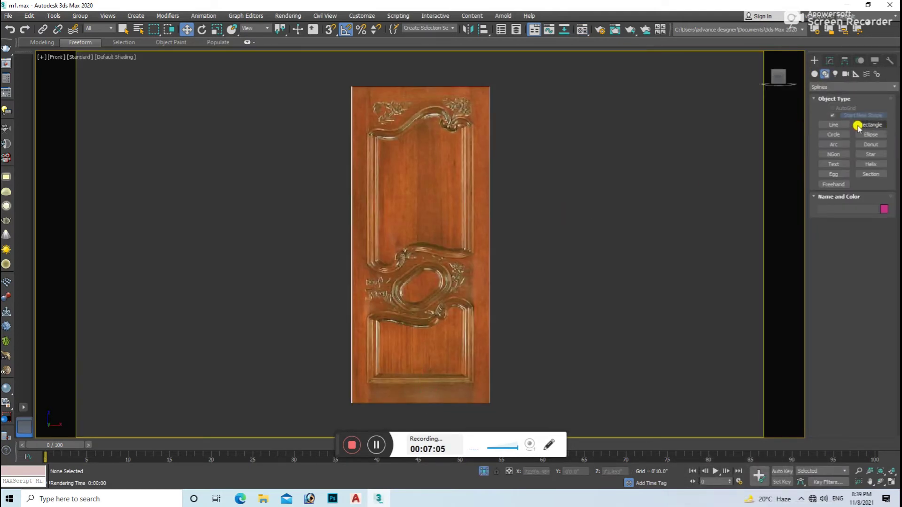
pyautogui.click(834, 125)
pyautogui.click(351, 403)
pyautogui.click(351, 86)
pyautogui.click(489, 86)
pyautogui.click(490, 403)
pyautogui.rightClick(487, 401)
# Step: Make the line renderable with a 3" x 3" rectangular profile
pyautogui.click(830, 60)
pyautogui.click(832, 176)
pyautogui.click(830, 193)
pyautogui.click(836, 272)
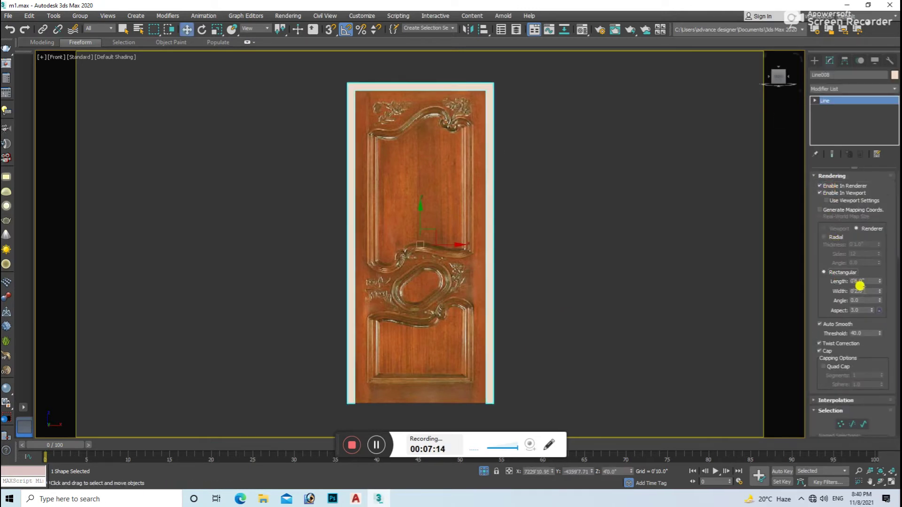
pyautogui.click(863, 281)
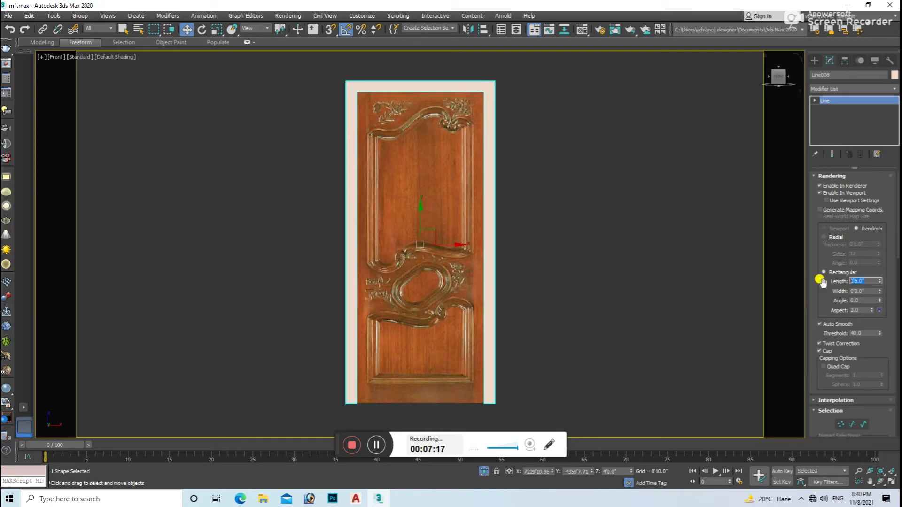
pyautogui.write('3')
pyautogui.press('Return')
# Step: Convert the frame to Editable Poly and select a group of its vertices
pyautogui.rightClick(515, 217)
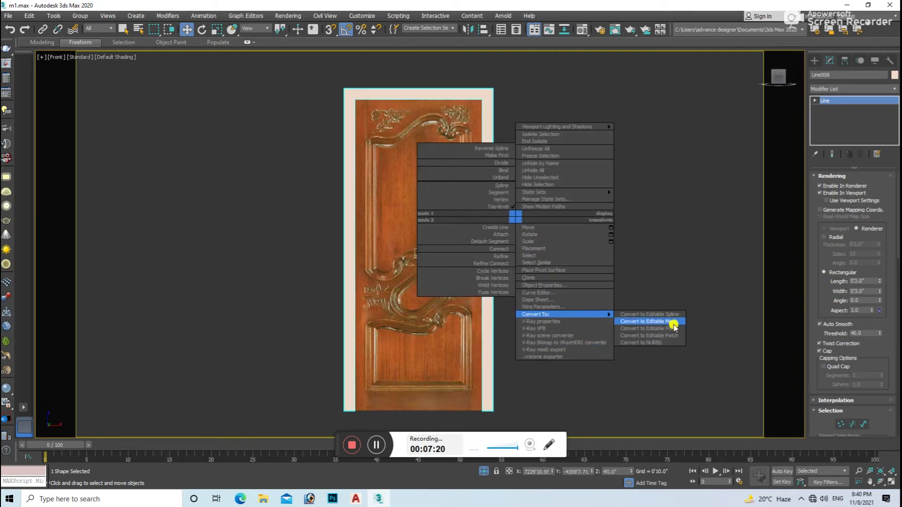
pyautogui.click(674, 329)
pyautogui.click(825, 197)
pyautogui.scroll(-5, 499, 271)
pyautogui.moveTo(568, 131); pyautogui.dragTo(517, 343)
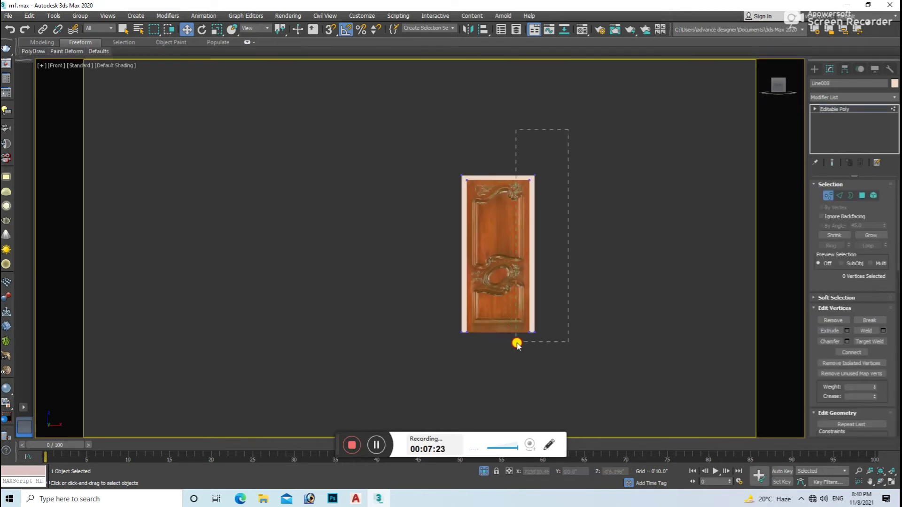
pyautogui.press('F3')
# Step: Move the frame's top vertices slightly down and check the frame in 3D
pyautogui.scroll(10, 550, 266)
pyautogui.scroll(-5, 514, 232)
pyautogui.scroll(5, 456, 169)
pyautogui.moveTo(505, 154); pyautogui.dragTo(510, 162)
pyautogui.scroll(-5, 407, 365)
pyautogui.scroll(8, 413, 244)
pyautogui.scroll(1, 426, 250)
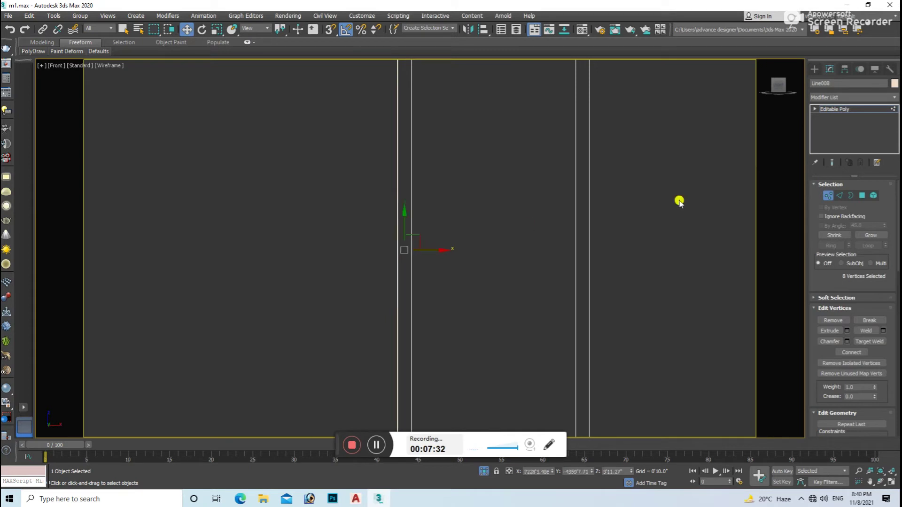
pyautogui.click(827, 195)
pyautogui.scroll(-3, 510, 182)
pyautogui.scroll(2, 399, 161)
pyautogui.keyDown('alt'); pyautogui.moveTo(399, 161); pyautogui.dragTo(427, 248, button='middle'); pyautogui.keyUp('alt')
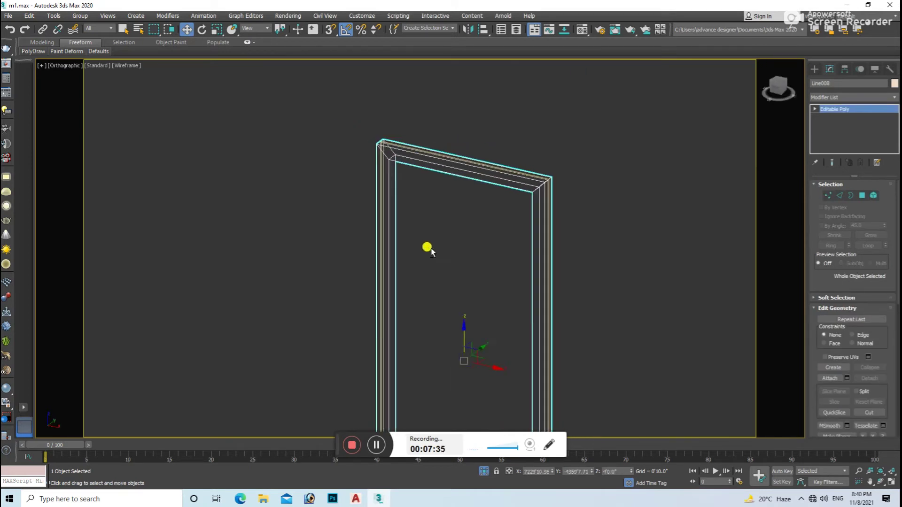
# Step: Scale the door's UVW mapping gizmo narrower so the texture fits inside the frame
pyautogui.click(554, 186)
pyautogui.scroll(5, 554, 185)
pyautogui.click(514, 161)
pyautogui.press('f')
pyautogui.press('z')
pyautogui.press('r')
pyautogui.moveTo(459, 409); pyautogui.dragTo(454, 409)
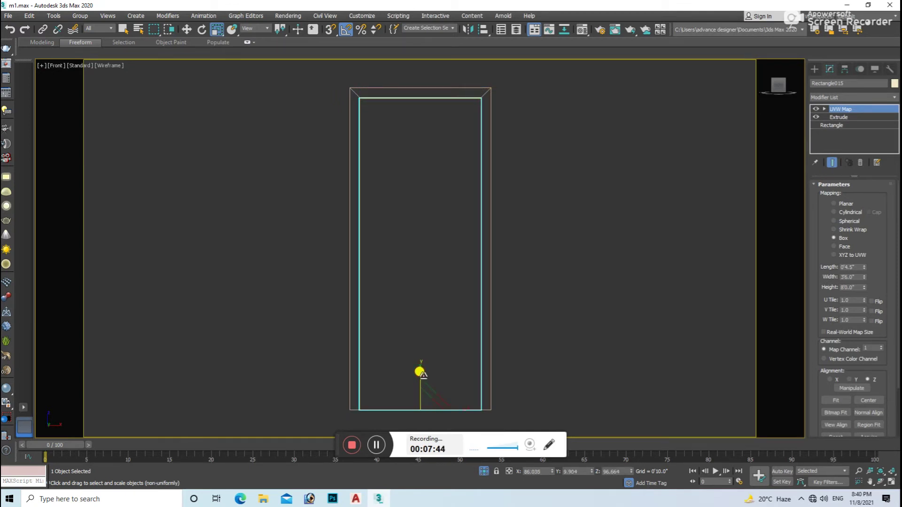
pyautogui.press('w')
pyautogui.keyDown('alt'); pyautogui.moveTo(420, 373); pyautogui.dragTo(451, 342, button='middle'); pyautogui.keyUp('alt')
# Step: End isolation to show the whole room and view through VRayCam001
pyautogui.click(627, 229)
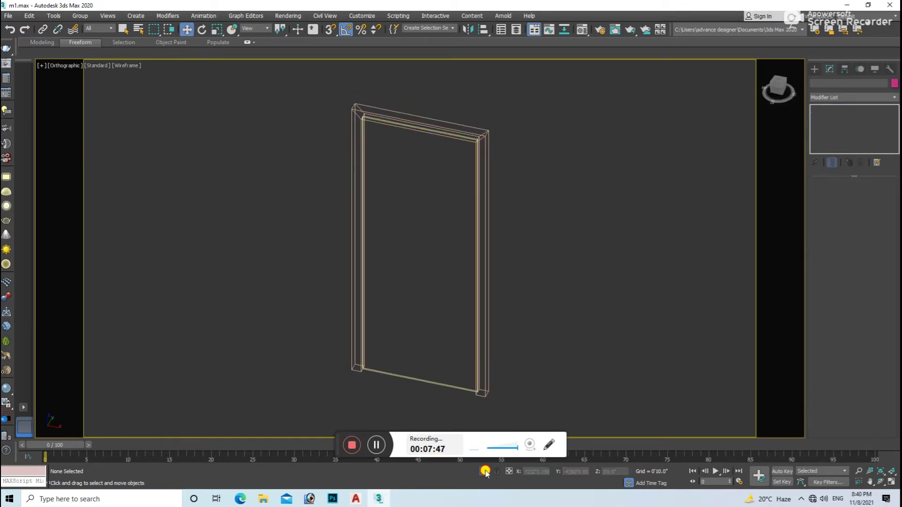
pyautogui.click(484, 471)
pyautogui.press('c')
pyautogui.doubleClick(431, 191)
pyautogui.click(431, 204)
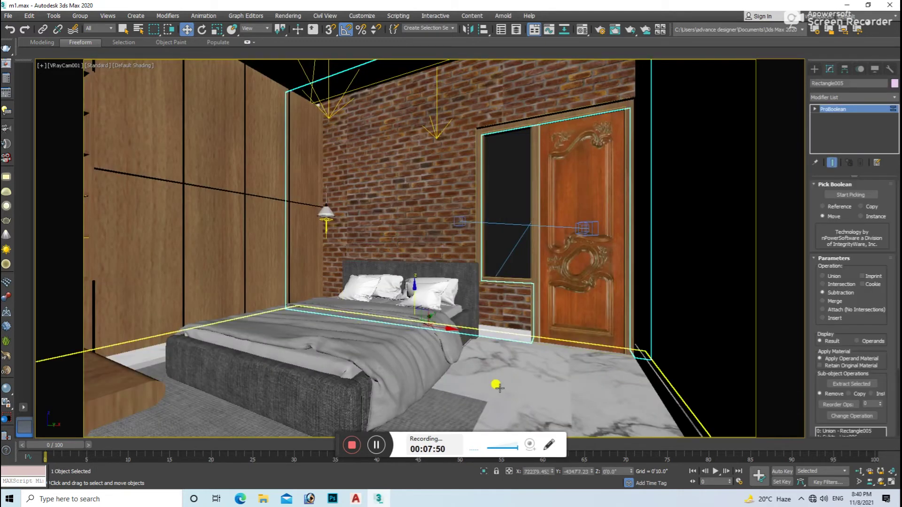
# Step: Render VRayCam001, then load the wall's white material into the Material Editor
pyautogui.hotkey('shift', 'q')
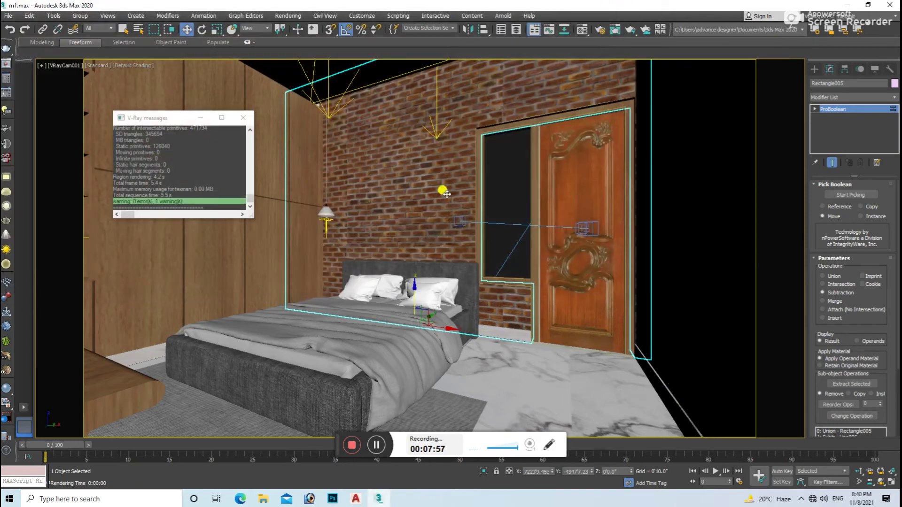
pyautogui.press('u')
pyautogui.click(614, 306)
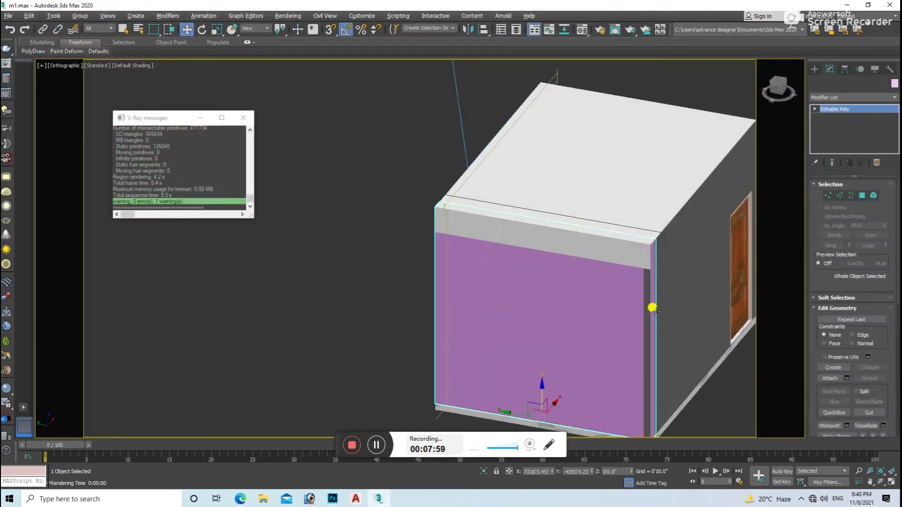
pyautogui.scroll(5, 594, 316)
pyautogui.press('m')
pyautogui.click(686, 211)
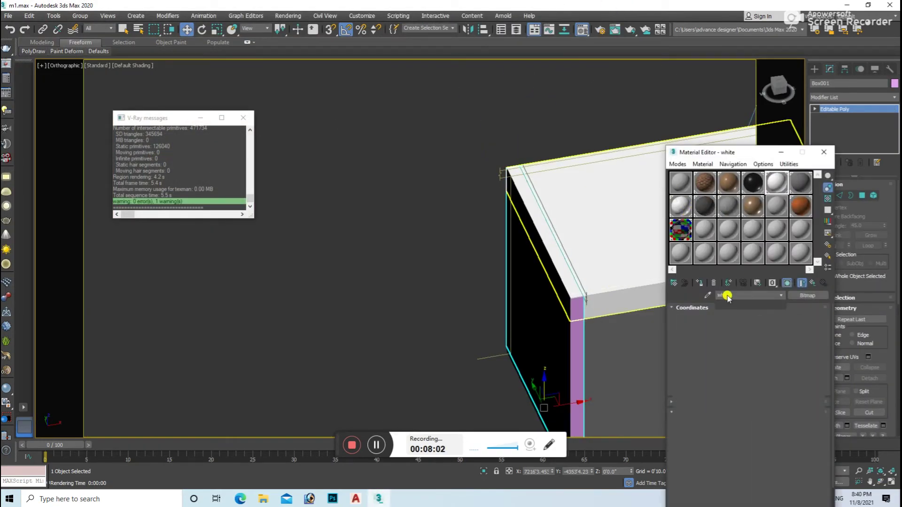
# Step: Pick up the door frame's material and add a UVW Map modifier to the frame
pyautogui.moveTo(526, 286)
pyautogui.keyDown('alt'); pyautogui.mouseDown(button='middle')
pyautogui.moveTo(672, 309)
pyautogui.moveTo(442, 304)
pyautogui.moveTo(471, 309)
pyautogui.moveTo(179, 263)
pyautogui.mouseUp(button='middle'); pyautogui.keyUp('alt')
pyautogui.scroll(3, 348, 197)
pyautogui.scroll(3, 515, 132)
pyautogui.click(513, 151)
pyautogui.click(729, 183)
pyautogui.click(894, 98)
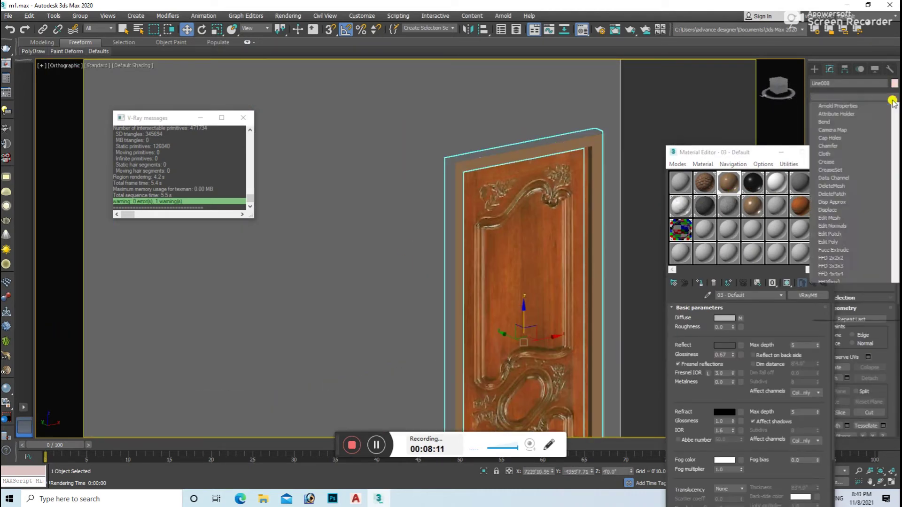
pyautogui.click(842, 388)
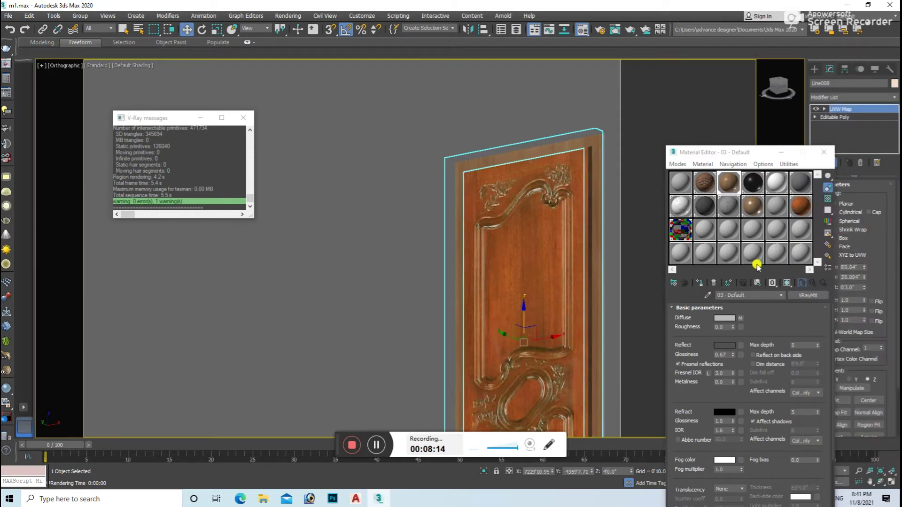
pyautogui.click(584, 268)
# Step: Render the VRayCam002 view, then list map types for the door's diffuse texture
pyautogui.press('c')
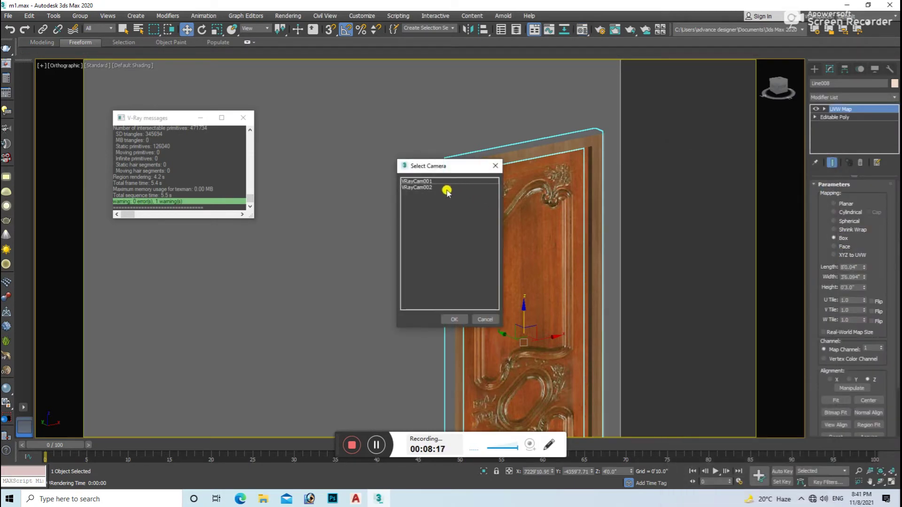
pyautogui.doubleClick(447, 188)
pyautogui.hotkey('shift', 'q')
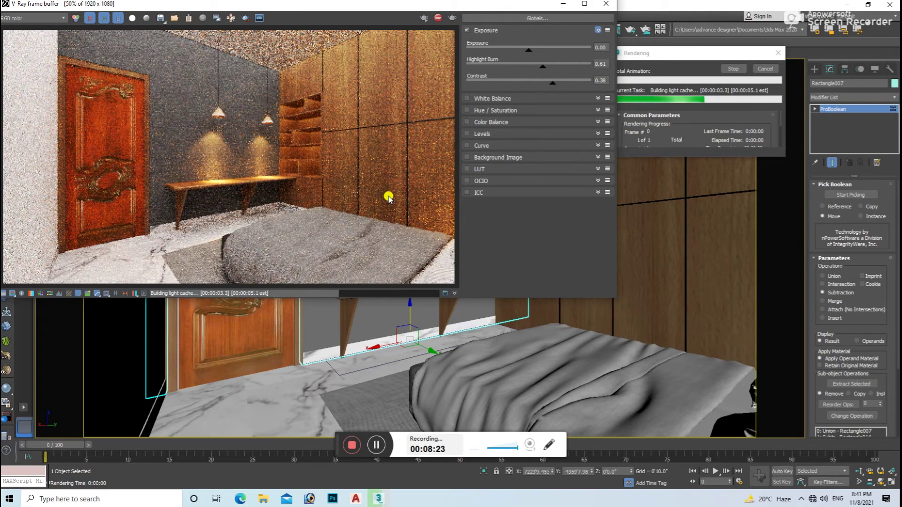
pyautogui.click(632, 230)
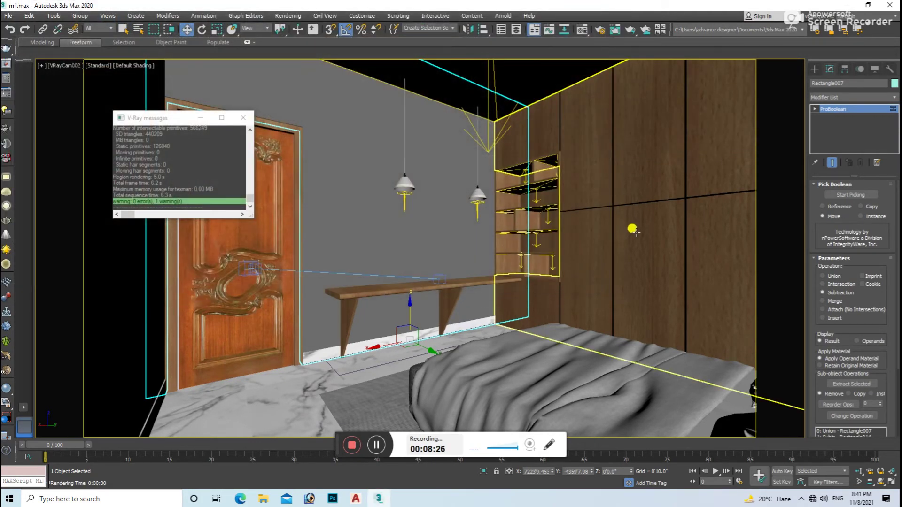
pyautogui.press('m')
pyautogui.click(805, 297)
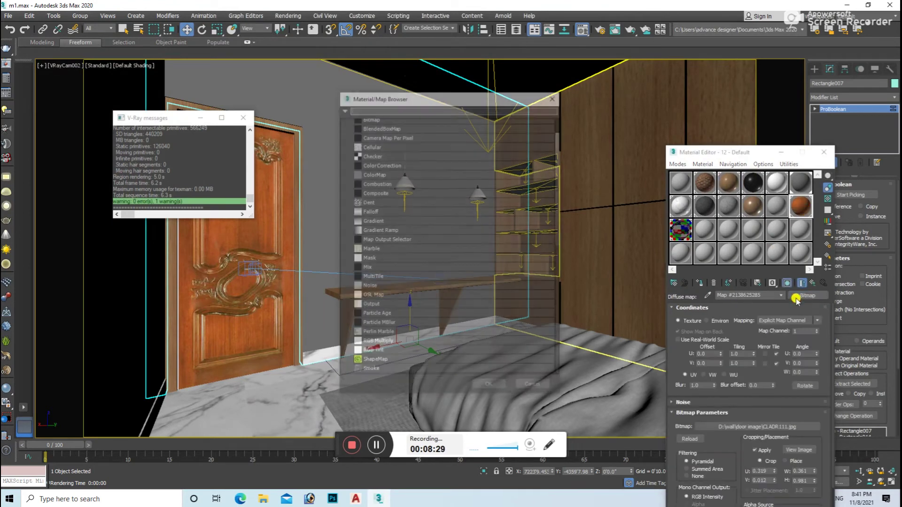
# Step: Load CLADR111.jpg as the diffuse Bitmap
pyautogui.doubleClick(373, 151)
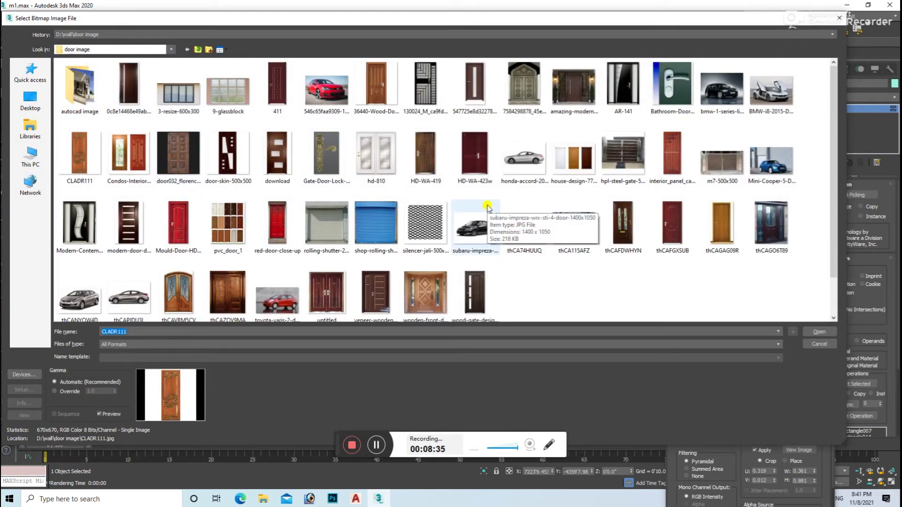
pyautogui.scroll(-1, 488, 221)
pyautogui.scroll(1, 489, 225)
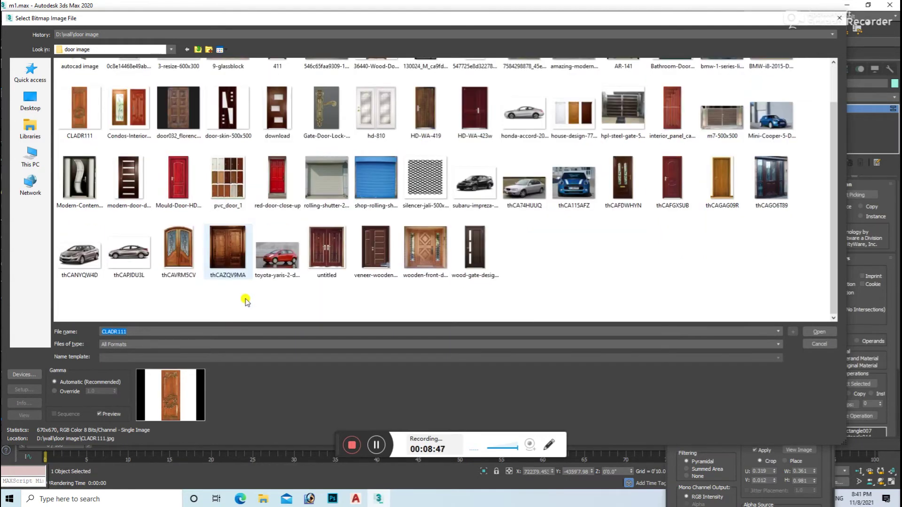
pyautogui.doubleClick(80, 143)
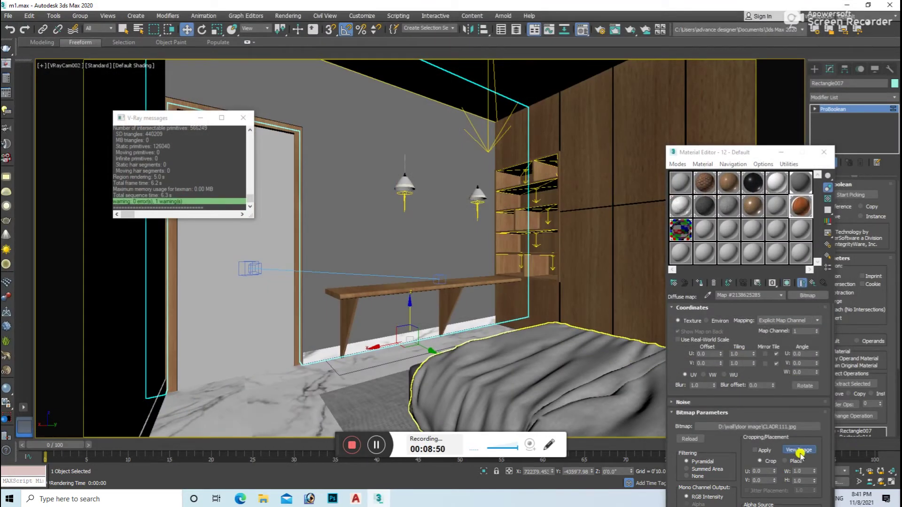
# Step: Crop the CLADR111 image to just the door, apply the crop, and re-render
pyautogui.click(800, 450)
pyautogui.moveTo(88, 117)
pyautogui.mouseDown()
pyautogui.moveTo(189, 126)
pyautogui.moveTo(184, 115)
pyautogui.mouseUp()
pyautogui.moveTo(399, 427); pyautogui.dragTo(300, 426)
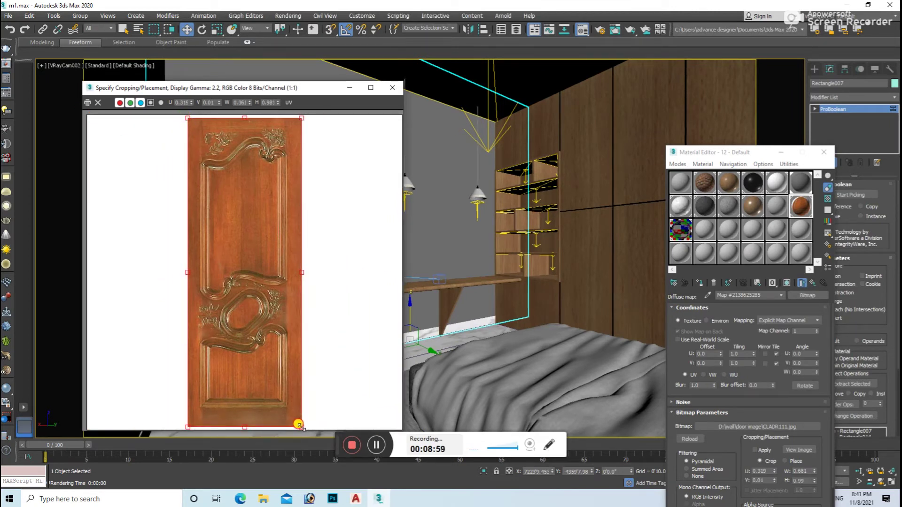
pyautogui.click(754, 450)
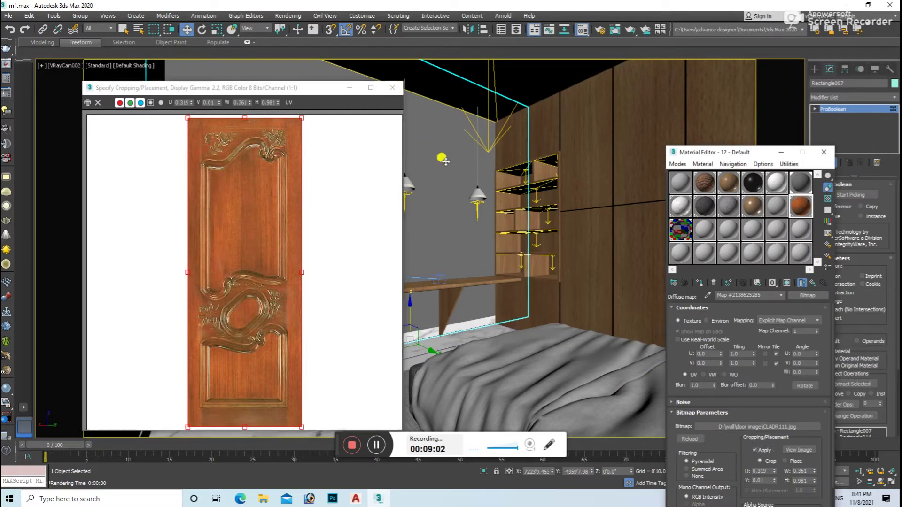
pyautogui.click(393, 88)
pyautogui.hotkey('shift', 'q')
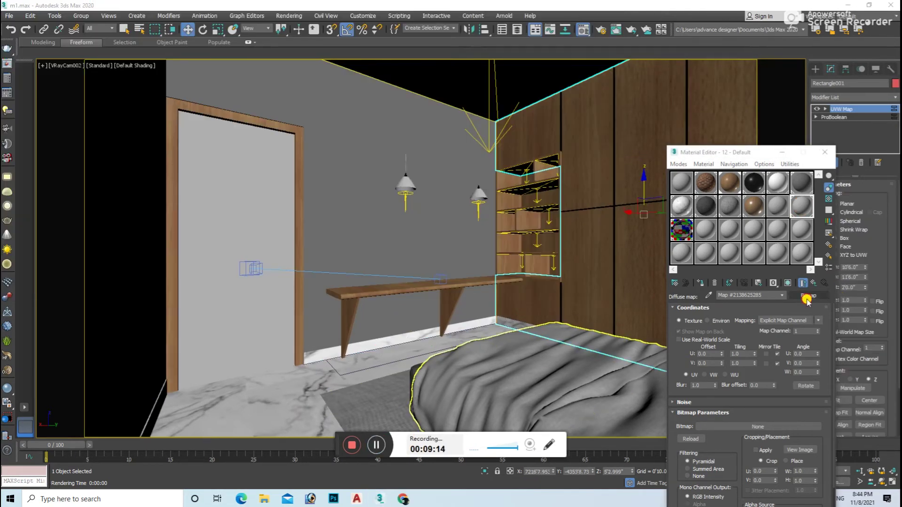
pyautogui.click(807, 297)
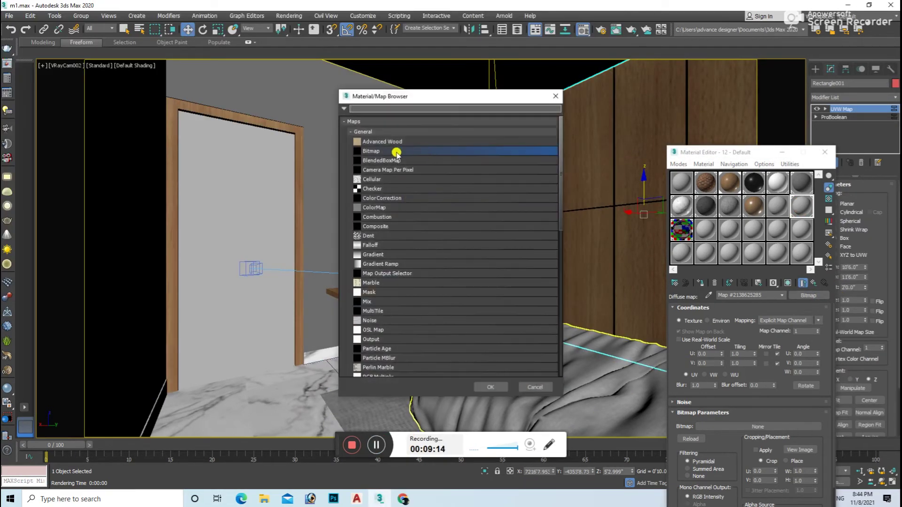
# Step: Load the modern wooden door image, crop and apply it, and assign it to the door
pyautogui.doubleClick(394, 149)
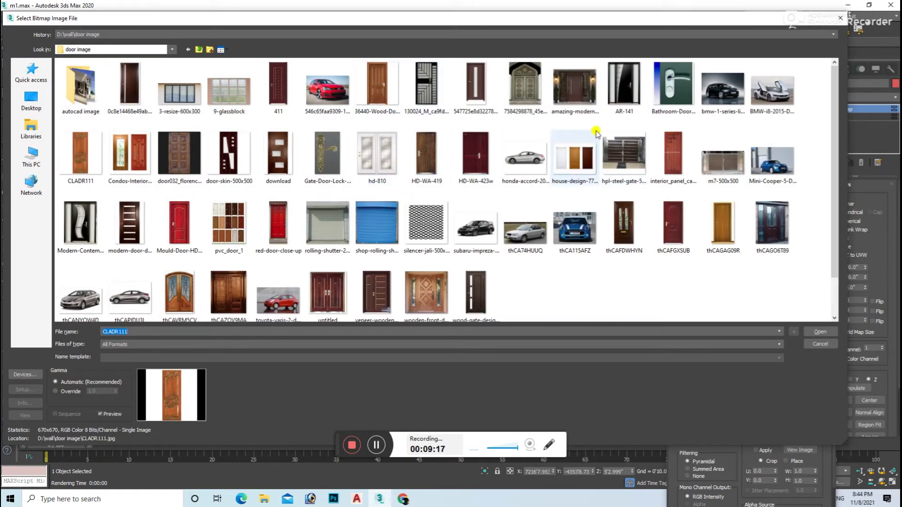
pyautogui.doubleClick(590, 156)
pyautogui.click(804, 450)
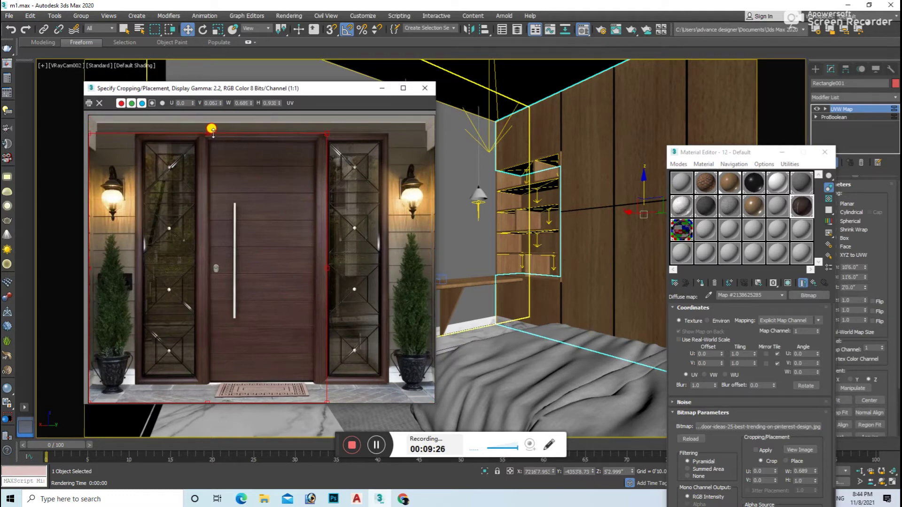
pyautogui.scroll(2, 209, 425)
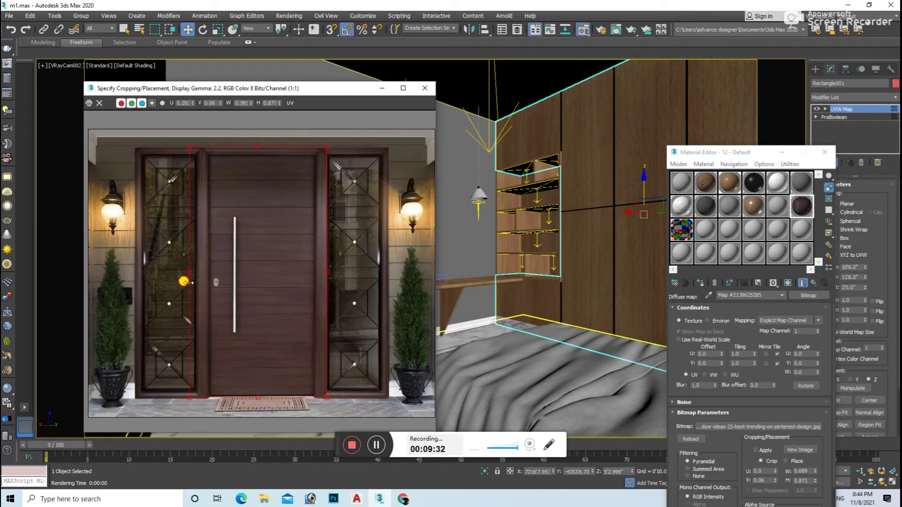
pyautogui.click(700, 283)
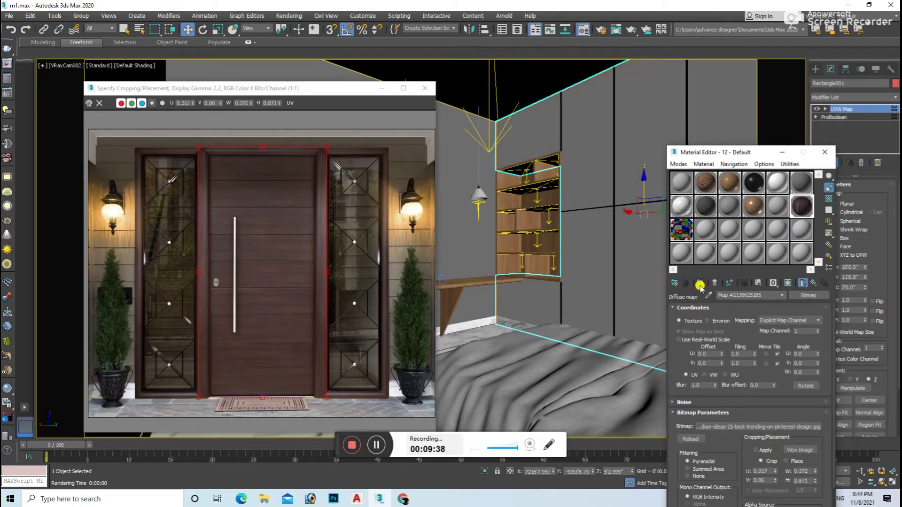
pyautogui.click(701, 283)
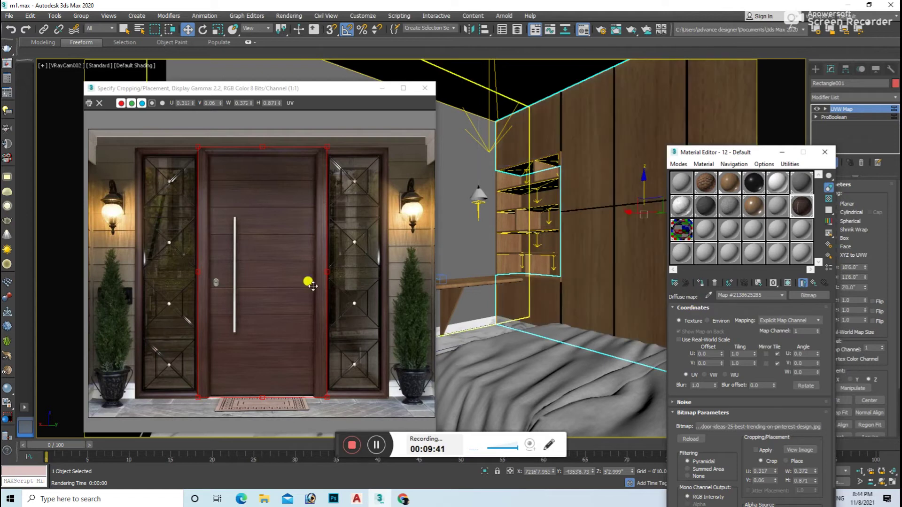
pyautogui.click(767, 451)
pyautogui.click(331, 255)
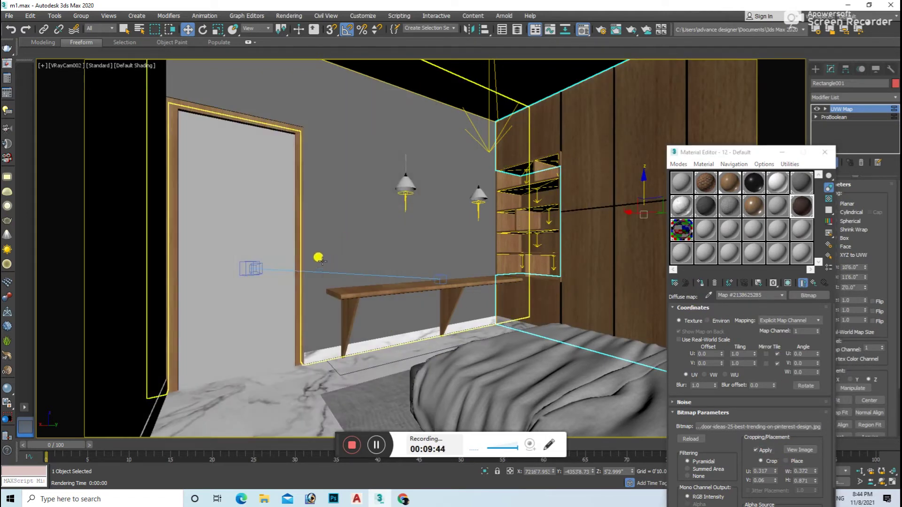
pyautogui.click(701, 285)
pyautogui.click(787, 285)
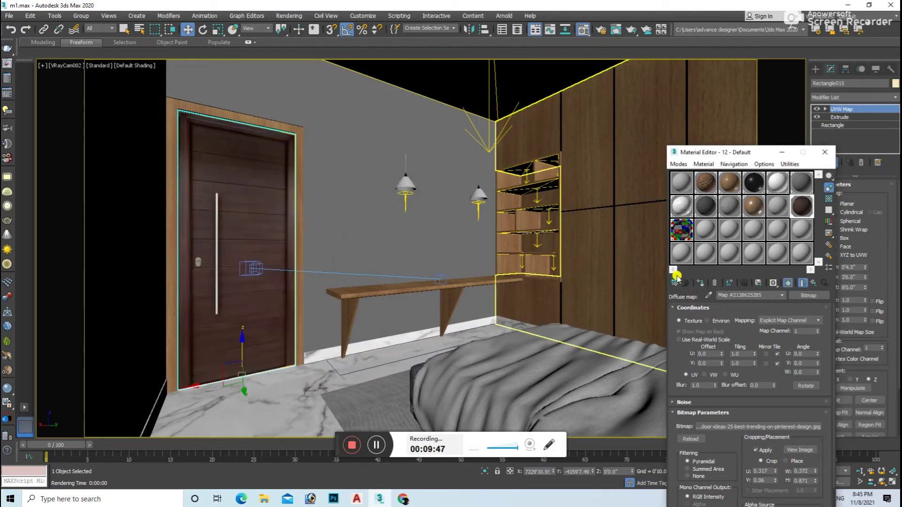
# Step: In Front view, scale the textured door slightly taller to fit its opening
pyautogui.click(264, 166)
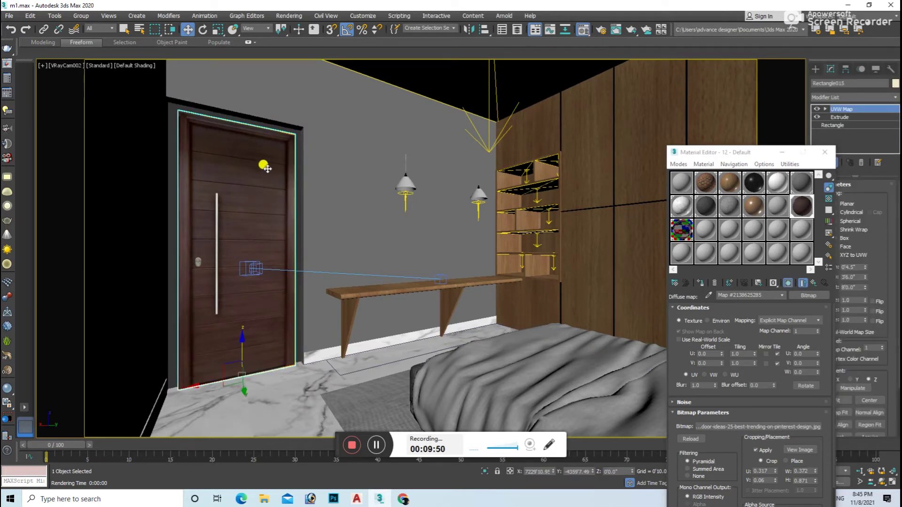
pyautogui.press('f')
pyautogui.scroll(4, 429, 256)
pyautogui.press('r')
pyautogui.moveTo(475, 364); pyautogui.dragTo(486, 367)
pyautogui.press('z')
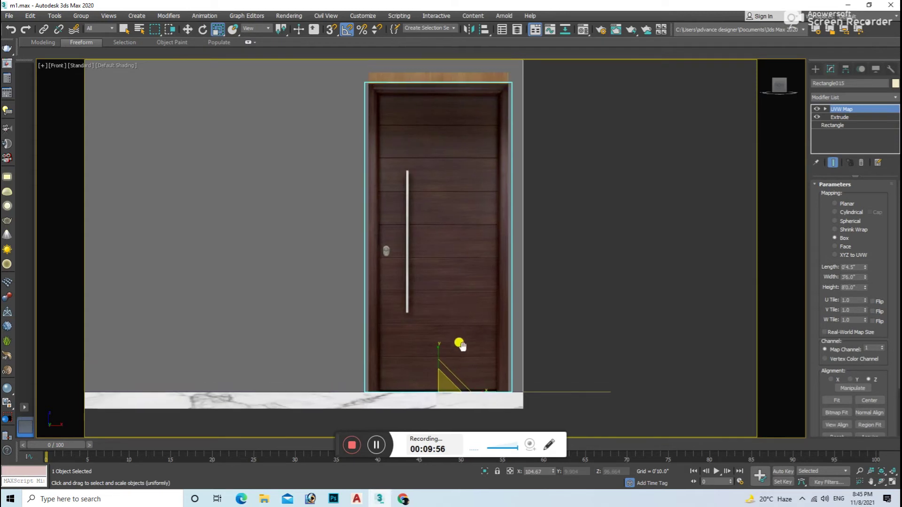
pyautogui.moveTo(440, 358); pyautogui.dragTo(446, 358)
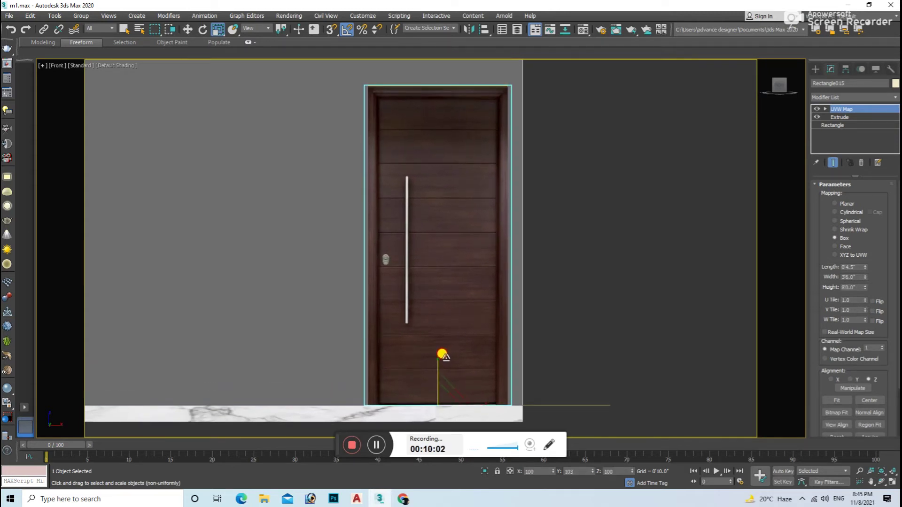
pyautogui.scroll(5, 439, 353)
pyautogui.scroll(3, 429, 177)
pyautogui.scroll(-3, 409, 210)
pyautogui.scroll(-5, 409, 282)
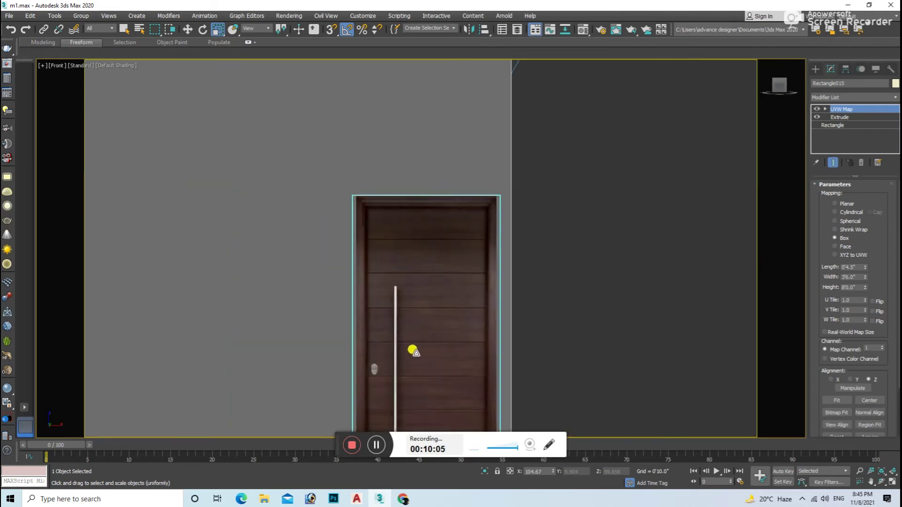
pyautogui.moveTo(413, 363); pyautogui.dragTo(414, 363)
pyautogui.scroll(-3, 442, 328)
# Step: Switch to the VRayCam002 view and render a test image of the bedroom
pyautogui.press('c')
pyautogui.doubleClick(483, 185)
pyautogui.hotkey('shift', 'q')
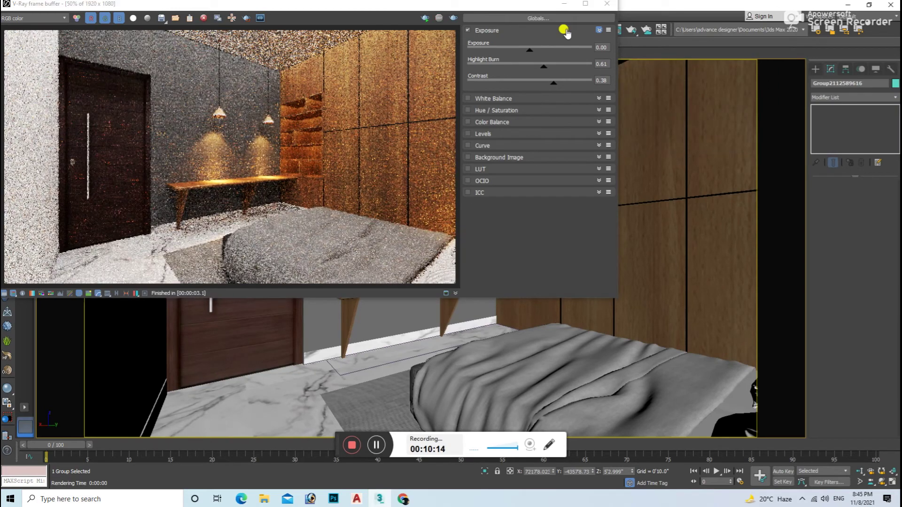
pyautogui.click(601, 5)
pyautogui.click(304, 188)
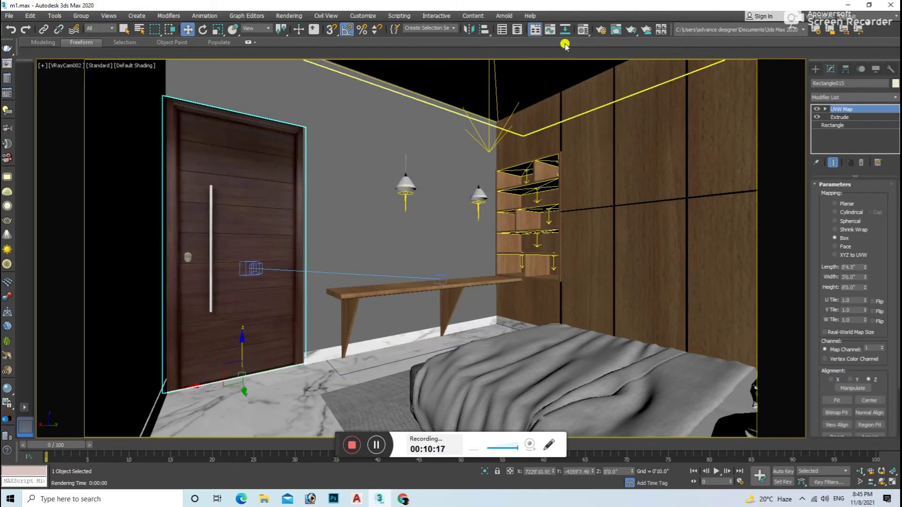
pyautogui.click(469, 29)
pyautogui.click(431, 323)
pyautogui.hotkey('shift', 'q')
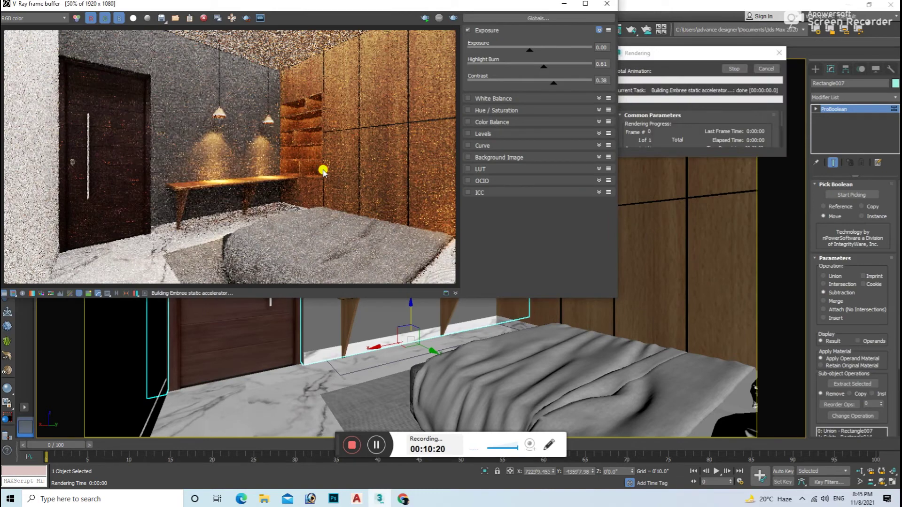
pyautogui.click(437, 280)
# Step: Isolate the door-and-window group and frame it in the Front view
pyautogui.click(369, 237)
pyautogui.keyDown('alt'); pyautogui.moveTo(370, 237); pyautogui.dragTo(288, 236, button='middle'); pyautogui.keyUp('alt')
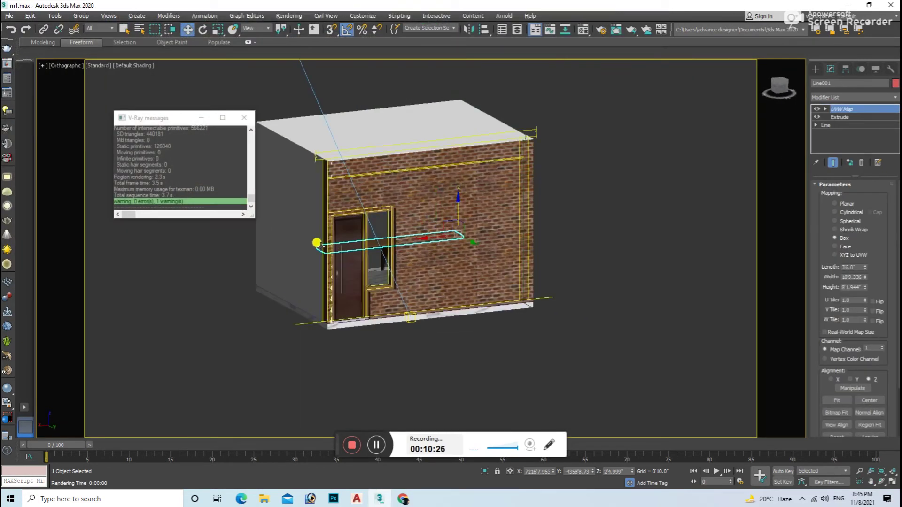
pyautogui.scroll(3, 369, 216)
pyautogui.click(376, 207)
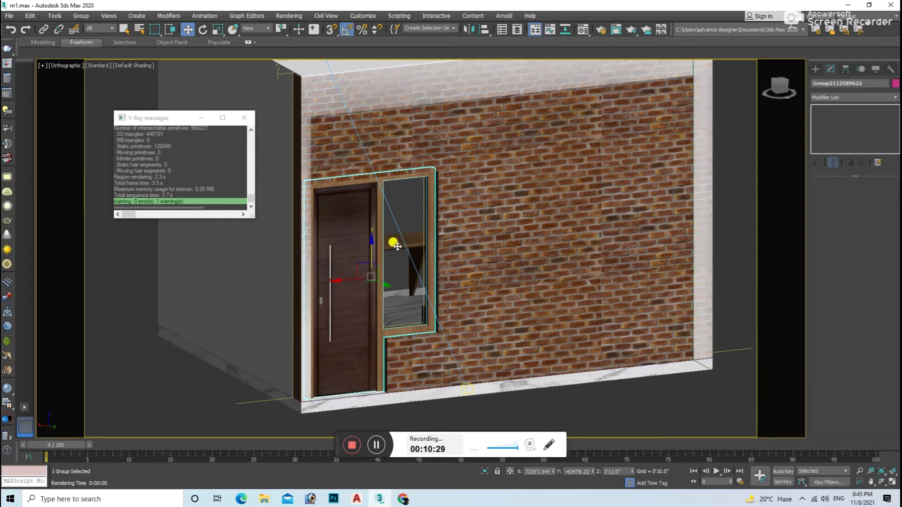
pyautogui.hotkey('alt', 'q')
pyautogui.moveTo(423, 214)
pyautogui.keyDown('alt'); pyautogui.mouseDown(button='middle')
pyautogui.moveTo(499, 258)
pyautogui.moveTo(625, 254)
pyautogui.mouseUp(button='middle'); pyautogui.keyUp('alt')
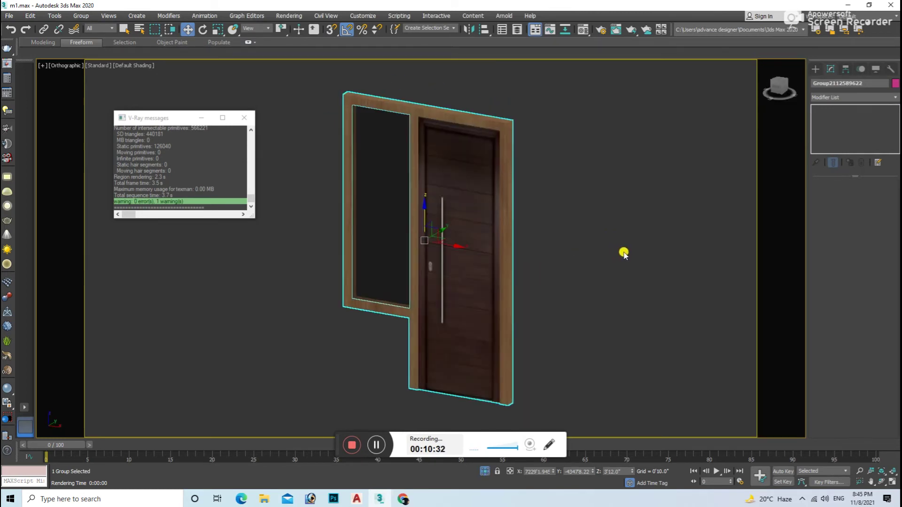
pyautogui.click(625, 254)
pyautogui.click(769, 98)
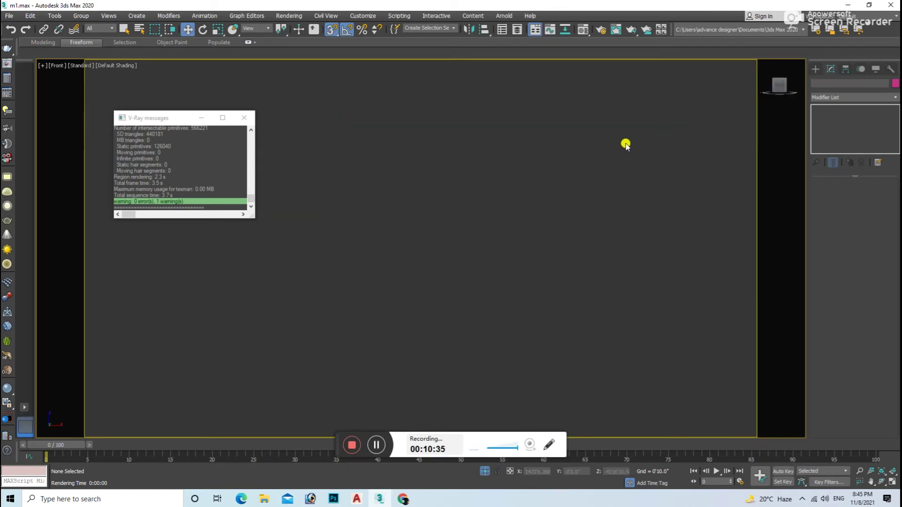
pyautogui.press('z')
# Step: Trace a closed Line outline around the door-and-window frame
pyautogui.click(816, 69)
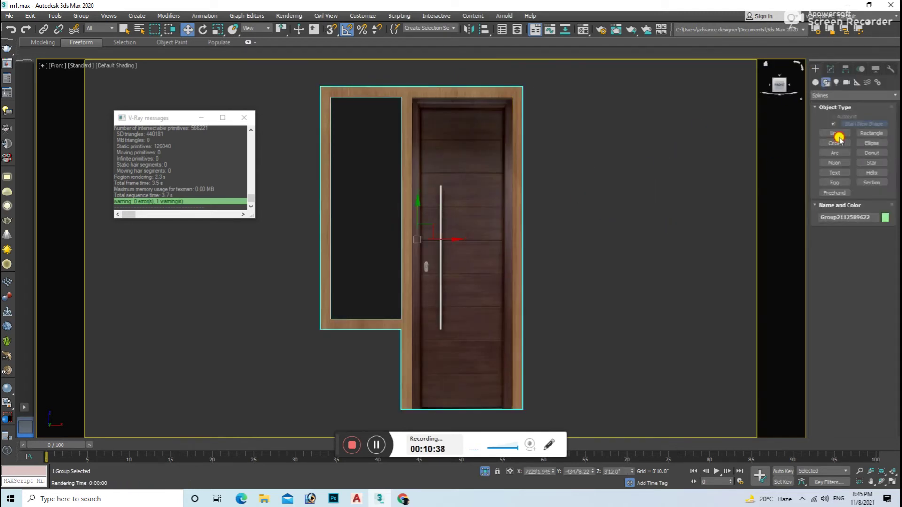
pyautogui.click(835, 133)
pyautogui.click(321, 86)
pyautogui.click(522, 86)
pyautogui.click(523, 410)
pyautogui.click(401, 409)
pyautogui.click(402, 327)
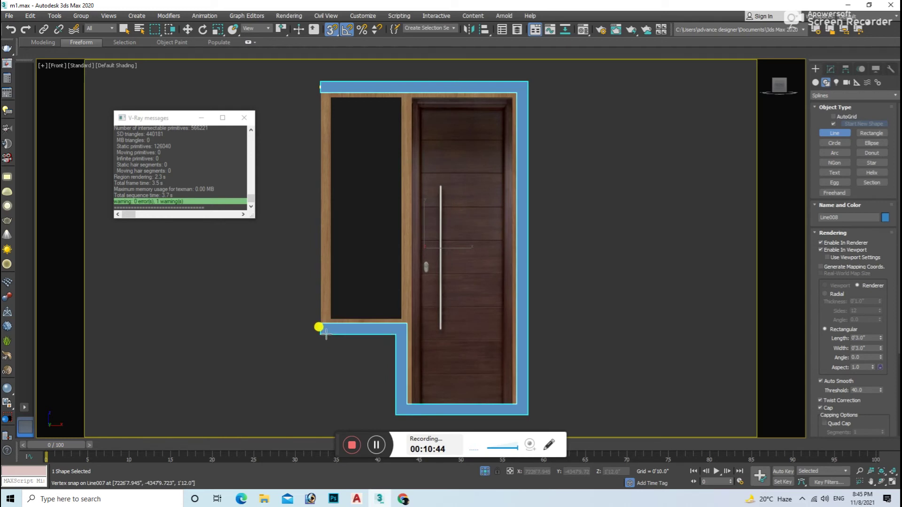
pyautogui.click(318, 328)
pyautogui.click(321, 85)
pyautogui.click(435, 276)
pyautogui.press('w')
# Step: Extrude the outline into a 0'1.0" thick panel
pyautogui.click(786, 91)
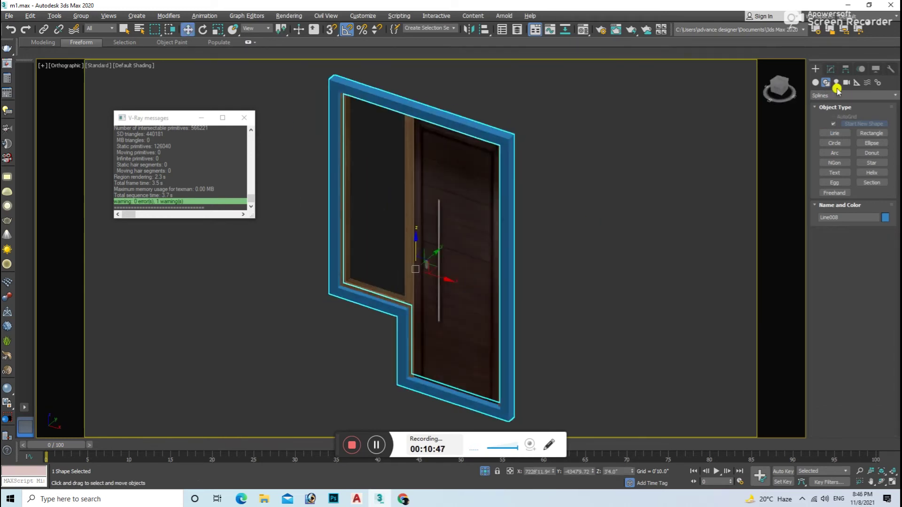
pyautogui.click(832, 70)
pyautogui.click(853, 97)
pyautogui.click(836, 155)
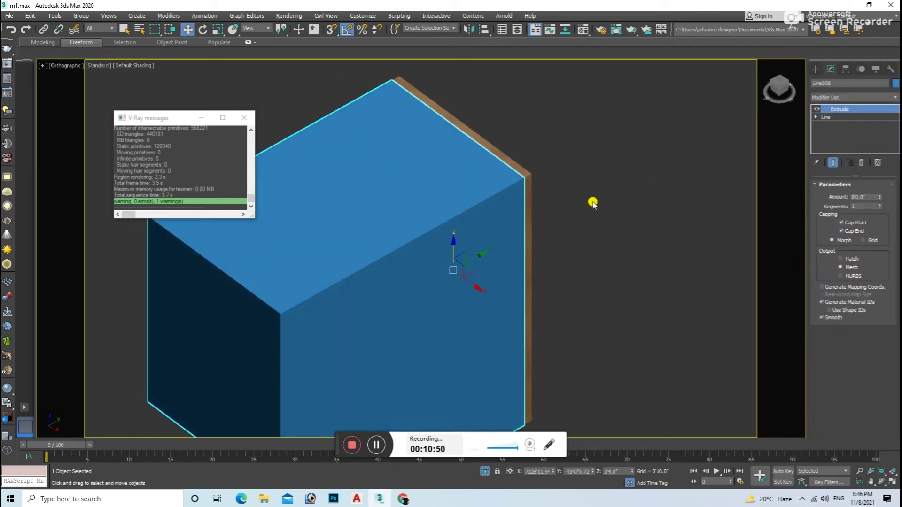
pyautogui.keyDown('alt'); pyautogui.moveTo(499, 188); pyautogui.dragTo(496, 245, button='middle'); pyautogui.keyUp('alt')
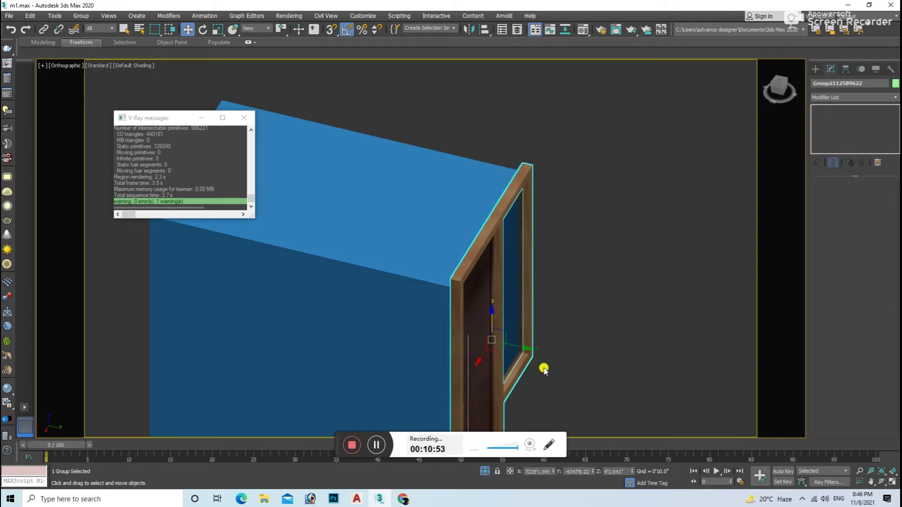
pyautogui.hotkey('ctrl', 'z')
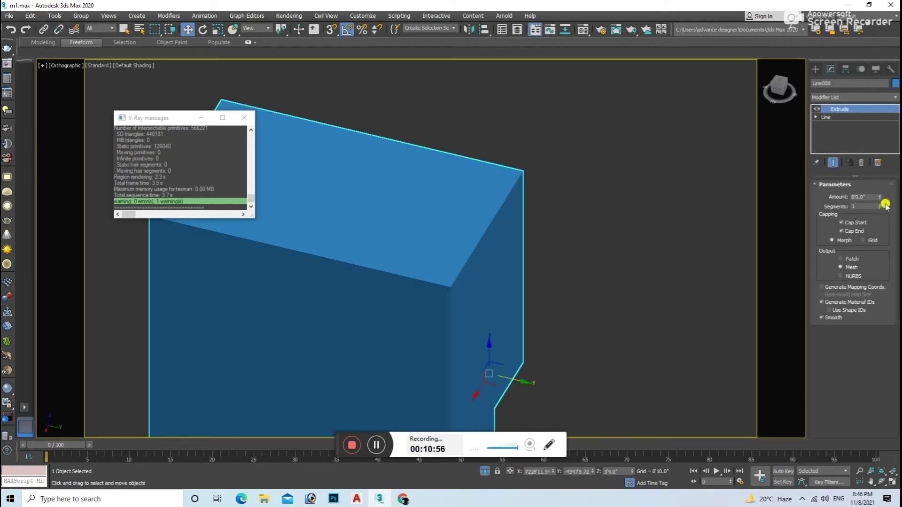
pyautogui.press('Return')
# Step: Check the thin panel through the first camera and select it
pyautogui.scroll(-5, 486, 338)
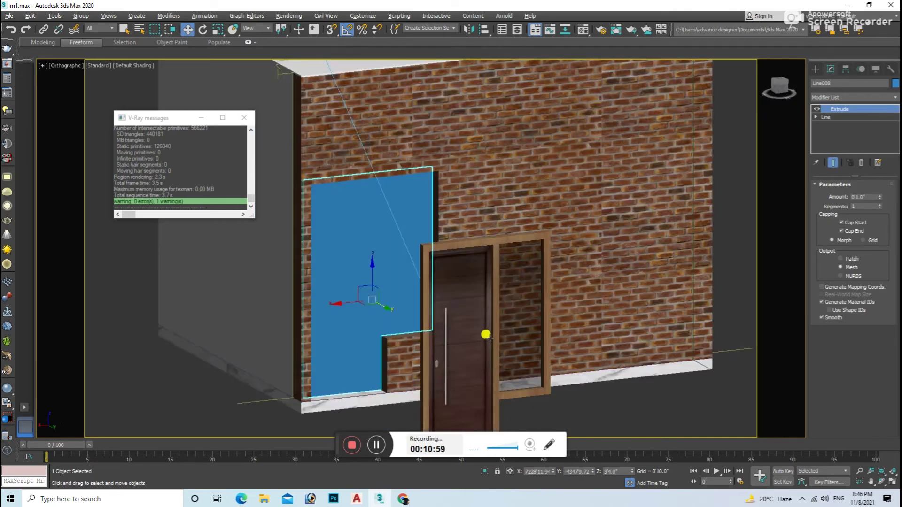
pyautogui.scroll(-2, 504, 346)
pyautogui.scroll(1, 385, 304)
pyautogui.keyDown('alt'); pyautogui.moveTo(390, 308); pyautogui.dragTo(621, 332, button='middle'); pyautogui.keyUp('alt')
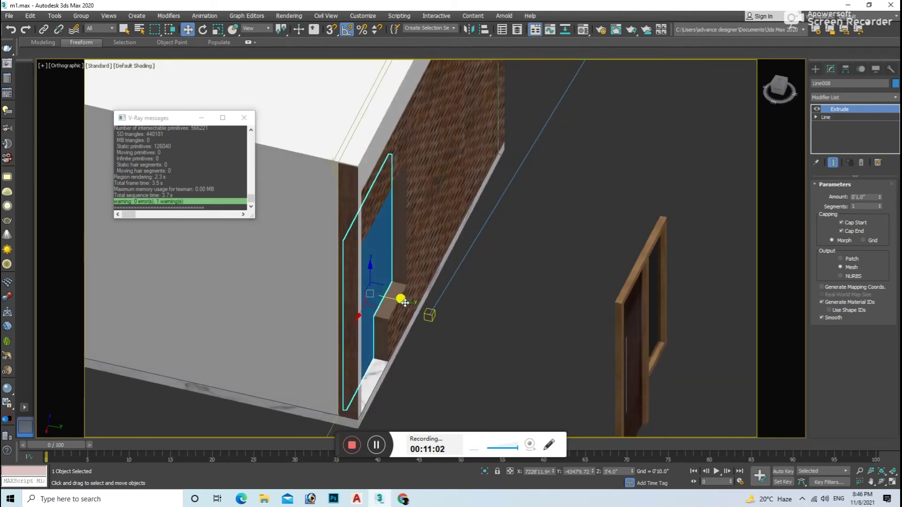
pyautogui.press('c')
pyautogui.doubleClick(440, 182)
pyautogui.click(502, 321)
pyautogui.press('m')
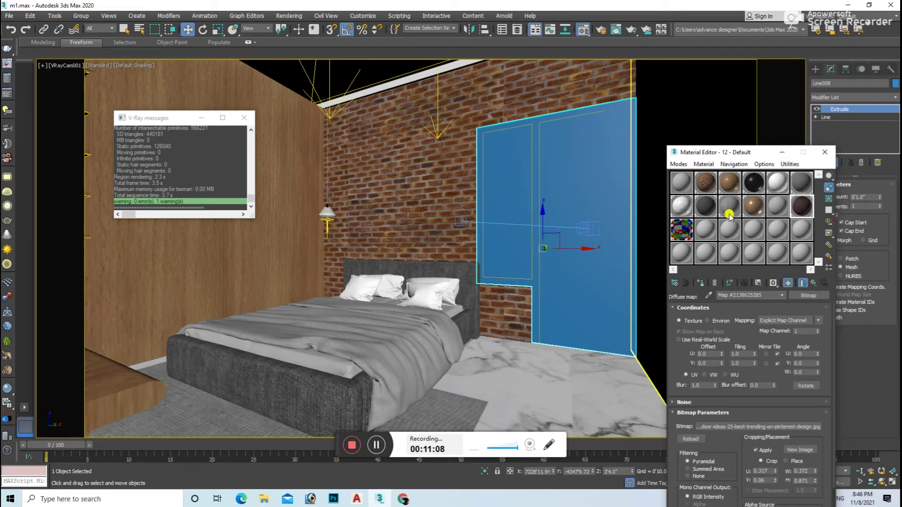
# Step: Create a VRayMtl with the modern front door image as its diffuse bitmap
pyautogui.click(707, 229)
pyautogui.click(808, 295)
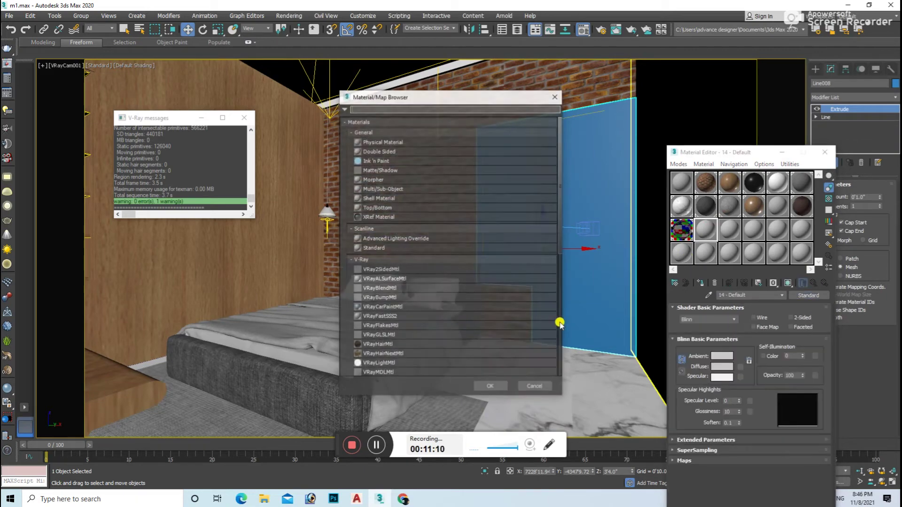
pyautogui.scroll(-3, 374, 348)
pyautogui.doubleClick(376, 336)
pyautogui.click(742, 318)
pyautogui.scroll(3, 535, 254)
pyautogui.doubleClick(535, 140)
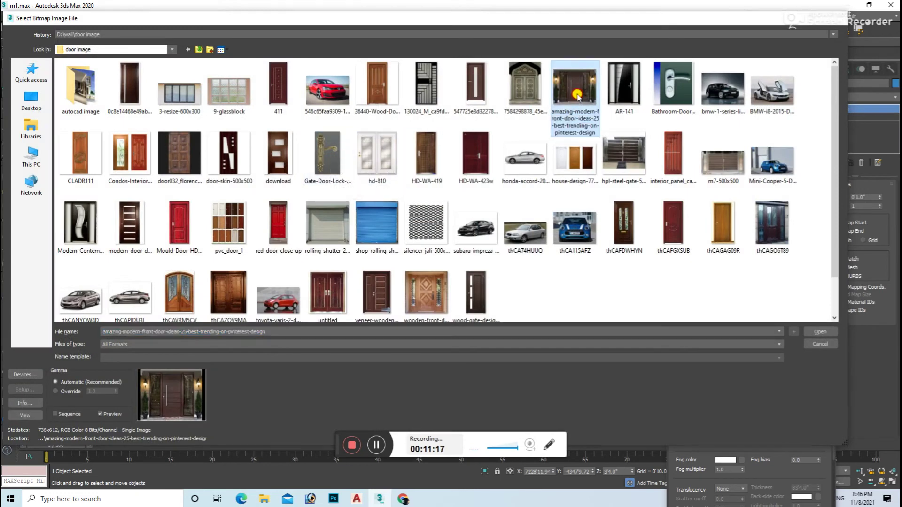
pyautogui.doubleClick(574, 87)
# Step: Crop the door bitmap to the door frame and apply the crop
pyautogui.click(792, 451)
pyautogui.moveTo(86, 114); pyautogui.dragTo(134, 131)
pyautogui.moveTo(435, 404)
pyautogui.mouseDown()
pyautogui.moveTo(444, 418)
pyautogui.moveTo(328, 390)
pyautogui.mouseUp()
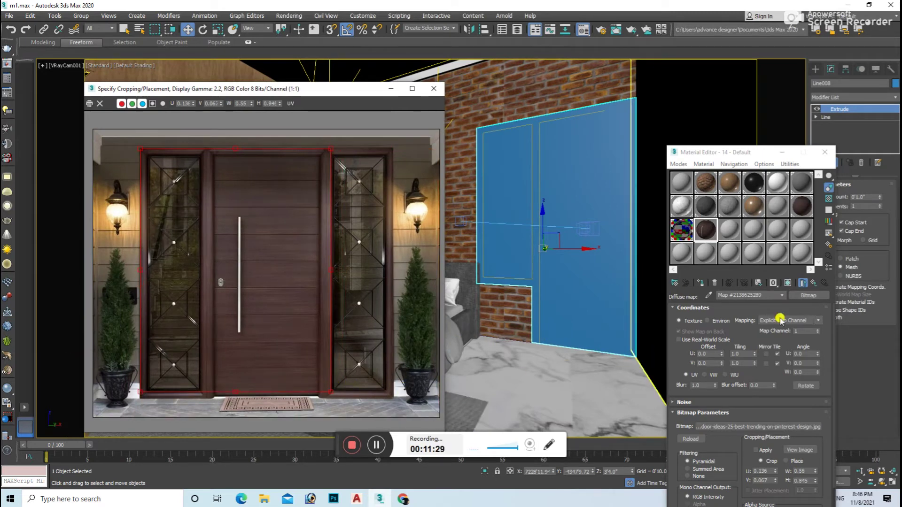
pyautogui.click(756, 450)
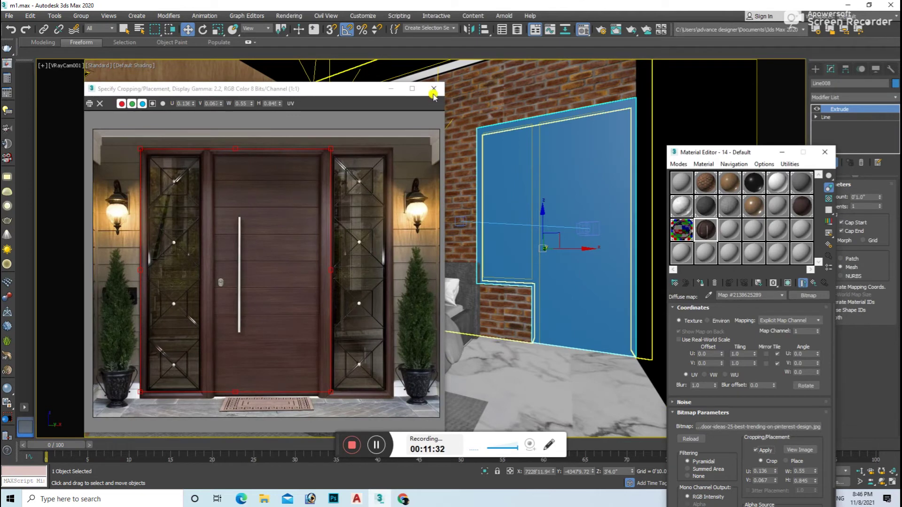
pyautogui.click(434, 88)
# Step: Assign the door material to Line008 and add a UVW Map modifier
pyautogui.click(700, 284)
pyautogui.click(893, 97)
pyautogui.scroll(-5, 846, 329)
pyautogui.click(834, 381)
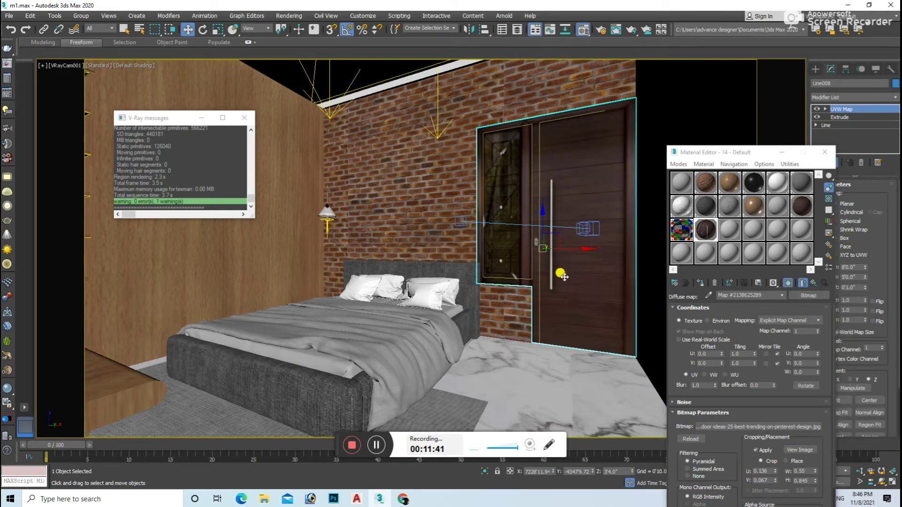
pyautogui.click(463, 358)
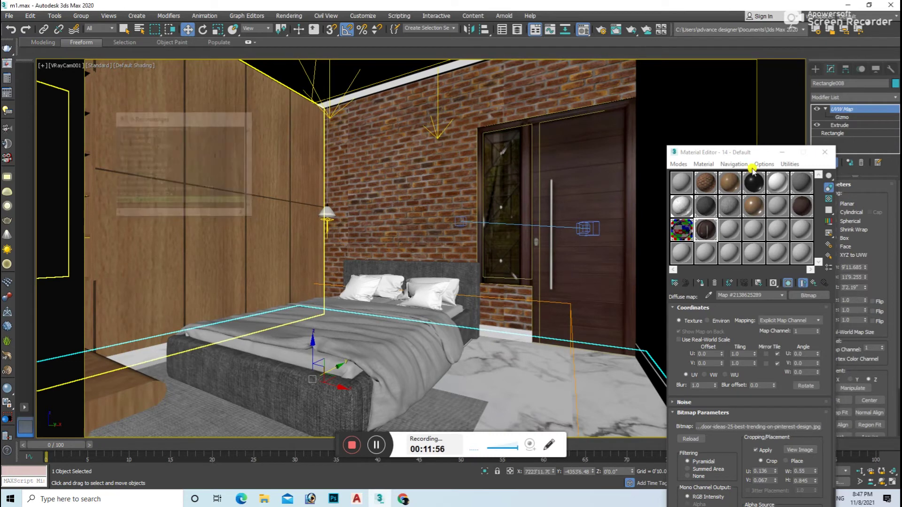
# Step: Close the material editor and view the bed through VRayCam001
pyautogui.click(824, 152)
pyautogui.click(450, 299)
pyautogui.scroll(-5, 444, 282)
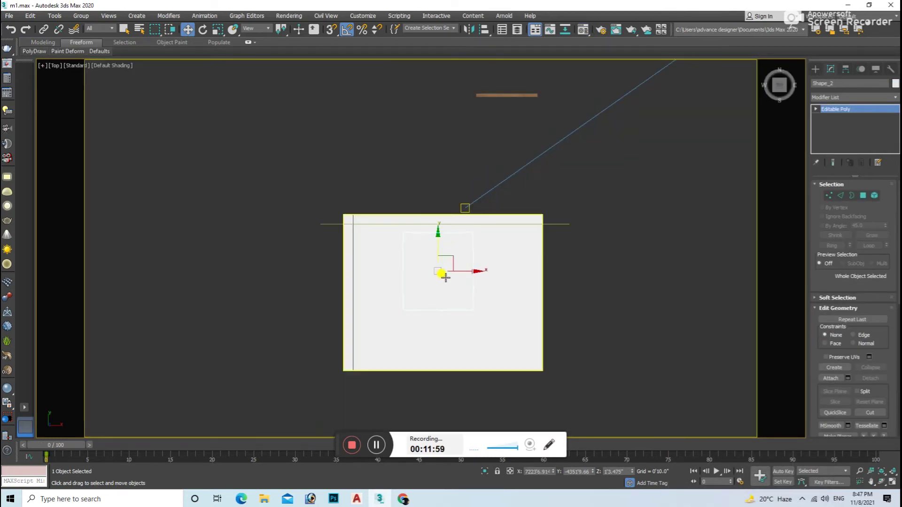
pyautogui.press('c')
pyautogui.doubleClick(418, 181)
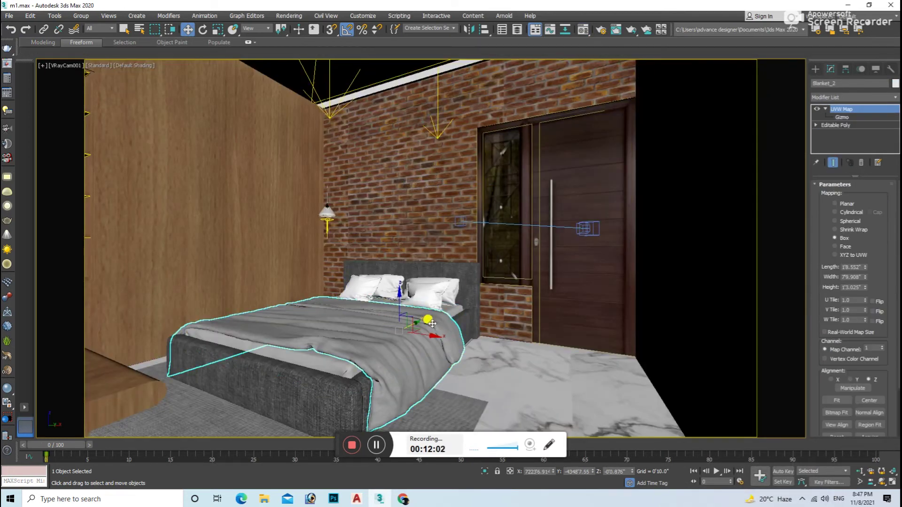
# Step: Group the blanket and bed base into one bed group
pyautogui.click(453, 319)
pyautogui.keyDown('ctrl'); pyautogui.click(329, 411); pyautogui.keyUp('ctrl')
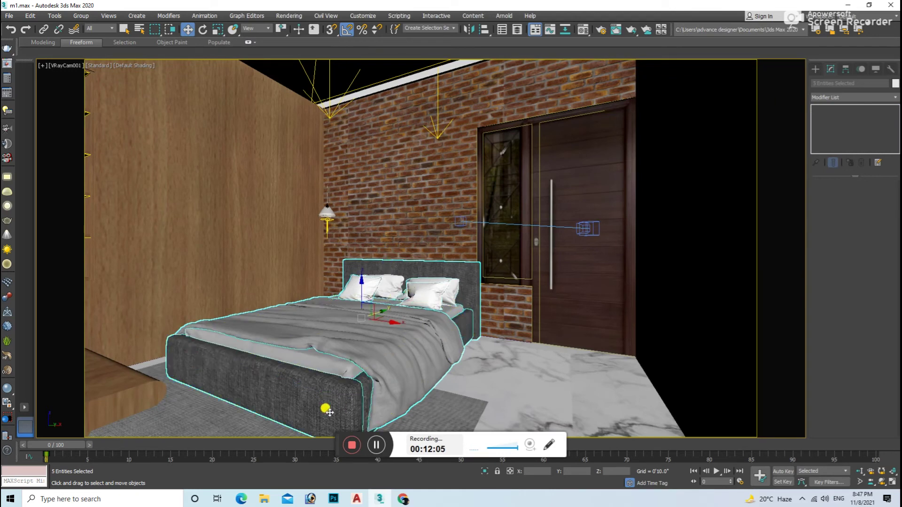
pyautogui.press('u')
pyautogui.moveTo(346, 316)
pyautogui.keyDown('alt'); pyautogui.mouseDown(button='middle')
pyautogui.moveTo(426, 346)
pyautogui.moveTo(470, 338)
pyautogui.mouseUp(button='middle'); pyautogui.keyUp('alt')
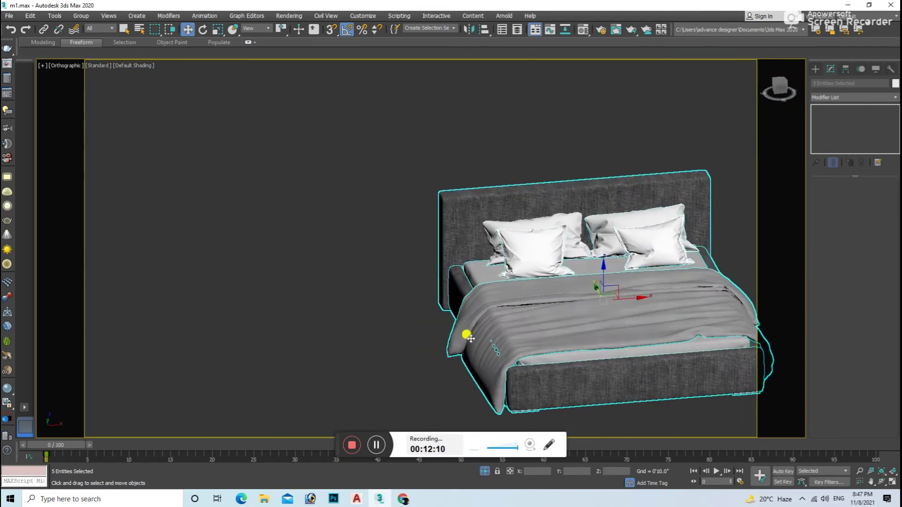
pyautogui.click(81, 17)
pyautogui.click(89, 25)
pyautogui.press('Return')
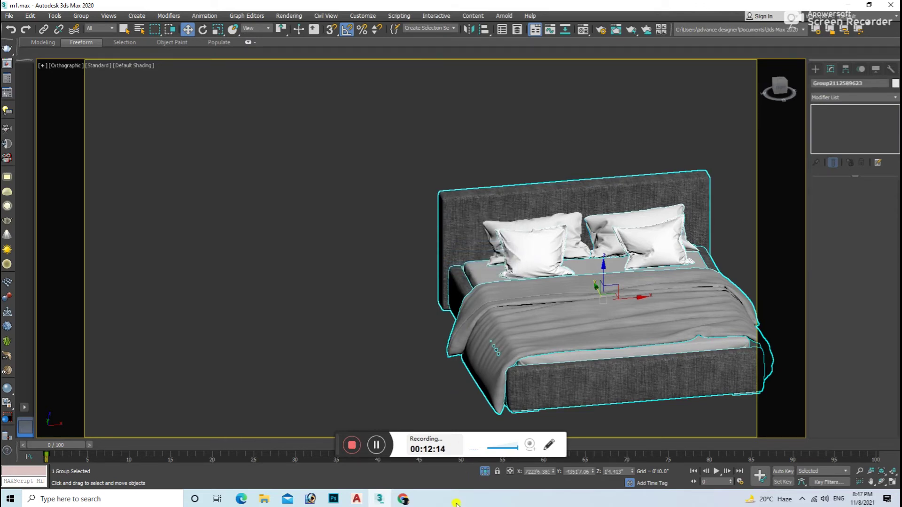
# Step: Render a V-Ray test image from VRayCam001
pyautogui.press('c')
pyautogui.doubleClick(420, 184)
pyautogui.hotkey('shift', 'q')
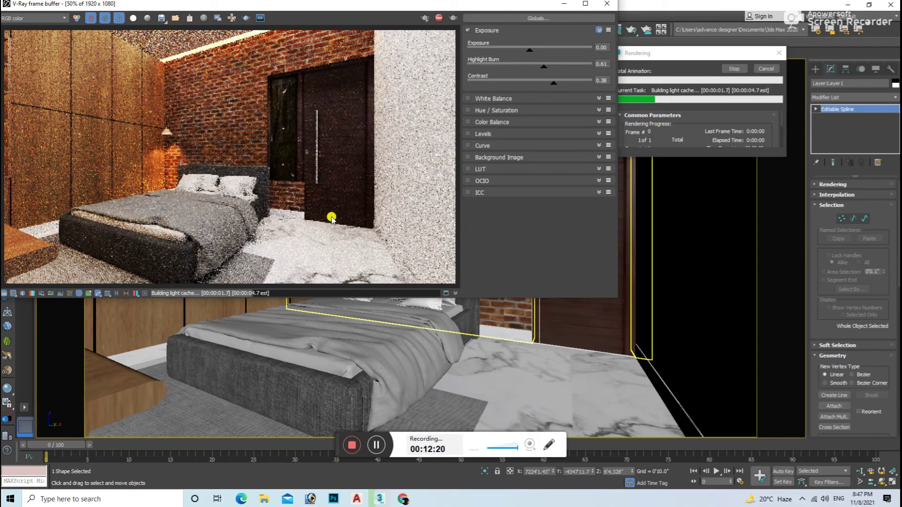
pyautogui.click(607, 4)
# Step: Isolate the spline beside the bed in the Top view
pyautogui.click(363, 312)
pyautogui.press('t')
pyautogui.press('z')
pyautogui.moveTo(418, 271)
pyautogui.keyDown('alt'); pyautogui.mouseDown(button='middle')
pyautogui.moveTo(332, 210)
pyautogui.moveTo(430, 230)
pyautogui.mouseUp(button='middle'); pyautogui.keyUp('alt')
pyautogui.click(332, 210)
pyautogui.hotkey('alt', 'q')
pyautogui.press('t')
pyautogui.click(419, 246)
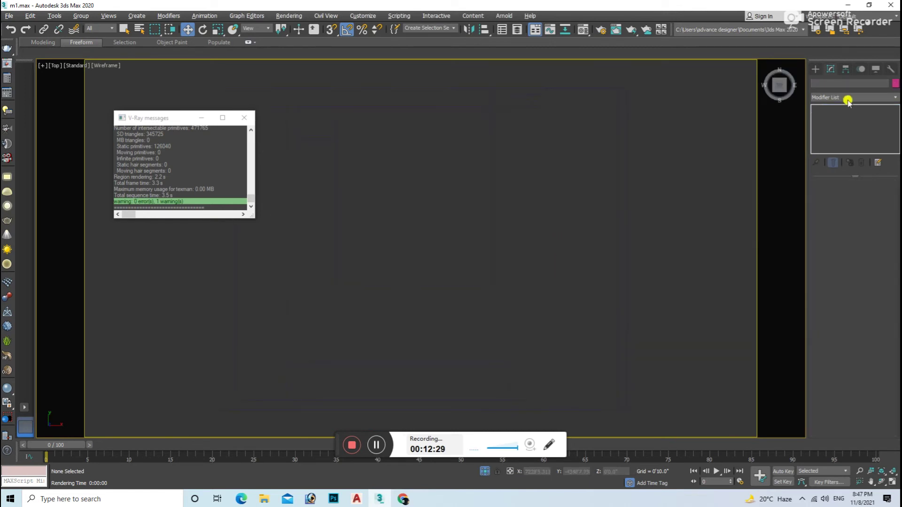
# Step: Draw a small snapped rectangle beside the bed's headboard
pyautogui.click(816, 69)
pyautogui.click(864, 133)
pyautogui.press('s')
pyautogui.moveTo(446, 137); pyautogui.dragTo(590, 147)
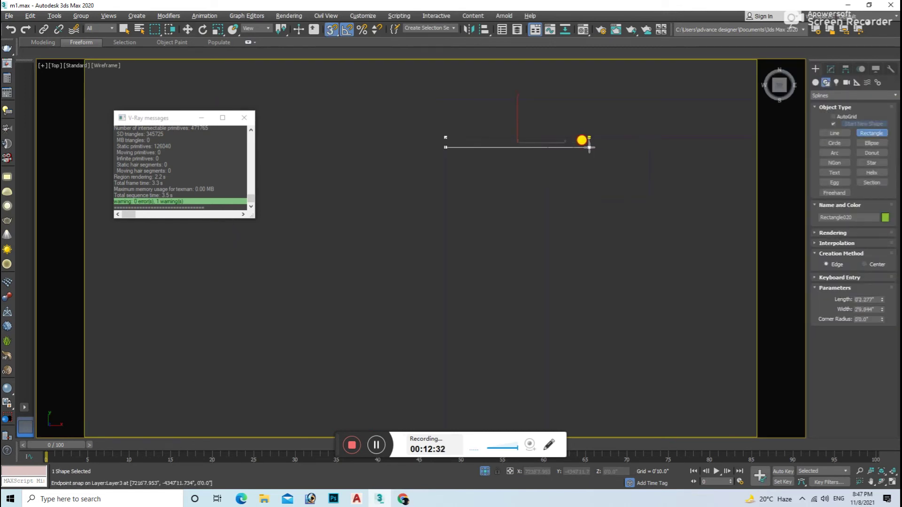
pyautogui.moveTo(651, 202); pyautogui.dragTo(575, 142)
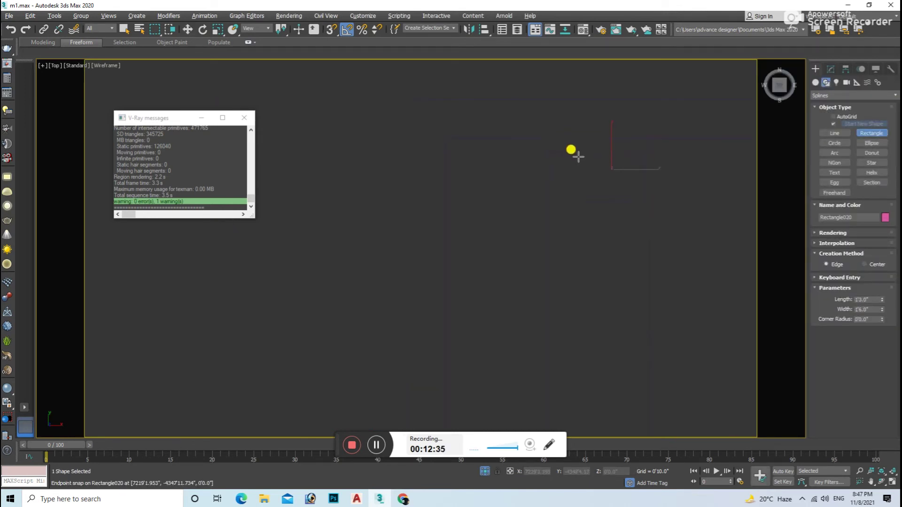
pyautogui.press('w')
# Step: Extrude the rectangle, convert it to Editable Poly, and nudge its left vertices left
pyautogui.click(831, 69)
pyautogui.click(879, 107)
pyautogui.click(869, 196)
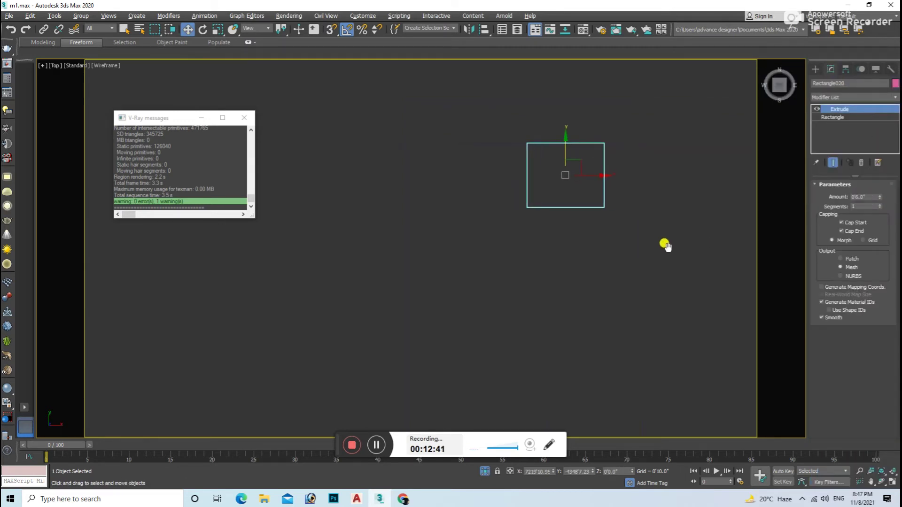
pyautogui.rightClick(679, 245)
pyautogui.click(749, 303)
pyautogui.click(825, 200)
pyautogui.moveTo(556, 133); pyautogui.dragTo(515, 216)
pyautogui.moveTo(554, 178); pyautogui.dragTo(547, 178)
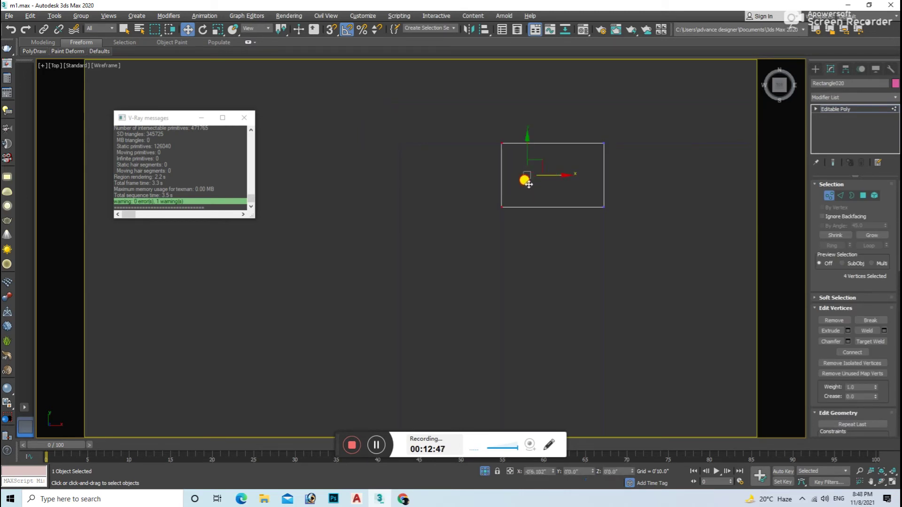
pyautogui.click(829, 196)
# Step: View the bed through VRayCam001 in shaded mode
pyautogui.press('f')
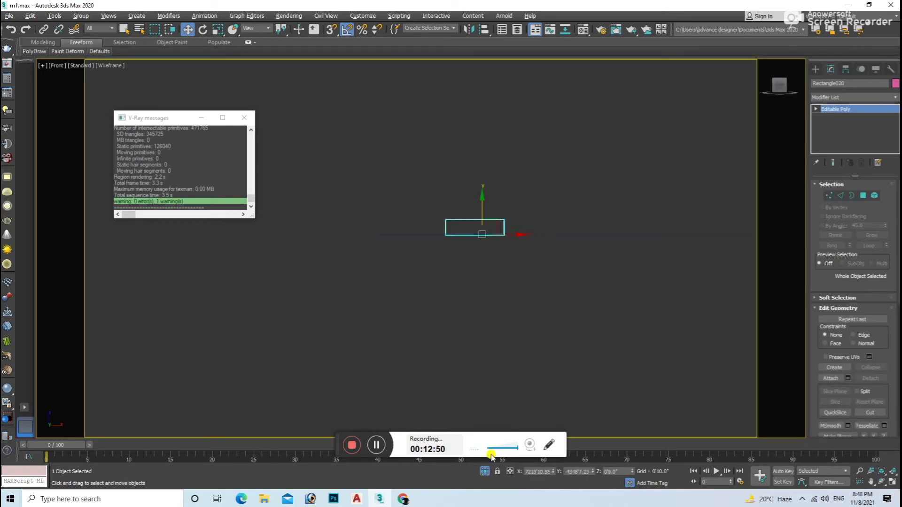
pyautogui.scroll(2, 478, 207)
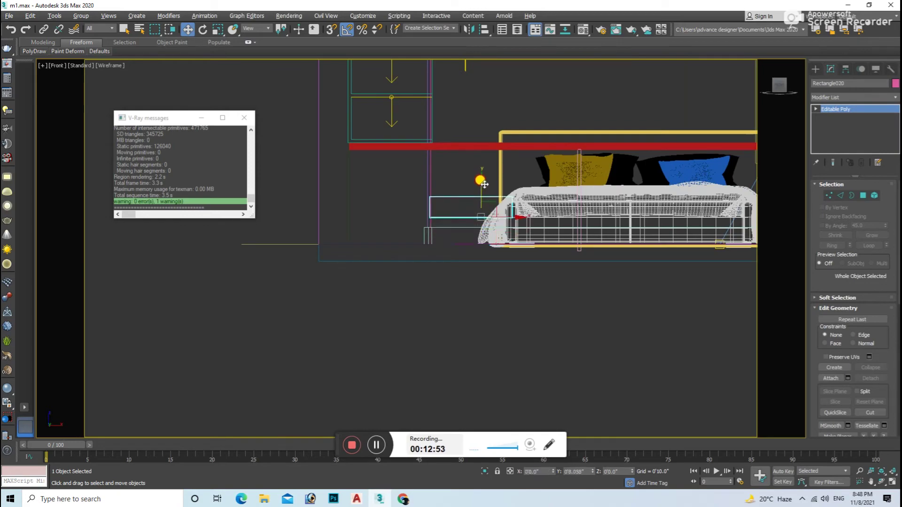
pyautogui.moveTo(483, 177)
pyautogui.keyDown('alt'); pyautogui.mouseDown(button='middle')
pyautogui.moveTo(577, 228)
pyautogui.moveTo(582, 244)
pyautogui.moveTo(528, 231)
pyautogui.mouseUp(button='middle'); pyautogui.keyUp('alt')
pyautogui.press('c')
pyautogui.press('Return')
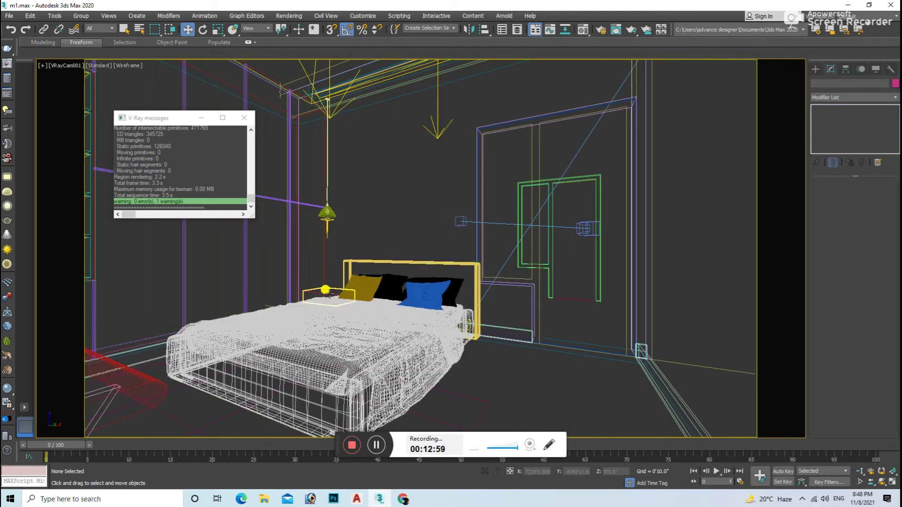
pyautogui.press('F3')
pyautogui.click(390, 313)
pyautogui.press('m')
# Step: Pick the 03 - Default material and give the new box a UVW Map modifier
pyautogui.click(730, 183)
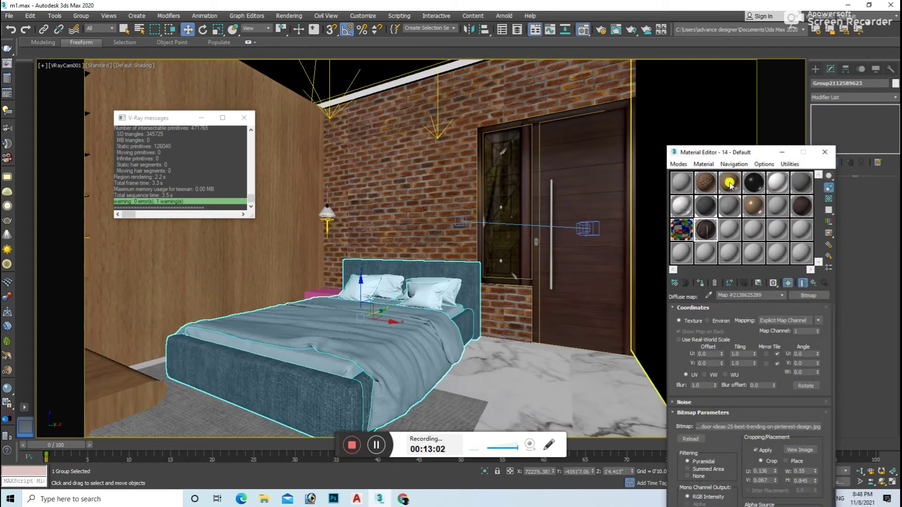
pyautogui.click(702, 283)
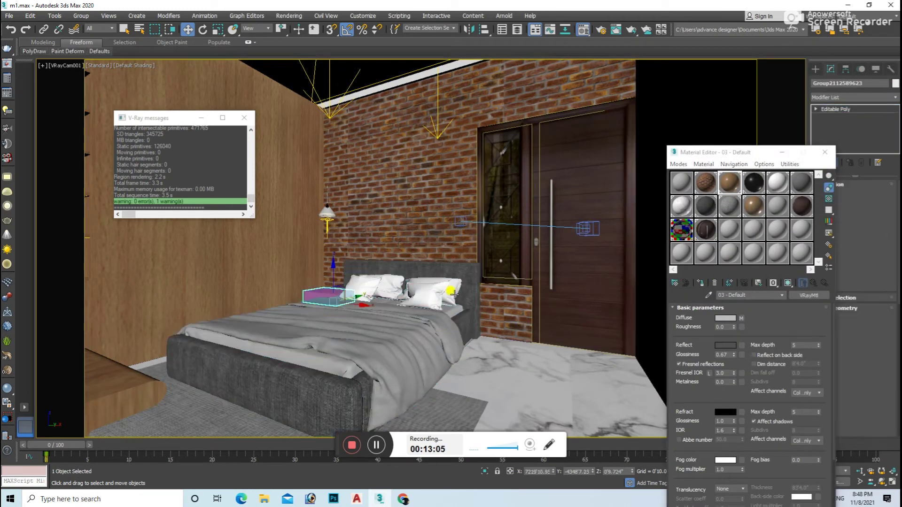
pyautogui.click(871, 96)
pyautogui.click(847, 386)
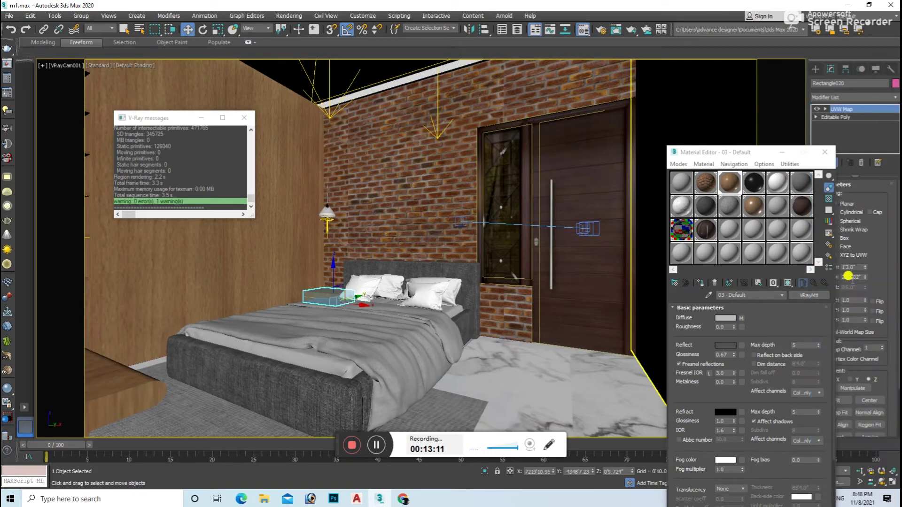
pyautogui.click(459, 320)
# Step: Render the camera view, then close the render, warnings, V-Ray messages and material editor
pyautogui.hotkey('shift', 'q')
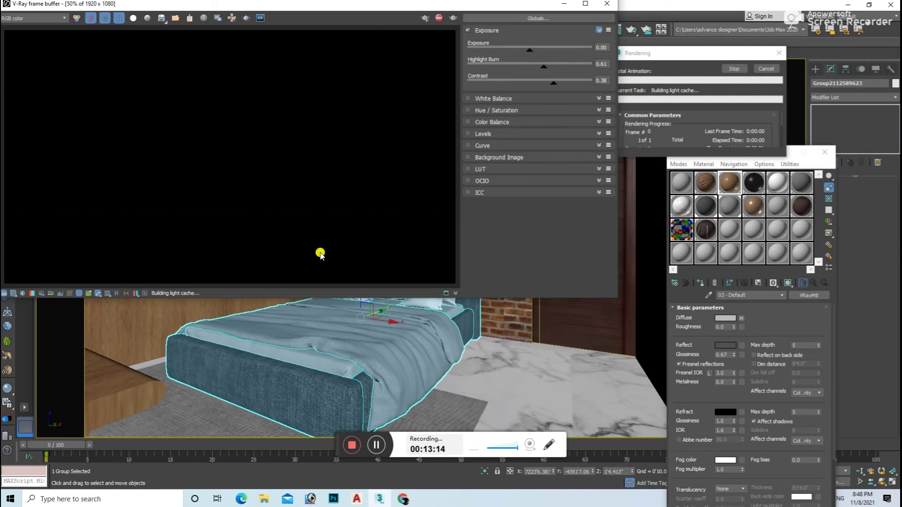
pyautogui.scroll(2, 202, 173)
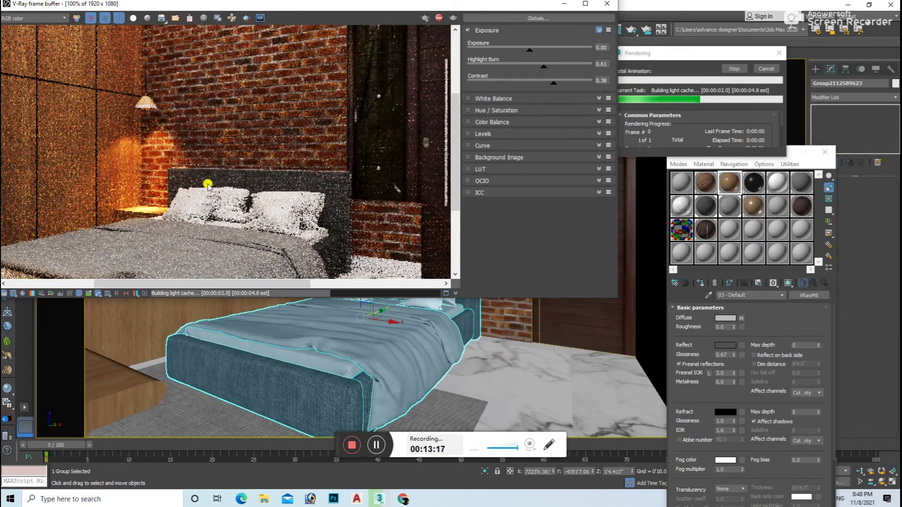
pyautogui.scroll(-2, 208, 185)
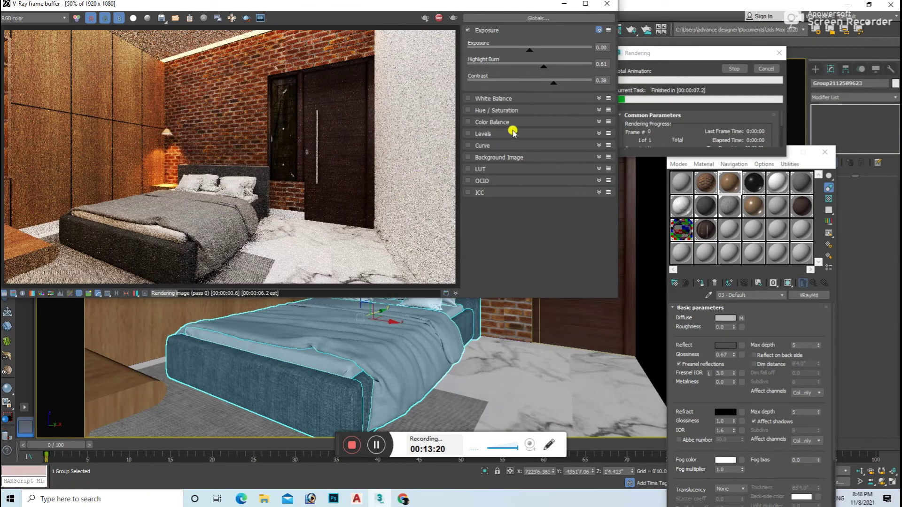
pyautogui.click(606, 7)
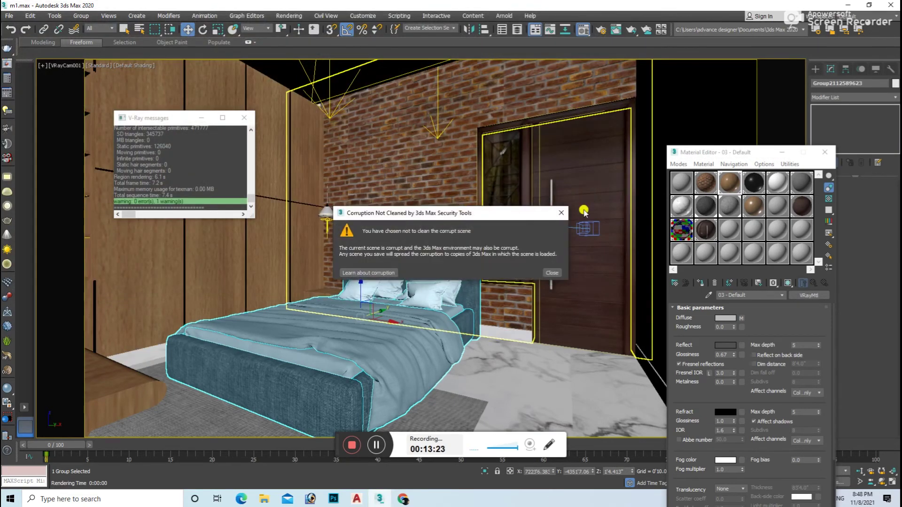
pyautogui.click(569, 199)
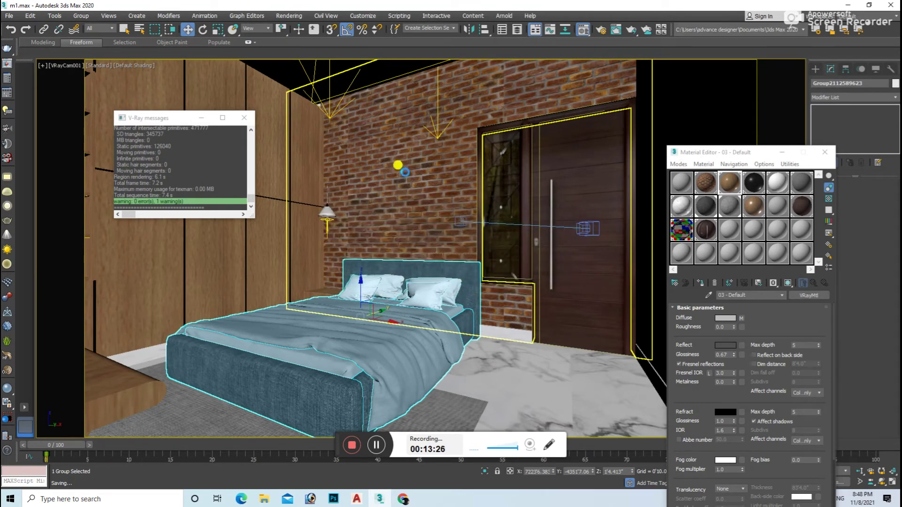
pyautogui.click(240, 118)
pyautogui.click(824, 152)
pyautogui.press('t')
pyautogui.scroll(-3, 516, 263)
# Step: Drag Curtain 2 2016.max from the Downloads folder into the scene and merge it
pyautogui.click(264, 499)
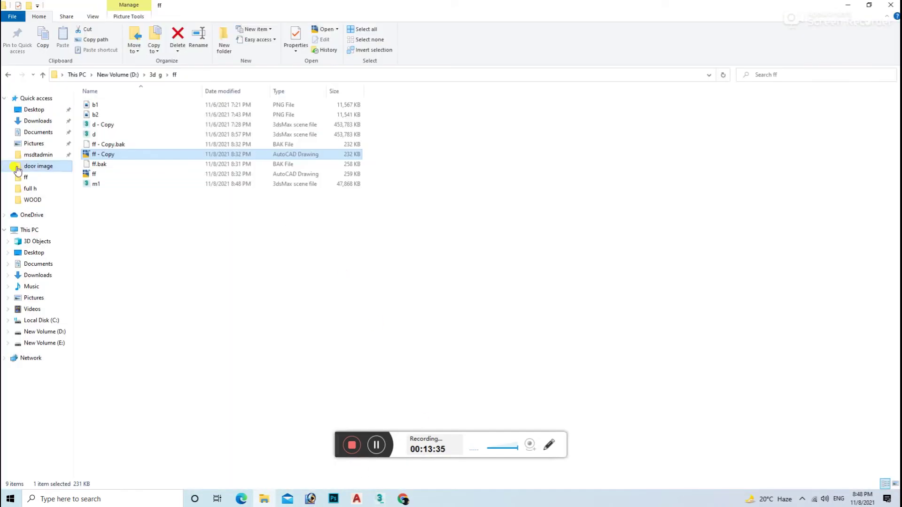
pyautogui.click(39, 124)
pyautogui.doubleClick(303, 209)
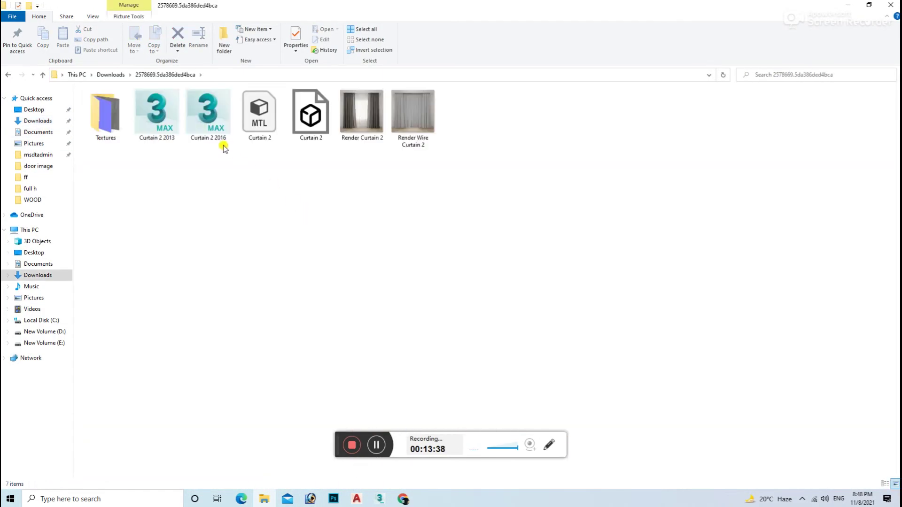
pyautogui.moveTo(208, 112); pyautogui.dragTo(517, 357)
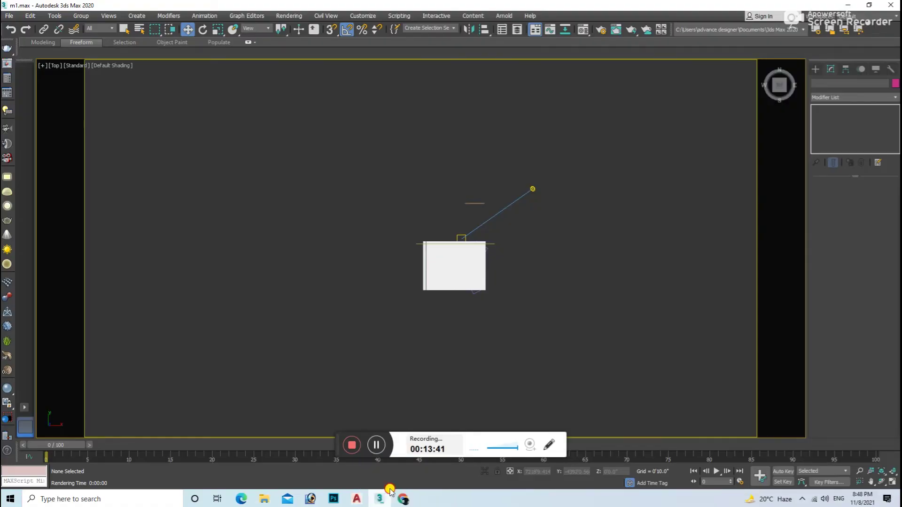
pyautogui.click(545, 370)
# Step: Dismiss the missing-file and corruption warnings and close the scene converter
pyautogui.click(511, 324)
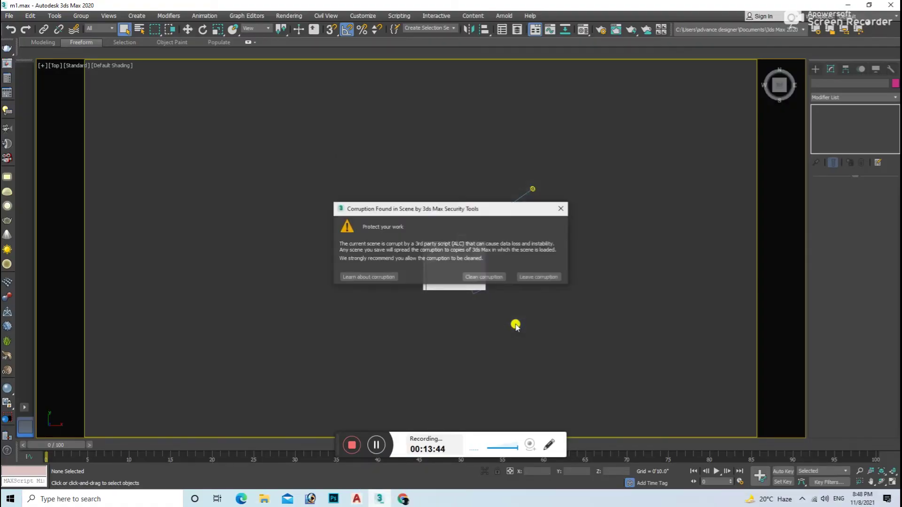
pyautogui.click(560, 208)
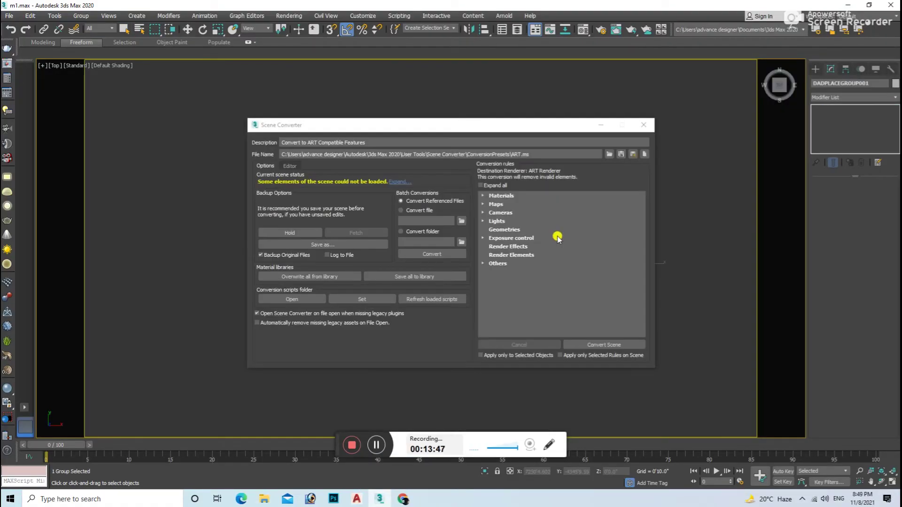
pyautogui.click(644, 125)
pyautogui.scroll(3, 636, 221)
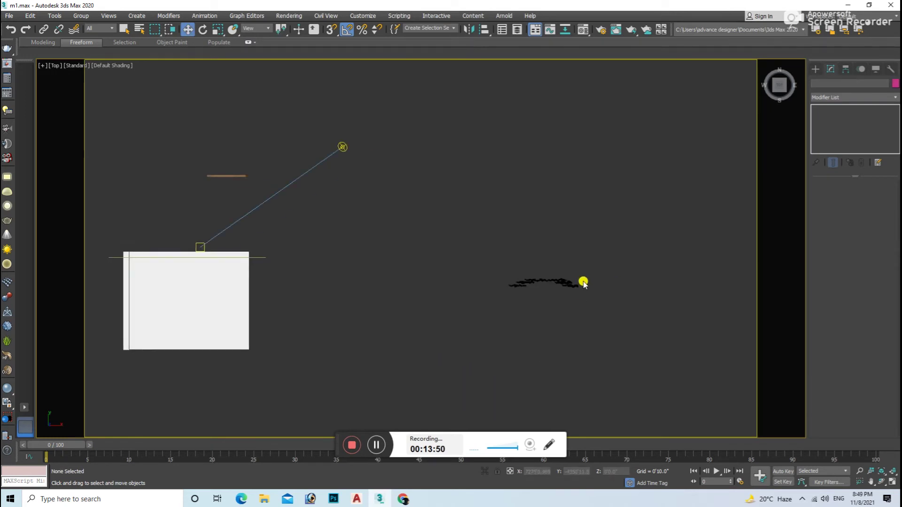
pyautogui.keyDown('alt'); pyautogui.moveTo(586, 278); pyautogui.dragTo(564, 250, button='middle'); pyautogui.keyUp('alt')
# Step: Inspect material slots 10–14, including floor marbal and dark wood, then select the curtain pieces
pyautogui.press('m')
pyautogui.click(681, 230)
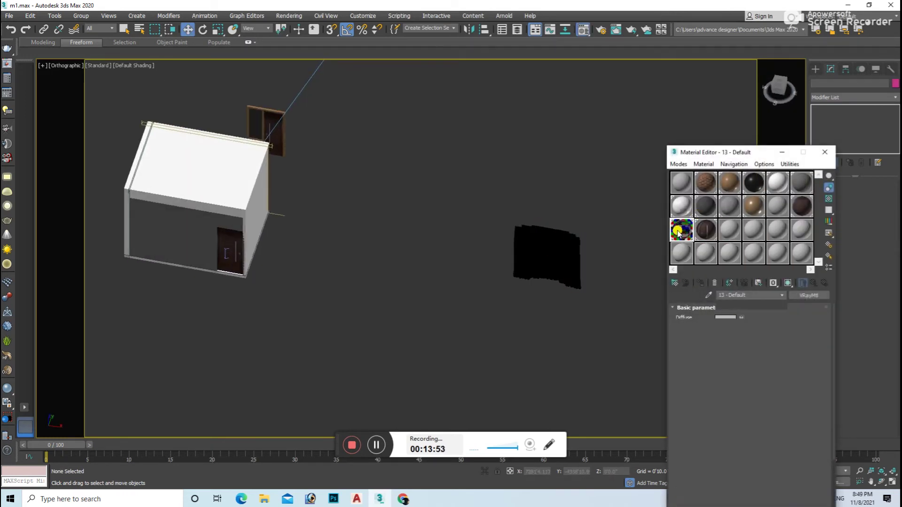
pyautogui.click(803, 207)
pyautogui.click(776, 209)
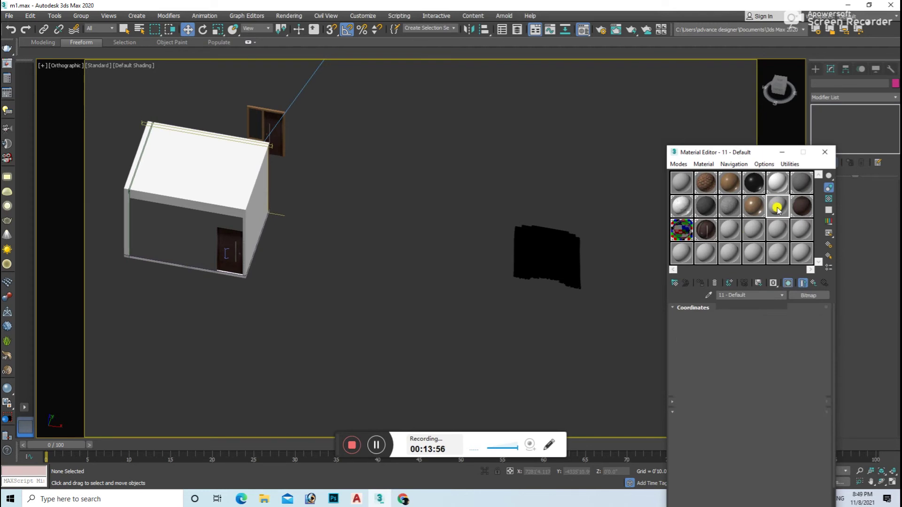
pyautogui.click(751, 212)
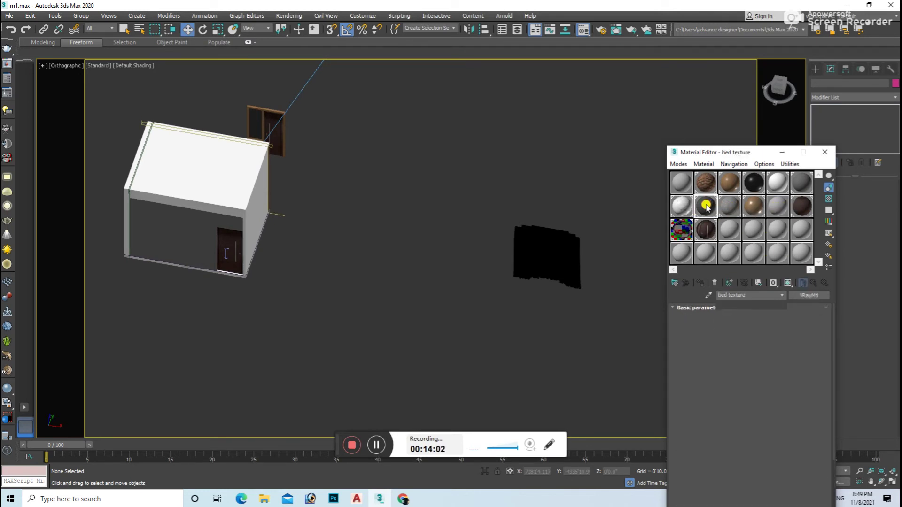
pyautogui.click(750, 209)
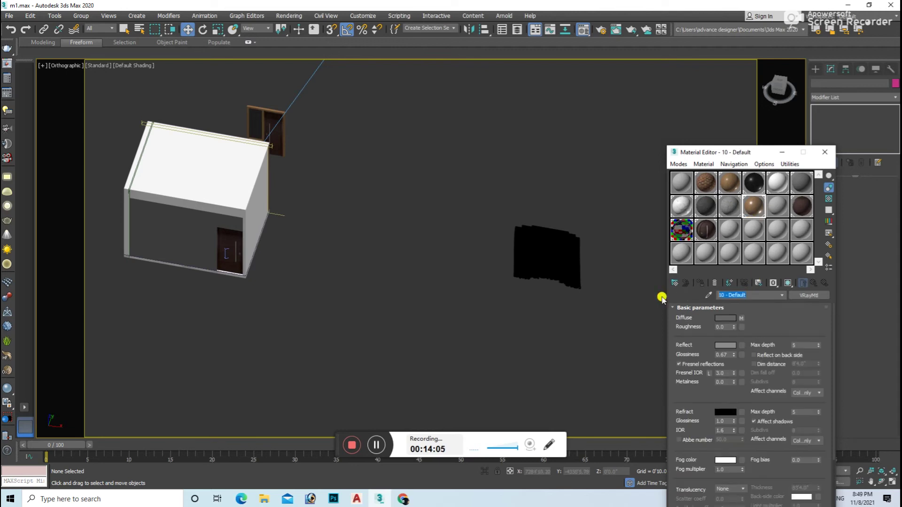
pyautogui.click(773, 214)
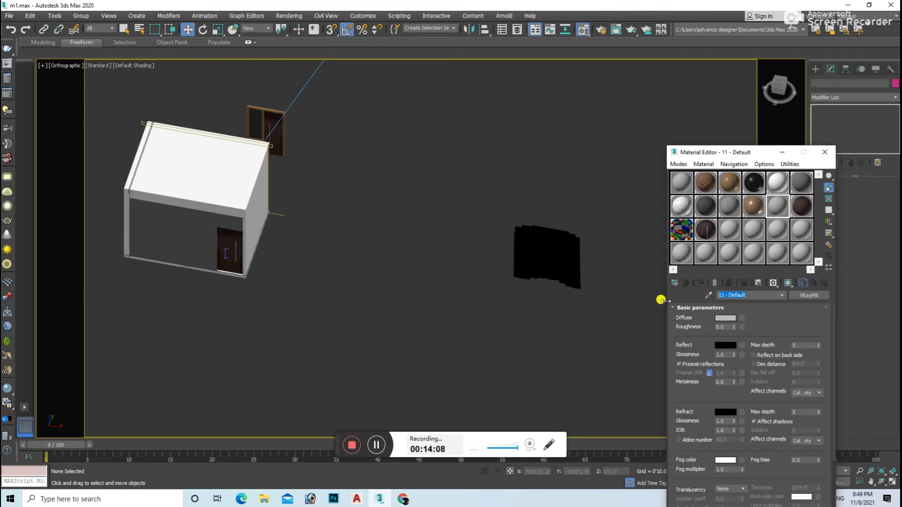
pyautogui.click(801, 210)
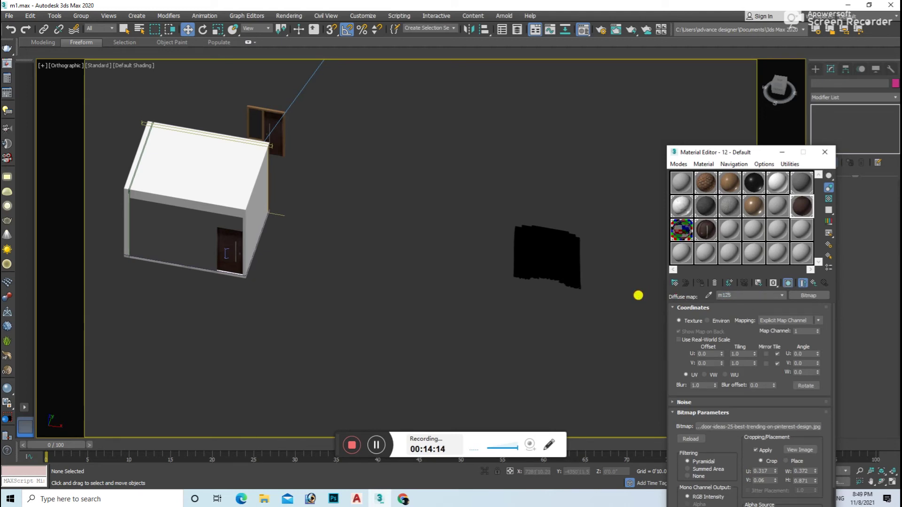
pyautogui.click(675, 237)
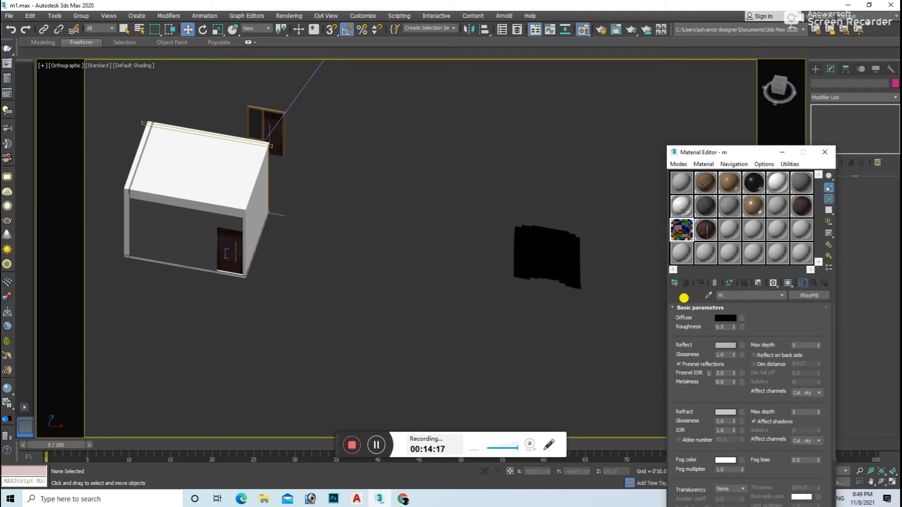
pyautogui.write('13')
pyautogui.click(706, 229)
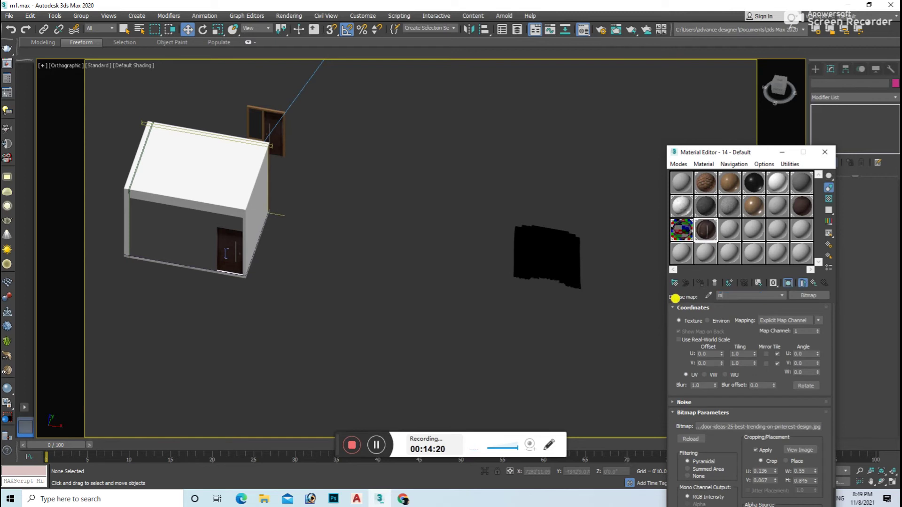
pyautogui.moveTo(610, 212); pyautogui.dragTo(446, 336)
# Step: Make empty material slot 15 a VRayMtl and assign it to the selected curtains
pyautogui.click(29, 16)
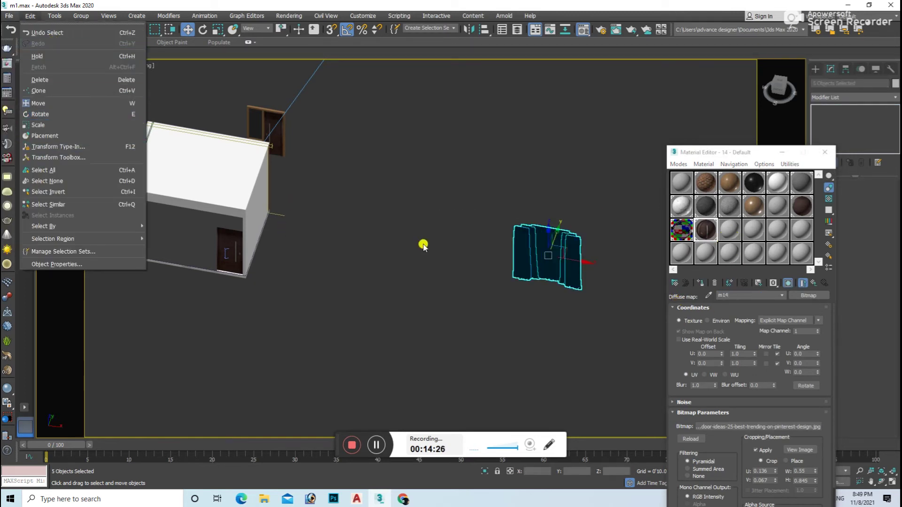
pyautogui.click(730, 229)
pyautogui.click(809, 295)
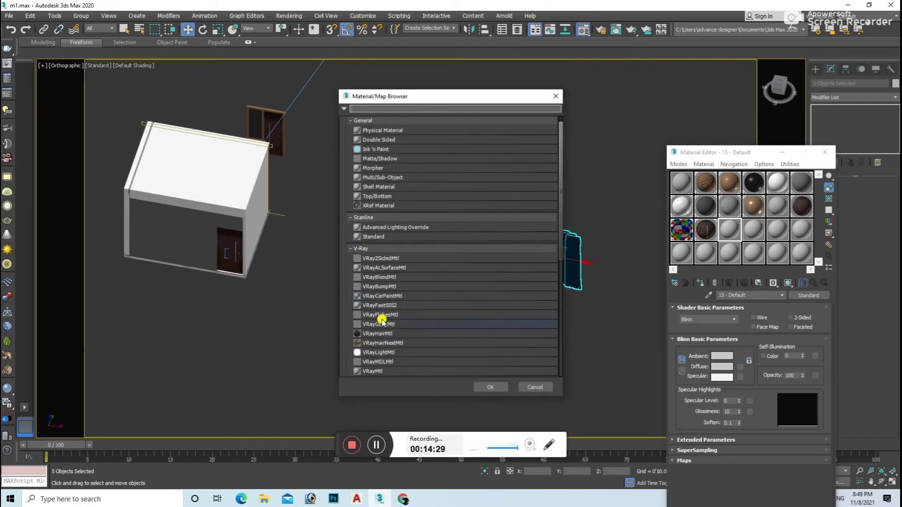
pyautogui.doubleClick(387, 371)
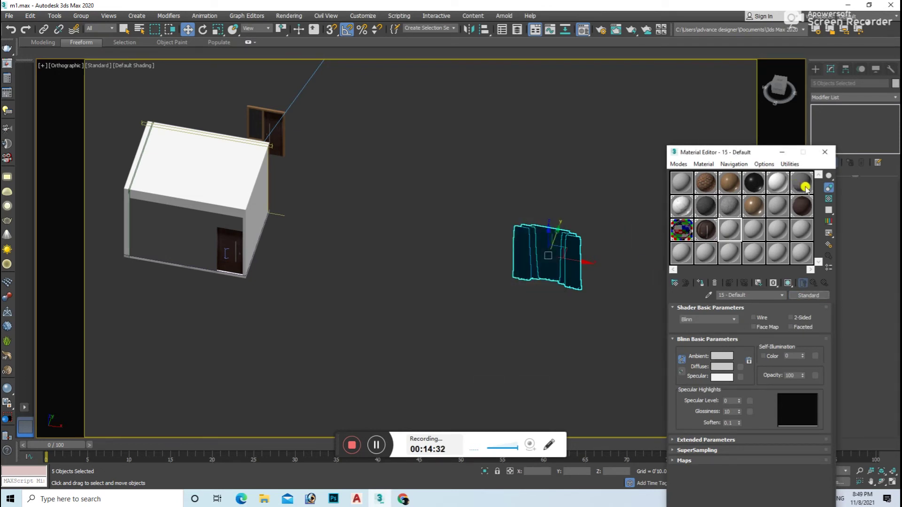
pyautogui.moveTo(516, 256); pyautogui.dragTo(516, 257)
pyautogui.click(435, 267)
pyautogui.click(466, 306)
# Step: Drop the fabric material onto each curtain, including the black one
pyautogui.scroll(5, 523, 243)
pyautogui.scroll(3, 564, 250)
pyautogui.moveTo(707, 208); pyautogui.dragTo(536, 227)
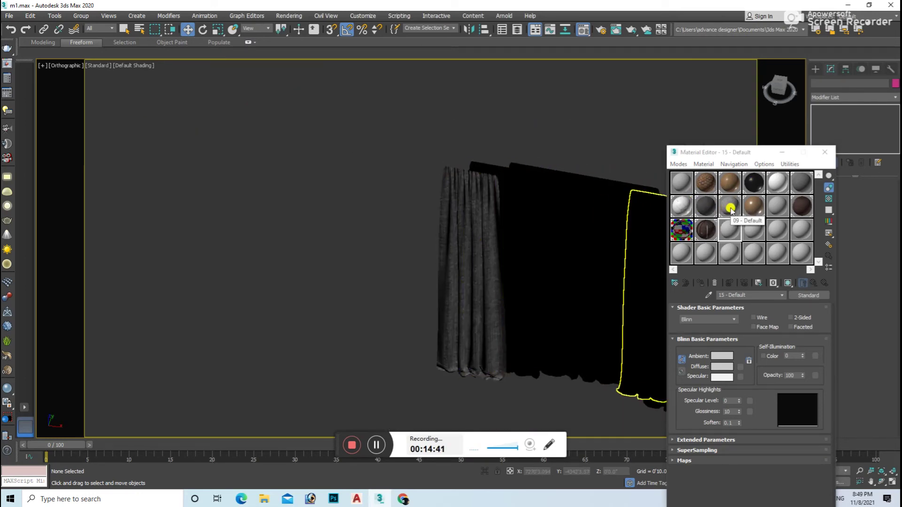
pyautogui.moveTo(731, 209); pyautogui.dragTo(511, 199)
pyautogui.scroll(2, 488, 179)
# Step: In Top view, shift the curtains to the left
pyautogui.click(471, 202)
pyautogui.press('t')
pyautogui.scroll(-5, 477, 221)
pyautogui.moveTo(483, 228); pyautogui.dragTo(233, 230)
# Step: Select both curtains and add a UVW Map modifier to them
pyautogui.click(233, 249)
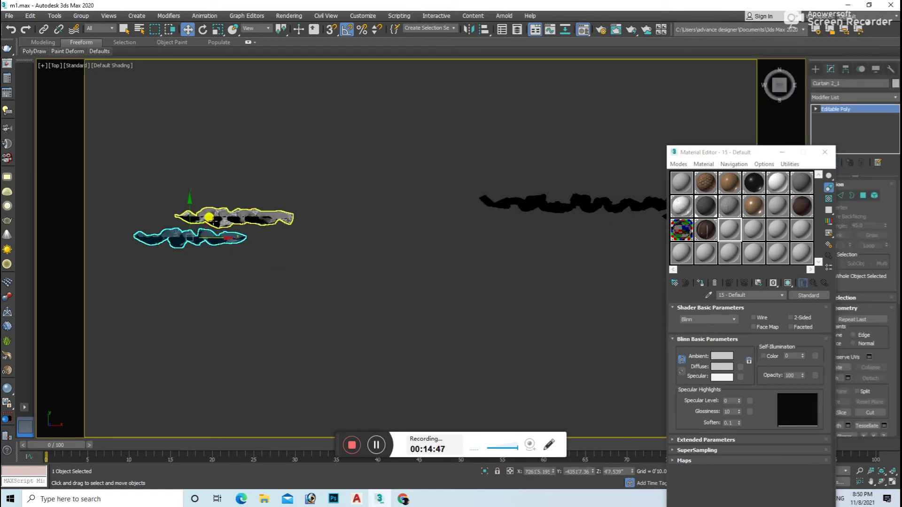
pyautogui.scroll(4, 207, 215)
pyautogui.keyDown('ctrl'); pyautogui.click(263, 210); pyautogui.keyUp('ctrl')
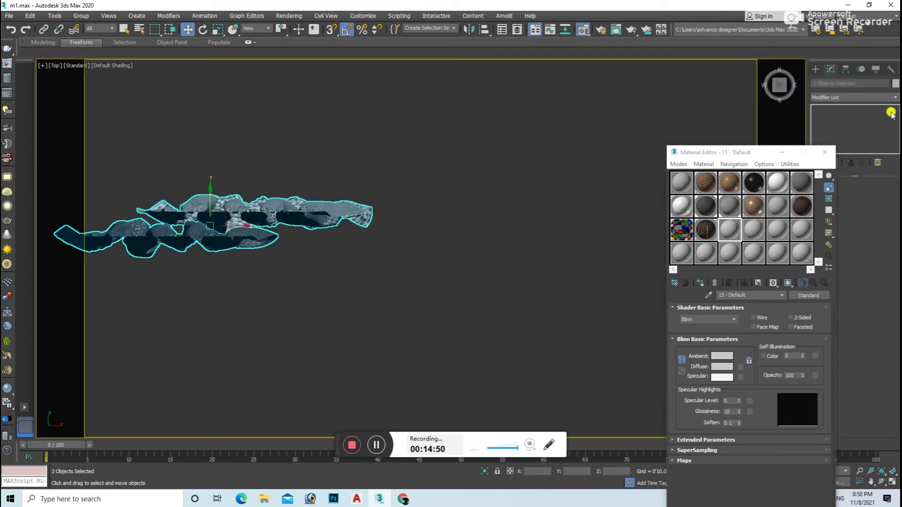
pyautogui.click(855, 97)
pyautogui.scroll(-10, 891, 235)
pyautogui.click(869, 387)
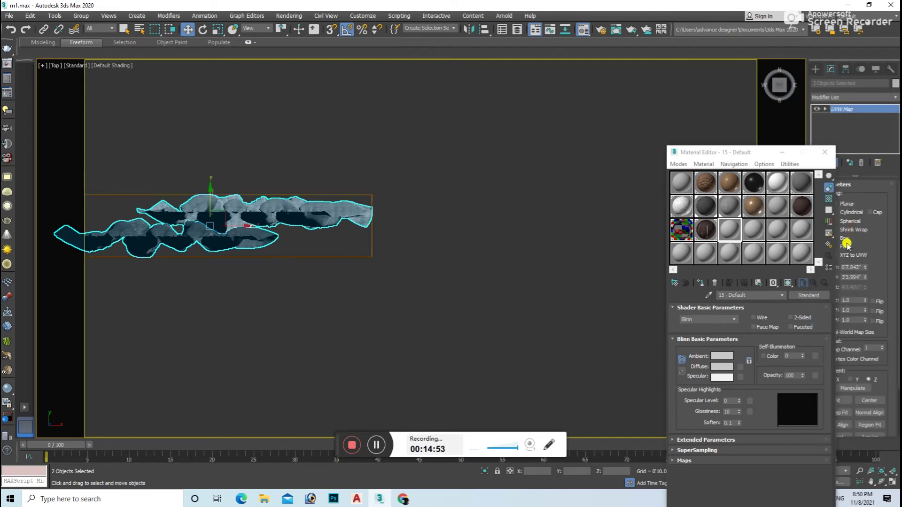
# Step: Lower the UVW Map length and height so the teal fabric repeats more finely
pyautogui.keyDown('alt'); pyautogui.moveTo(470, 220); pyautogui.dragTo(403, 212, button='middle'); pyautogui.keyUp('alt')
pyautogui.click(824, 152)
pyautogui.scroll(-4, 444, 267)
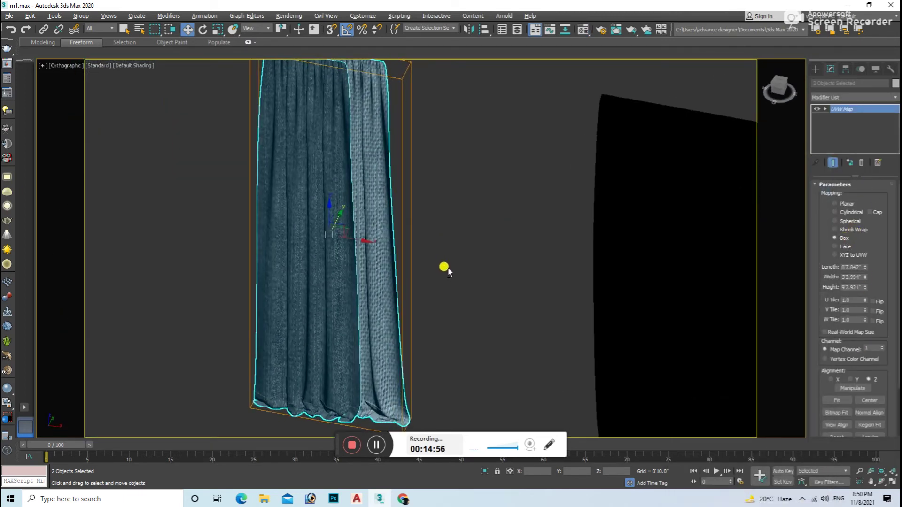
pyautogui.moveTo(865, 267); pyautogui.dragTo(872, 321)
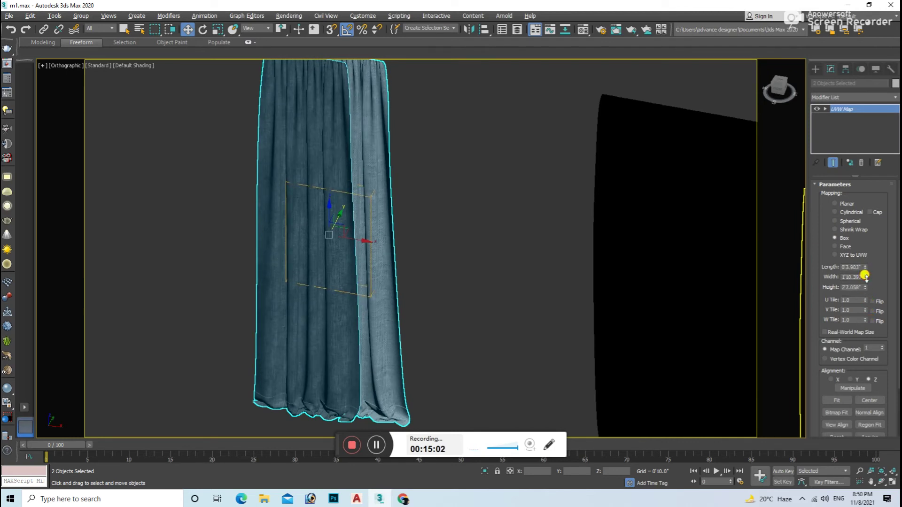
pyautogui.moveTo(867, 290); pyautogui.dragTo(868, 296)
pyautogui.scroll(-3, 610, 329)
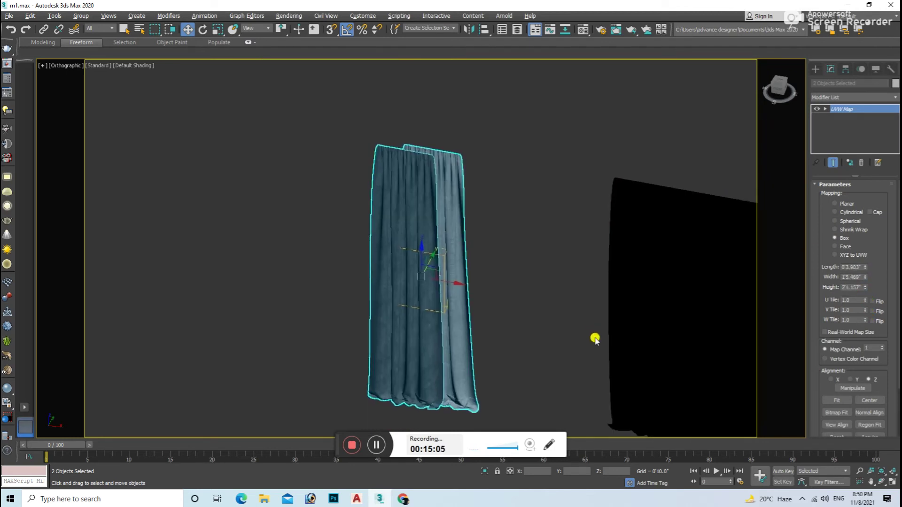
pyautogui.scroll(-3, 569, 314)
# Step: Reselect the teal curtain and view the whole room from Top in wireframe
pyautogui.click(606, 320)
pyautogui.click(493, 296)
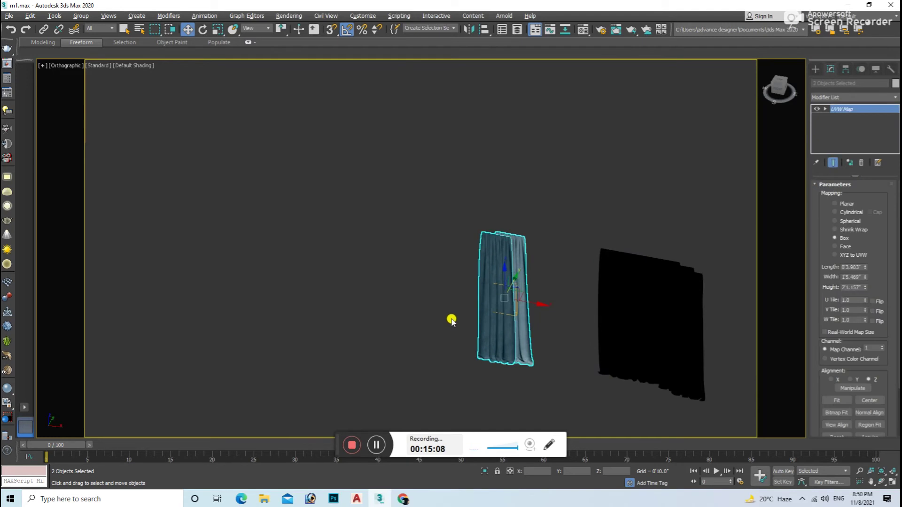
pyautogui.press('t')
pyautogui.press('F3')
pyautogui.scroll(-5, 491, 277)
pyautogui.scroll(-5, 491, 277)
pyautogui.scroll(4, 491, 276)
pyautogui.moveTo(491, 277)
pyautogui.mouseDown(button='middle')
pyautogui.moveTo(168, 308)
pyautogui.moveTo(407, 345)
pyautogui.moveTo(459, 330)
pyautogui.mouseUp(button='middle')
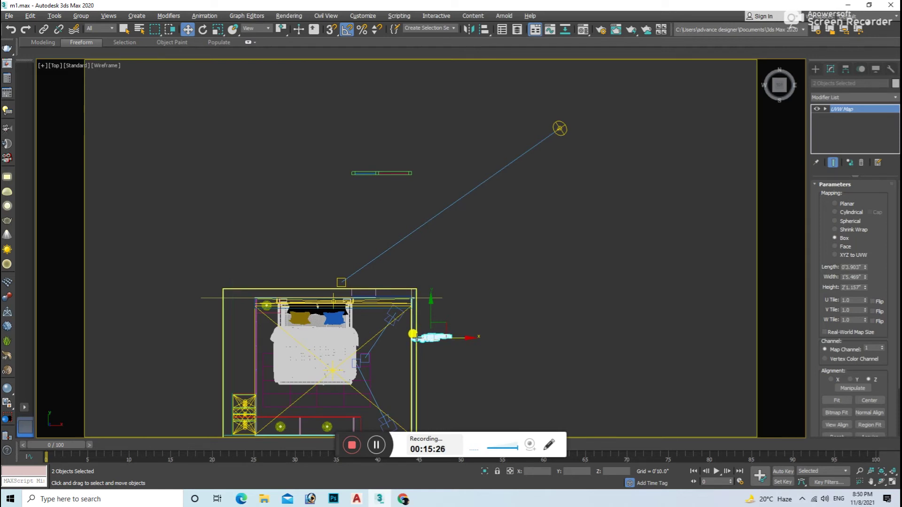
# Step: Squash the curtain to a thinner depth with non-uniform scale, keeping the curtain pair selected
pyautogui.scroll(3, 436, 340)
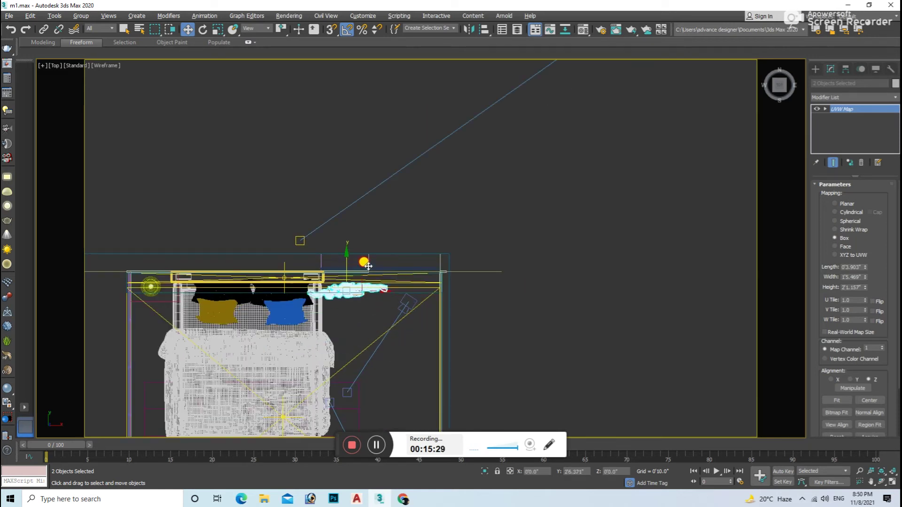
pyautogui.scroll(4, 329, 310)
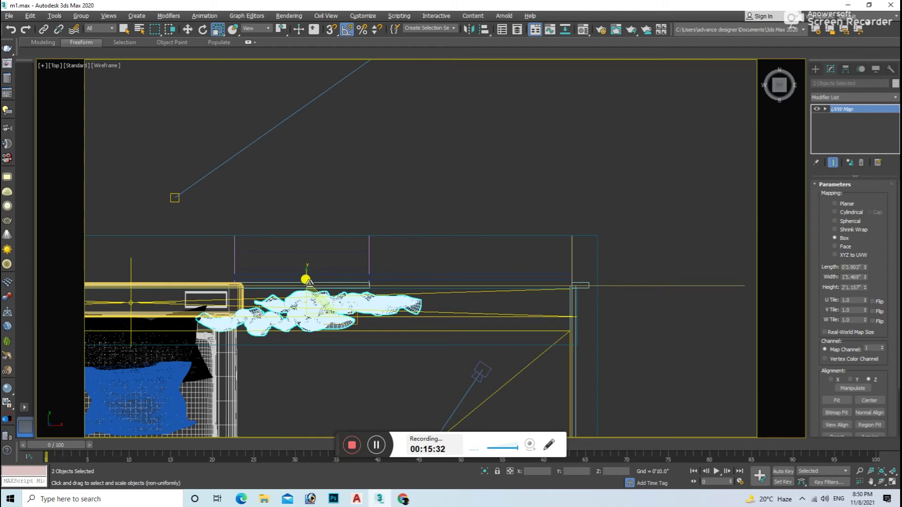
pyautogui.moveTo(309, 281); pyautogui.dragTo(310, 286)
pyautogui.press('w')
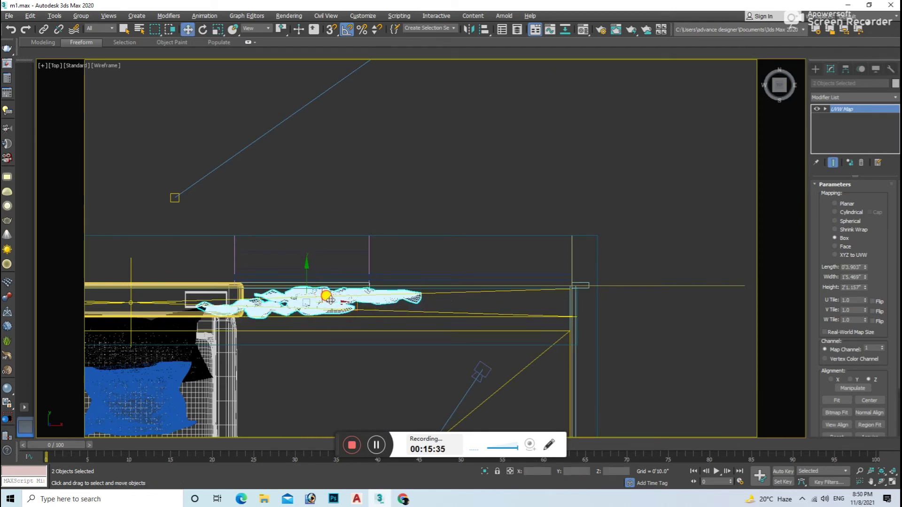
pyautogui.press('r')
pyautogui.click(369, 309)
pyautogui.hotkey('ctrl', 'z')
pyautogui.hotkey('ctrl', 'y')
pyautogui.hotkey('ctrl', 'z')
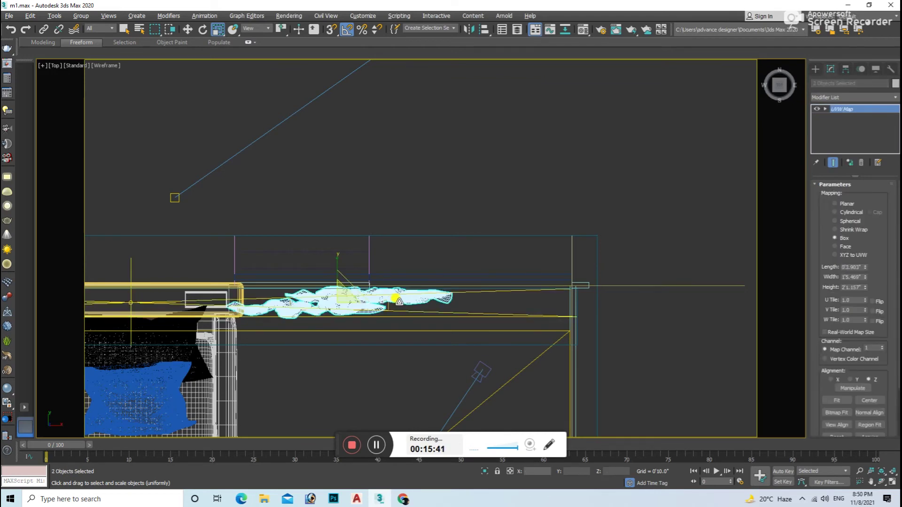
# Step: Check the curtain placement in Front view, then look through the V-Ray camera
pyautogui.scroll(5, 399, 301)
pyautogui.scroll(-1, 295, 283)
pyautogui.scroll(-3, 282, 287)
pyautogui.press('w')
pyautogui.press('f')
pyautogui.scroll(-3, 353, 296)
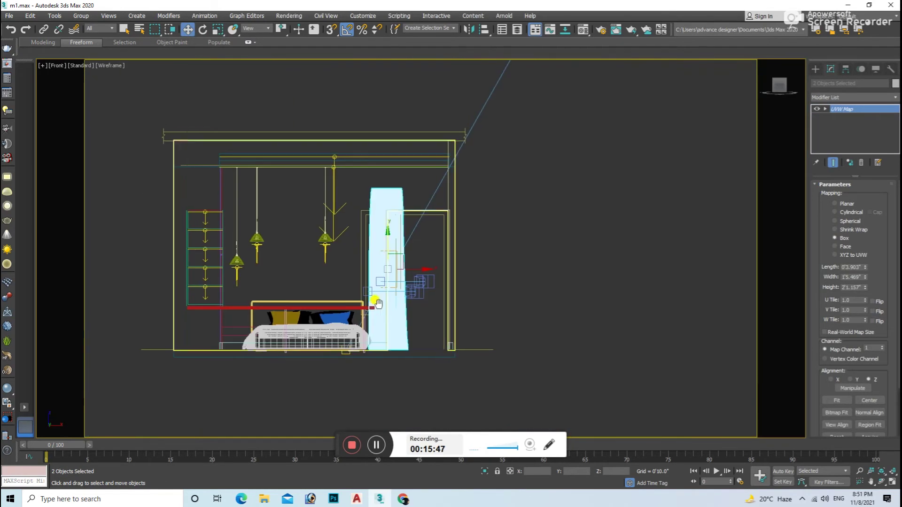
pyautogui.press('c')
pyautogui.click(494, 167)
pyautogui.press('r')
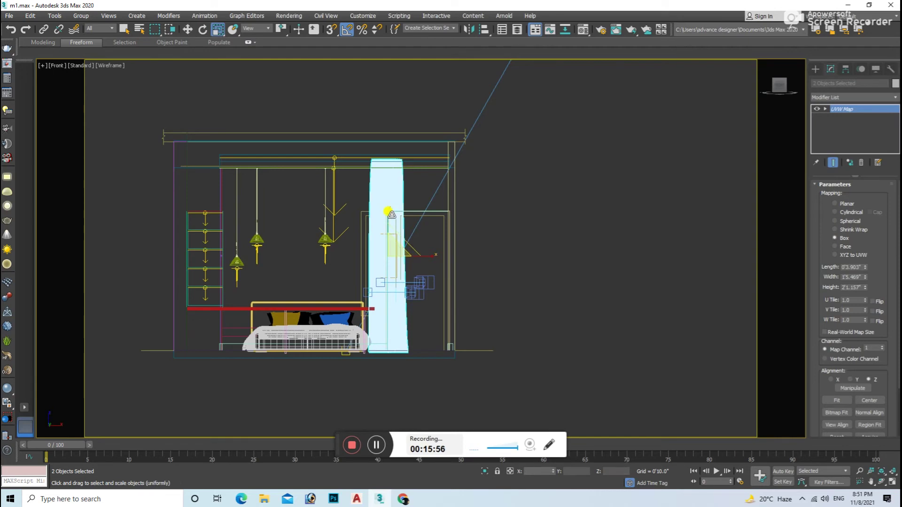
pyautogui.press('c')
pyautogui.doubleClick(429, 184)
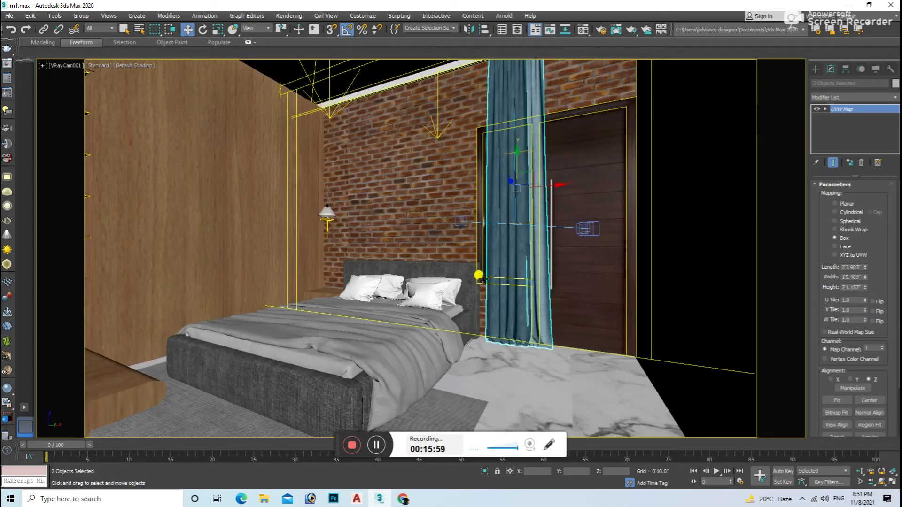
# Step: Test-render the camera view, nudge the teal curtain slightly left, and render again
pyautogui.click(478, 302)
pyautogui.hotkey('shift', 'q')
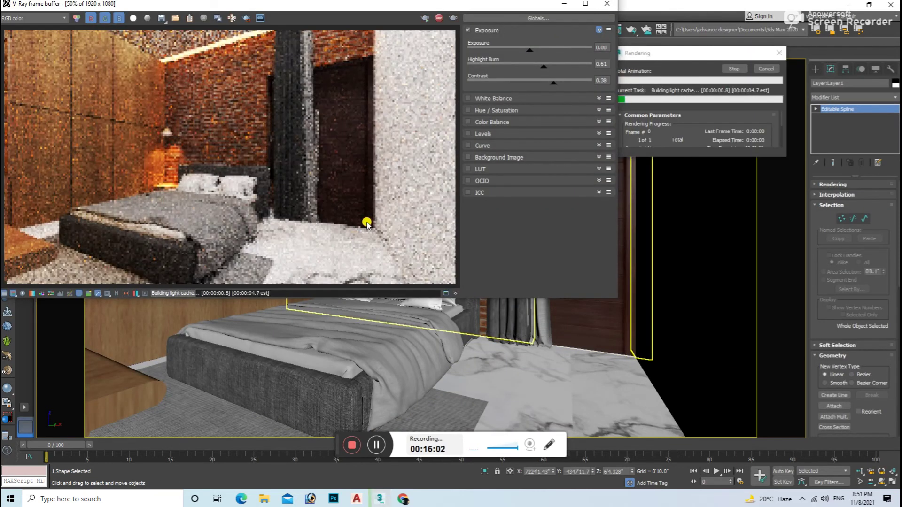
pyautogui.click(608, 5)
pyautogui.click(522, 184)
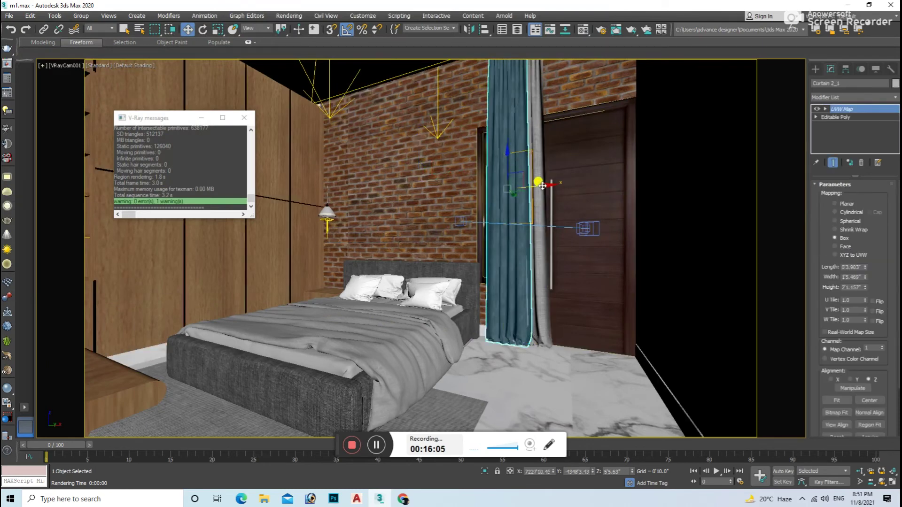
pyautogui.moveTo(542, 207); pyautogui.dragTo(527, 189)
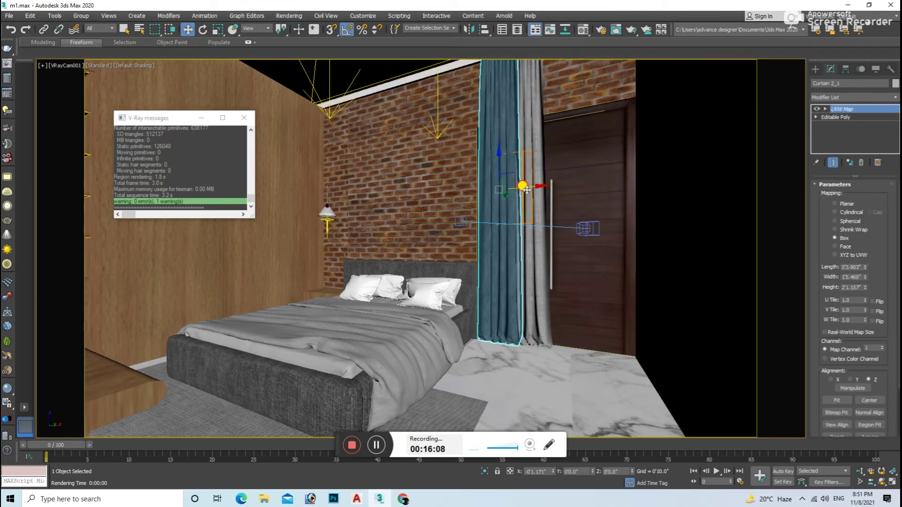
pyautogui.hotkey('shift', 'q')
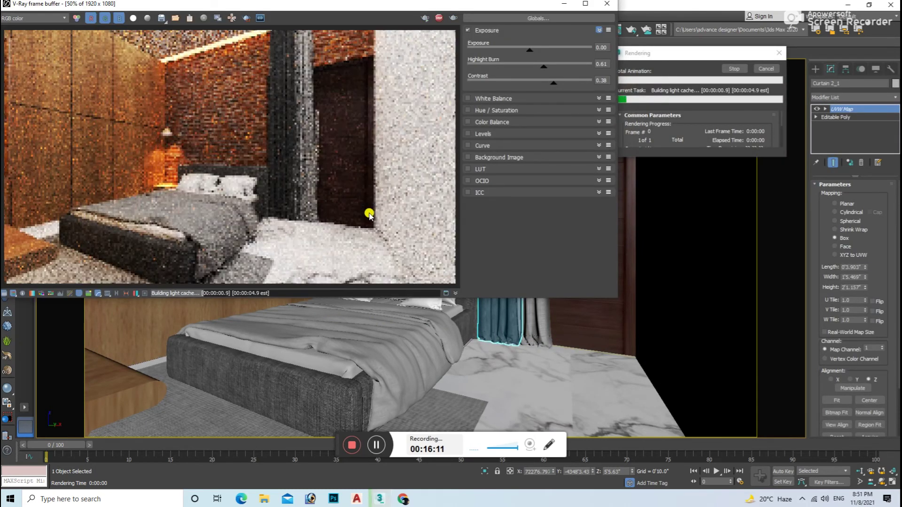
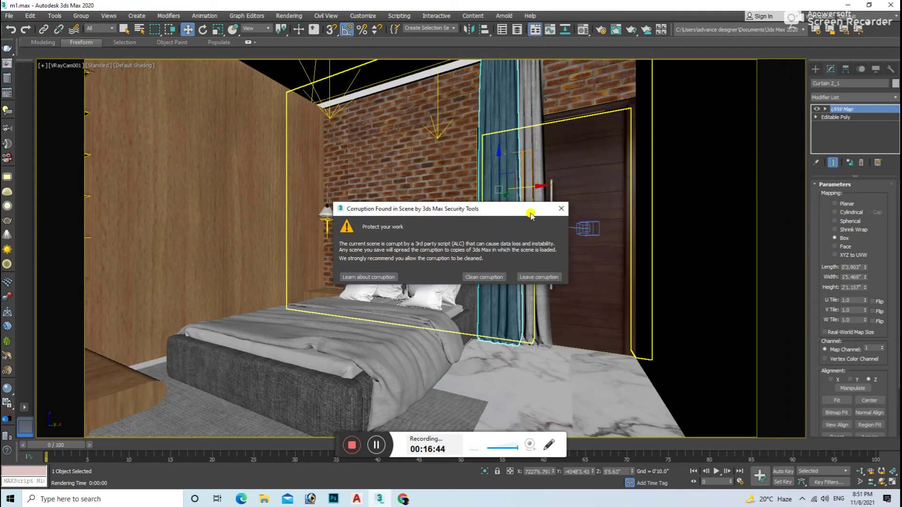
# Step: Dismiss the scene corruption and security warnings, then select the bed group
pyautogui.click(559, 209)
pyautogui.click(561, 210)
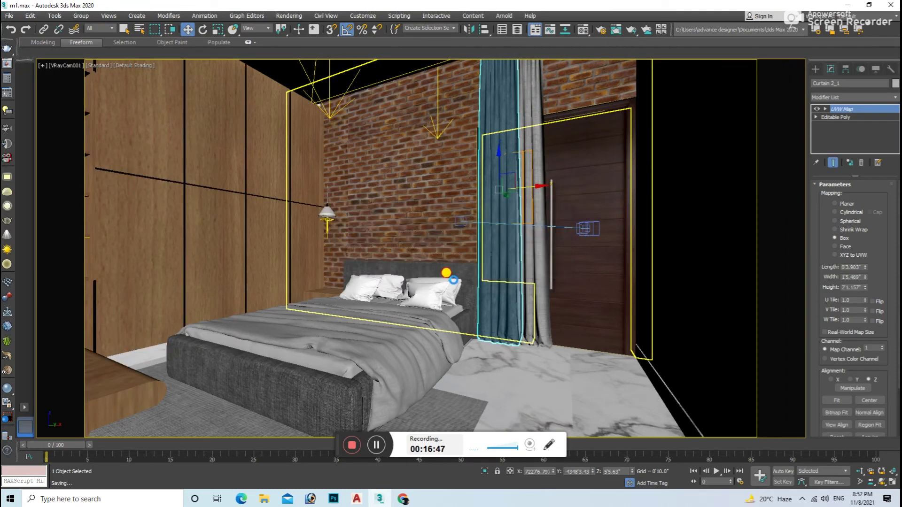
pyautogui.click(454, 283)
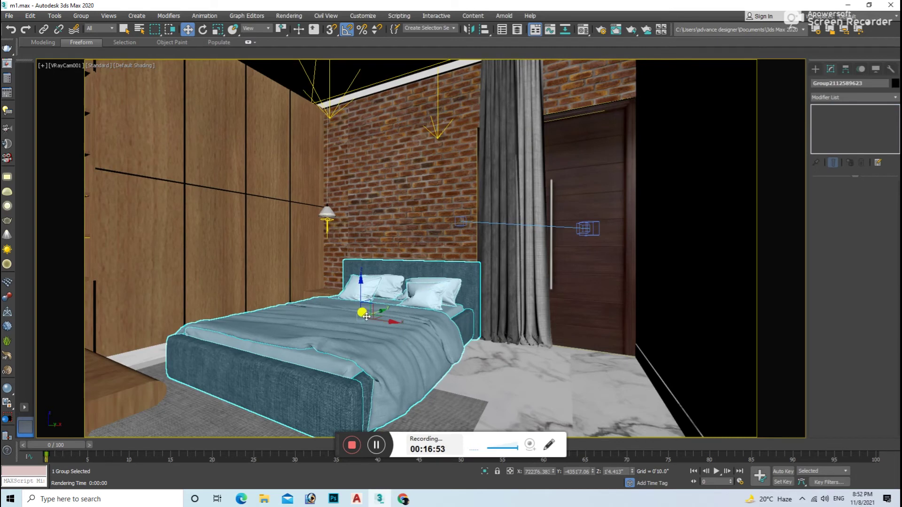
# Step: Switch to Top view, then browse the 750092 and curtain download folders in Explorer
pyautogui.press('t')
pyautogui.click(264, 499)
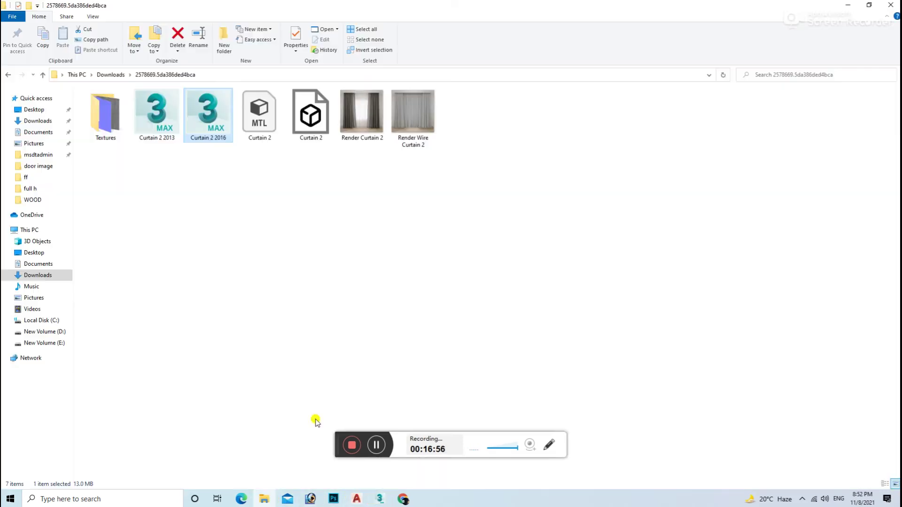
pyautogui.click(8, 75)
pyautogui.doubleClick(308, 213)
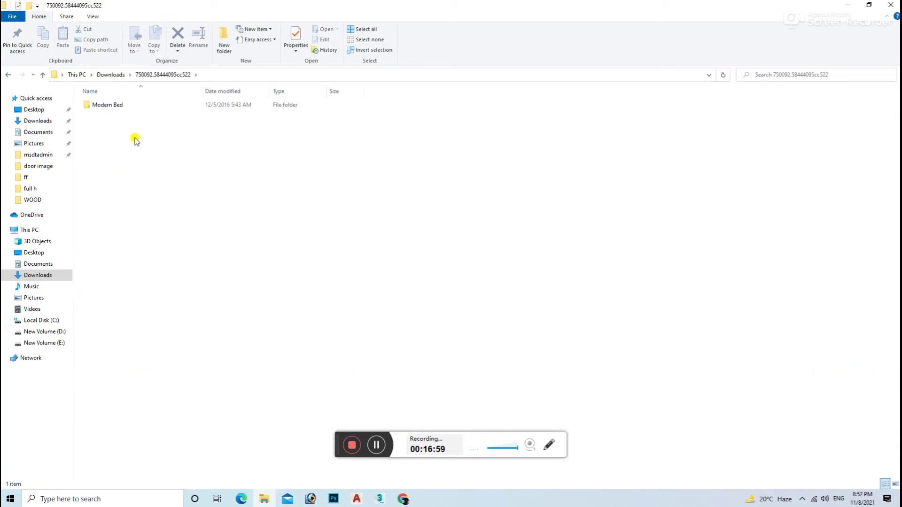
pyautogui.hotkey('alt', 'Left')
pyautogui.doubleClick(284, 208)
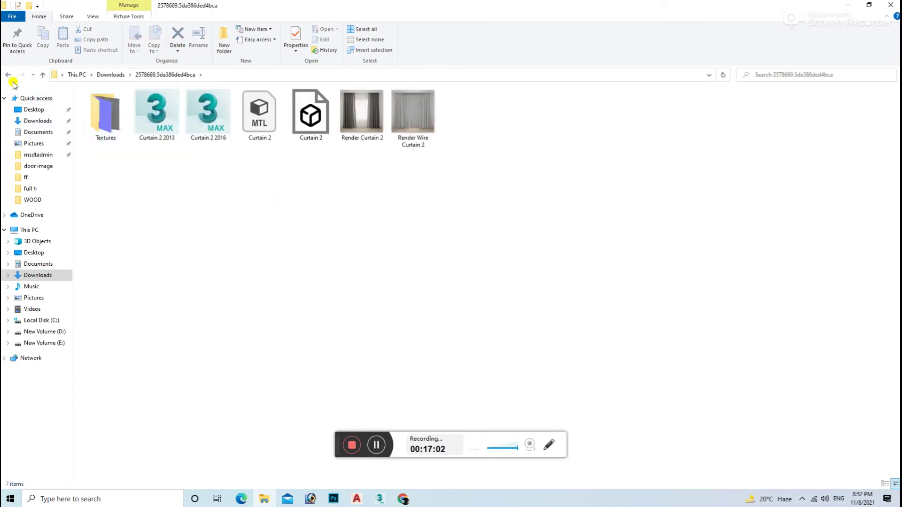
pyautogui.click(8, 74)
# Step: Check the lamp and decorative set folders, then open the Magazines folder 56572.527cb5964b302
pyautogui.doubleClick(328, 114)
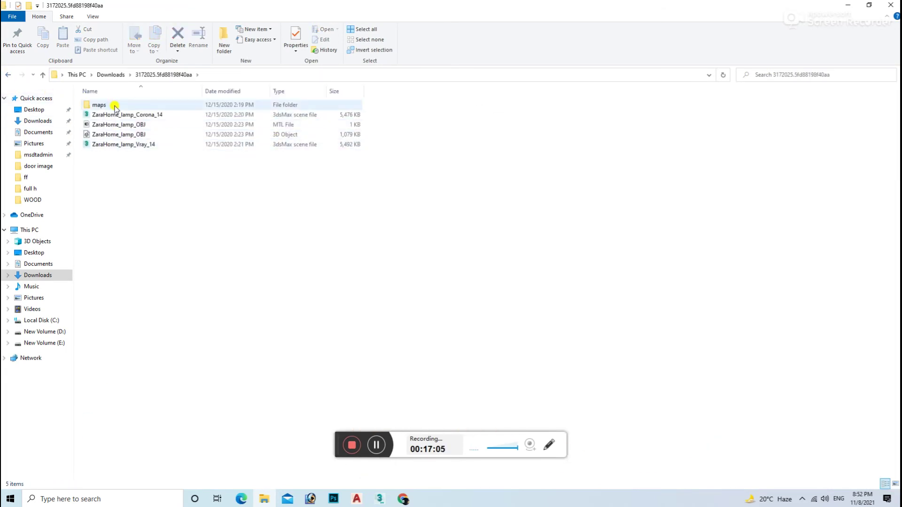
pyautogui.doubleClick(112, 106)
pyautogui.click(11, 76)
pyautogui.click(10, 76)
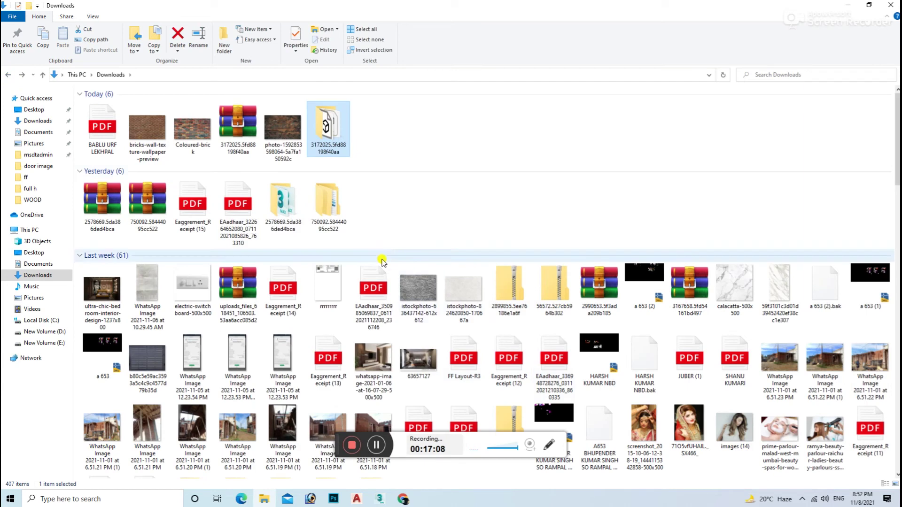
pyautogui.scroll(-3, 486, 299)
pyautogui.doubleClick(238, 357)
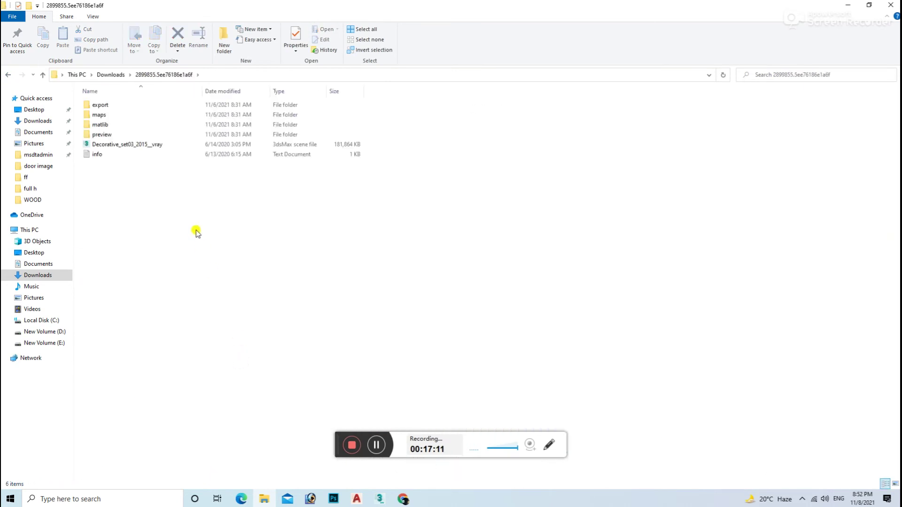
pyautogui.doubleClick(95, 134)
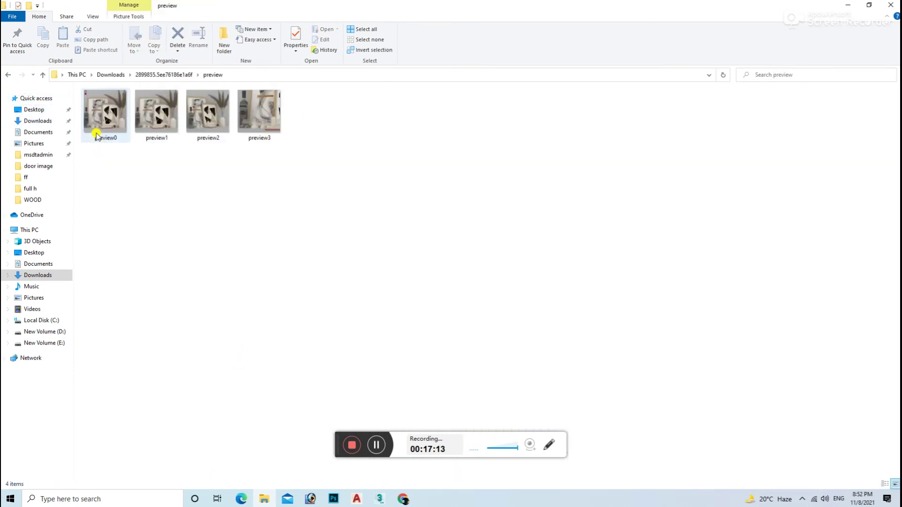
pyautogui.click(9, 75)
pyautogui.click(9, 75)
pyautogui.doubleClick(238, 475)
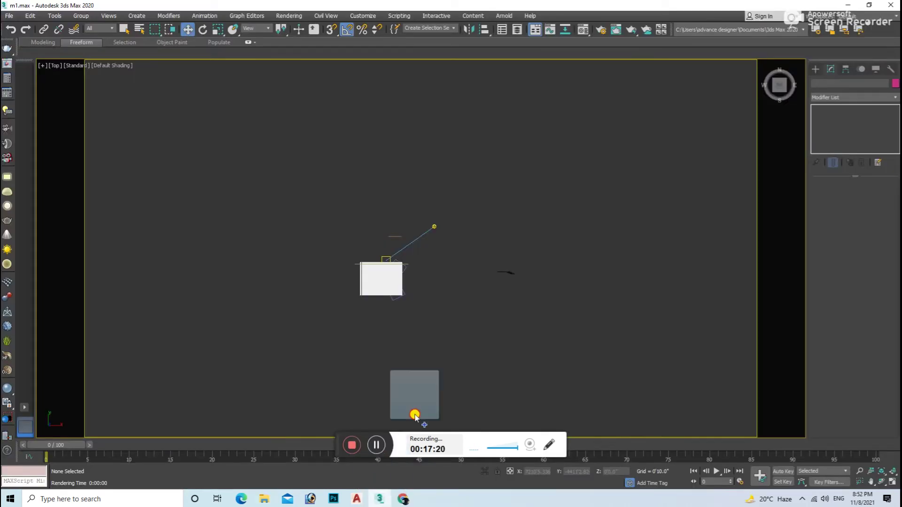
# Step: Merge Magazines.max into the scene, dismissing the corruption warning and Scene Converter
pyautogui.moveTo(151, 131); pyautogui.dragTo(441, 351)
pyautogui.click(469, 366)
pyautogui.click(561, 209)
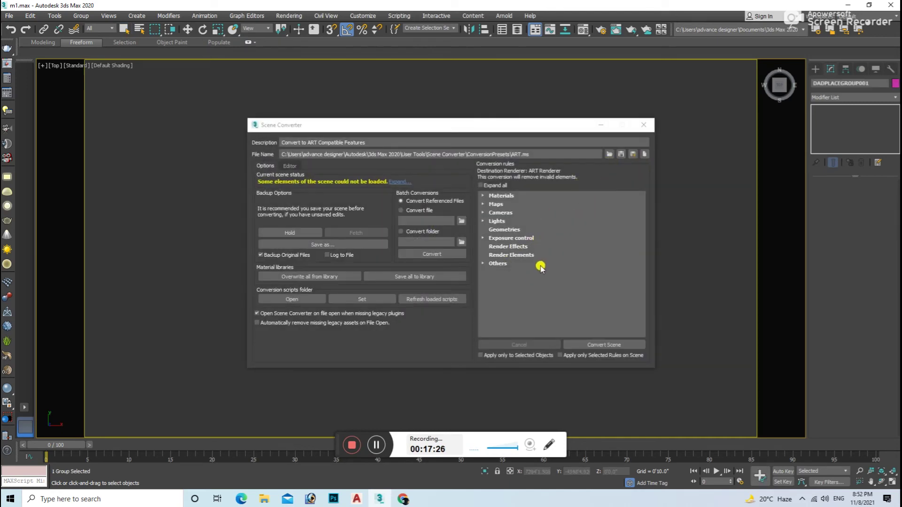
pyautogui.click(644, 126)
pyautogui.moveTo(303, 310)
pyautogui.keyDown('alt'); pyautogui.mouseDown(button='middle')
pyautogui.moveTo(312, 294)
pyautogui.moveTo(270, 304)
pyautogui.mouseUp(button='middle'); pyautogui.keyUp('alt')
# Step: In Asset Tracking, select the magazine and curtain textures with missing or network paths
pyautogui.click(10, 16)
pyautogui.moveTo(24, 188)
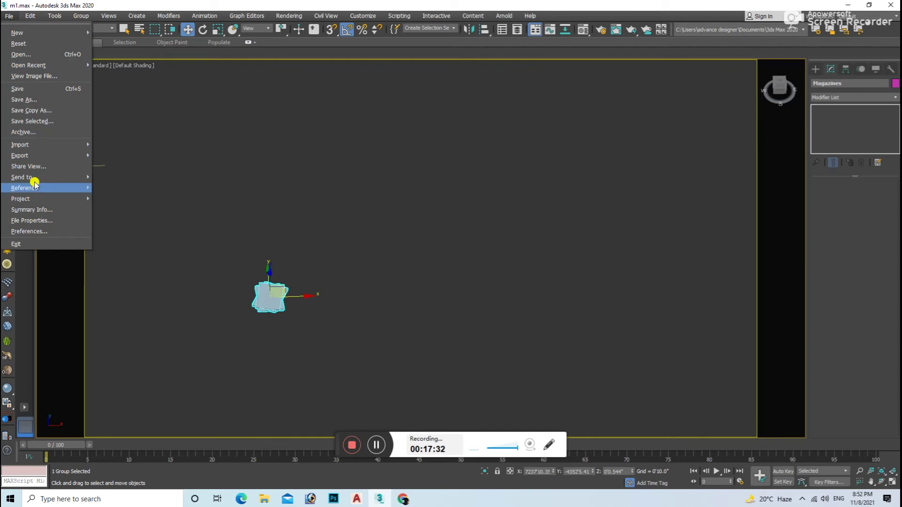
pyautogui.click(131, 232)
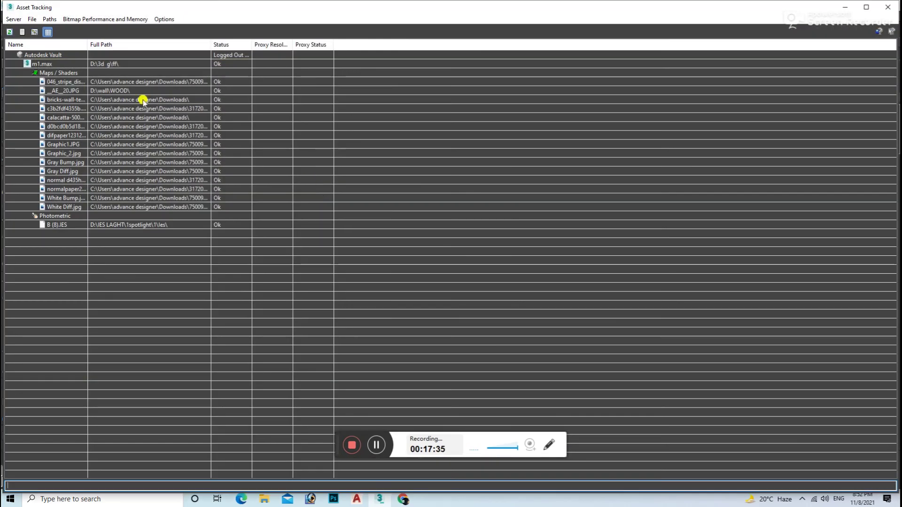
pyautogui.moveTo(236, 225); pyautogui.dragTo(235, 261)
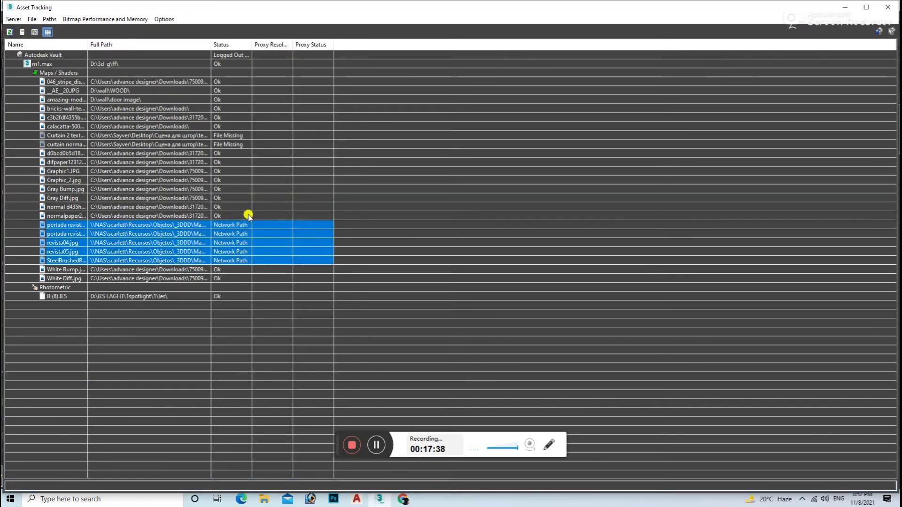
pyautogui.keyDown('ctrl'); pyautogui.click(234, 144); pyautogui.keyUp('ctrl')
pyautogui.rightClick(214, 245)
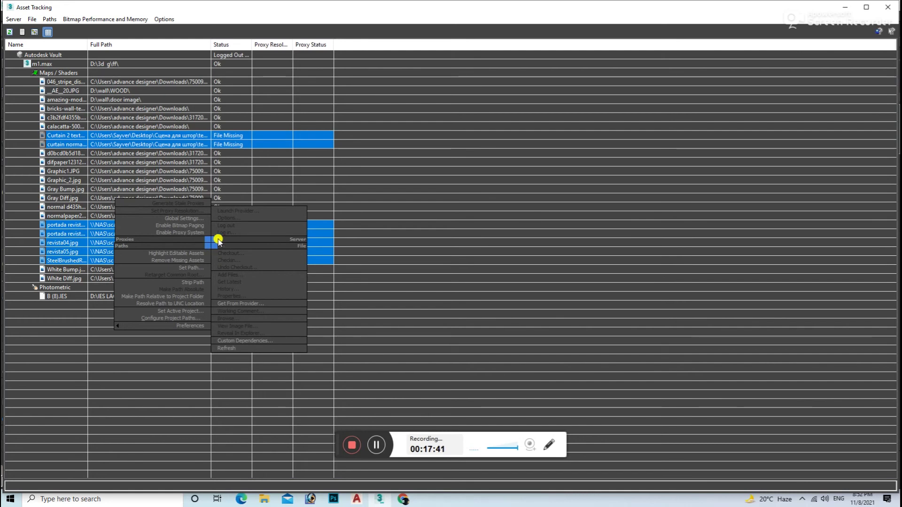
pyautogui.click(195, 269)
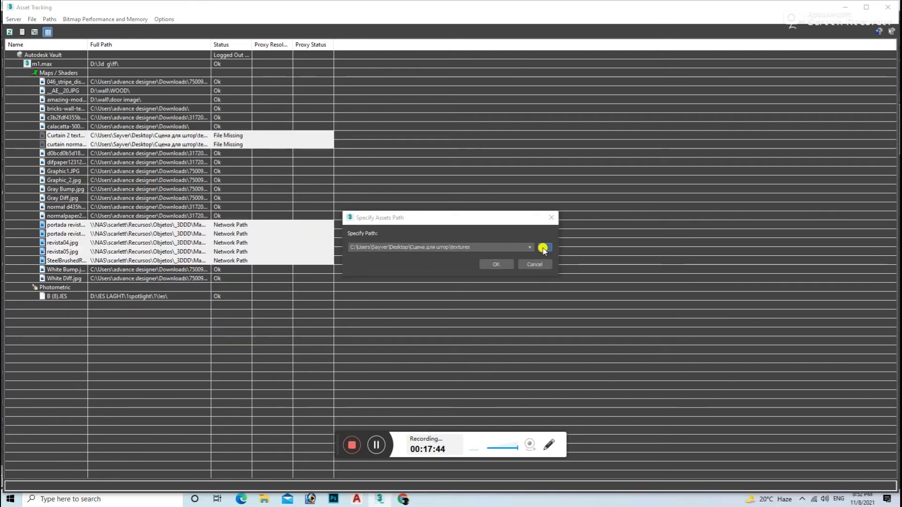
# Step: Set the selected textures' path to the 56572 Magazines download folder
pyautogui.click(546, 249)
pyautogui.click(77, 181)
pyautogui.doubleClick(466, 108)
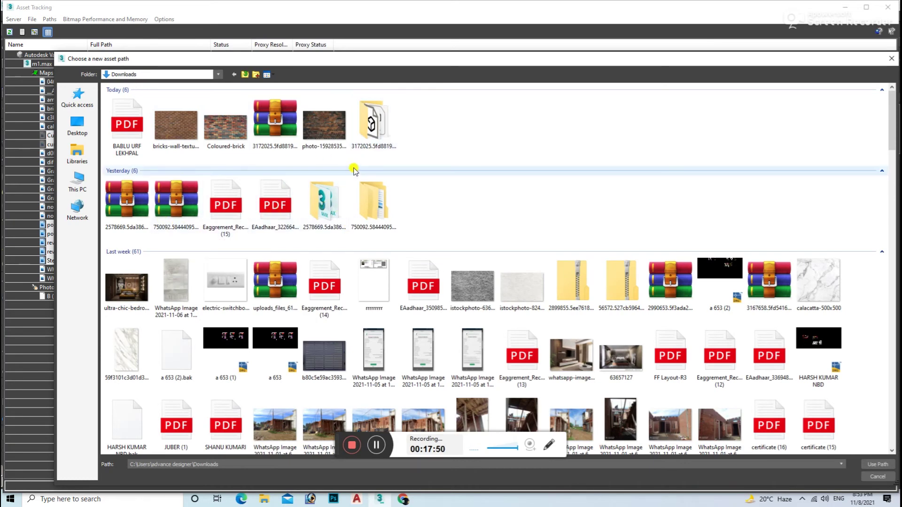
pyautogui.scroll(-2, 459, 277)
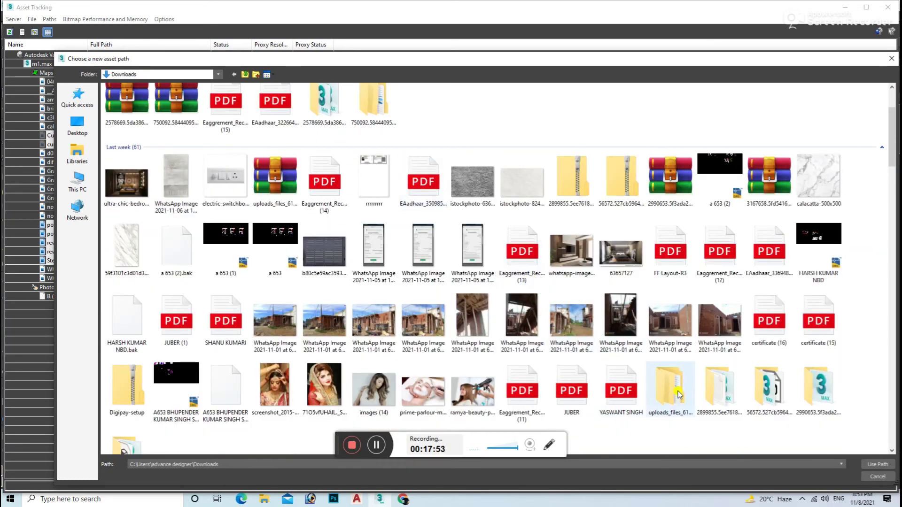
pyautogui.doubleClick(691, 397)
pyautogui.doubleClick(183, 125)
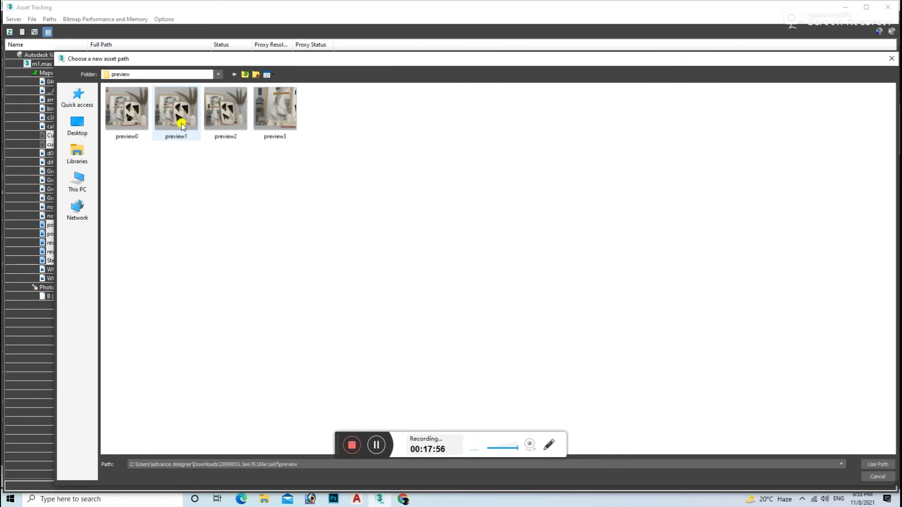
pyautogui.click(240, 77)
pyautogui.doubleClick(768, 413)
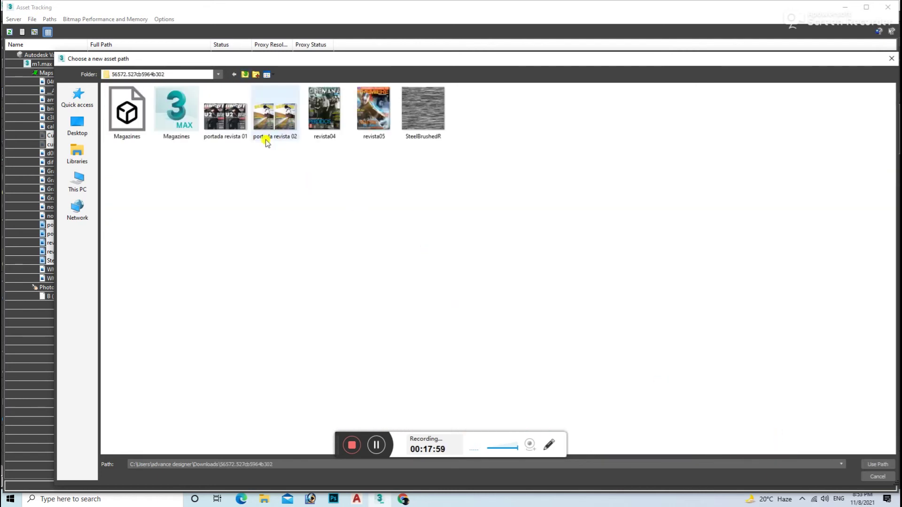
pyautogui.click(877, 465)
pyautogui.click(503, 265)
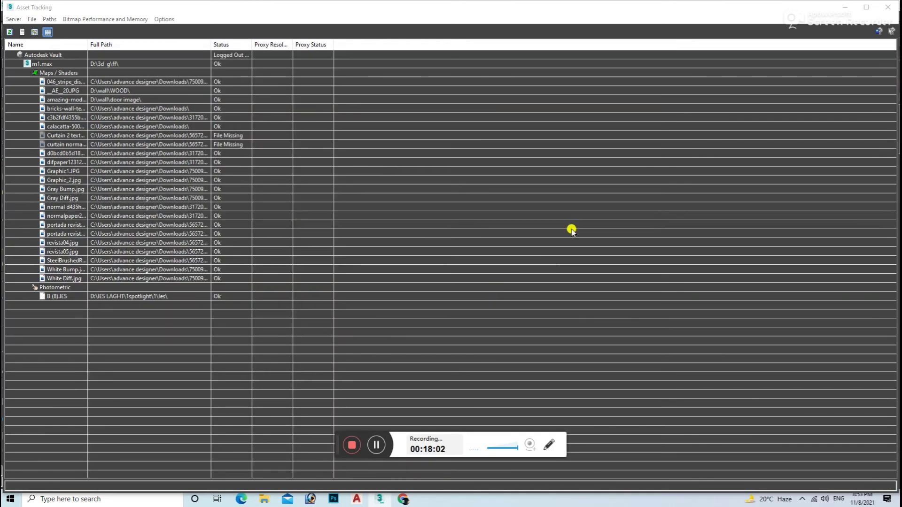
pyautogui.click(888, 7)
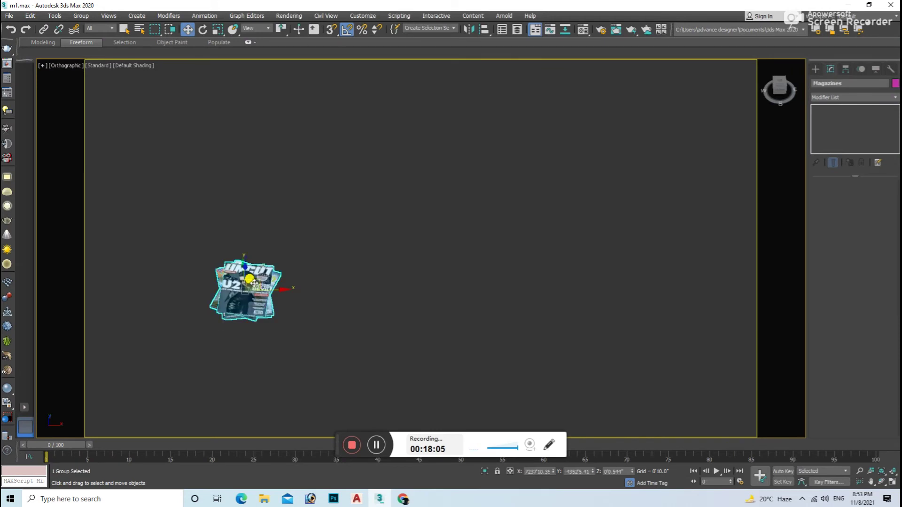
# Step: In wireframe Top view, move the magazines to the headboard's top-left corner
pyautogui.scroll(-5, 329, 243)
pyautogui.moveTo(343, 262); pyautogui.dragTo(496, 263, button='middle')
pyautogui.press('F3')
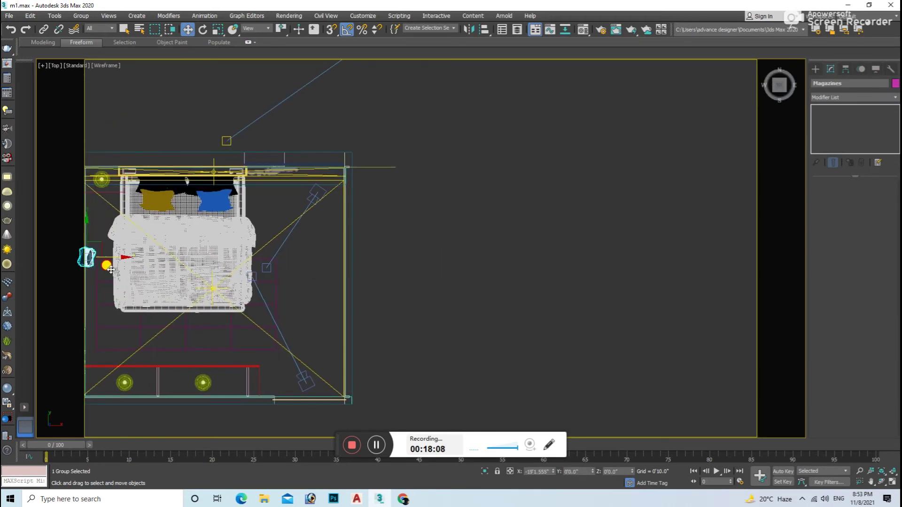
pyautogui.scroll(5, 110, 269)
pyautogui.scroll(3, 383, 319)
pyautogui.moveTo(383, 315)
pyautogui.mouseDown()
pyautogui.moveTo(379, 165)
pyautogui.moveTo(422, 164)
pyautogui.mouseUp()
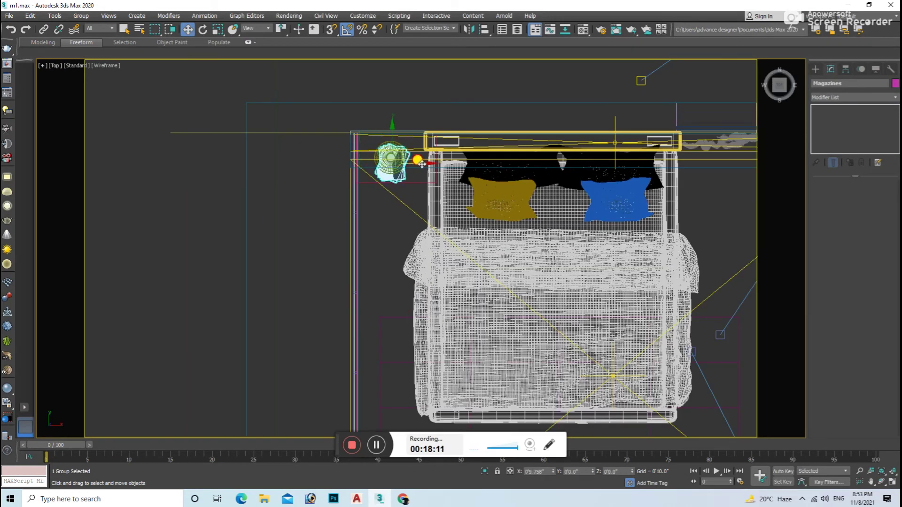
# Step: In Front view, raise the magazines up above the bed
pyautogui.press('f')
pyautogui.scroll(2, 397, 196)
pyautogui.scroll(2, 395, 262)
pyautogui.moveTo(396, 262); pyautogui.dragTo(394, 133)
pyautogui.scroll(5, 394, 168)
pyautogui.scroll(-1, 395, 166)
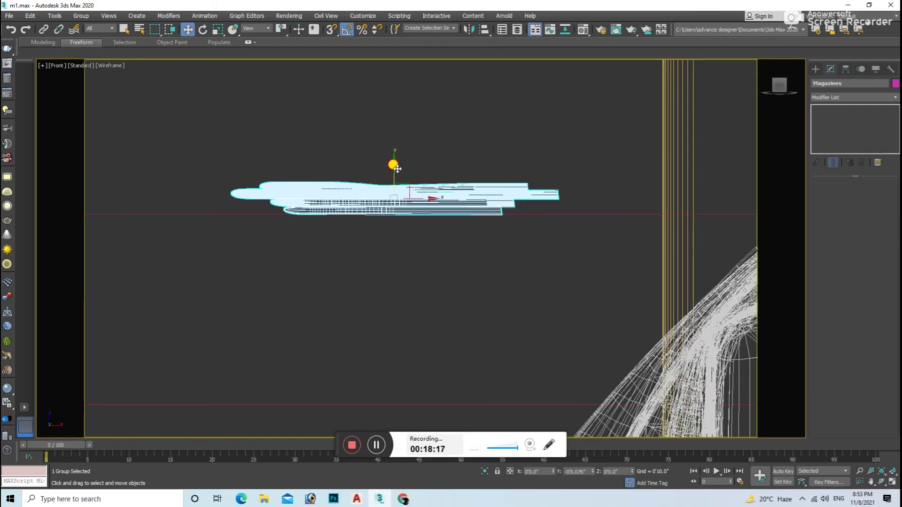
pyautogui.scroll(-3, 419, 195)
pyautogui.moveTo(419, 195)
pyautogui.keyDown('alt'); pyautogui.mouseDown(button='middle')
pyautogui.moveTo(413, 218)
pyautogui.moveTo(411, 193)
pyautogui.mouseUp(button='middle'); pyautogui.keyUp('alt')
# Step: Render the VRayCam001 camera view in V-Ray and close the messages window
pyautogui.press('c')
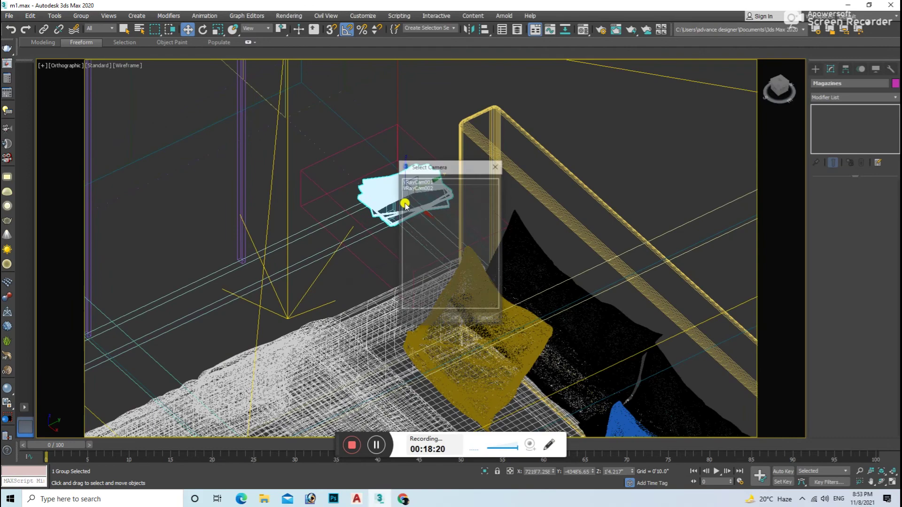
pyautogui.doubleClick(415, 181)
pyautogui.hotkey('shift', 'q')
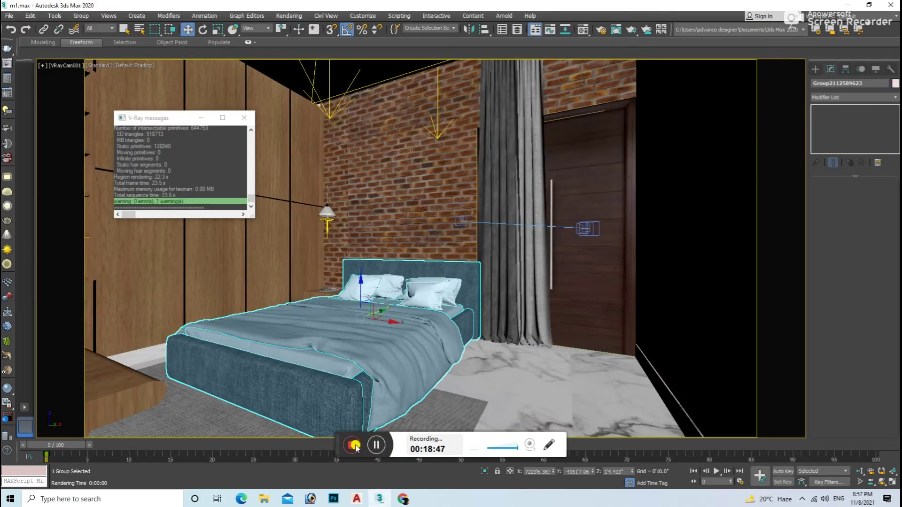
pyautogui.click(244, 118)
# Step: Drag the newest .max file from Downloads into the 3ds Max viewport
pyautogui.click(344, 242)
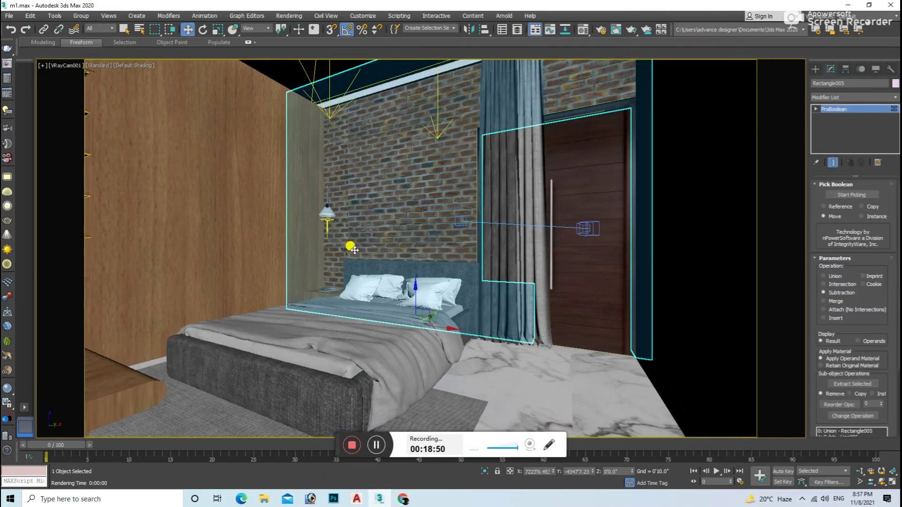
pyautogui.press('t')
pyautogui.scroll(-5, 315, 244)
pyautogui.click(339, 422)
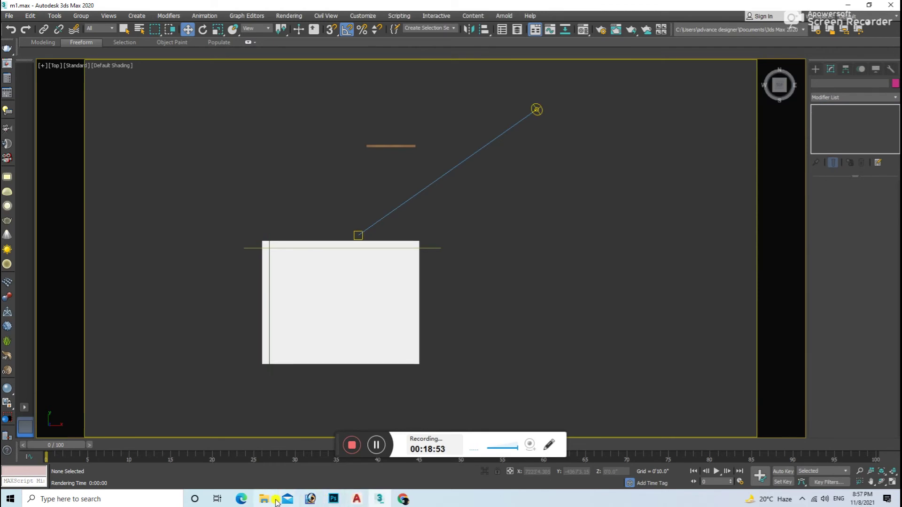
pyautogui.click(275, 501)
pyautogui.click(8, 75)
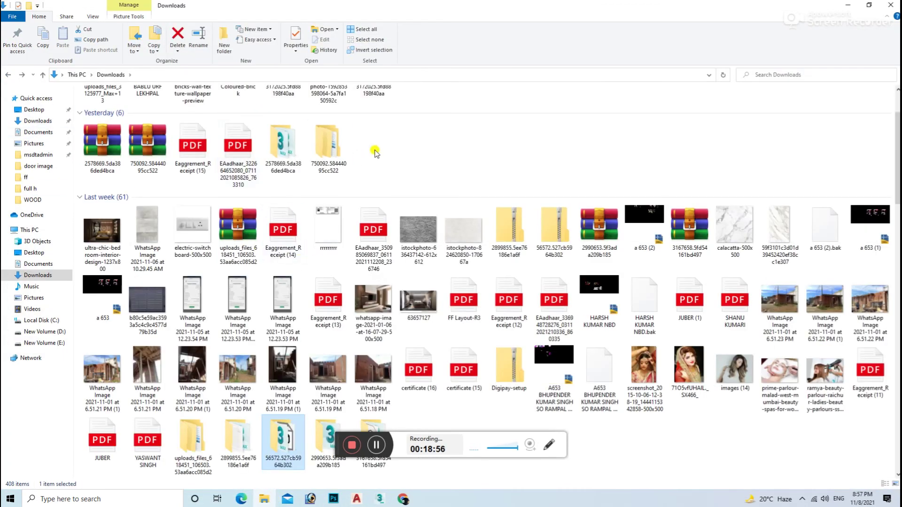
pyautogui.press('Home')
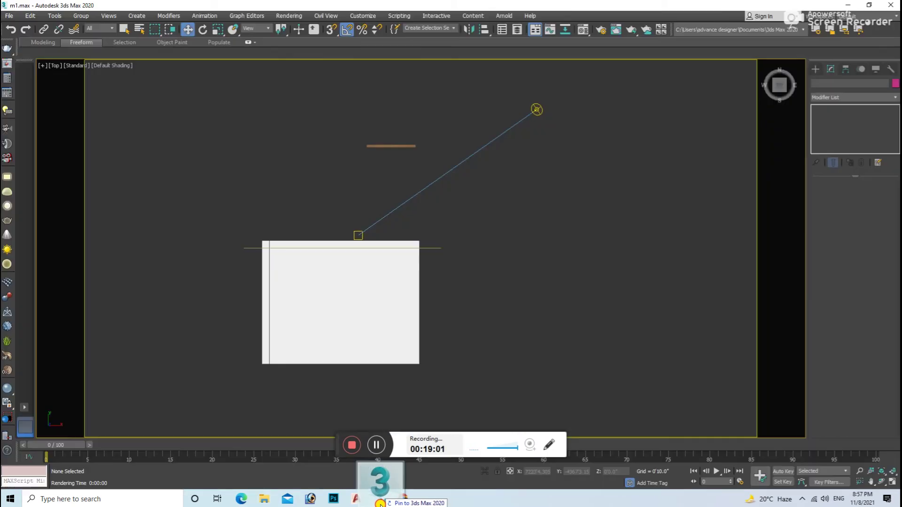
pyautogui.moveTo(394, 505); pyautogui.dragTo(463, 325)
pyautogui.click(479, 340)
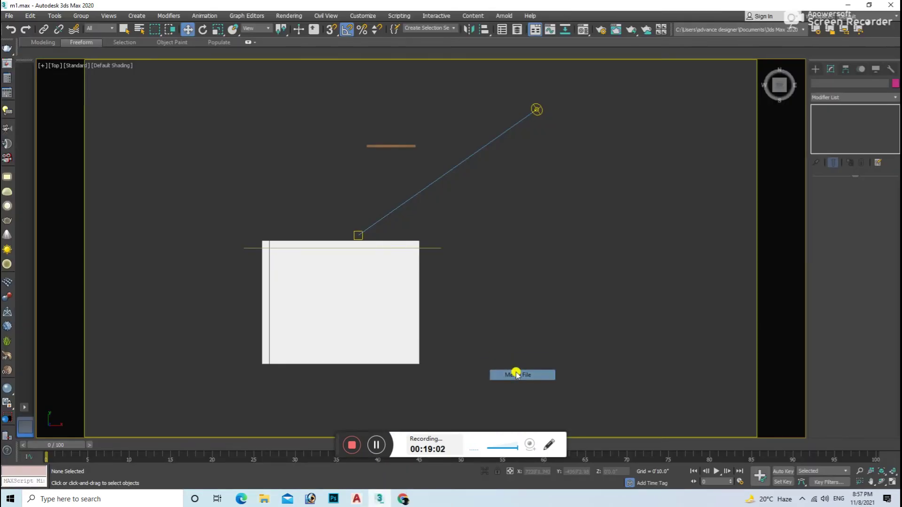
# Step: Merge the dropped clock file into the scene and dismiss the Scene Converter
pyautogui.click(557, 212)
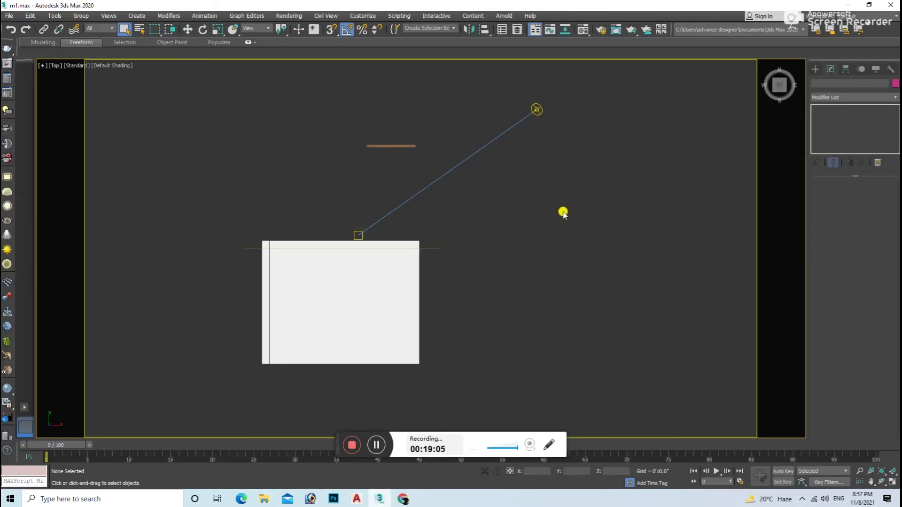
pyautogui.click(643, 124)
pyautogui.keyDown('alt'); pyautogui.moveTo(646, 141); pyautogui.dragTo(621, 276, button='middle'); pyautogui.keyUp('alt')
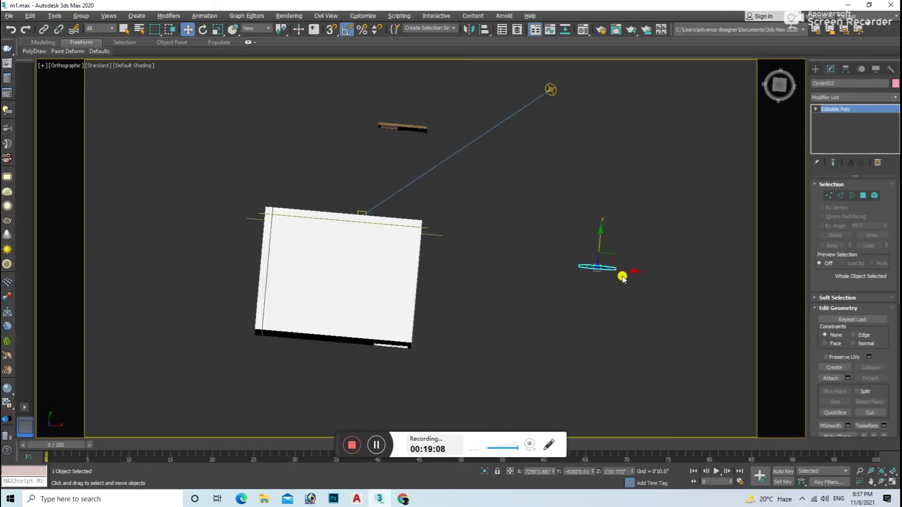
pyautogui.scroll(5, 611, 171)
pyautogui.scroll(-5, 611, 174)
pyautogui.scroll(5, 608, 196)
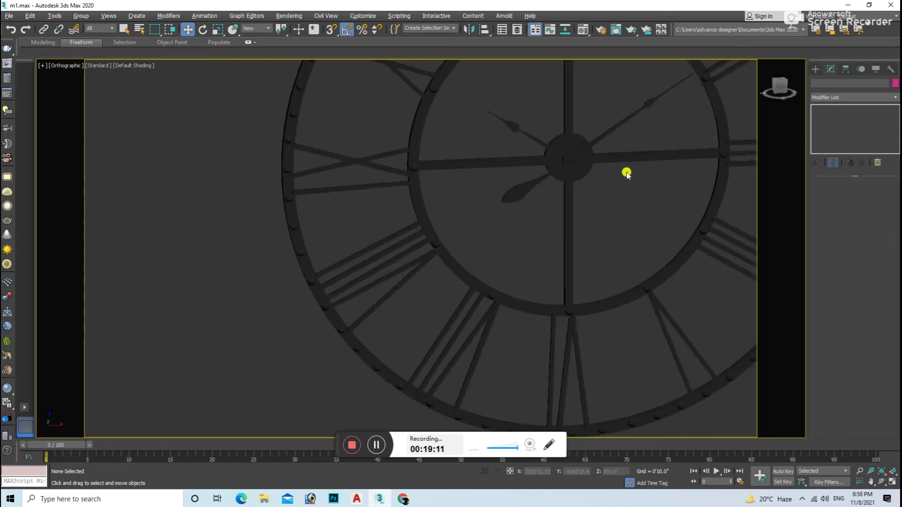
pyautogui.scroll(-3, 594, 207)
# Step: Window-select all the clock's parts and group them together
pyautogui.moveTo(582, 205); pyautogui.dragTo(412, 403)
pyautogui.click(80, 16)
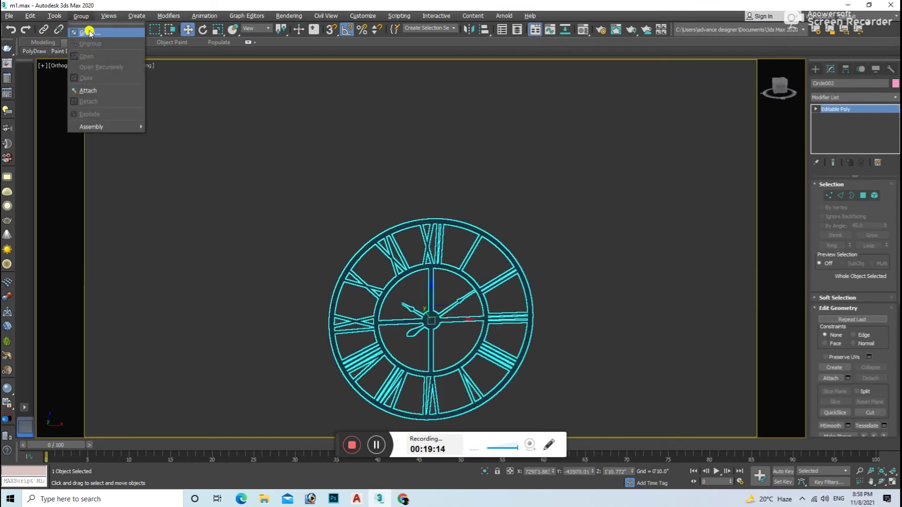
pyautogui.click(448, 268)
pyautogui.click(9, 15)
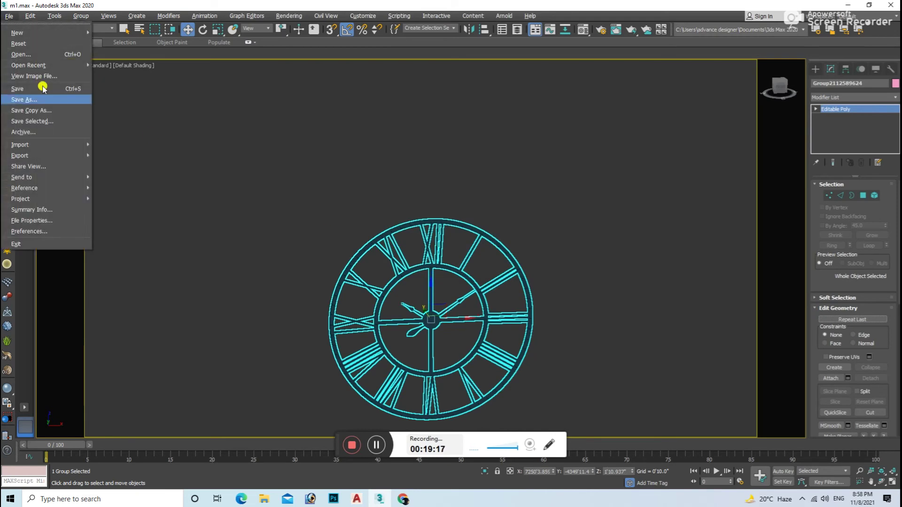
# Step: Check Asset Tracking, close it and clear the selection
pyautogui.click(125, 228)
pyautogui.click(887, 7)
pyautogui.scroll(5, 489, 262)
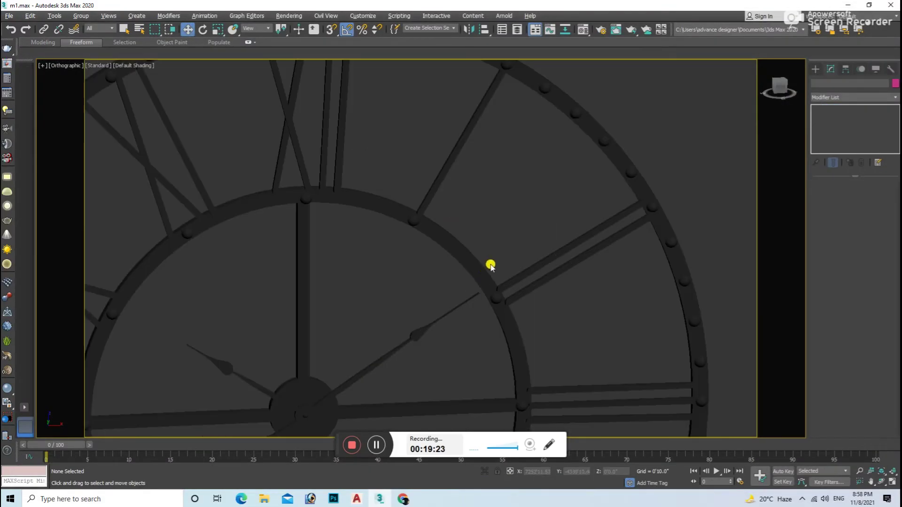
pyautogui.scroll(-4, 477, 261)
pyautogui.scroll(1, 435, 320)
pyautogui.click(639, 350)
pyautogui.scroll(4, 538, 392)
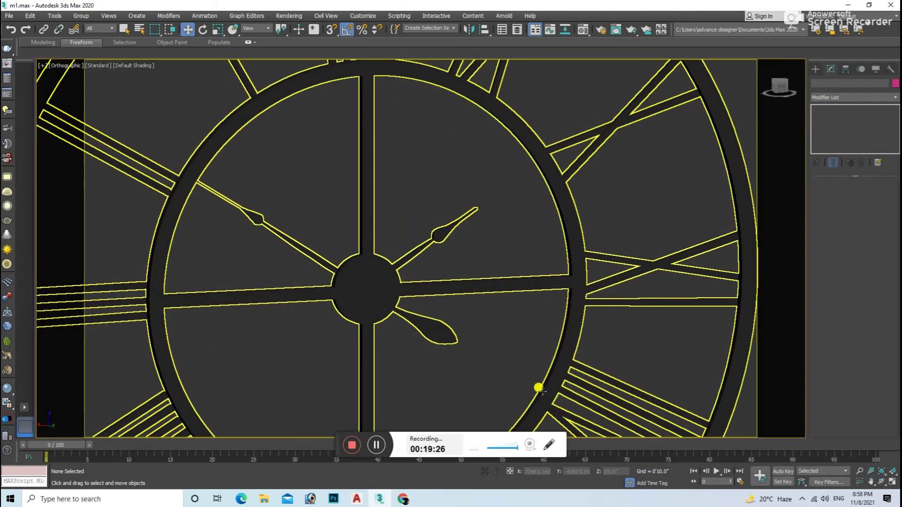
# Step: In wireframe Top view, move the clock group toward the headboard wall
pyautogui.press('t')
pyautogui.moveTo(395, 312); pyautogui.dragTo(468, 272, button='middle')
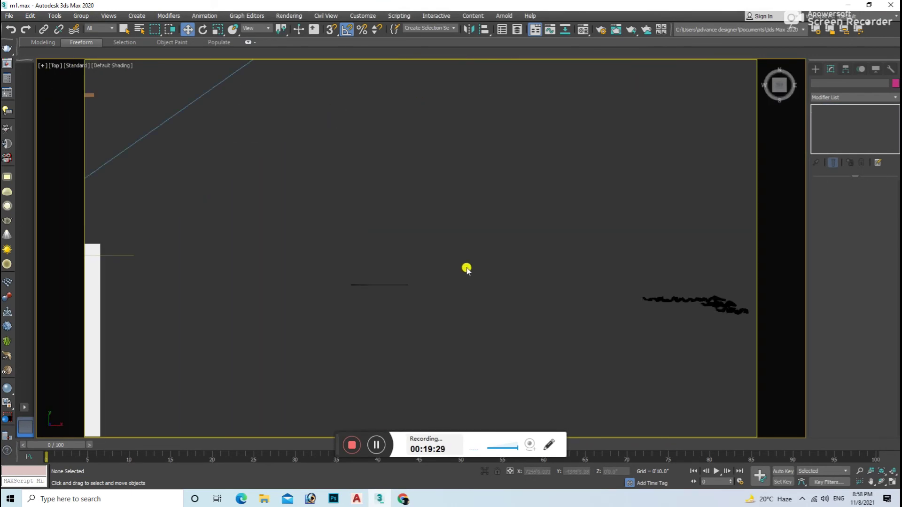
pyautogui.click(385, 285)
pyautogui.moveTo(392, 317); pyautogui.dragTo(601, 291, button='middle')
pyautogui.press('F3')
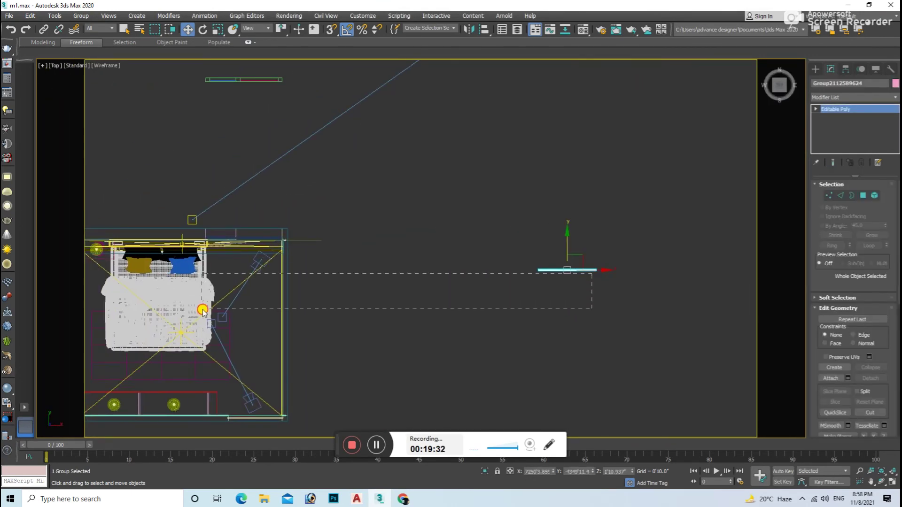
pyautogui.moveTo(203, 312); pyautogui.dragTo(589, 281)
pyautogui.scroll(3, 160, 238)
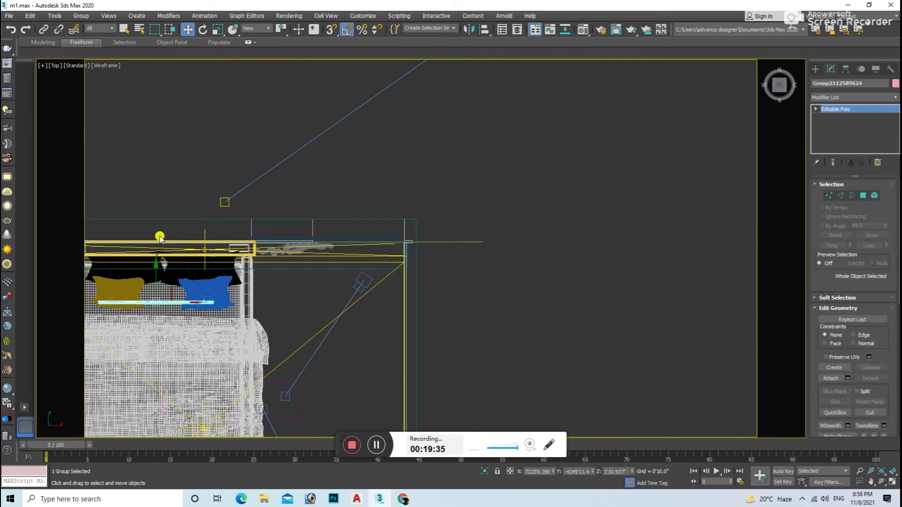
pyautogui.moveTo(154, 280); pyautogui.dragTo(175, 227)
# Step: Isolate the wall and clock, then align the clock flush with the wall face
pyautogui.moveTo(171, 217)
pyautogui.keyDown('alt'); pyautogui.mouseDown(button='middle')
pyautogui.moveTo(255, 238)
pyautogui.moveTo(396, 201)
pyautogui.mouseUp(button='middle'); pyautogui.keyUp('alt')
pyautogui.keyDown('ctrl'); pyautogui.click(397, 201); pyautogui.keyUp('ctrl')
pyautogui.hotkey('alt', 'q')
pyautogui.press('f')
pyautogui.click(460, 309)
pyautogui.click(438, 348)
pyautogui.press('t')
pyautogui.moveTo(435, 351); pyautogui.dragTo(403, 369, button='middle')
pyautogui.moveTo(403, 368)
pyautogui.mouseDown()
pyautogui.moveTo(411, 303)
pyautogui.moveTo(428, 282)
pyautogui.moveTo(398, 292)
pyautogui.moveTo(401, 272)
pyautogui.mouseUp()
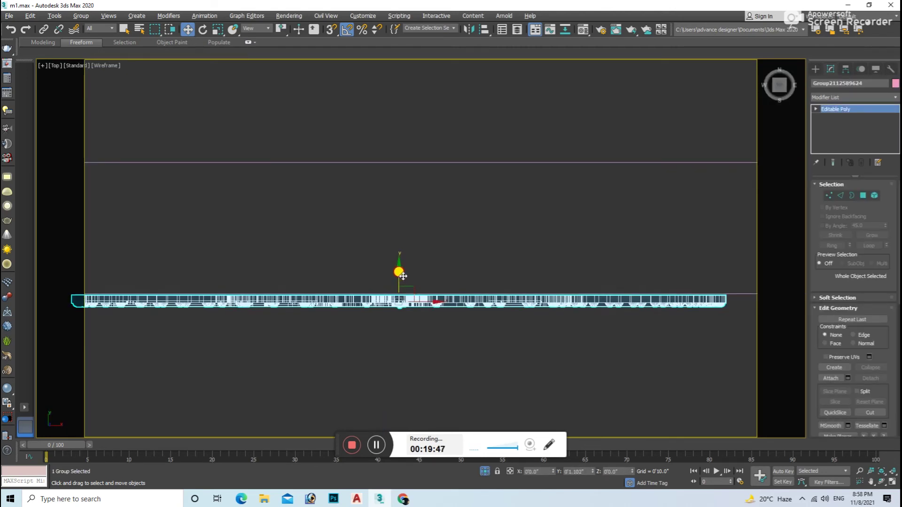
# Step: Slide the clock along the wall and raise it above the bed in Front view
pyautogui.scroll(-4, 446, 342)
pyautogui.scroll(-2, 430, 314)
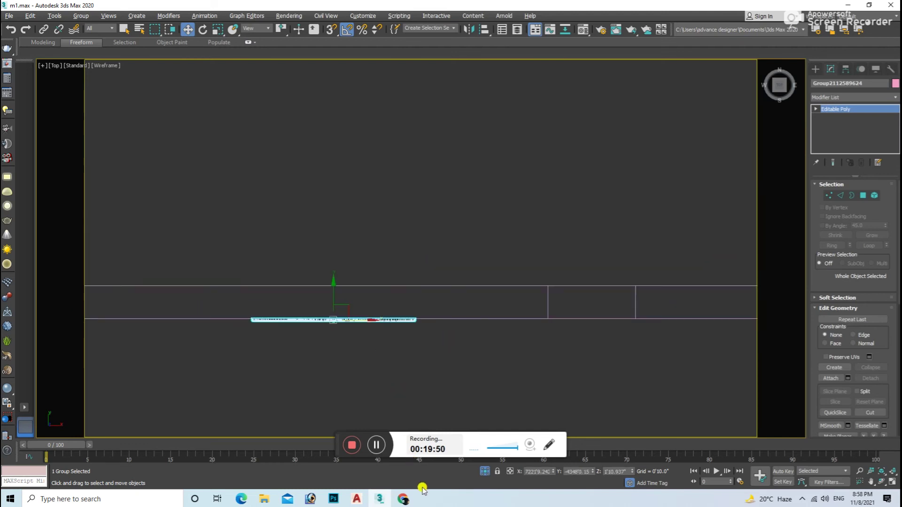
pyautogui.scroll(2, 413, 366)
pyautogui.moveTo(336, 318)
pyautogui.mouseDown()
pyautogui.moveTo(432, 318)
pyautogui.moveTo(455, 329)
pyautogui.mouseUp()
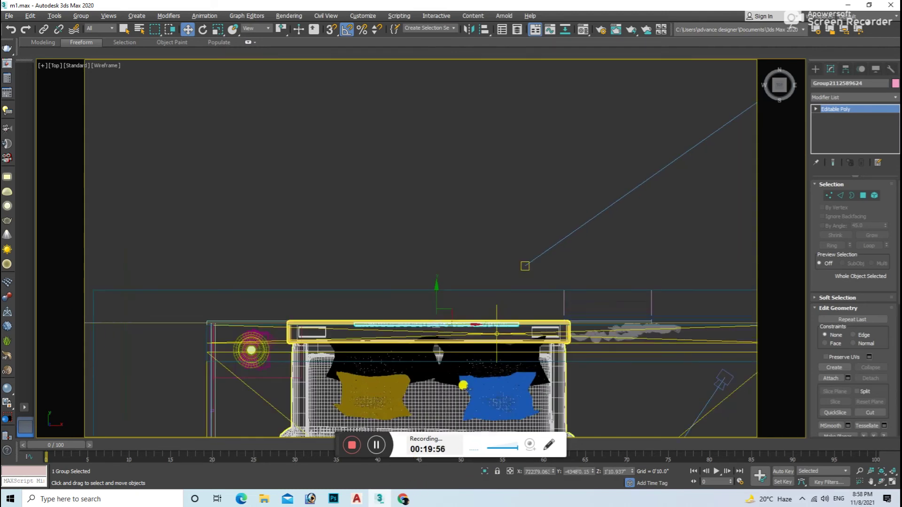
pyautogui.press('f')
pyautogui.moveTo(422, 338); pyautogui.dragTo(422, 218)
pyautogui.moveTo(448, 270); pyautogui.dragTo(442, 314, button='middle')
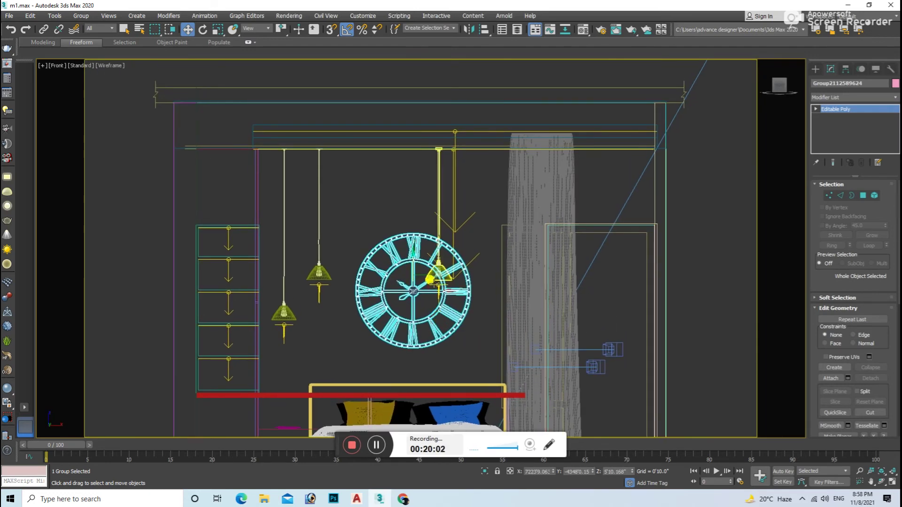
# Step: Render the VRayCam001 camera view in V-Ray
pyautogui.press('c')
pyautogui.doubleClick(425, 182)
pyautogui.hotkey('shift', 'q')
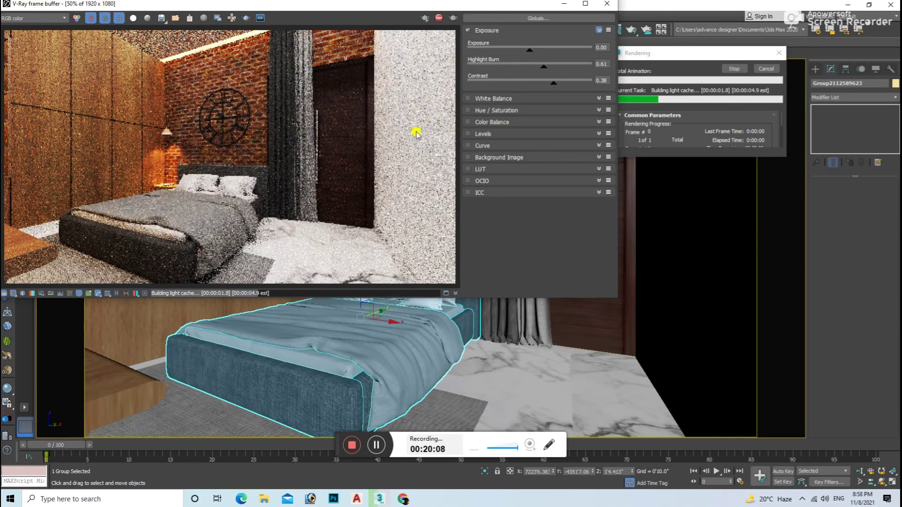
# Step: Close the render window and nudge the wall clock's position on the brick wall
pyautogui.click(609, 8)
pyautogui.click(407, 190)
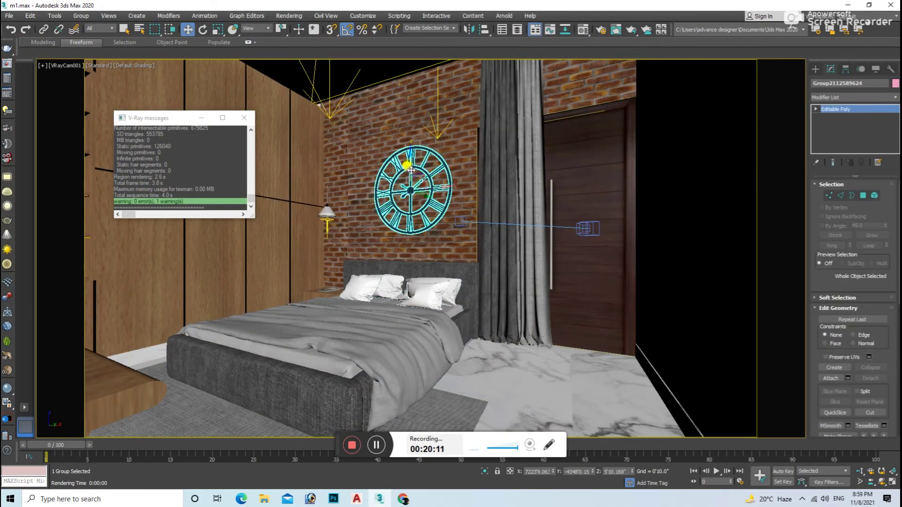
pyautogui.moveTo(408, 169); pyautogui.dragTo(413, 201)
# Step: Re-render the camera view in V-Ray and dismiss the scene corruption warning
pyautogui.click(417, 228)
pyautogui.hotkey('shift', 'q')
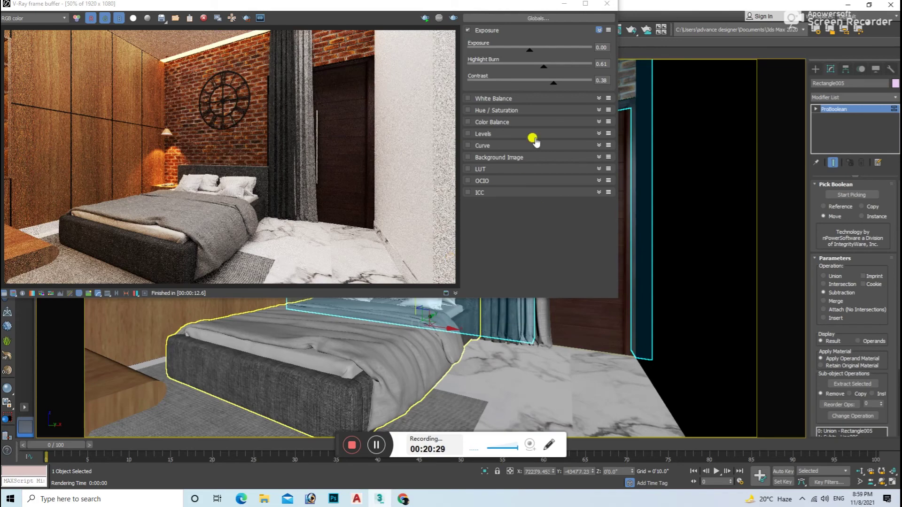
pyautogui.click(600, 6)
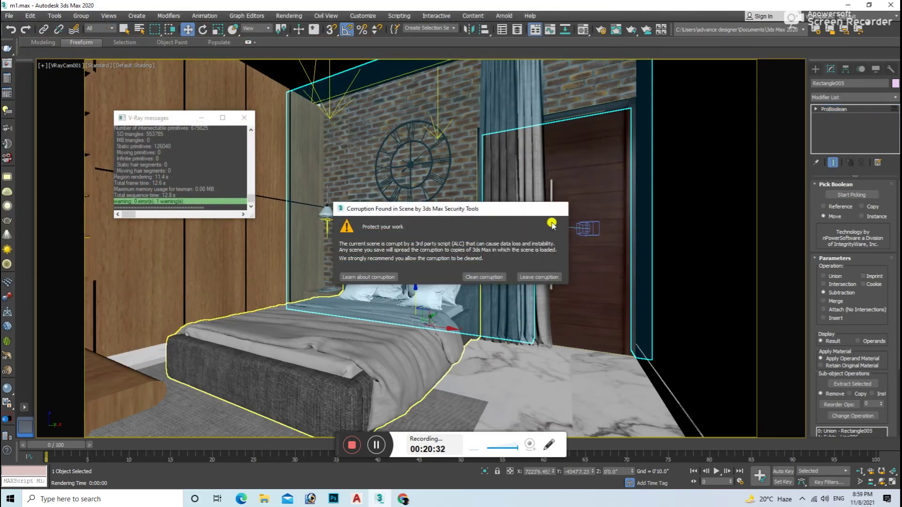
pyautogui.click(568, 207)
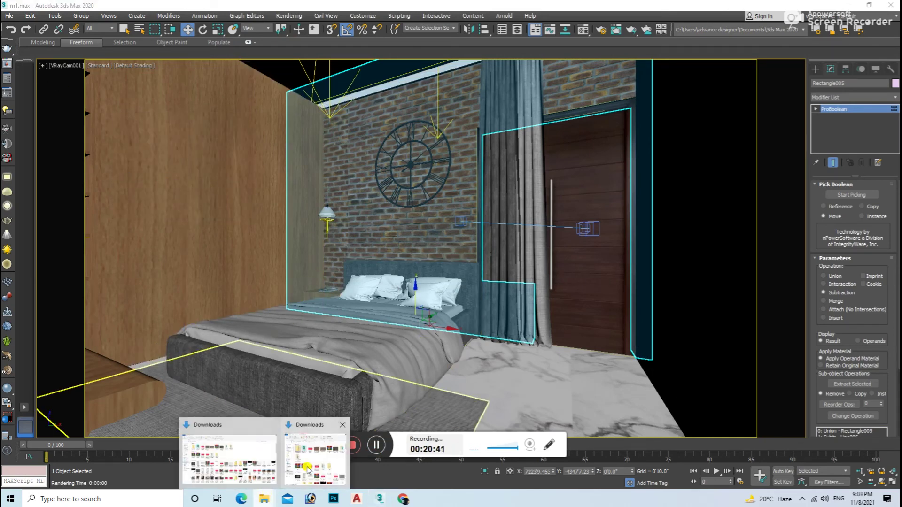
# Step: Drop the downloaded books Max file into 3ds Max and dismiss the load error and corruption warnings
pyautogui.click(225, 458)
pyautogui.doubleClick(676, 186)
pyautogui.moveTo(308, 158)
pyautogui.mouseDown()
pyautogui.moveTo(379, 499)
pyautogui.moveTo(533, 400)
pyautogui.mouseUp()
pyautogui.click(545, 407)
pyautogui.click(537, 295)
pyautogui.click(561, 208)
pyautogui.click(568, 201)
# Step: Switch to the Top view, zoom out and clear the selection to check the scene
pyautogui.press('t')
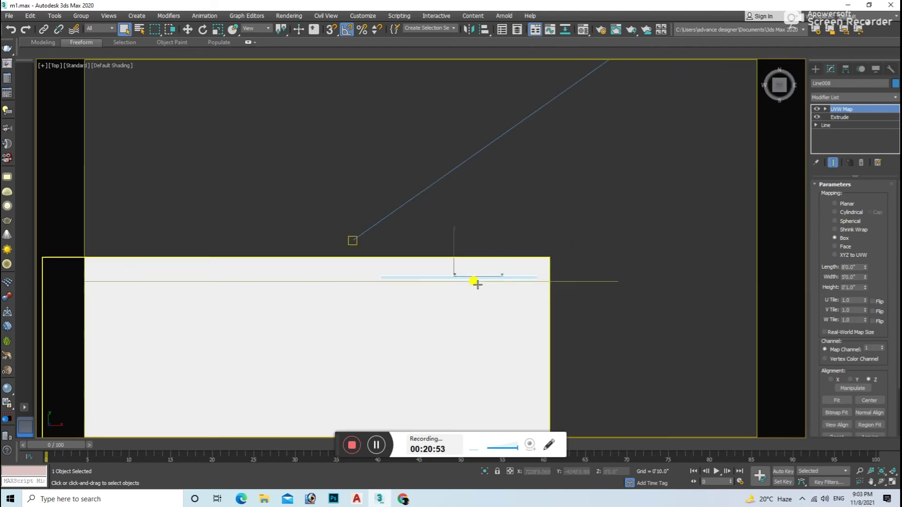
pyautogui.scroll(-3, 475, 282)
pyautogui.click(580, 292)
pyautogui.scroll(-2, 580, 292)
pyautogui.moveTo(612, 247); pyautogui.dragTo(528, 311)
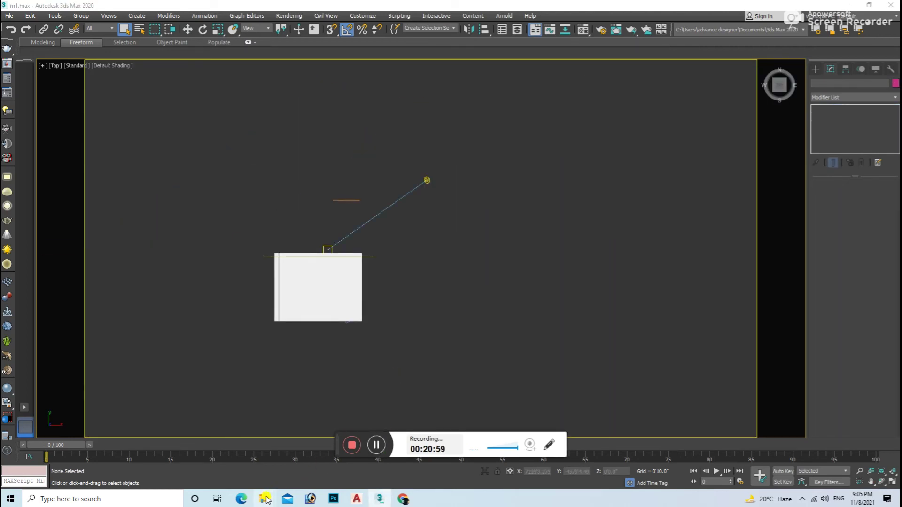
# Step: Merge the books Max file from Downloads, dismissing the corruption warning and Scene Converter
pyautogui.click(266, 499)
pyautogui.click(310, 459)
pyautogui.click(216, 126)
pyautogui.moveTo(314, 183); pyautogui.dragTo(448, 325)
pyautogui.click(473, 341)
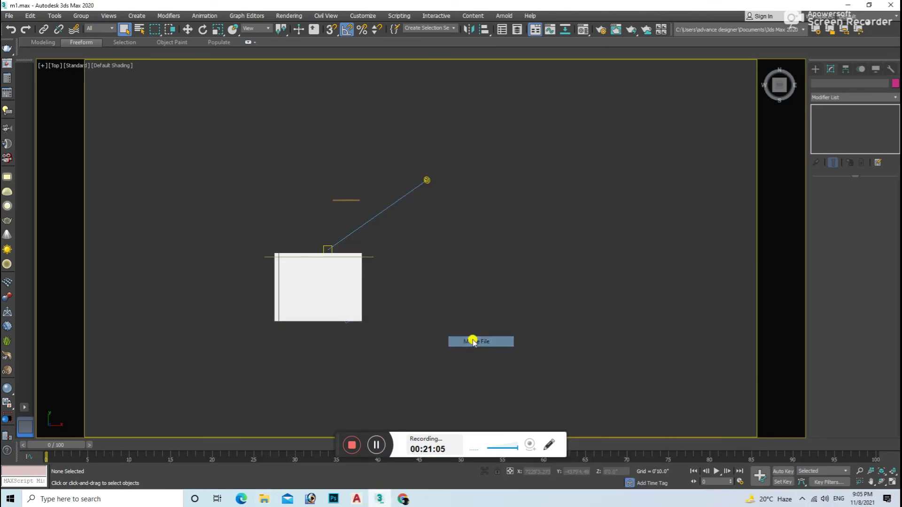
pyautogui.click(563, 209)
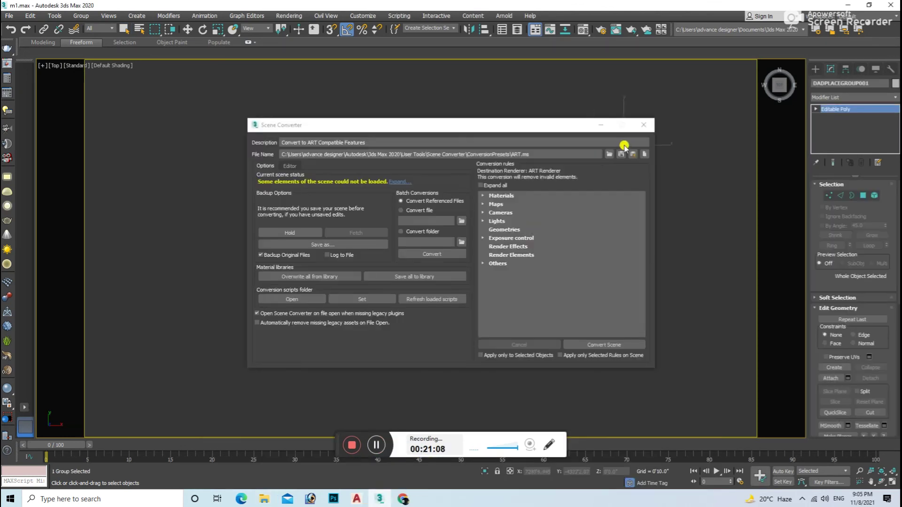
pyautogui.click(642, 149)
# Step: Orbit around the merged books, reselect them and view them from the front
pyautogui.moveTo(642, 149)
pyautogui.keyDown('alt'); pyautogui.mouseDown(button='middle')
pyautogui.moveTo(621, 241)
pyautogui.moveTo(606, 248)
pyautogui.mouseUp(button='middle'); pyautogui.keyUp('alt')
pyautogui.scroll(5, 606, 244)
pyautogui.scroll(5, 547, 259)
pyautogui.click(537, 310)
pyautogui.click(540, 204)
pyautogui.moveTo(540, 204)
pyautogui.keyDown('alt'); pyautogui.mouseDown(button='middle')
pyautogui.moveTo(566, 217)
pyautogui.moveTo(561, 280)
pyautogui.mouseUp(button='middle'); pyautogui.keyUp('alt')
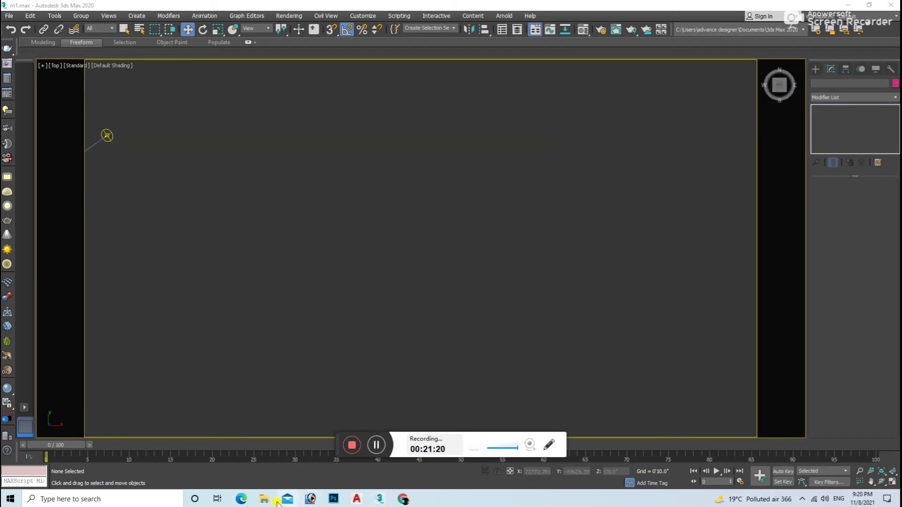
pyautogui.click(220, 451)
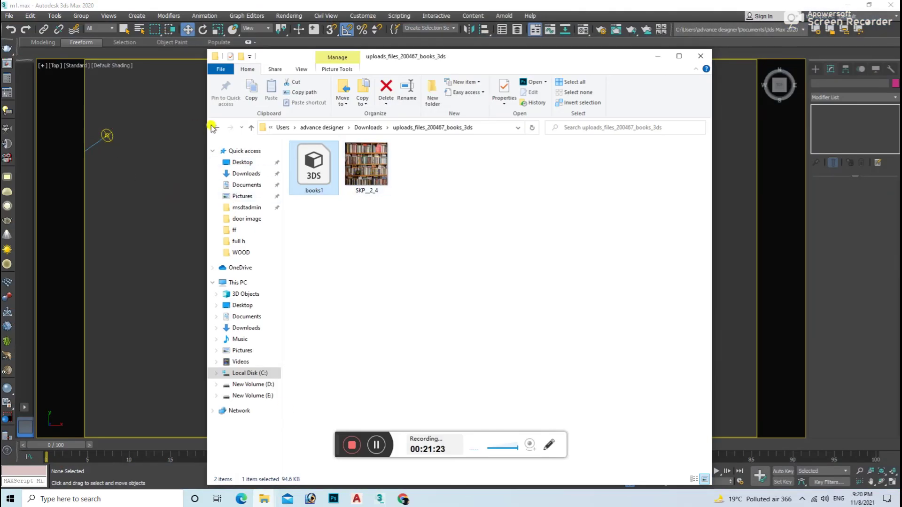
# Step: Look inside the 2557235 and 2404026 download folders, returning to Downloads each time
pyautogui.click(215, 127)
pyautogui.scroll(-5, 467, 320)
pyautogui.scroll(-5, 468, 319)
pyautogui.scroll(-5, 468, 319)
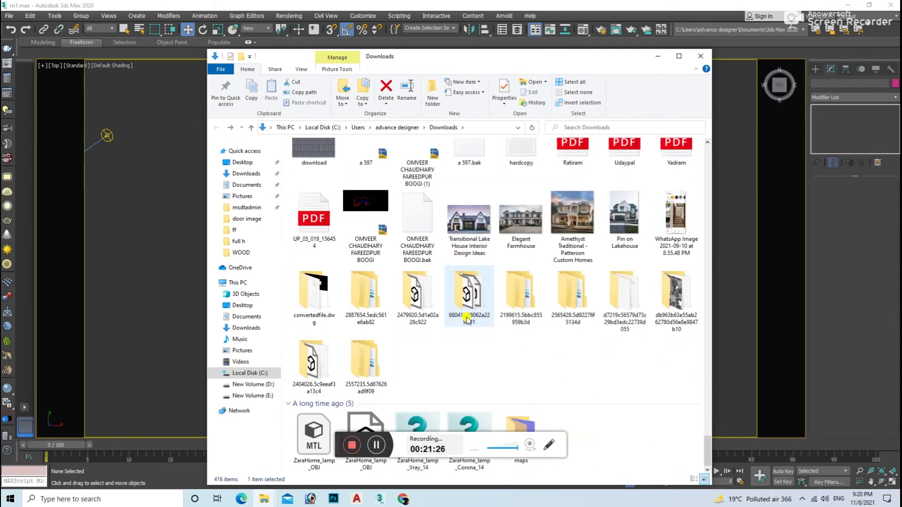
pyautogui.doubleClick(362, 376)
pyautogui.click(217, 127)
pyautogui.scroll(3, 371, 298)
pyautogui.doubleClick(314, 364)
pyautogui.click(217, 128)
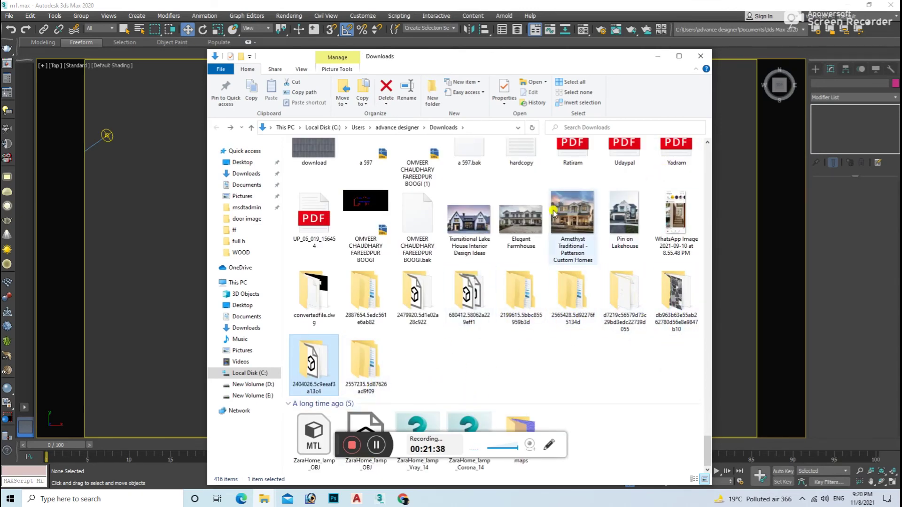
# Step: Maximize Explorer, then check the office desk folder and another model's textures before returning to Downloads
pyautogui.click(680, 57)
pyautogui.doubleClick(860, 305)
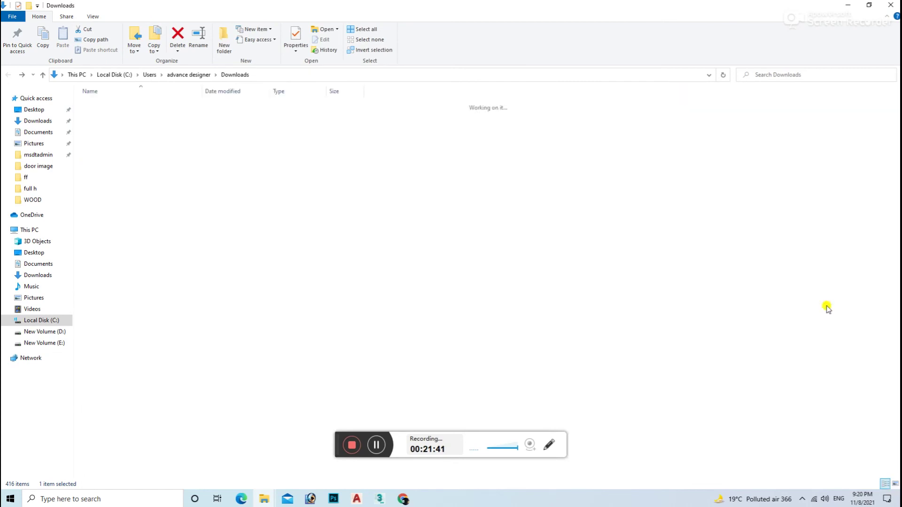
pyautogui.click(7, 75)
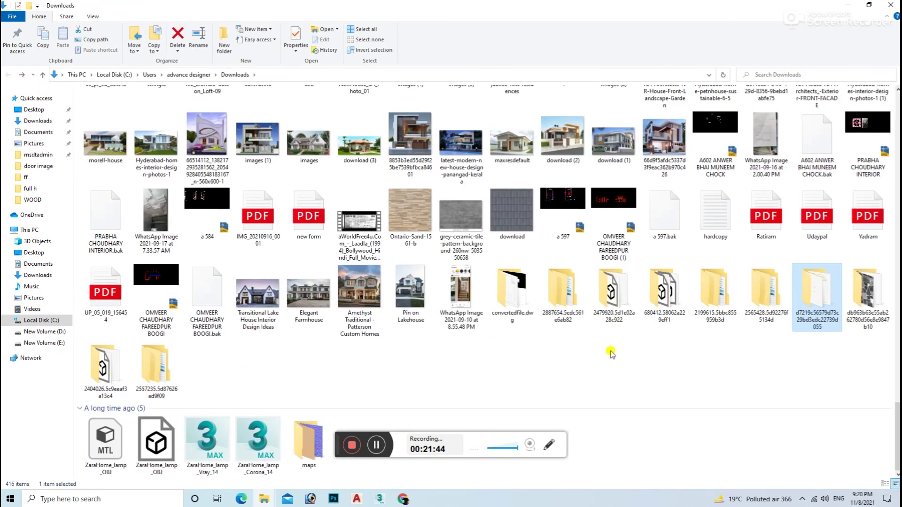
pyautogui.doubleClick(159, 381)
pyautogui.doubleClick(107, 104)
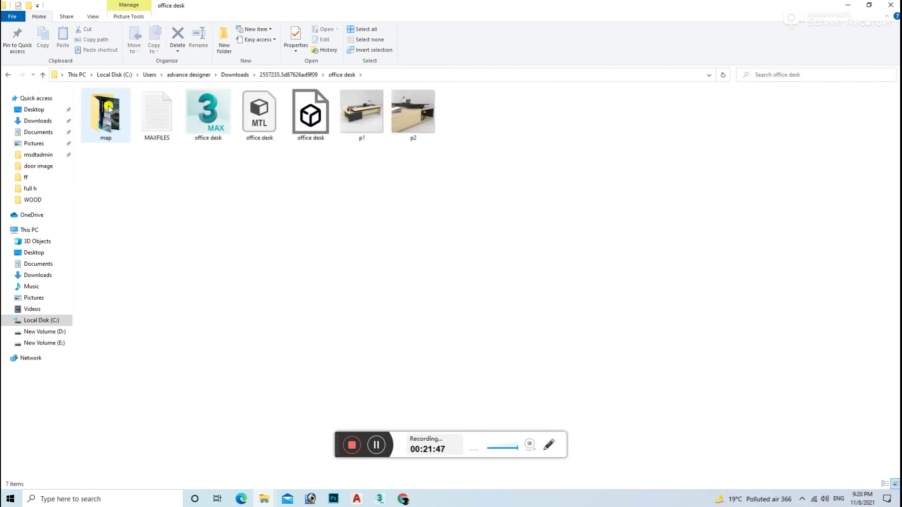
pyautogui.click(8, 75)
pyautogui.scroll(-5, 121, 235)
pyautogui.doubleClick(106, 372)
pyautogui.doubleClick(106, 112)
pyautogui.hotkey('alt', 'Left')
pyautogui.hotkey('alt', 'Left')
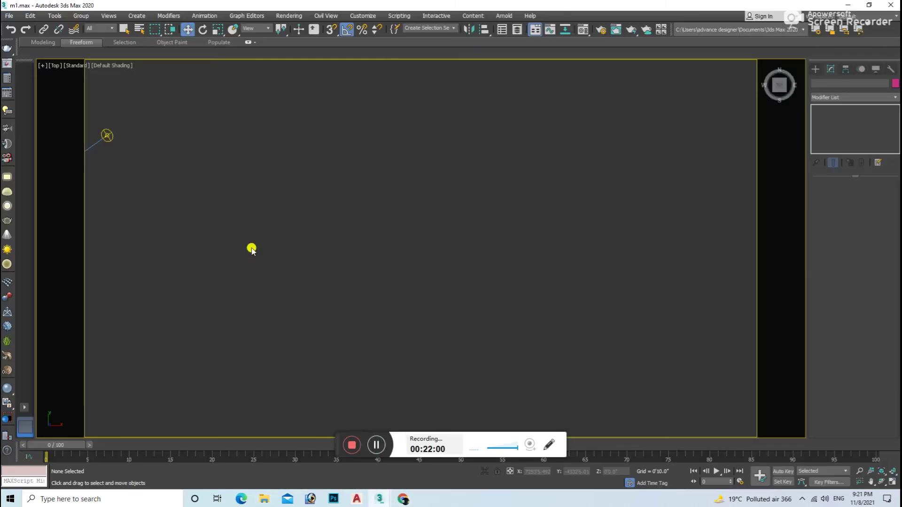
# Step: Merge the TV wall model file into the scene, dismissing the corruption warning and Scene Converter
pyautogui.moveTo(396, 484); pyautogui.dragTo(253, 249)
pyautogui.click(286, 266)
pyautogui.click(561, 209)
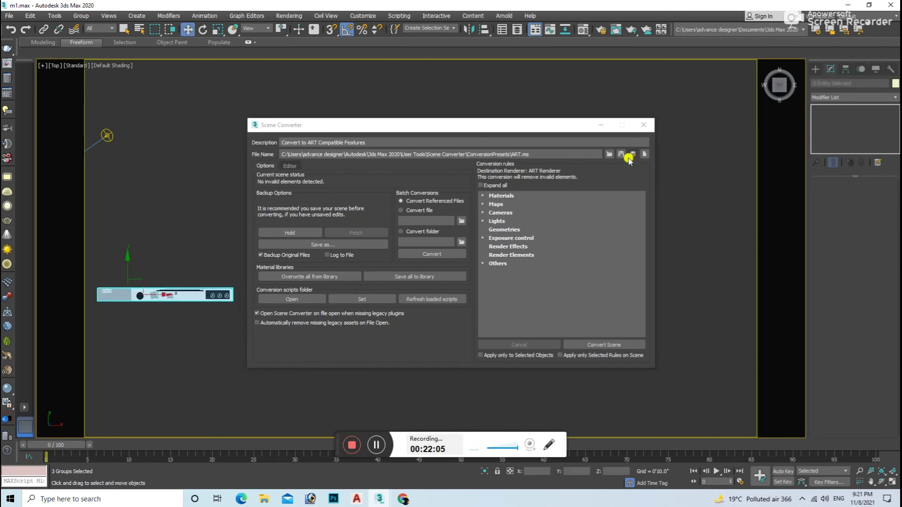
pyautogui.click(644, 125)
pyautogui.moveTo(323, 271)
pyautogui.keyDown('alt'); pyautogui.mouseDown(button='middle')
pyautogui.moveTo(521, 252)
pyautogui.moveTo(520, 306)
pyautogui.mouseUp(button='middle'); pyautogui.keyUp('alt')
# Step: Open Asset Tracking from File > Reference to list the scene's maps and paths
pyautogui.click(520, 306)
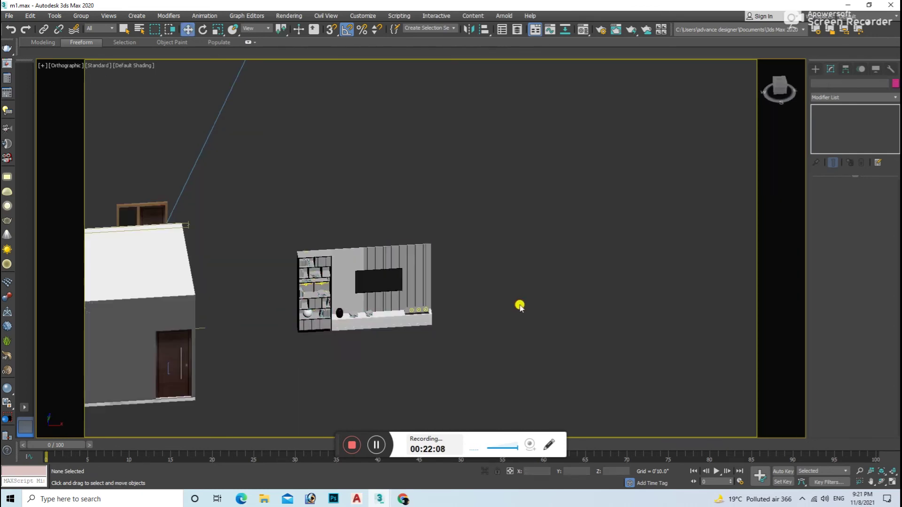
pyautogui.click(11, 17)
pyautogui.moveTo(24, 188)
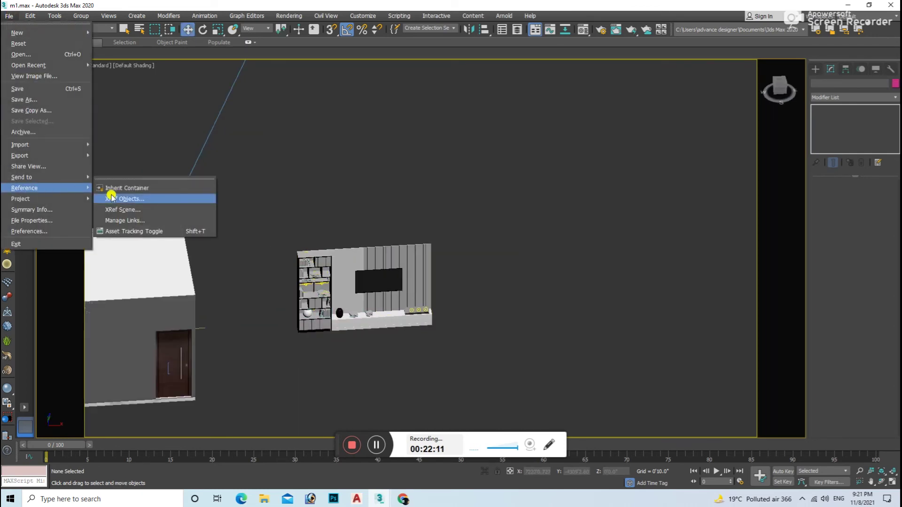
pyautogui.click(134, 231)
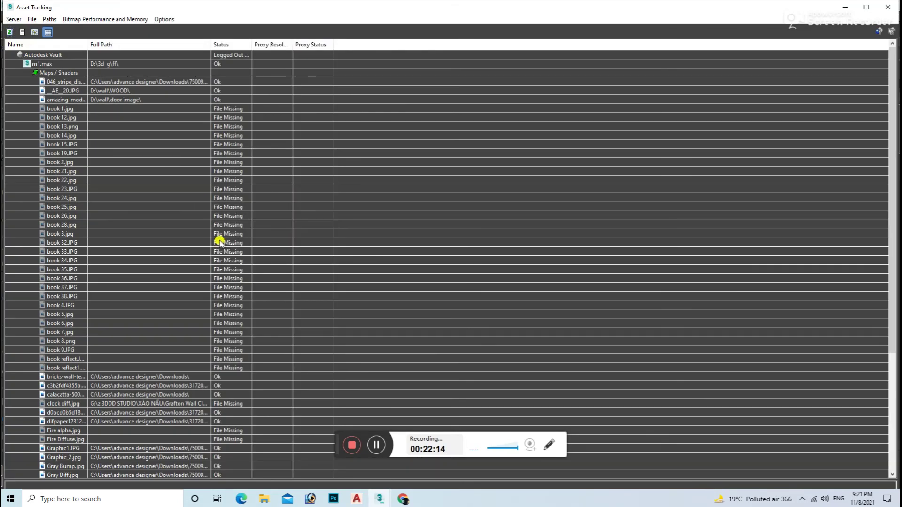
# Step: Set the path of all missing book textures to the downloaded Textures folder
pyautogui.keyDown('shift'); pyautogui.click(227, 367); pyautogui.keyUp('shift')
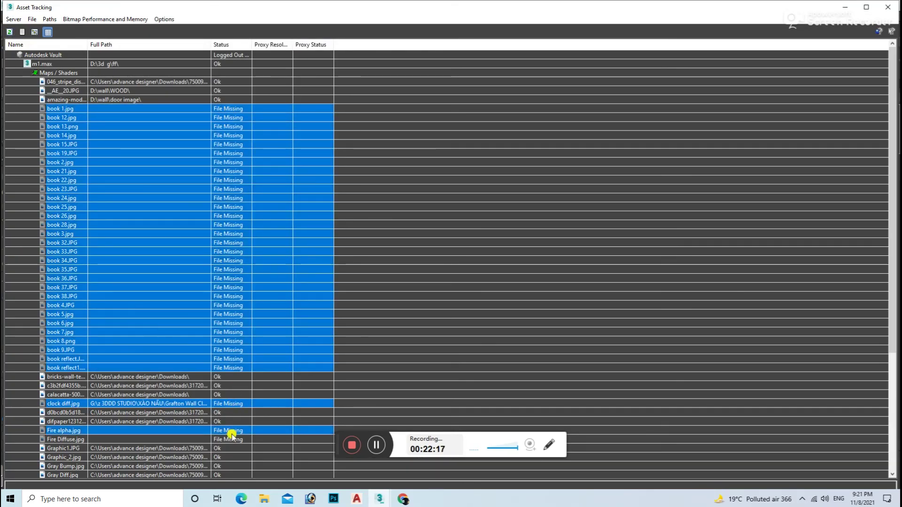
pyautogui.rightClick(233, 313)
pyautogui.click(202, 338)
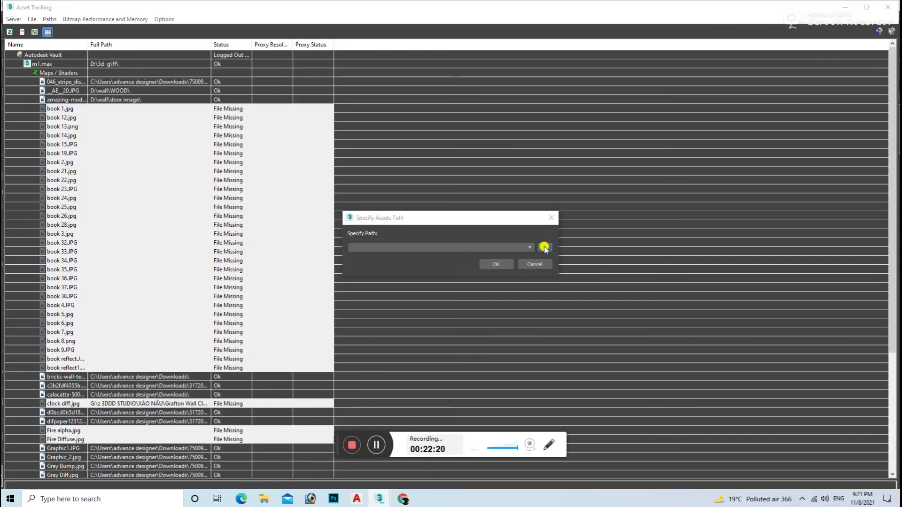
pyautogui.click(544, 247)
pyautogui.doubleClick(134, 101)
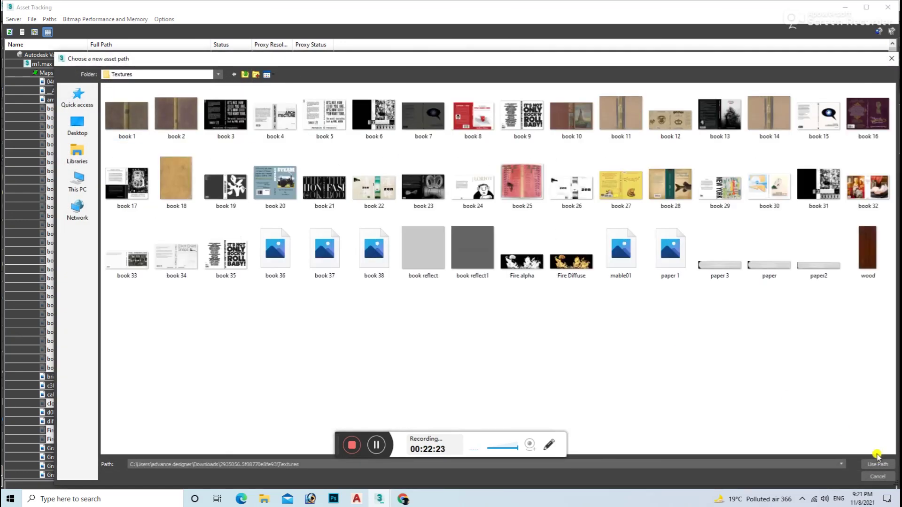
pyautogui.click(876, 463)
pyautogui.click(497, 265)
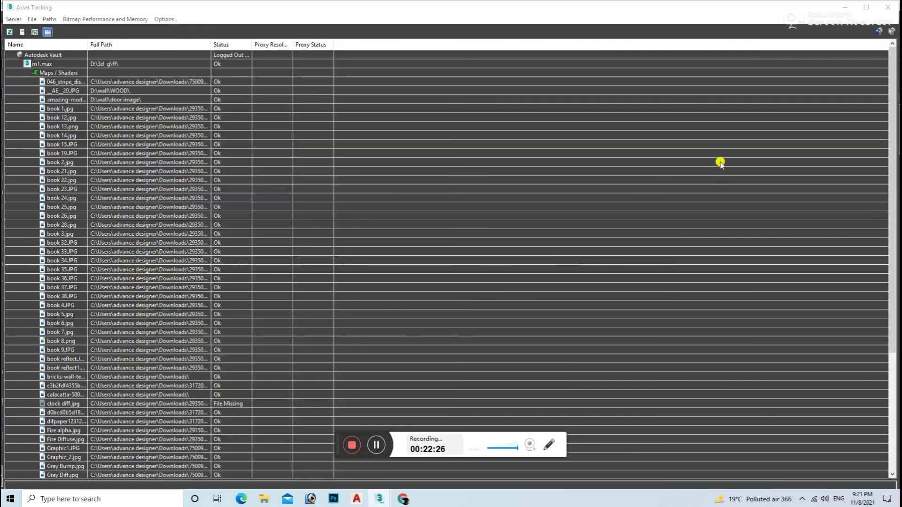
pyautogui.click(891, 6)
# Step: In wireframe, pan to the bedroom and select the merged shelf unit and TV wall
pyautogui.scroll(3, 332, 306)
pyautogui.scroll(3, 348, 249)
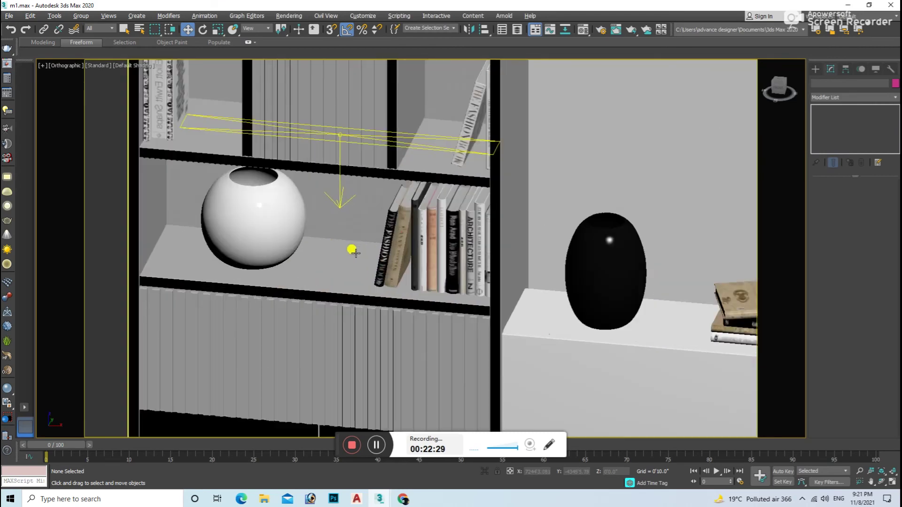
pyautogui.scroll(-3, 404, 261)
pyautogui.click(409, 264)
pyautogui.scroll(-5, 409, 264)
pyautogui.moveTo(235, 226); pyautogui.dragTo(347, 213, button='middle')
pyautogui.press('F3')
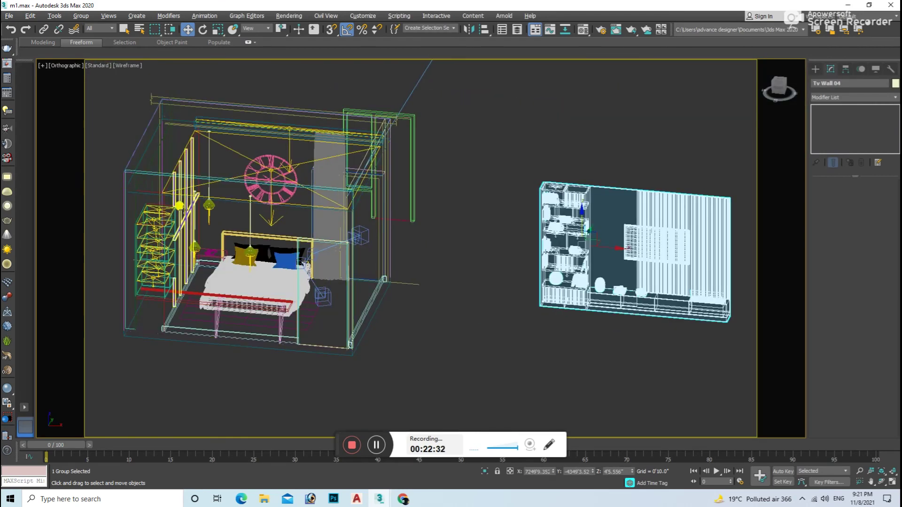
pyautogui.click(165, 237)
pyautogui.keyDown('ctrl'); pyautogui.moveTo(657, 163); pyautogui.dragTo(535, 343); pyautogui.keyUp('ctrl')
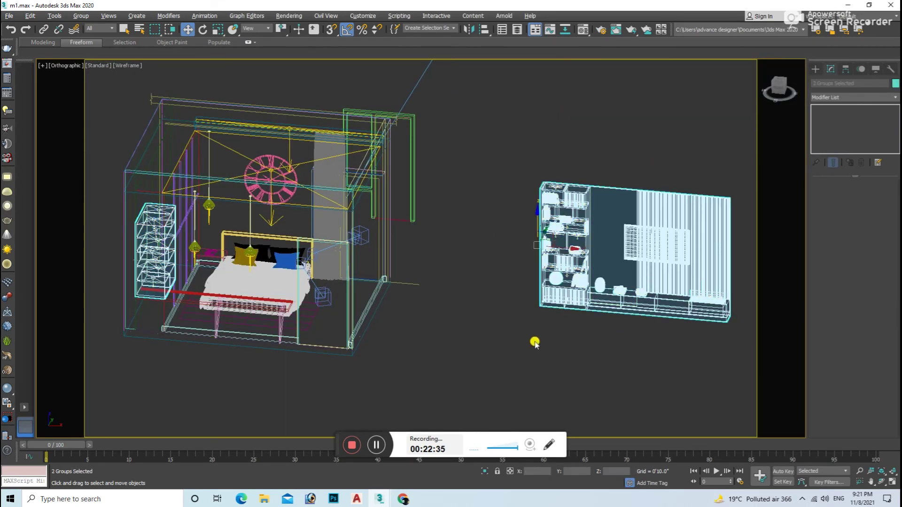
# Step: Isolate the shelf and TV wall, then rotate the TV wall about 90°
pyautogui.hotkey('alt', 'q')
pyautogui.click(542, 348)
pyautogui.click(578, 292)
pyautogui.press('e')
pyautogui.moveTo(570, 258); pyautogui.dragTo(540, 338)
pyautogui.press('w')
pyautogui.press('F3')
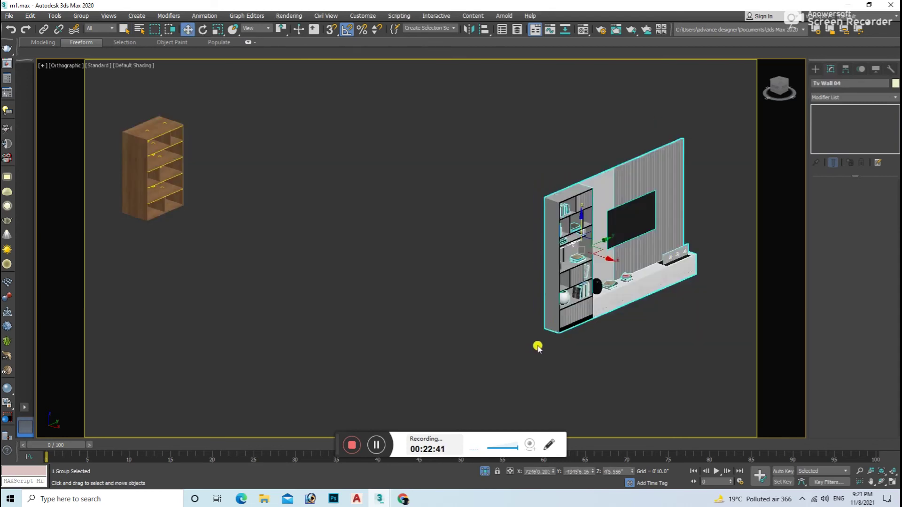
pyautogui.scroll(3, 594, 237)
# Step: Ungroup the TV wall group and its remaining nested group
pyautogui.click(81, 16)
pyautogui.click(91, 43)
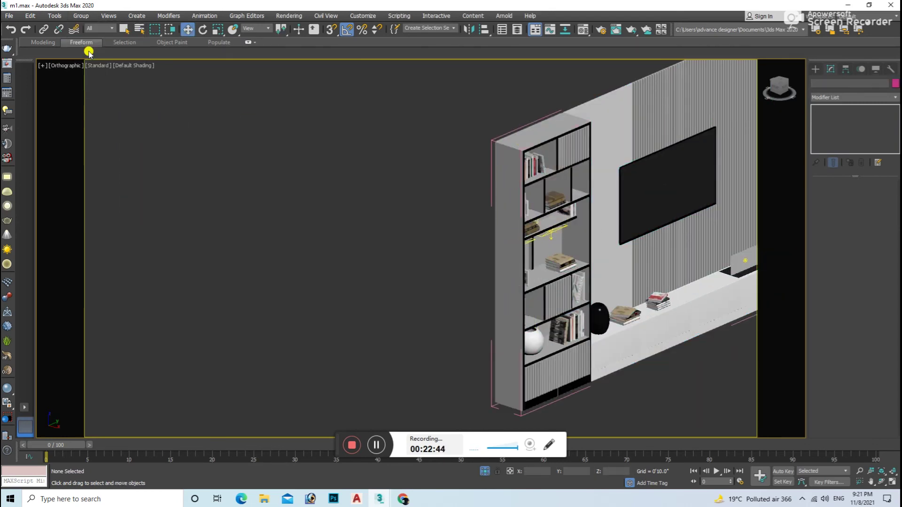
pyautogui.click(80, 16)
pyautogui.click(89, 43)
pyautogui.scroll(5, 605, 322)
pyautogui.scroll(-3, 627, 348)
# Step: Pick a couple of shelf books, then move to a wireframe side view of the shelf
pyautogui.click(626, 349)
pyautogui.scroll(5, 626, 349)
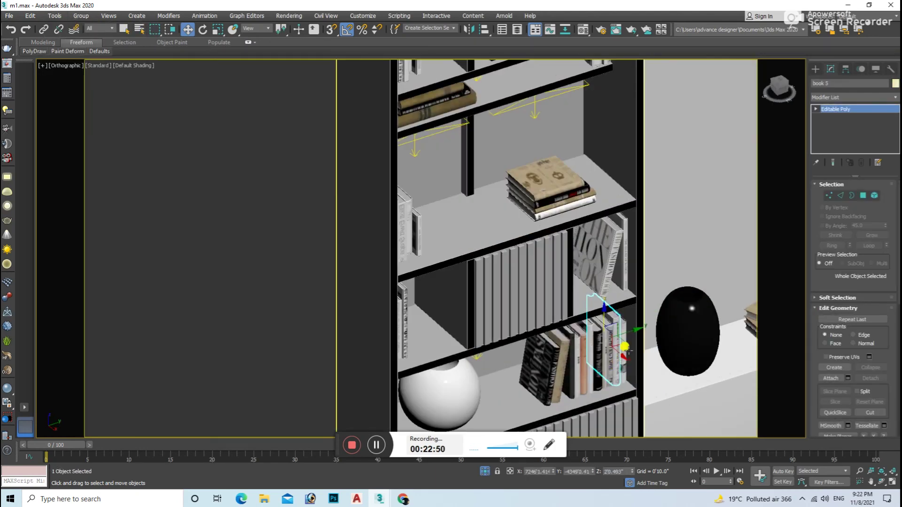
pyautogui.keyDown('ctrl'); pyautogui.click(610, 348); pyautogui.keyUp('ctrl')
pyautogui.press('F3')
pyautogui.keyDown('alt'); pyautogui.moveTo(597, 345); pyautogui.dragTo(629, 284, button='middle'); pyautogui.keyUp('alt')
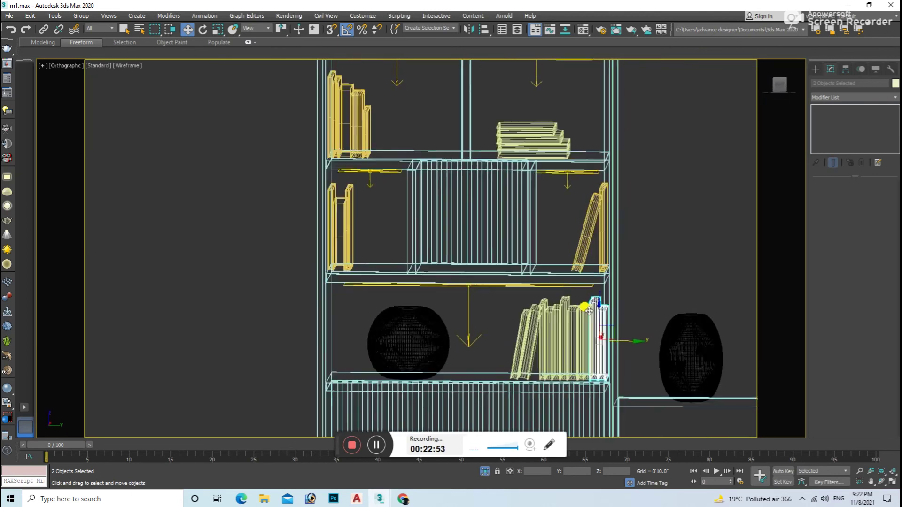
pyautogui.click(780, 86)
pyautogui.scroll(5, 483, 252)
# Step: Marquee-select the eleven shelf books and group them together
pyautogui.click(510, 224)
pyautogui.moveTo(470, 265); pyautogui.dragTo(309, 273)
pyautogui.click(77, 16)
pyautogui.click(87, 25)
pyautogui.click(452, 263)
pyautogui.scroll(-5, 560, 277)
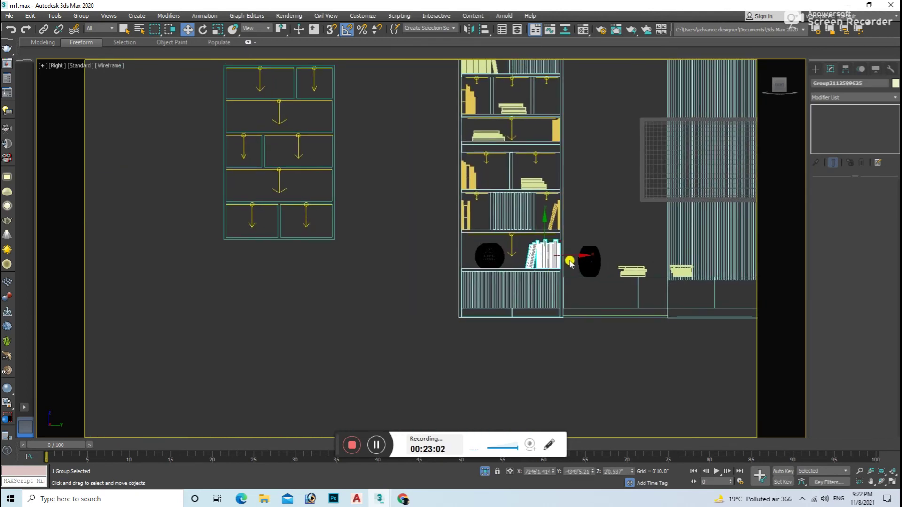
# Step: Move the existing book group up into the left shelf unit and nudge it into place
pyautogui.scroll(3, 334, 174)
pyautogui.moveTo(337, 235)
pyautogui.mouseDown()
pyautogui.moveTo(334, 174)
pyautogui.moveTo(316, 195)
pyautogui.mouseUp()
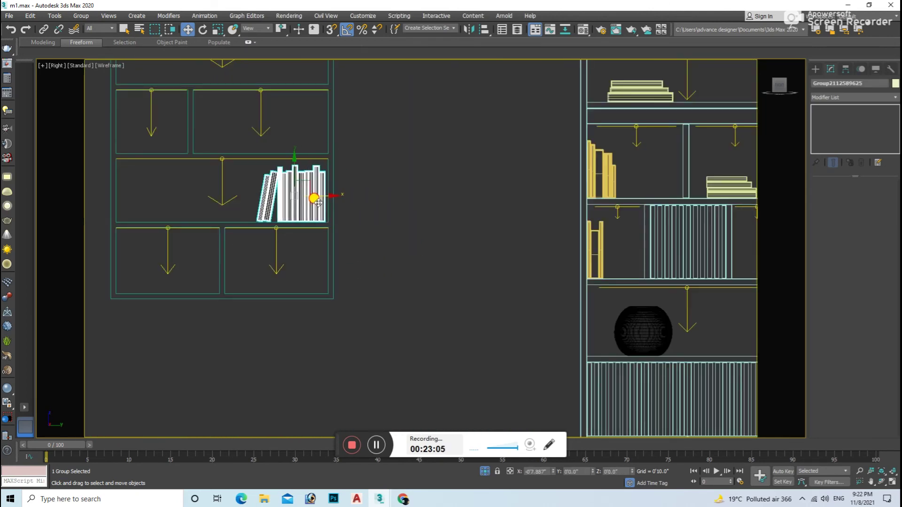
pyautogui.moveTo(316, 196)
pyautogui.keyDown('alt'); pyautogui.mouseDown(button='middle')
pyautogui.moveTo(353, 226)
pyautogui.moveTo(534, 308)
pyautogui.mouseUp(button='middle'); pyautogui.keyUp('alt')
pyautogui.scroll(-5, 352, 227)
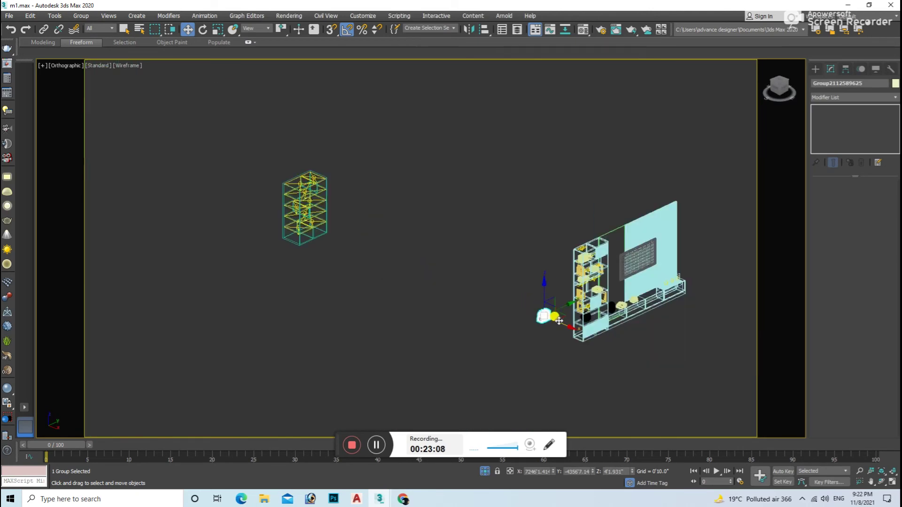
pyautogui.scroll(5, 334, 263)
pyautogui.scroll(3, 337, 274)
pyautogui.moveTo(336, 274); pyautogui.dragTo(268, 244)
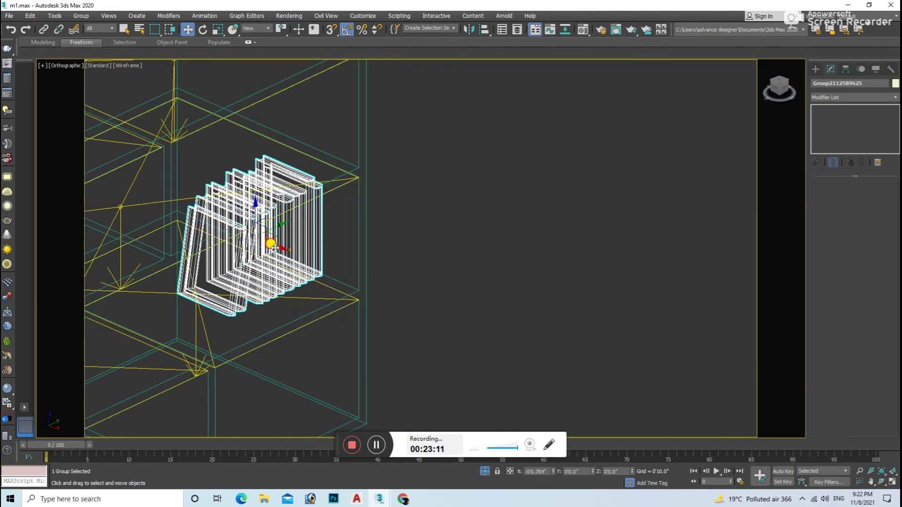
pyautogui.scroll(-4, 367, 320)
pyautogui.scroll(-2, 397, 288)
pyautogui.scroll(5, 414, 285)
pyautogui.scroll(2, 329, 302)
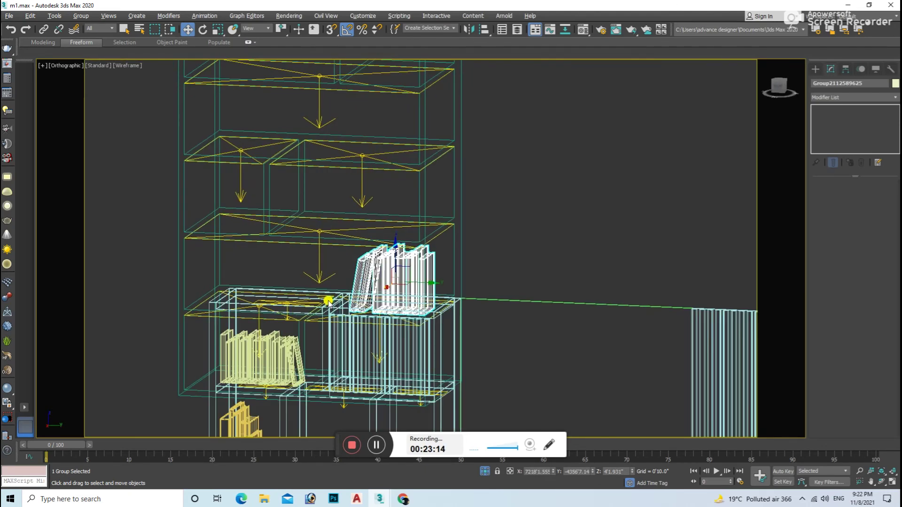
# Step: In the side view, group five books on the shelf into one white book group
pyautogui.click(776, 89)
pyautogui.scroll(-5, 429, 232)
pyautogui.moveTo(468, 258); pyautogui.dragTo(442, 235, button='middle')
pyautogui.click(444, 228)
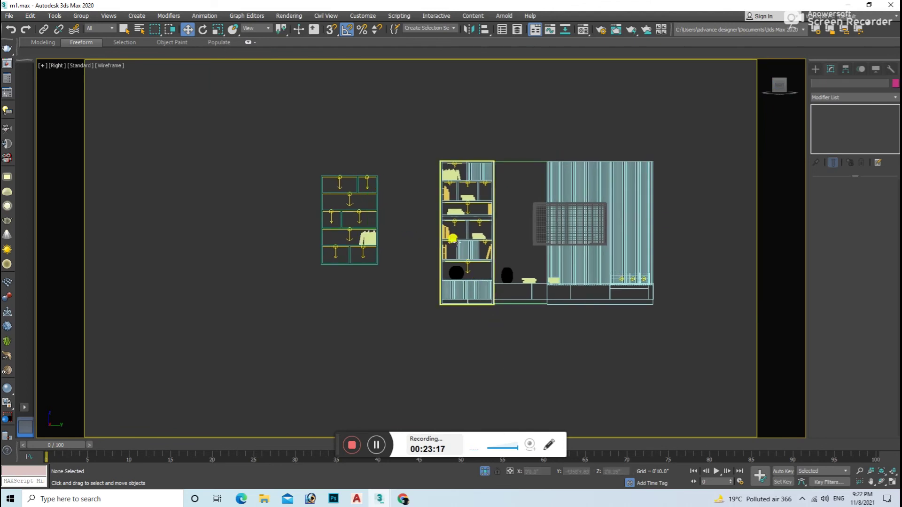
pyautogui.scroll(3, 444, 228)
pyautogui.scroll(4, 444, 228)
pyautogui.click(392, 252)
pyautogui.click(81, 15)
pyautogui.click(489, 264)
# Step: Move the white book group up one shelf and slide it left into the shelf unit
pyautogui.scroll(-3, 488, 248)
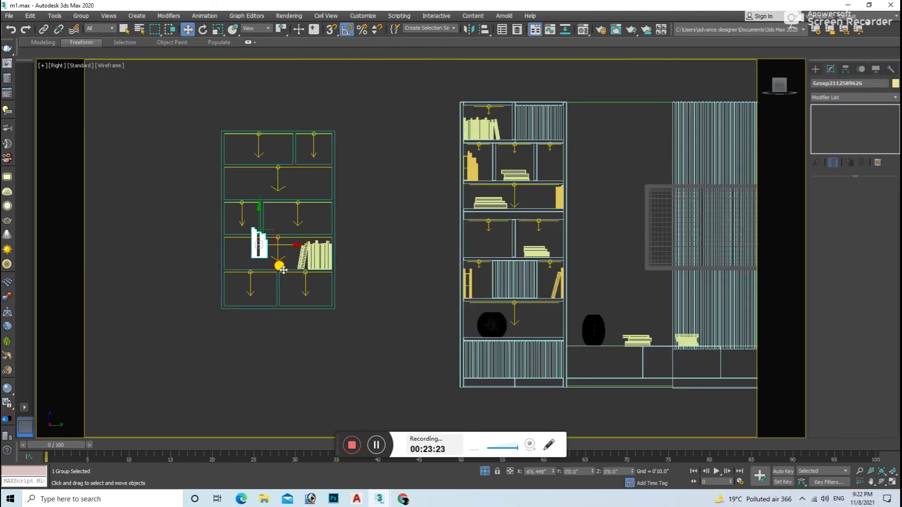
pyautogui.scroll(5, 266, 247)
pyautogui.moveTo(268, 249); pyautogui.dragTo(265, 195)
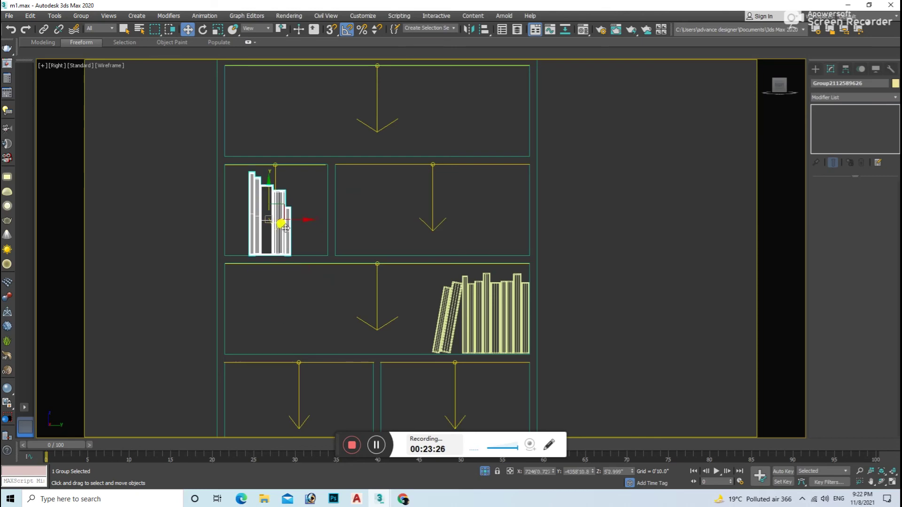
pyautogui.moveTo(285, 228); pyautogui.dragTo(258, 226)
pyautogui.scroll(-3, 306, 237)
pyautogui.keyDown('alt'); pyautogui.moveTo(352, 251); pyautogui.dragTo(350, 290, button='middle'); pyautogui.keyUp('alt')
pyautogui.scroll(-5, 430, 312)
pyautogui.scroll(5, 258, 264)
pyautogui.moveTo(198, 238); pyautogui.dragTo(259, 248, button='middle')
pyautogui.moveTo(260, 247); pyautogui.dragTo(206, 223)
pyautogui.scroll(-2, 296, 290)
pyautogui.scroll(-4, 296, 290)
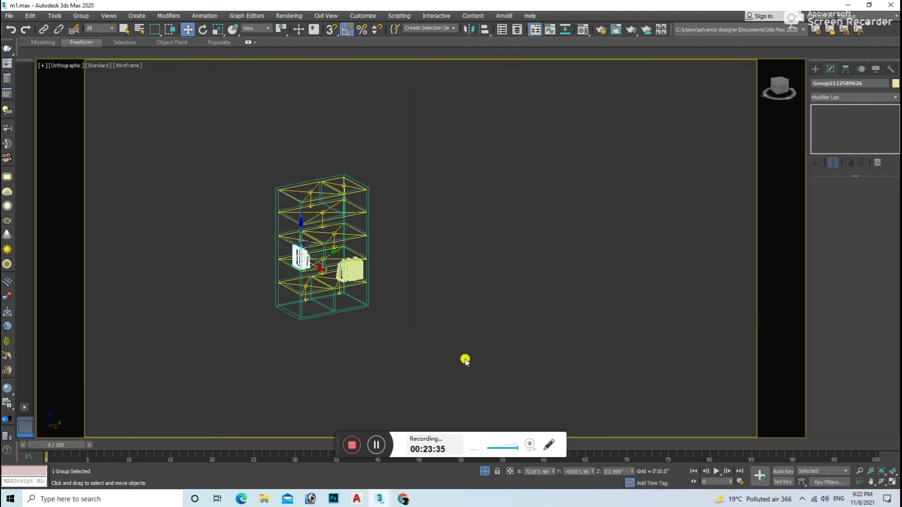
# Step: Check the shelf unit in shaded mode, then in a wireframe side view
pyautogui.click(346, 254)
pyautogui.press('F3')
pyautogui.scroll(3, 393, 272)
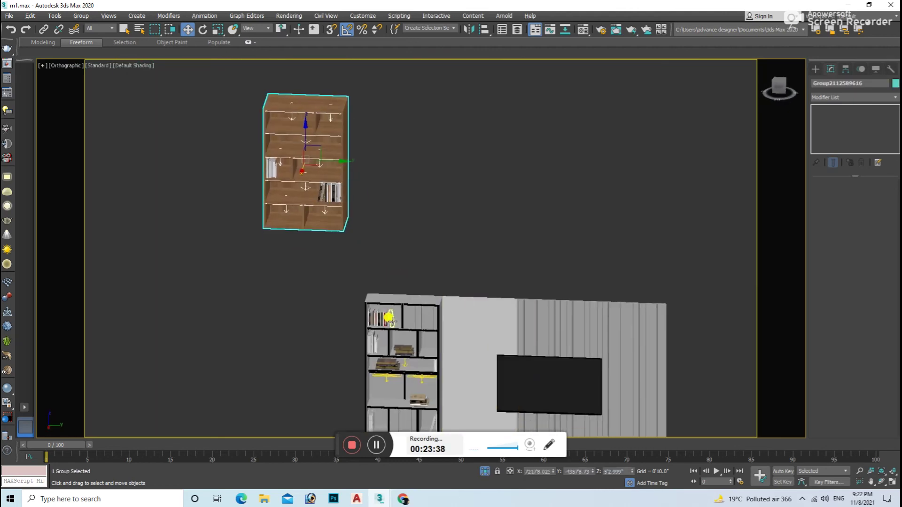
pyautogui.scroll(5, 380, 310)
pyautogui.click(778, 89)
pyautogui.scroll(-4, 602, 203)
pyautogui.press('F3')
pyautogui.scroll(3, 459, 241)
pyautogui.scroll(3, 477, 261)
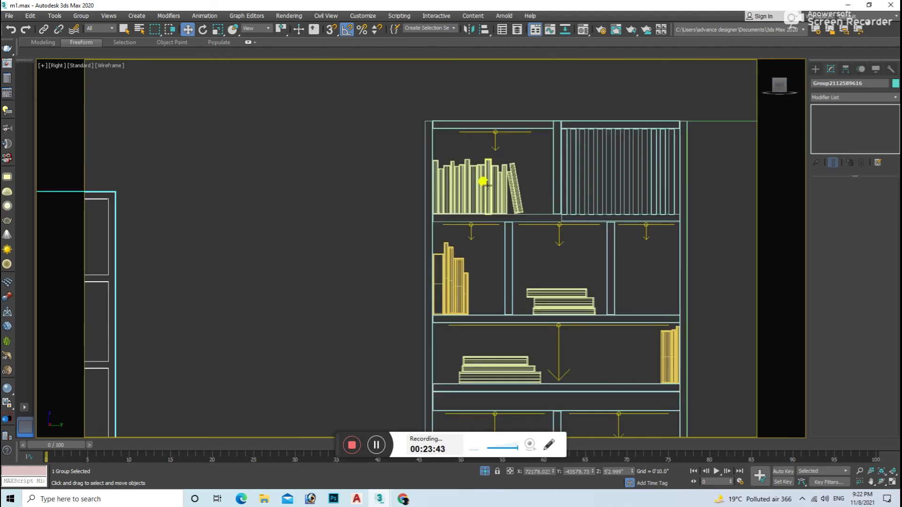
# Step: Group the three-book stack on the upper shelf into one unit
pyautogui.click(439, 199)
pyautogui.scroll(2, 447, 148)
pyautogui.scroll(-2, 470, 188)
pyautogui.moveTo(509, 283); pyautogui.dragTo(451, 182, button='middle')
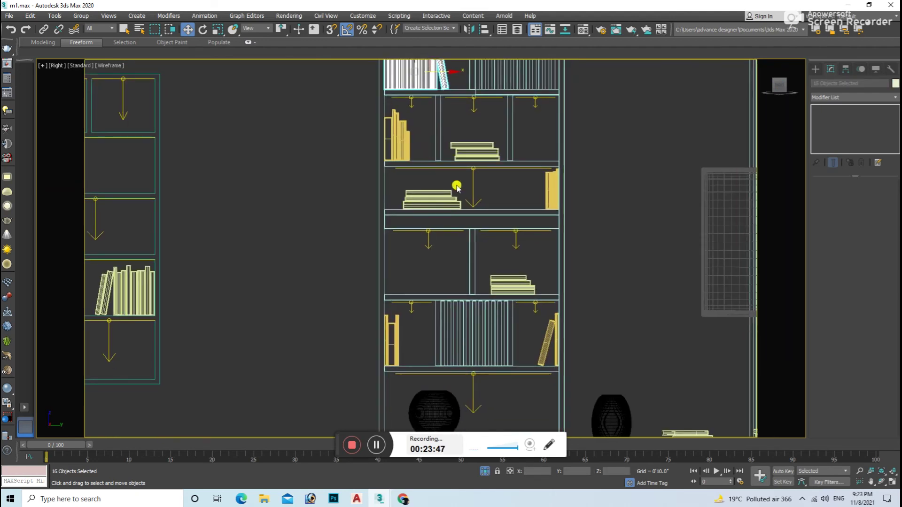
pyautogui.click(429, 205)
pyautogui.click(81, 15)
pyautogui.click(90, 34)
pyautogui.click(459, 263)
pyautogui.scroll(-3, 470, 235)
pyautogui.scroll(1, 503, 198)
# Step: Move the new book group left onto the shelf and orbit to view the bookcase in 3D
pyautogui.moveTo(345, 196)
pyautogui.mouseDown()
pyautogui.moveTo(311, 194)
pyautogui.moveTo(288, 155)
pyautogui.moveTo(282, 177)
pyautogui.mouseUp()
pyautogui.scroll(3, 311, 193)
pyautogui.scroll(3, 282, 165)
pyautogui.scroll(-3, 301, 183)
pyautogui.scroll(-5, 317, 187)
pyautogui.keyDown('alt'); pyautogui.moveTo(316, 187); pyautogui.dragTo(436, 253, button='middle'); pyautogui.keyUp('alt')
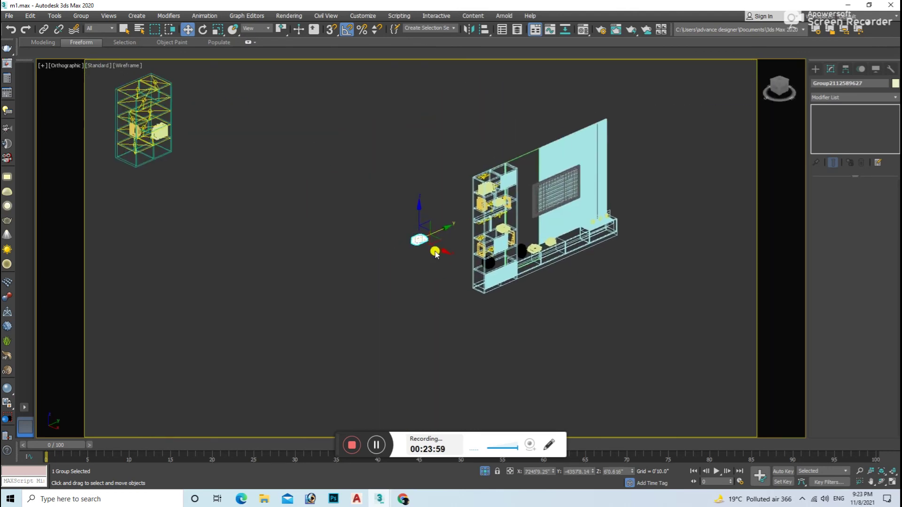
# Step: Delete the TV wall unit to clear the view of the bookcase
pyautogui.scroll(3, 169, 160)
pyautogui.scroll(-2, 300, 236)
pyautogui.press('F3')
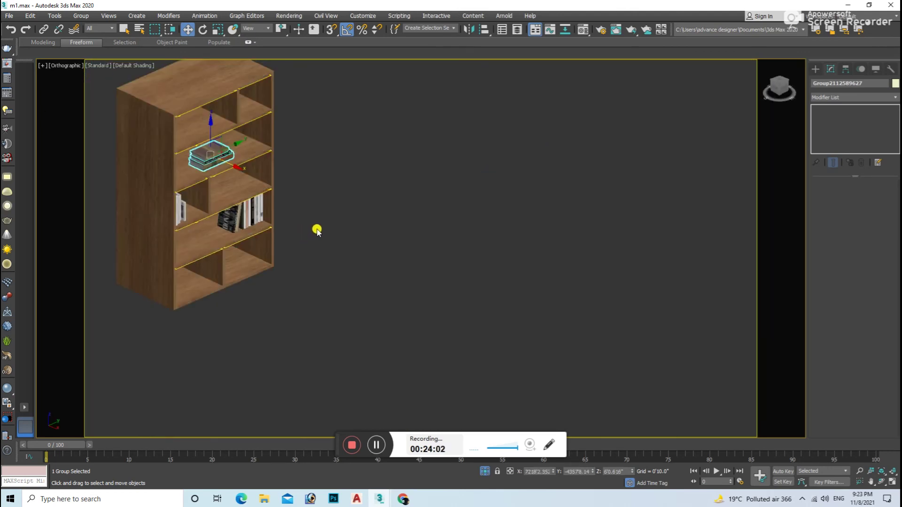
pyautogui.scroll(-1, 288, 212)
pyautogui.scroll(-3, 288, 213)
pyautogui.scroll(-2, 300, 215)
pyautogui.moveTo(544, 185); pyautogui.dragTo(467, 264)
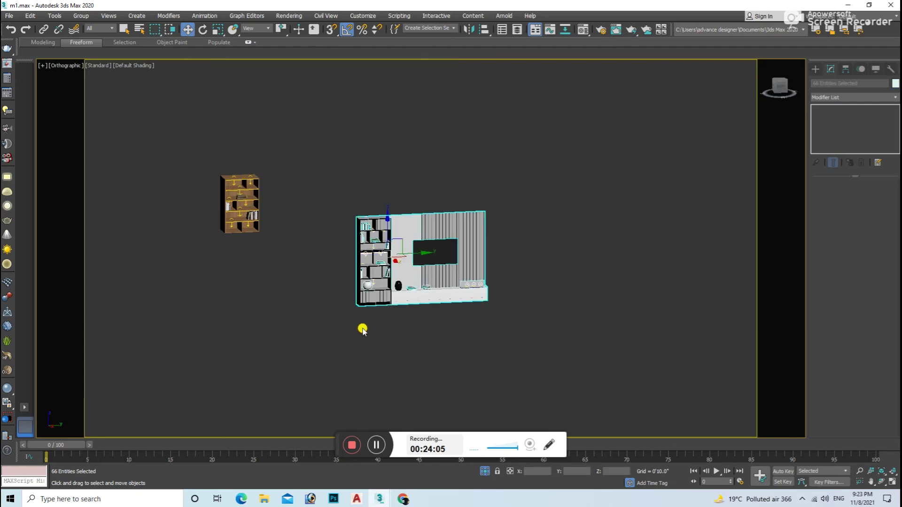
pyautogui.press('Delete')
pyautogui.scroll(5, 229, 207)
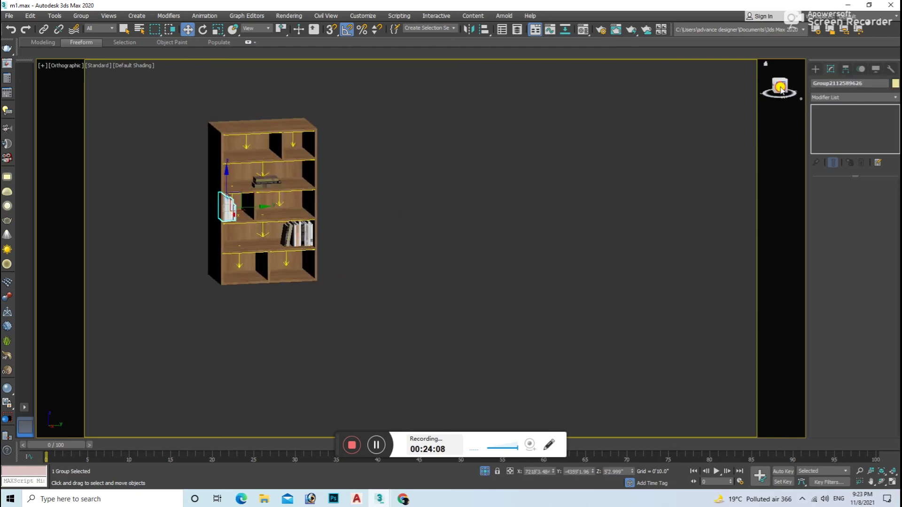
# Step: Copy the right shelf's books down onto the bottom shelf
pyautogui.click(781, 88)
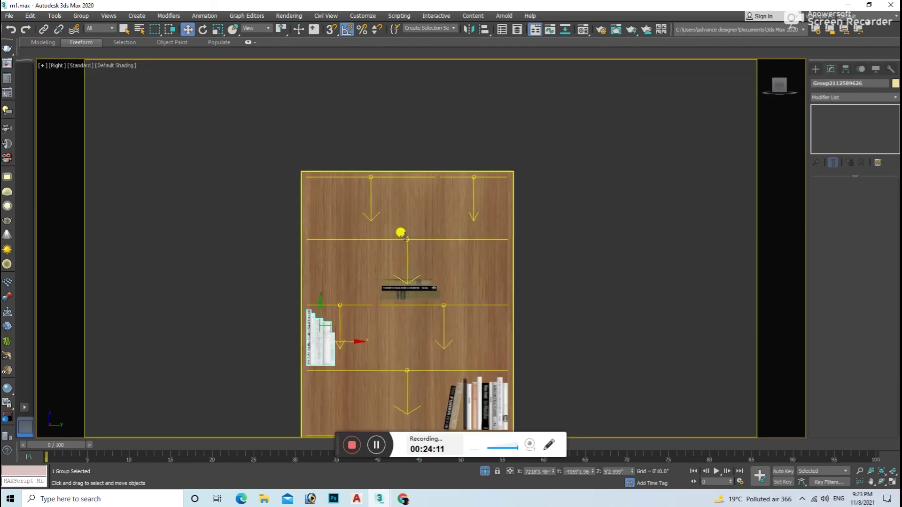
pyautogui.press('F3')
pyautogui.click(444, 336)
pyautogui.moveTo(437, 325); pyautogui.dragTo(419, 225, button='middle')
pyautogui.keyDown('shift'); pyautogui.moveTo(423, 225); pyautogui.dragTo(432, 300); pyautogui.keyUp('shift')
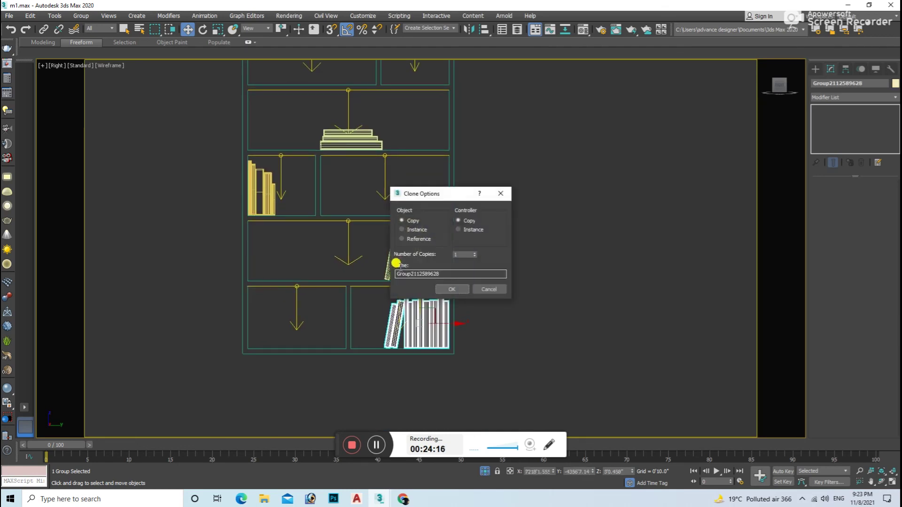
pyautogui.click(452, 289)
# Step: Copy book groups onto the middle and top shelves, then unhide the rest of the scene
pyautogui.moveTo(361, 173); pyautogui.dragTo(374, 201, button='middle')
pyautogui.click(368, 168)
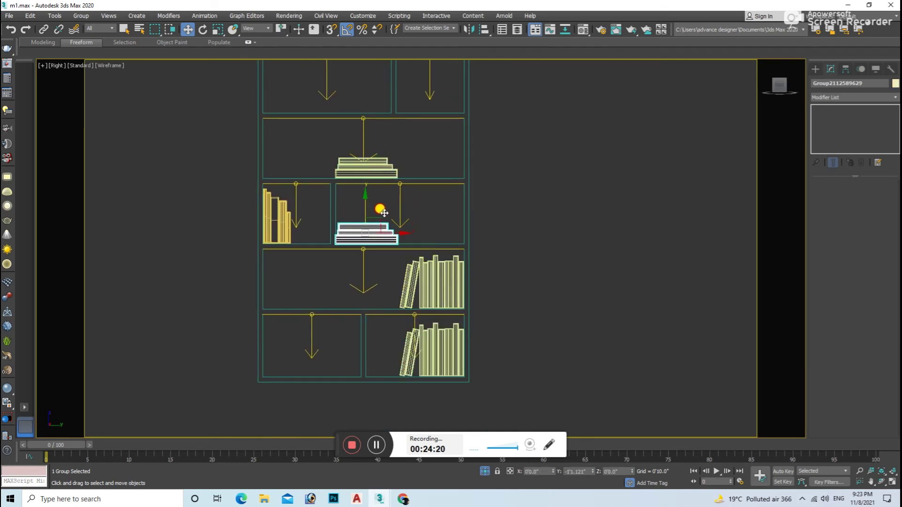
pyautogui.keyDown('shift'); pyautogui.moveTo(384, 212); pyautogui.dragTo(383, 212); pyautogui.keyUp('shift')
pyautogui.press('Return')
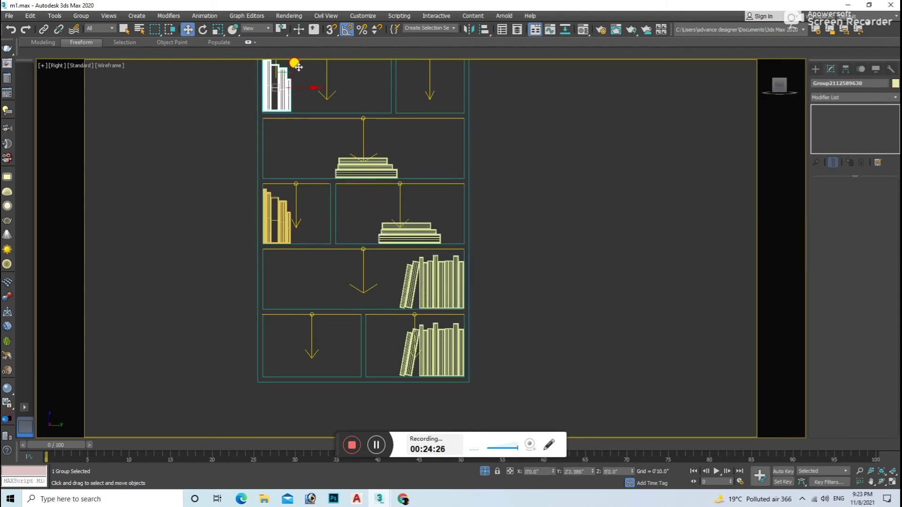
pyautogui.keyDown('shift'); pyautogui.moveTo(433, 296); pyautogui.dragTo(435, 302); pyautogui.keyUp('shift')
pyautogui.press('Return')
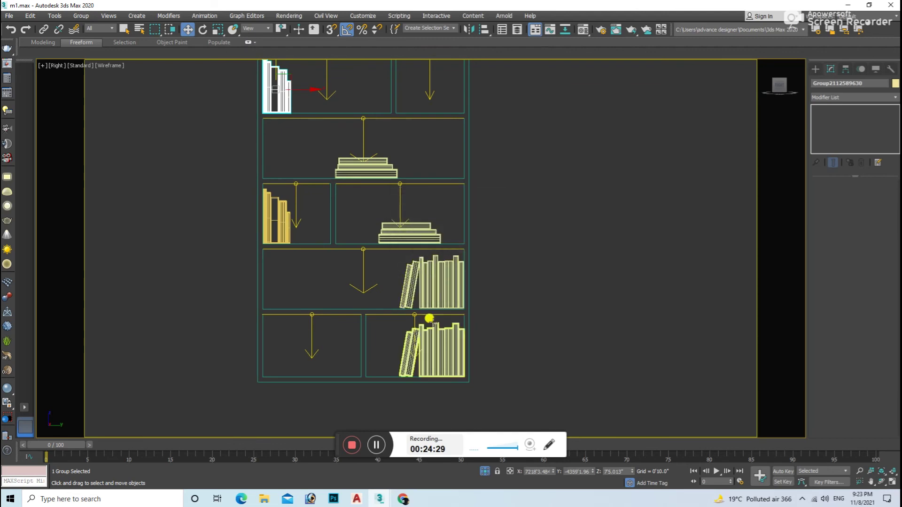
pyautogui.click(483, 469)
# Step: Render the VRayCam002 camera view in V-Ray
pyautogui.press('c')
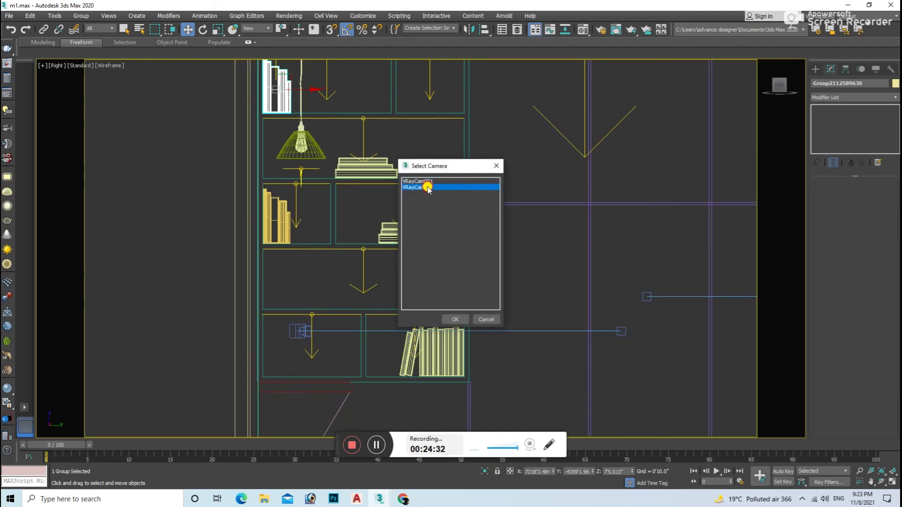
pyautogui.doubleClick(428, 188)
pyautogui.hotkey('shift', 'q')
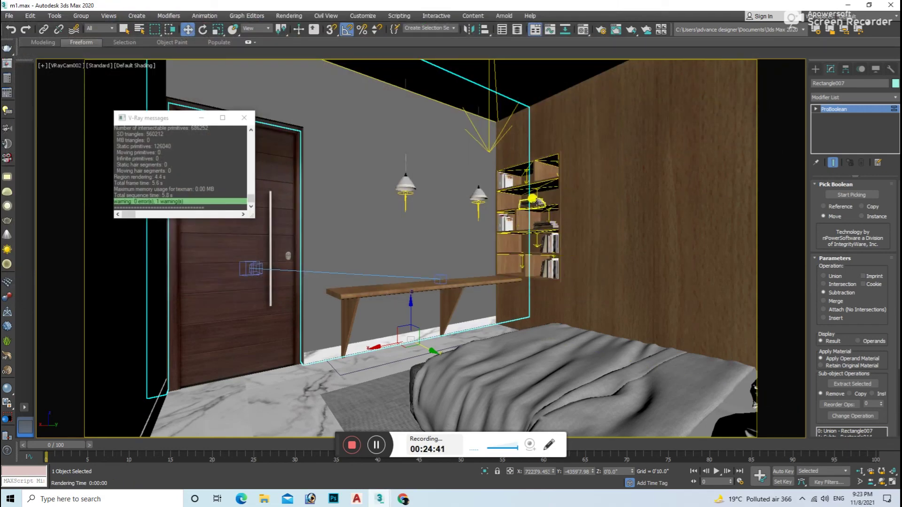
# Step: Isolate the desk and clone its book stack along the desk top
pyautogui.click(478, 277)
pyautogui.hotkey('alt', 'q')
pyautogui.press('f')
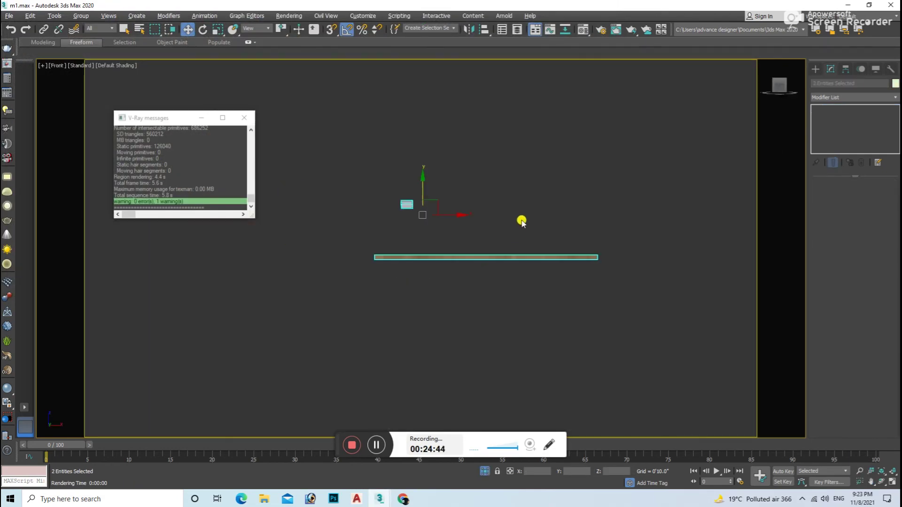
pyautogui.keyDown('shift'); pyautogui.moveTo(443, 222); pyautogui.dragTo(493, 222); pyautogui.keyUp('shift')
pyautogui.click(459, 285)
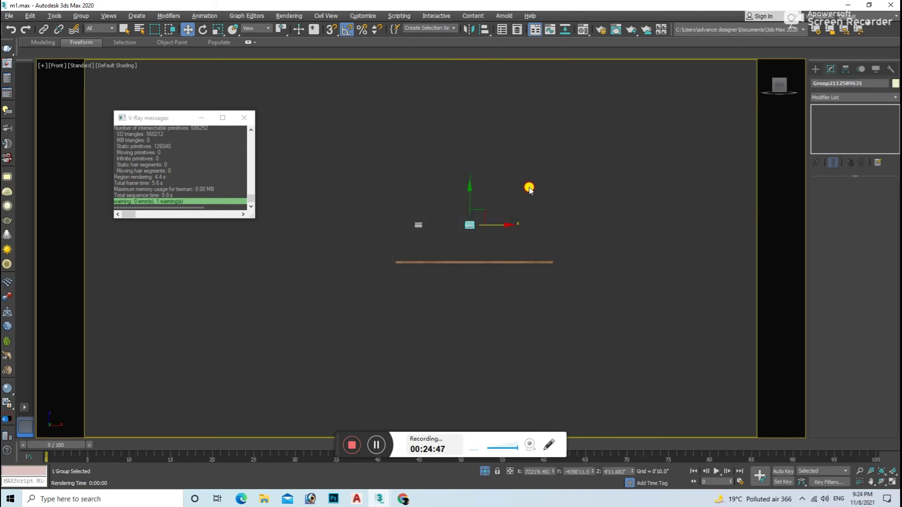
pyautogui.scroll(5, 493, 239)
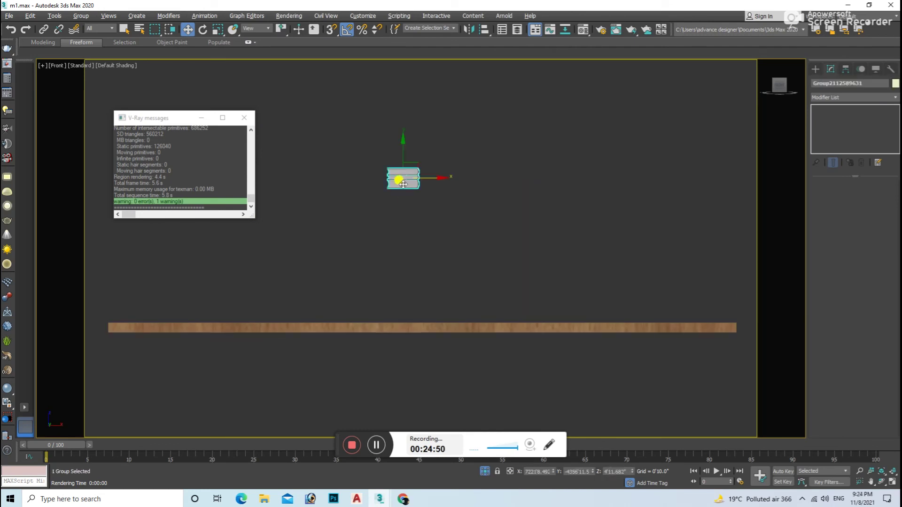
pyautogui.scroll(4, 404, 329)
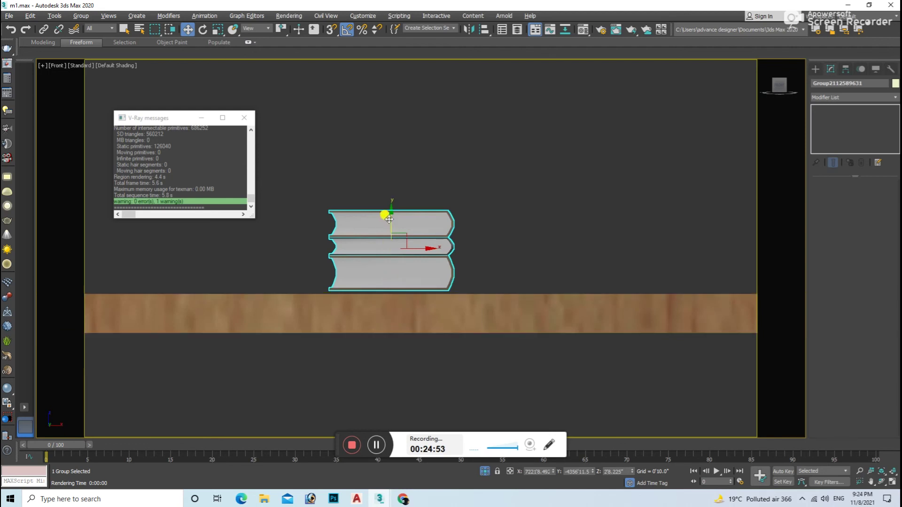
pyautogui.scroll(-3, 408, 219)
pyautogui.scroll(-4, 414, 402)
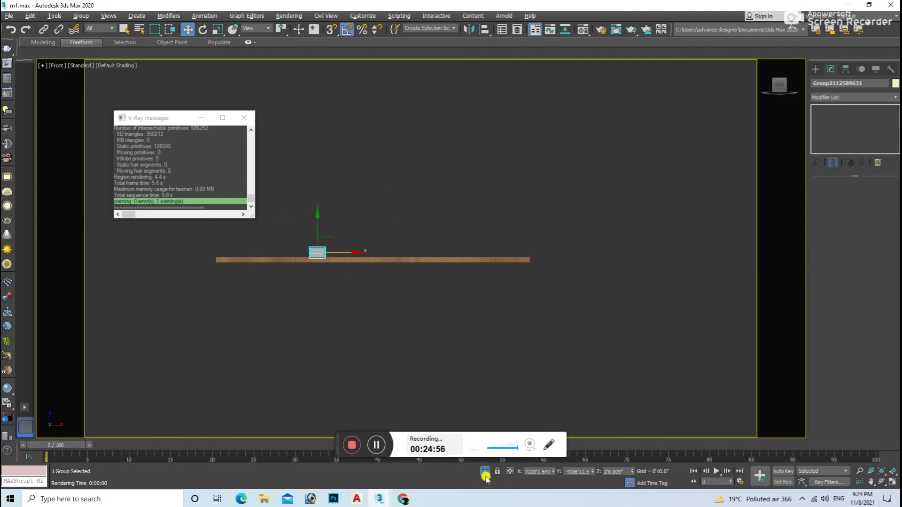
# Step: Return to the shaded VRayCam002 camera view
pyautogui.press('c')
pyautogui.doubleClick(429, 185)
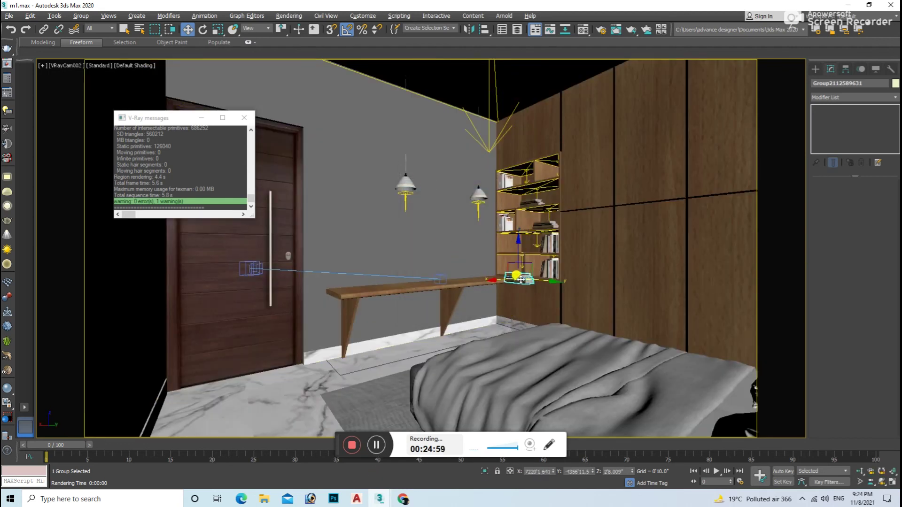
pyautogui.press('t')
pyautogui.press('F3')
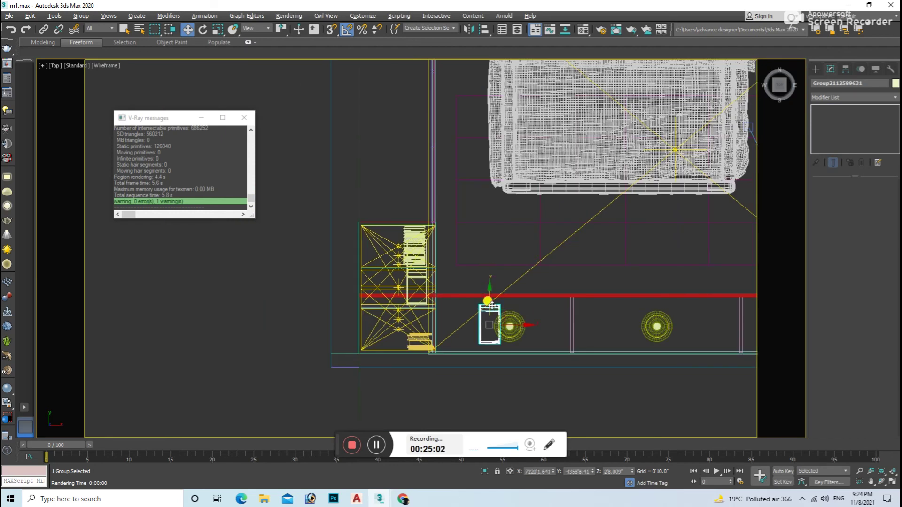
pyautogui.press('c')
pyautogui.doubleClick(437, 196)
pyautogui.press('F3')
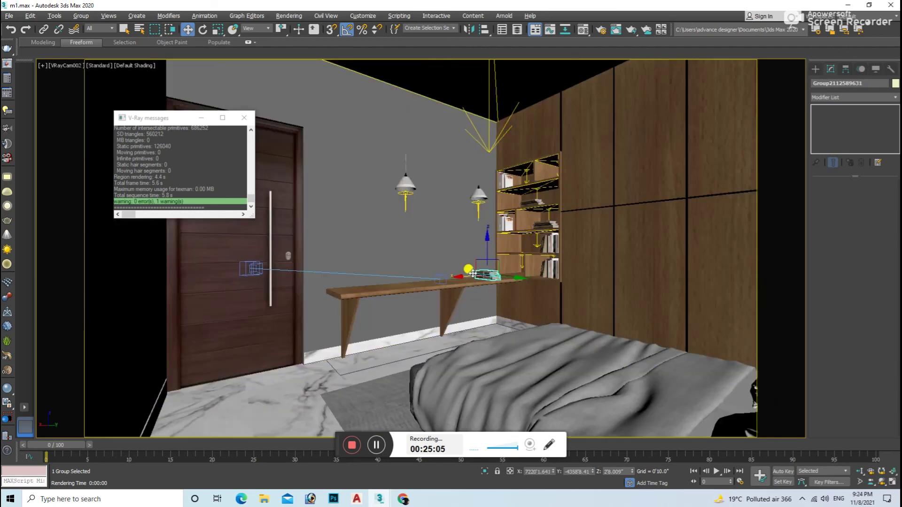
pyautogui.keyDown('shift'); pyautogui.moveTo(407, 319); pyautogui.dragTo(408, 321); pyautogui.keyUp('shift')
# Step: Render the VRayCam002 bedroom view in V-Ray, then go to File Explorer
pyautogui.click(467, 288)
pyautogui.hotkey('shift', 'q')
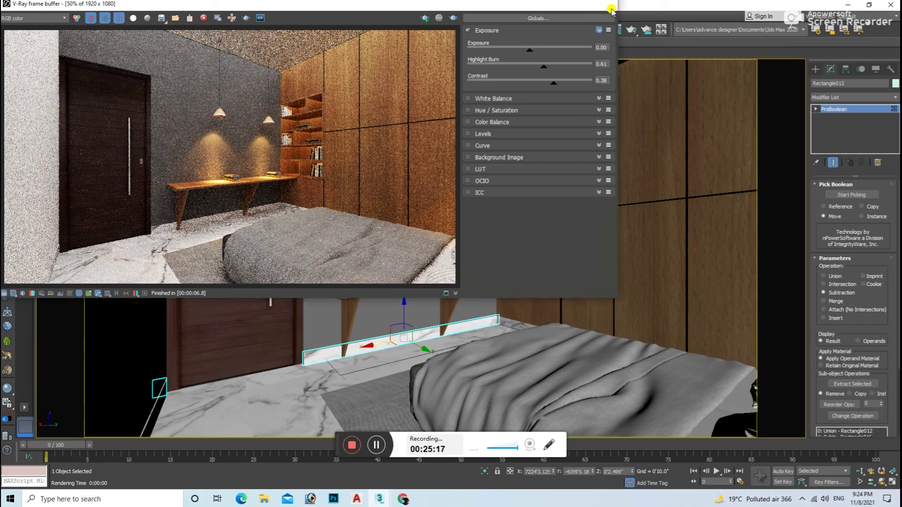
pyautogui.click(784, 17)
pyautogui.click(316, 458)
# Step: Extract the Colette Chair RAR here, open its folder, and drag the chair file into 3ds Max
pyautogui.hotkey('alt', 'Left')
pyautogui.rightClick(112, 126)
pyautogui.click(141, 174)
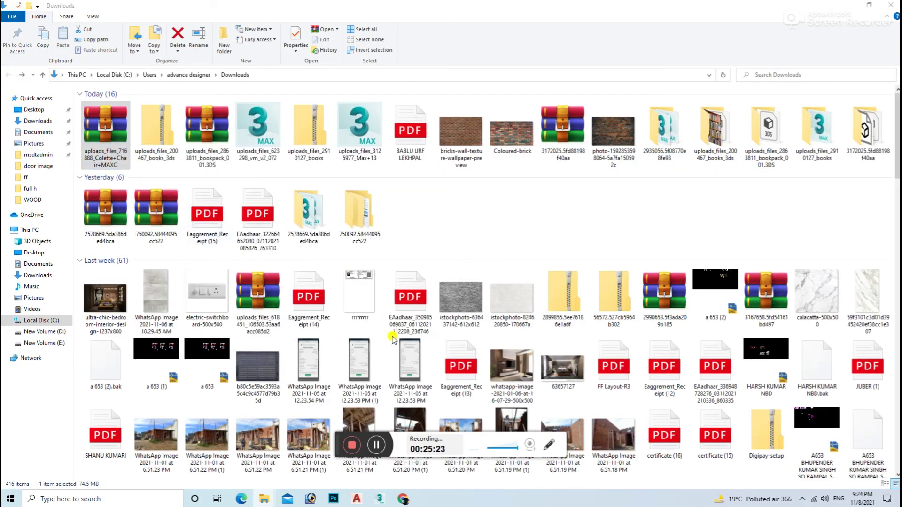
pyautogui.click(465, 349)
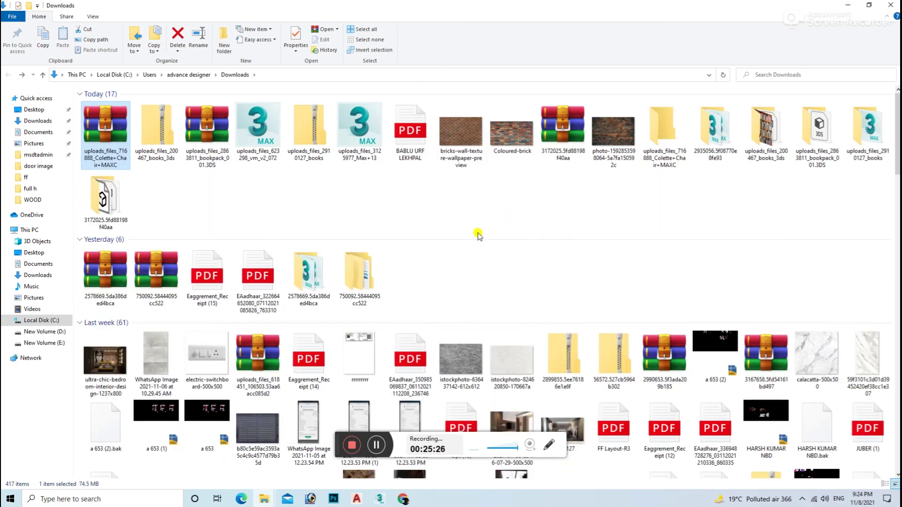
pyautogui.doubleClick(656, 147)
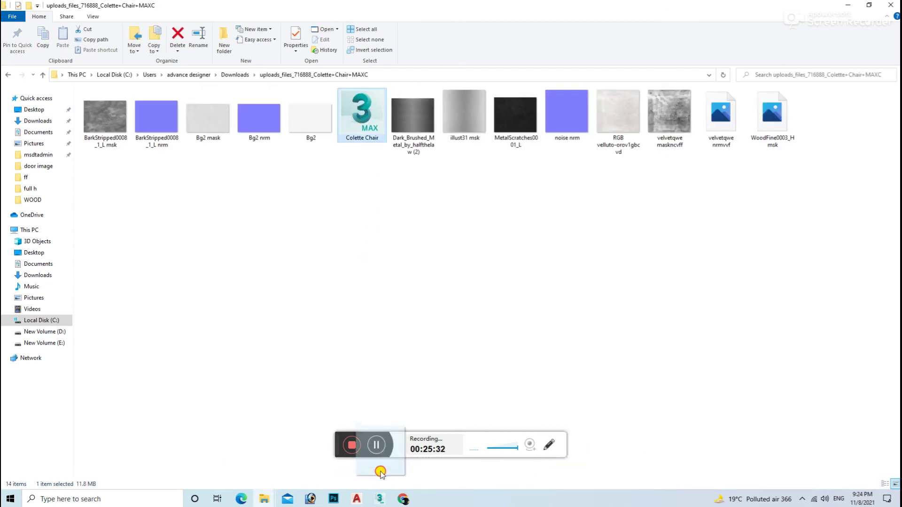
pyautogui.click(360, 465)
pyautogui.moveTo(360, 465); pyautogui.dragTo(513, 355)
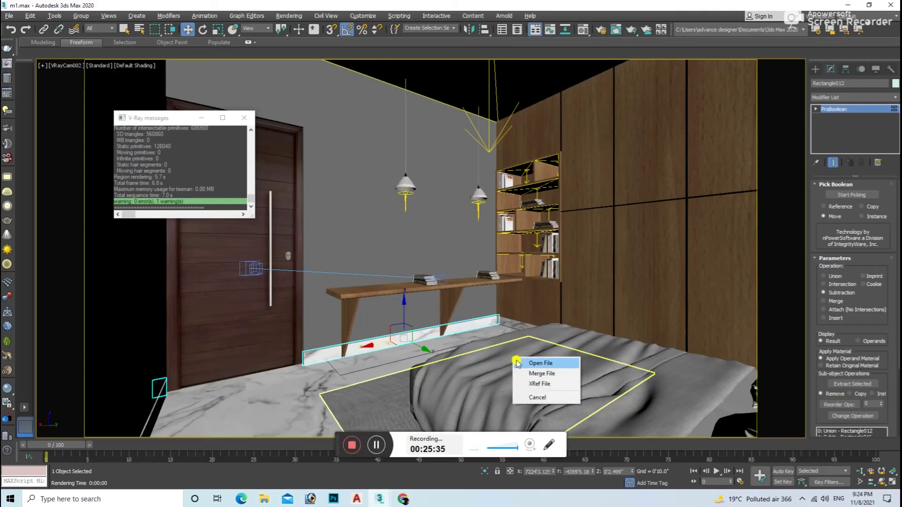
# Step: Merge the Colette Chair file, dismissing the missing-DLL, security and Scene Converter prompts
pyautogui.click(539, 374)
pyautogui.click(553, 176)
pyautogui.click(561, 209)
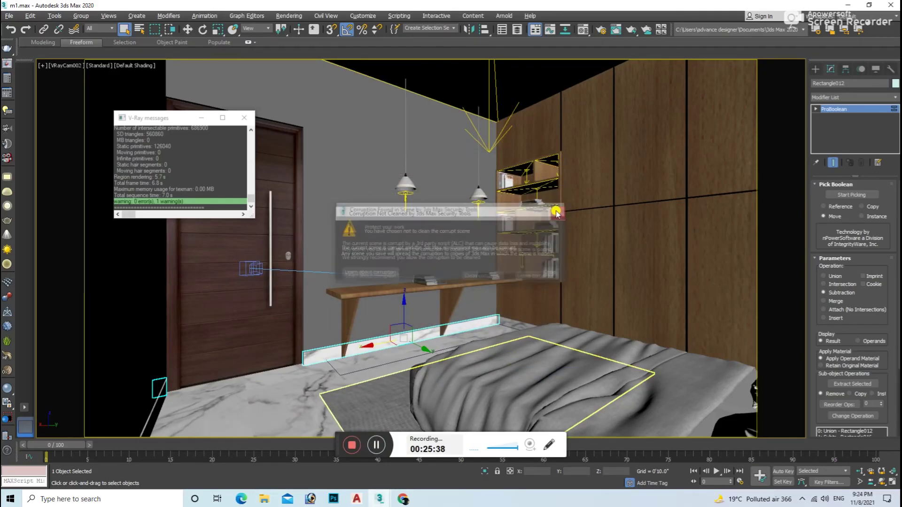
pyautogui.click(564, 195)
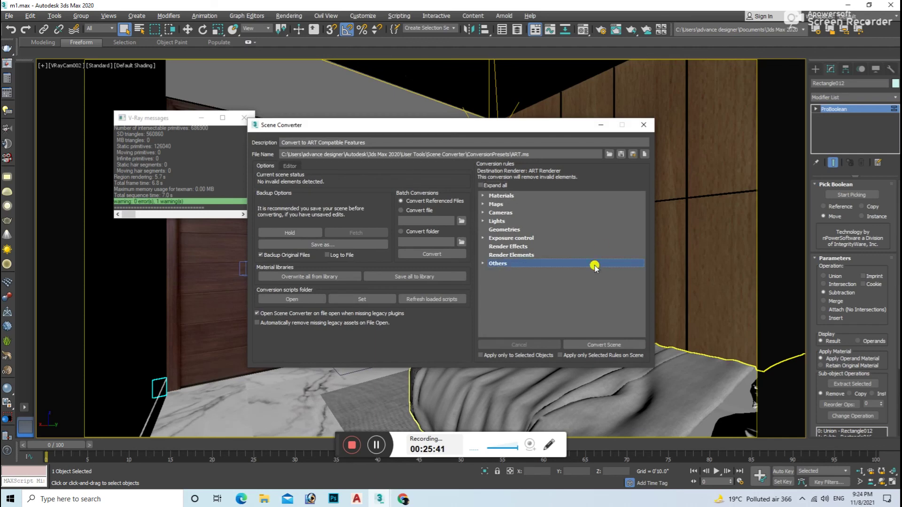
pyautogui.click(643, 124)
pyautogui.press('t')
pyautogui.scroll(-5, 503, 305)
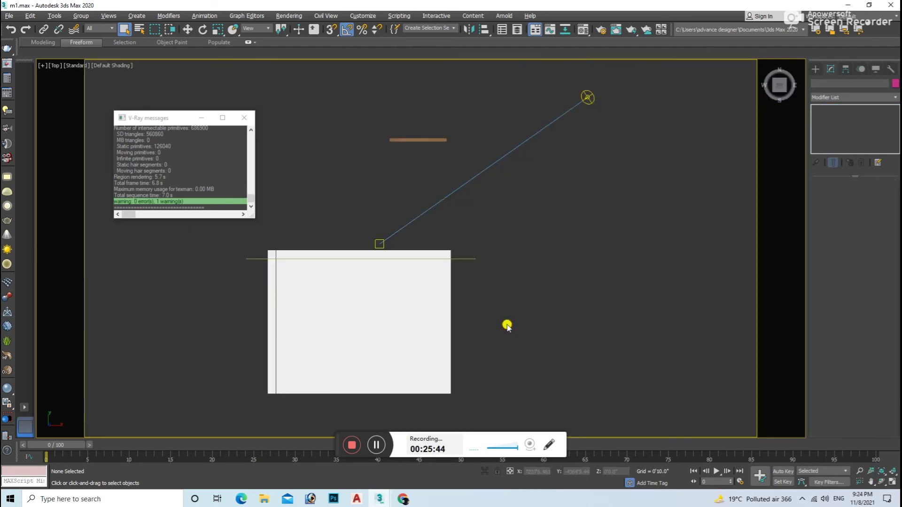
pyautogui.click(244, 118)
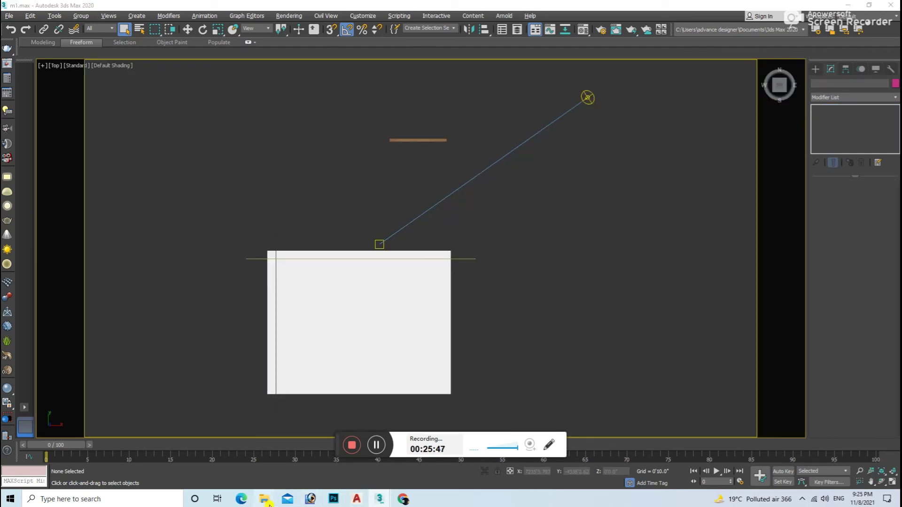
pyautogui.click(269, 504)
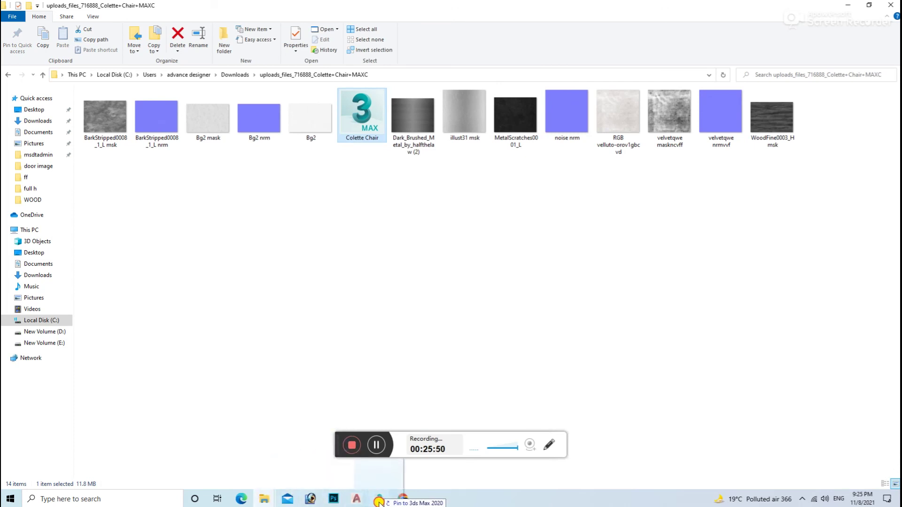
# Step: Merge the chair file a second time and select the merged chair with the Move tool
pyautogui.moveTo(505, 329); pyautogui.dragTo(513, 315)
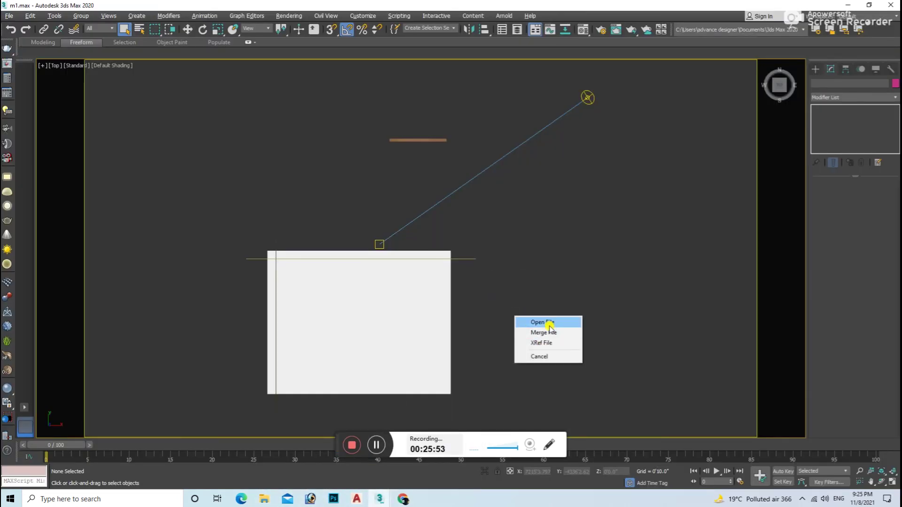
pyautogui.click(541, 320)
pyautogui.click(507, 328)
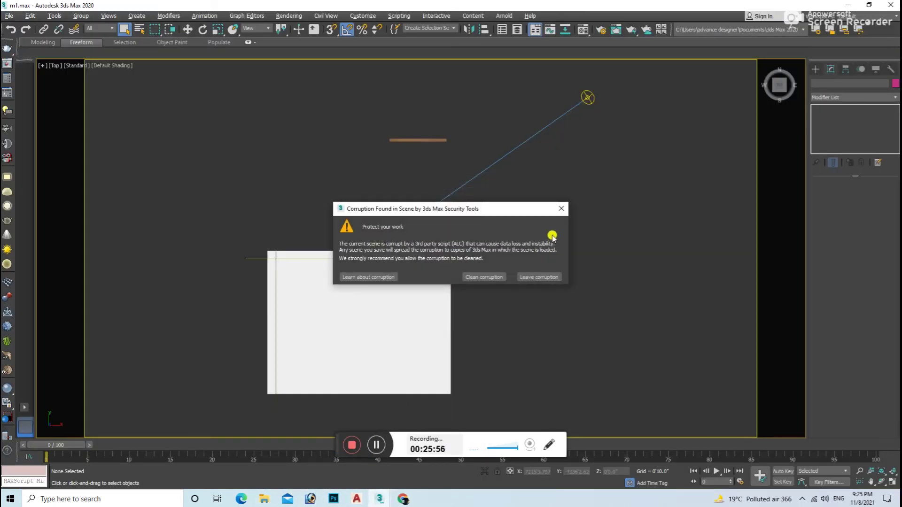
pyautogui.click(565, 210)
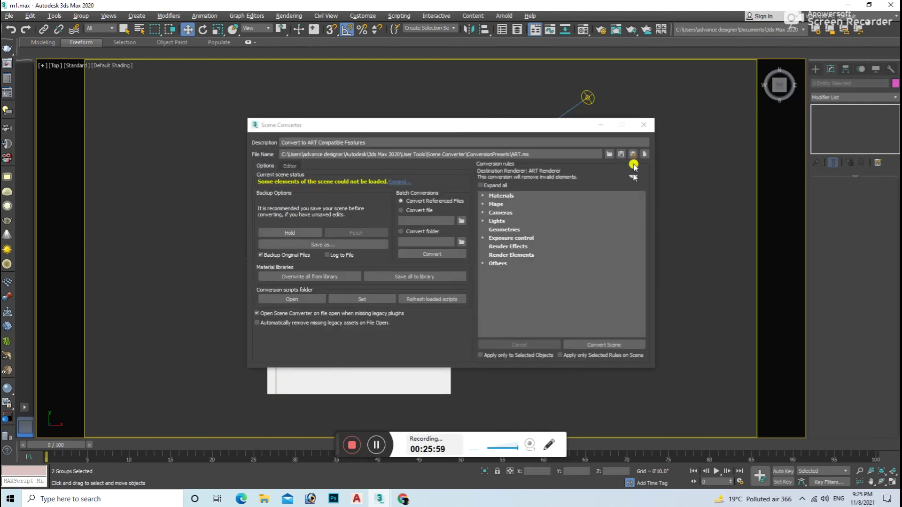
pyautogui.press('Escape')
pyautogui.keyDown('alt'); pyautogui.moveTo(634, 203); pyautogui.dragTo(597, 209, button='middle'); pyautogui.keyUp('alt')
pyautogui.scroll(5, 588, 206)
pyautogui.press('w')
pyautogui.click(576, 200)
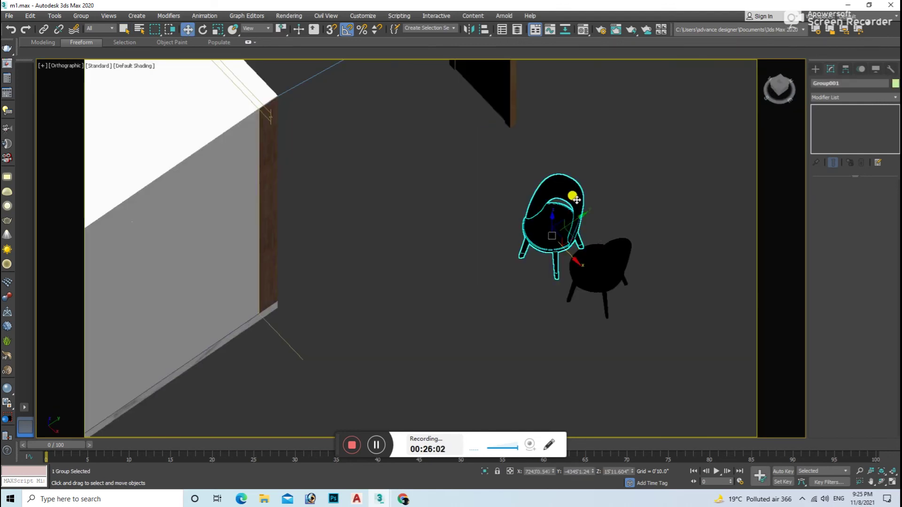
# Step: Select the black Colette chair and rotate it 90° around Z
pyautogui.click(581, 245)
pyautogui.moveTo(581, 244); pyautogui.dragTo(567, 288, button='middle')
pyautogui.press('e')
pyautogui.moveTo(587, 328); pyautogui.dragTo(600, 339)
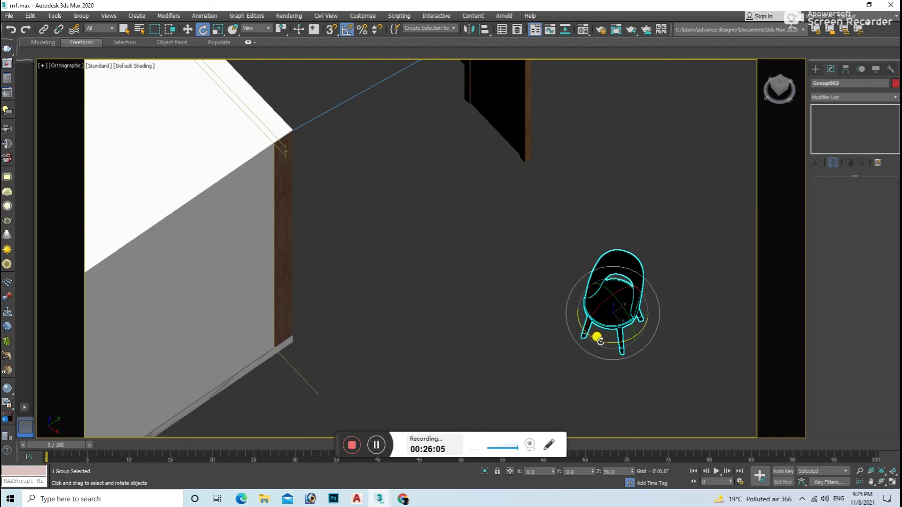
pyautogui.press('t')
pyautogui.press('e')
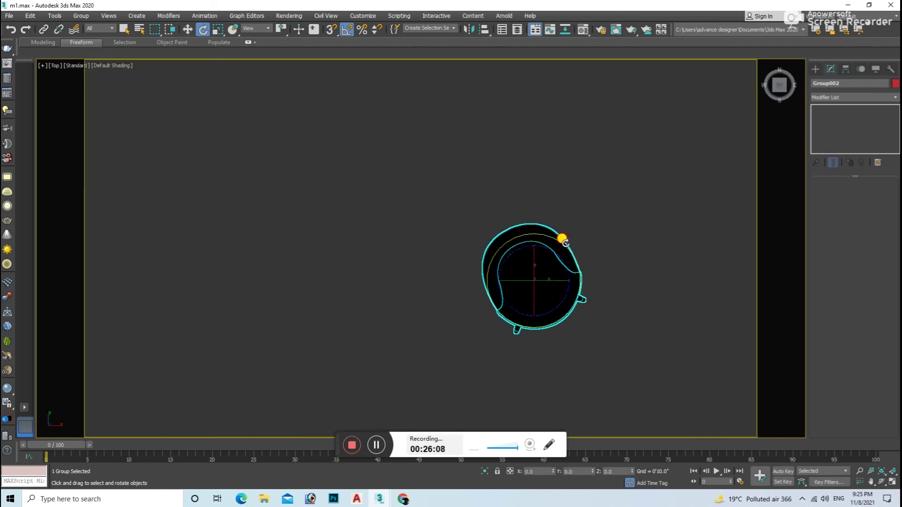
# Step: Move the chair across the room to beside the desk in wireframe Top view
pyautogui.press('F3')
pyautogui.press('w')
pyautogui.scroll(-5, 510, 232)
pyautogui.moveTo(570, 284)
pyautogui.mouseDown()
pyautogui.moveTo(282, 323)
pyautogui.moveTo(630, 146)
pyautogui.moveTo(630, 353)
pyautogui.mouseUp()
pyautogui.moveTo(630, 352); pyautogui.dragTo(635, 197, button='middle')
pyautogui.moveTo(627, 170)
pyautogui.mouseDown()
pyautogui.moveTo(367, 172)
pyautogui.moveTo(360, 270)
pyautogui.mouseUp()
pyautogui.scroll(3, 359, 301)
pyautogui.scroll(2, 363, 305)
# Step: Turn the chair to face the desk and check it in shaded 3D view
pyautogui.press('e')
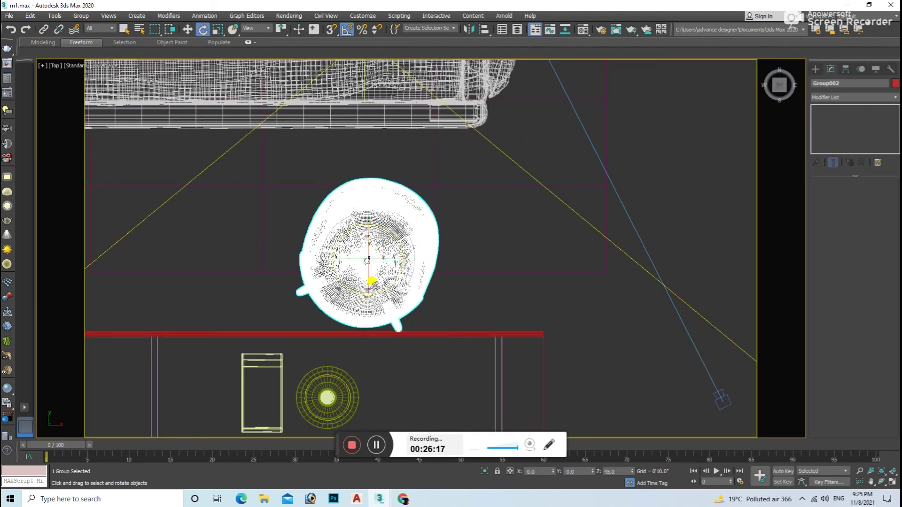
pyautogui.moveTo(395, 238); pyautogui.dragTo(395, 234)
pyautogui.scroll(-3, 394, 244)
pyautogui.press('w')
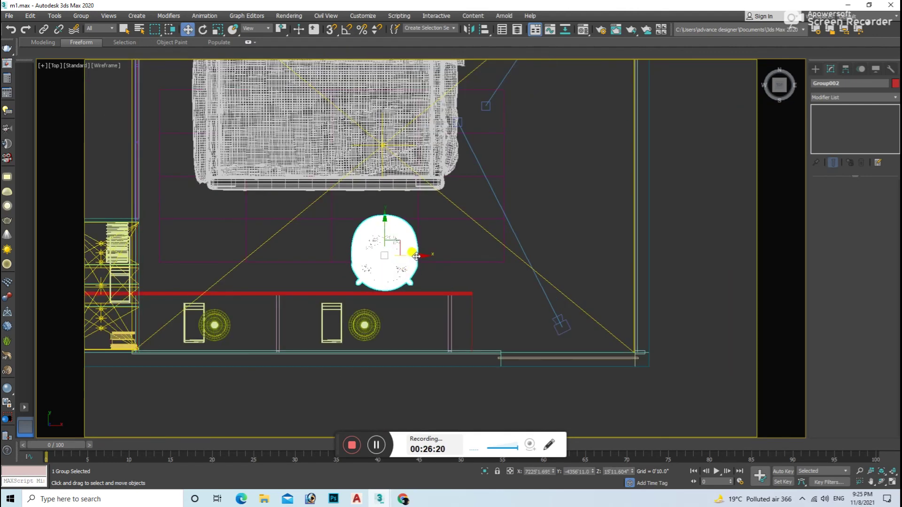
pyautogui.keyDown('alt'); pyautogui.moveTo(390, 260); pyautogui.dragTo(423, 258, button='middle'); pyautogui.keyUp('alt')
pyautogui.press('z')
pyautogui.press('F3')
pyautogui.click(588, 314)
pyautogui.scroll(-2, 564, 316)
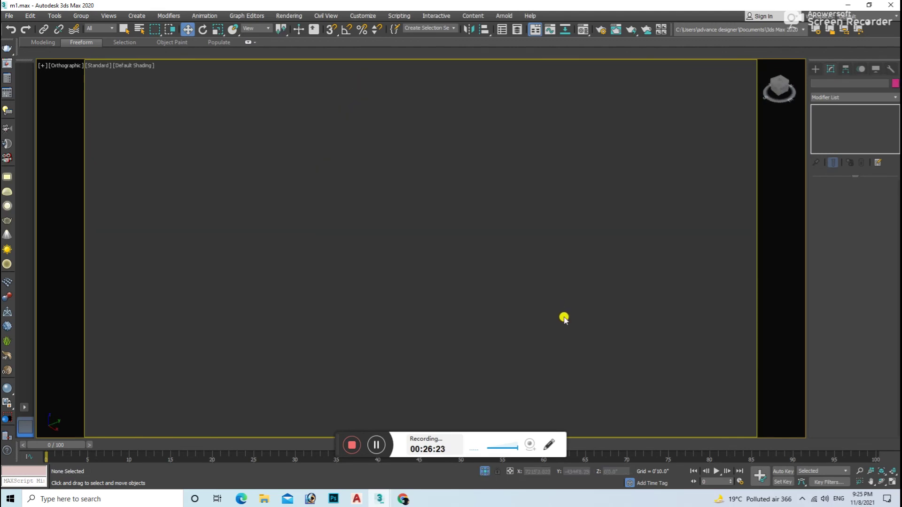
# Step: Apply the grey fabric material from the Material Editor to the chair seat and back
pyautogui.press('m')
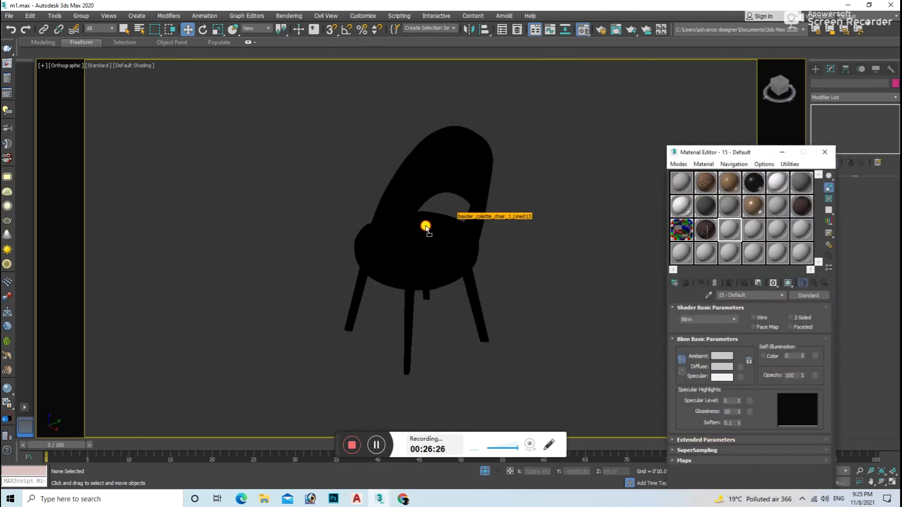
pyautogui.moveTo(426, 228); pyautogui.dragTo(425, 229)
pyautogui.scroll(2, 429, 281)
pyautogui.scroll(2, 429, 292)
pyautogui.moveTo(480, 145); pyautogui.dragTo(480, 147)
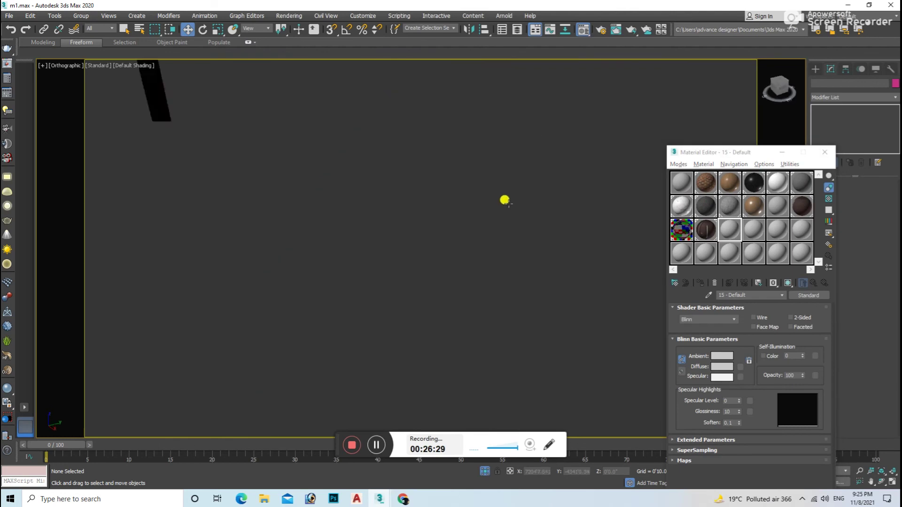
pyautogui.keyDown('alt'); pyautogui.moveTo(503, 199); pyautogui.dragTo(644, 213, button='middle'); pyautogui.keyUp('alt')
pyautogui.scroll(2, 644, 213)
pyautogui.scroll(-2, 530, 306)
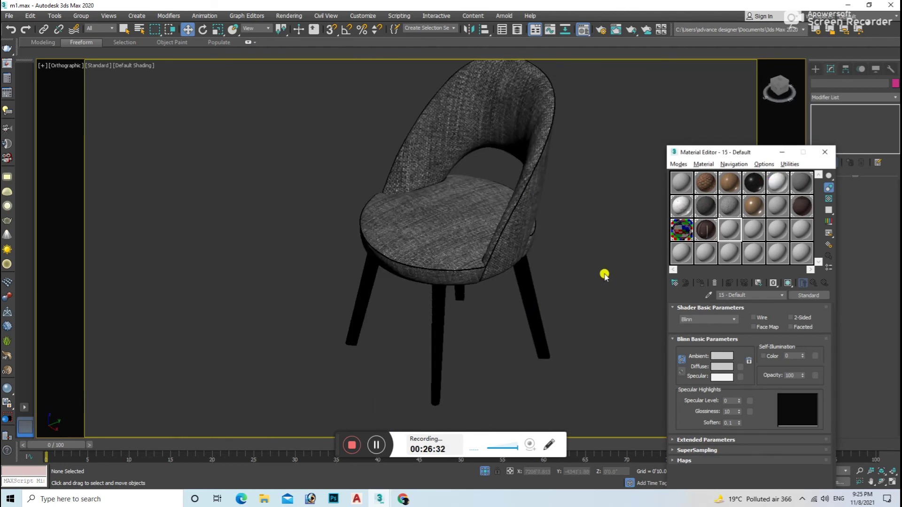
pyautogui.moveTo(749, 187); pyautogui.dragTo(504, 306)
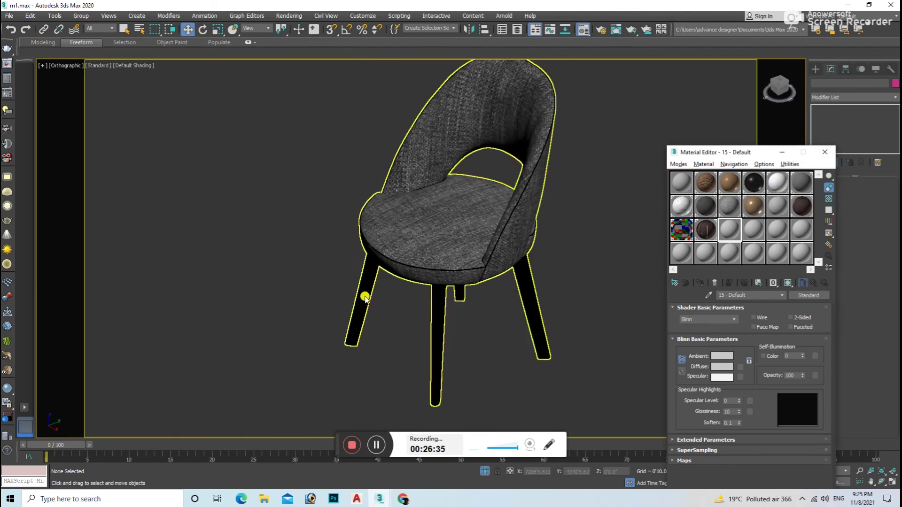
pyautogui.moveTo(743, 197); pyautogui.dragTo(366, 298)
pyautogui.scroll(3, 352, 209)
pyautogui.scroll(2, 352, 209)
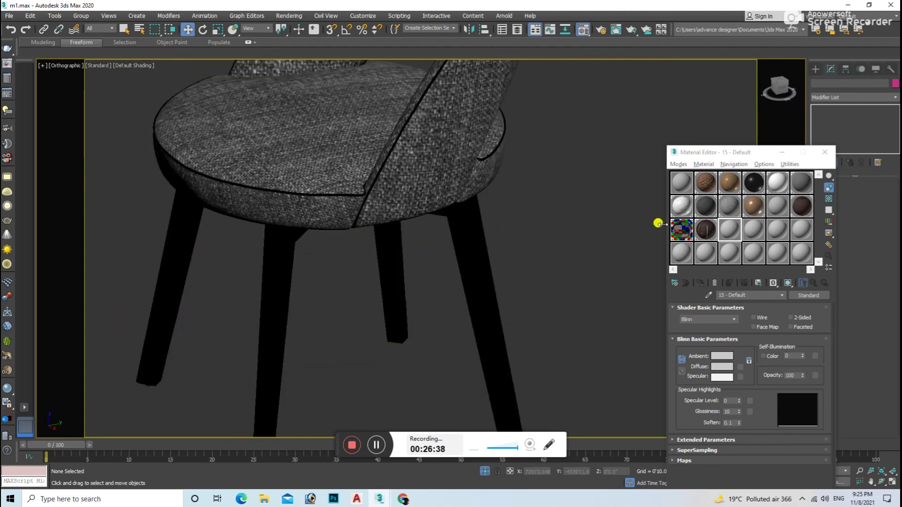
# Step: Shift-drag a copy of the chair group to the left along the desk in Top view
pyautogui.click(399, 310)
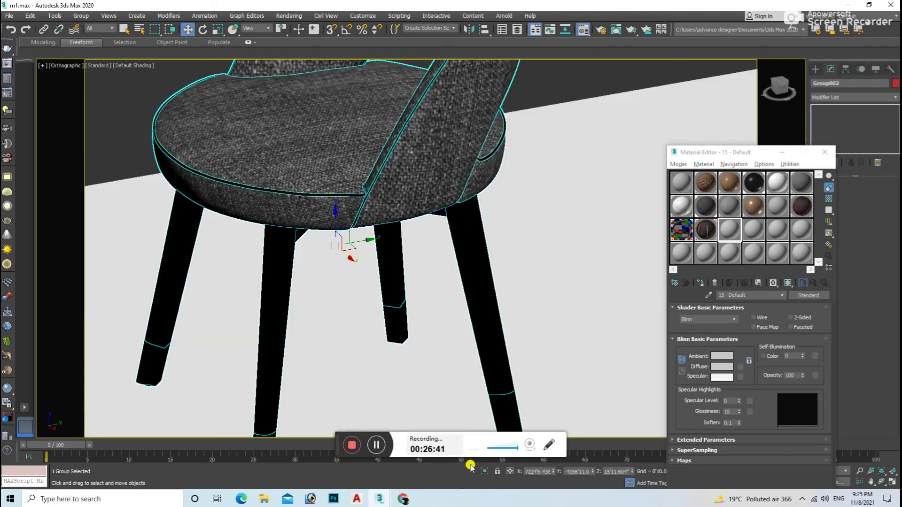
pyautogui.press('t')
pyautogui.scroll(-3, 497, 296)
pyautogui.press('F3')
pyautogui.keyDown('shift'); pyautogui.moveTo(497, 296); pyautogui.dragTo(381, 295); pyautogui.keyUp('shift')
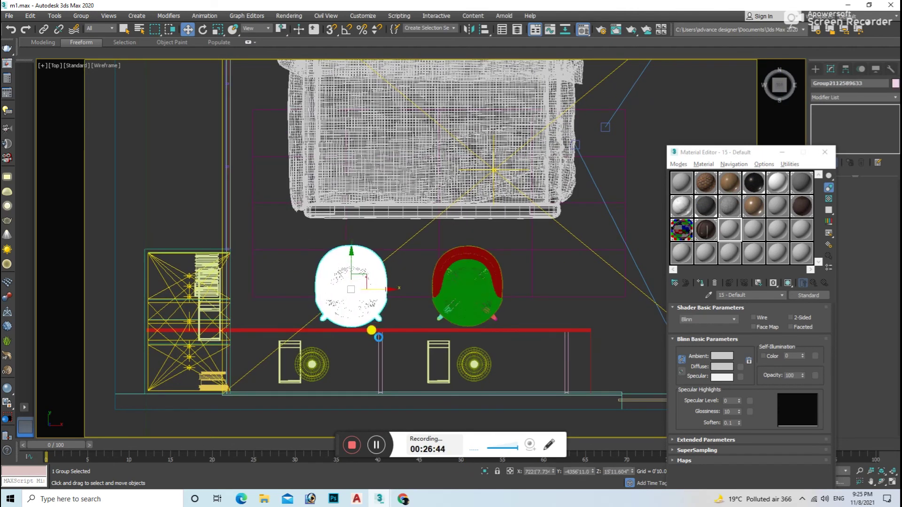
# Step: Confirm the chair clone and switch to a wireframe Front view
pyautogui.click(449, 288)
pyautogui.press('c')
pyautogui.doubleClick(418, 182)
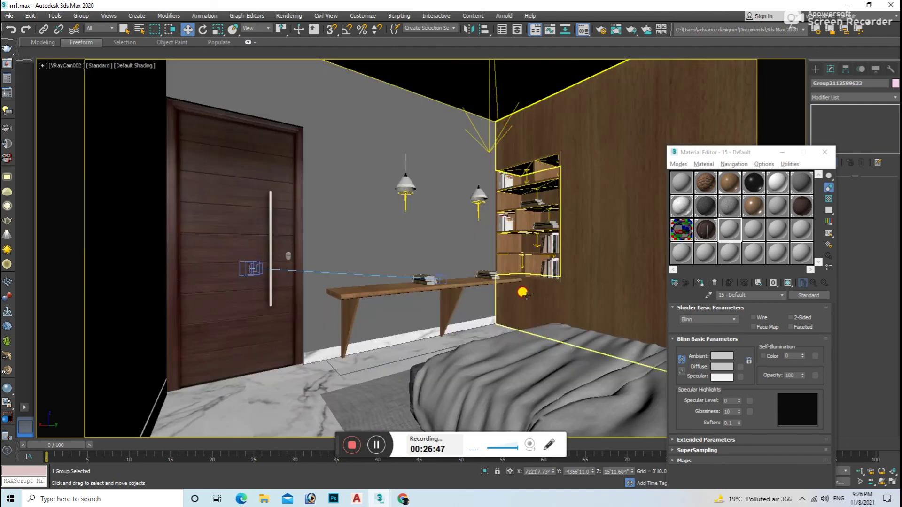
pyautogui.click(519, 296)
pyautogui.press('f')
pyautogui.press('F3')
pyautogui.scroll(-3, 448, 313)
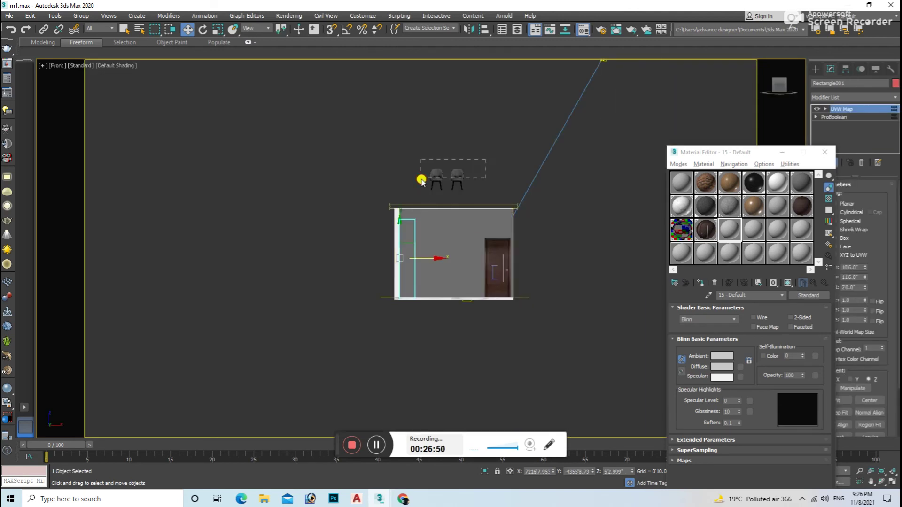
pyautogui.scroll(2, 420, 177)
# Step: Select both chairs and lower them to sit at the desk
pyautogui.moveTo(409, 155)
pyautogui.mouseDown()
pyautogui.moveTo(448, 165)
pyautogui.moveTo(447, 324)
pyautogui.mouseUp()
pyautogui.scroll(3, 442, 248)
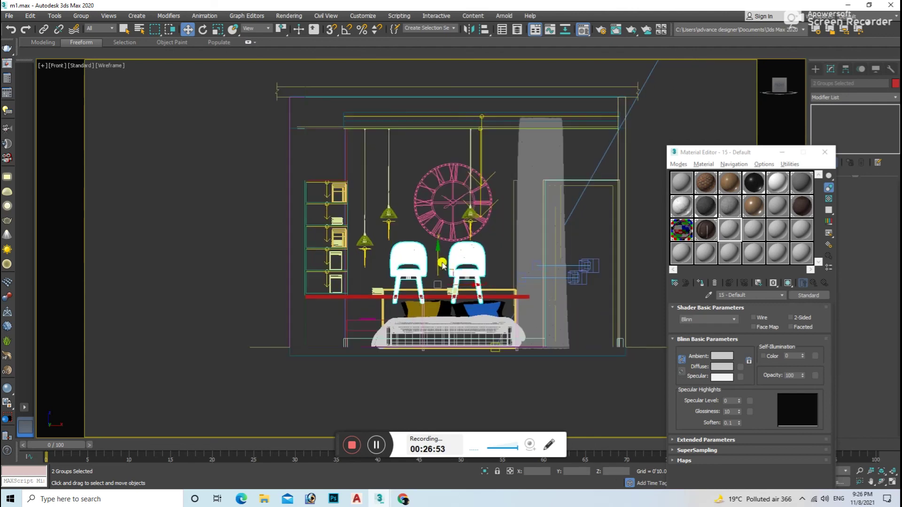
pyautogui.moveTo(438, 261); pyautogui.dragTo(447, 305)
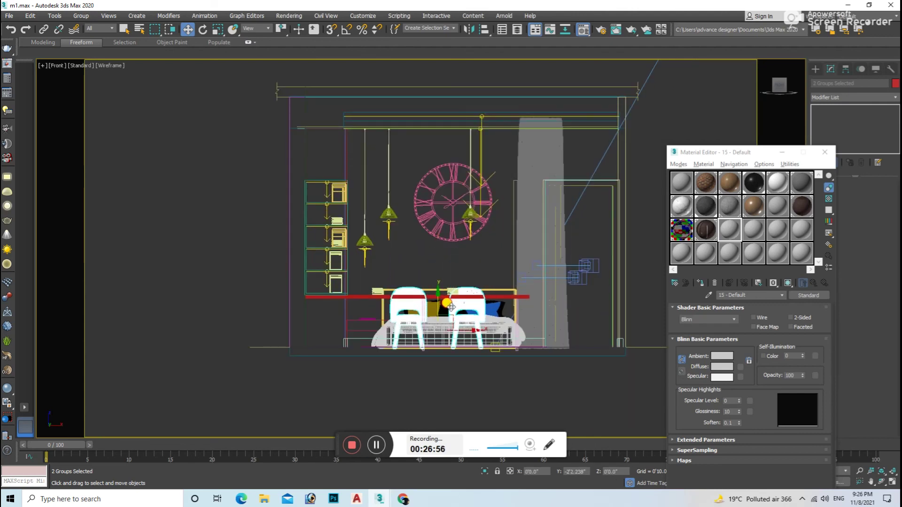
pyautogui.scroll(3, 450, 307)
pyautogui.scroll(3, 453, 362)
# Step: Render the bedroom through the V-Ray camera view
pyautogui.press('c')
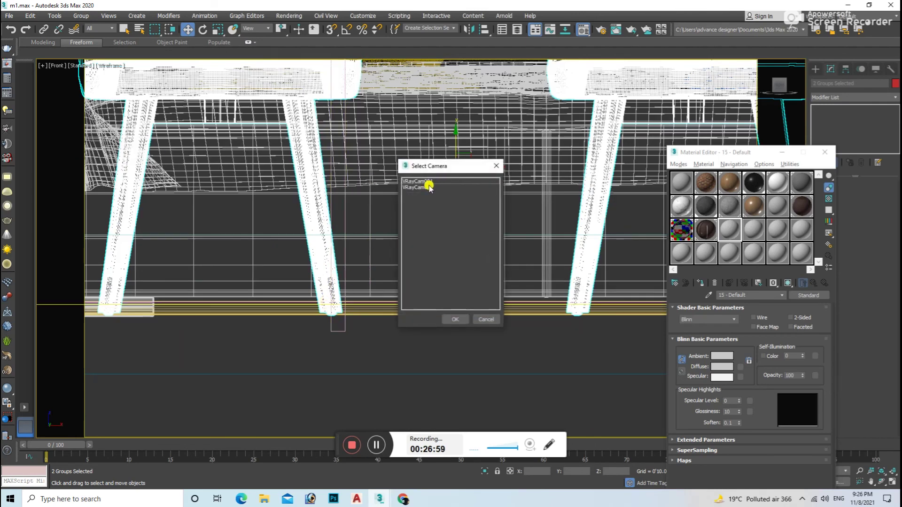
pyautogui.doubleClick(416, 181)
pyautogui.hotkey('shift', 'q')
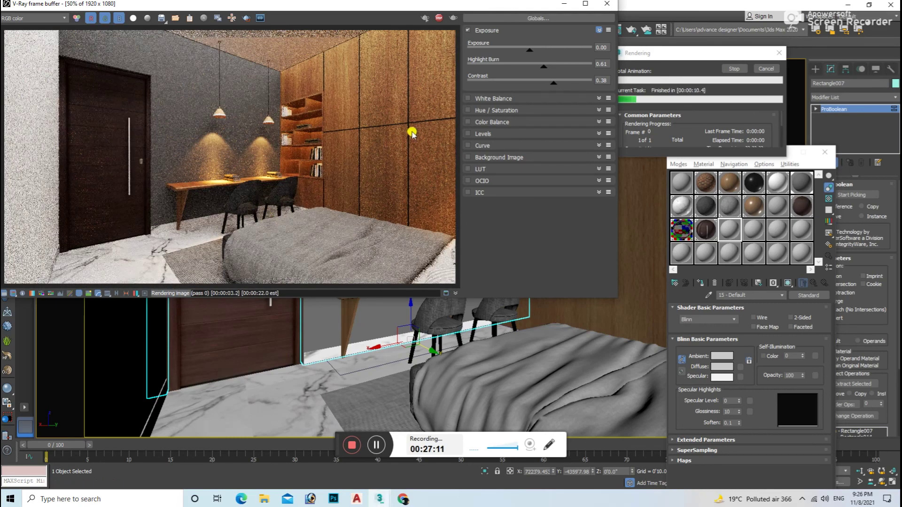
# Step: Close the render and apply the lighter fabric material to both chairs' seats and backs
pyautogui.click(607, 3)
pyautogui.click(470, 296)
pyautogui.press('u')
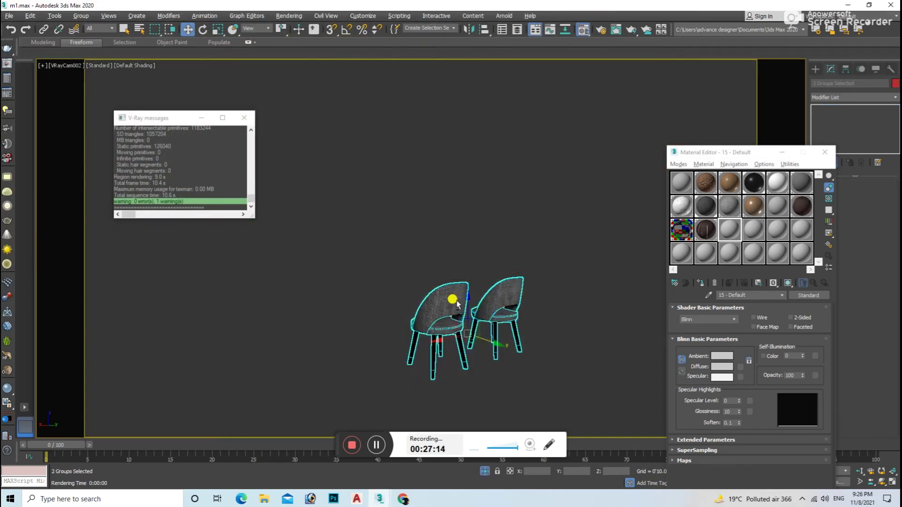
pyautogui.press('z')
pyautogui.click(441, 315)
pyautogui.hotkey('shift', 'z')
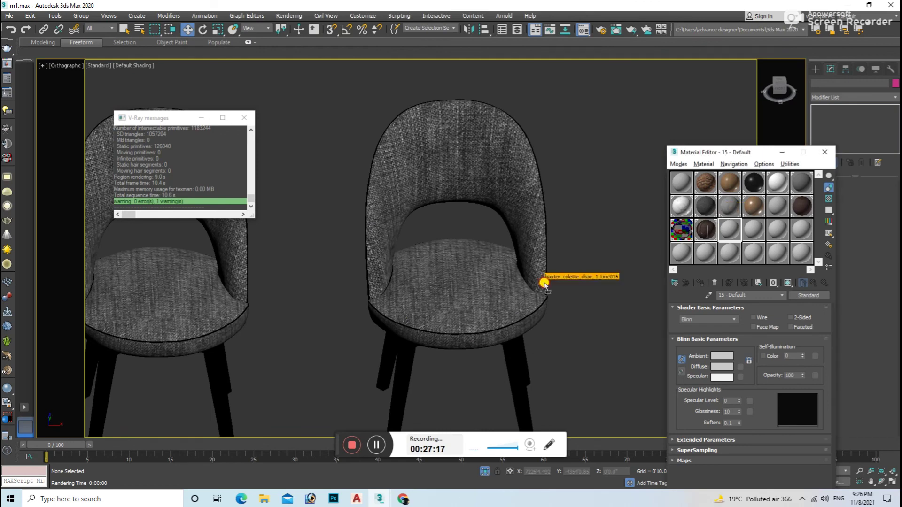
pyautogui.keyDown('alt'); pyautogui.moveTo(544, 283); pyautogui.dragTo(581, 254, button='middle'); pyautogui.keyUp('alt')
pyautogui.moveTo(725, 215); pyautogui.dragTo(476, 187)
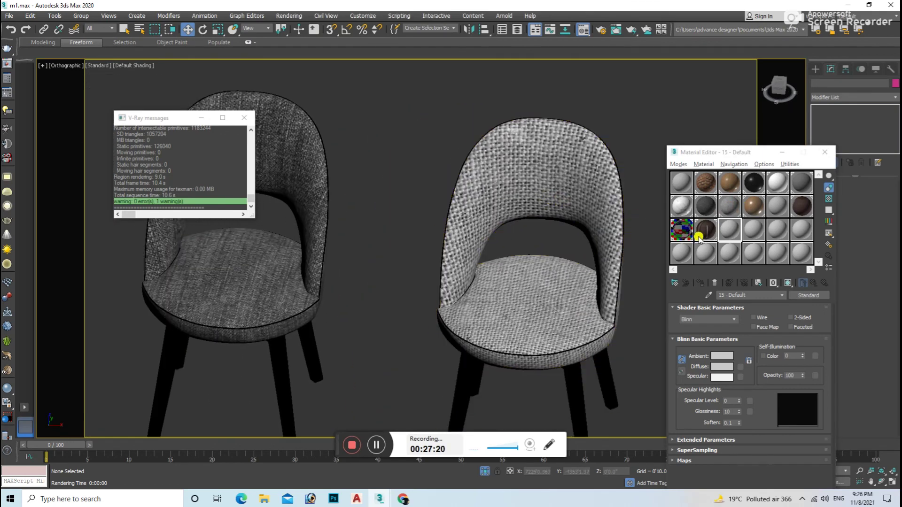
pyautogui.moveTo(727, 207); pyautogui.dragTo(306, 272)
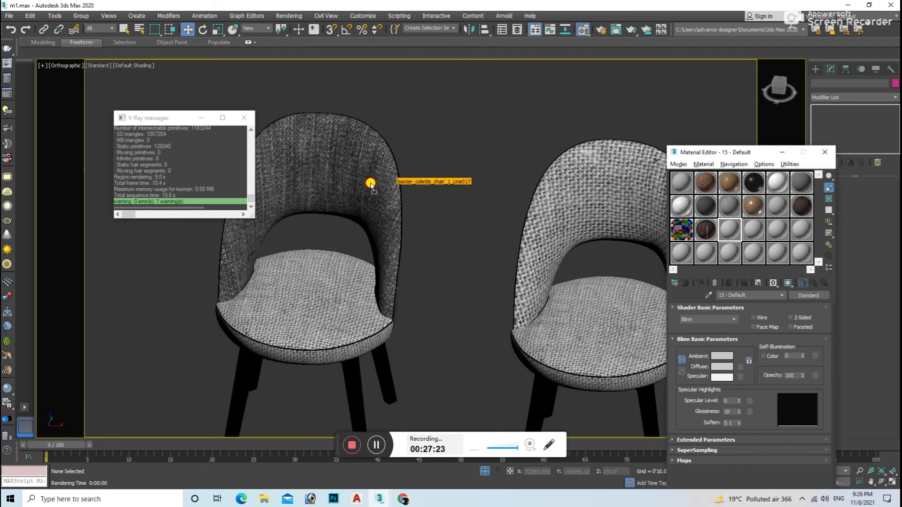
pyautogui.moveTo(370, 184); pyautogui.dragTo(371, 184)
# Step: Render the scene again from the VRayCam002 camera view
pyautogui.press('c')
pyautogui.doubleClick(426, 185)
pyautogui.click(438, 284)
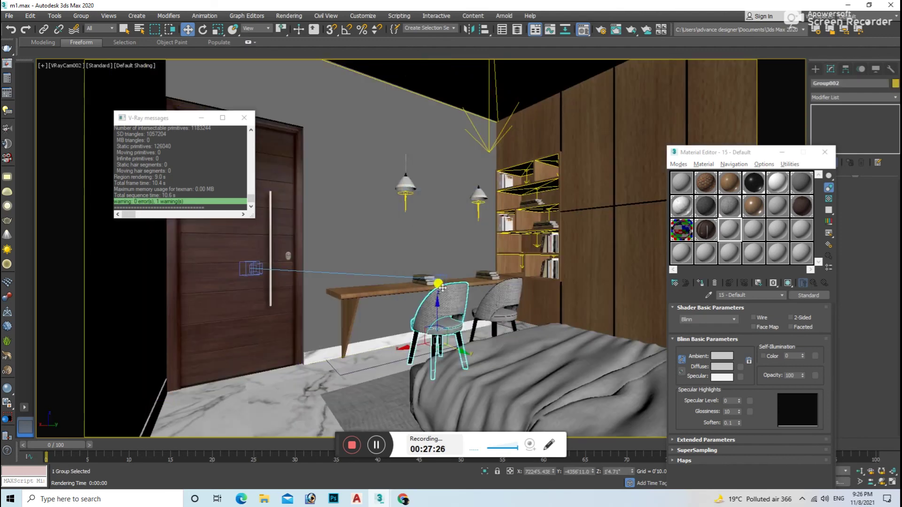
pyautogui.hotkey('shift', 'q')
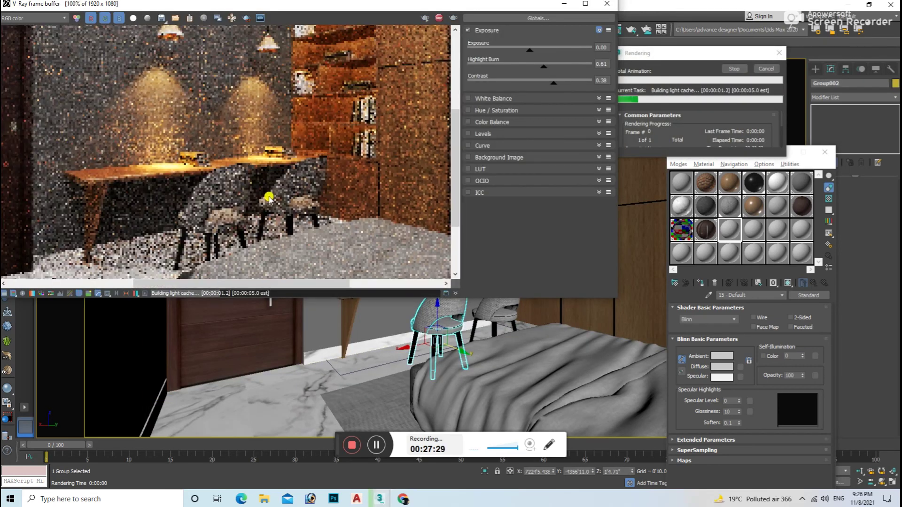